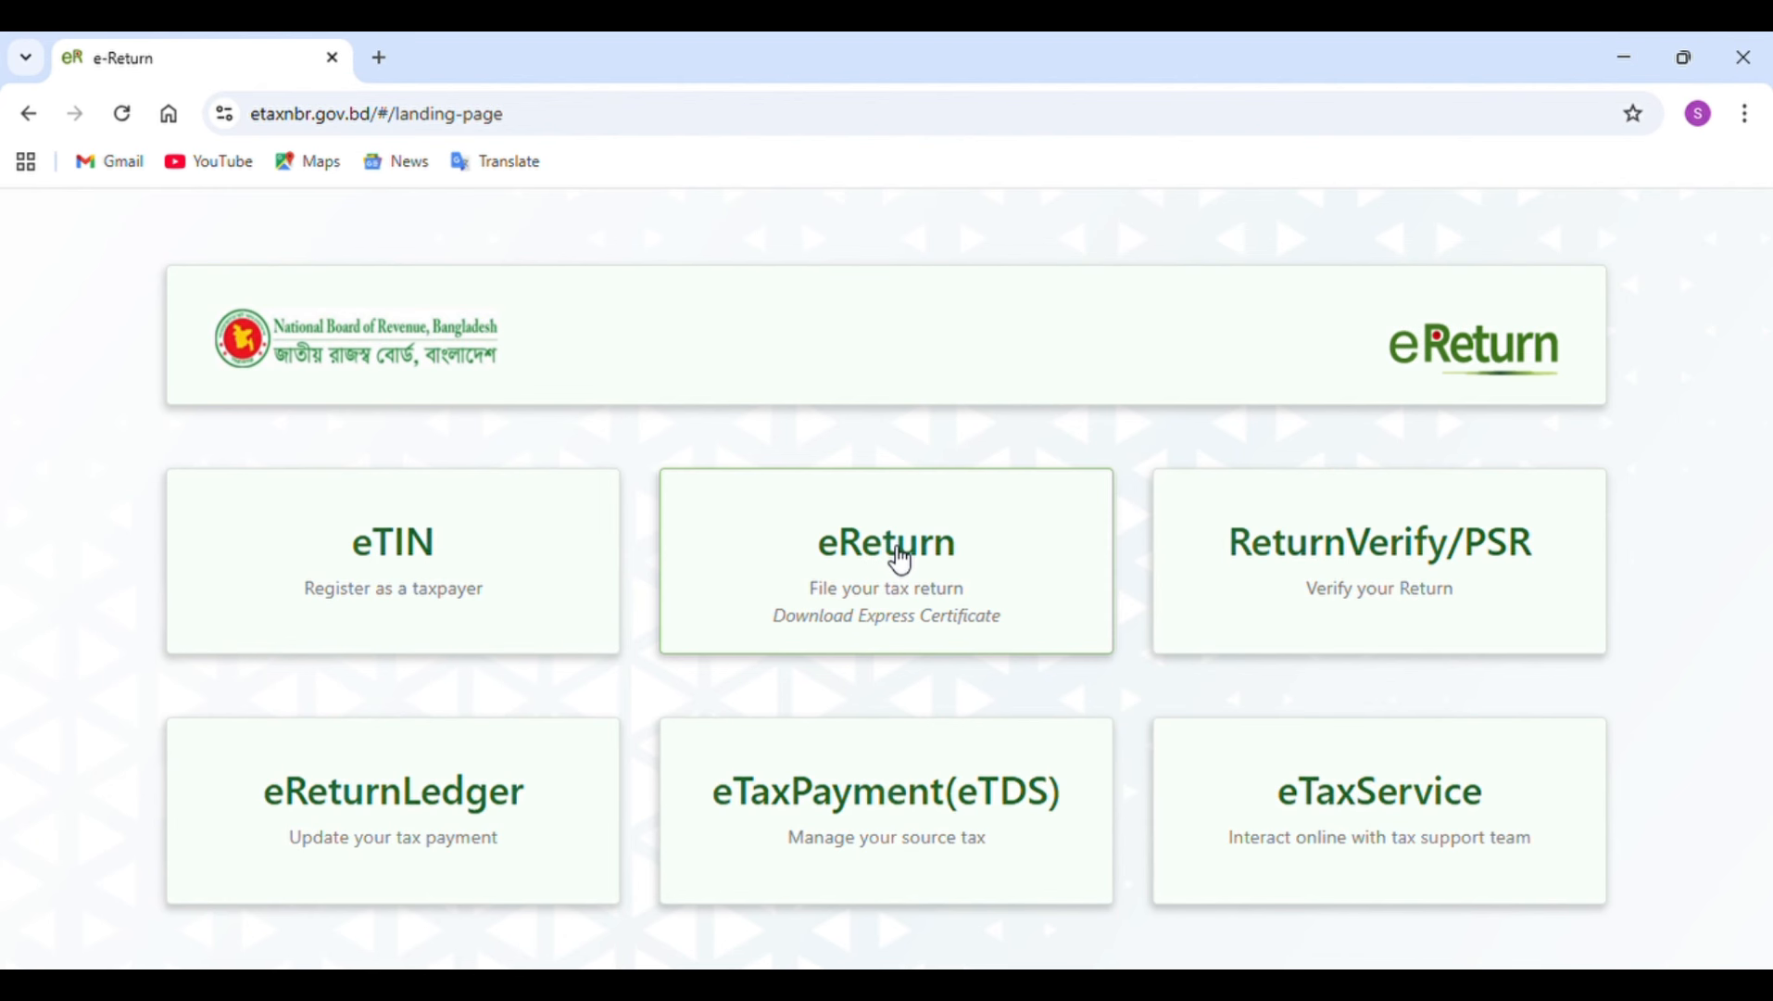
# Enter eReturn as an already registered taxpayer and sign in with the taxpayer's identification number, saved password and captcha code.
pyautogui.click(896, 558)
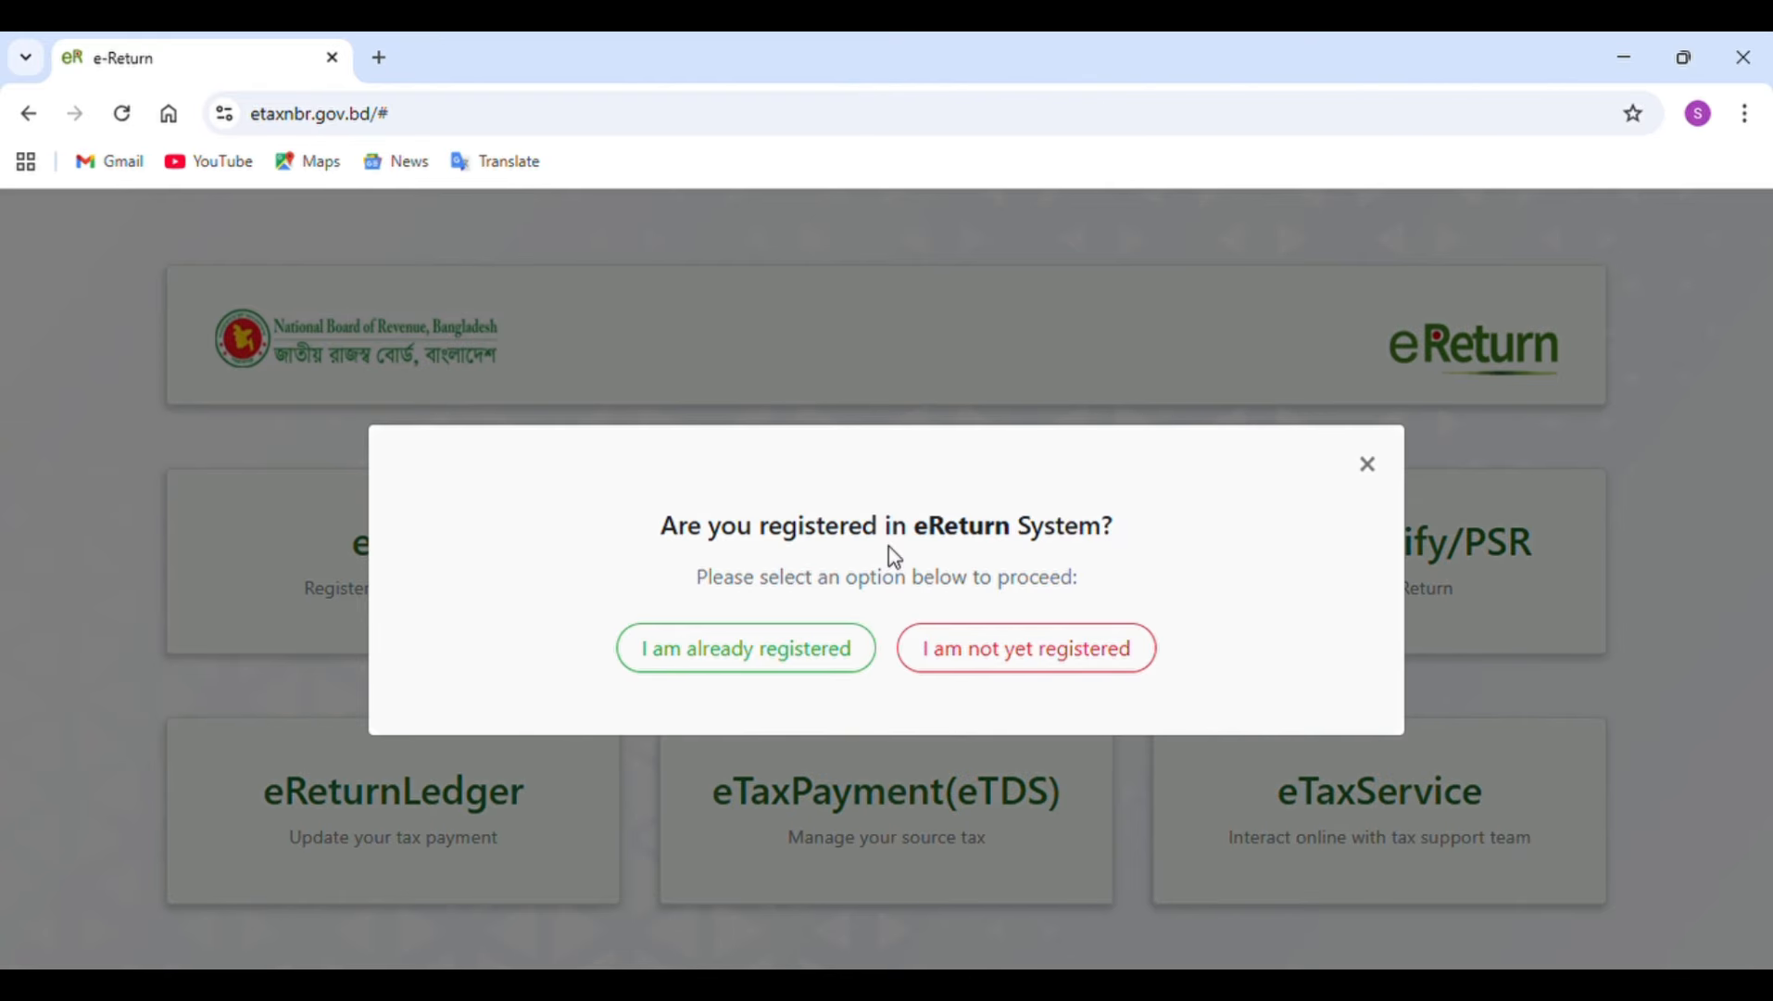
pyautogui.click(827, 656)
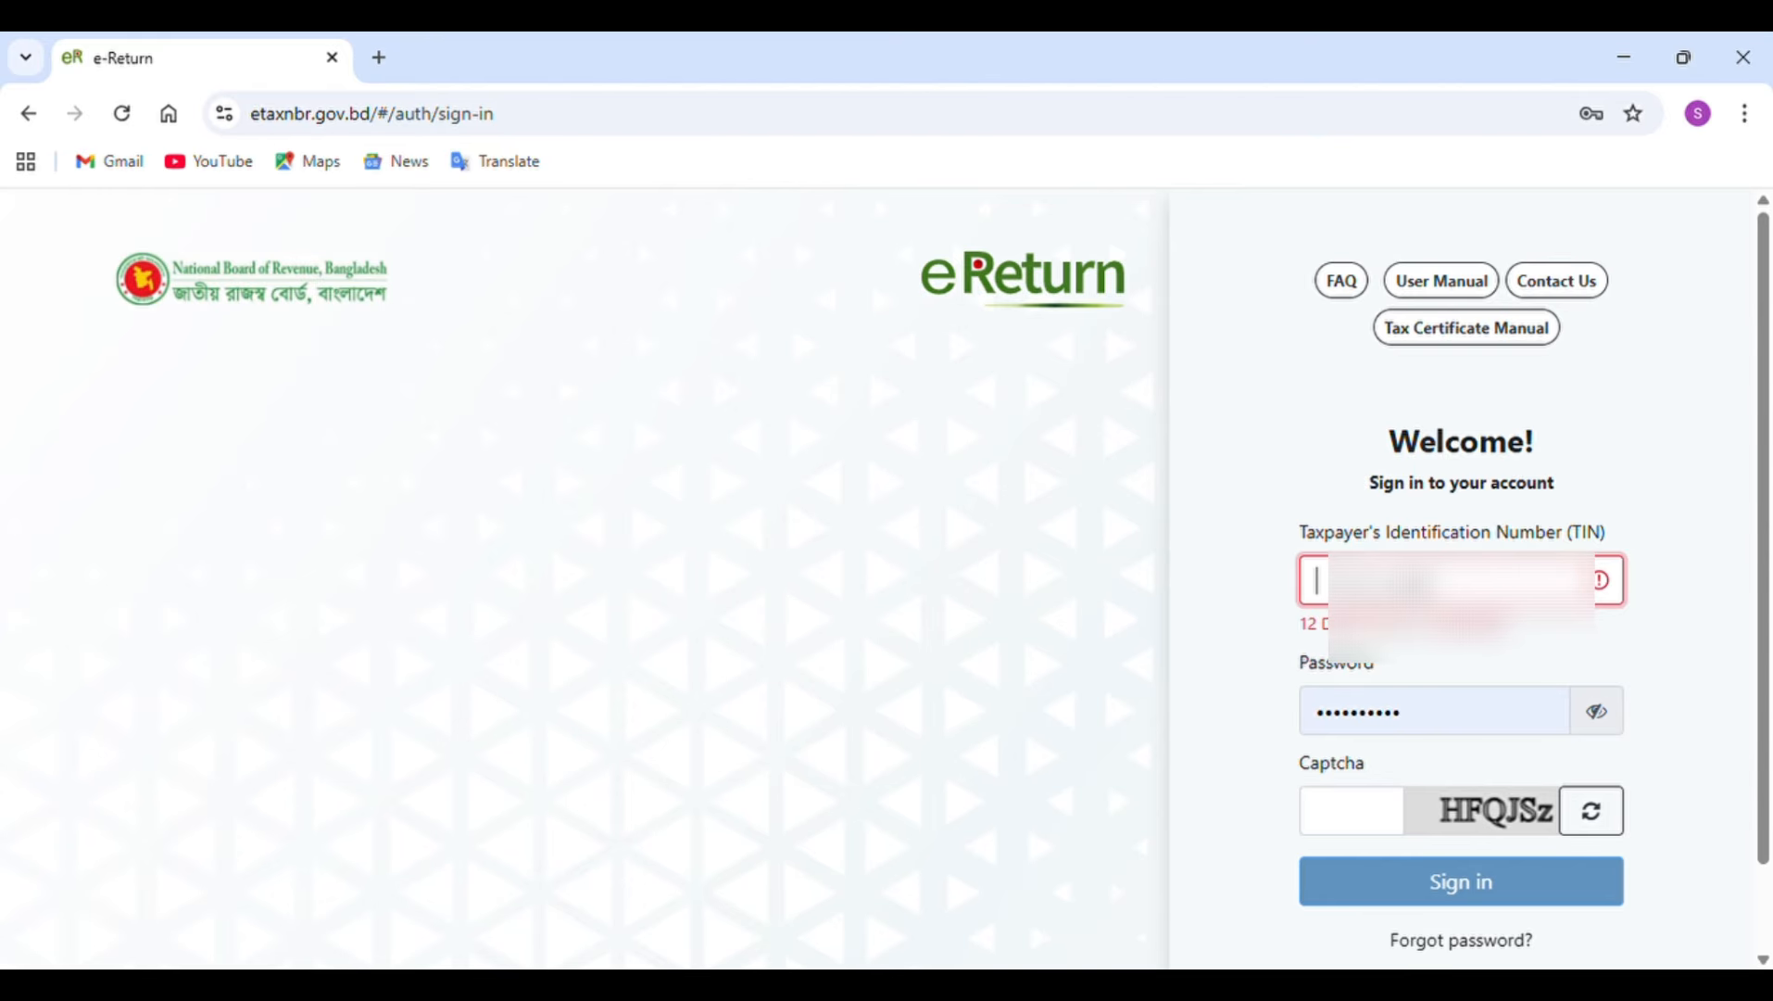
pyautogui.write('8')
pyautogui.write('•••')
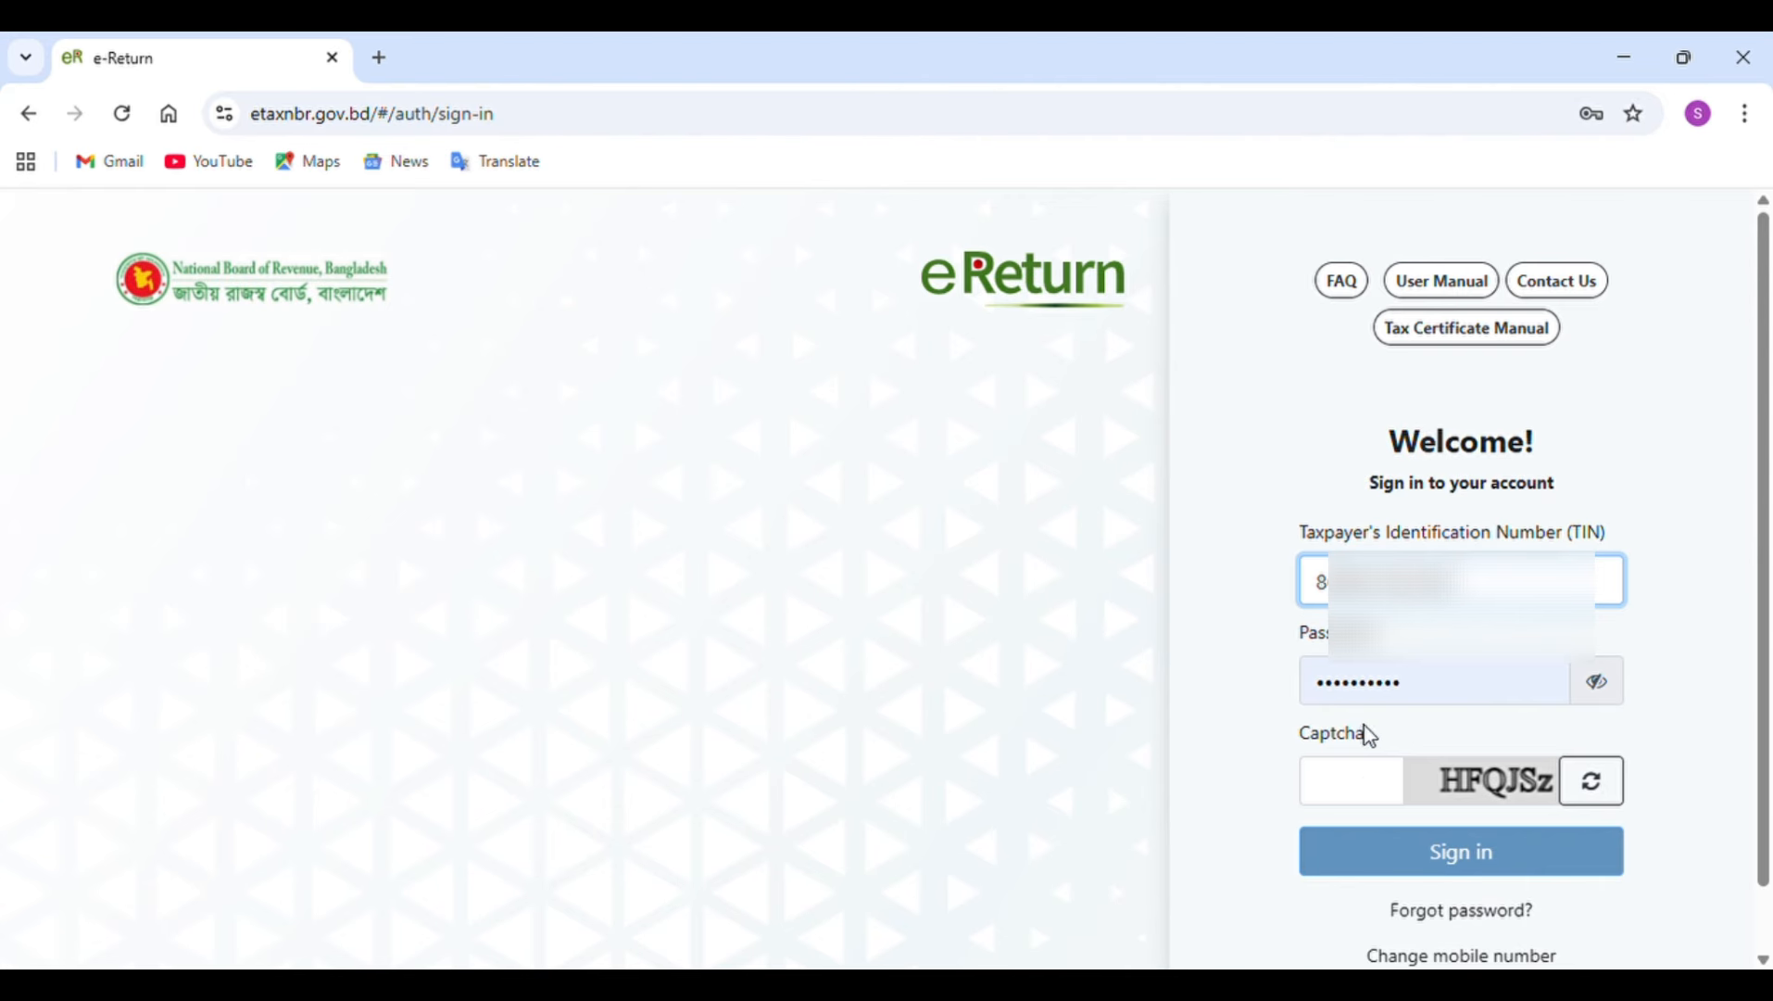
pyautogui.click(1368, 787)
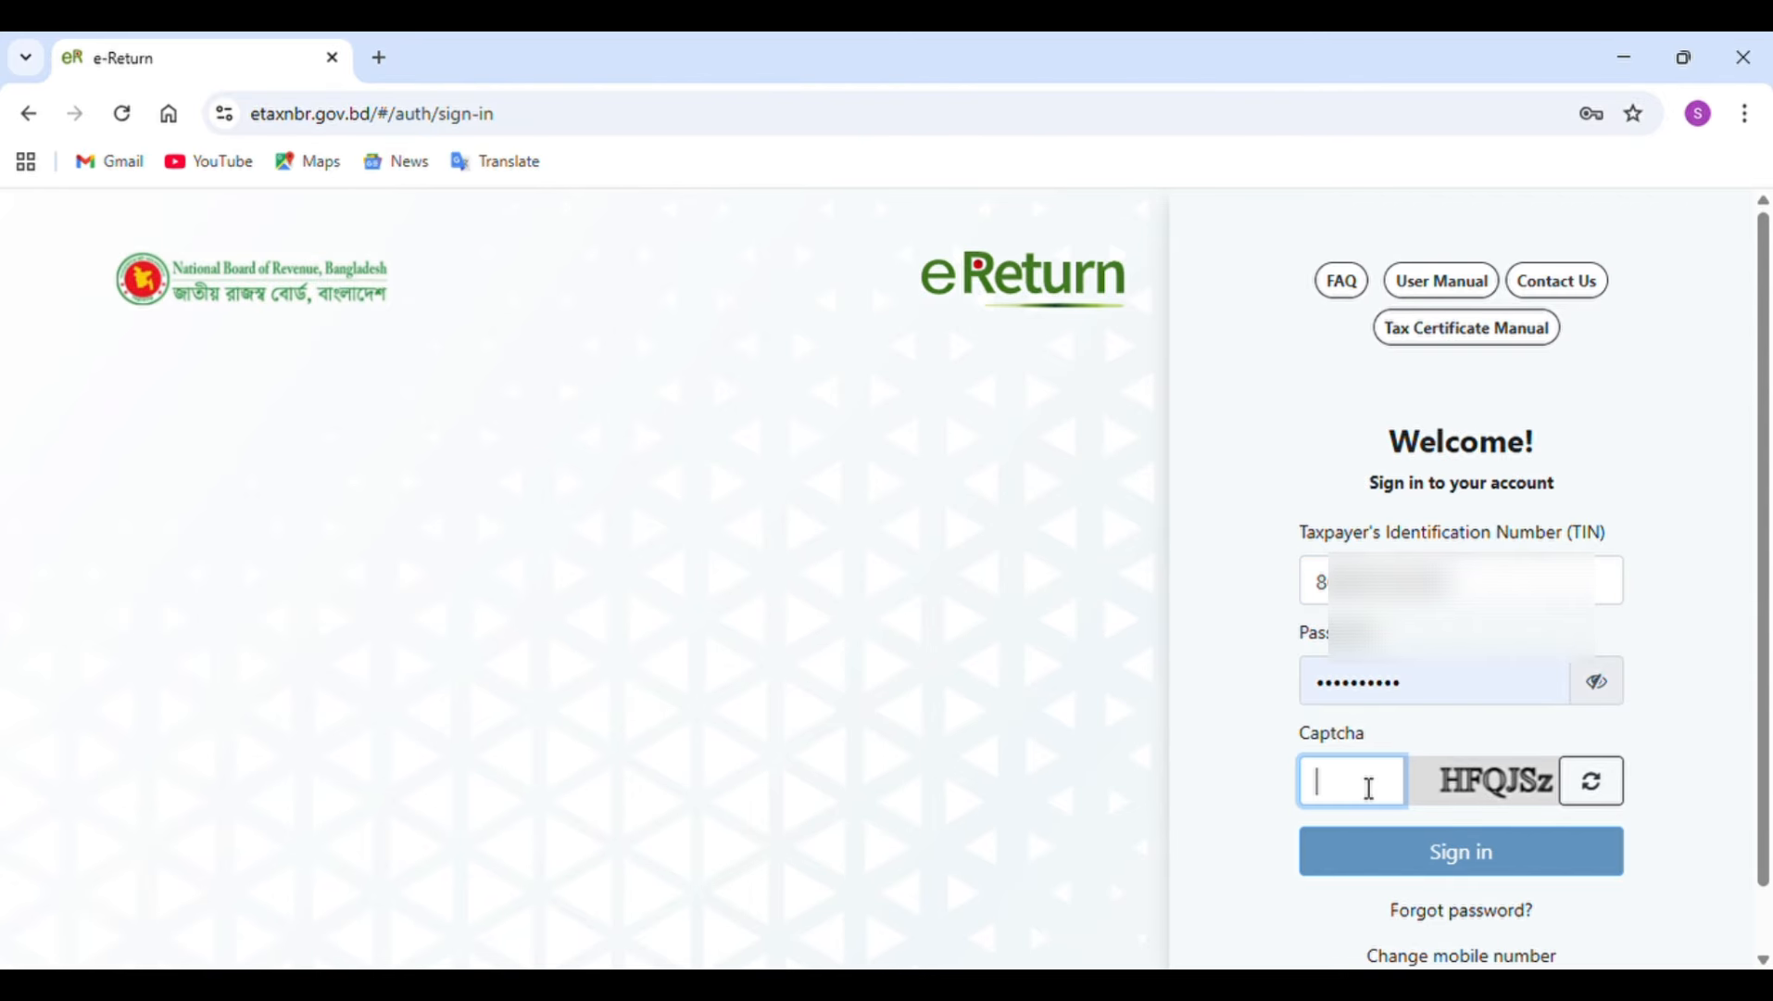
pyautogui.write('HFQ')
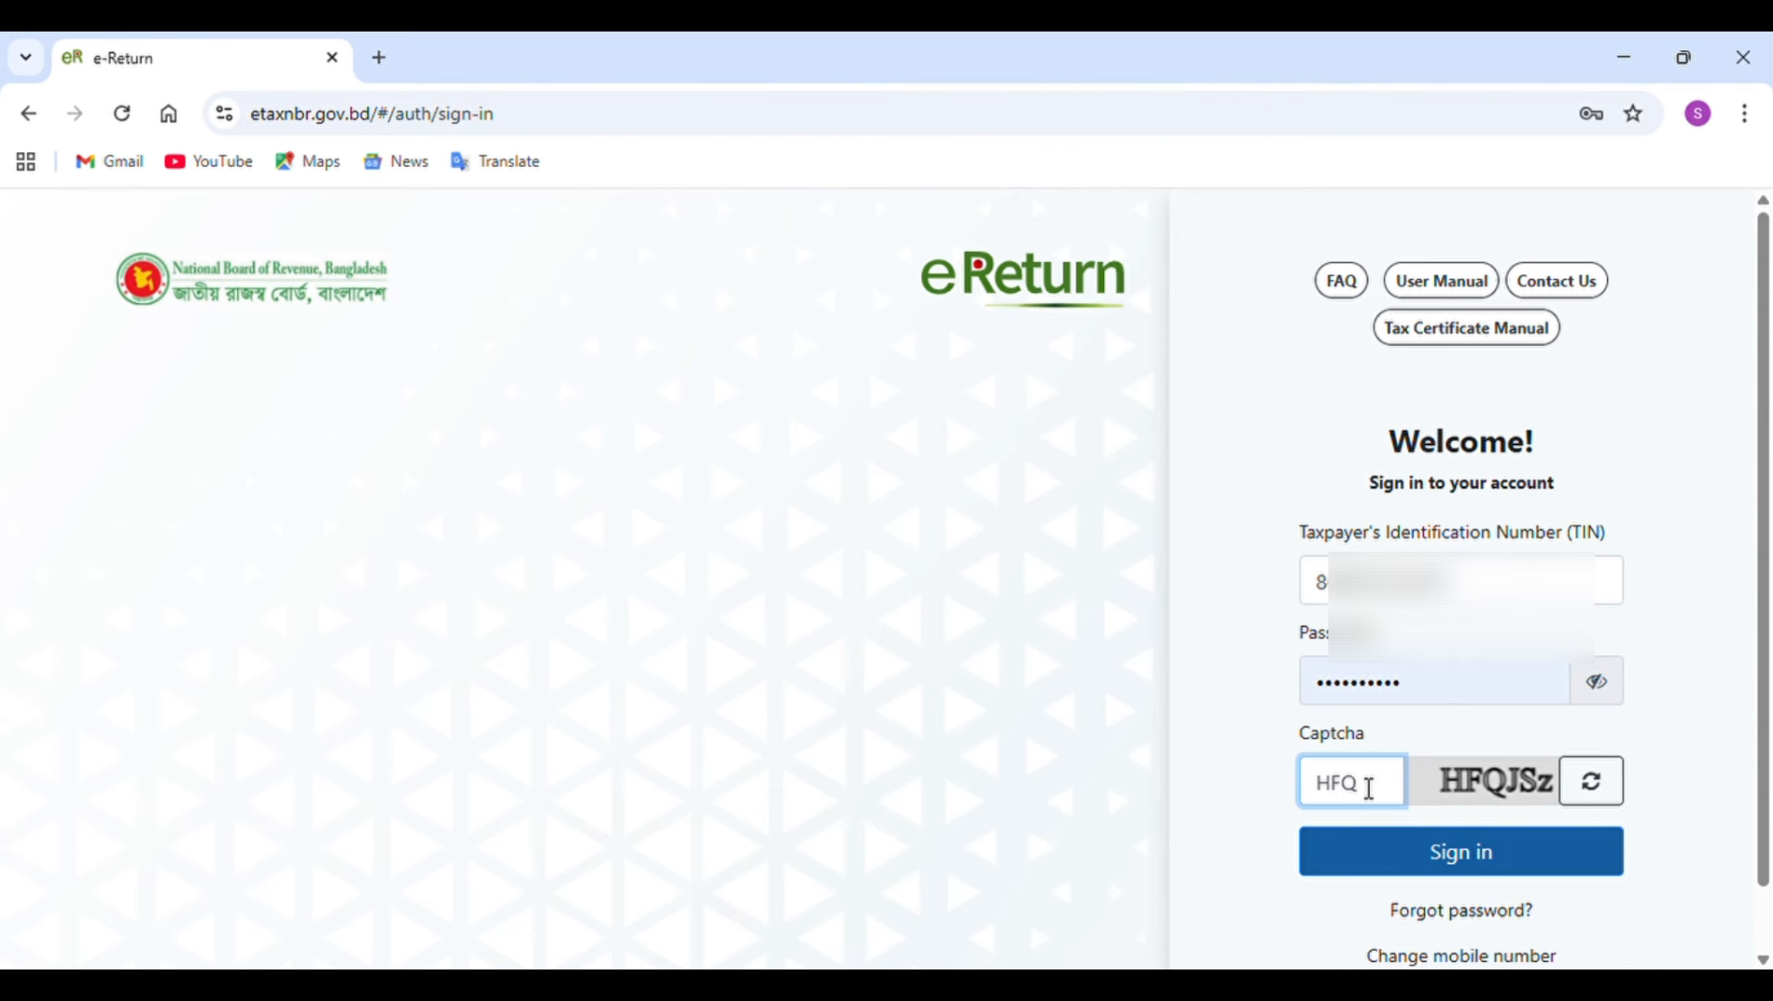
pyautogui.write('JSz')
pyautogui.click(1443, 860)
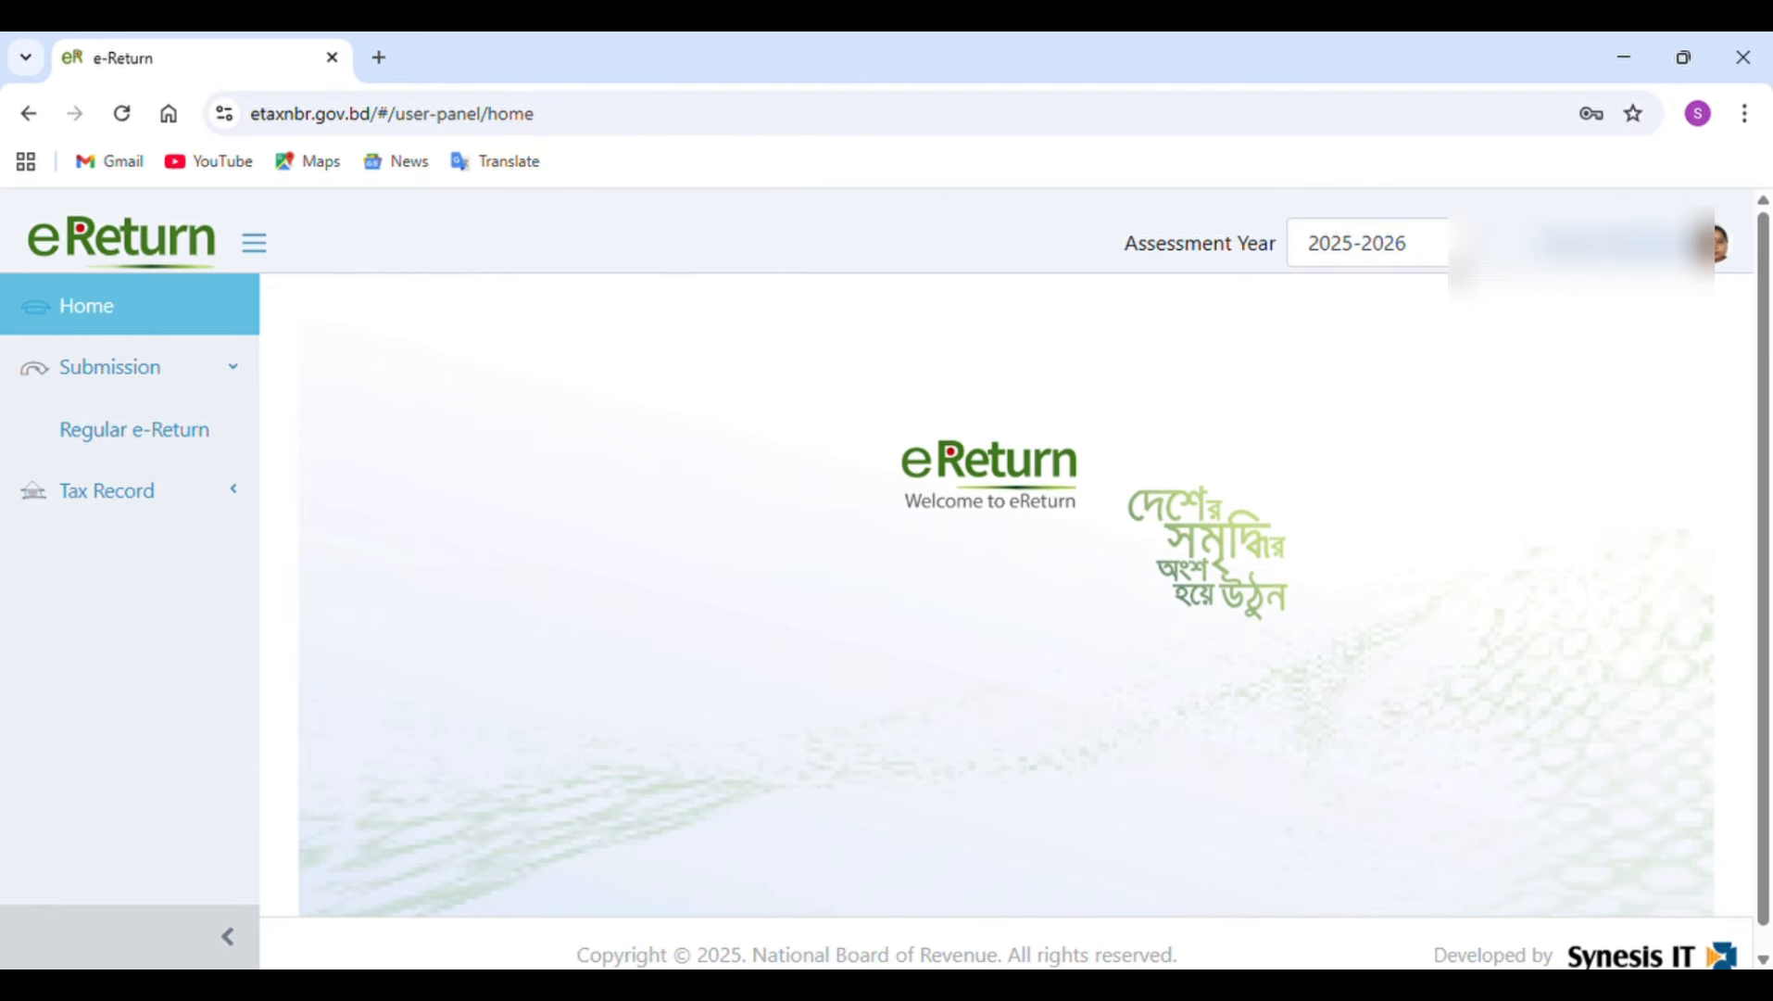
# Open the regular e-Return for assessment year 2025-2026 and continue past the assessment information and heads of income.
pyautogui.click(1471, 243)
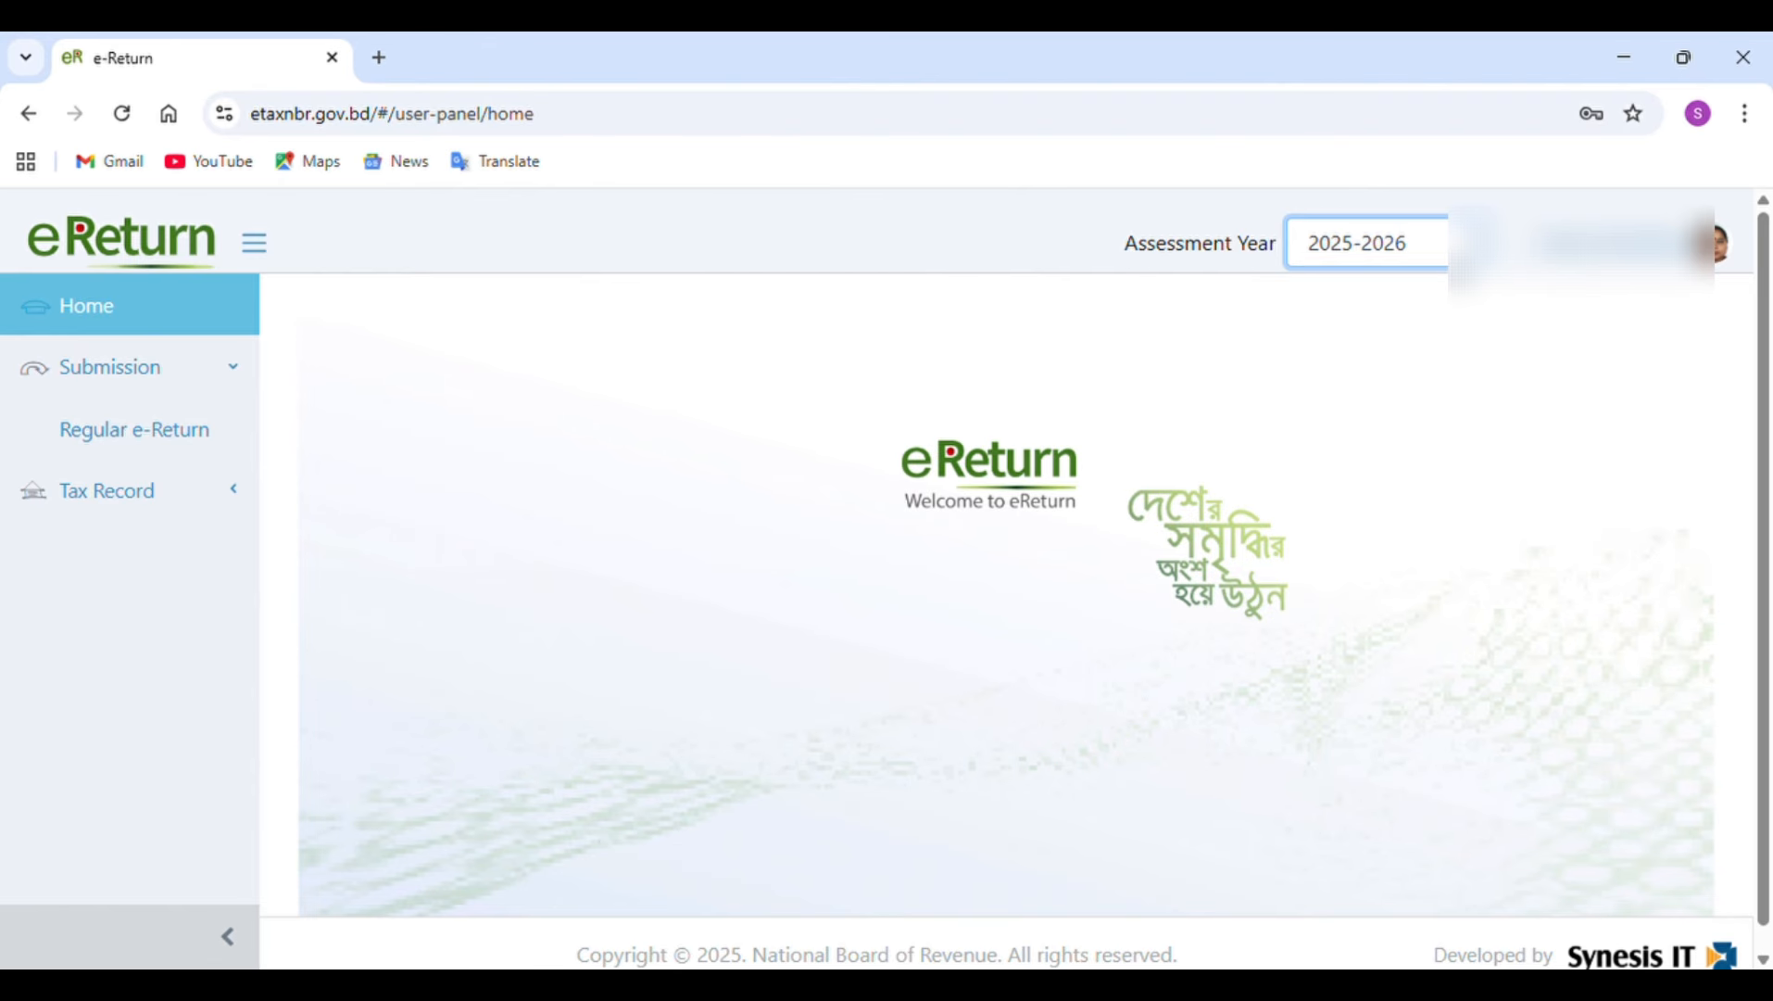
pyautogui.click(181, 429)
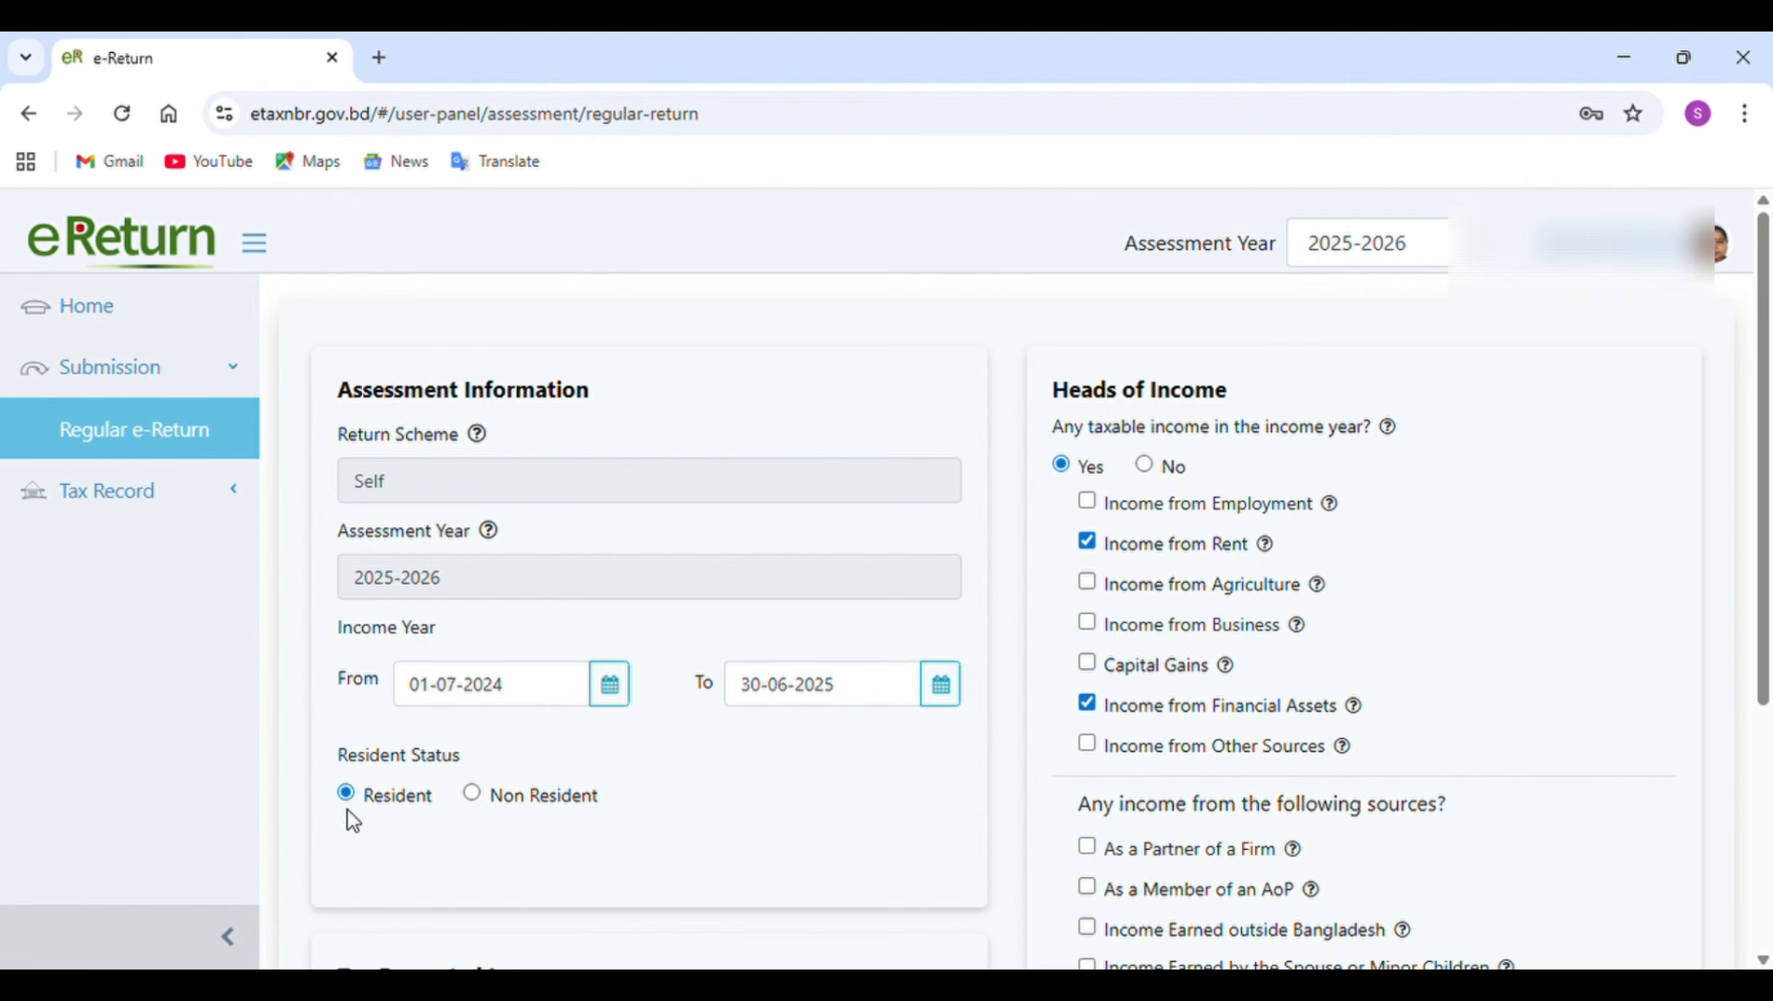
pyautogui.scroll(-3, 404, 813)
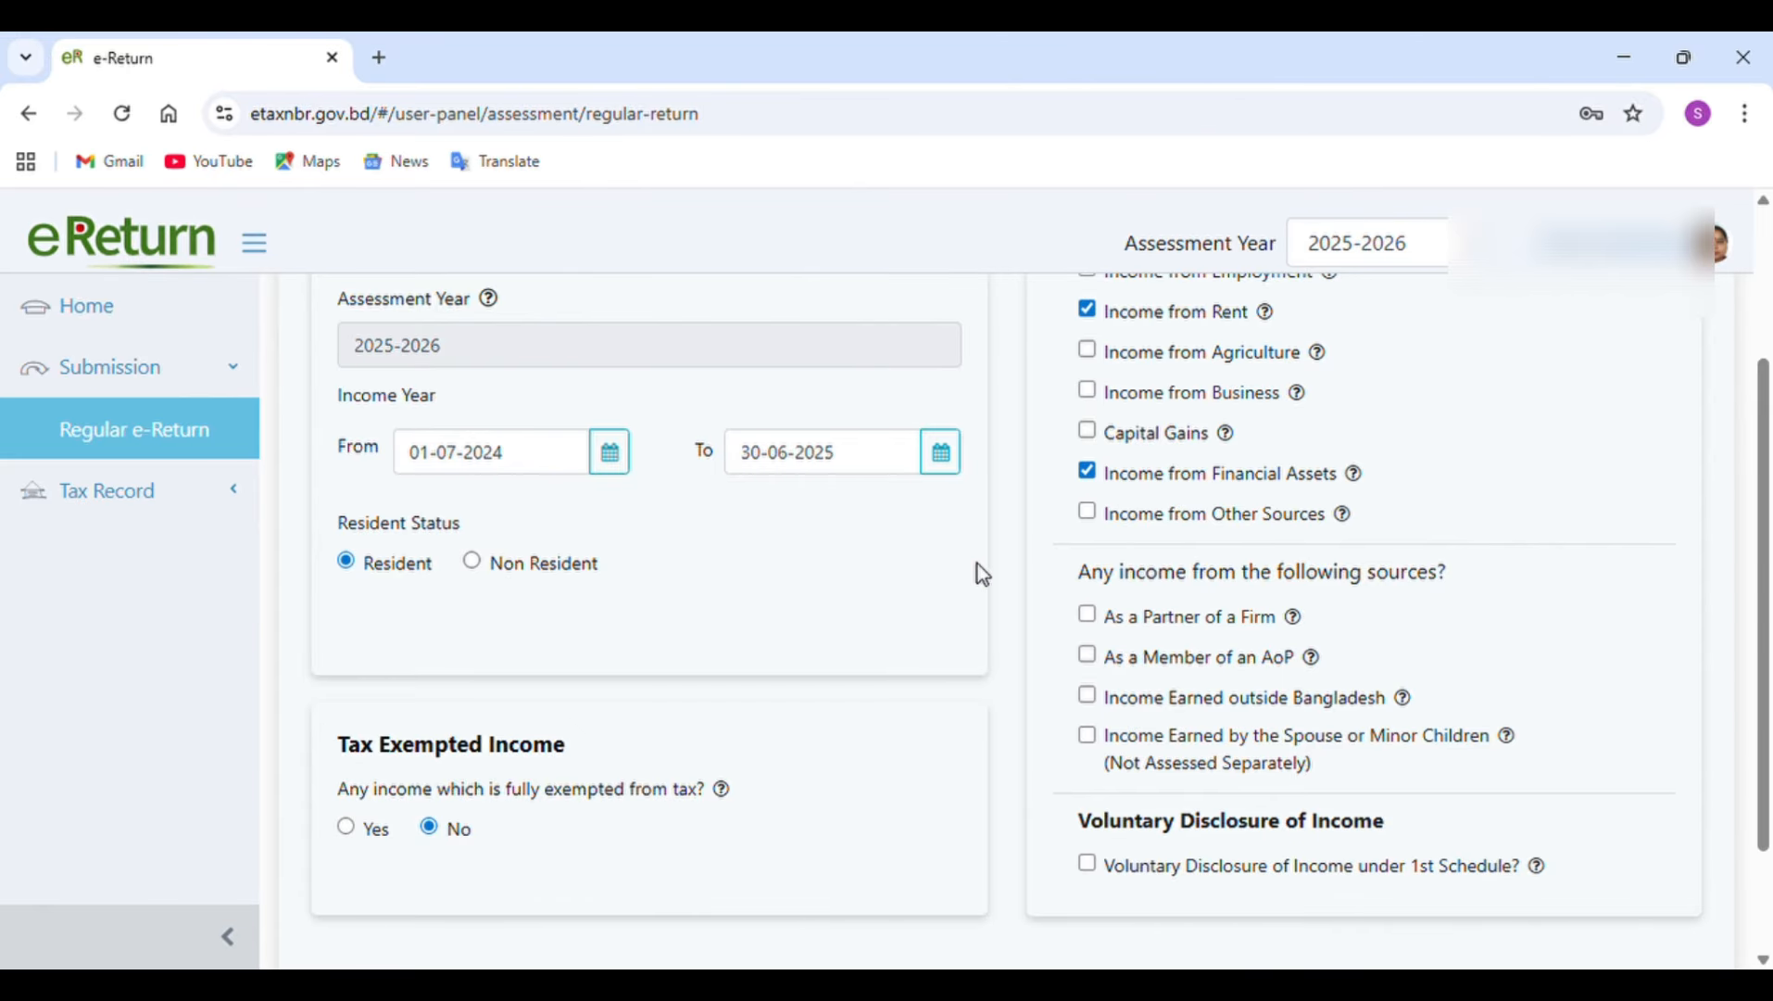
pyautogui.scroll(3, 980, 567)
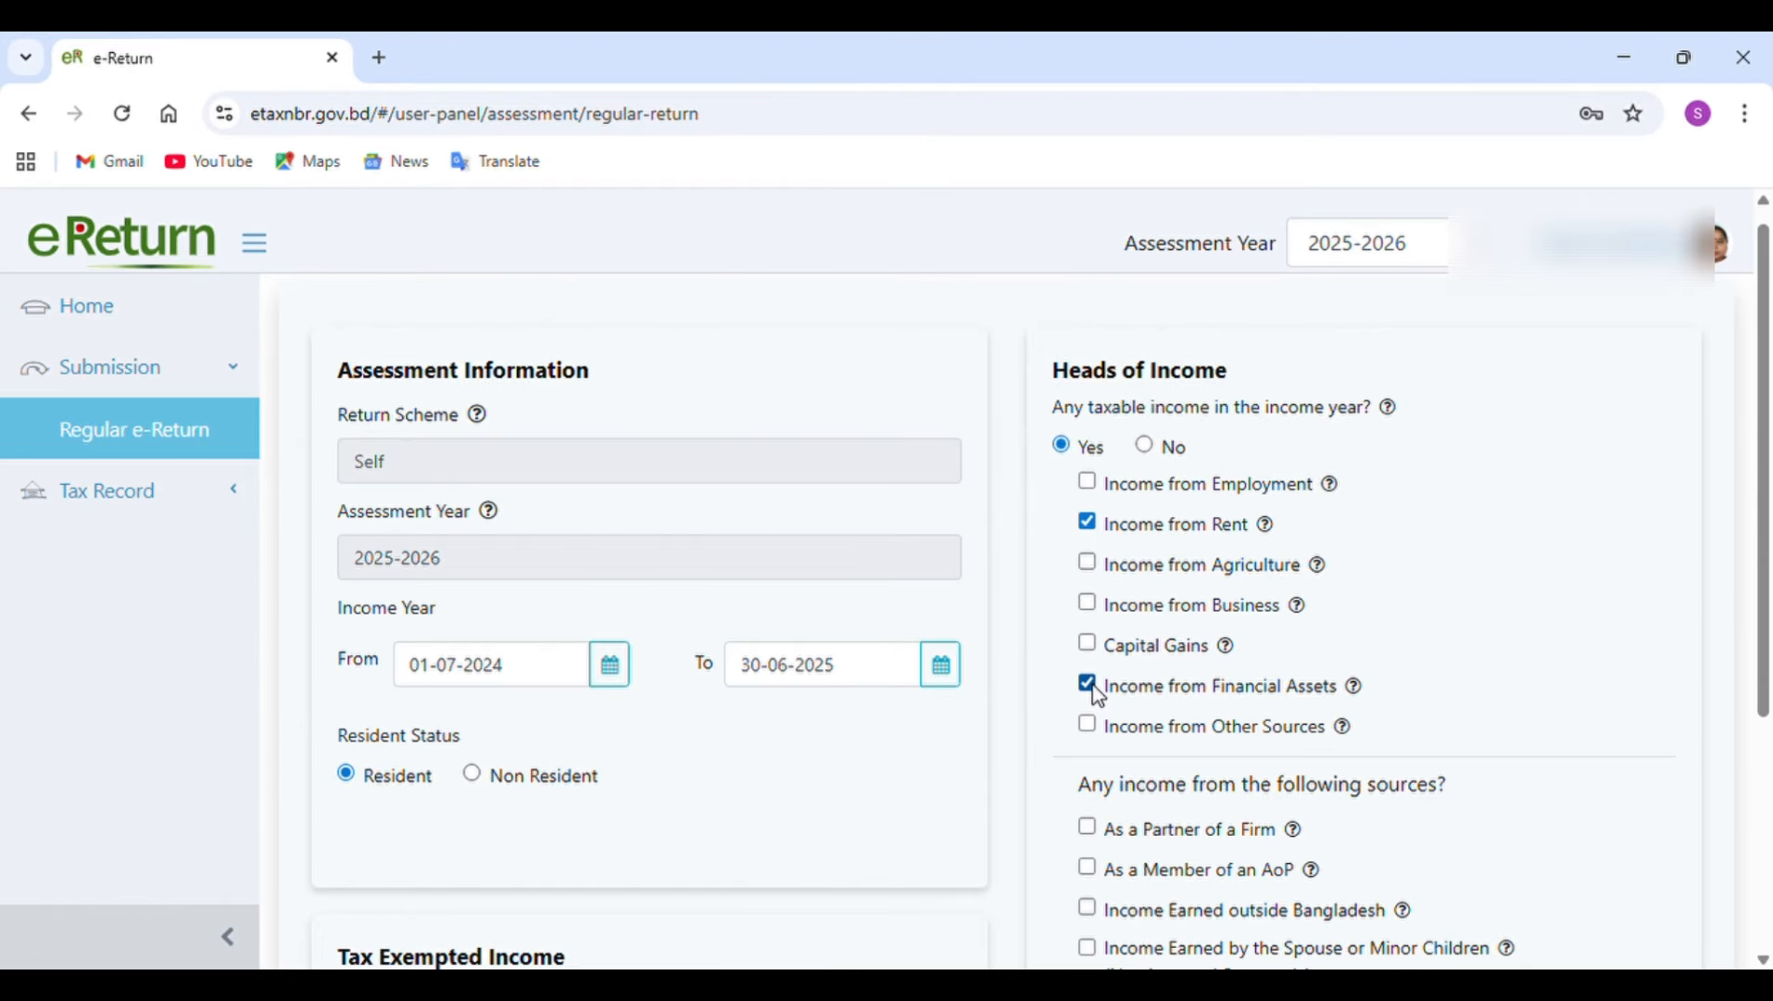
pyautogui.moveTo(1362, 686)
pyautogui.scroll(-3, 1516, 512)
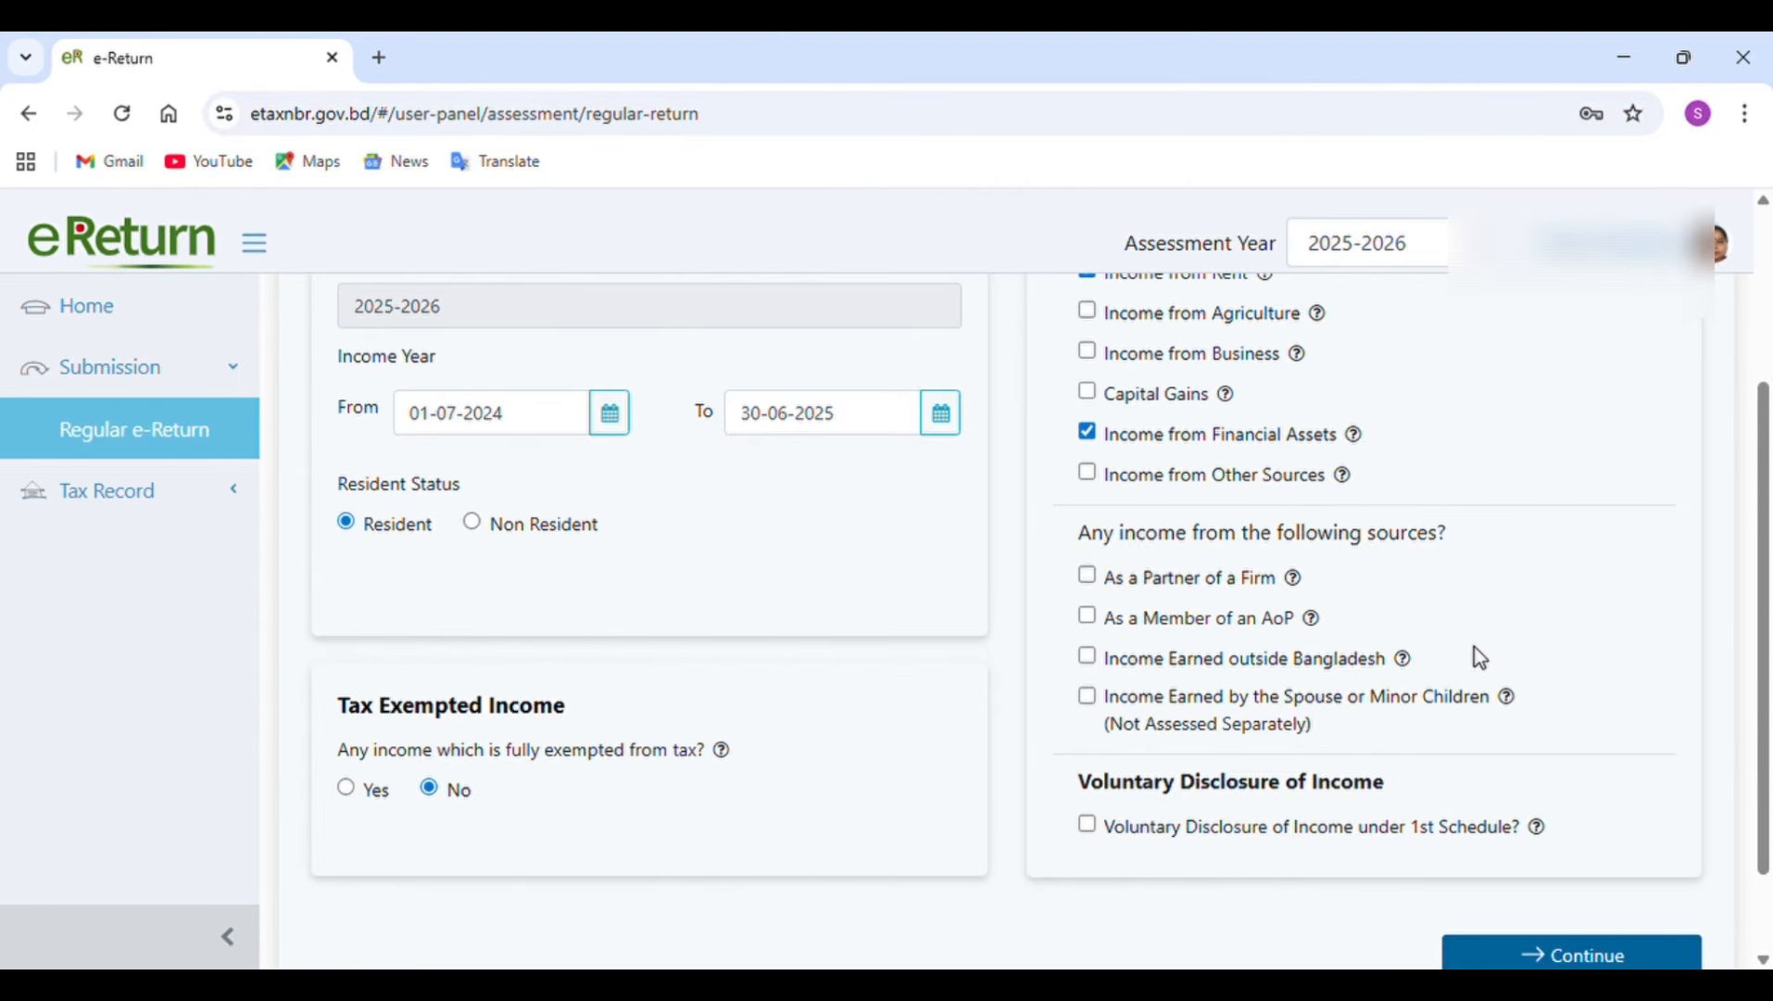
pyautogui.scroll(-1, 1481, 657)
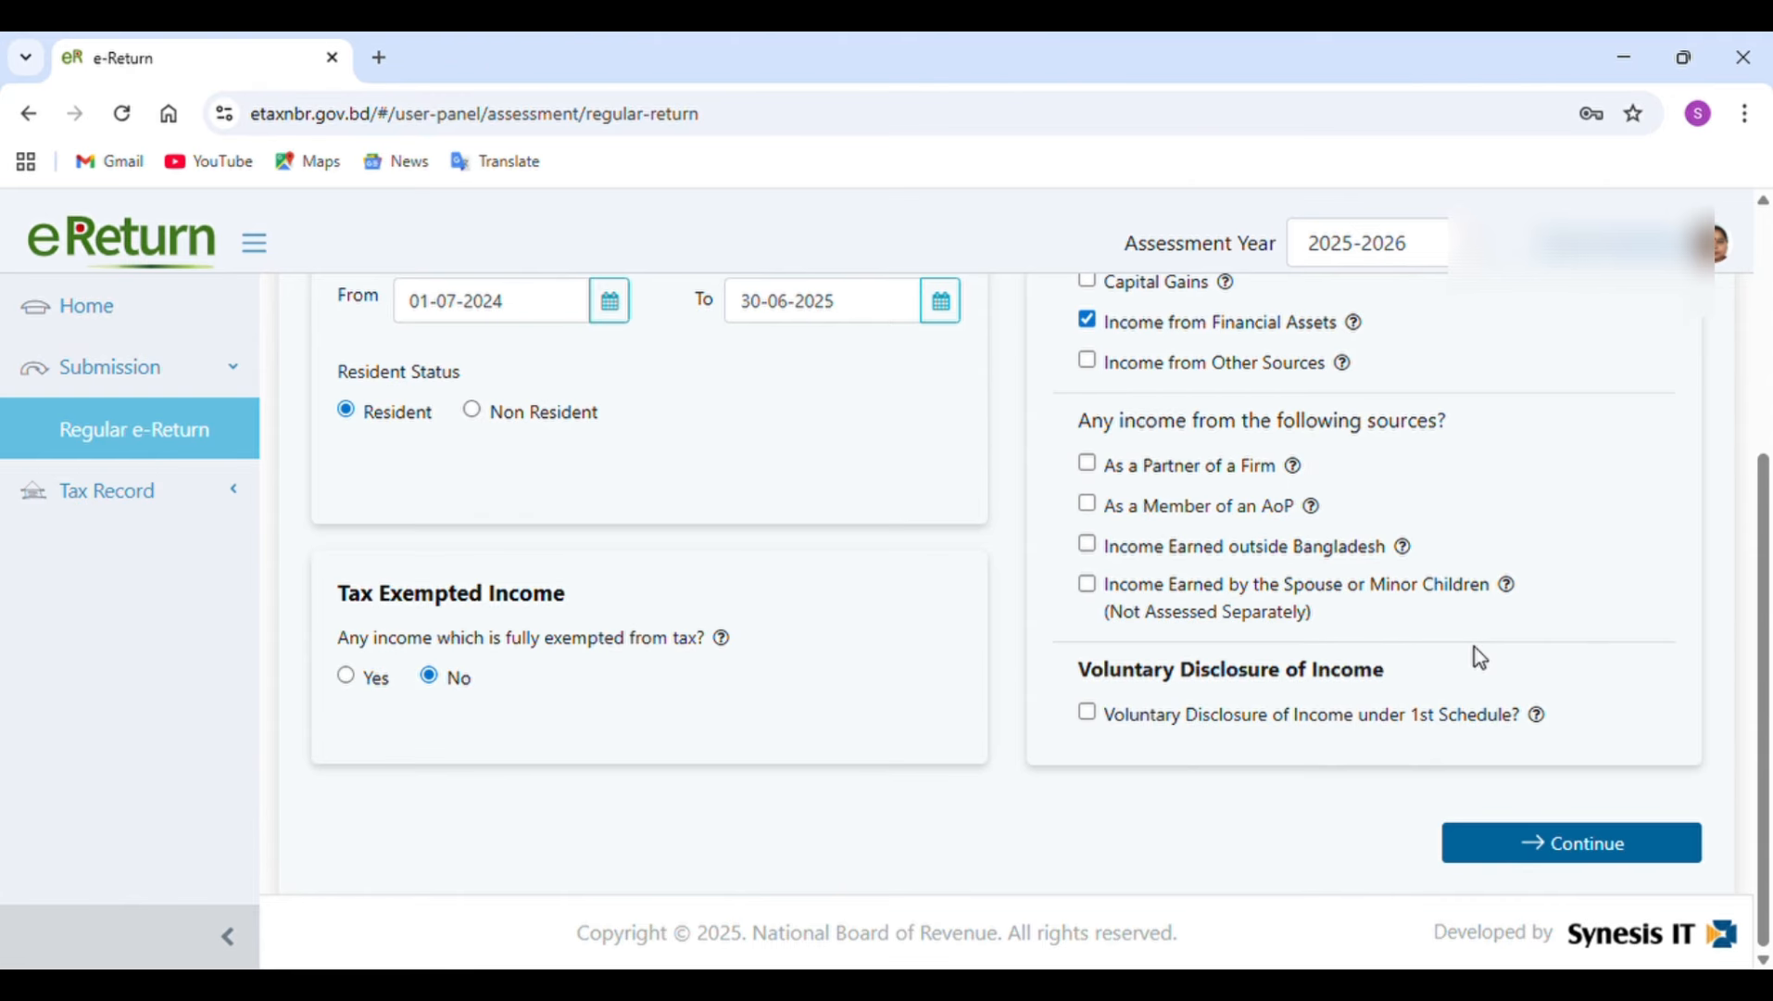
pyautogui.click(1565, 862)
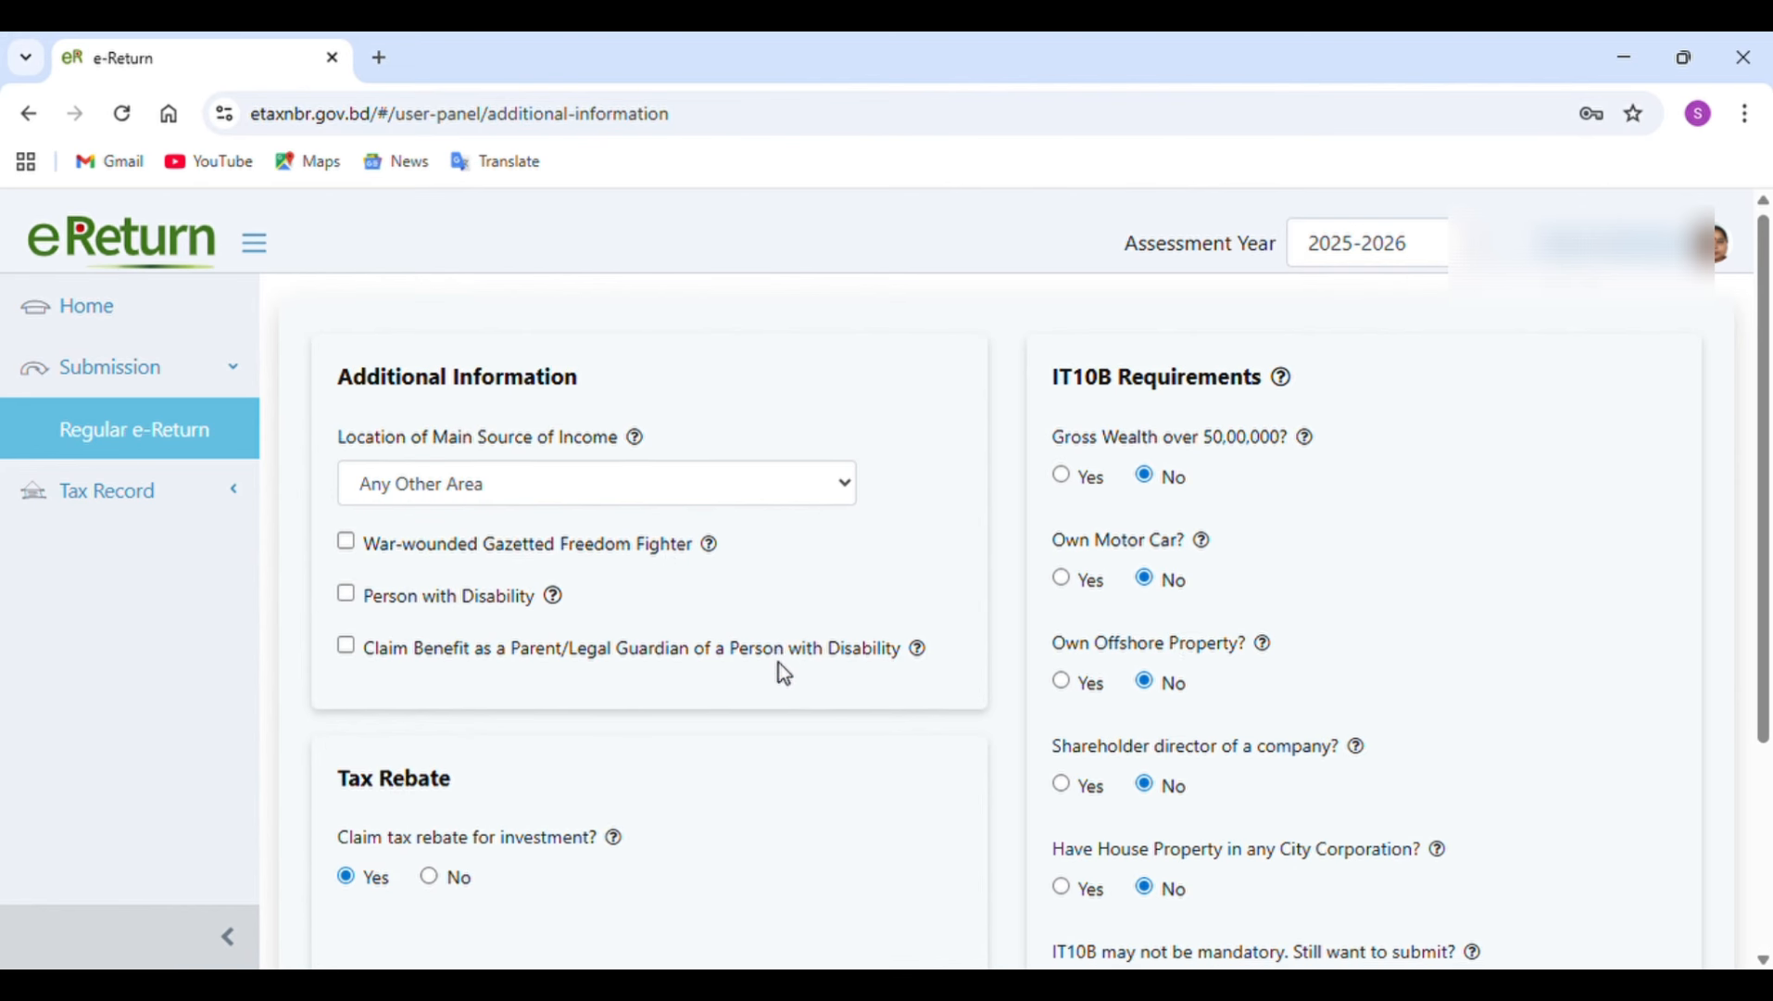
# Review the additional information, tax rebate and IT10B requirement answers, and continue to the income details.
pyautogui.scroll(-1, 780, 673)
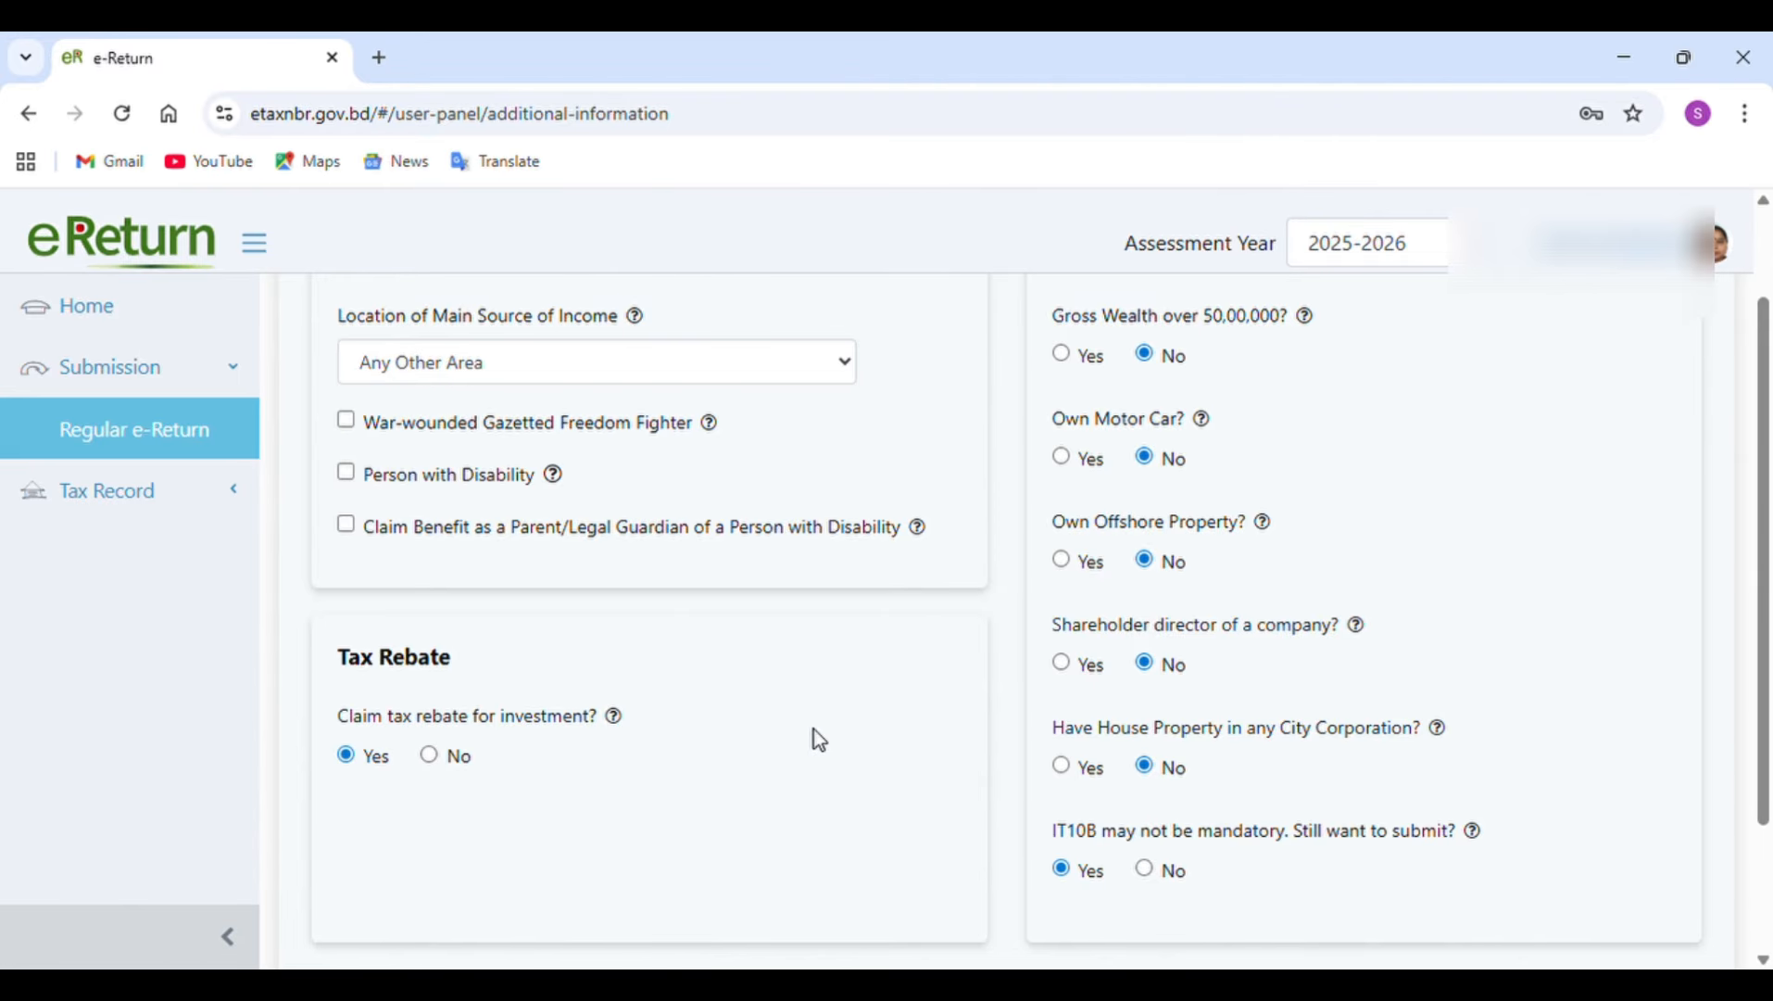
pyautogui.scroll(2, 814, 730)
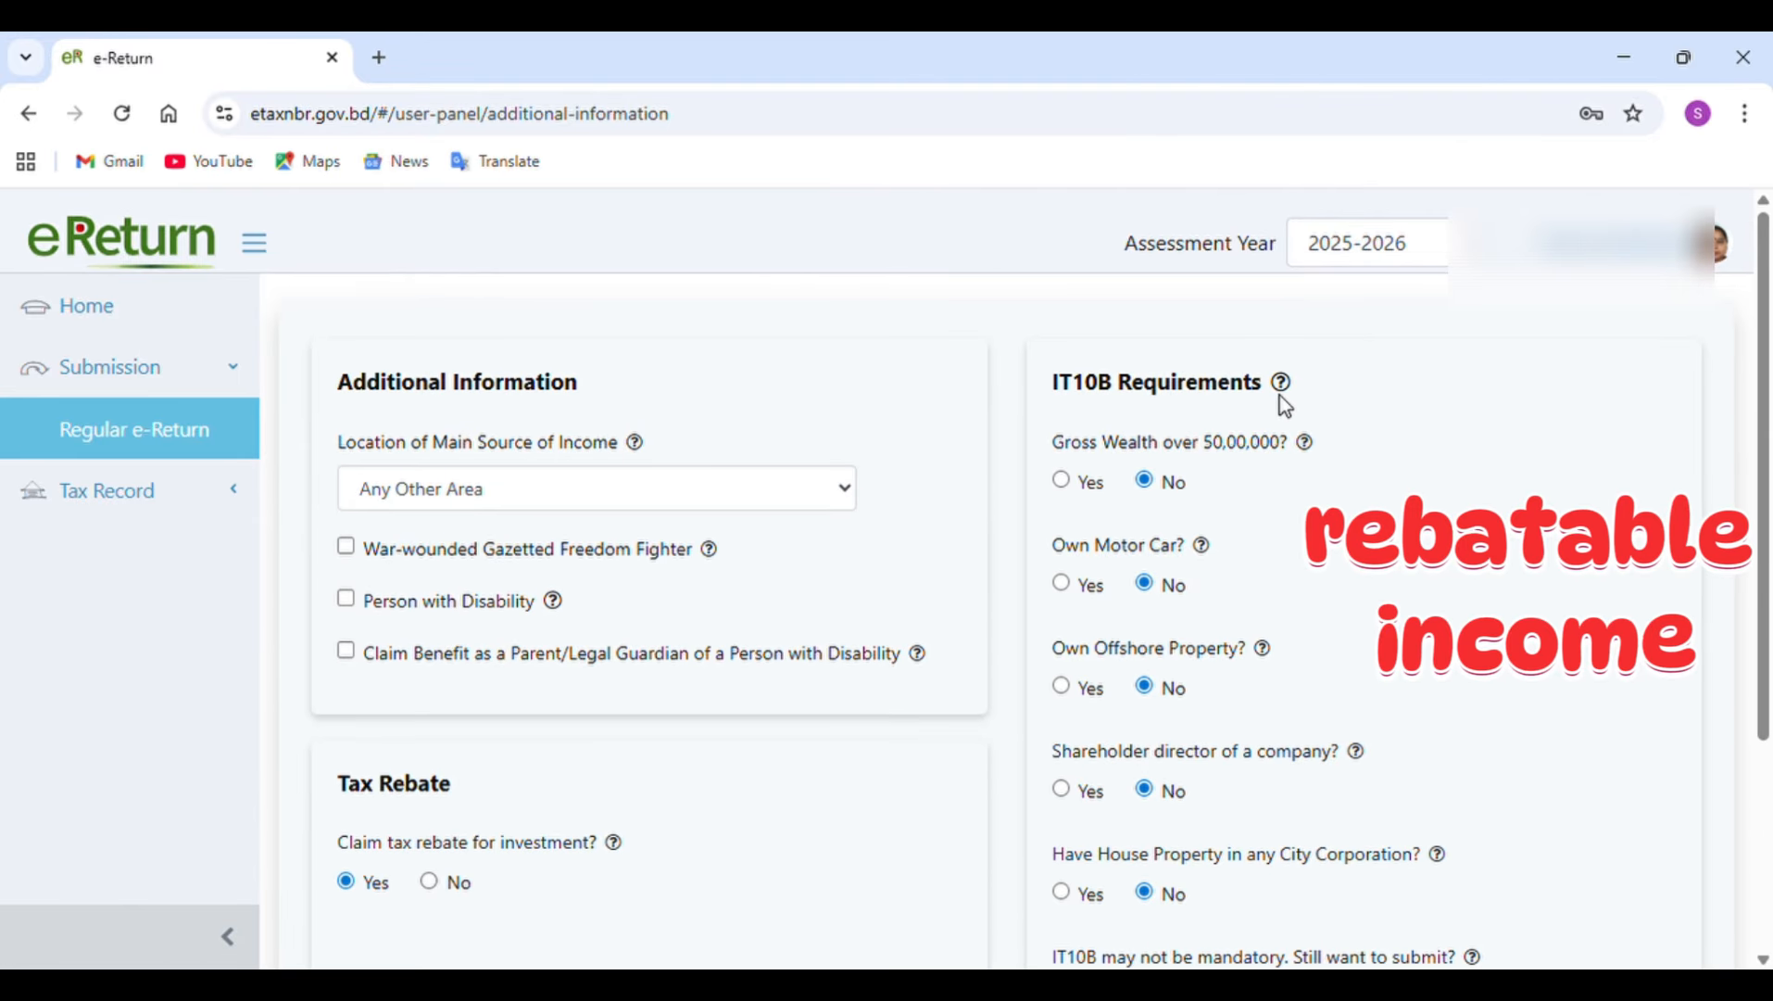
pyautogui.moveTo(1282, 389)
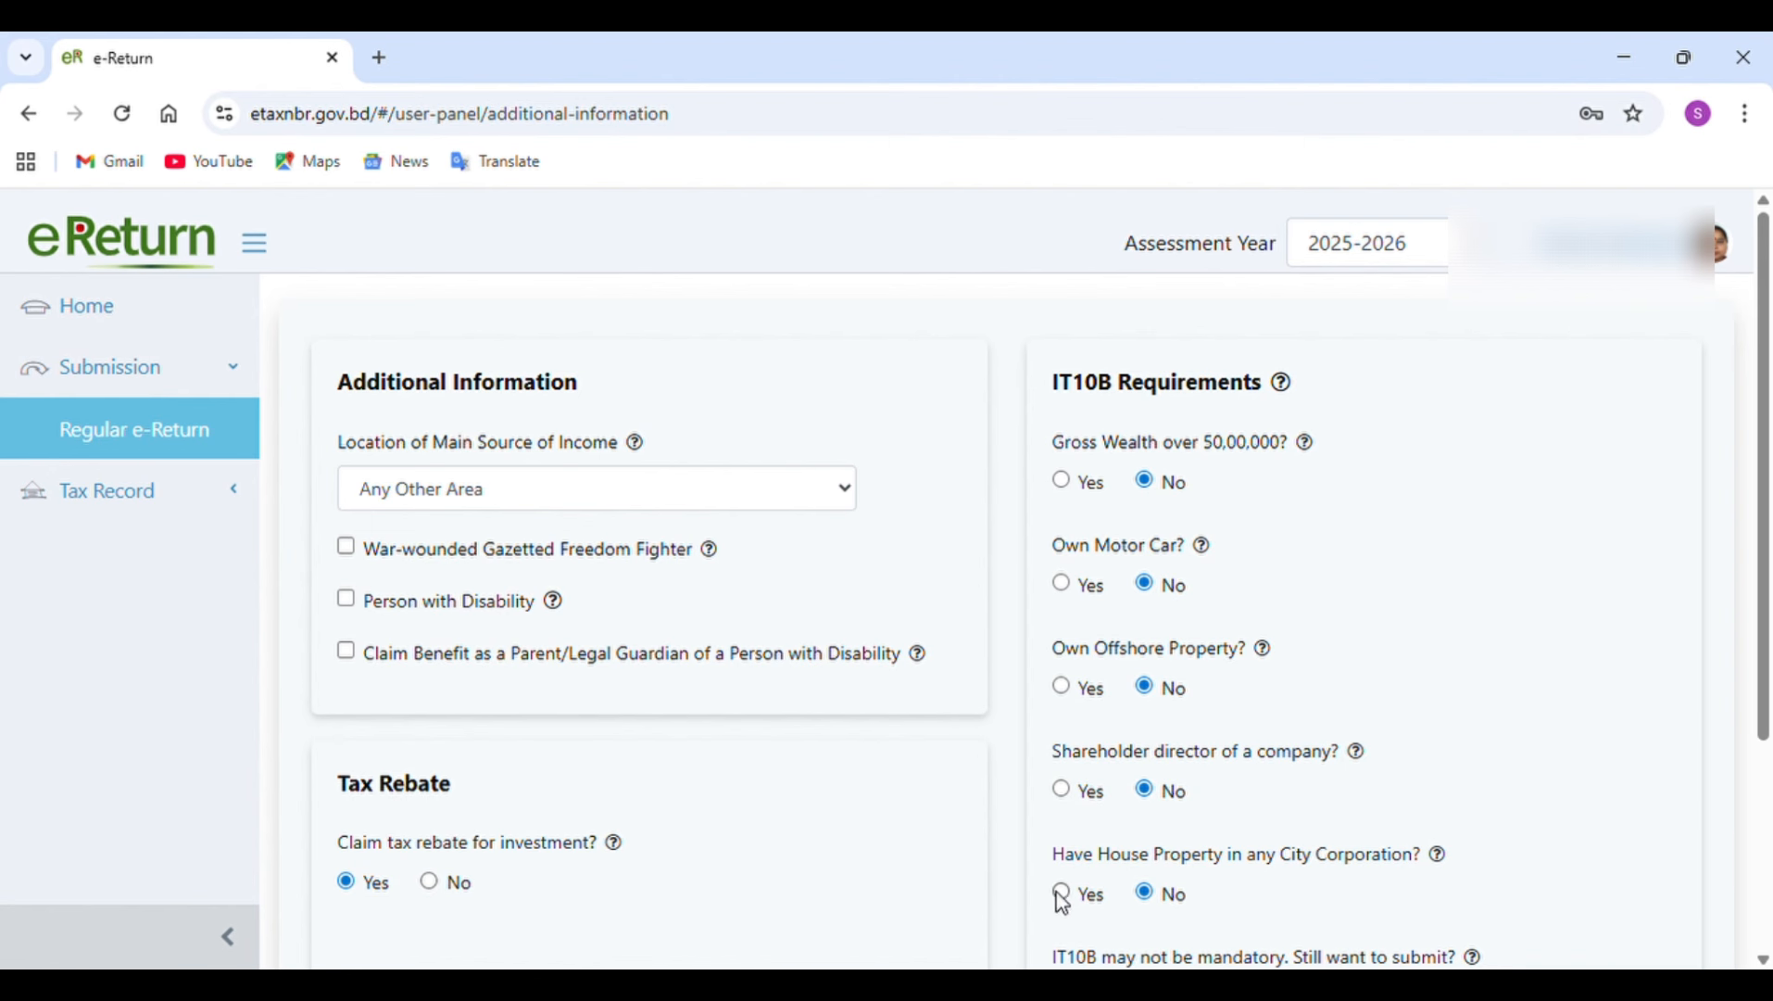
pyautogui.scroll(-3, 1383, 873)
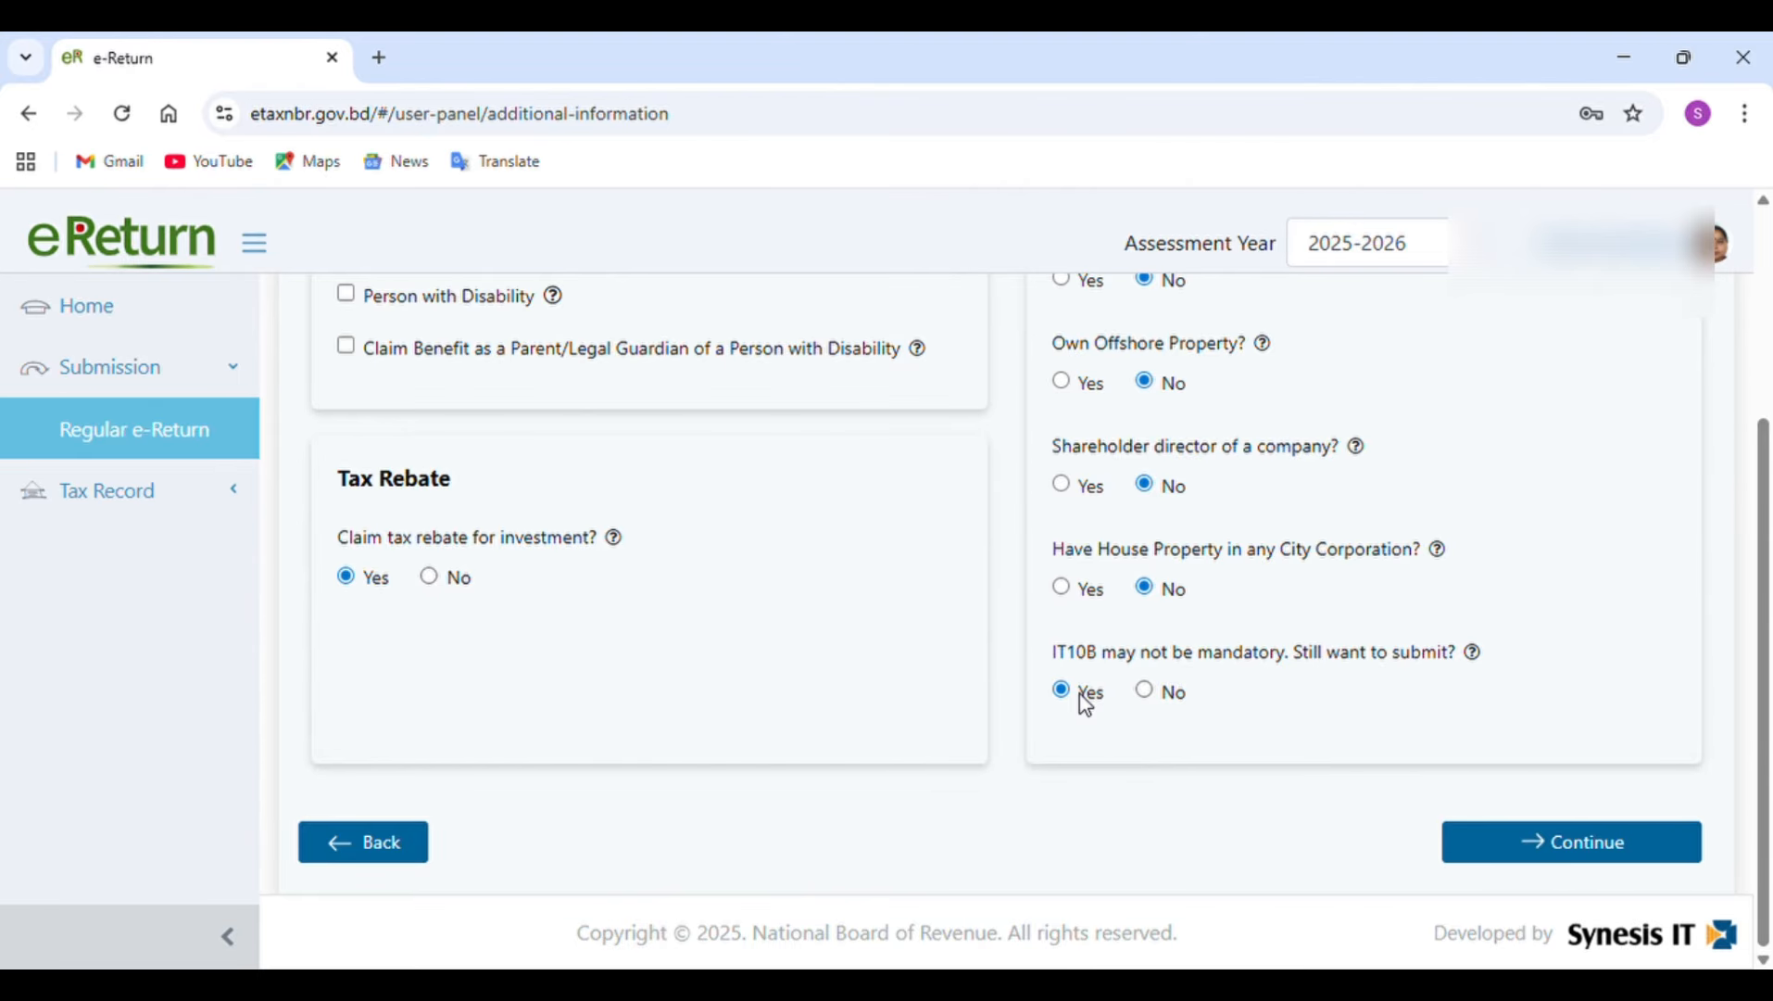
pyautogui.scroll(2, 1079, 693)
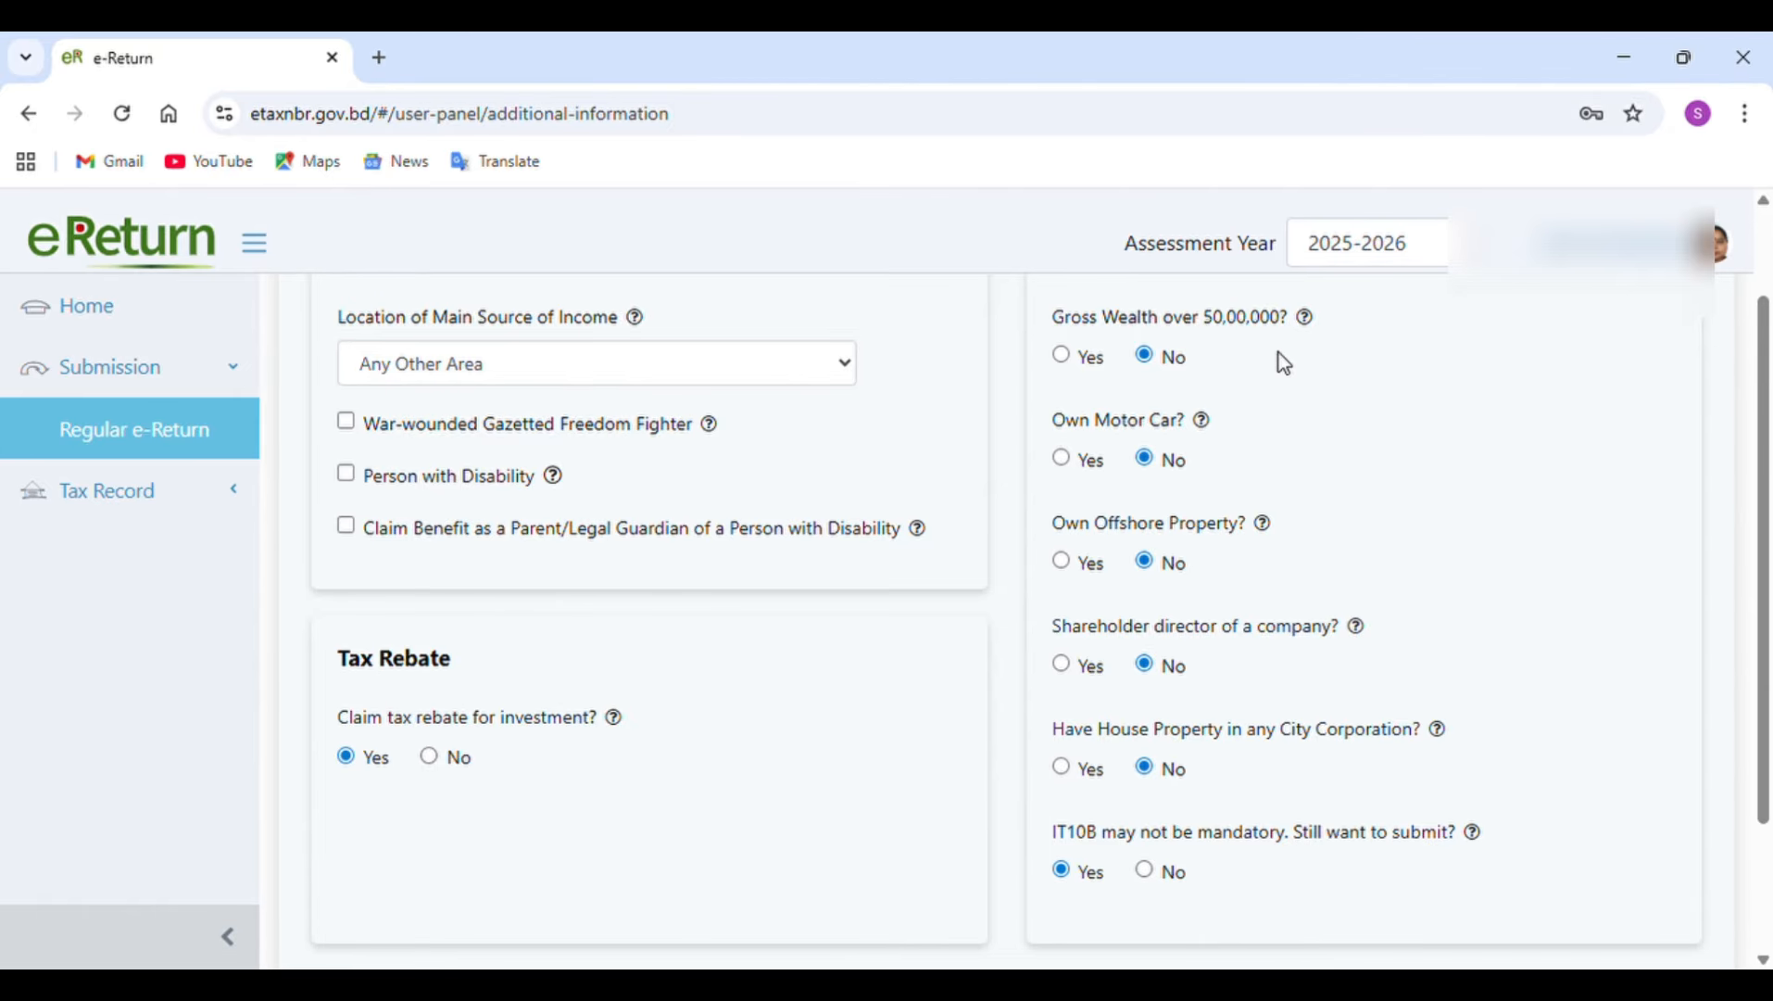
pyautogui.scroll(-2, 1283, 364)
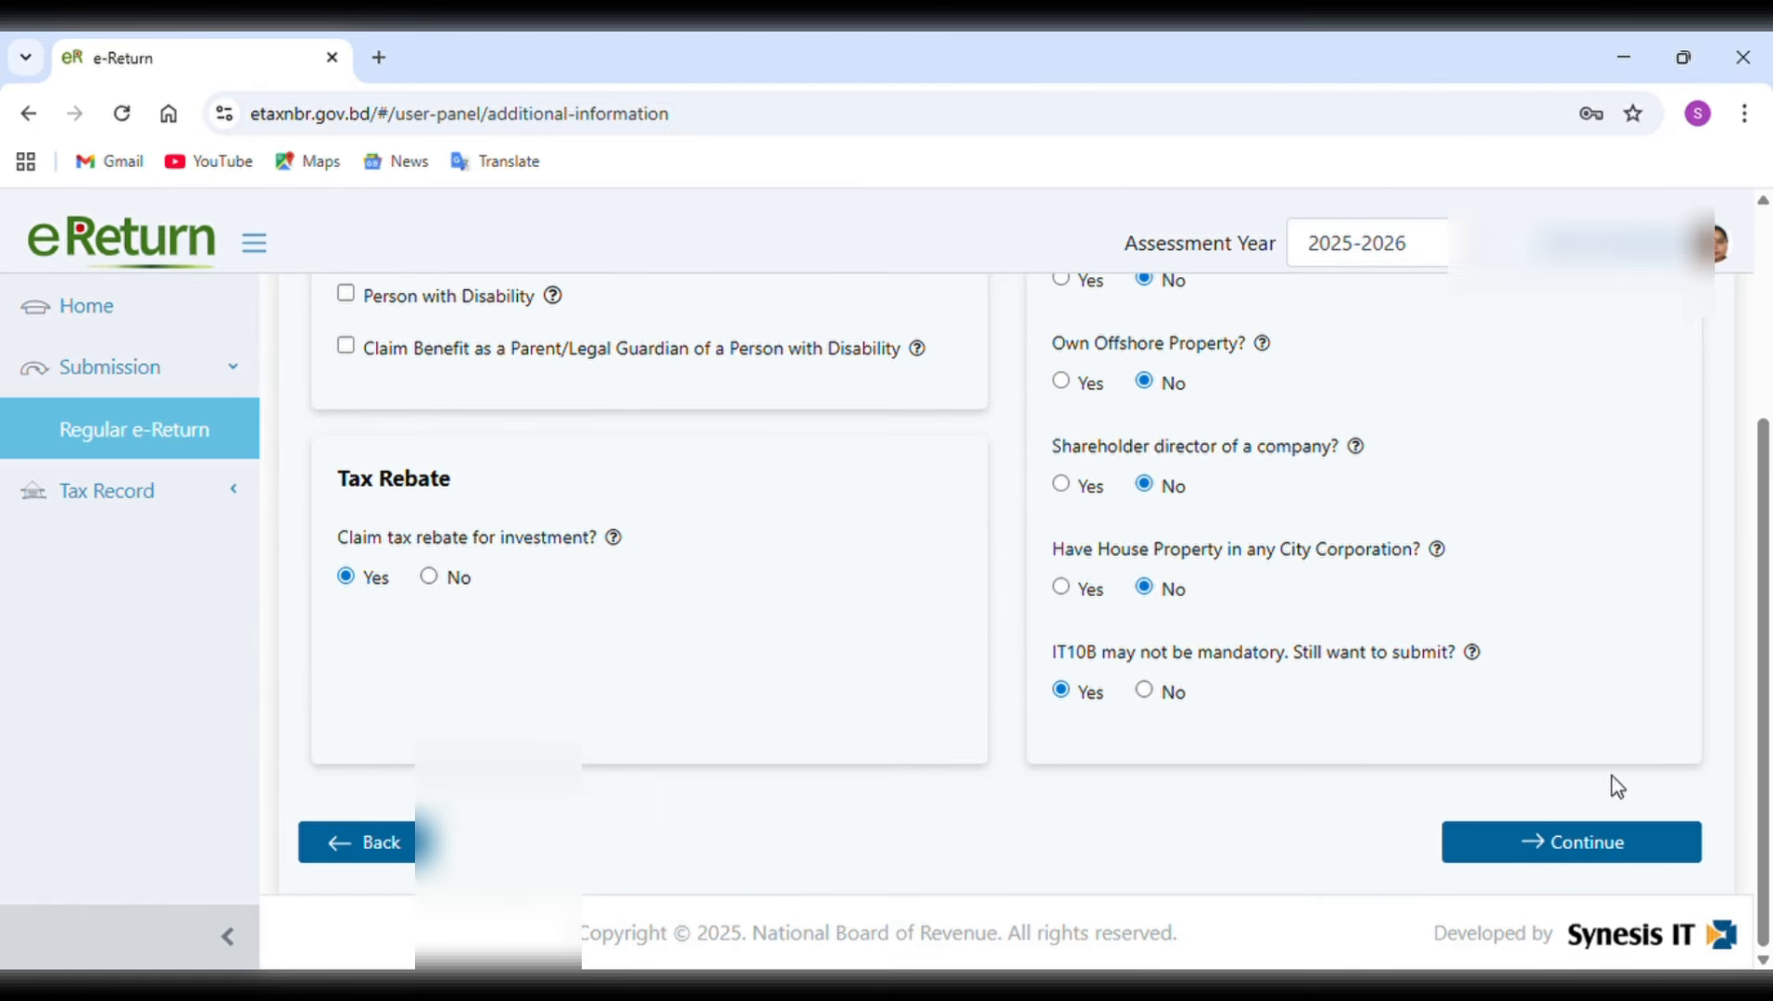
pyautogui.click(1589, 841)
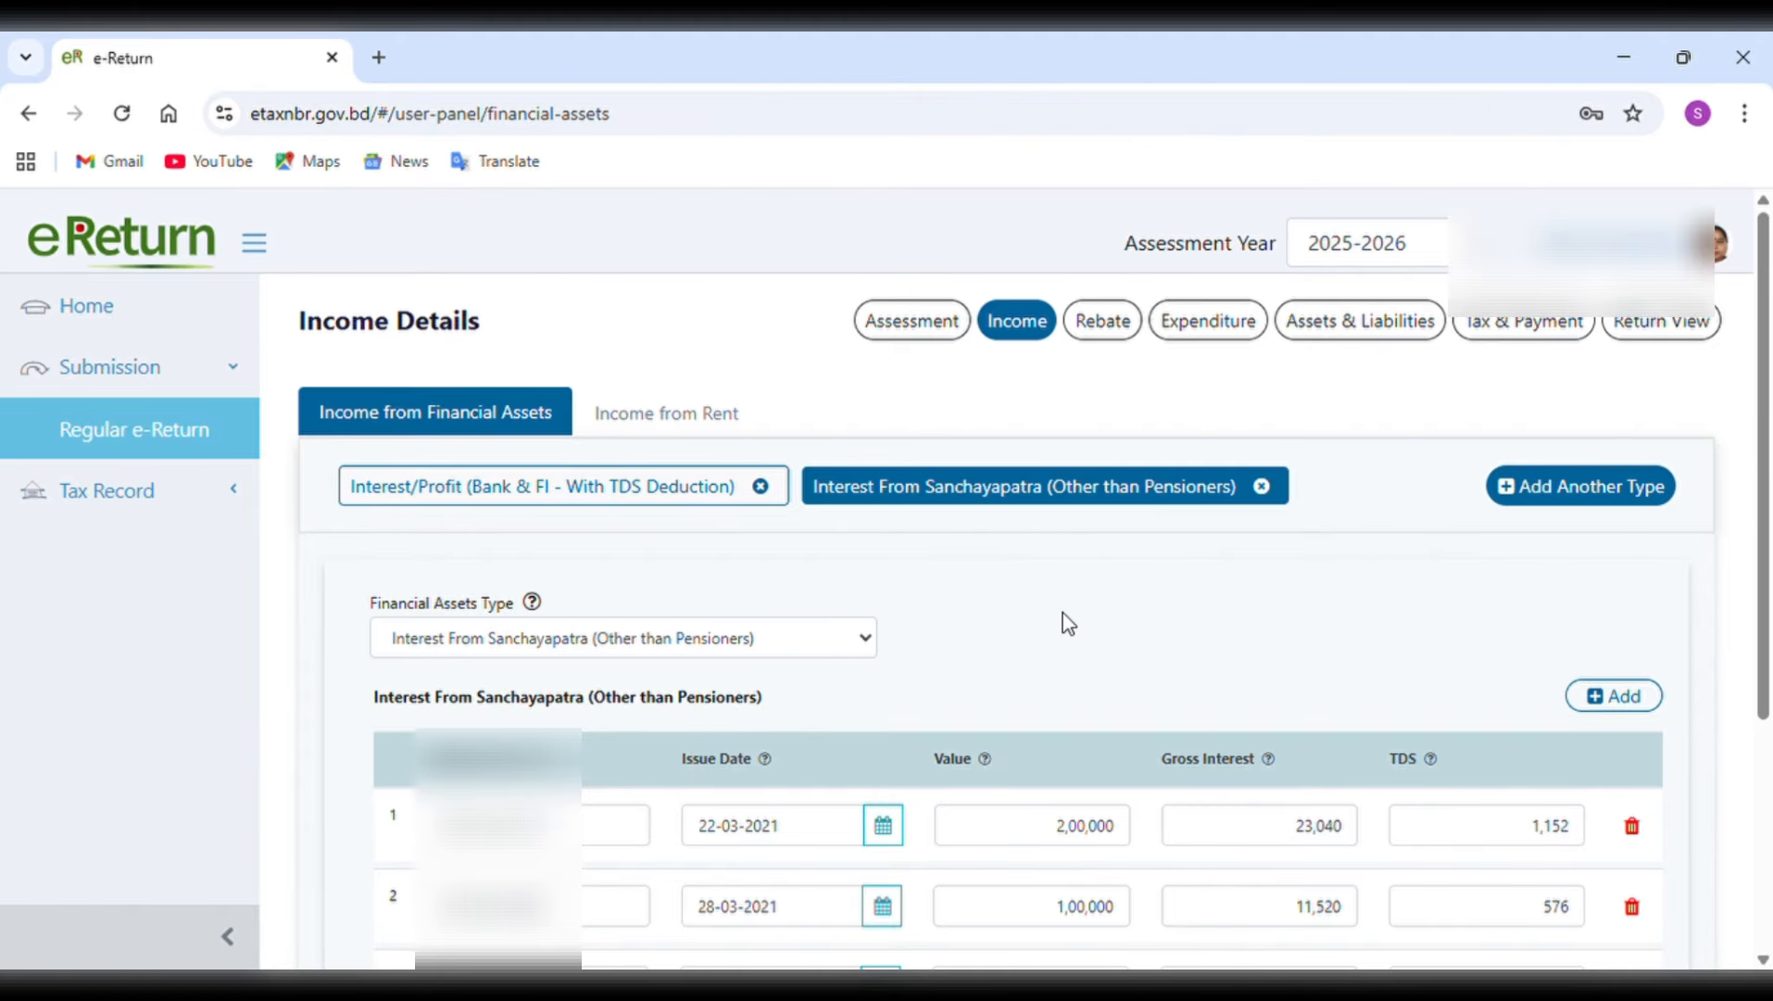
# Examine the Sanchayapatra (Other than Pensioners) interest entries, including the financial asset type choices and the first entry's issue date calendar.
pyautogui.scroll(-2, 1068, 623)
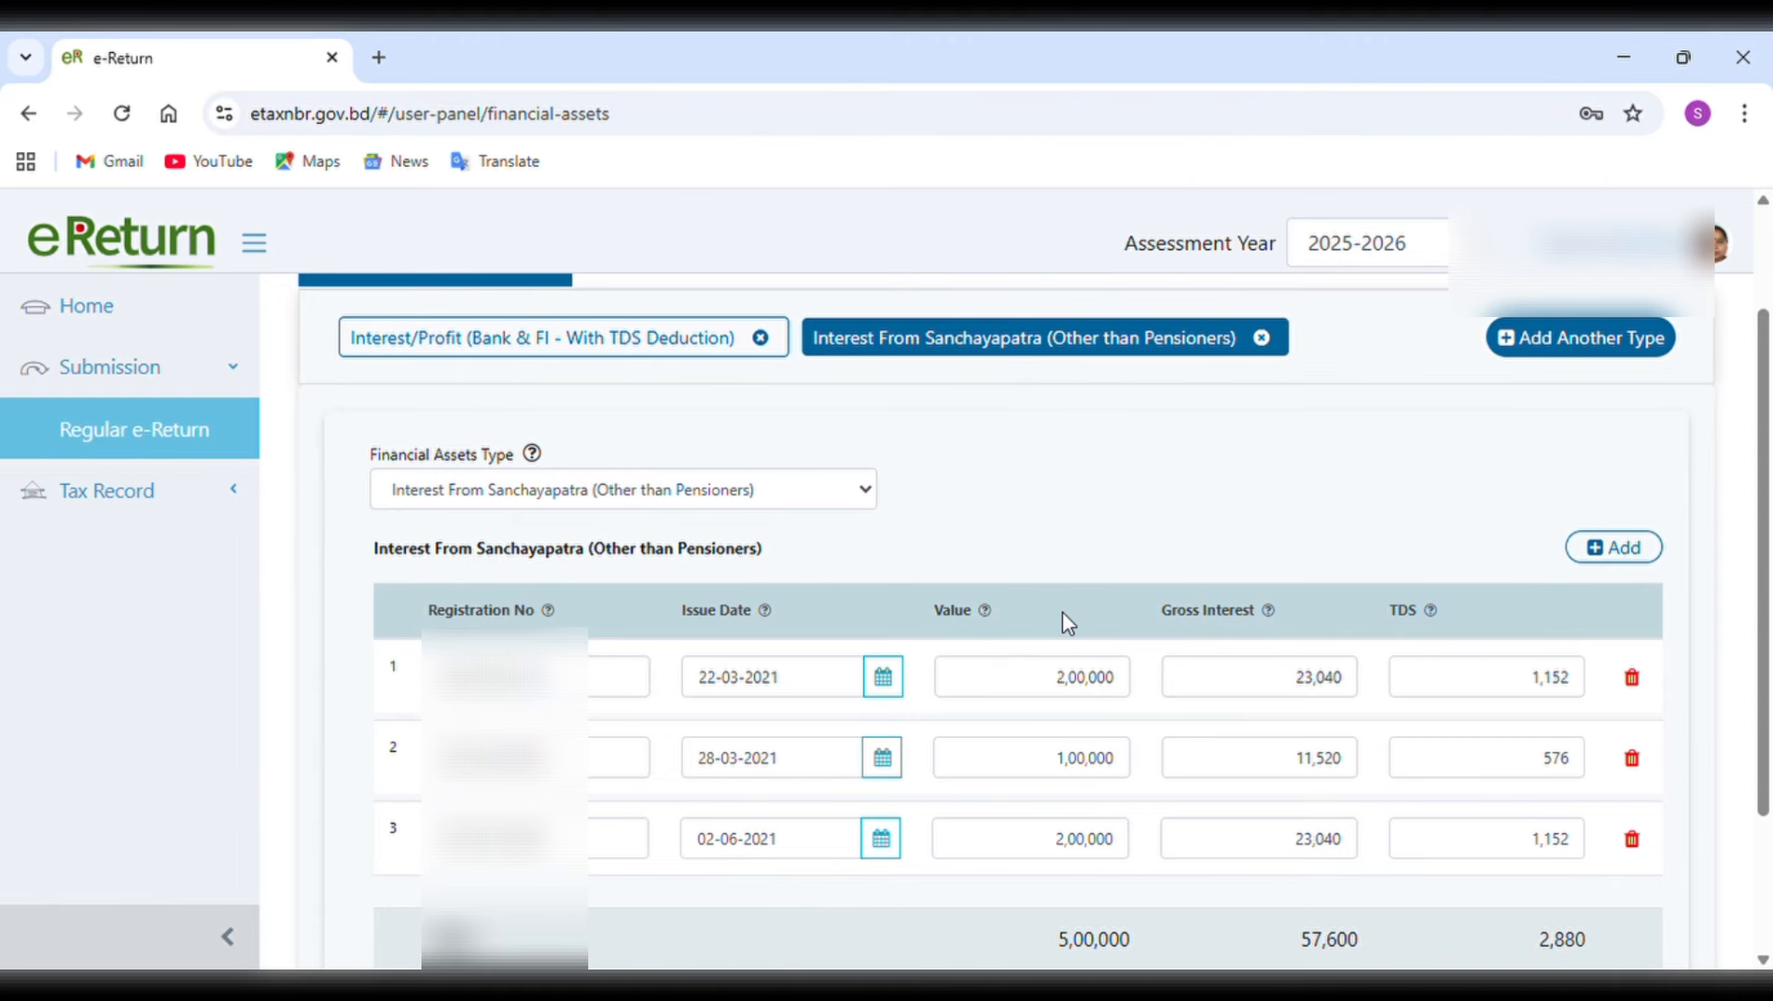
pyautogui.click(840, 488)
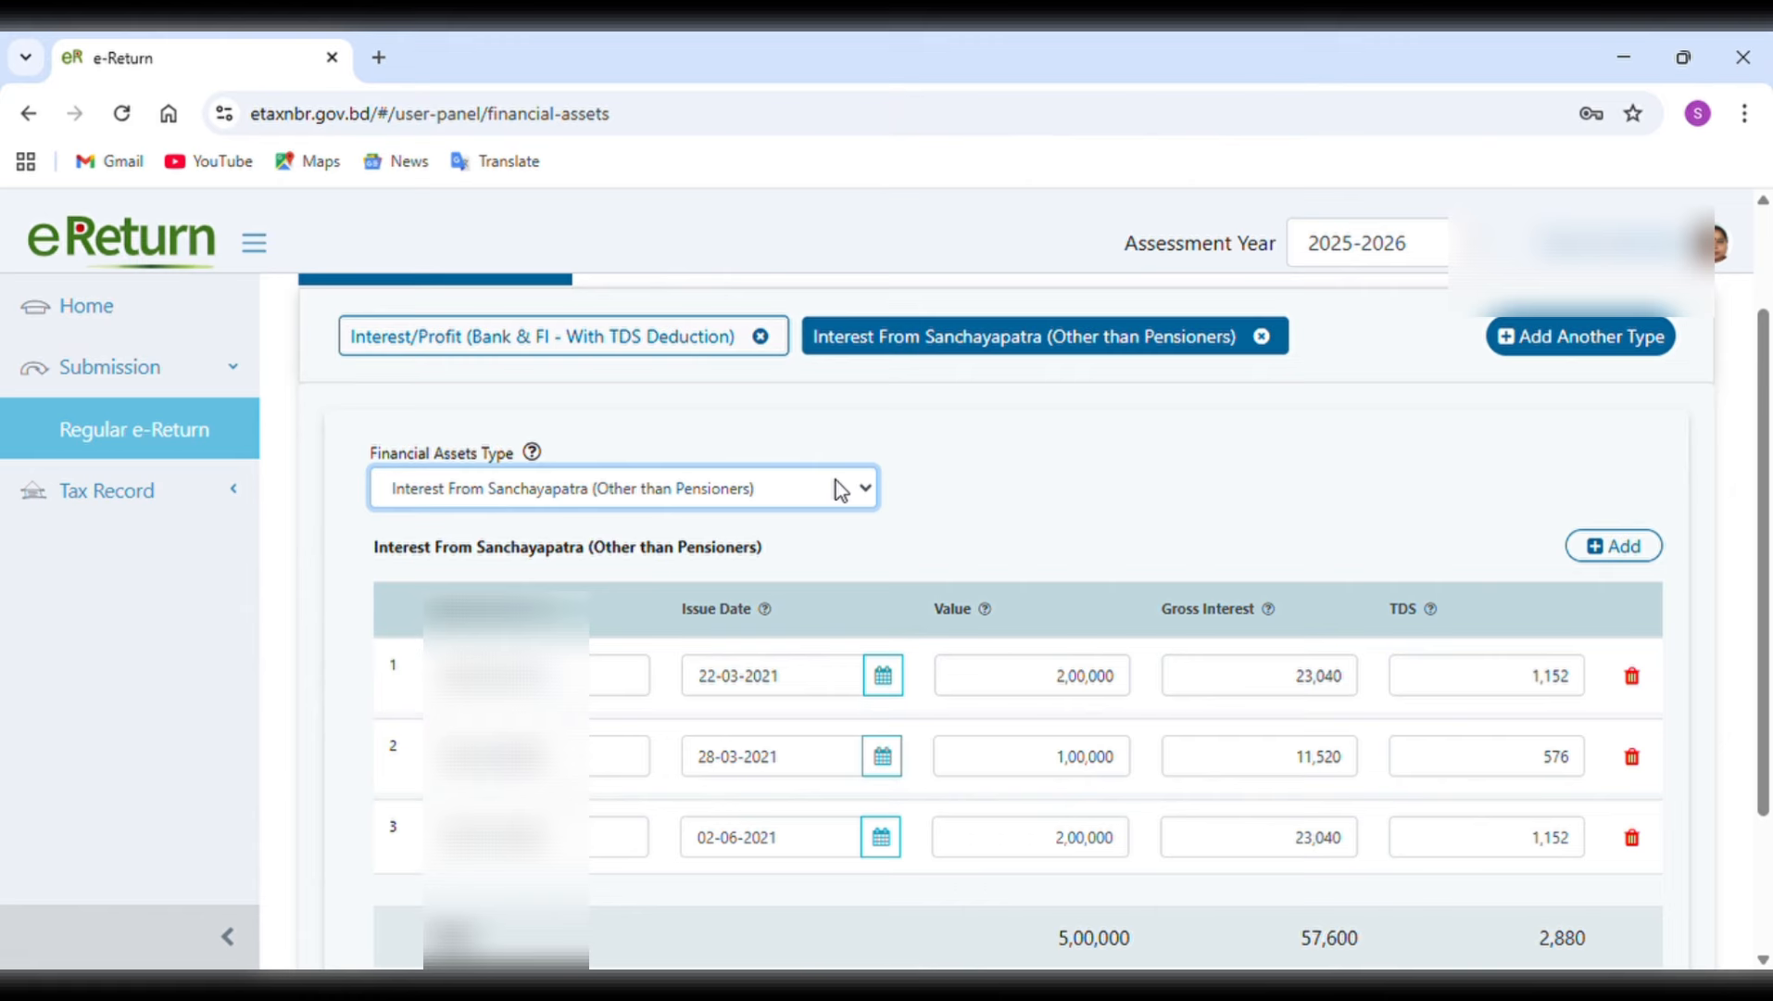
pyautogui.click(984, 509)
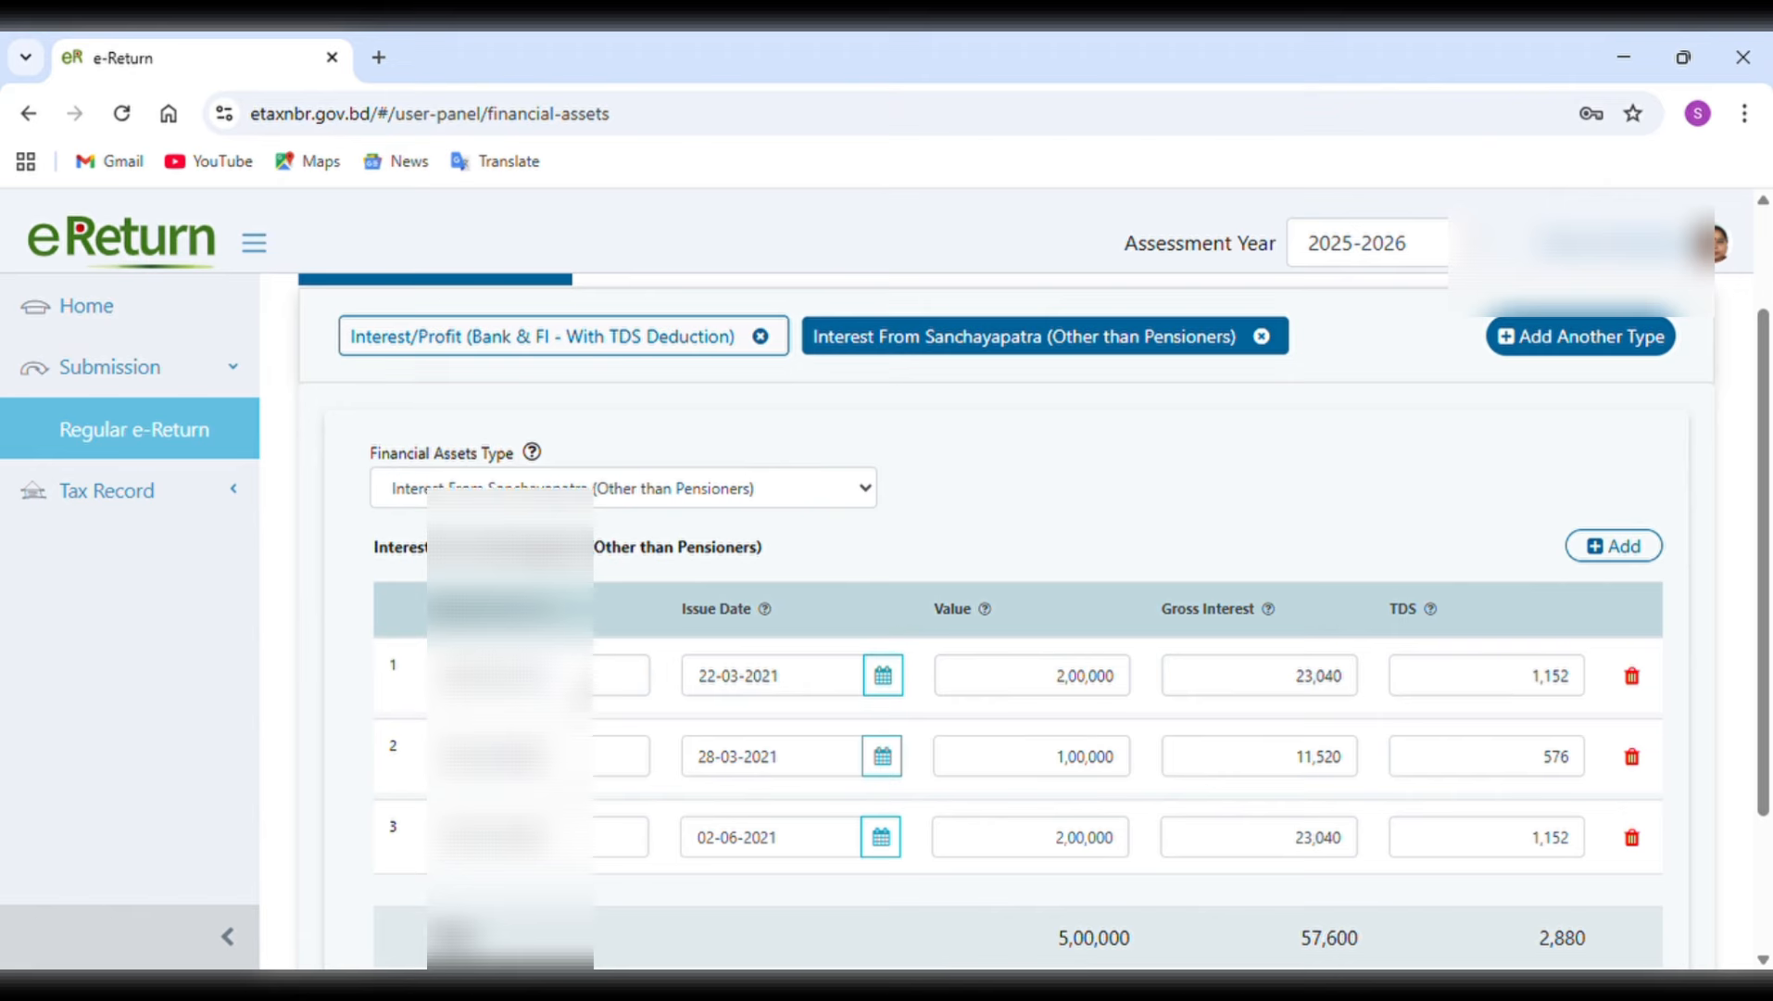
pyautogui.click(884, 675)
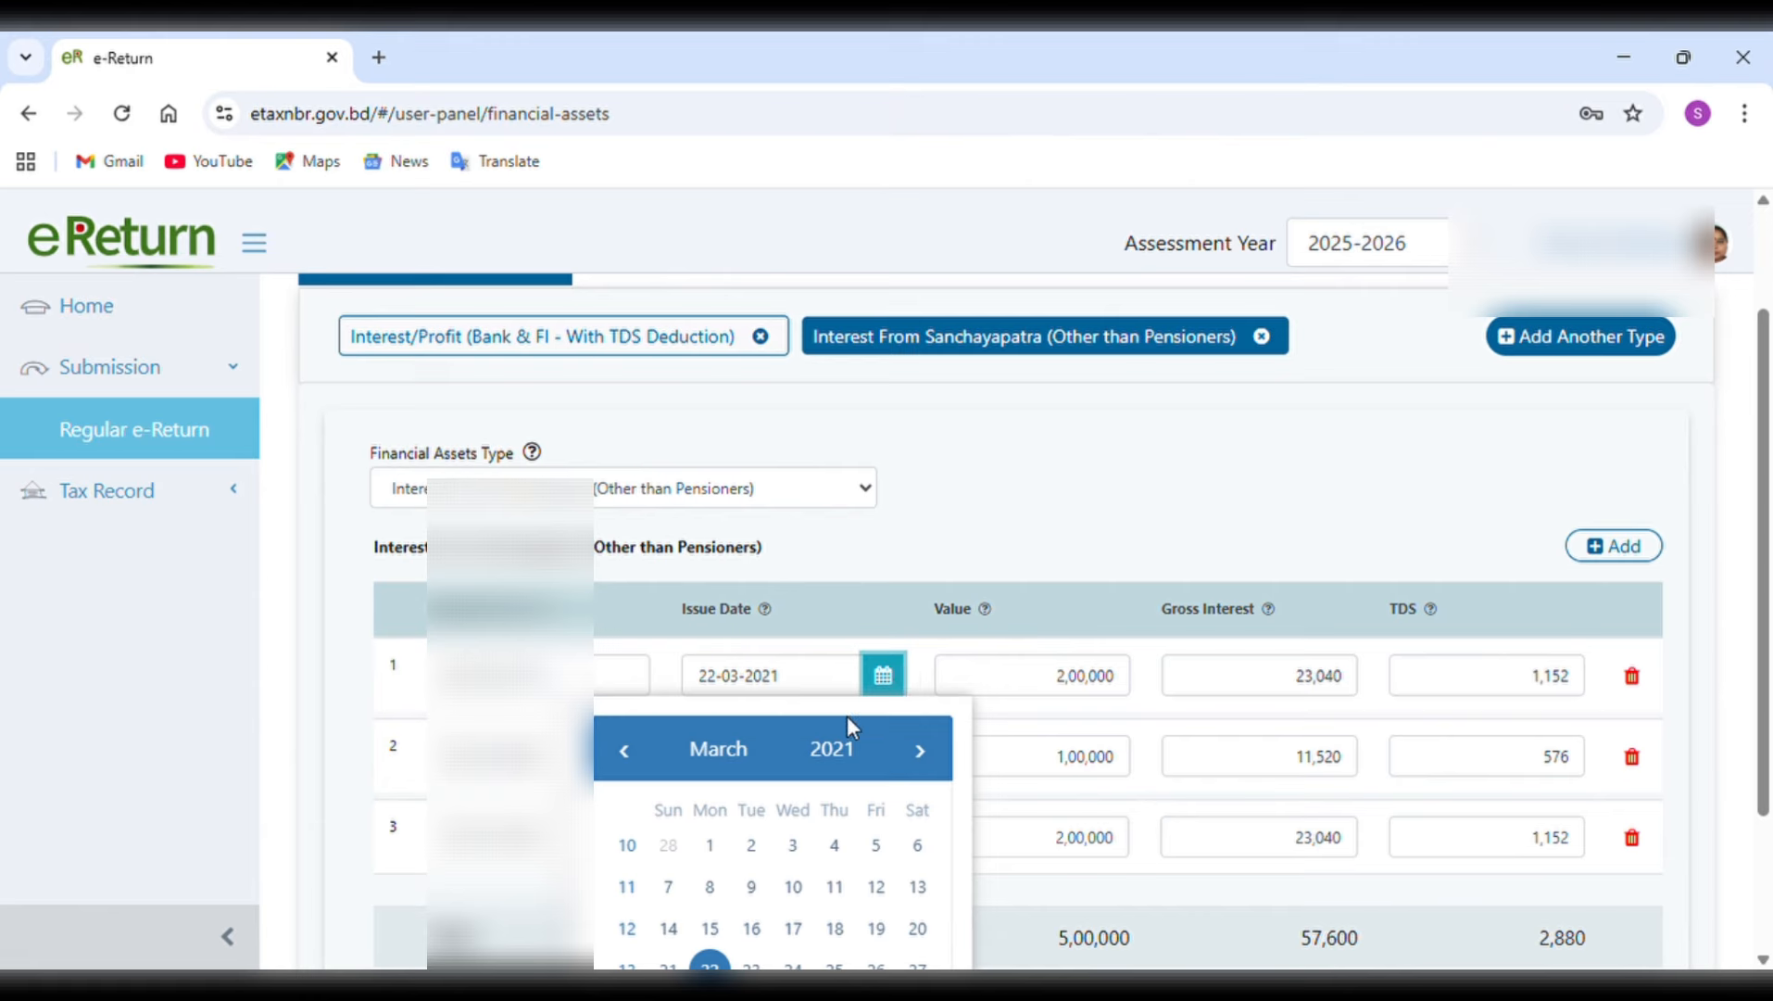
pyautogui.click(1049, 621)
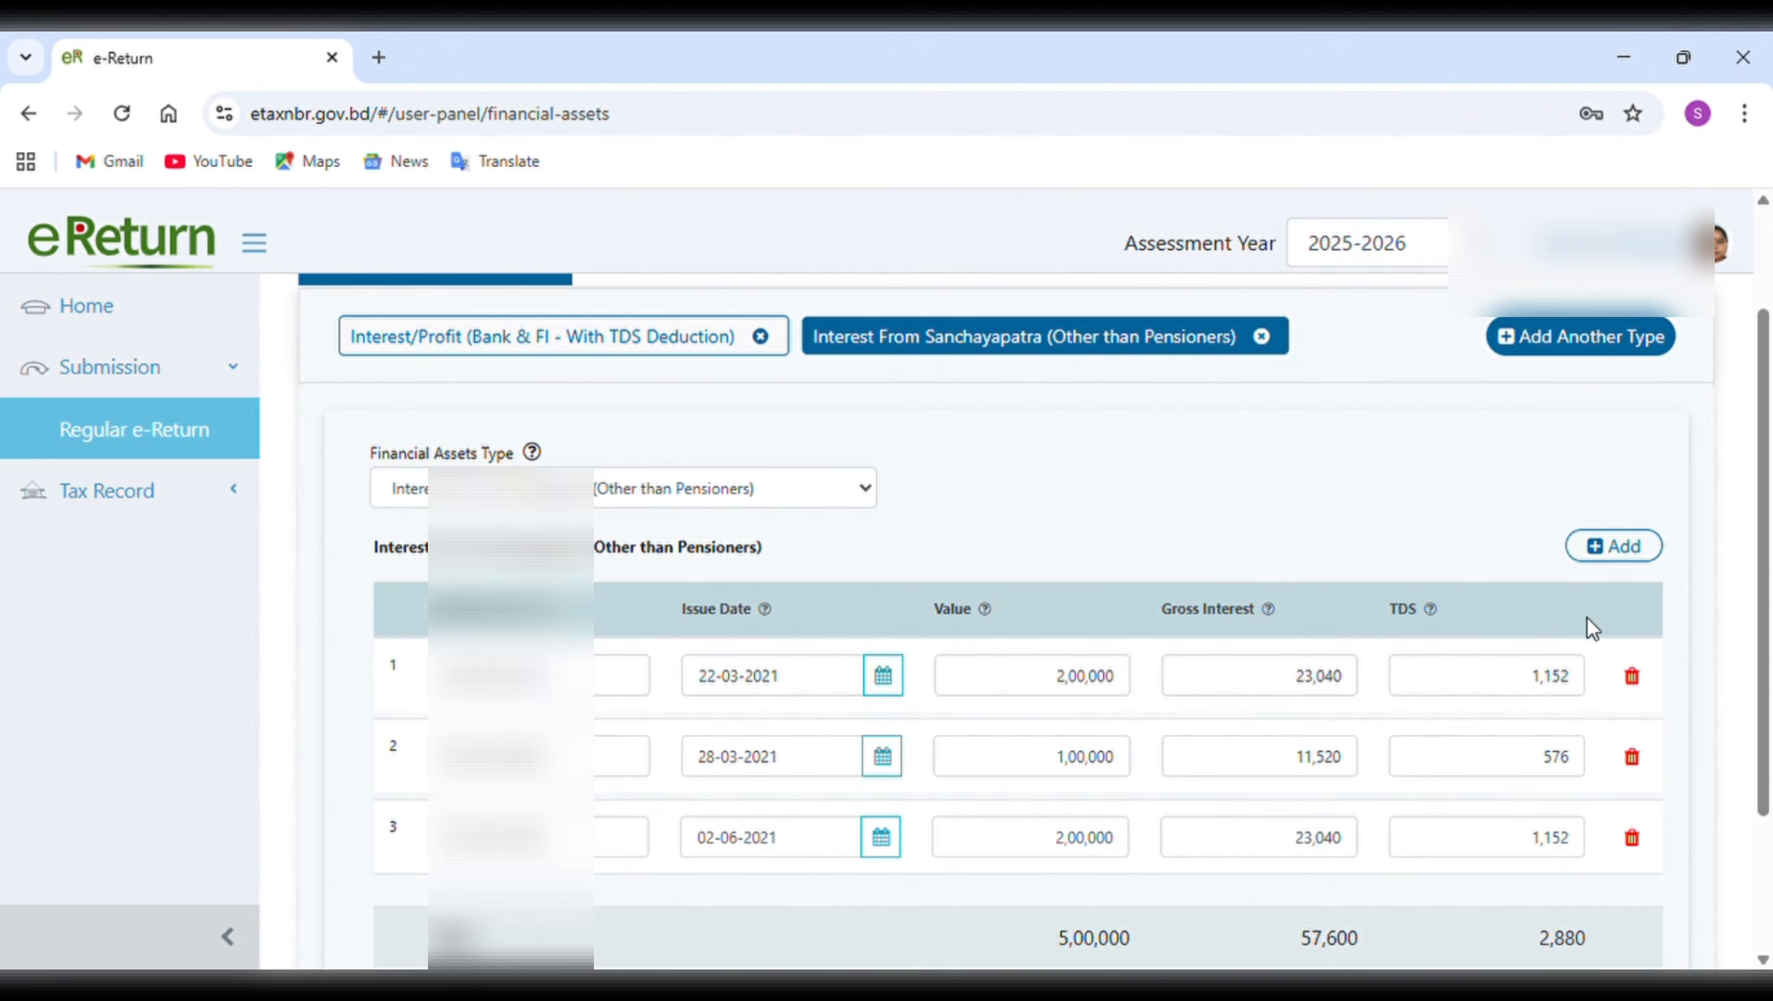
# Add a blank fourth row to the Sanchayapatra (Other than Pensioners) interest table and delete it again.
pyautogui.click(1655, 548)
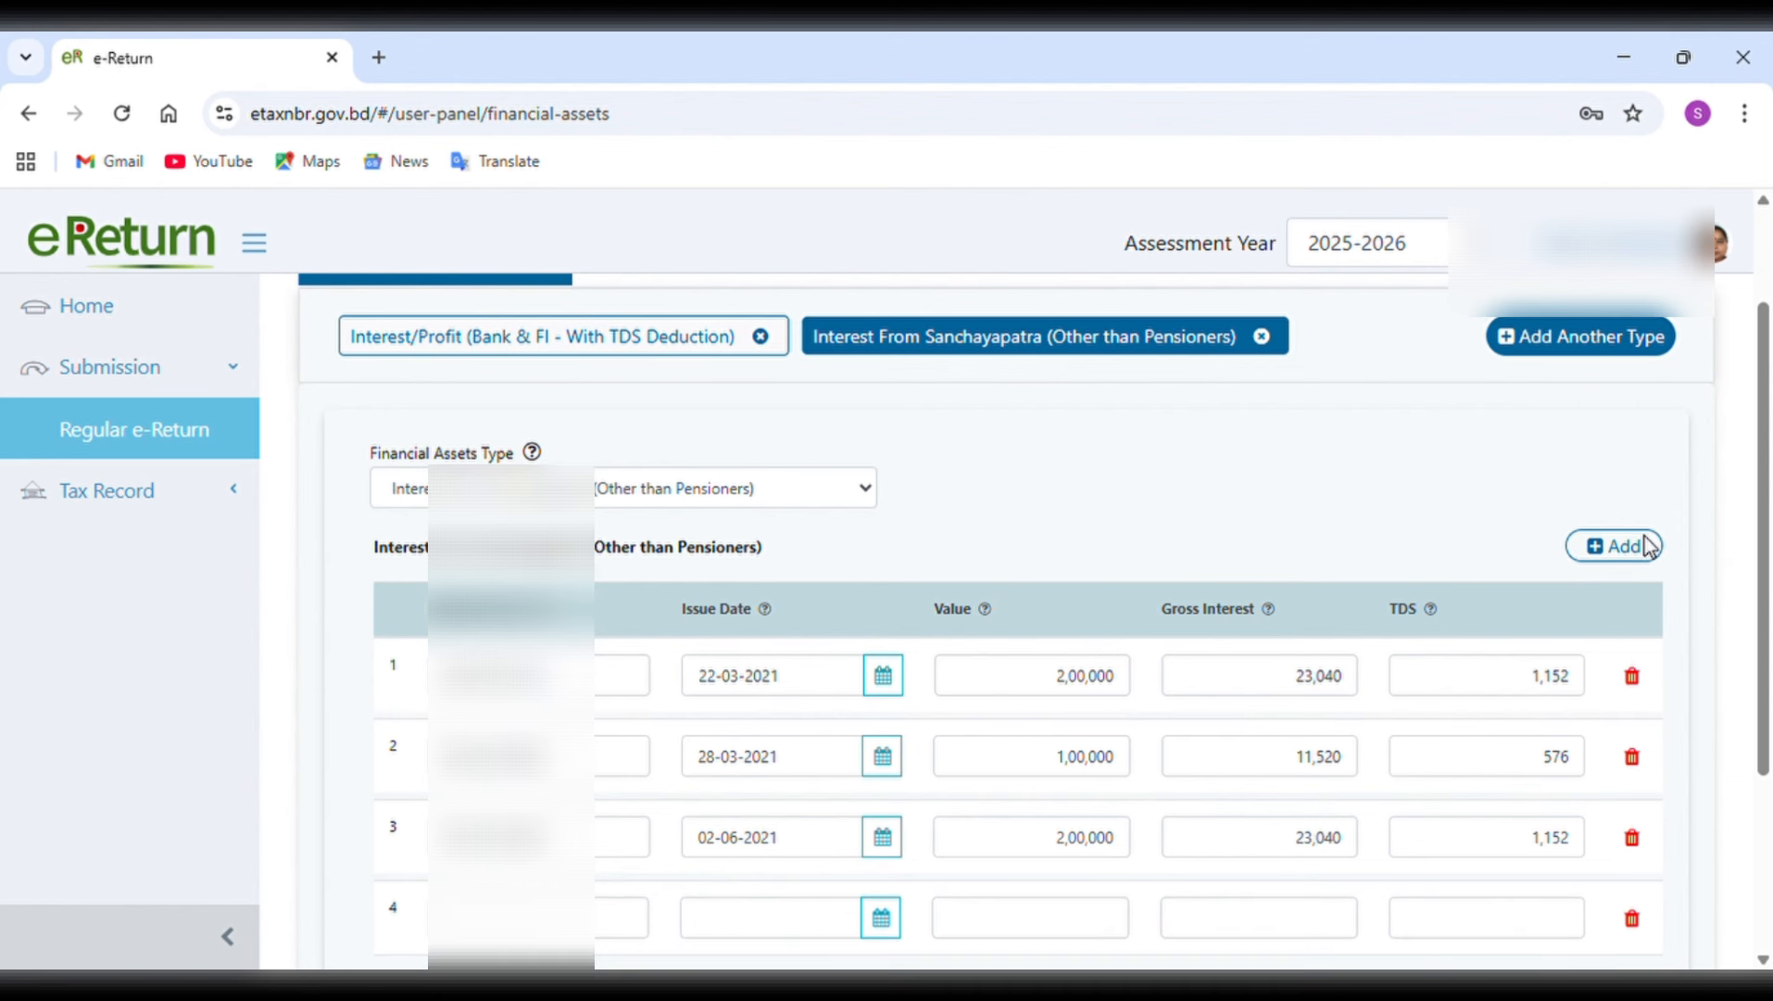
pyautogui.scroll(-1, 1434, 812)
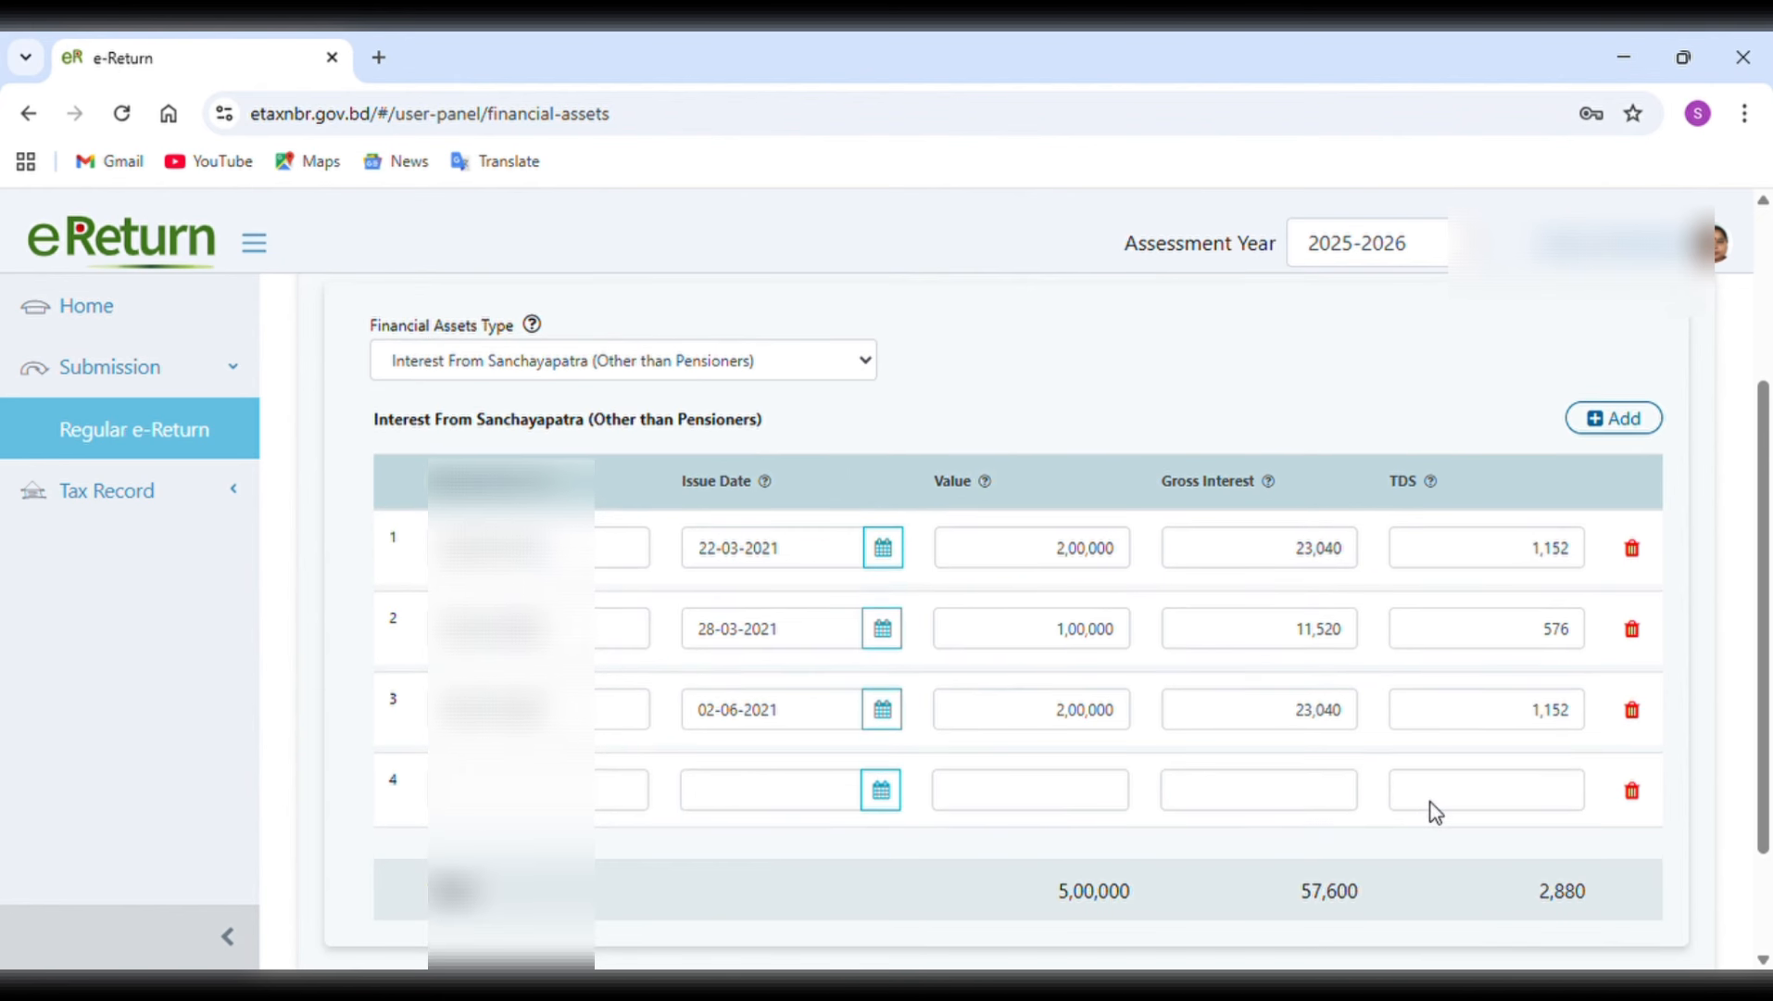
pyautogui.click(1638, 793)
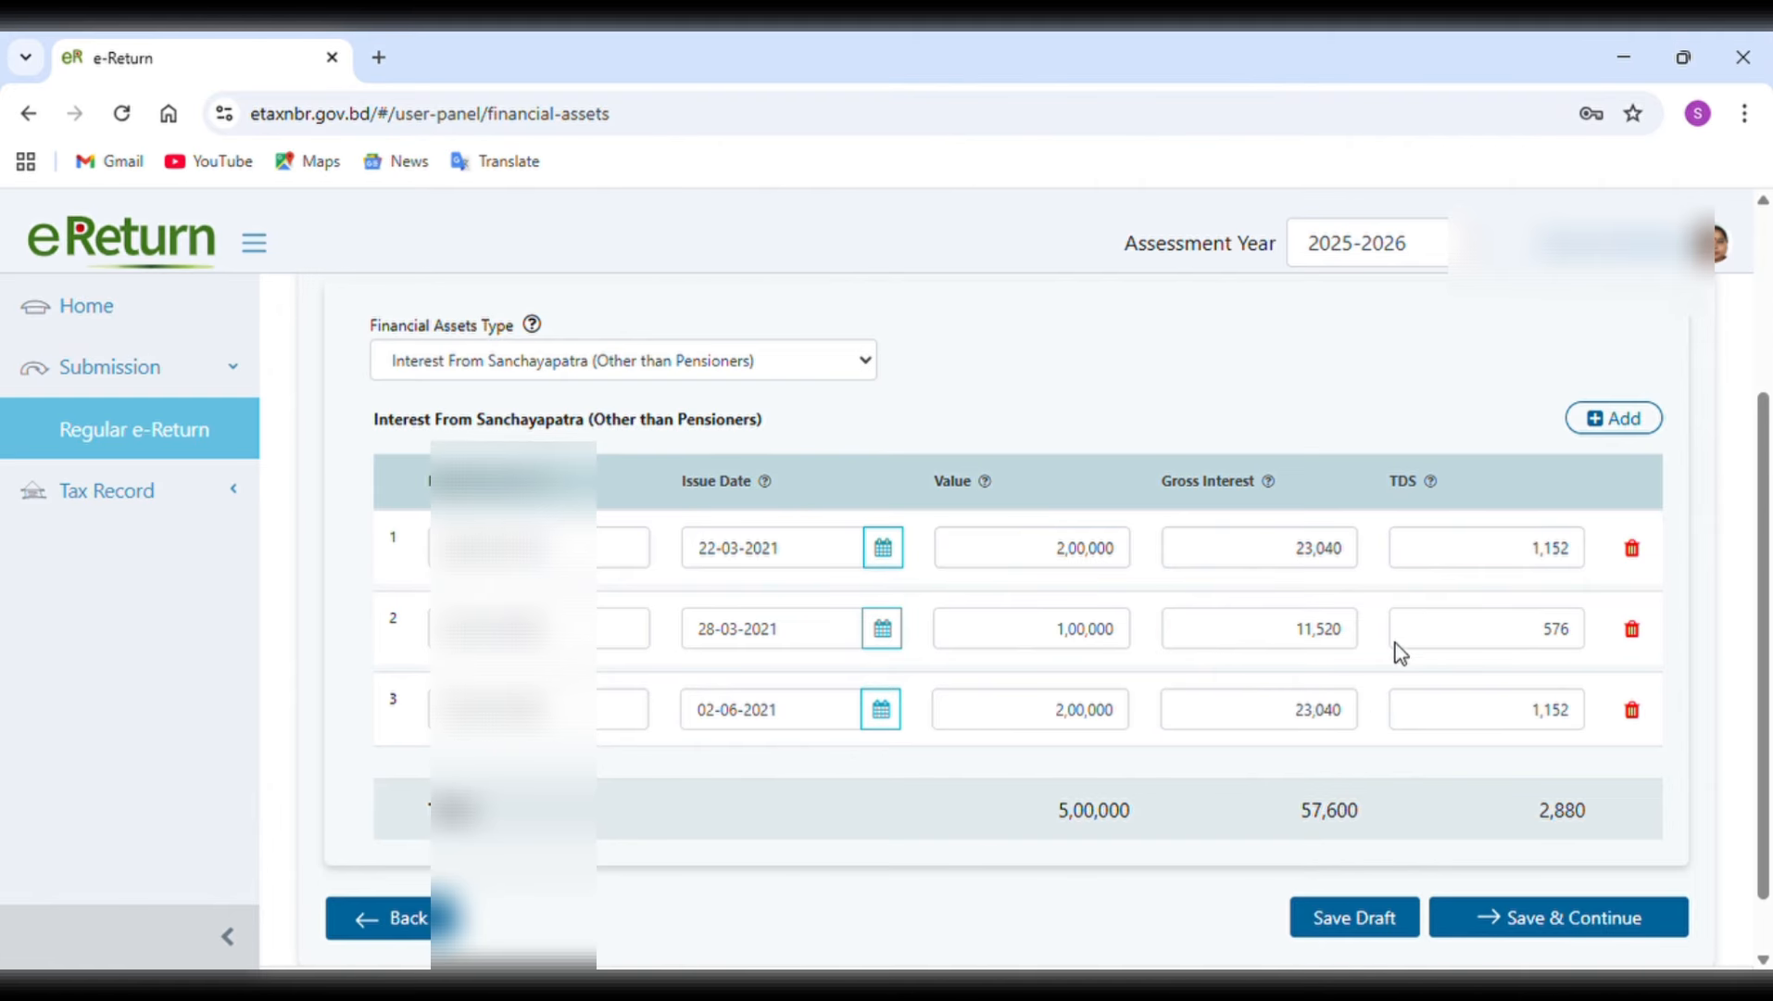
# Add another financial asset type, set it to Interest From Sanchayapatra (Pensioners), and start its first registration number entry.
pyautogui.scroll(-1, 1479, 633)
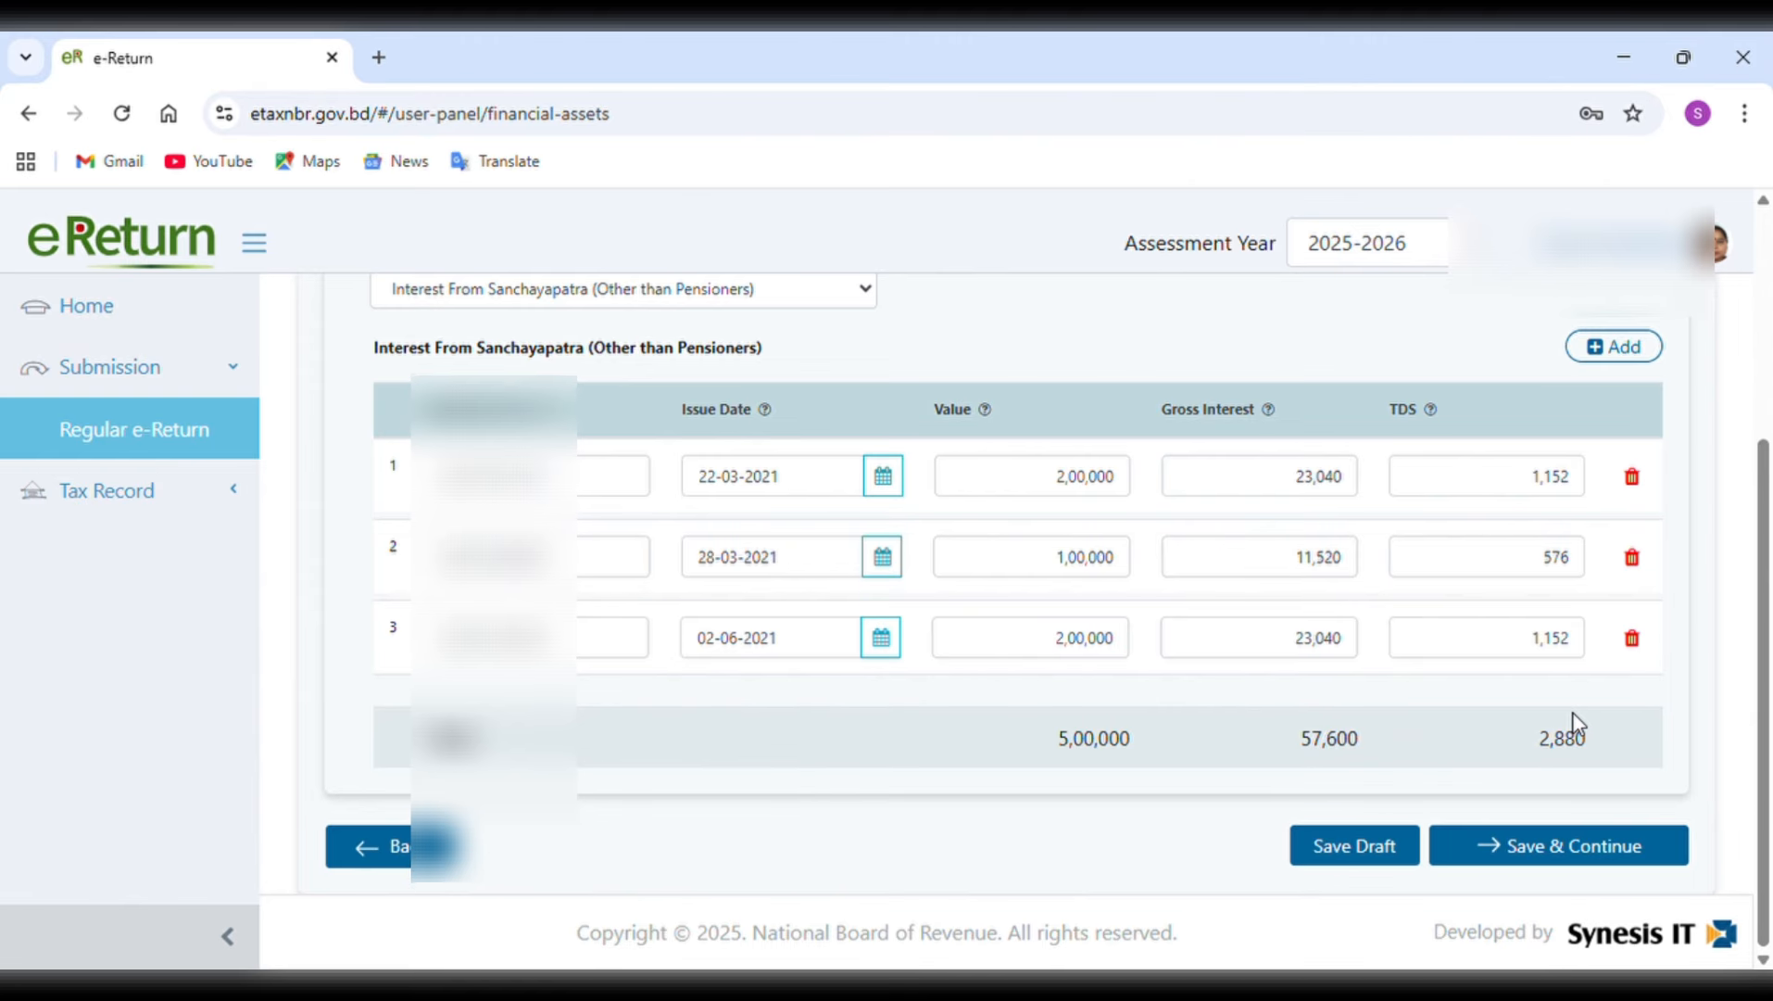
pyautogui.scroll(1, 1578, 723)
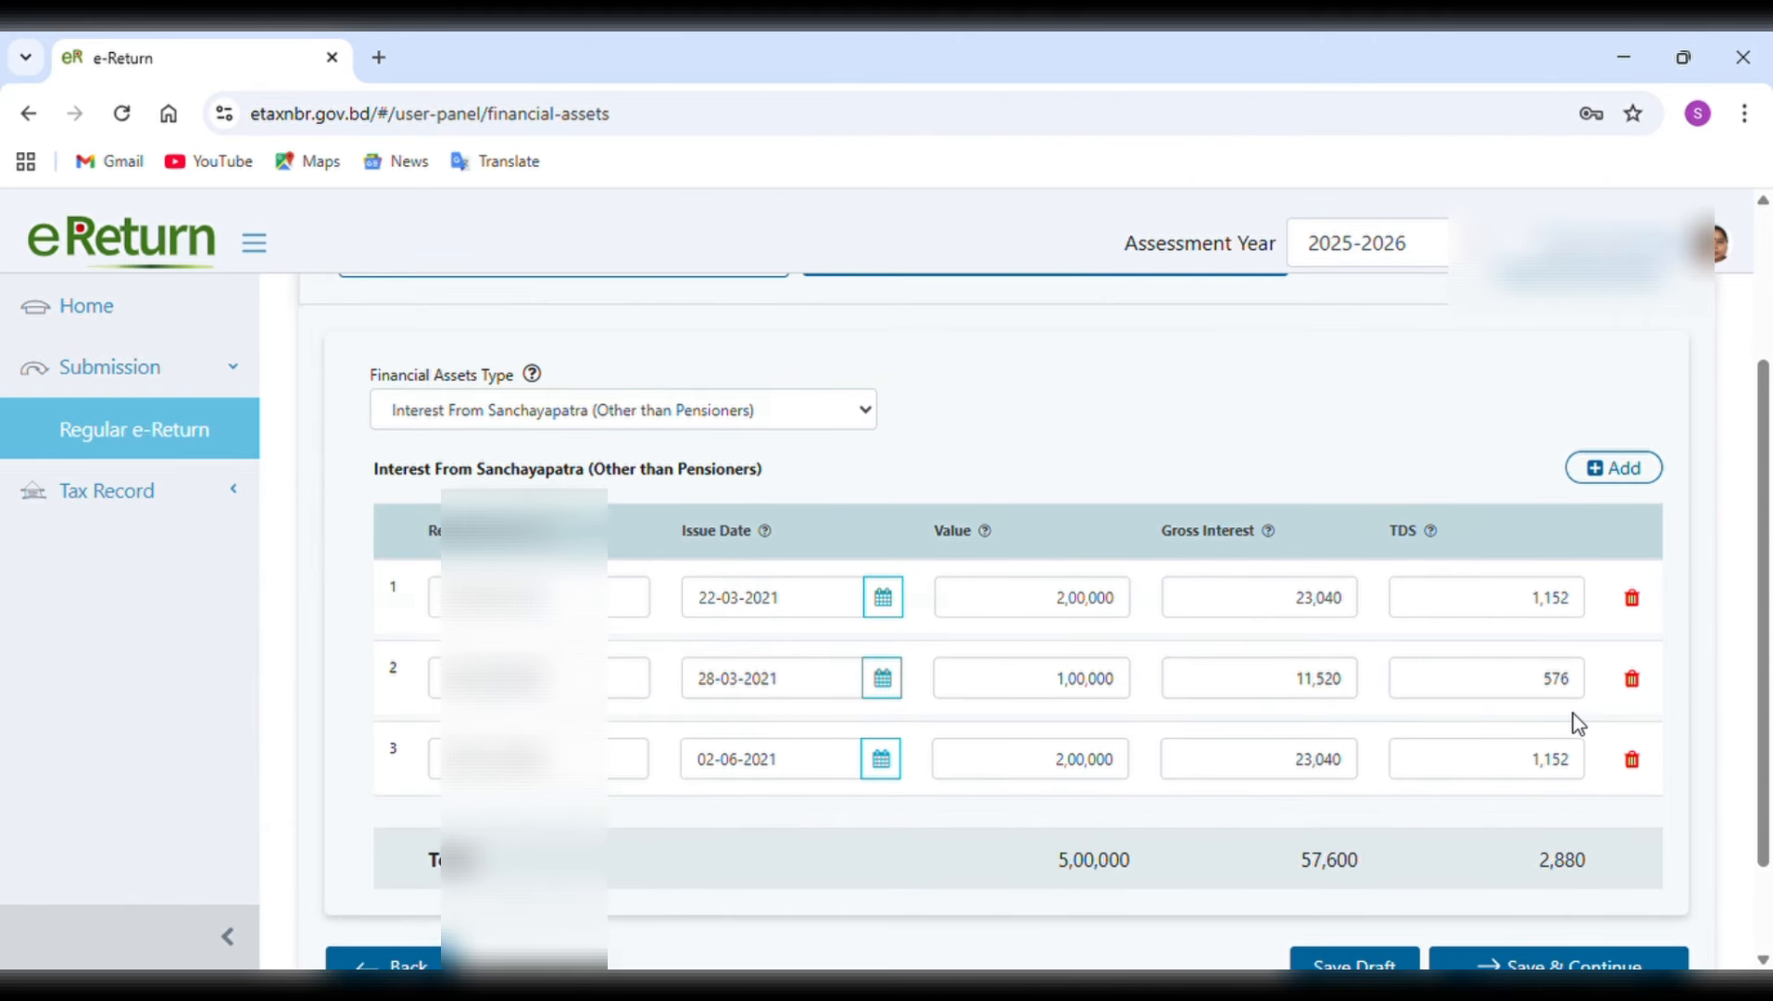
pyautogui.scroll(2, 1578, 722)
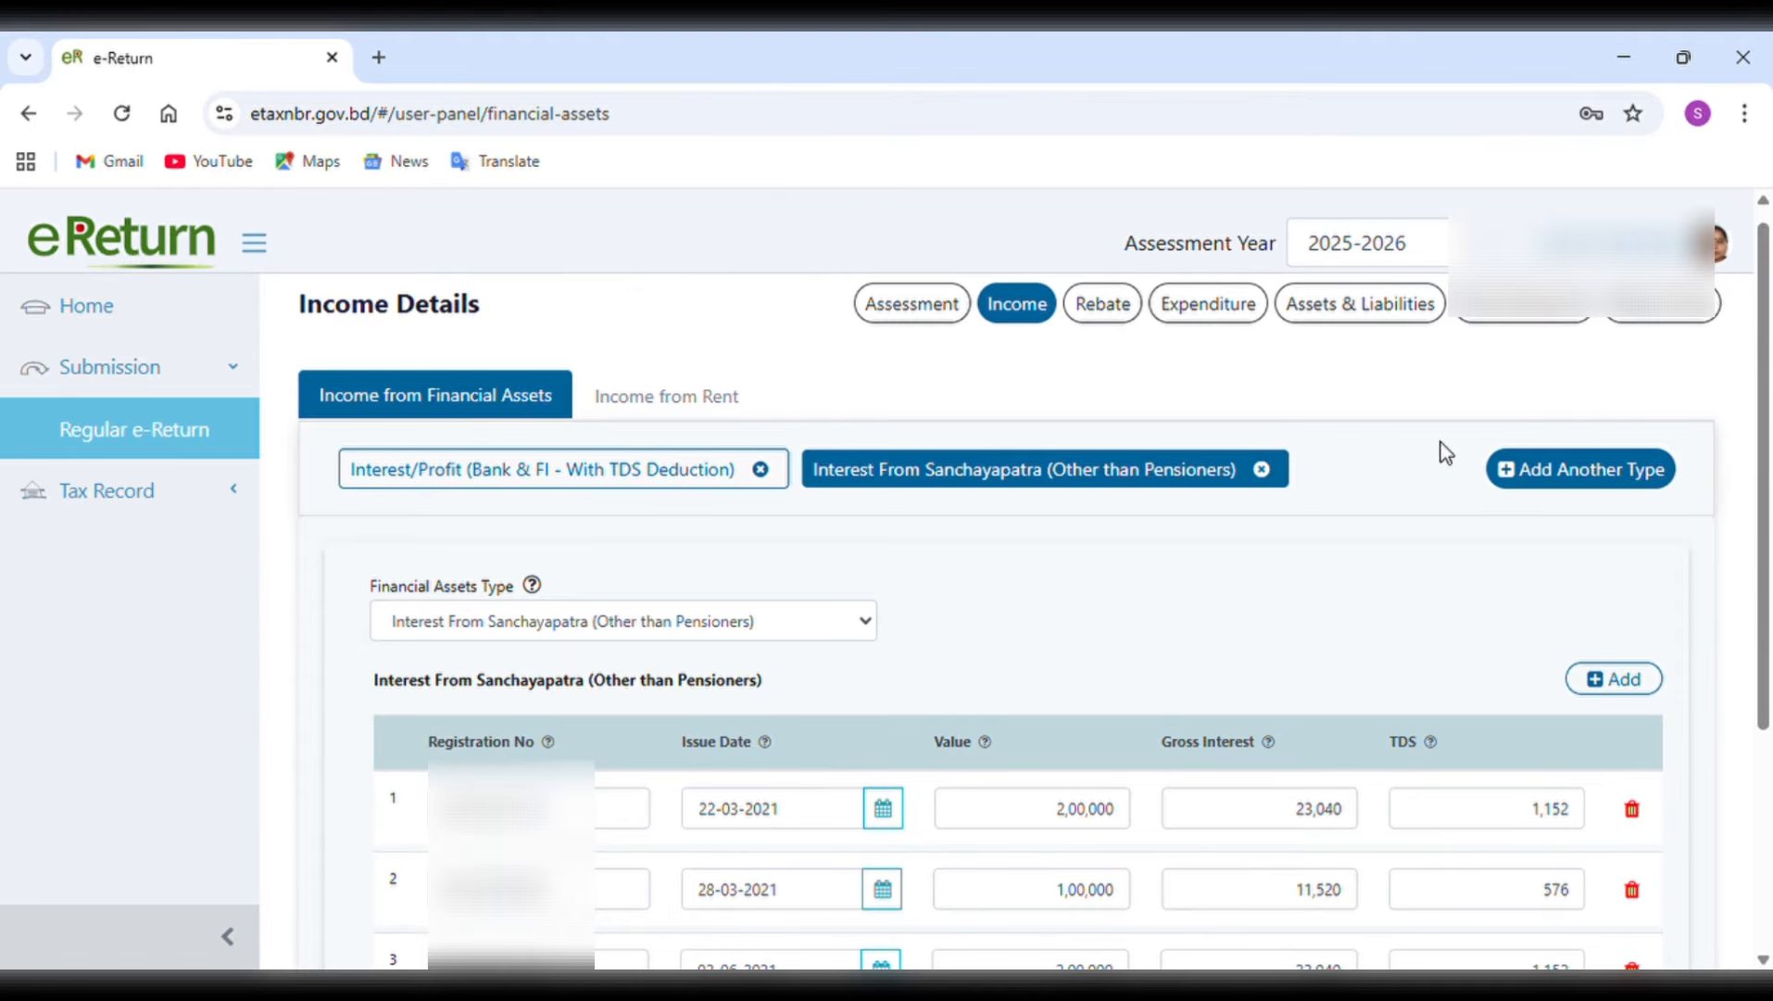
pyautogui.click(1543, 472)
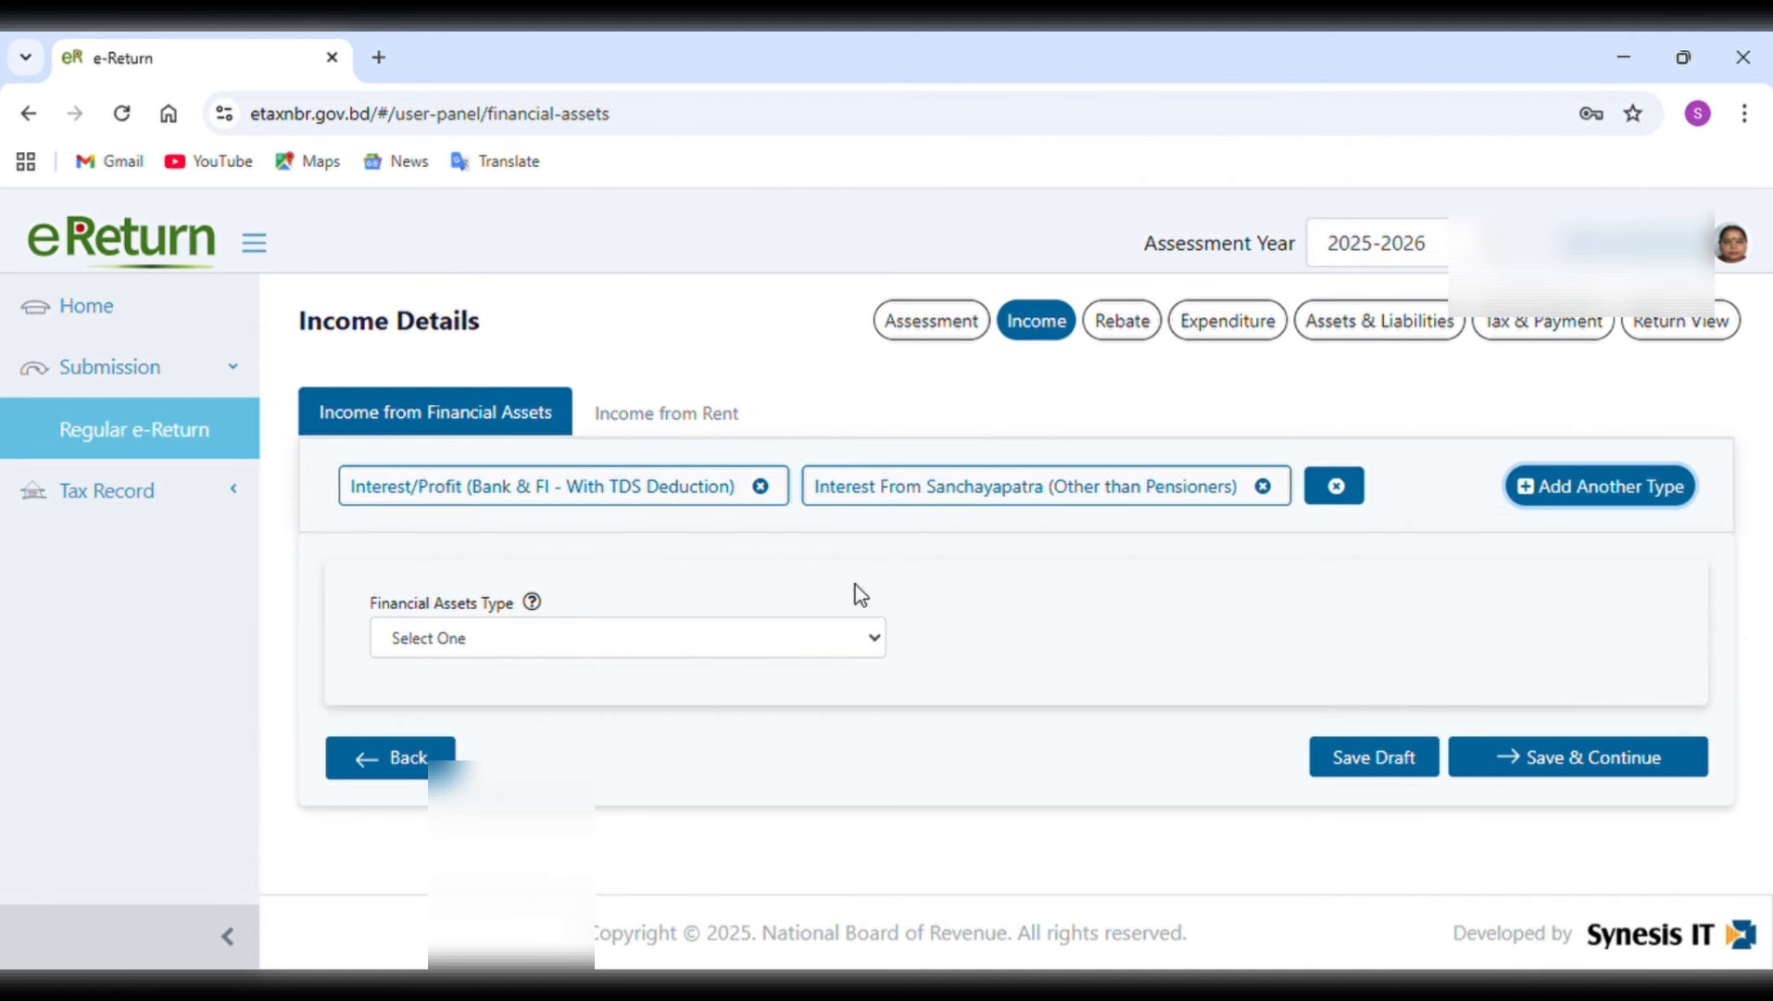
pyautogui.click(765, 635)
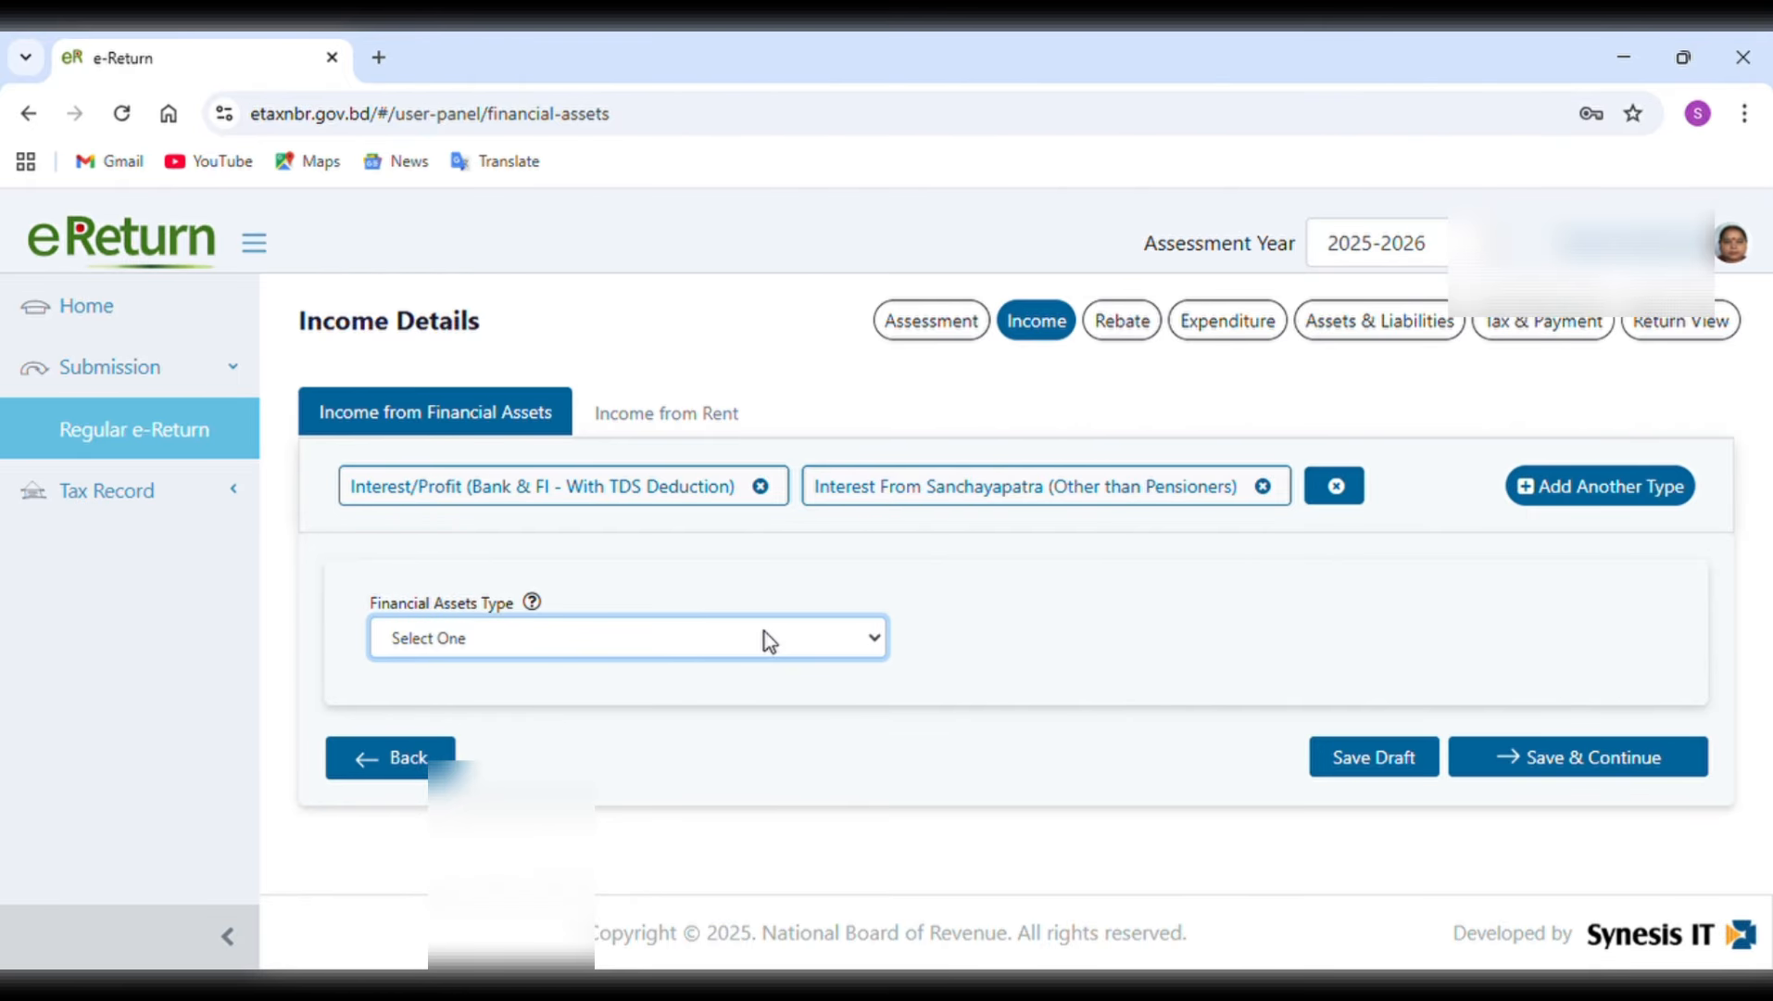
pyautogui.click(679, 758)
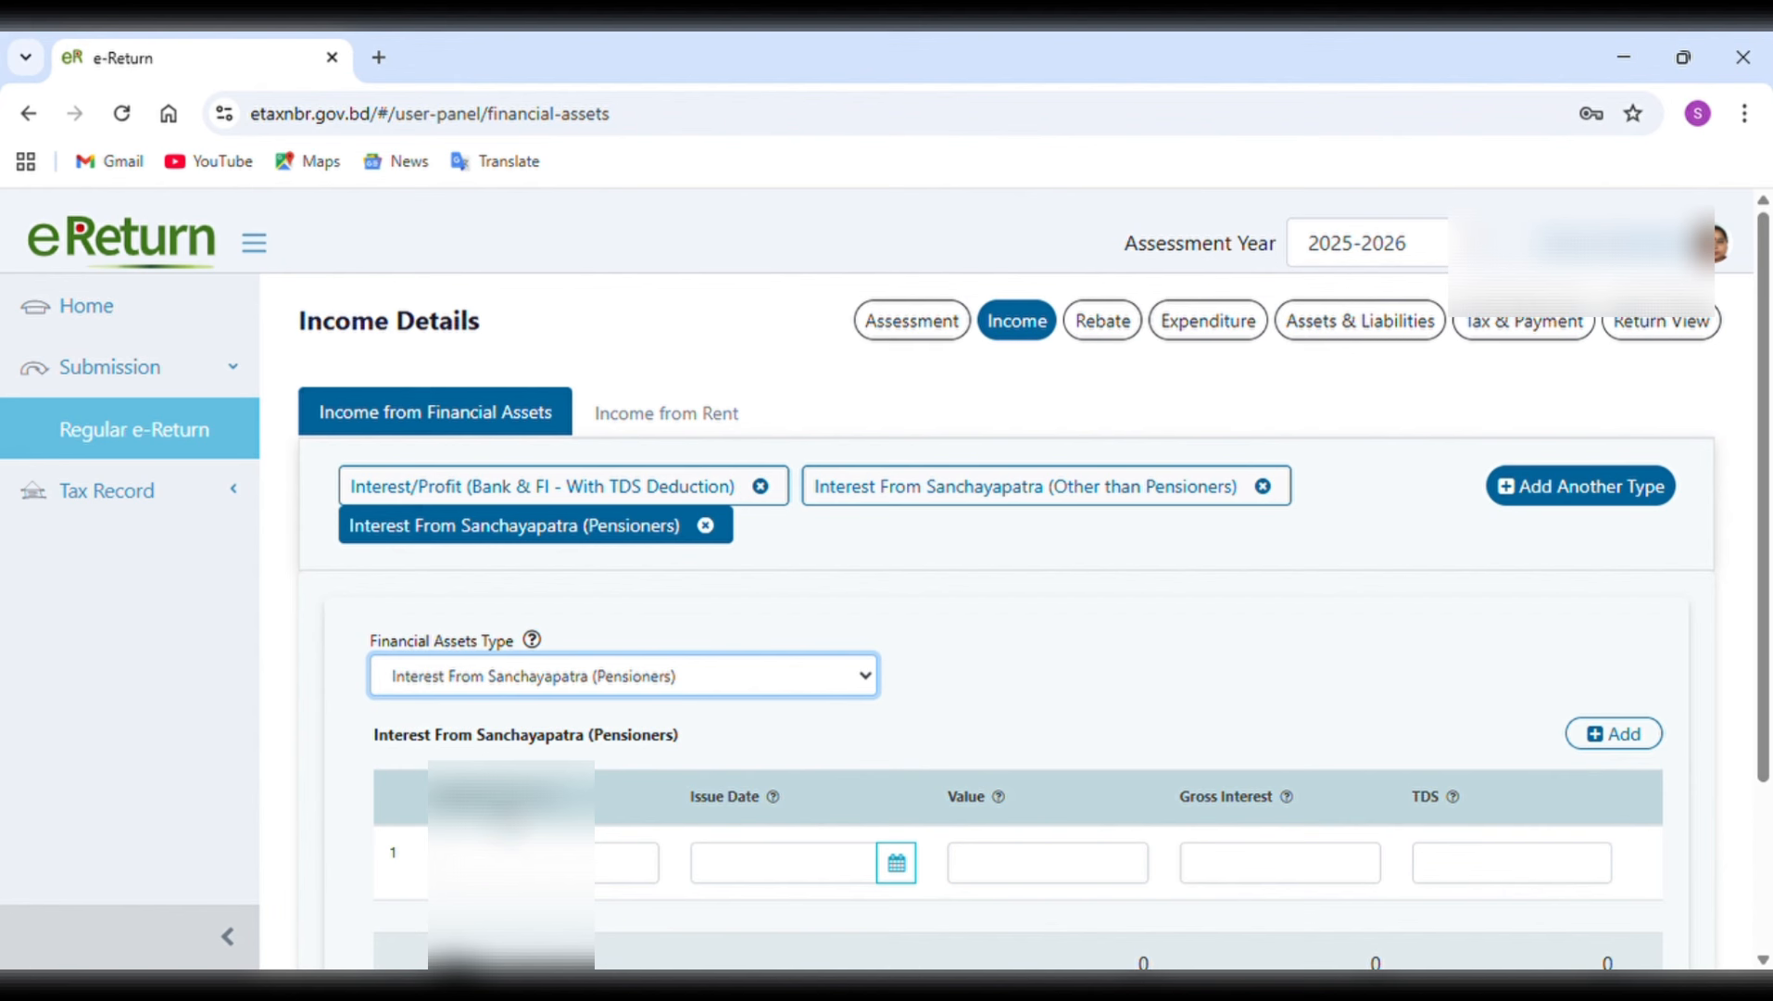
pyautogui.click(511, 861)
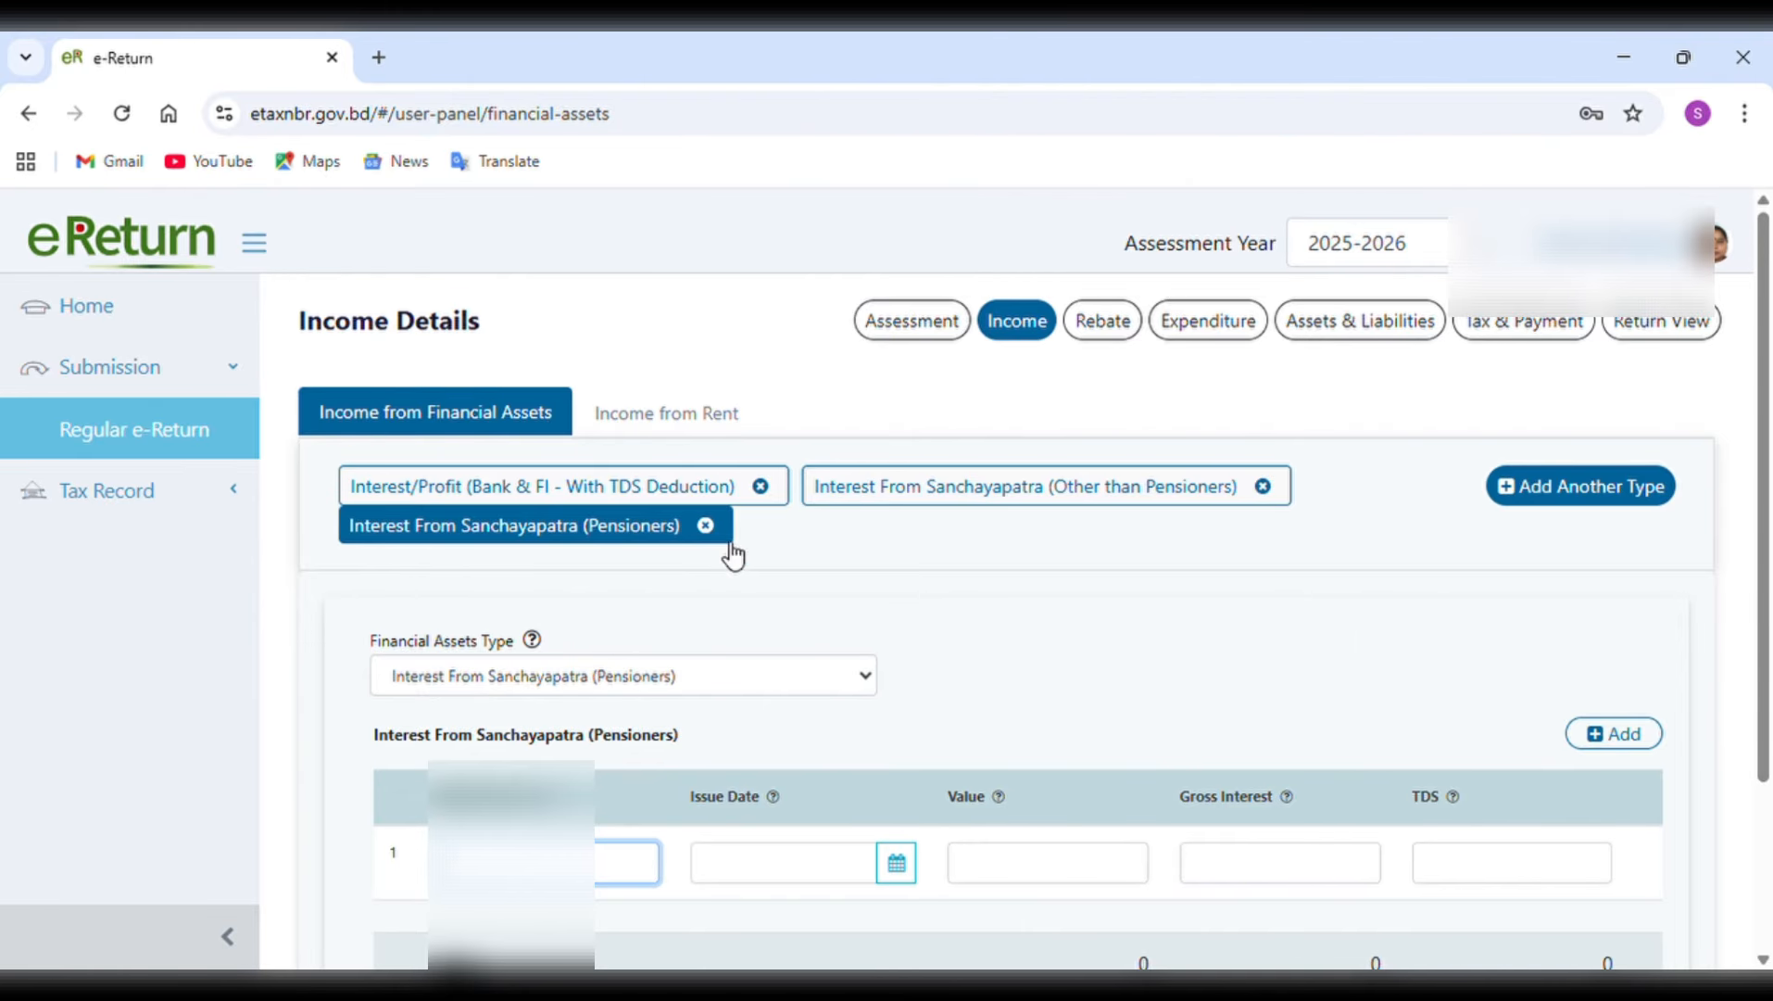
# Remove the Interest From Sanchayapatra (Pensioners) asset type with its unsaved data and open the Interest/Profit (Bank & FI - With TDS Deduction) entry.
pyautogui.click(706, 525)
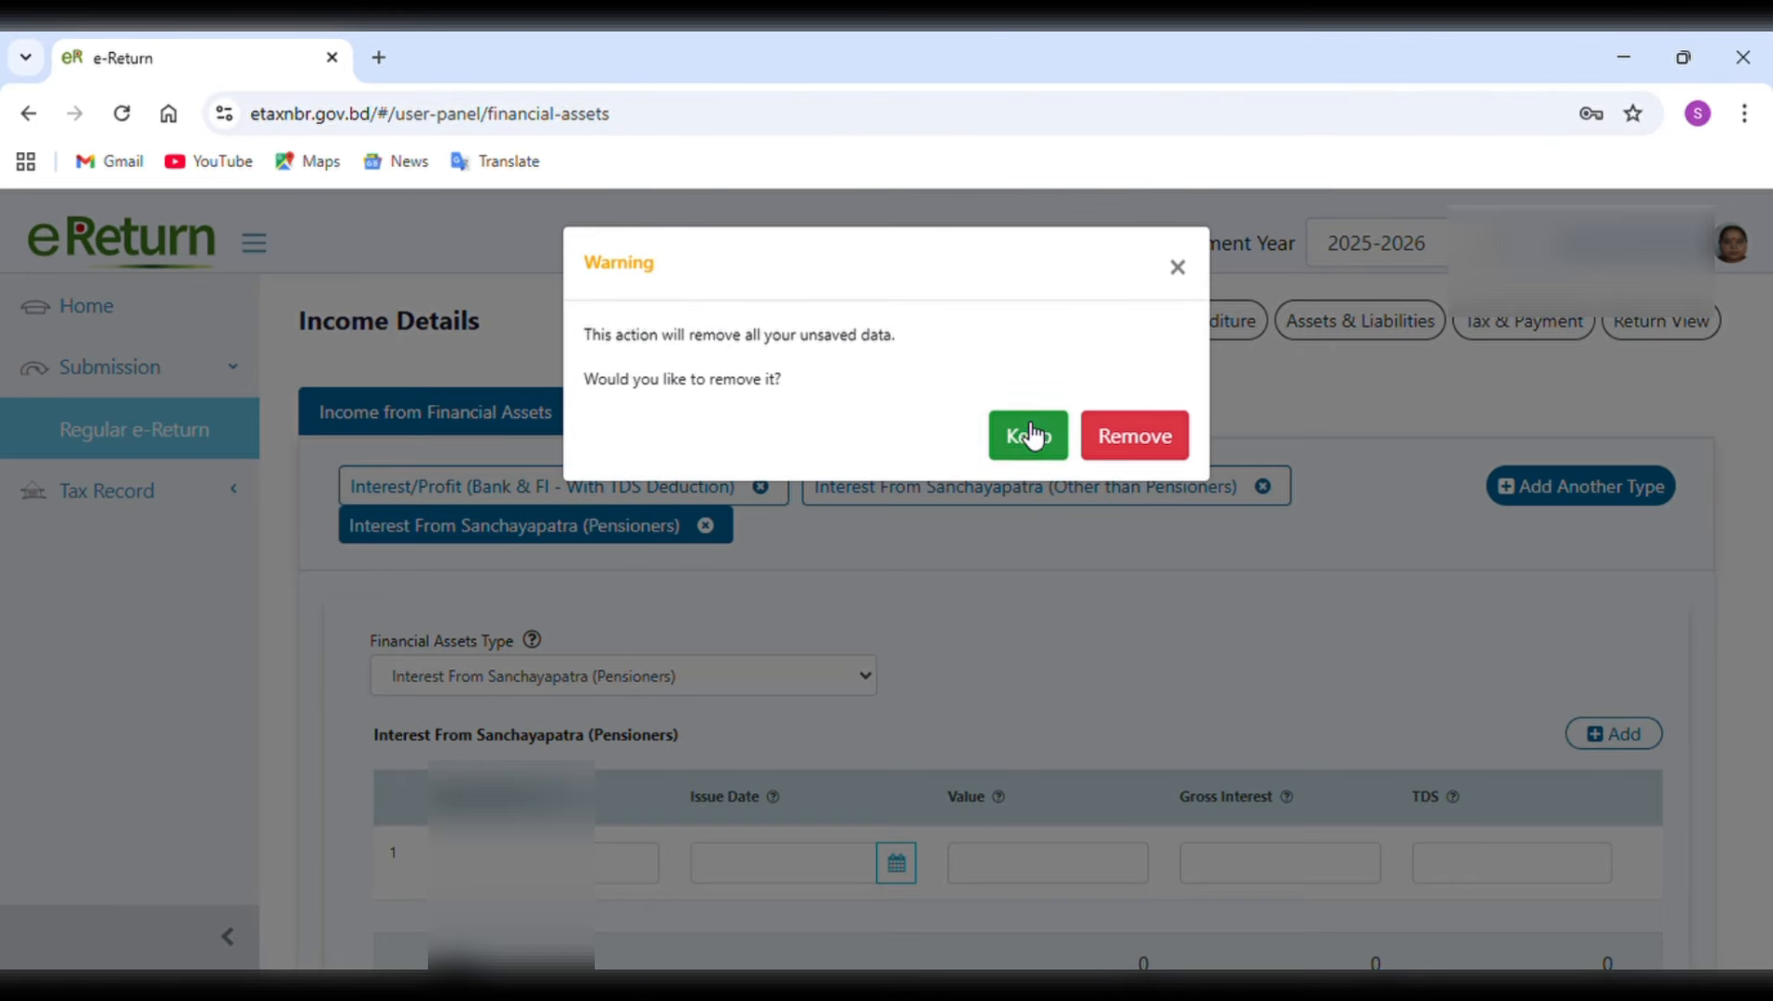
pyautogui.click(1121, 440)
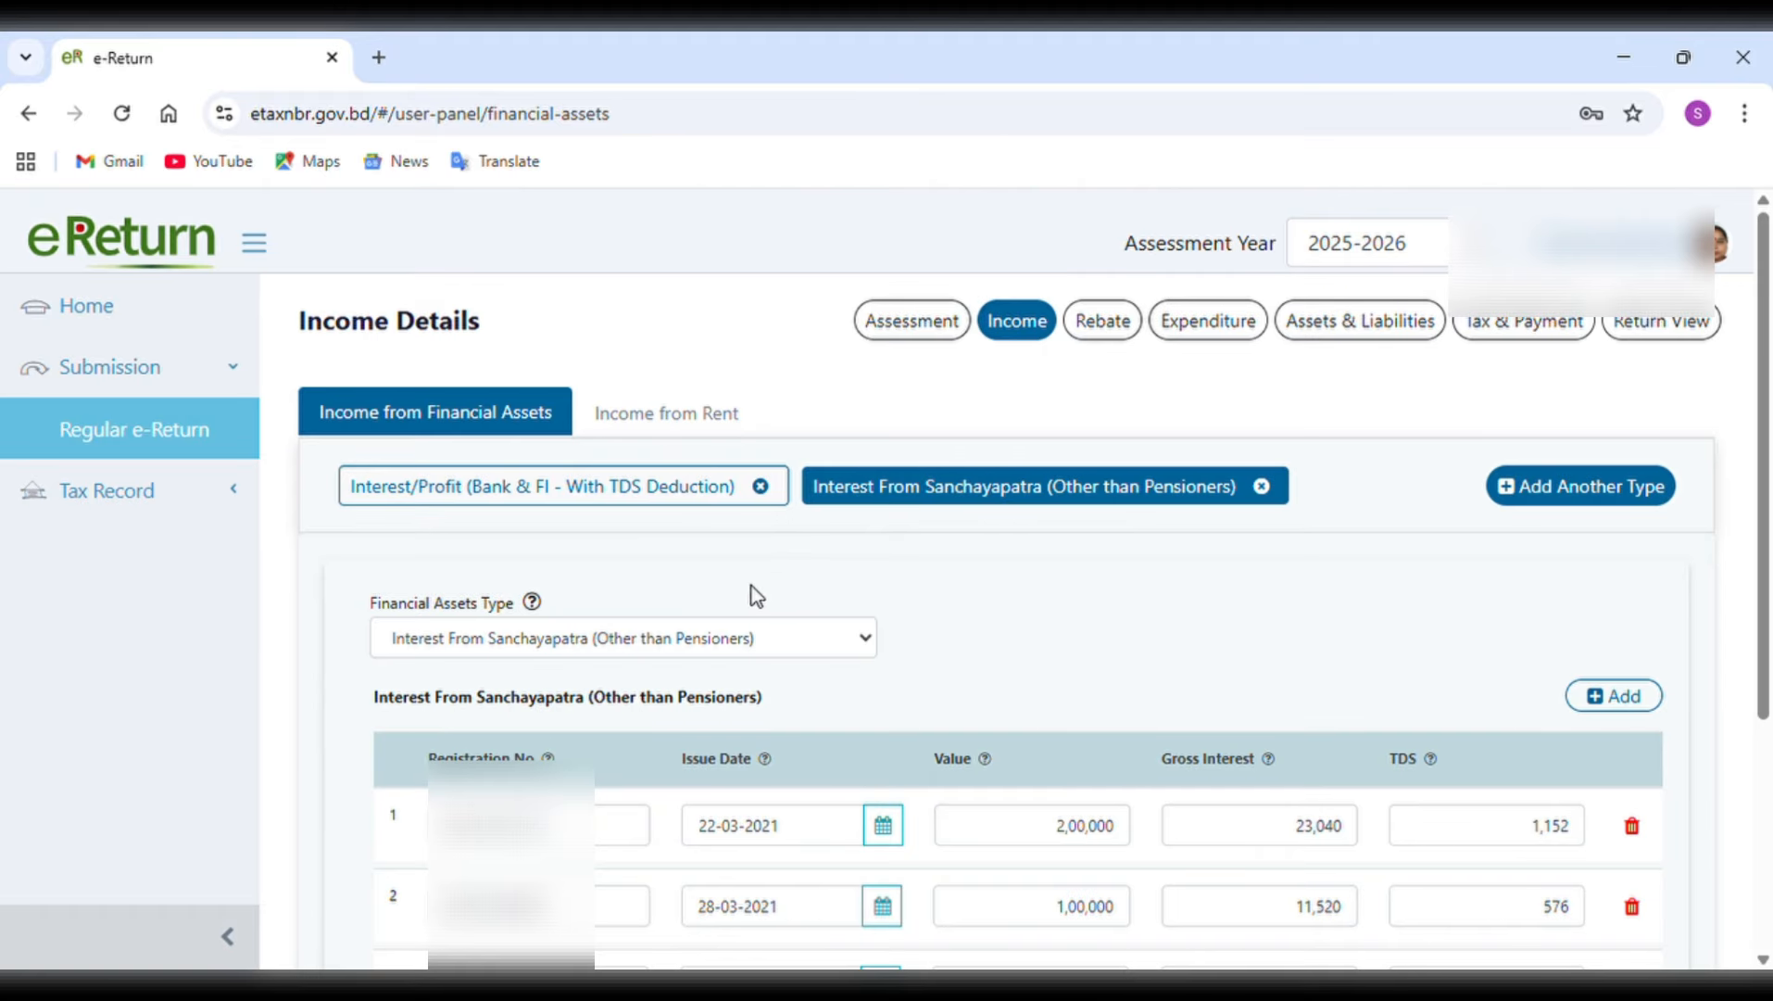
pyautogui.click(556, 500)
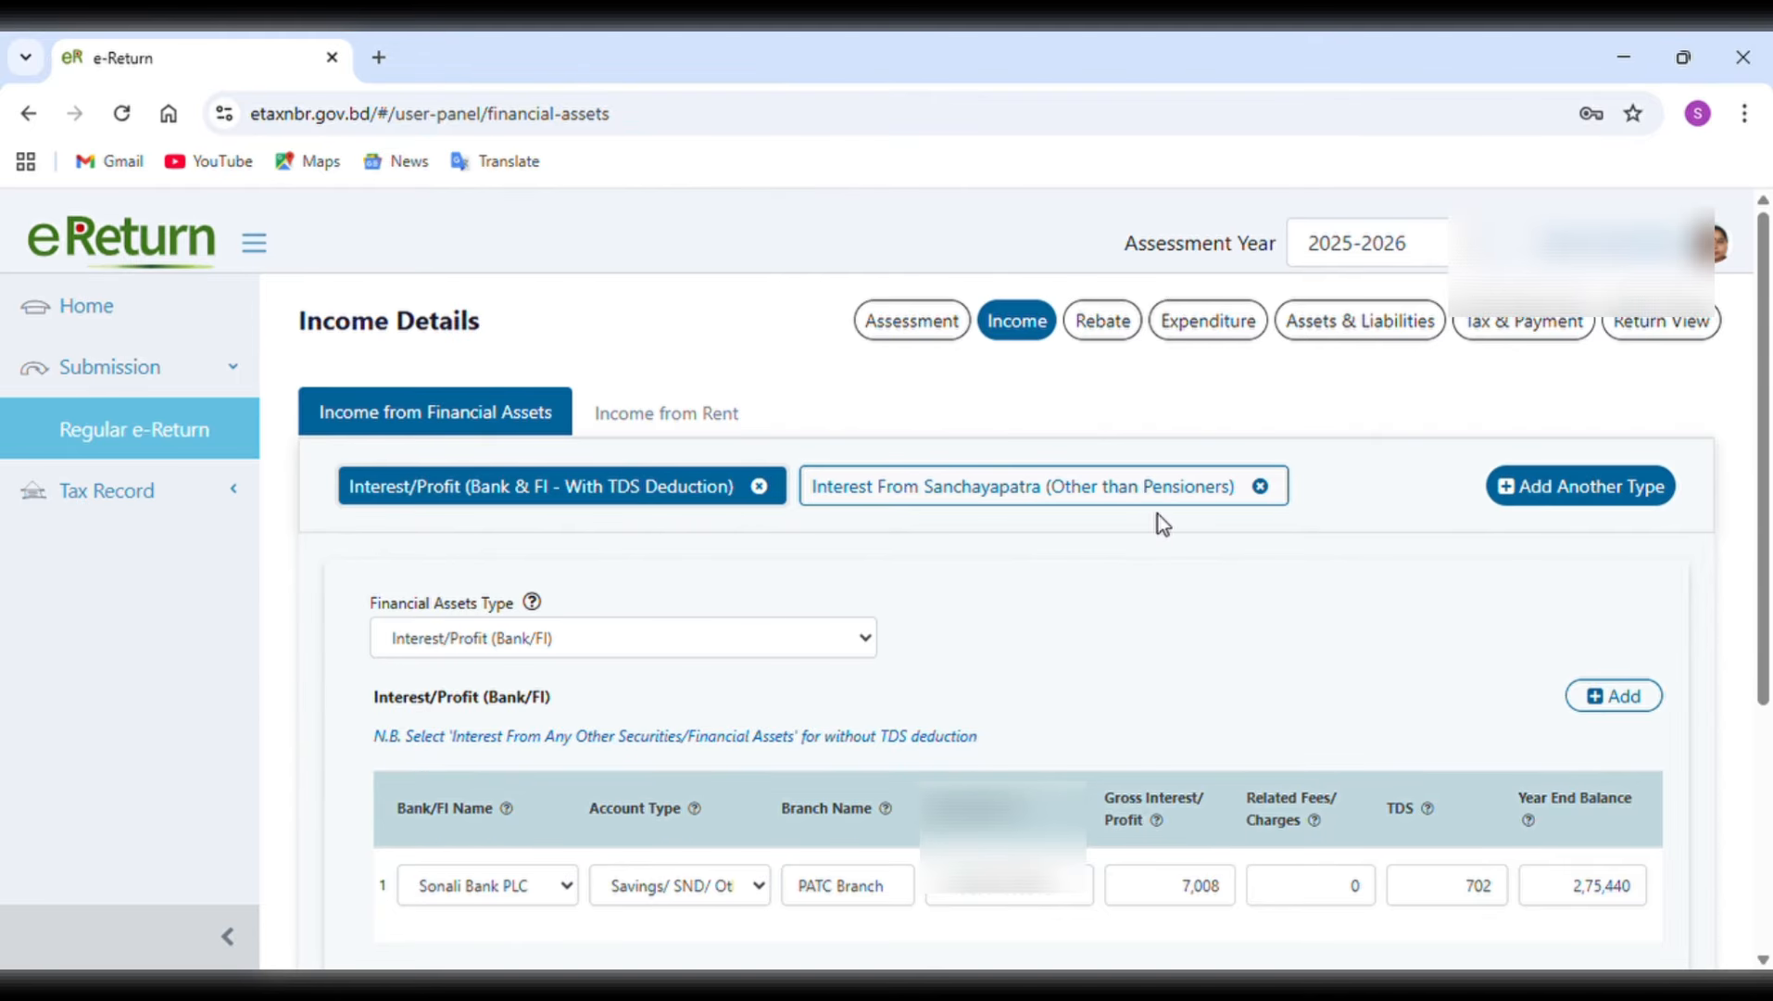
# Add a blank second row to the Interest/Profit (Bank/FI) table and delete it again.
pyautogui.scroll(-1, 1192, 626)
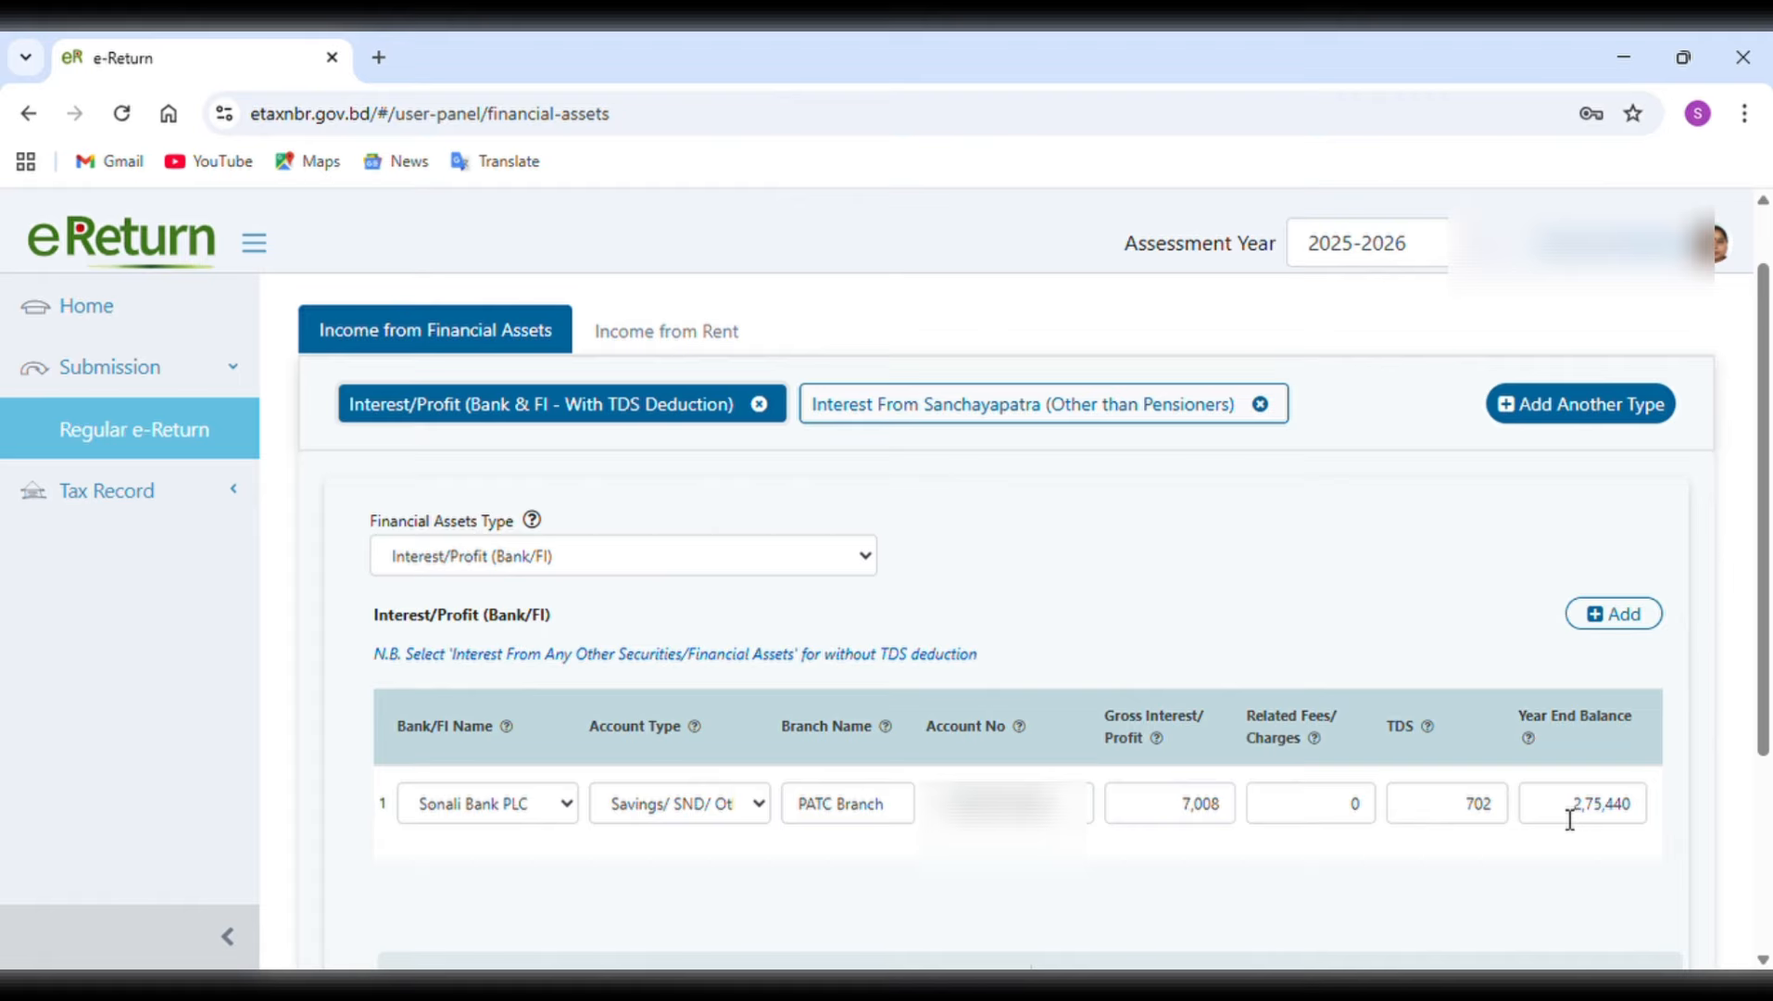
pyautogui.moveTo(1569, 819); pyautogui.dragTo(1642, 803)
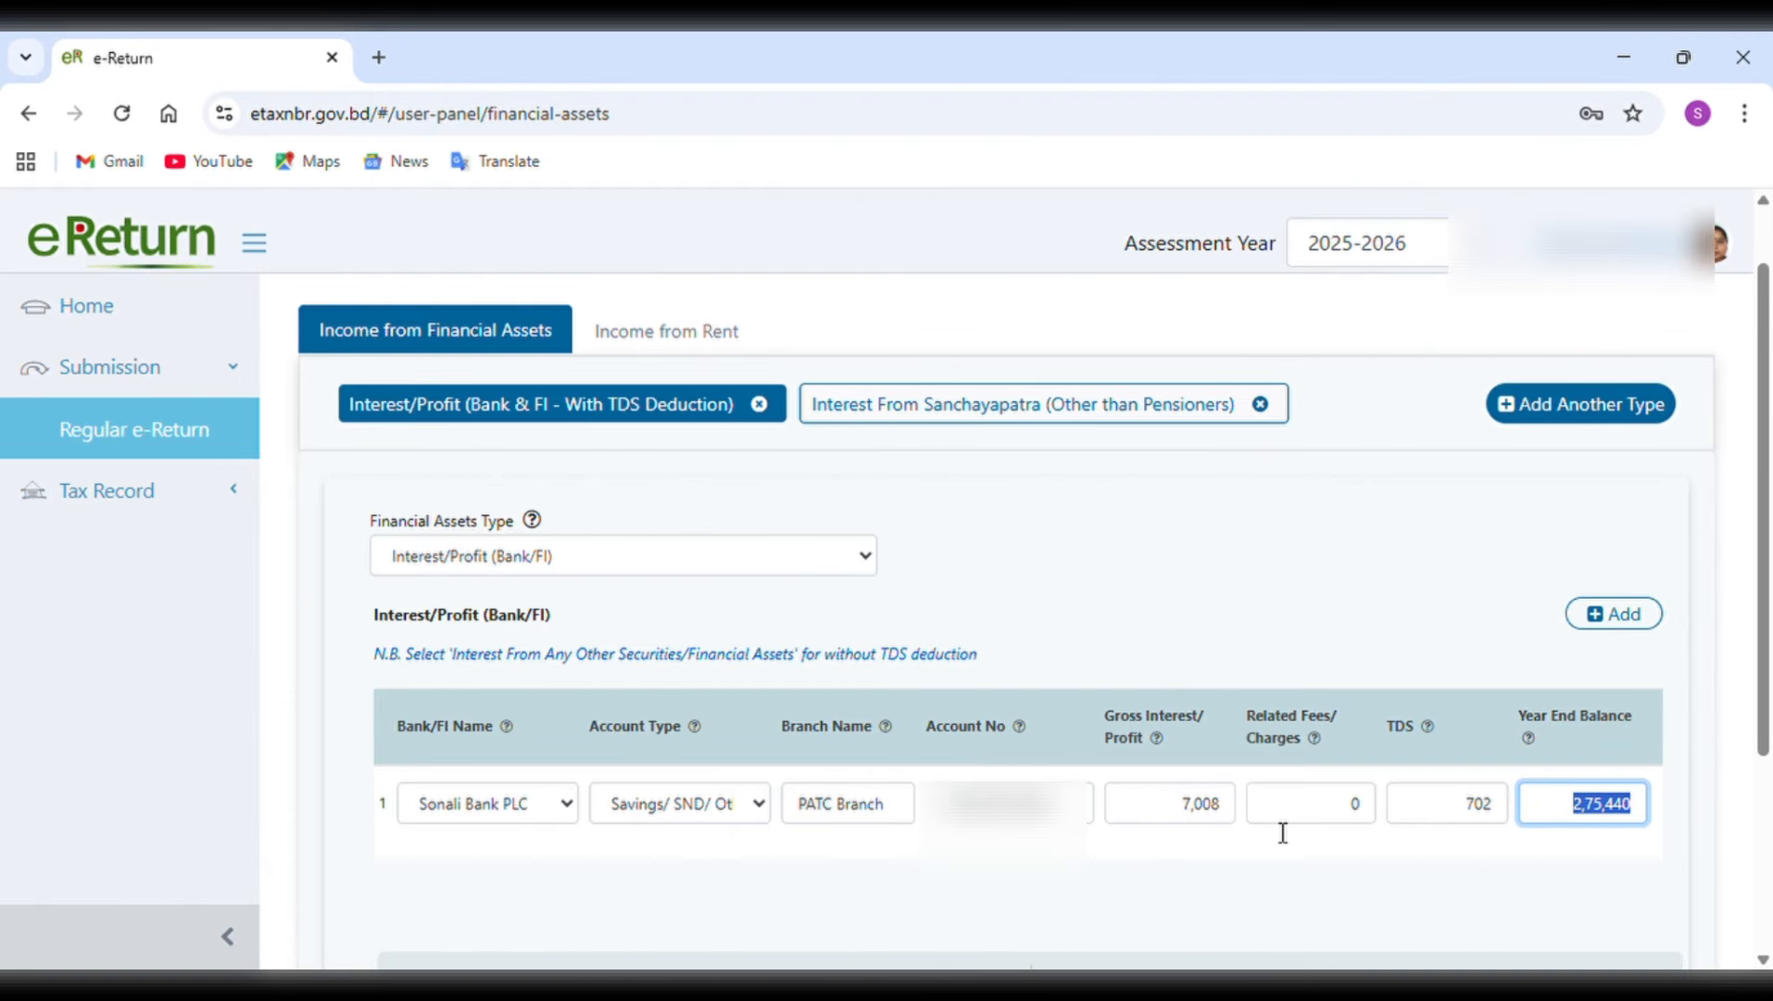
pyautogui.click(1598, 621)
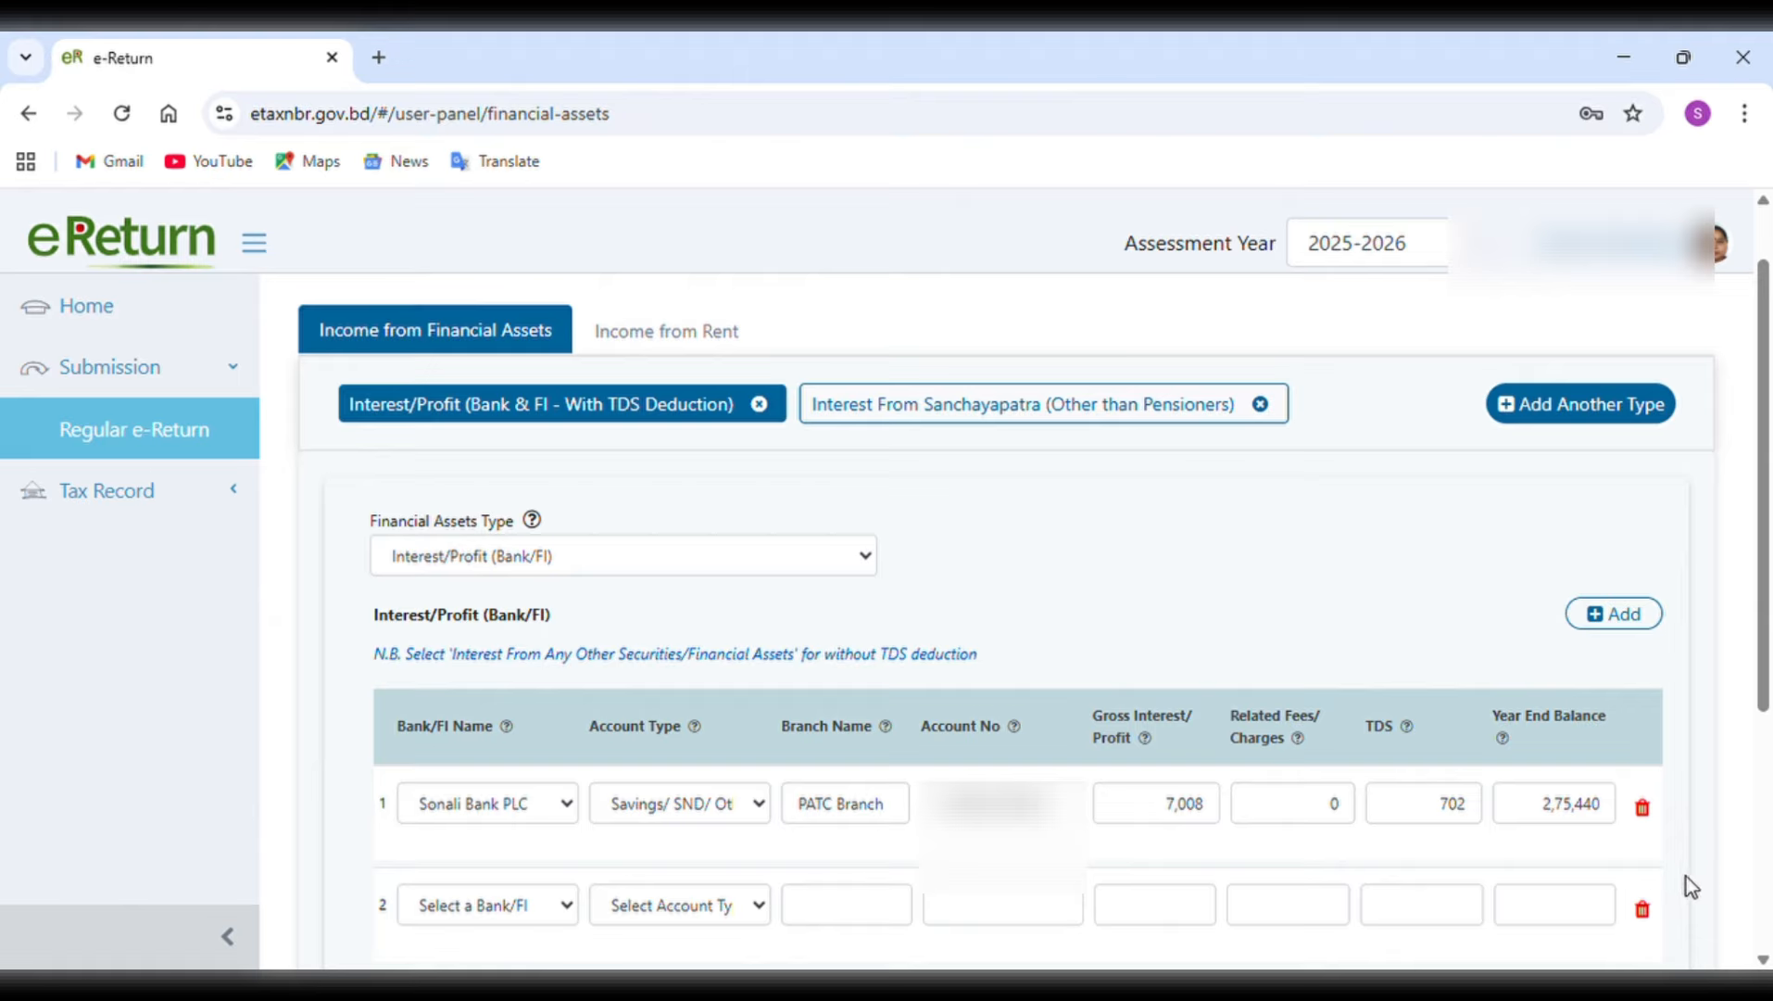
pyautogui.click(1644, 913)
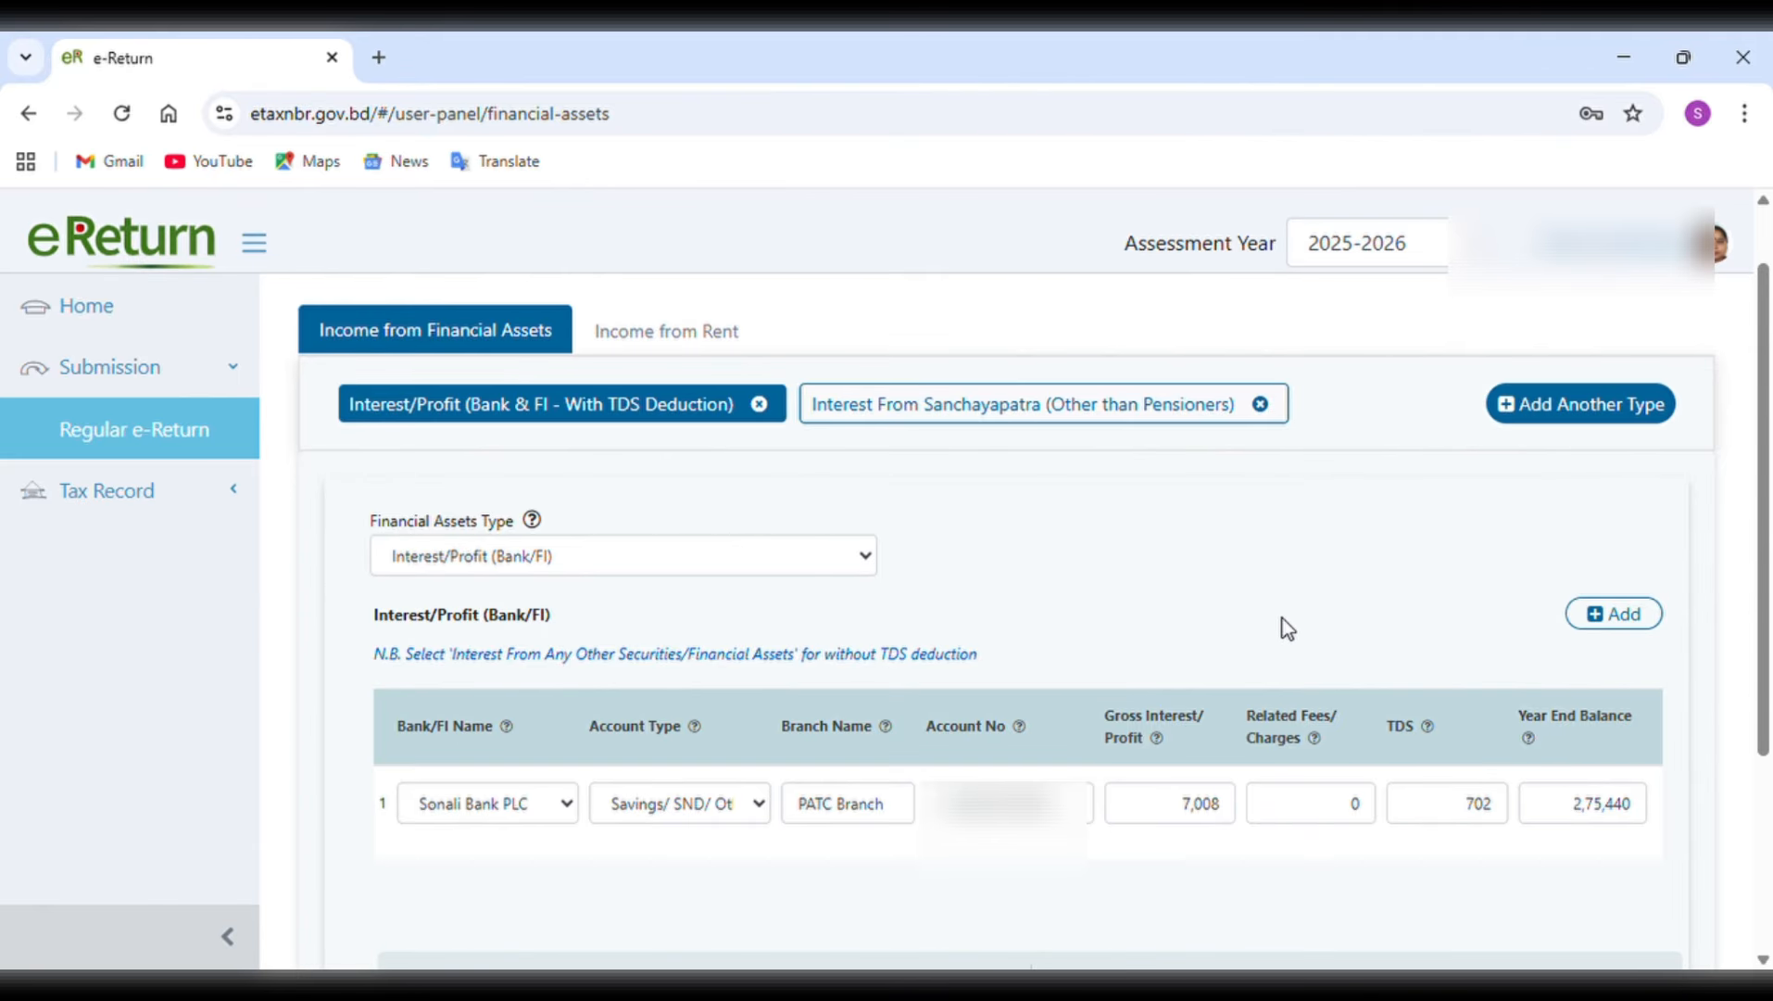
# Save the financial asset income and continue to the income from rent details.
pyautogui.scroll(-3, 1286, 628)
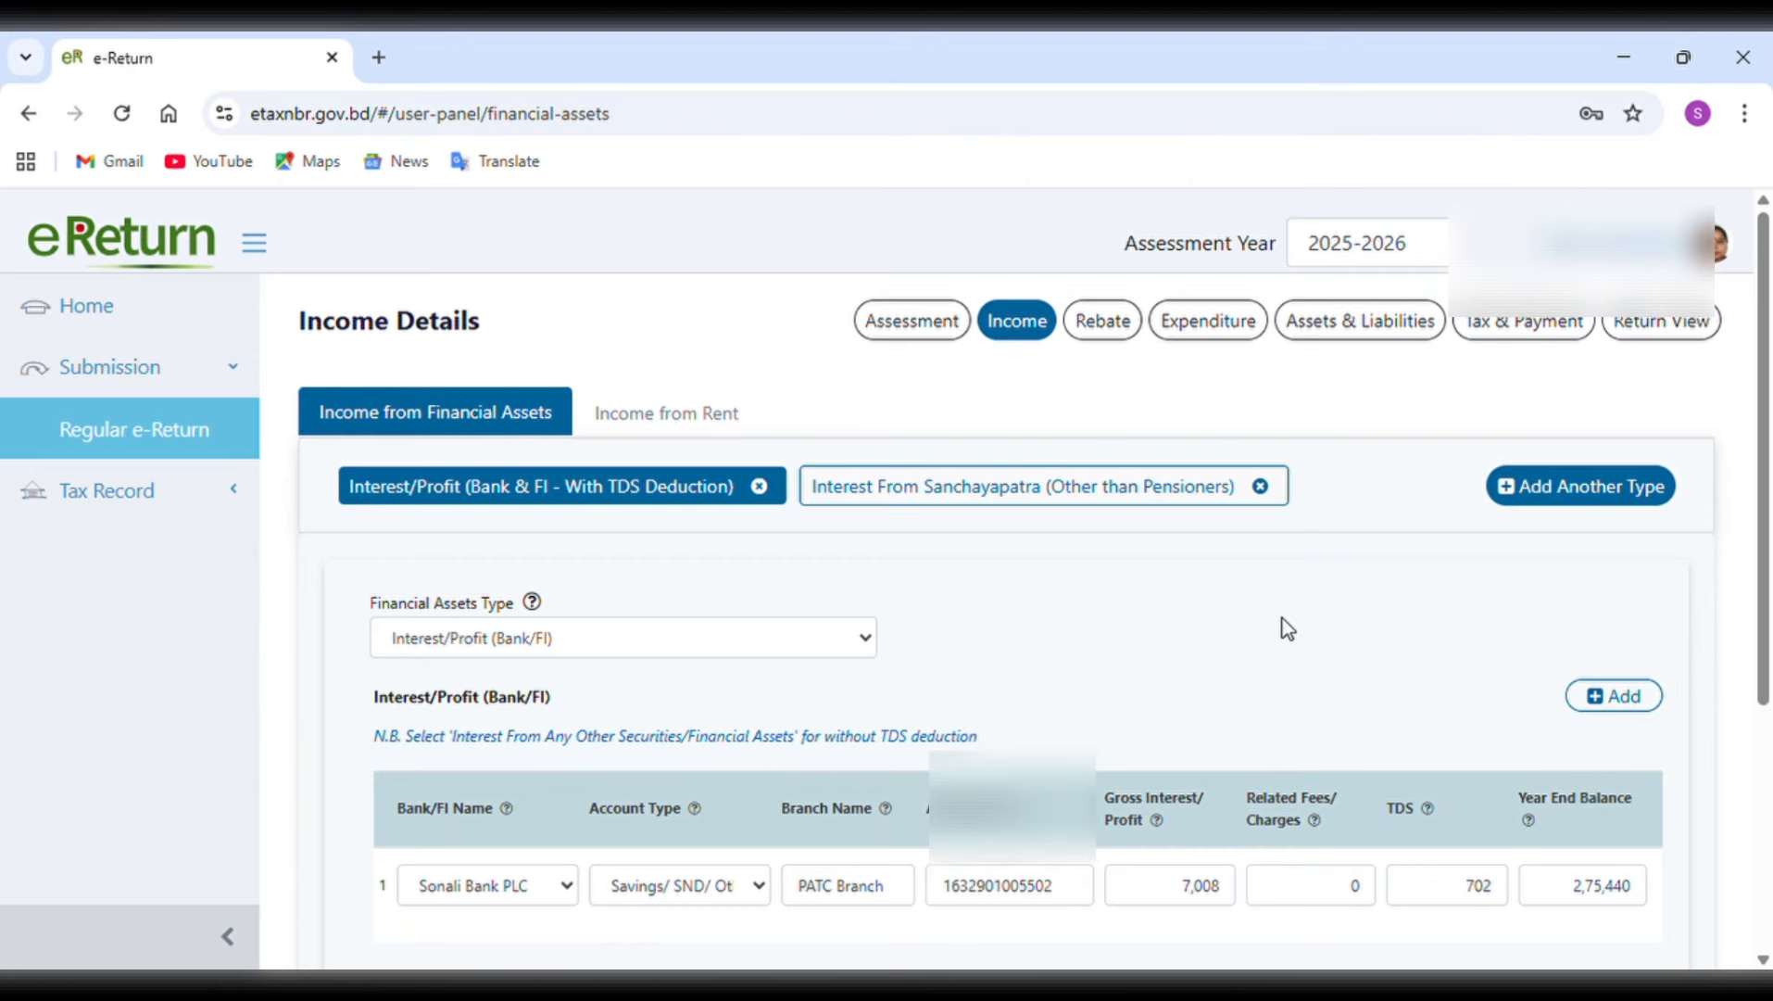
pyautogui.scroll(-4, 1288, 628)
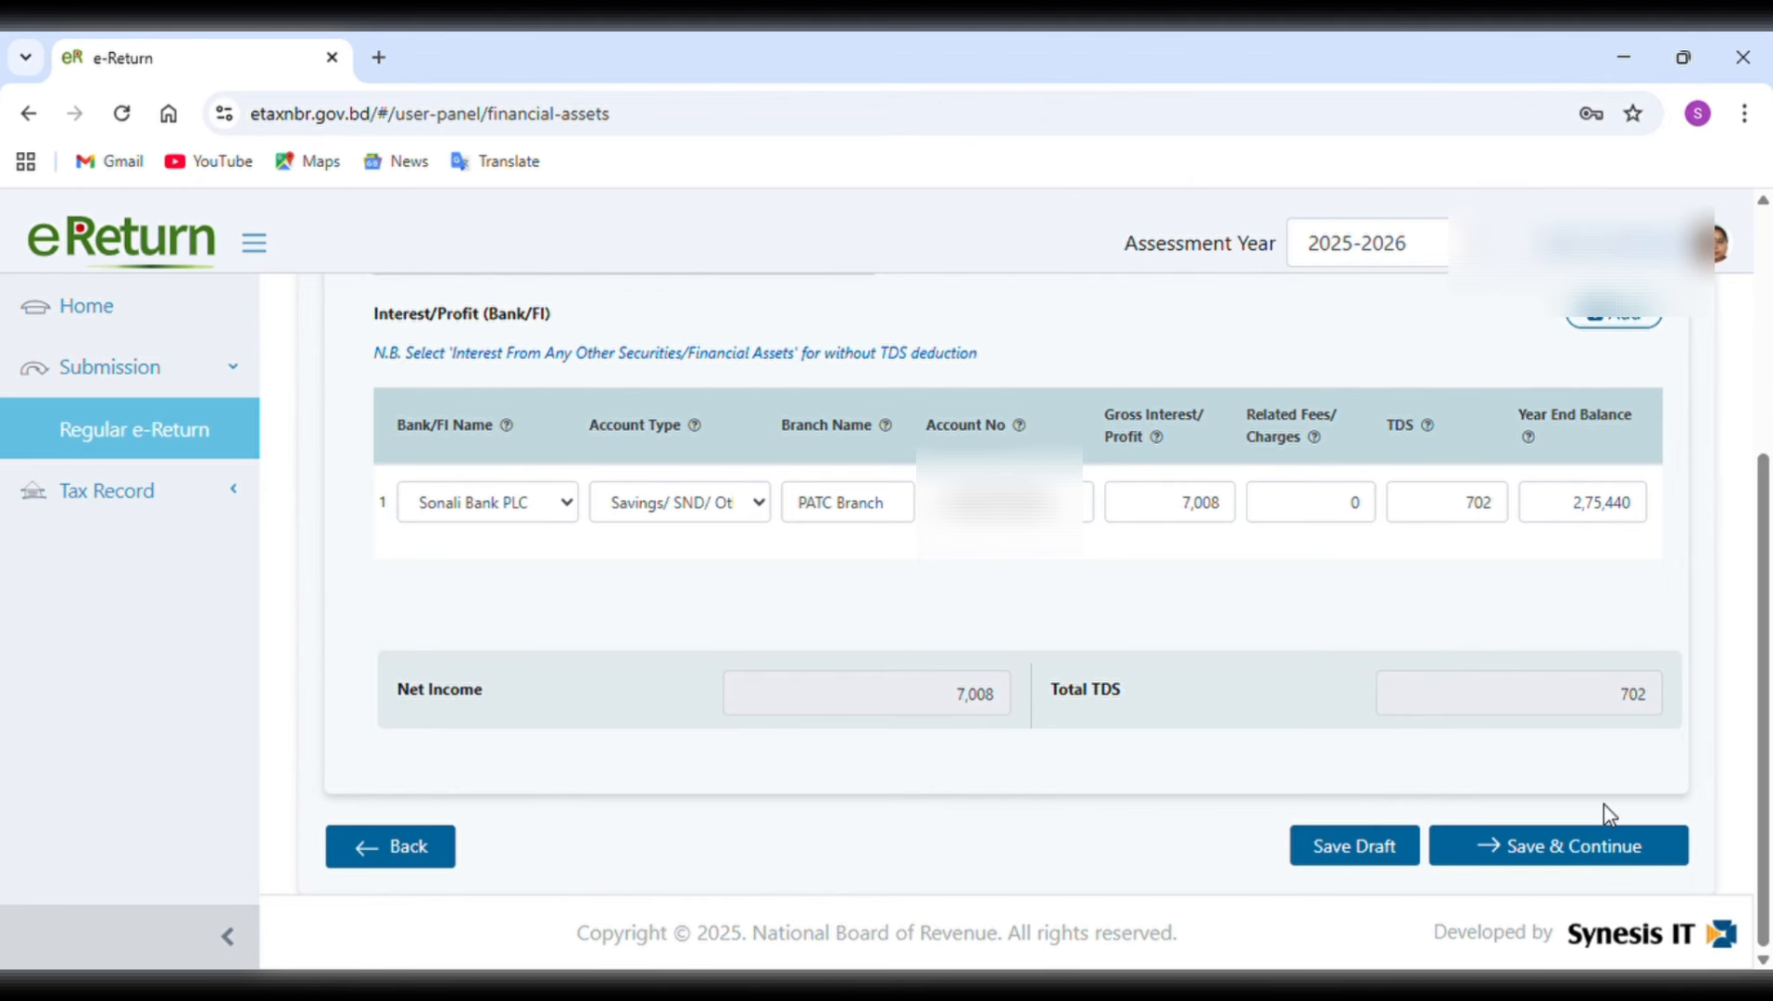
pyautogui.click(1604, 855)
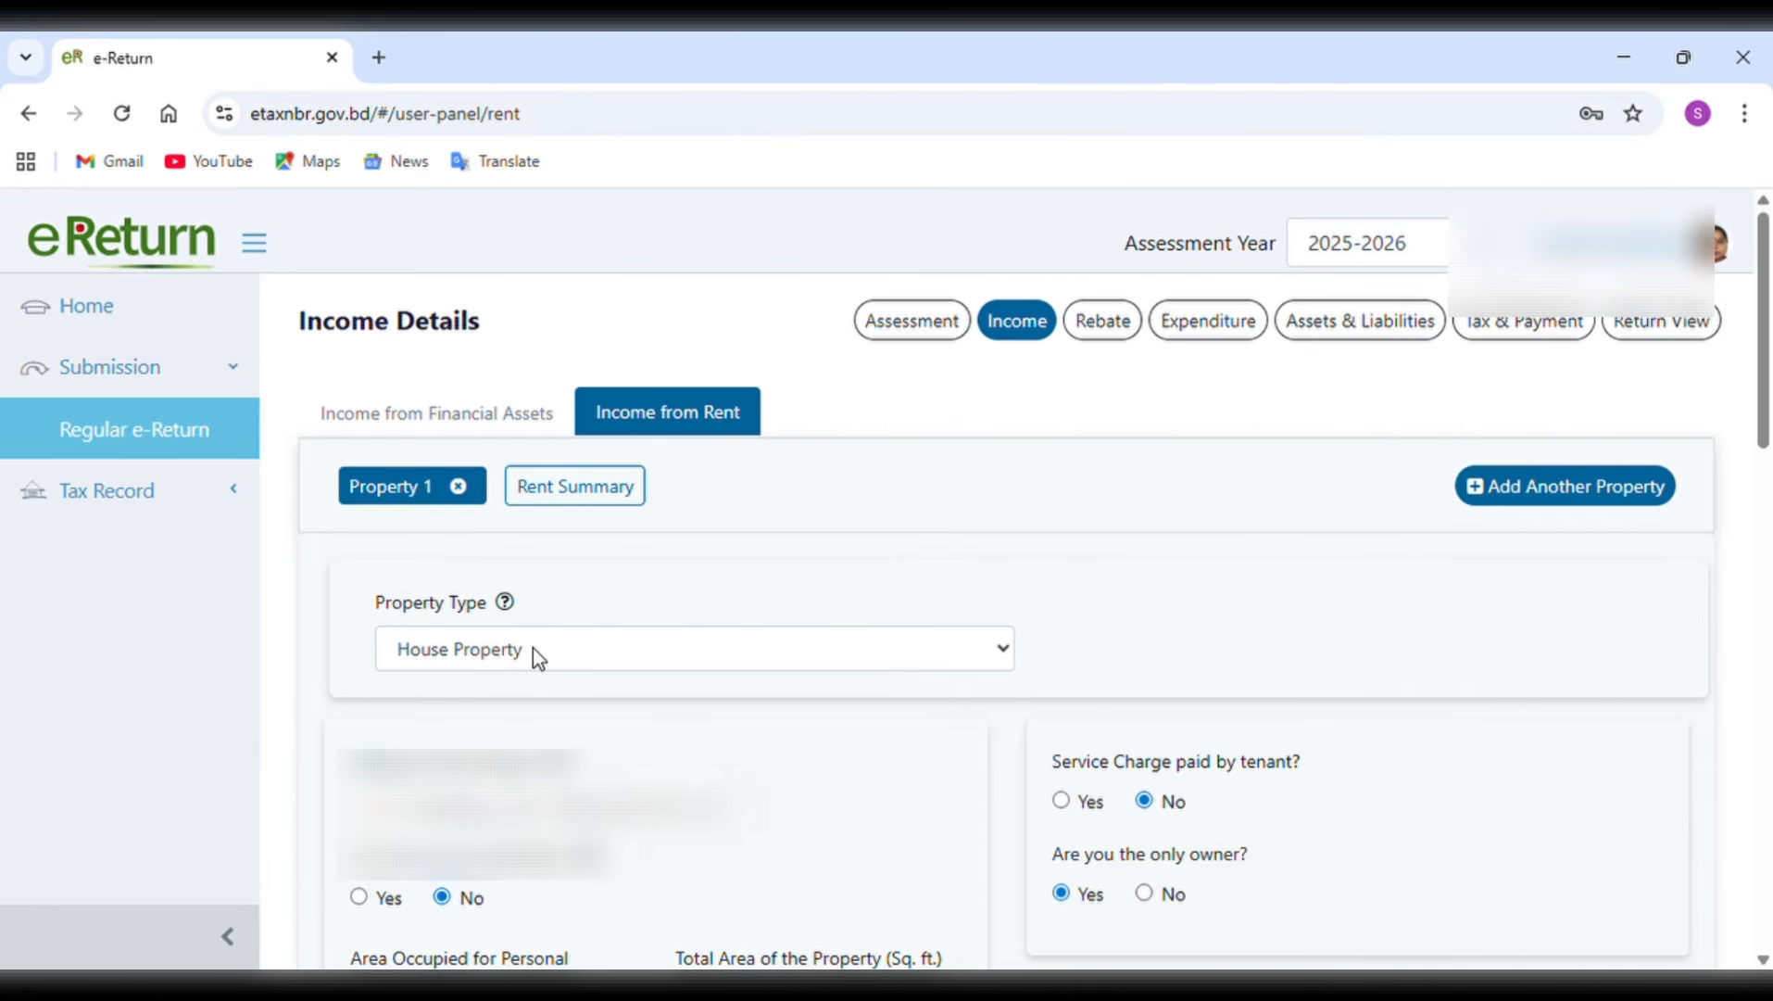
# Examine Property 1's property type, occupied and total area, residential and commercial rented areas, and rental period.
pyautogui.click(1001, 661)
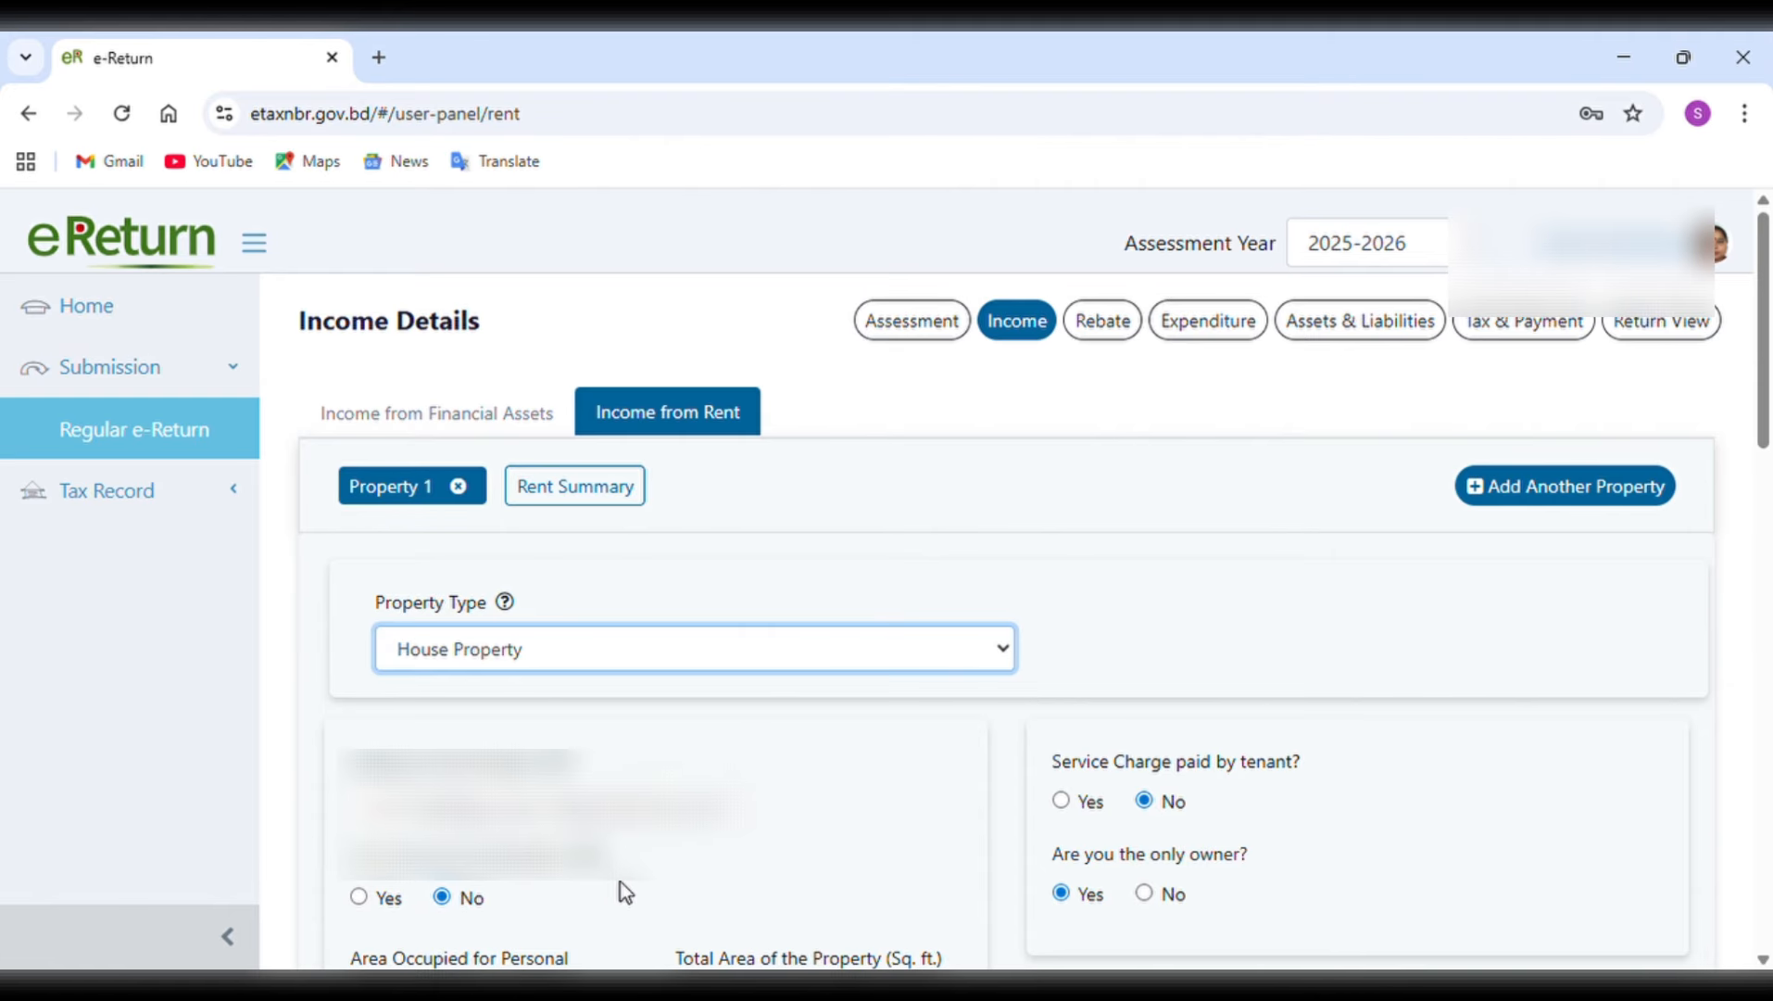
pyautogui.scroll(-2, 621, 883)
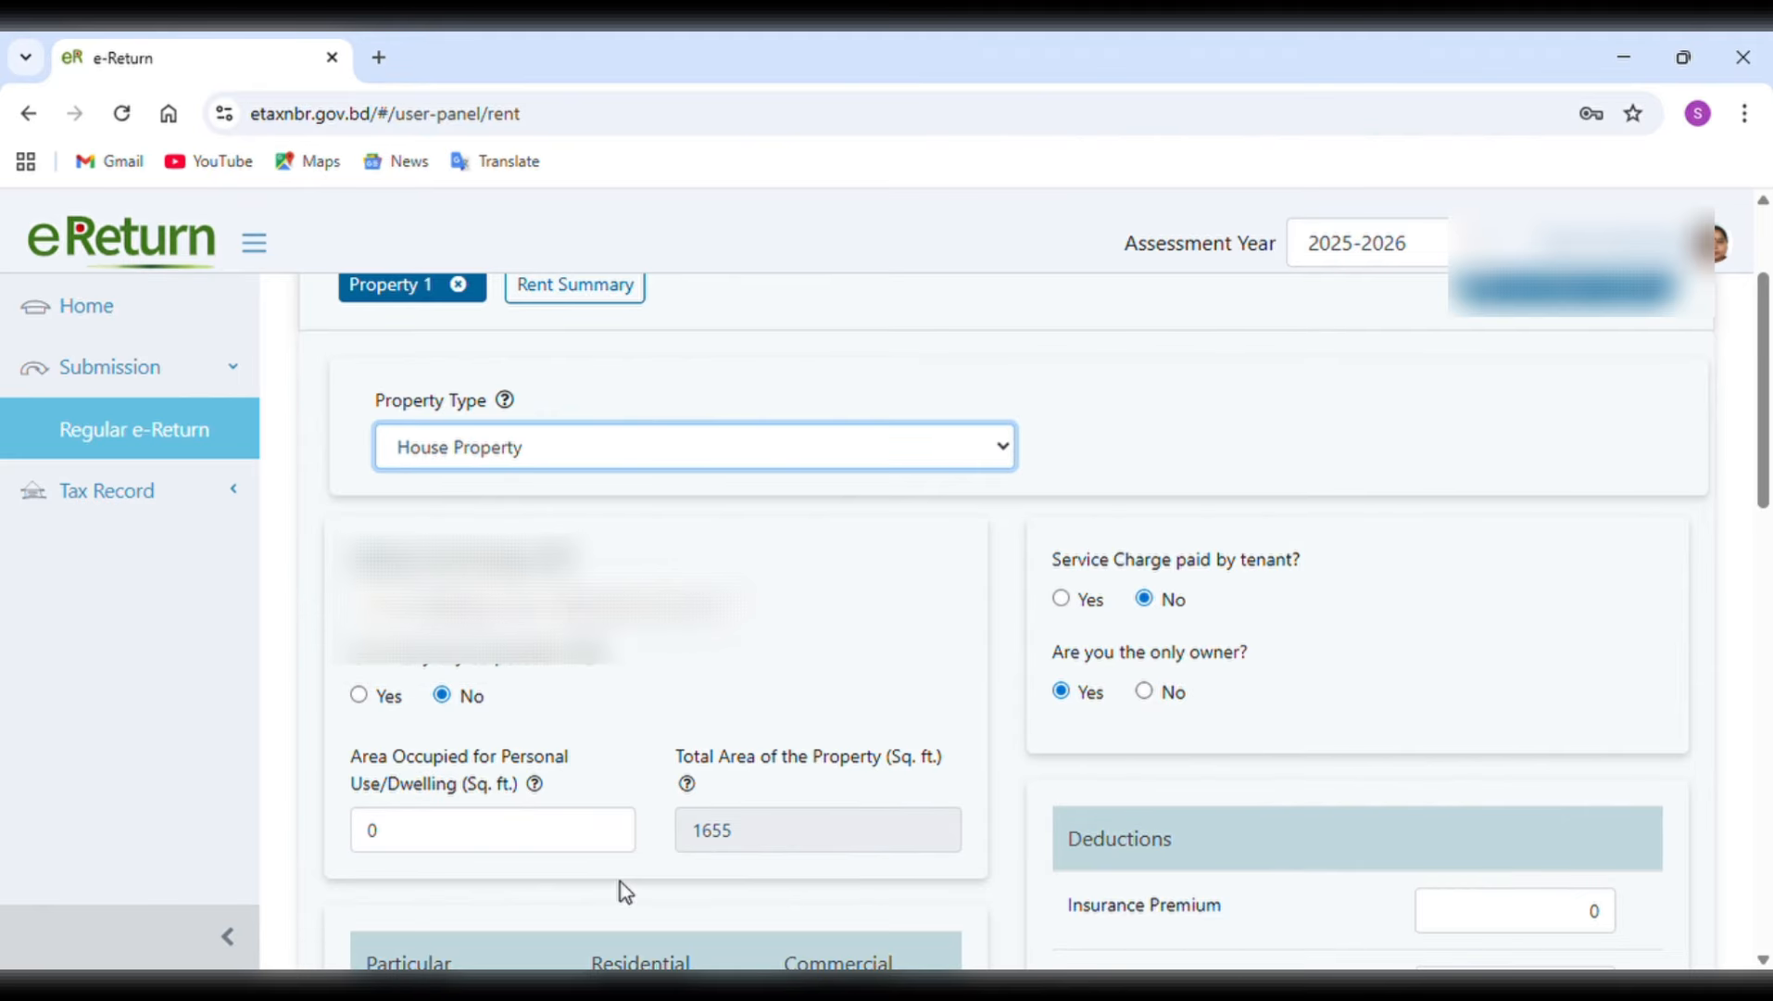
pyautogui.scroll(-2, 620, 883)
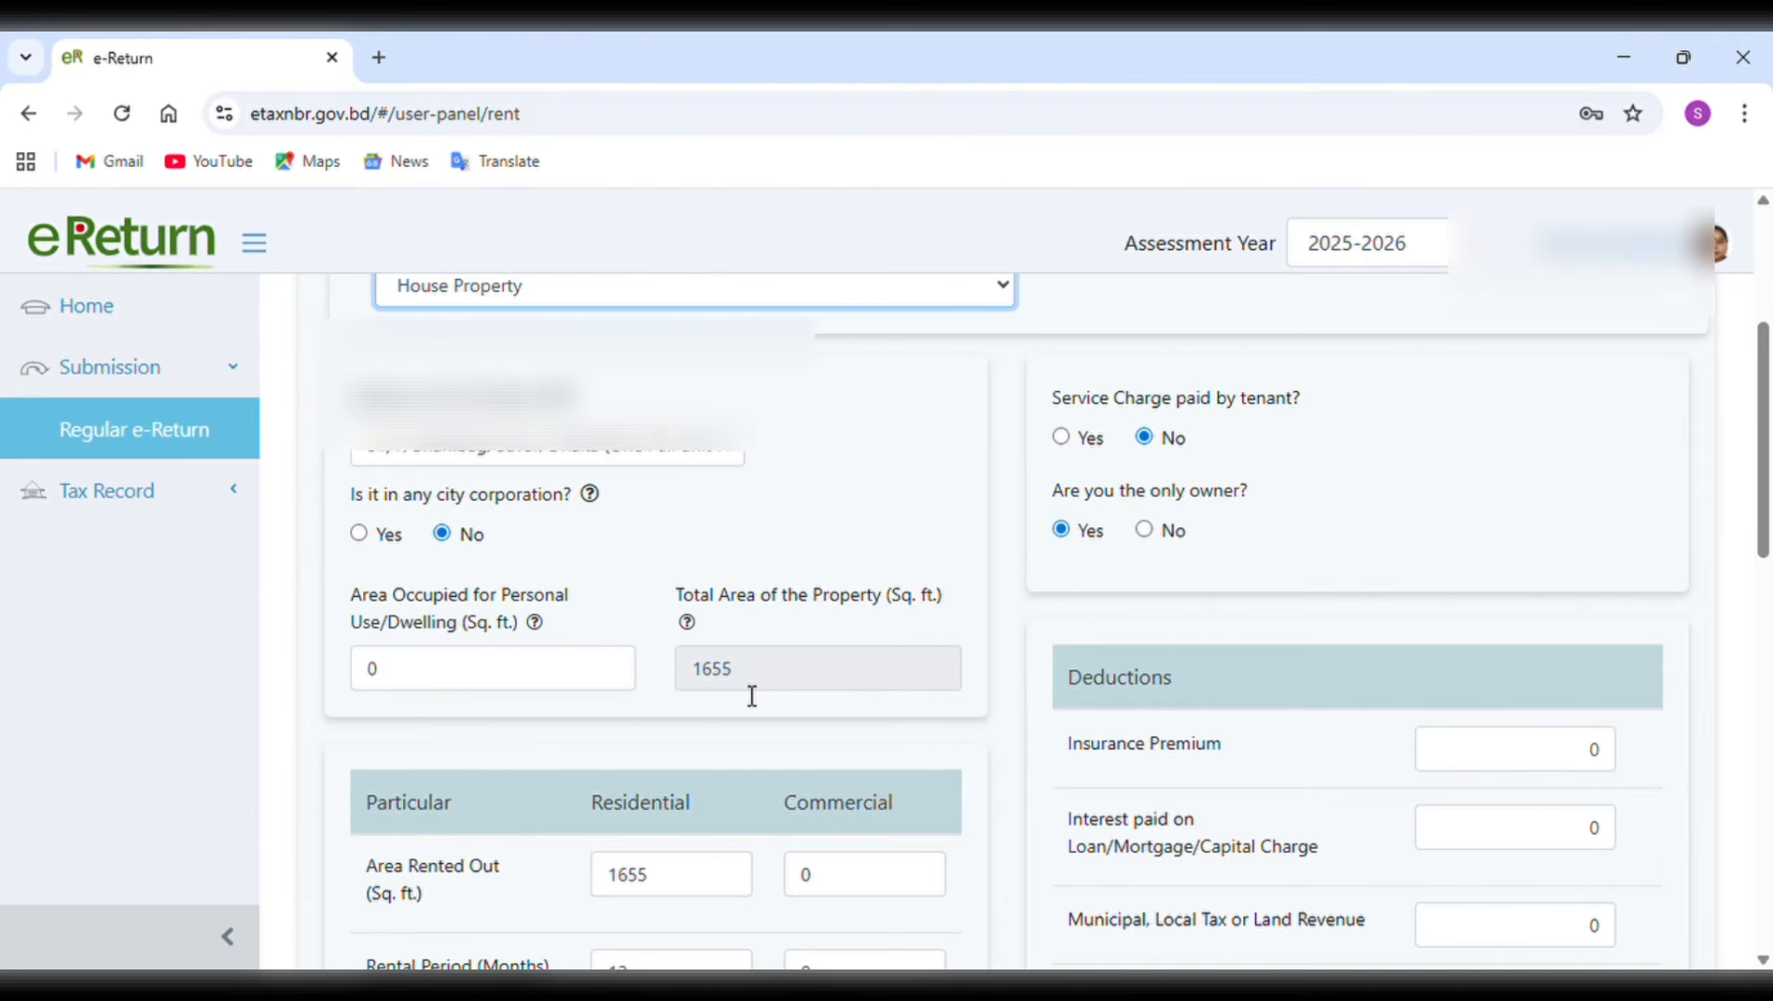
pyautogui.scroll(-1, 753, 695)
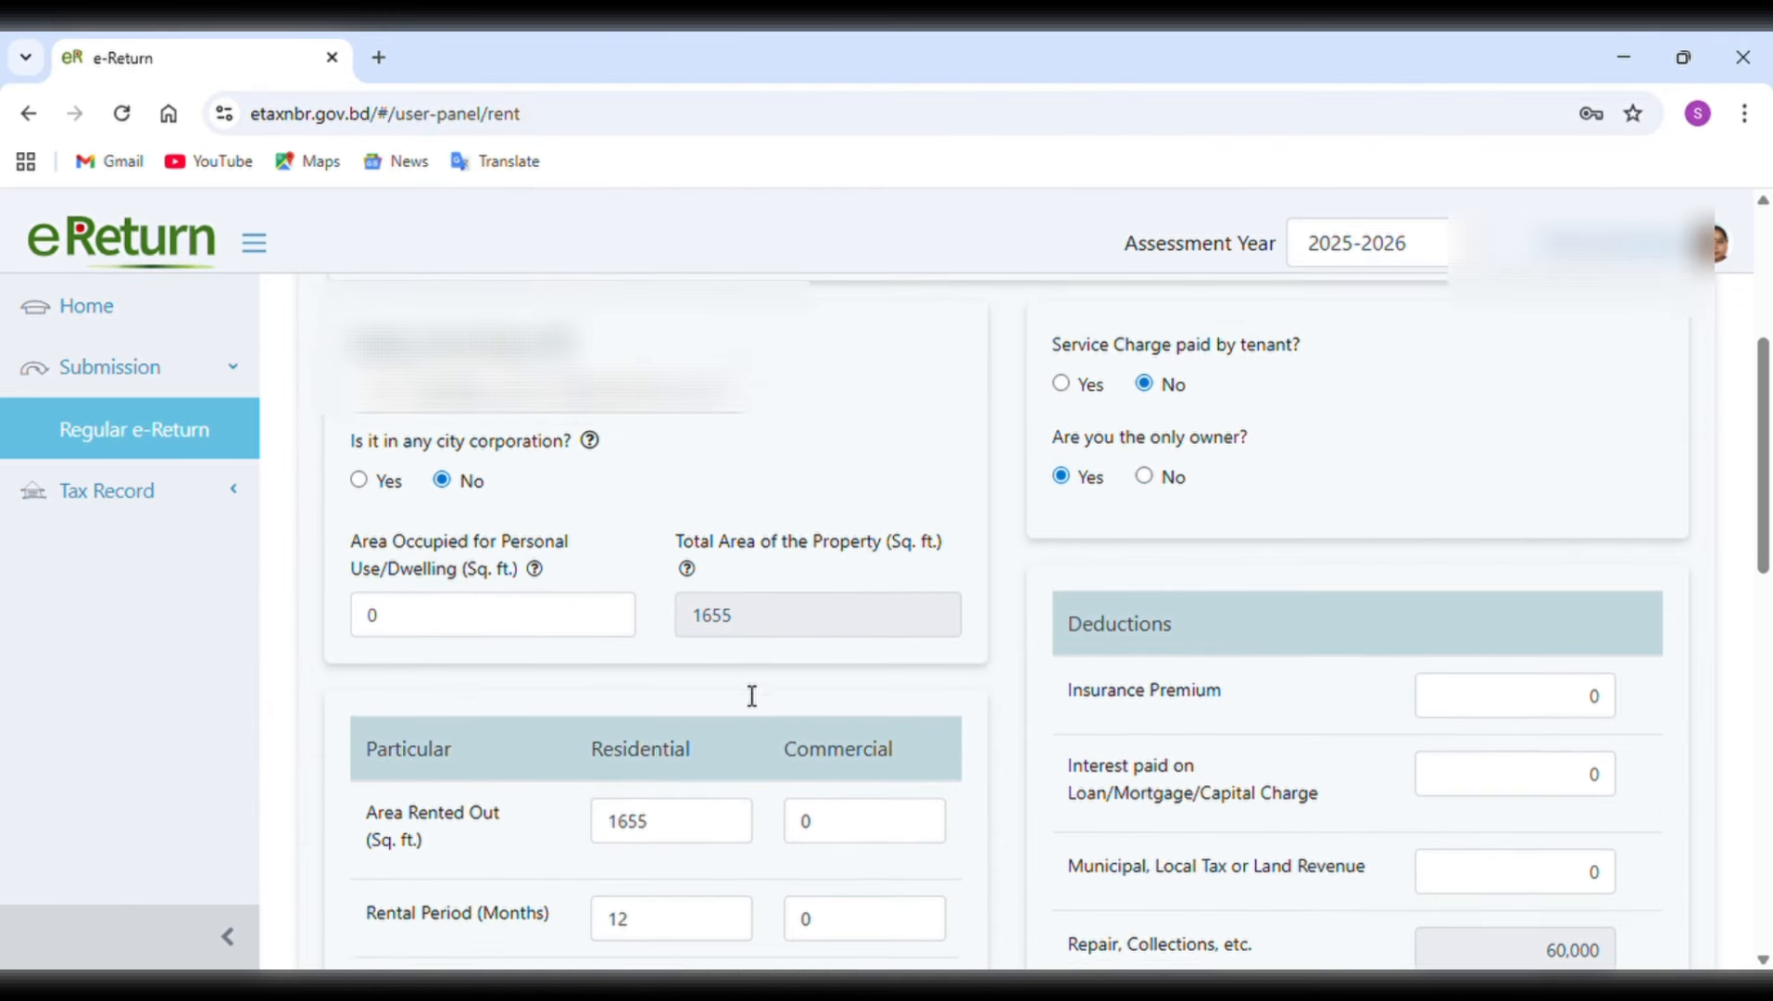
pyautogui.scroll(-2, 752, 695)
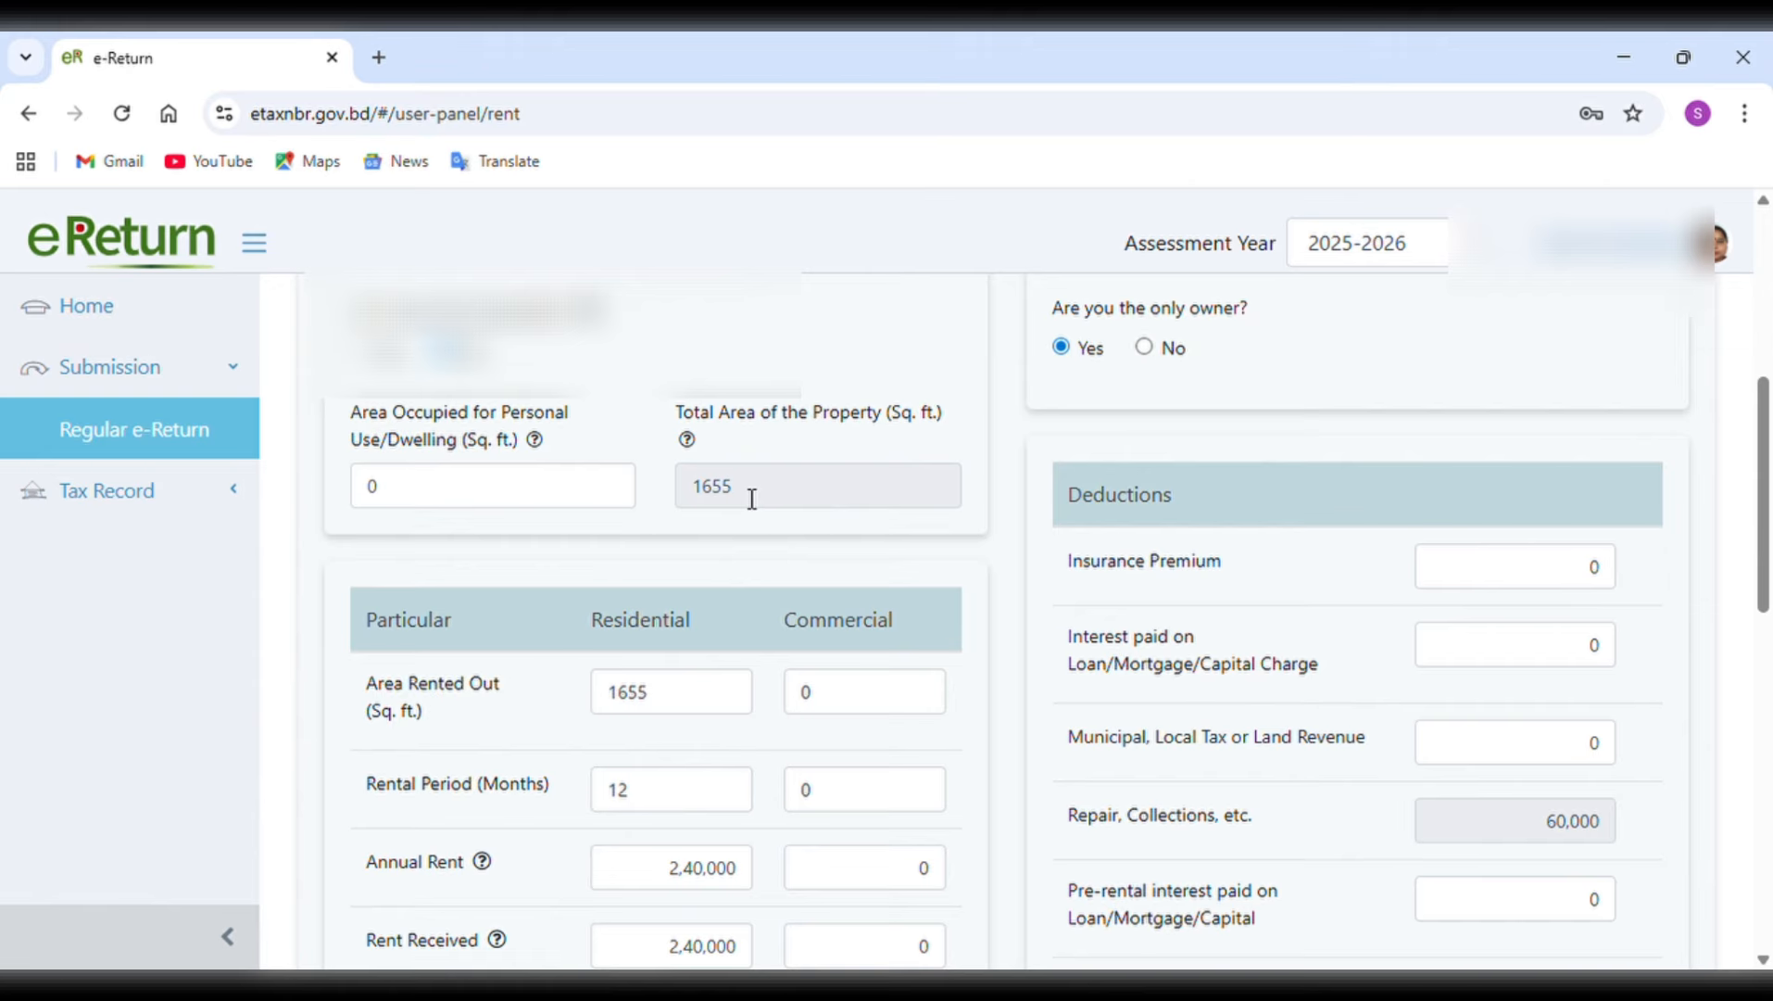
pyautogui.click(675, 710)
pyautogui.moveTo(676, 710); pyautogui.dragTo(590, 704)
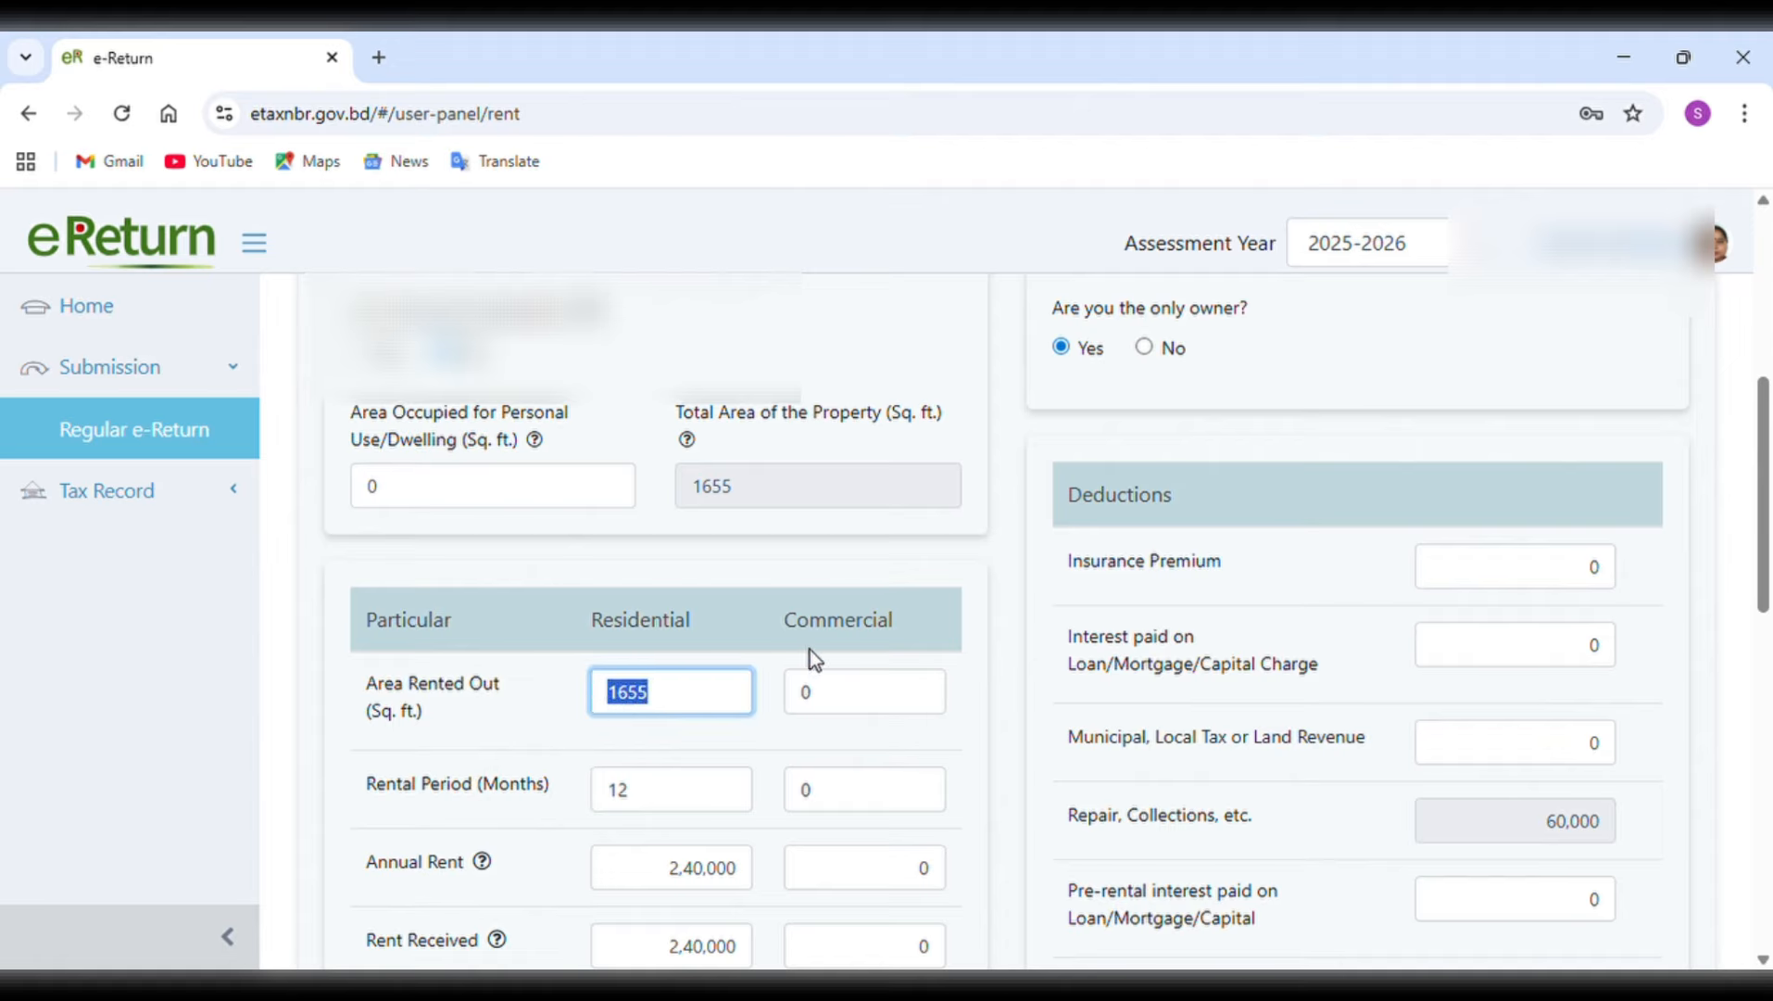
pyautogui.click(827, 707)
pyautogui.moveTo(827, 707); pyautogui.dragTo(811, 711)
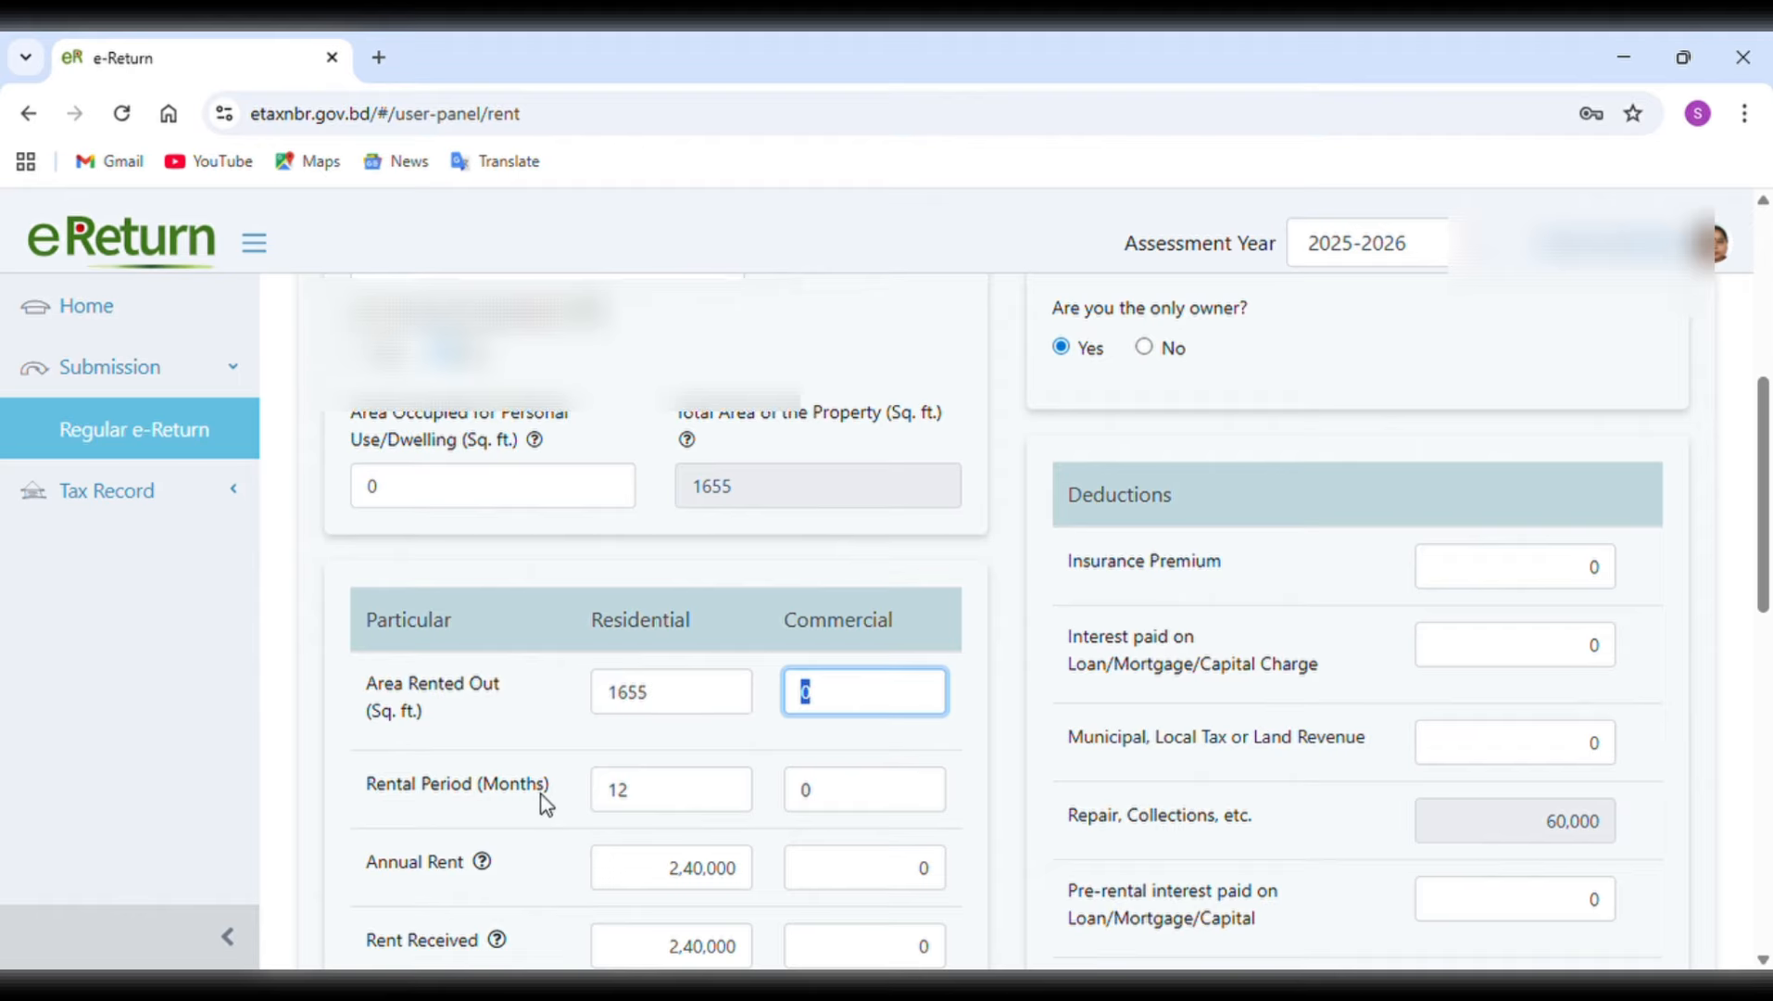
pyautogui.moveTo(657, 799); pyautogui.dragTo(612, 798)
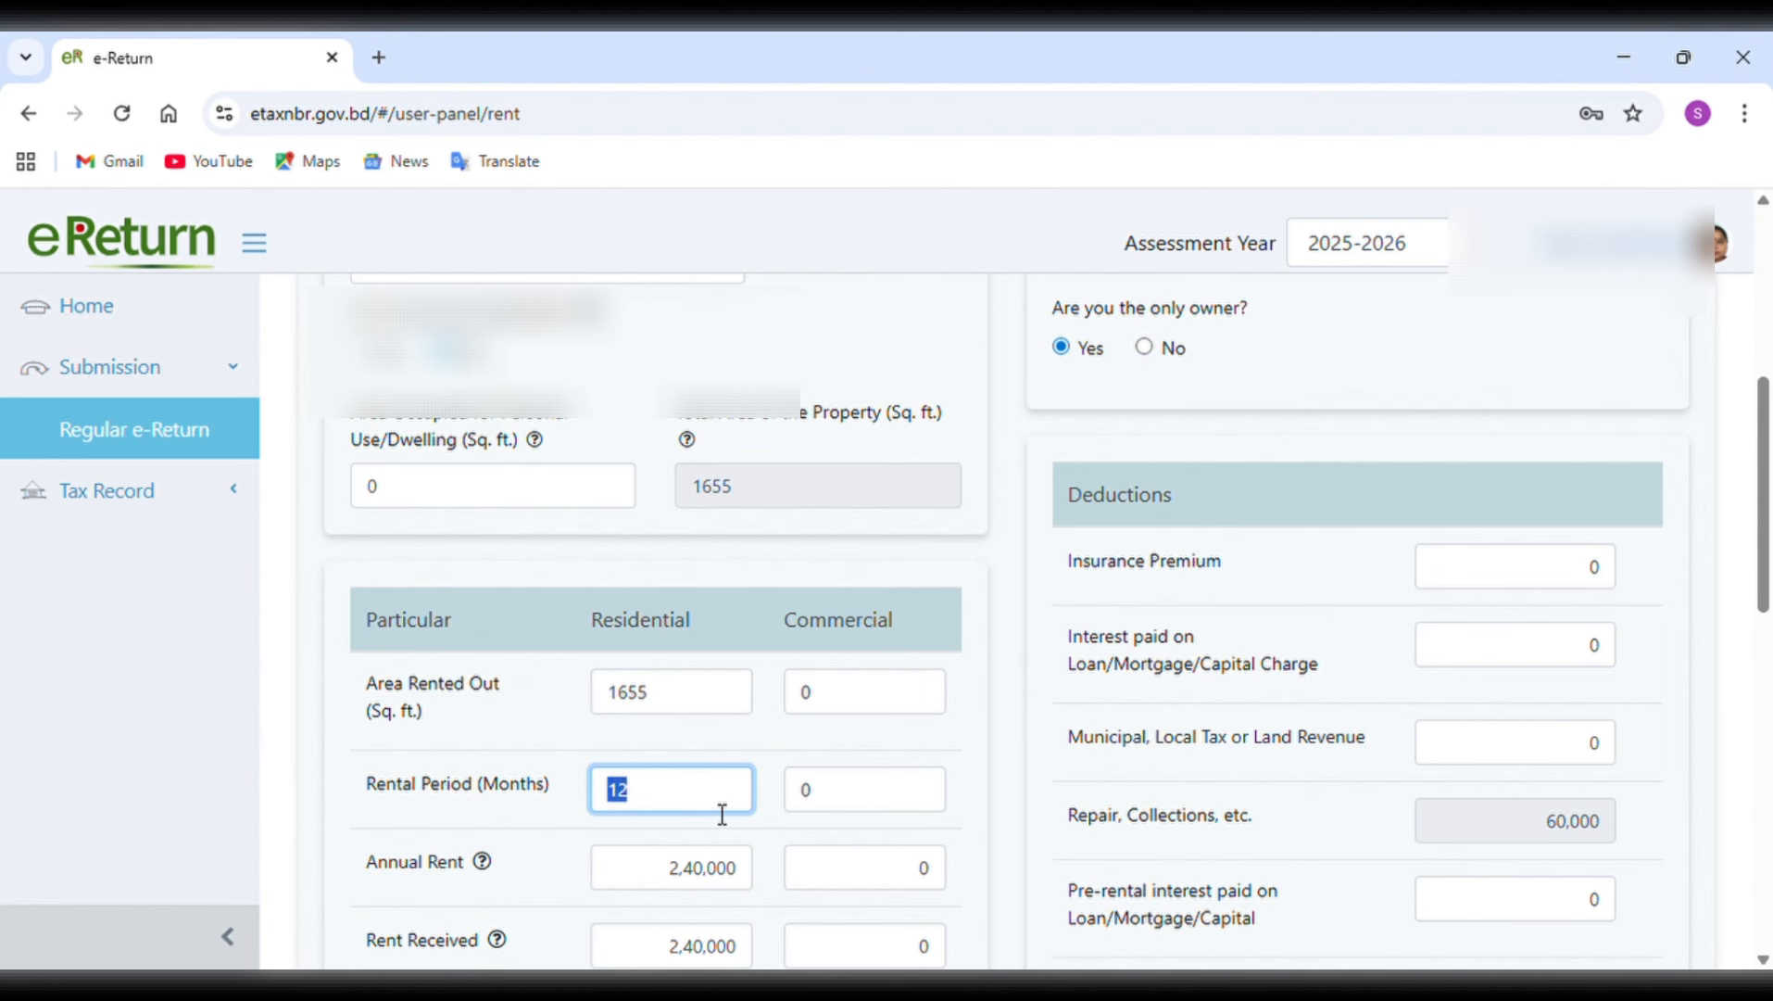
# Examine Property 1's residential annual rent, rent received, charges paid by the tenant, other receipts and rent totals.
pyautogui.scroll(-1, 724, 813)
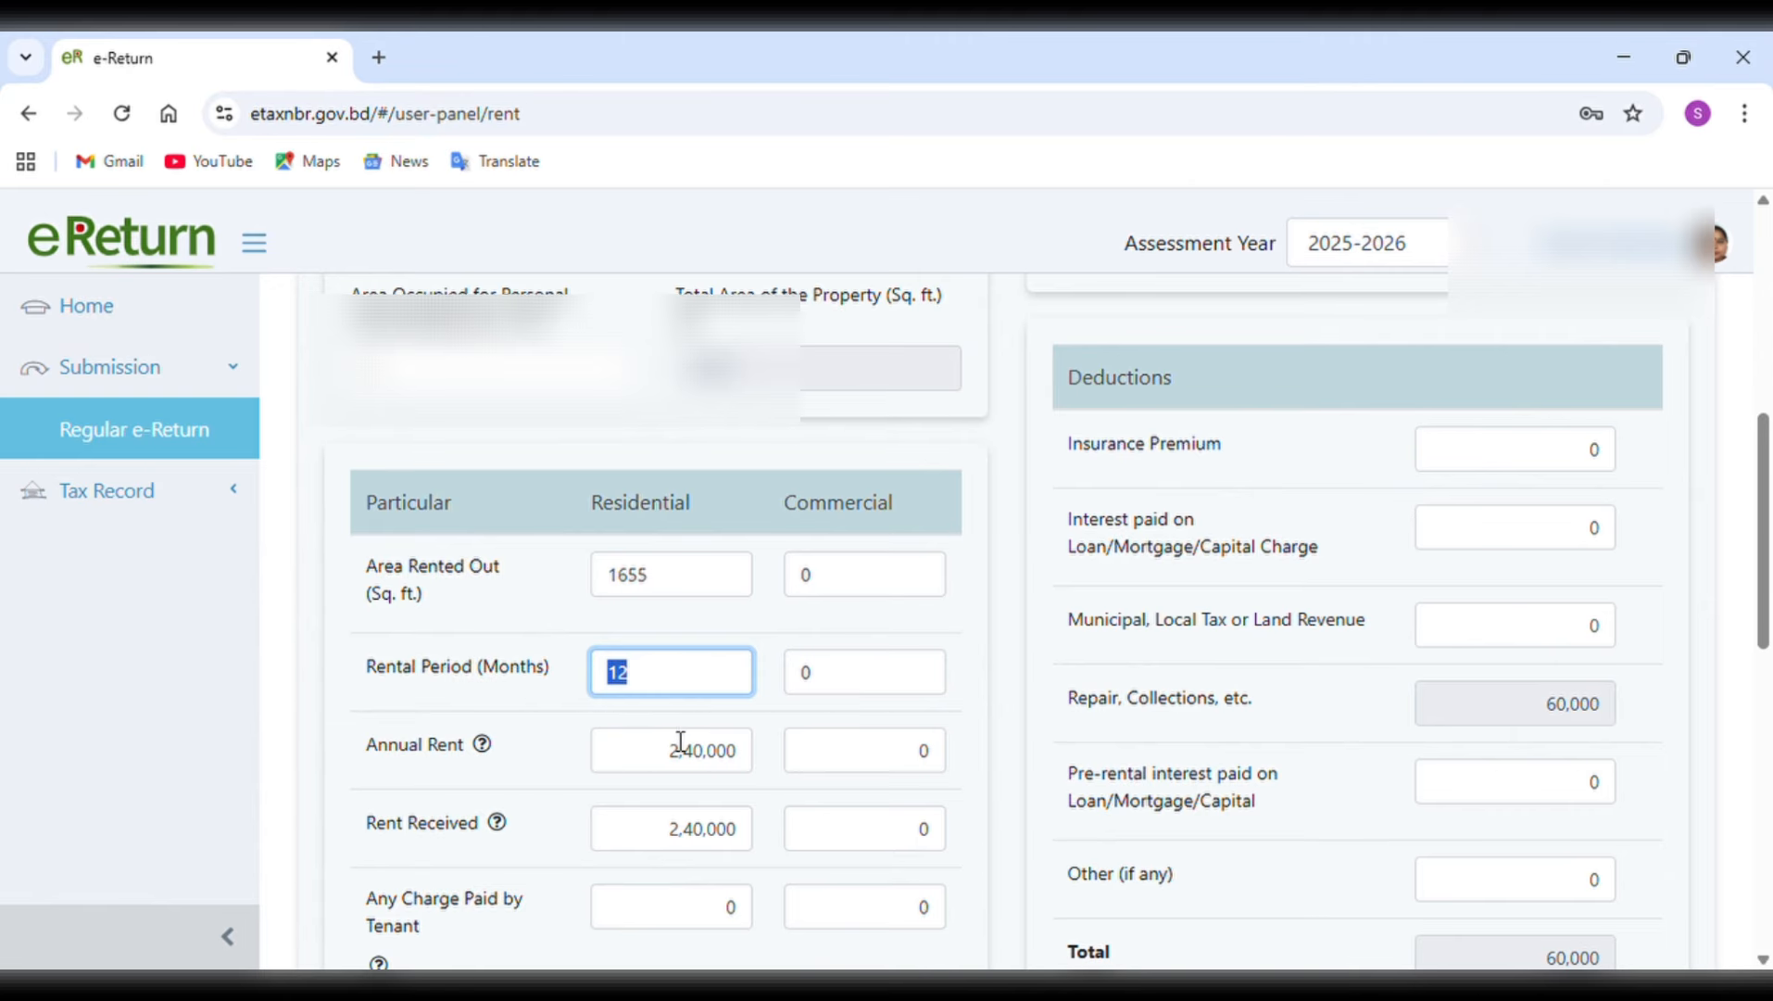
pyautogui.moveTo(669, 751); pyautogui.dragTo(758, 760)
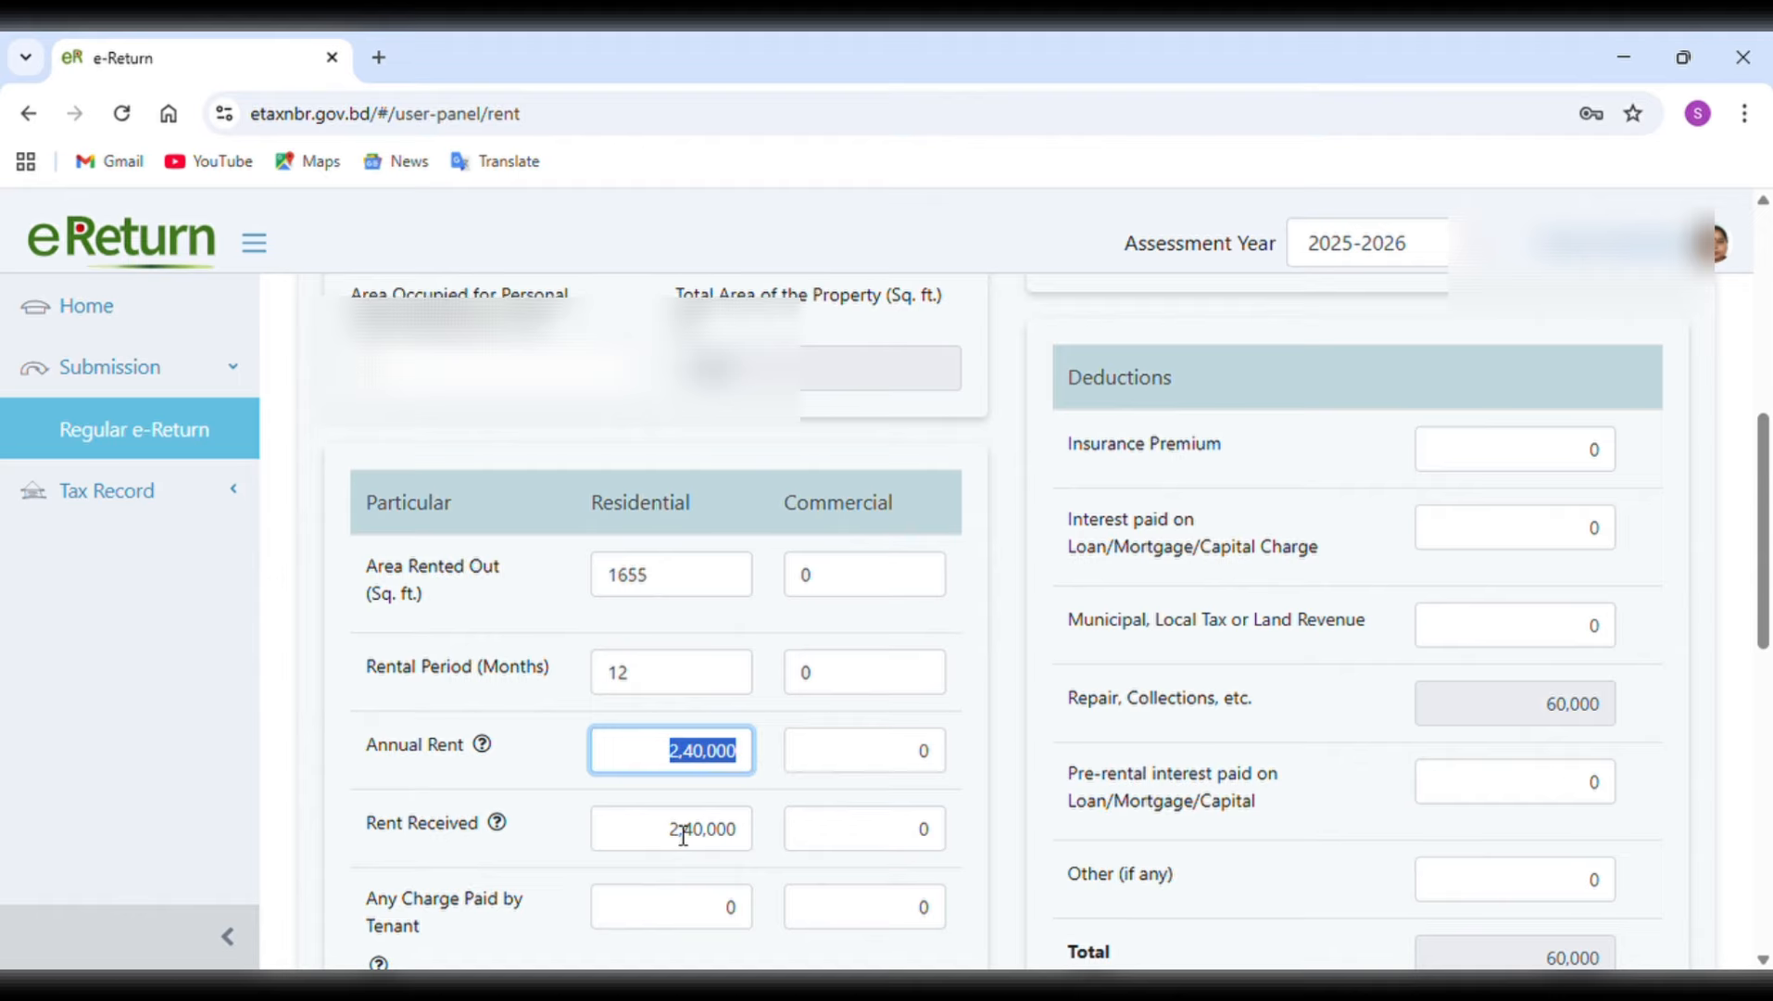
pyautogui.moveTo(664, 854); pyautogui.dragTo(763, 842)
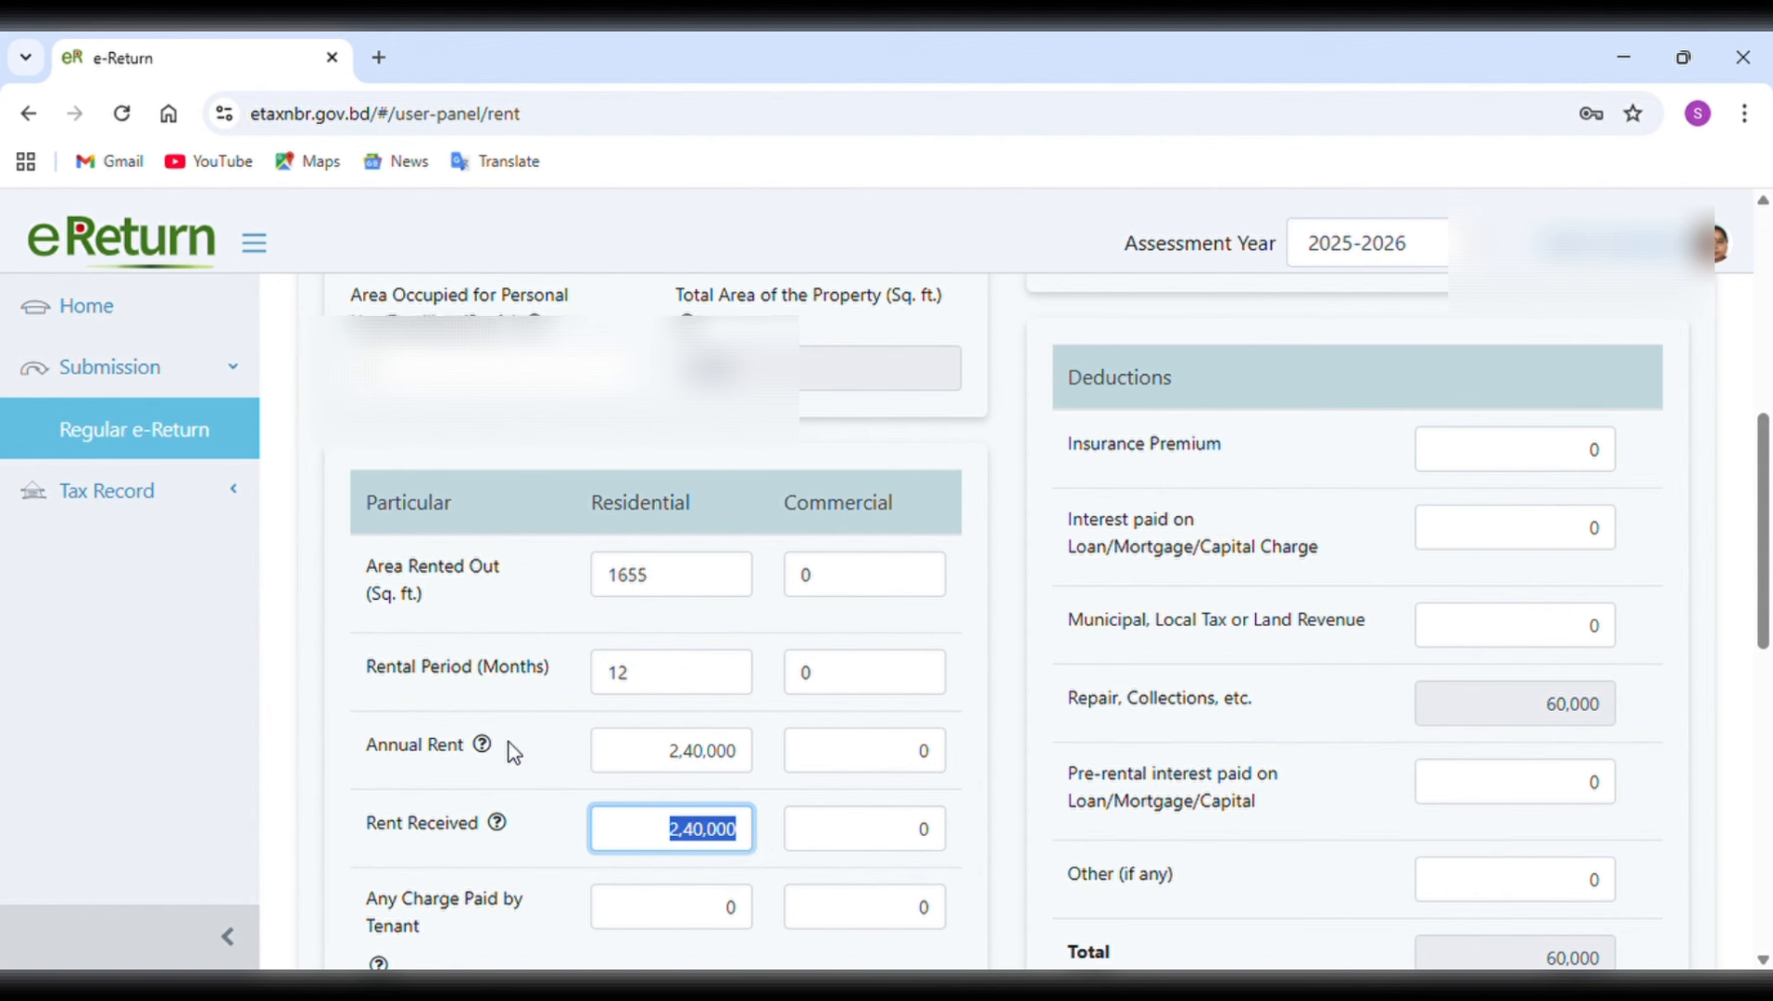
pyautogui.moveTo(484, 747)
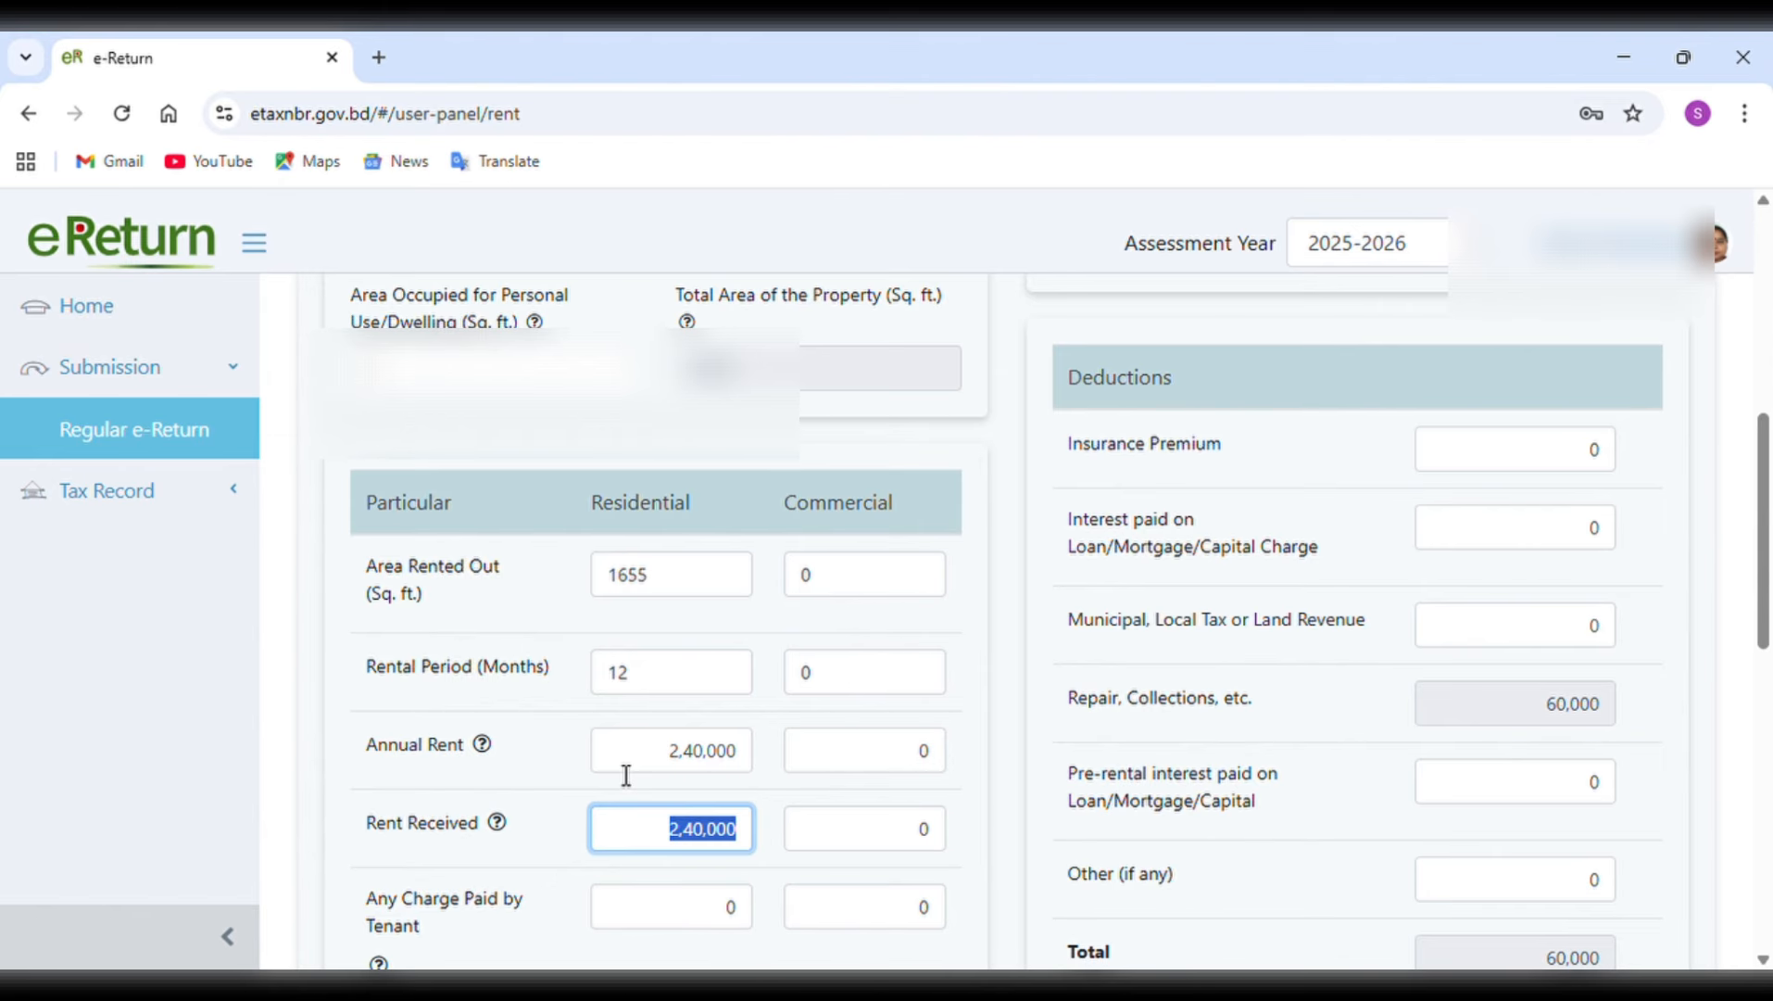
pyautogui.scroll(-2, 626, 775)
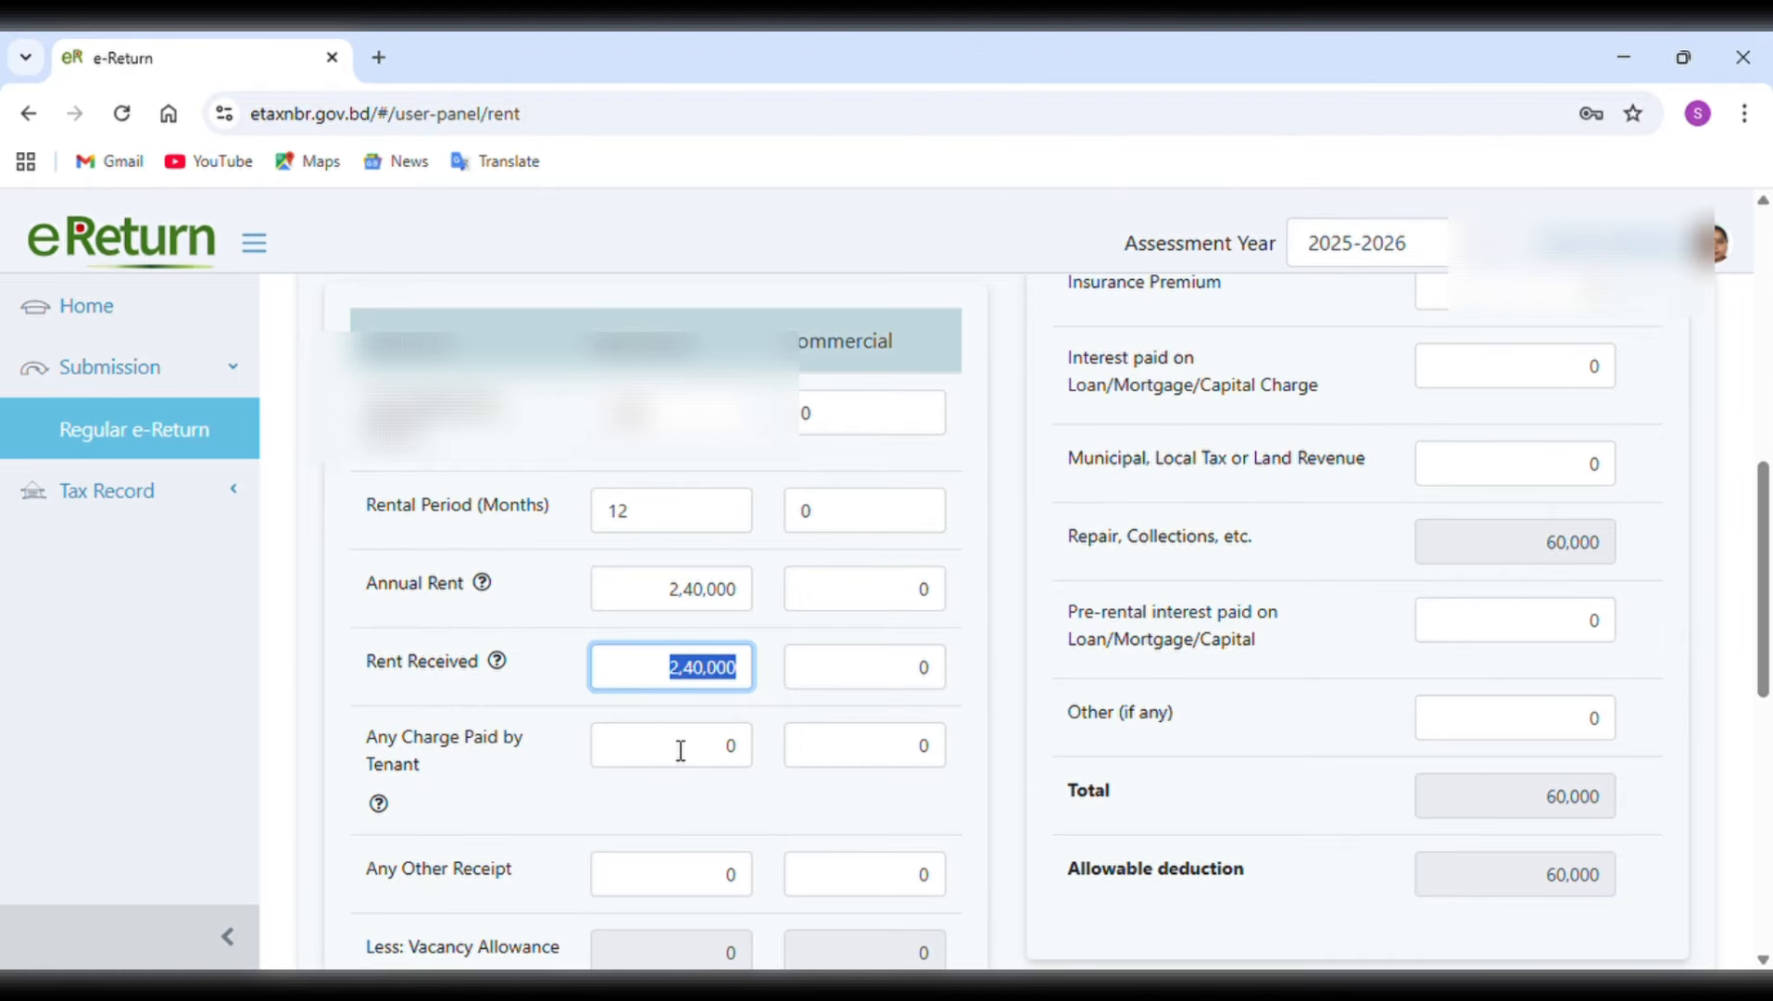
pyautogui.moveTo(681, 750); pyautogui.dragTo(762, 750)
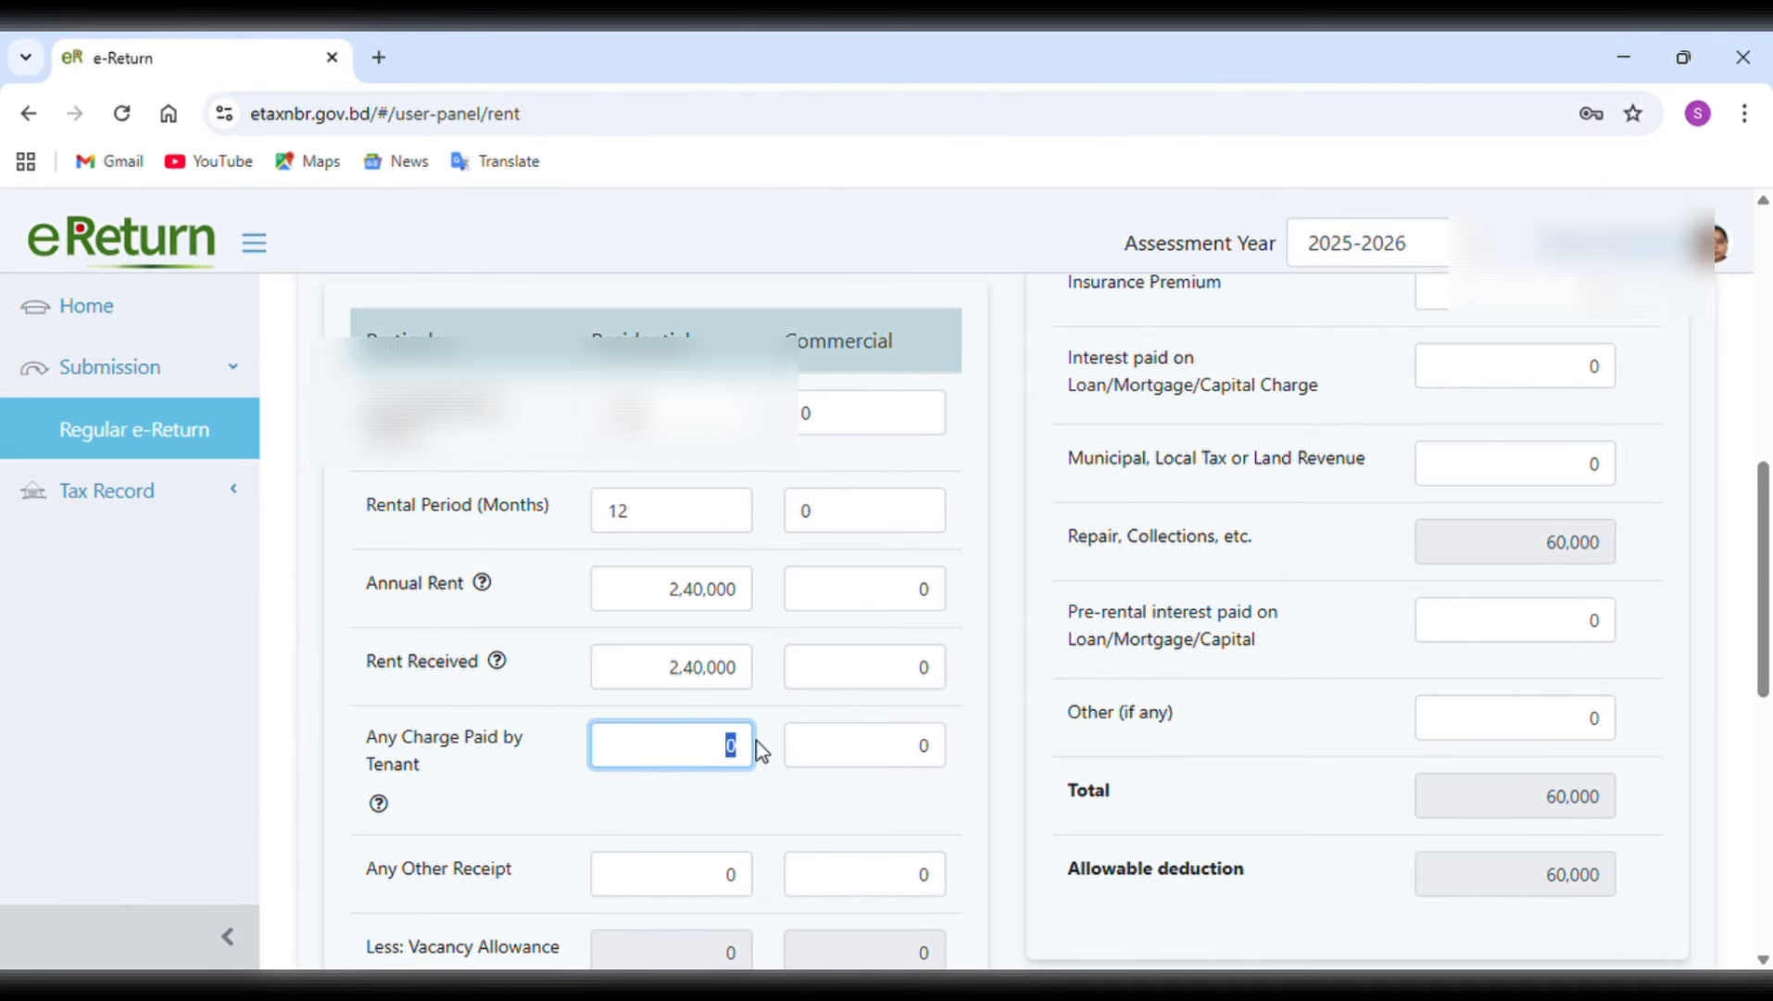
pyautogui.scroll(-2, 761, 751)
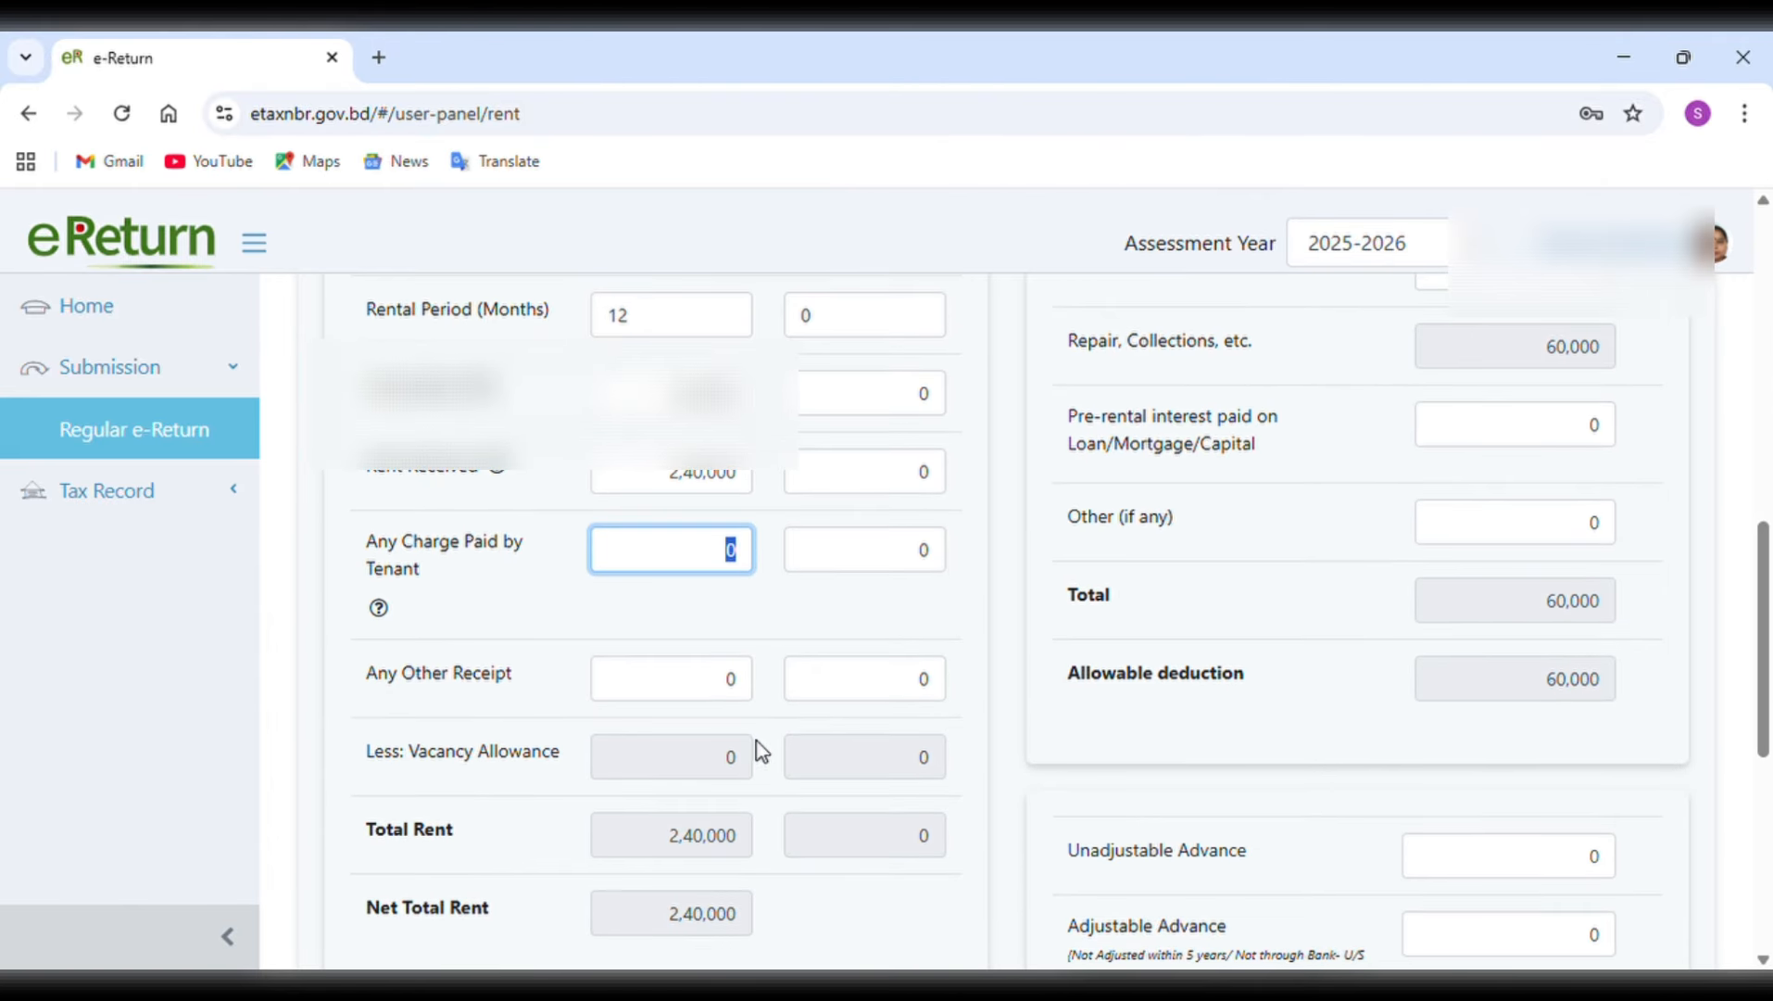
pyautogui.moveTo(713, 681); pyautogui.dragTo(756, 685)
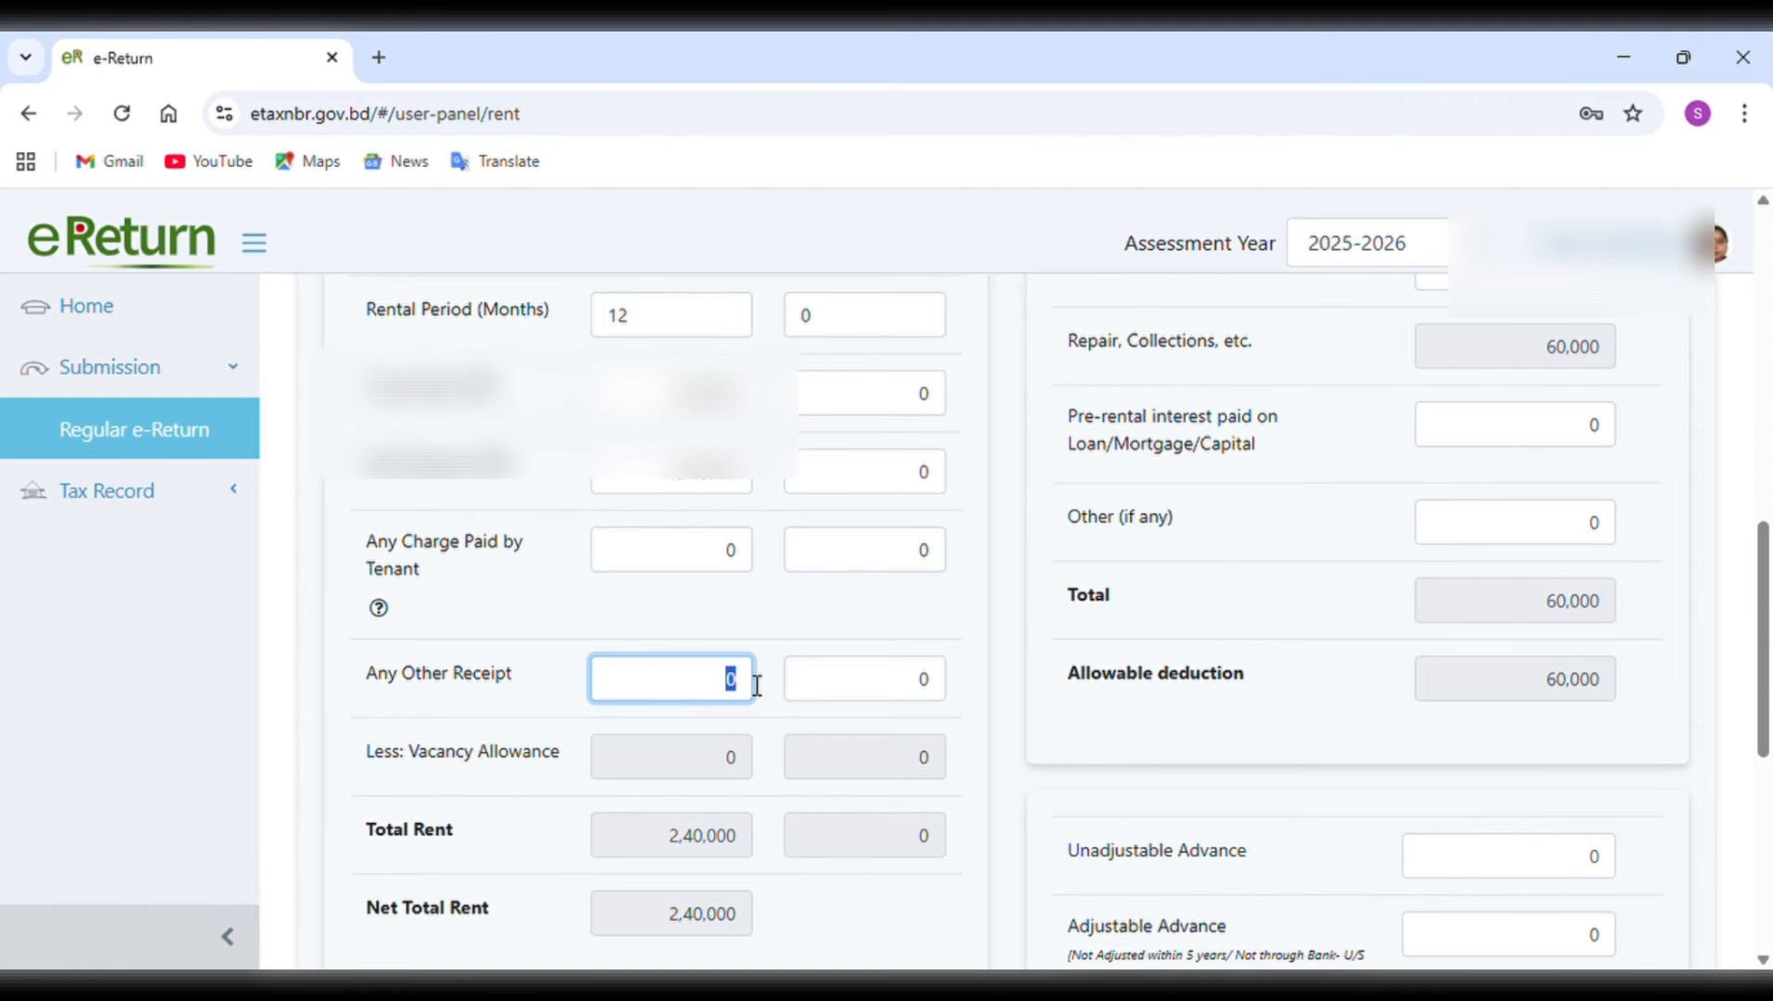
pyautogui.scroll(-2, 756, 685)
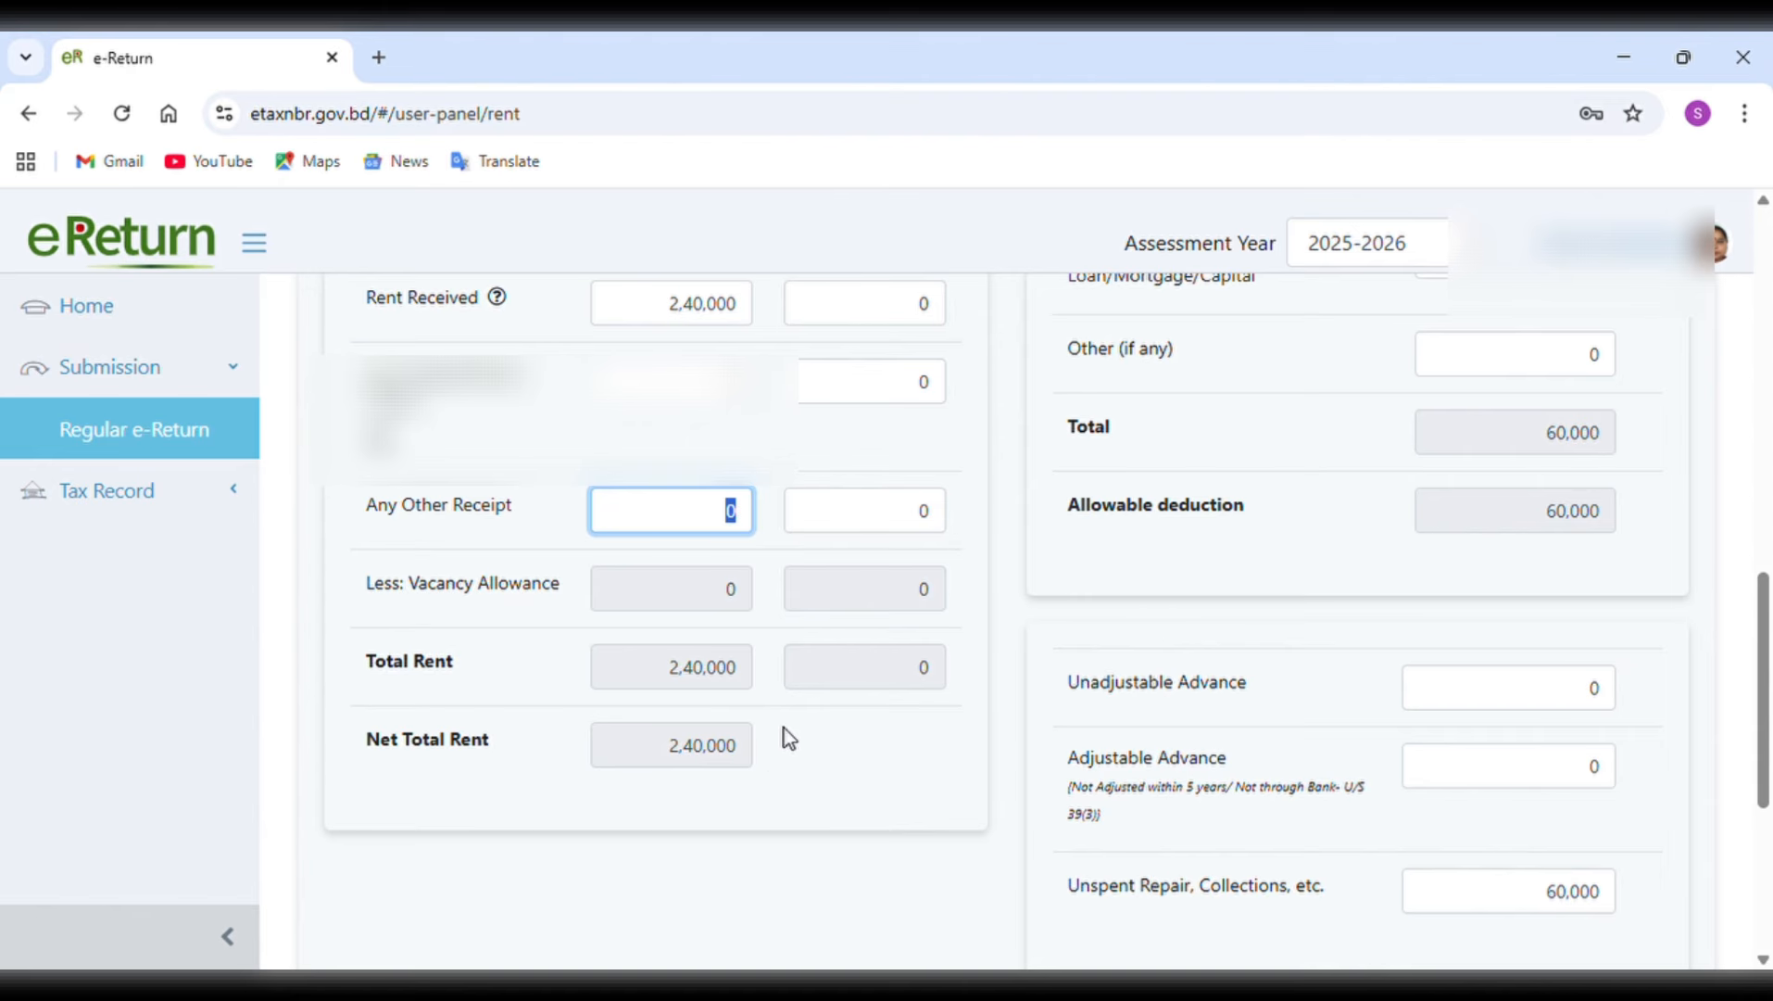
# Change the answer about being the property's only owner to No, check the ownership share fields, and switch it back to Yes.
pyautogui.scroll(6, 784, 738)
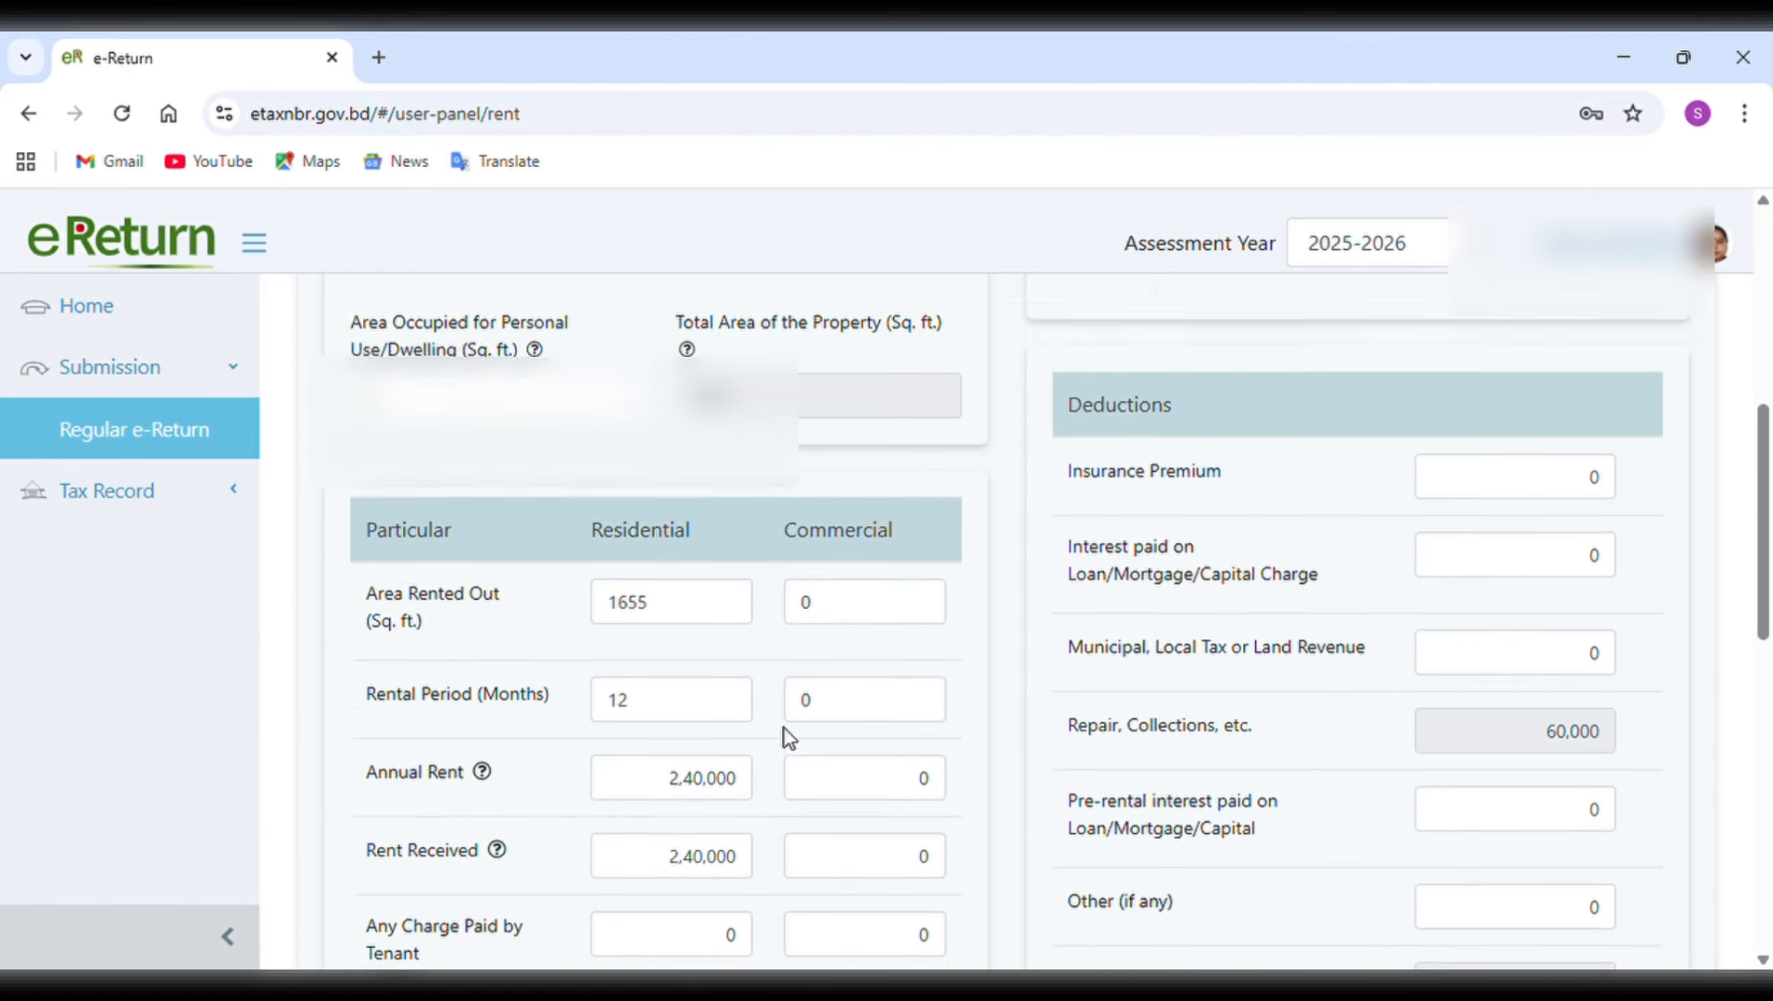
pyautogui.scroll(6, 783, 739)
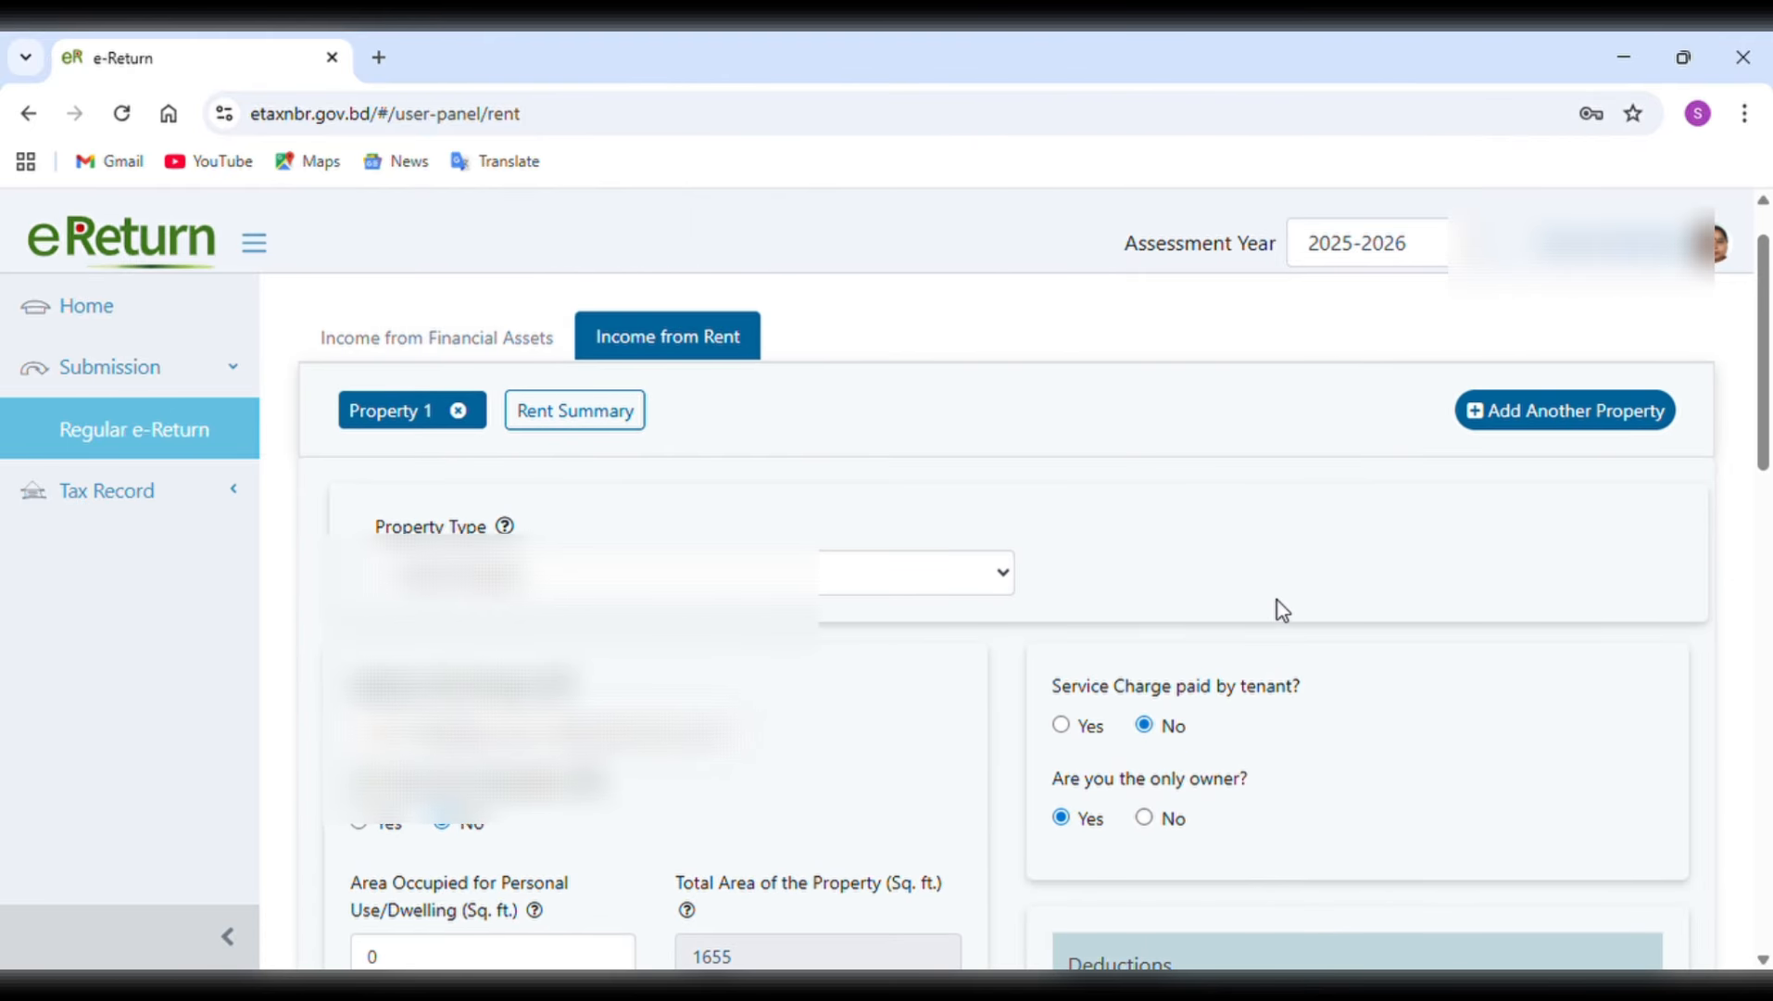
pyautogui.scroll(-2, 1277, 600)
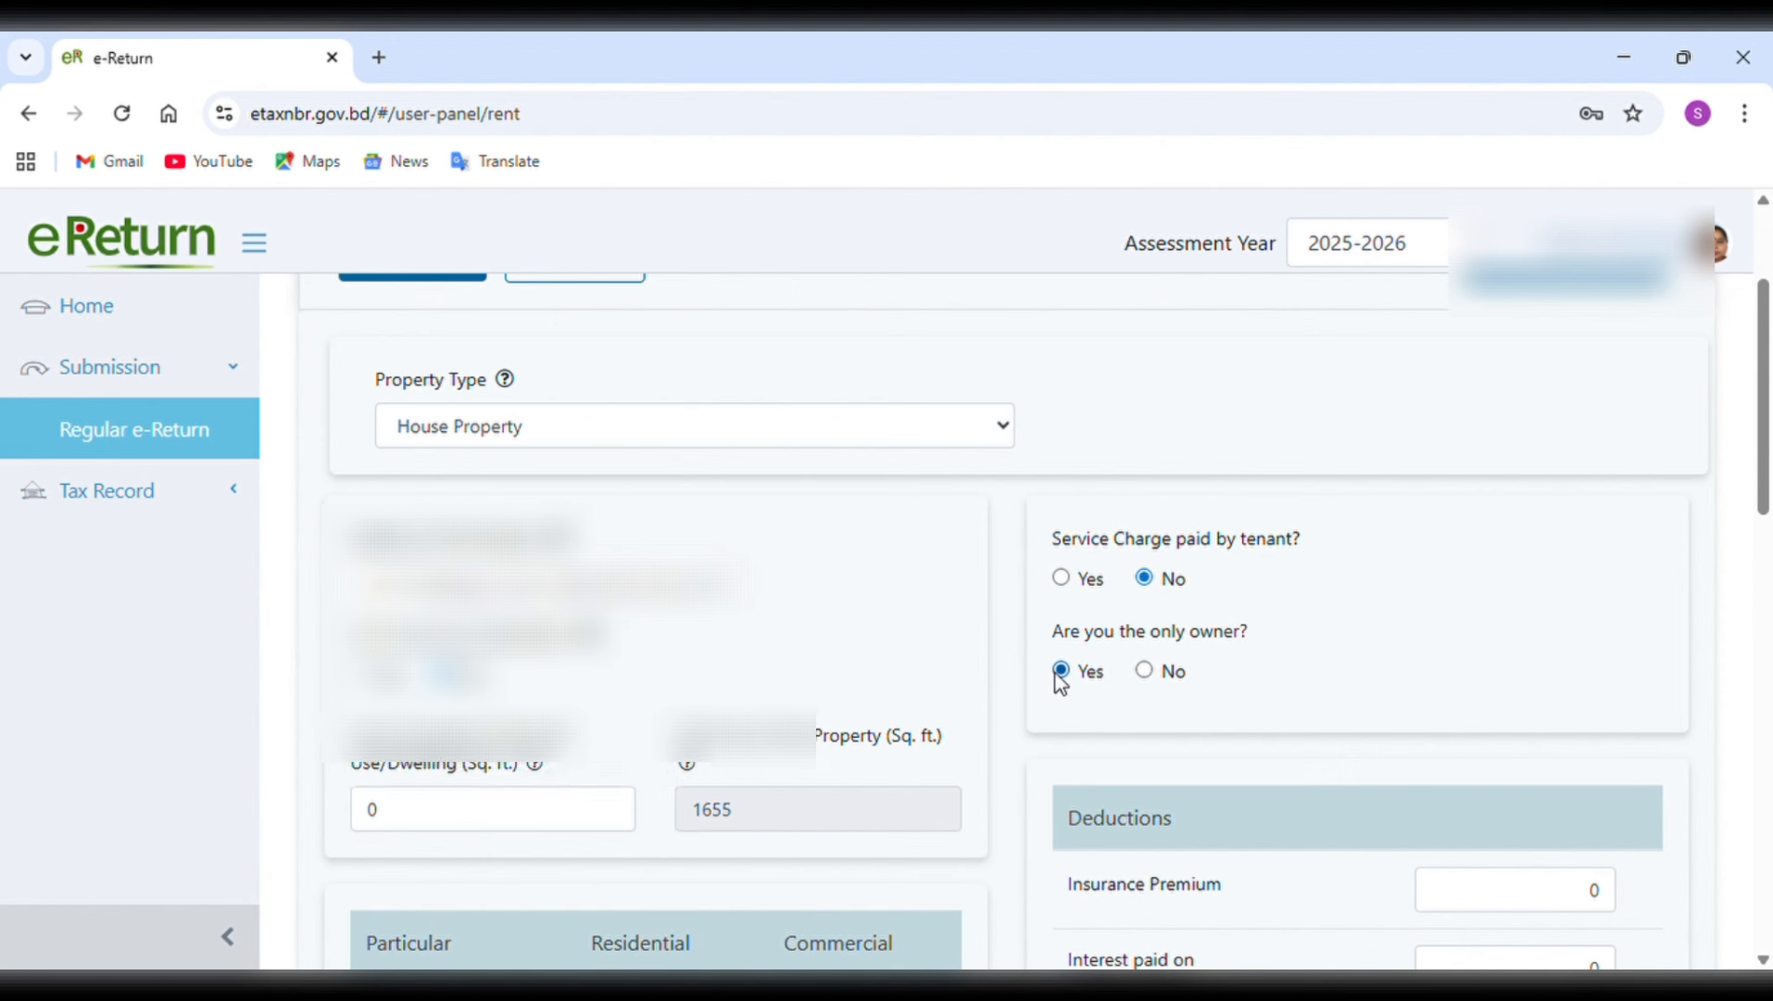
pyautogui.click(1147, 673)
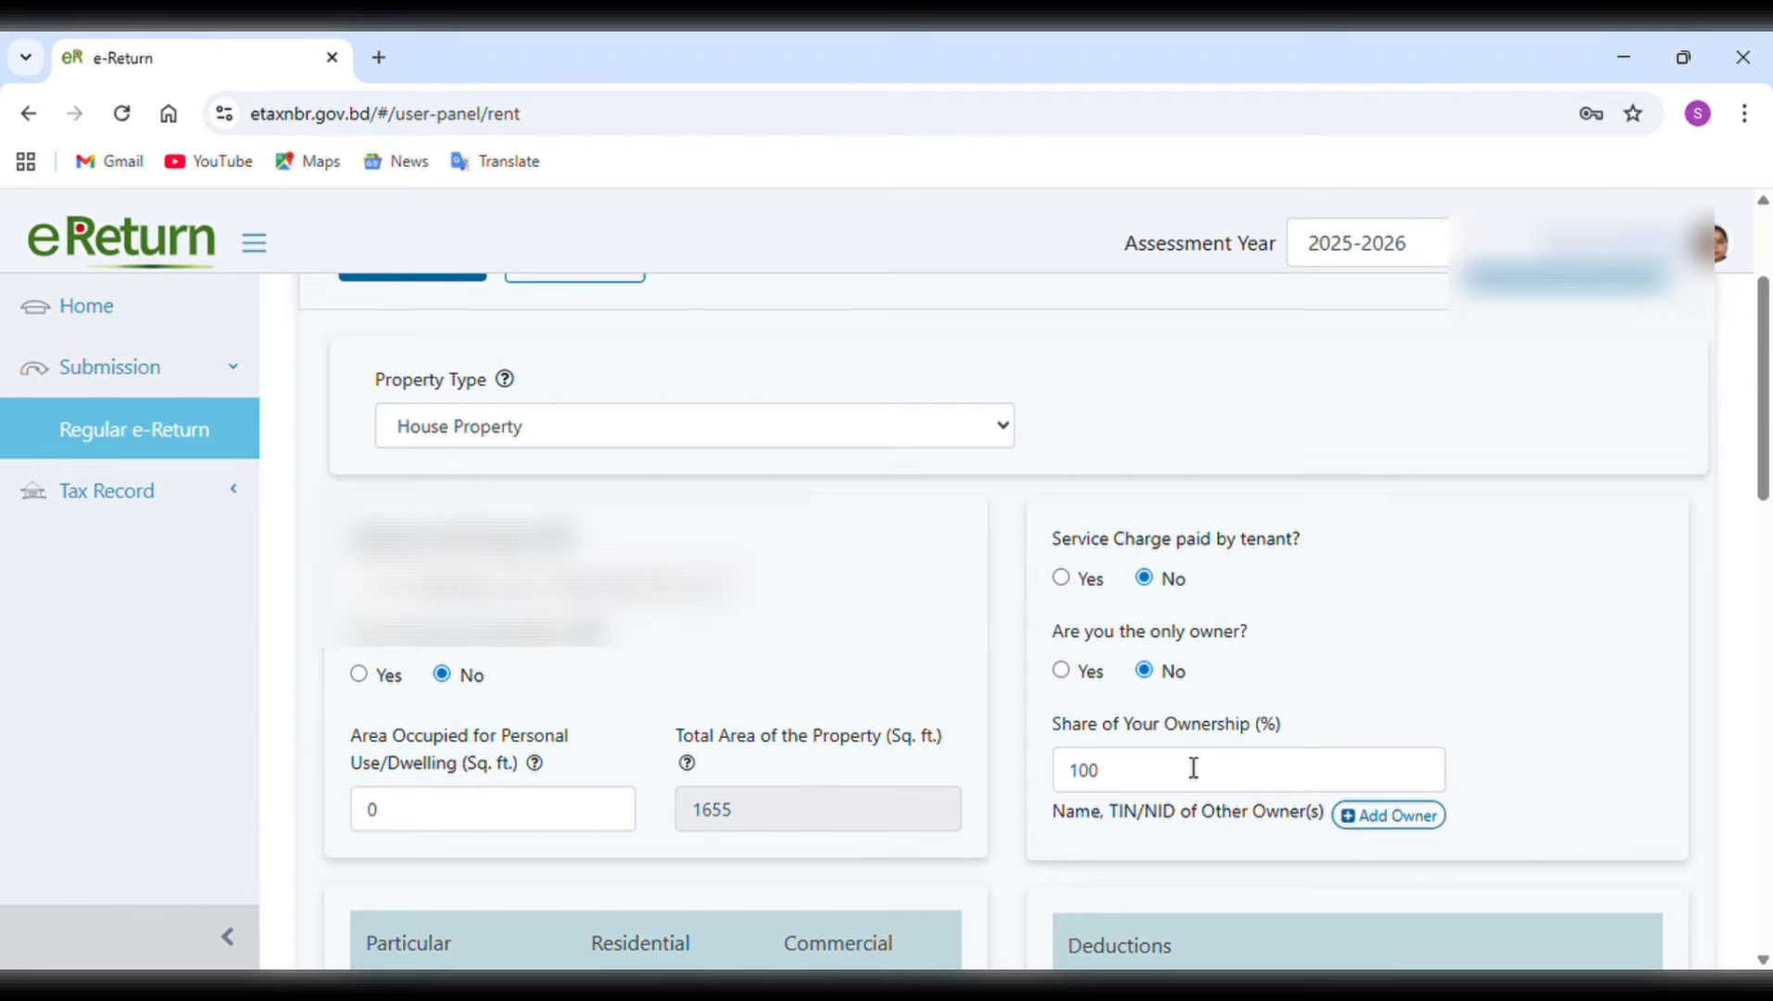
pyautogui.click(1062, 671)
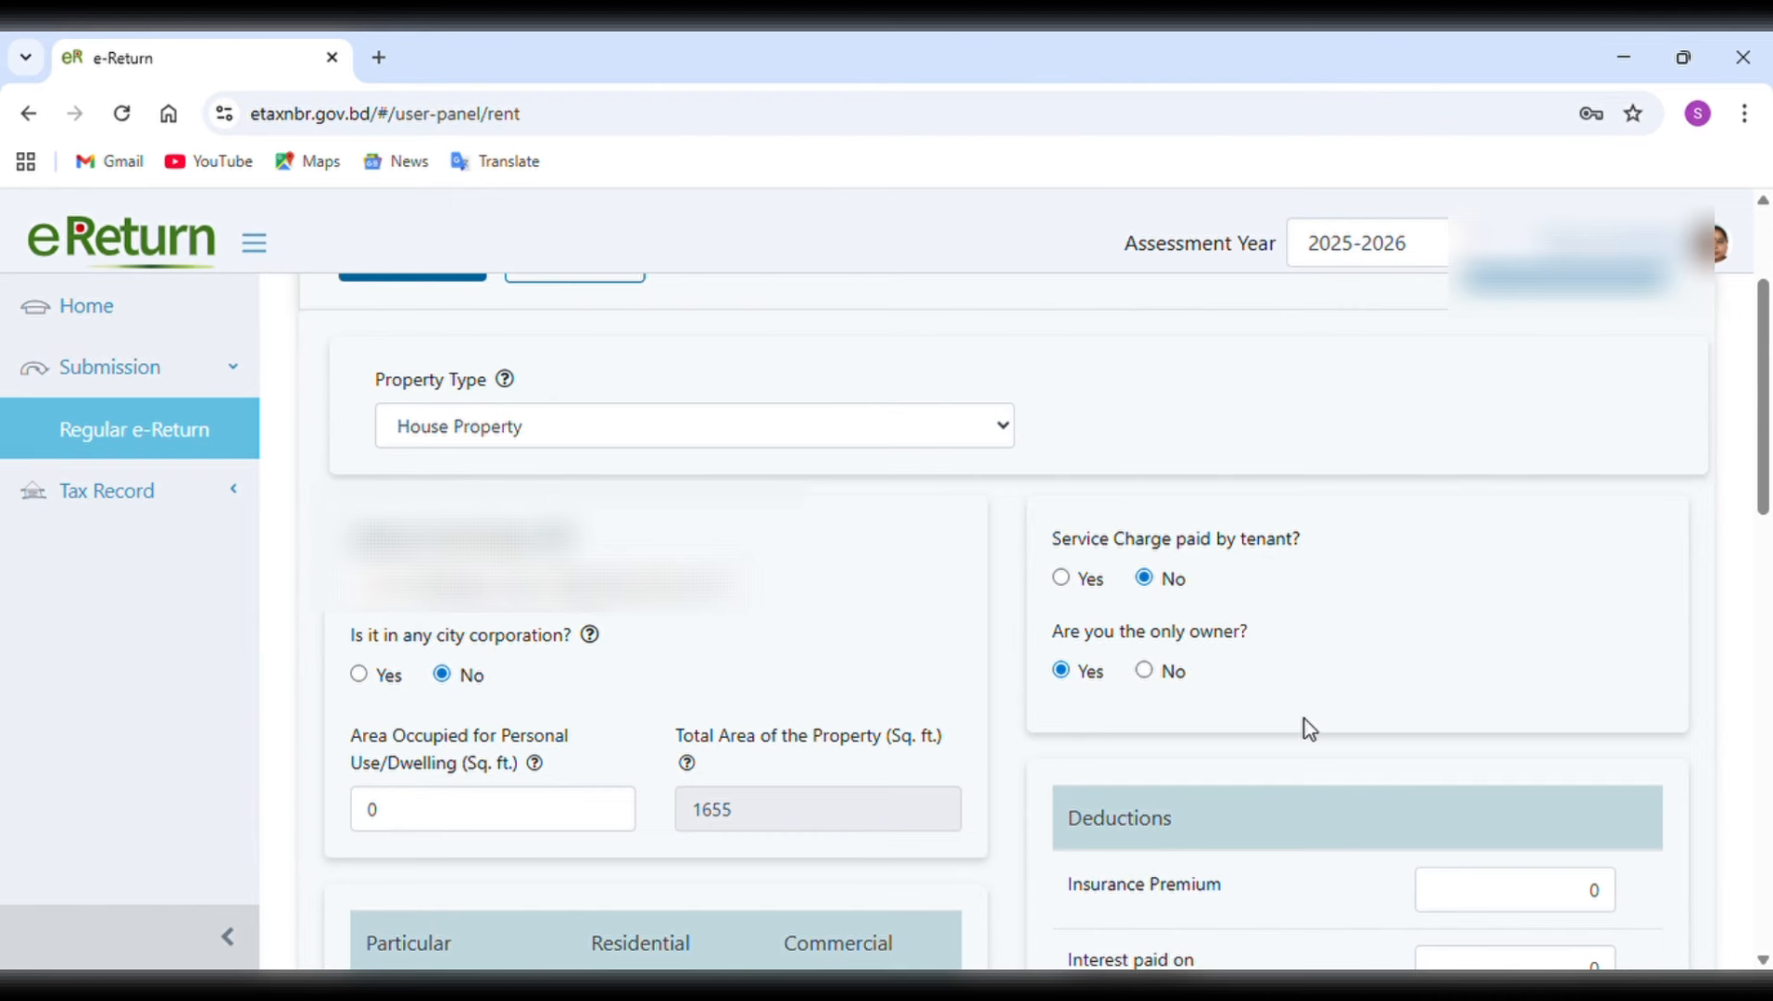
# Set Property 1's Municipal, Local Tax or Land Revenue deduction to 1000 and review the unspent repair amount and property income.
pyautogui.scroll(-3, 1306, 728)
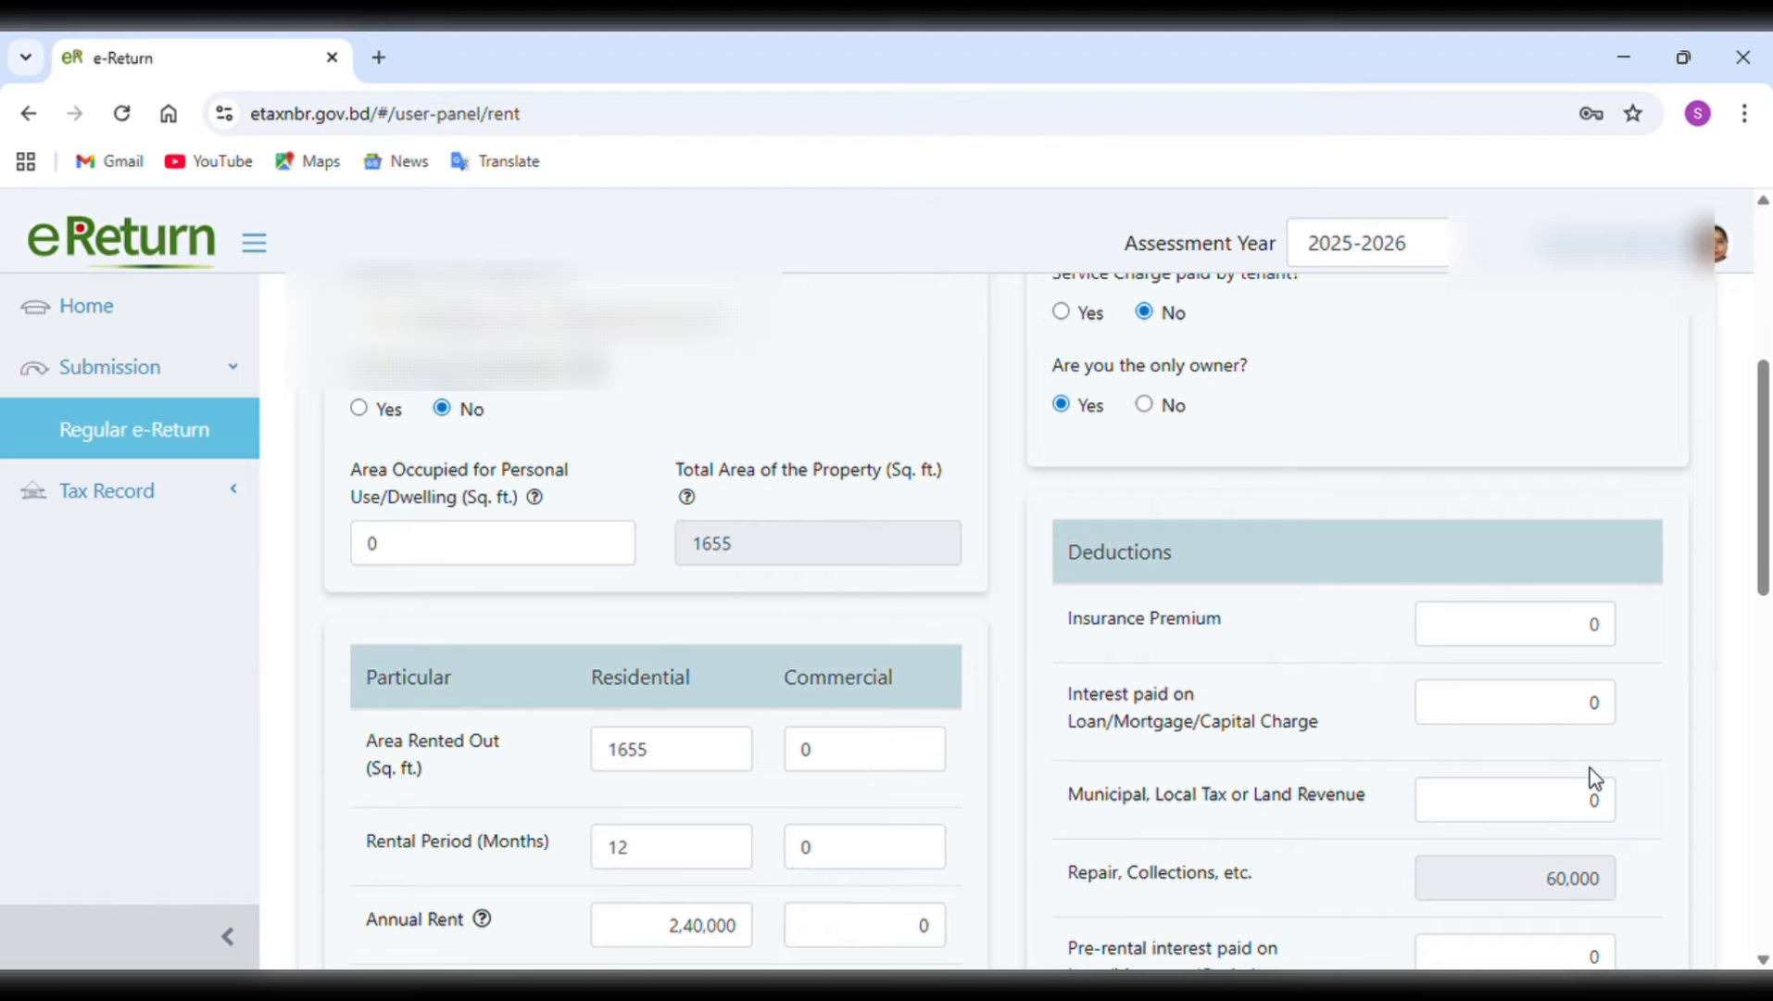
pyautogui.doubleClick(1595, 815)
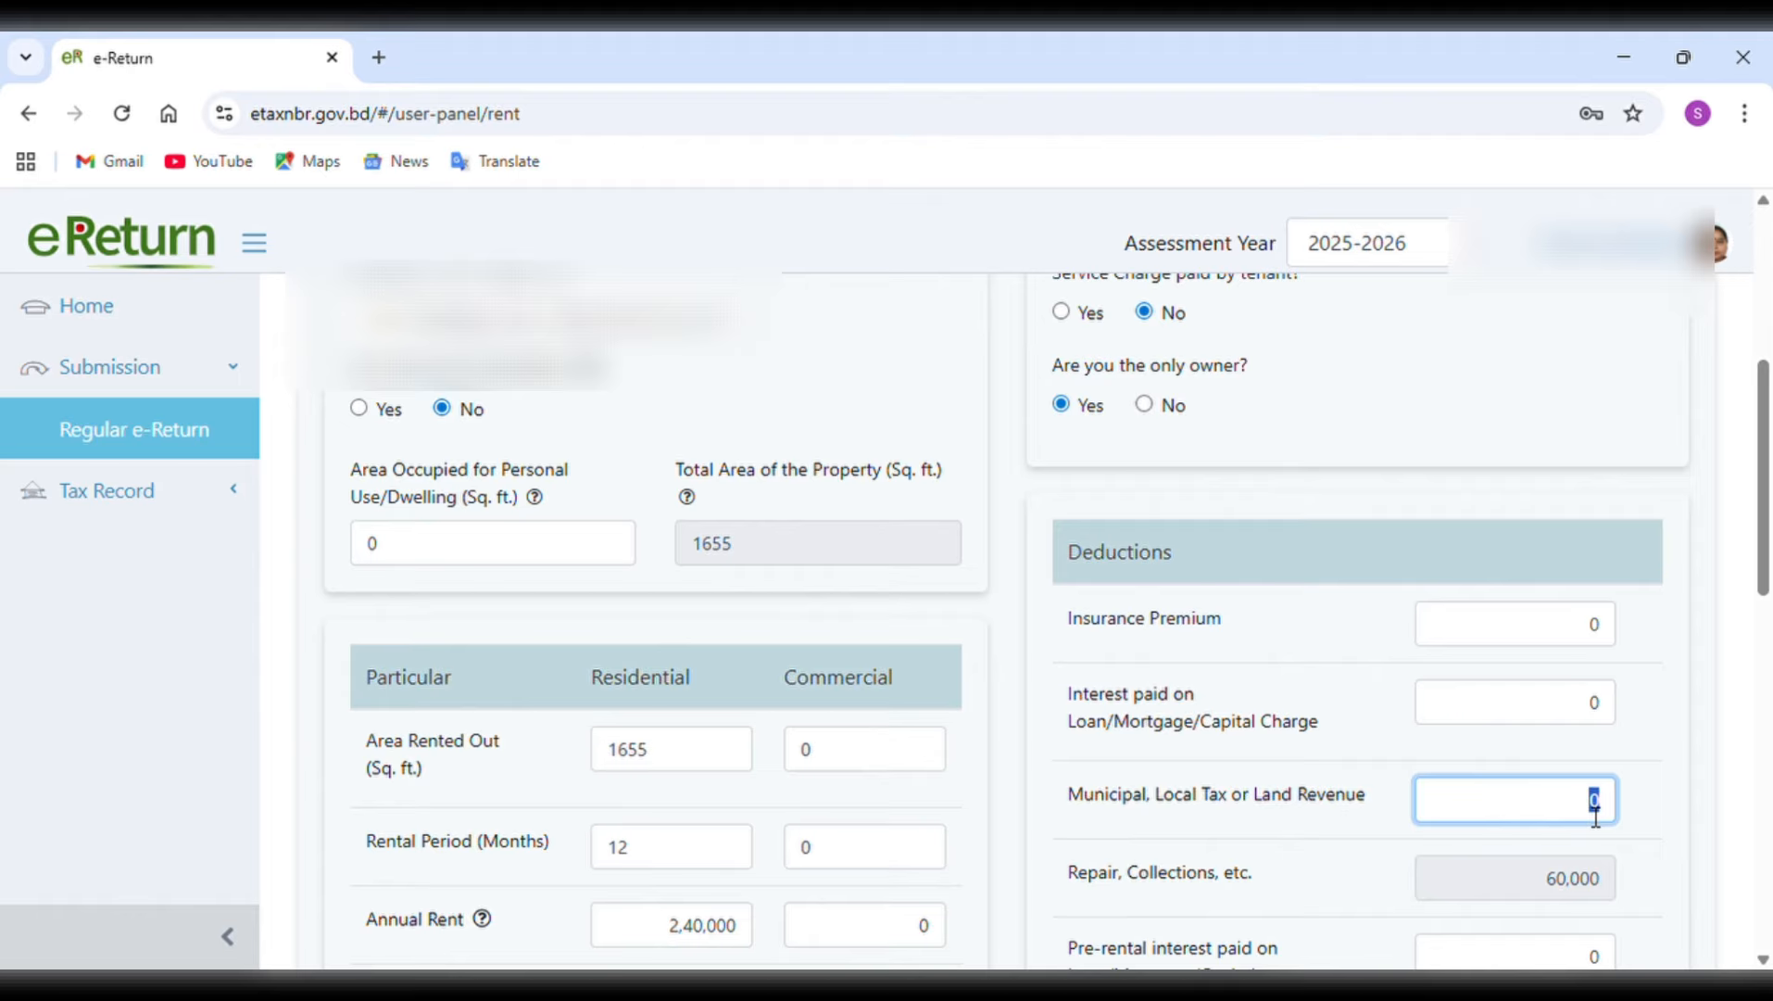
pyautogui.press('BackSpace')
pyautogui.write('1000')
pyautogui.scroll(-1, 1617, 857)
pyautogui.scroll(-3, 1621, 862)
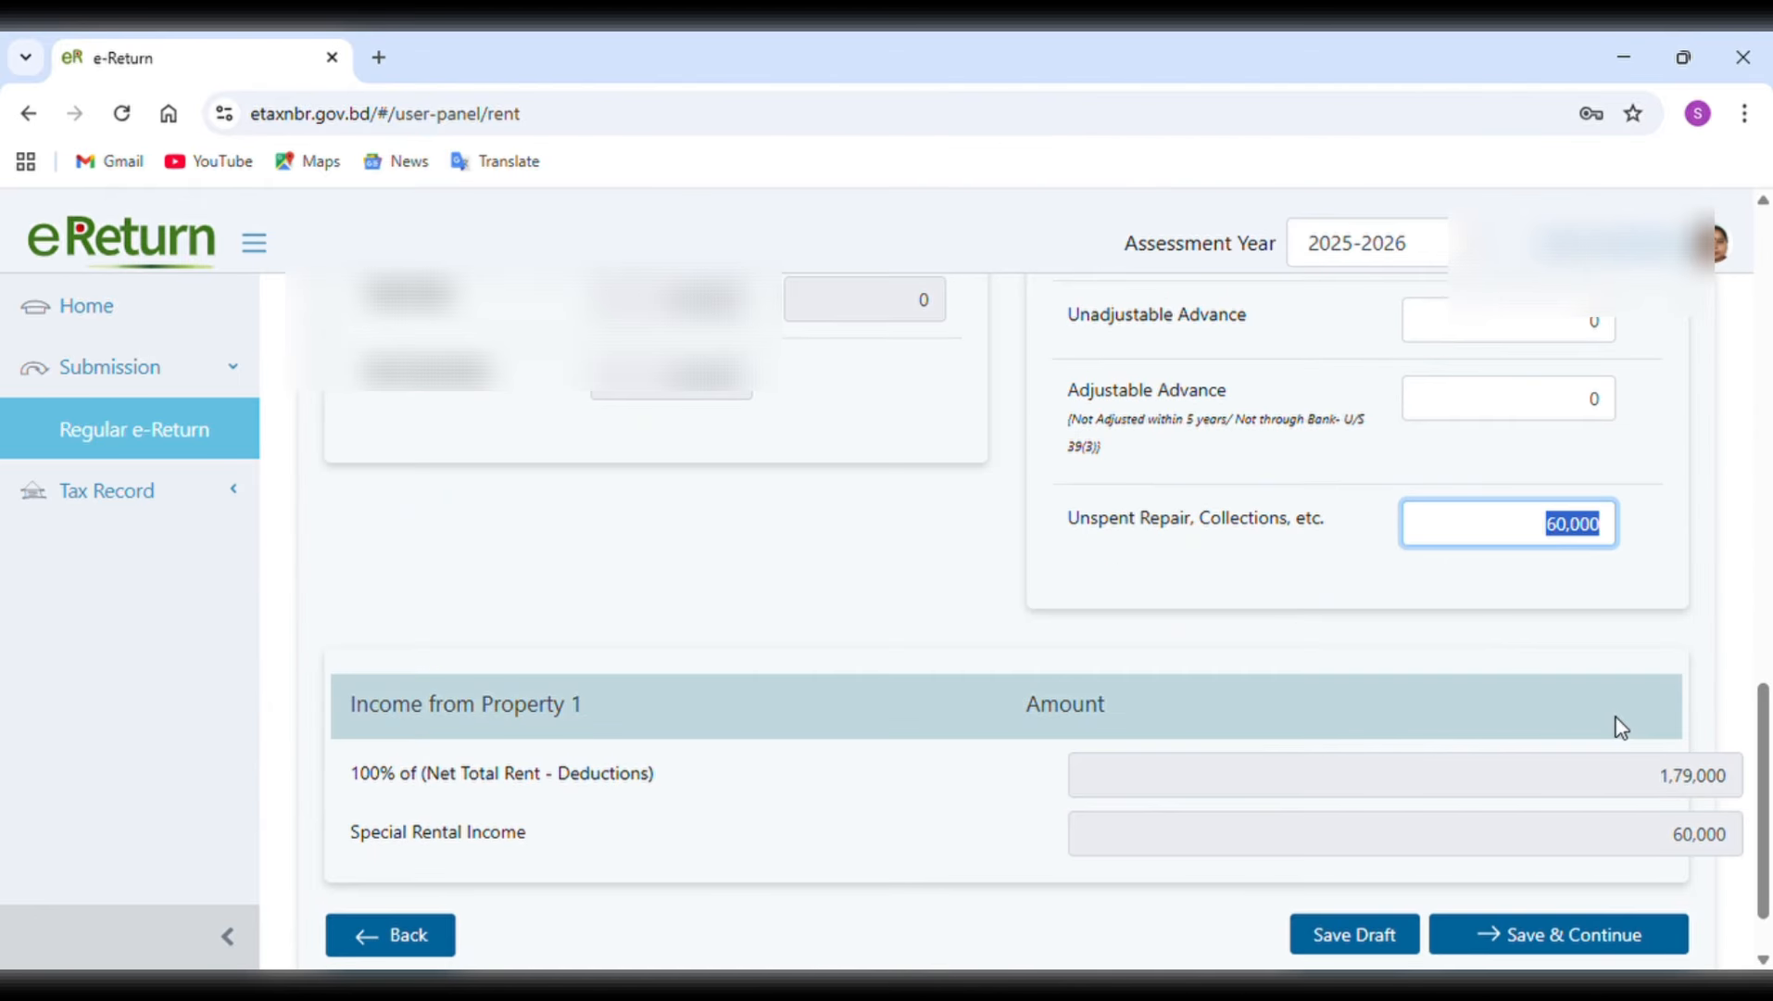
# Review Property 1's rent, deductions and unspent repair amount against its net property income and special rental income.
pyautogui.scroll(-1, 1620, 727)
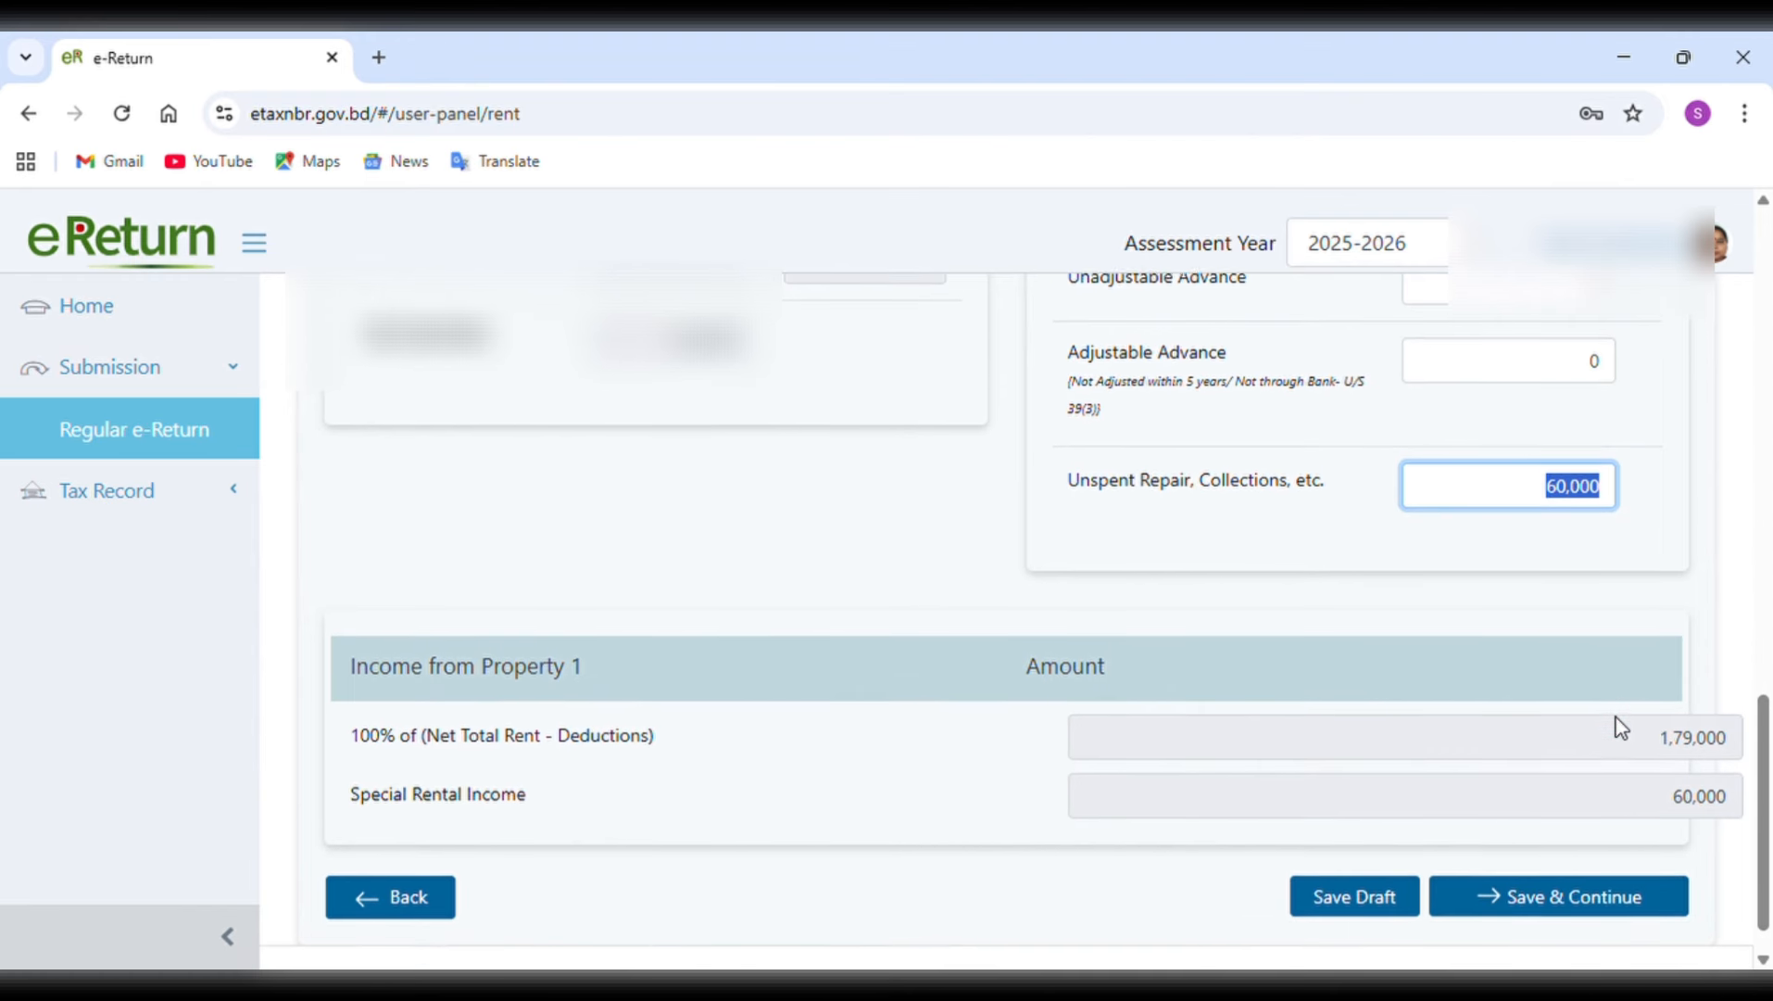
pyautogui.scroll(2, 1617, 724)
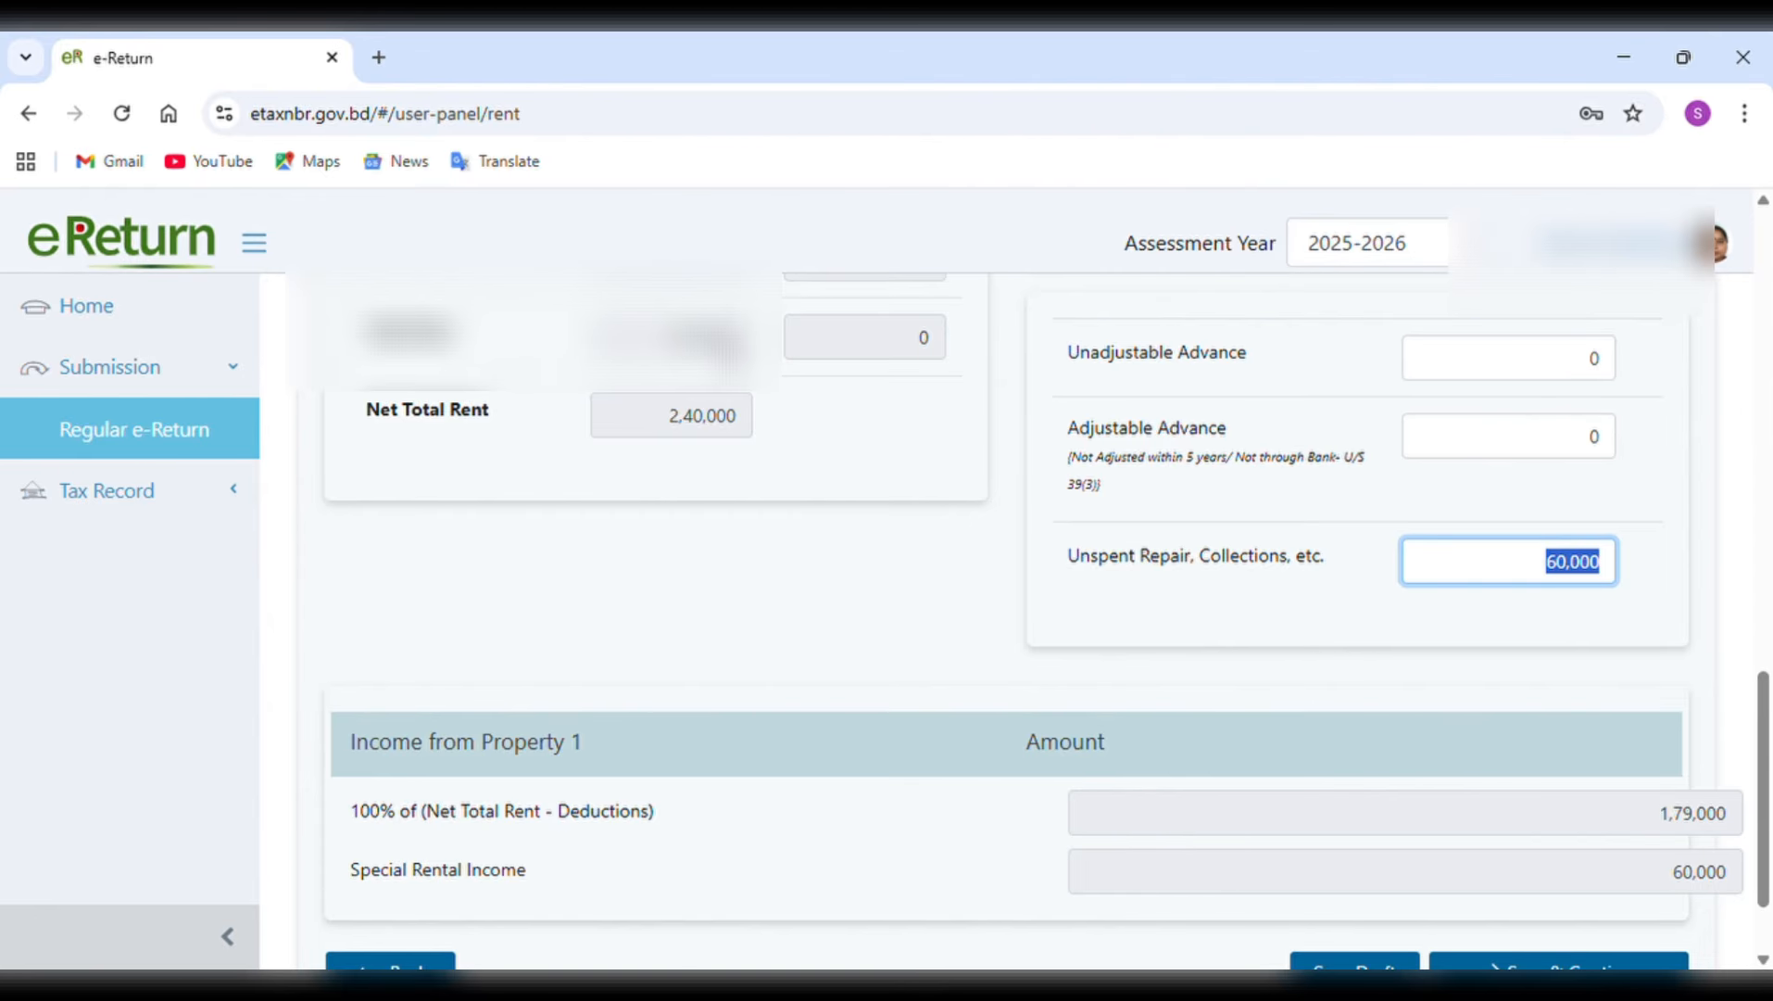
pyautogui.scroll(6, 1566, 375)
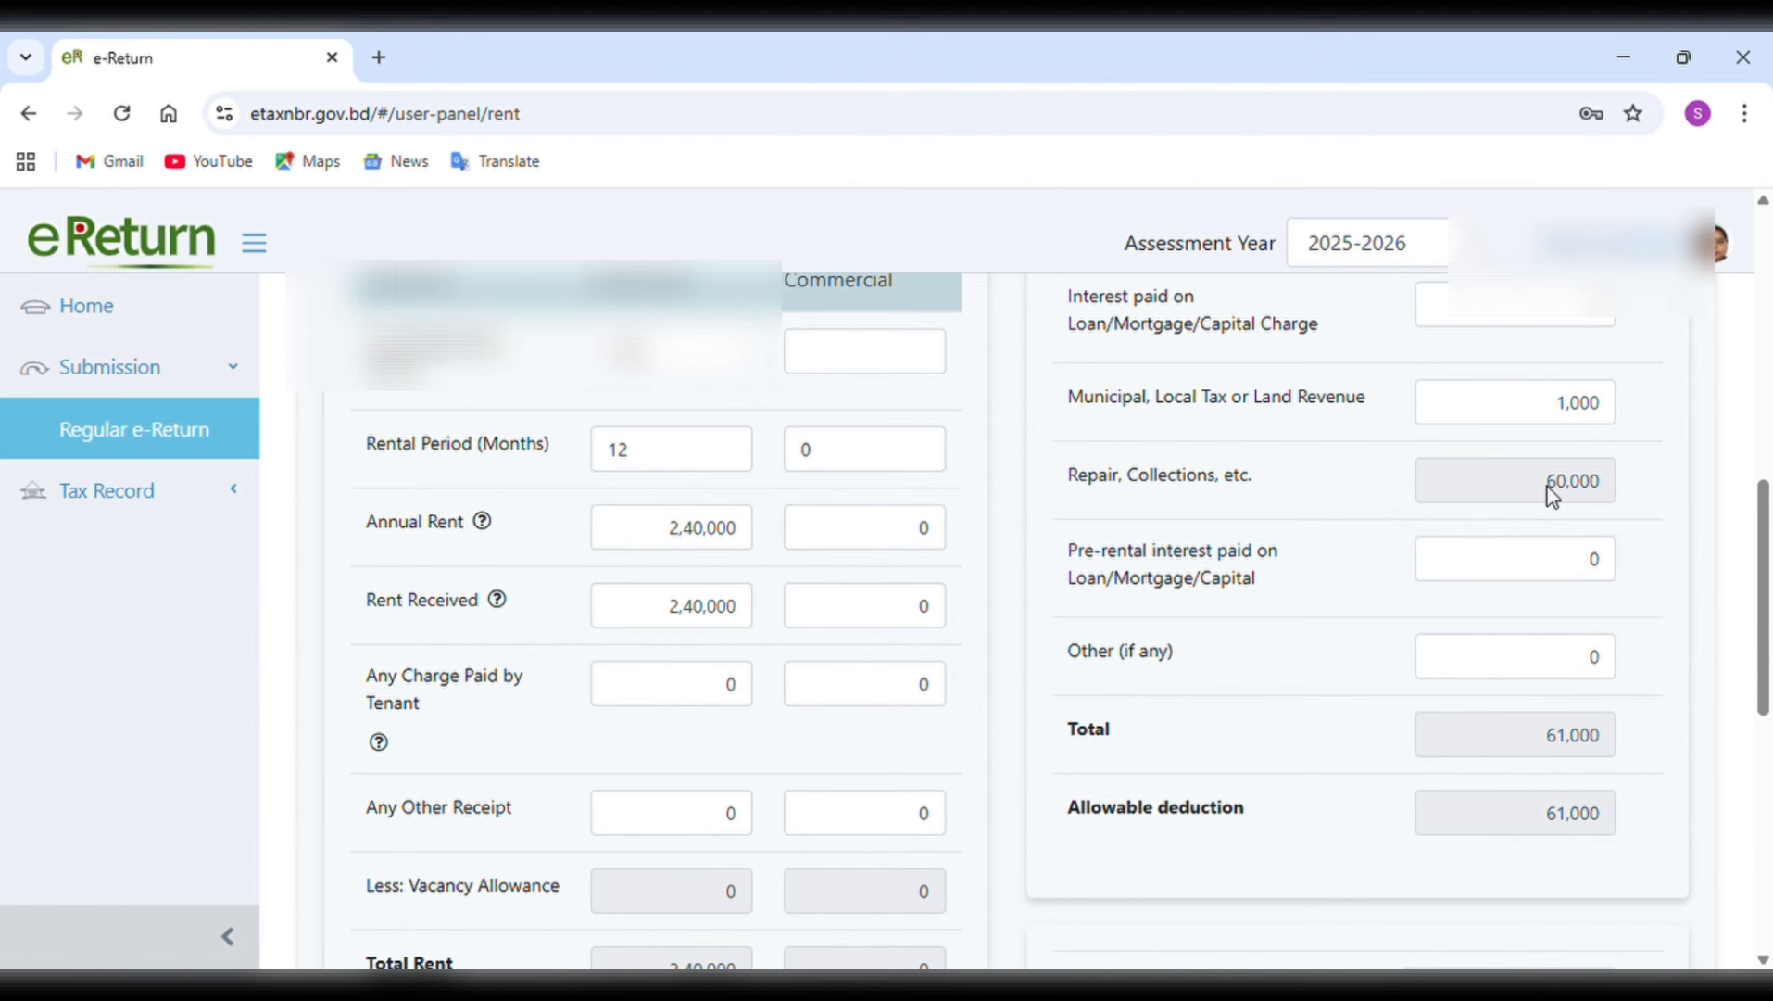
pyautogui.scroll(-6, 1553, 496)
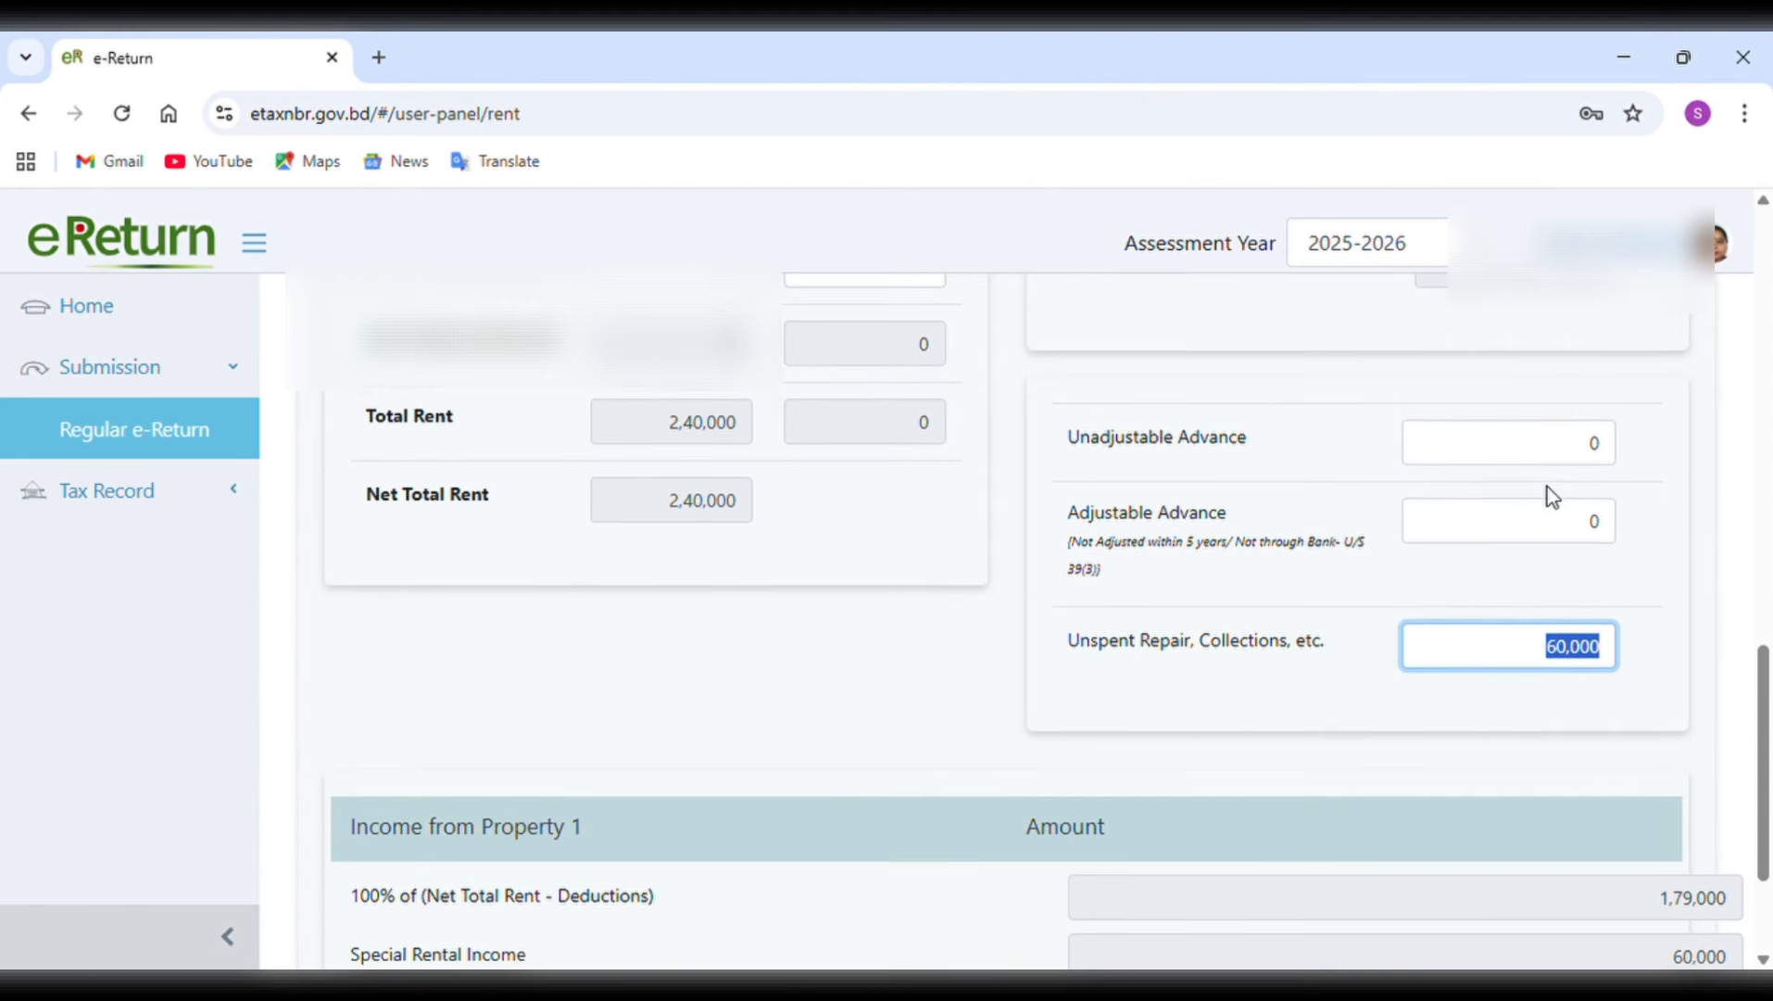
pyautogui.scroll(3, 1553, 496)
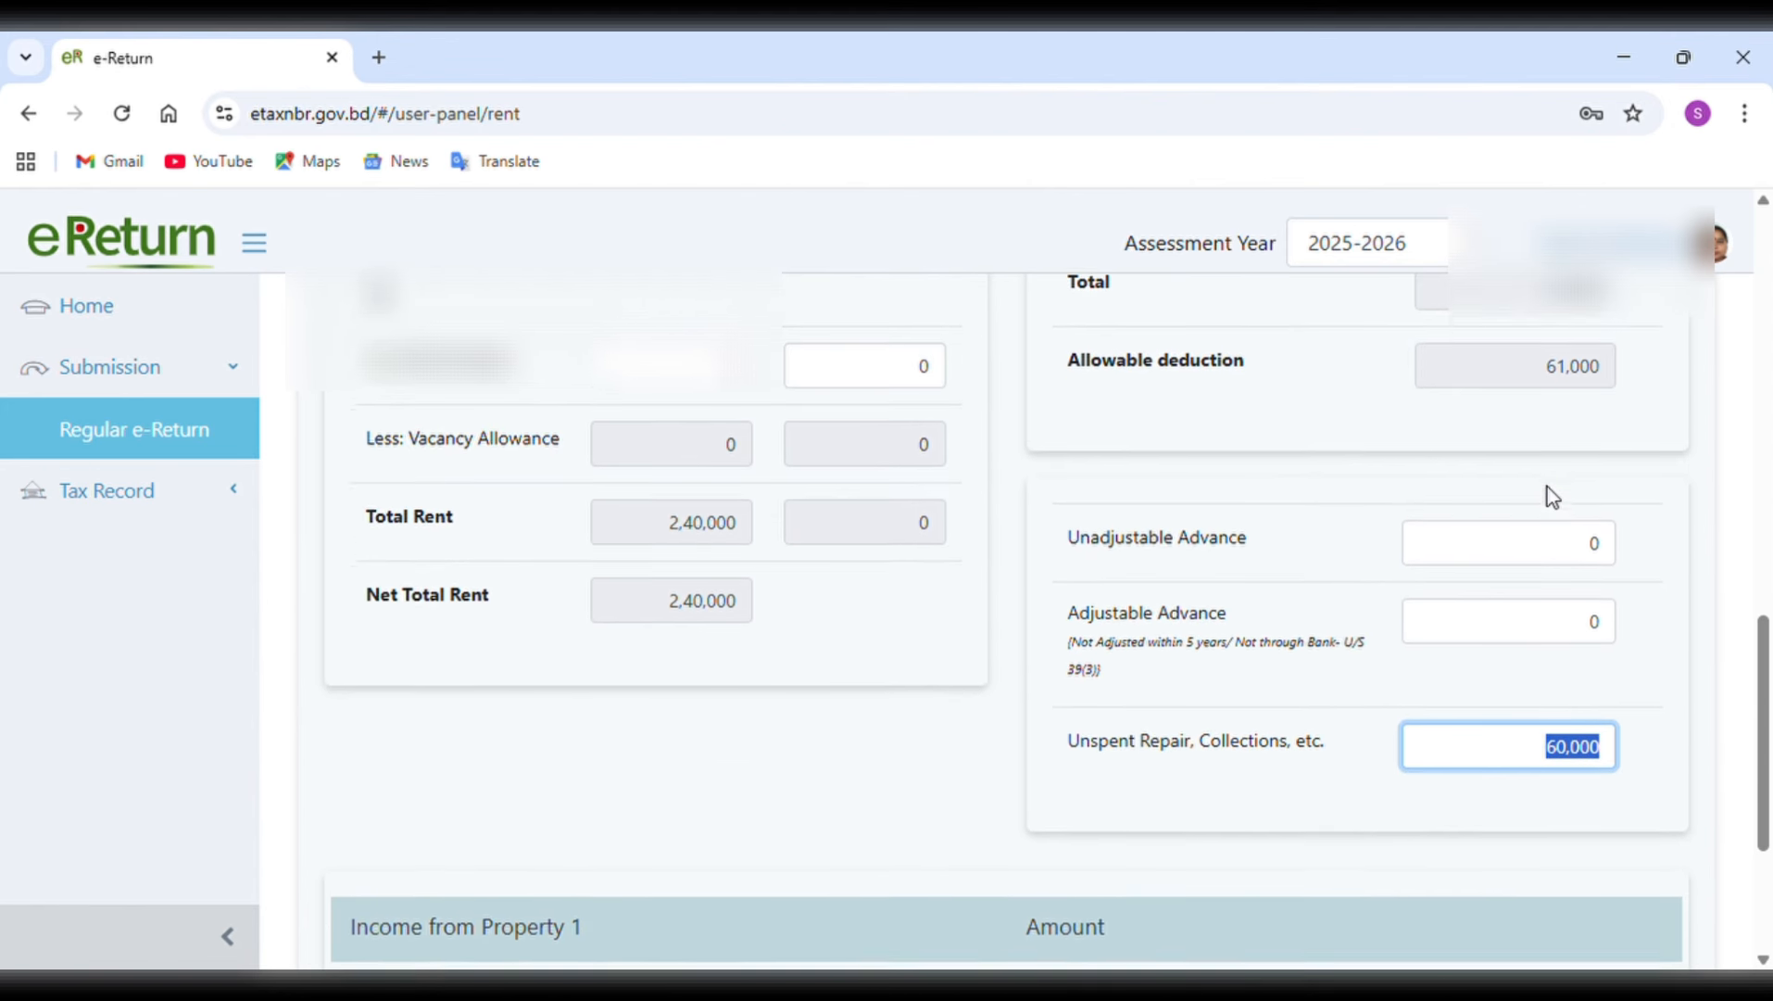
pyautogui.scroll(3, 1553, 496)
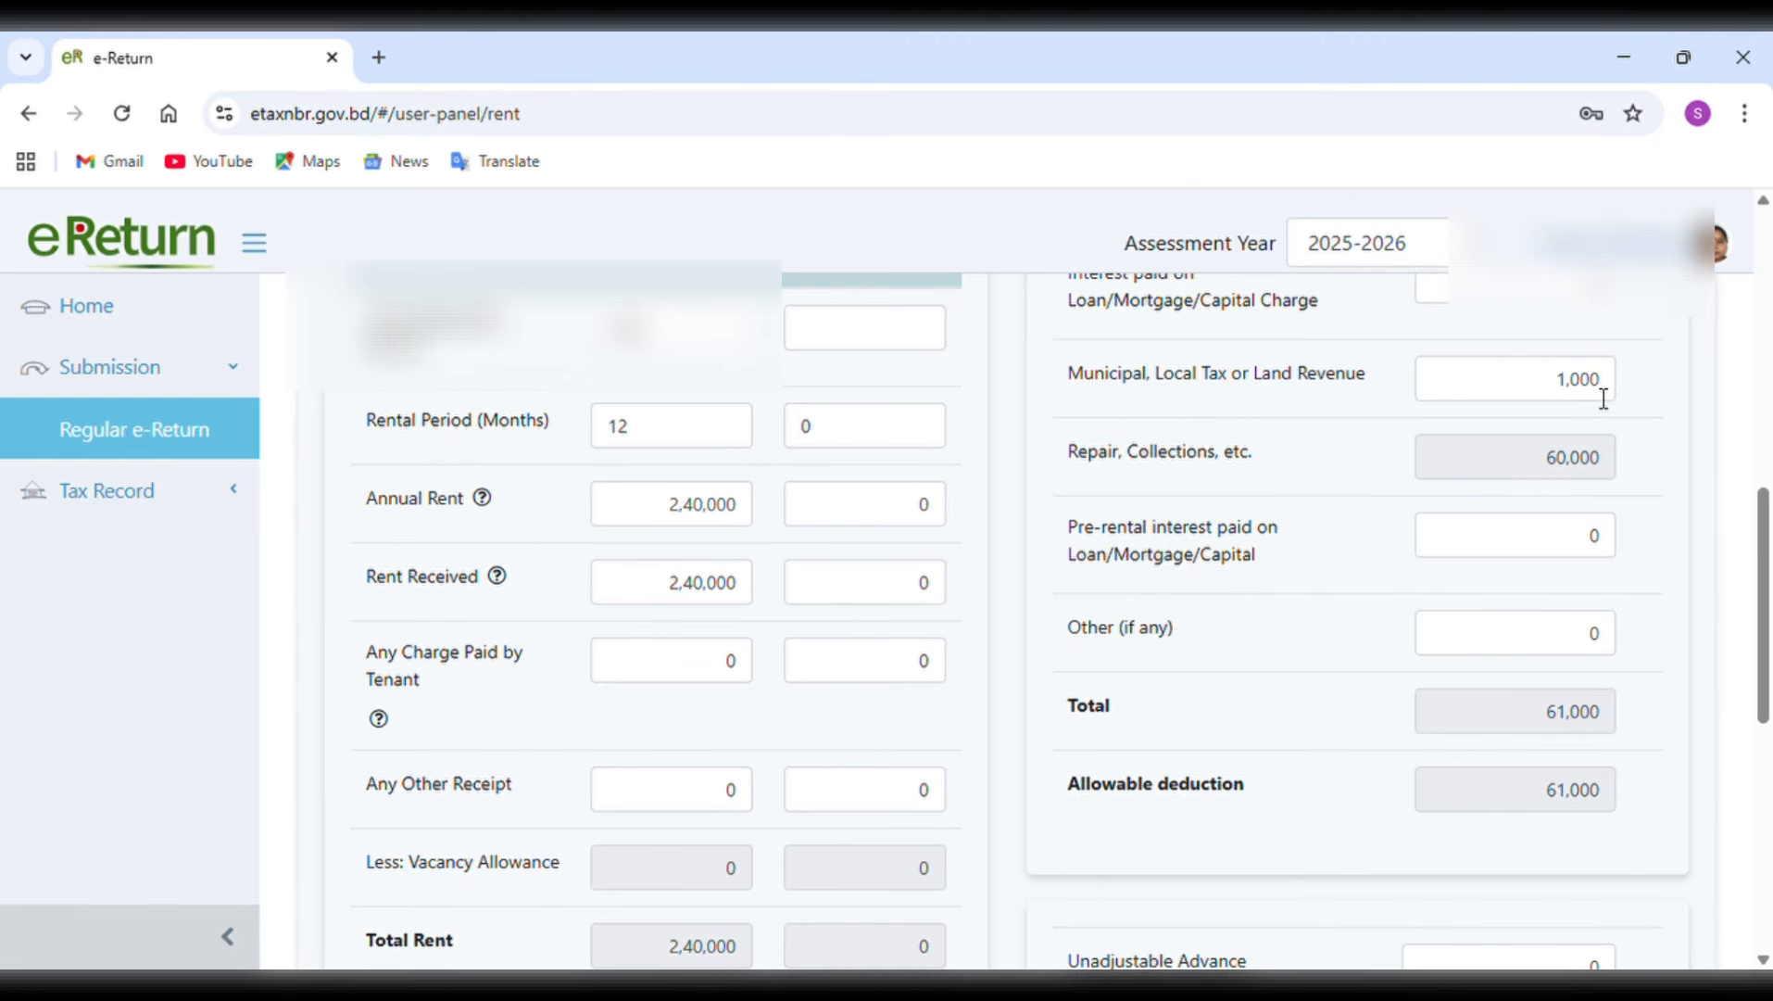
pyautogui.scroll(-4, 1606, 400)
pyautogui.scroll(-2, 1606, 399)
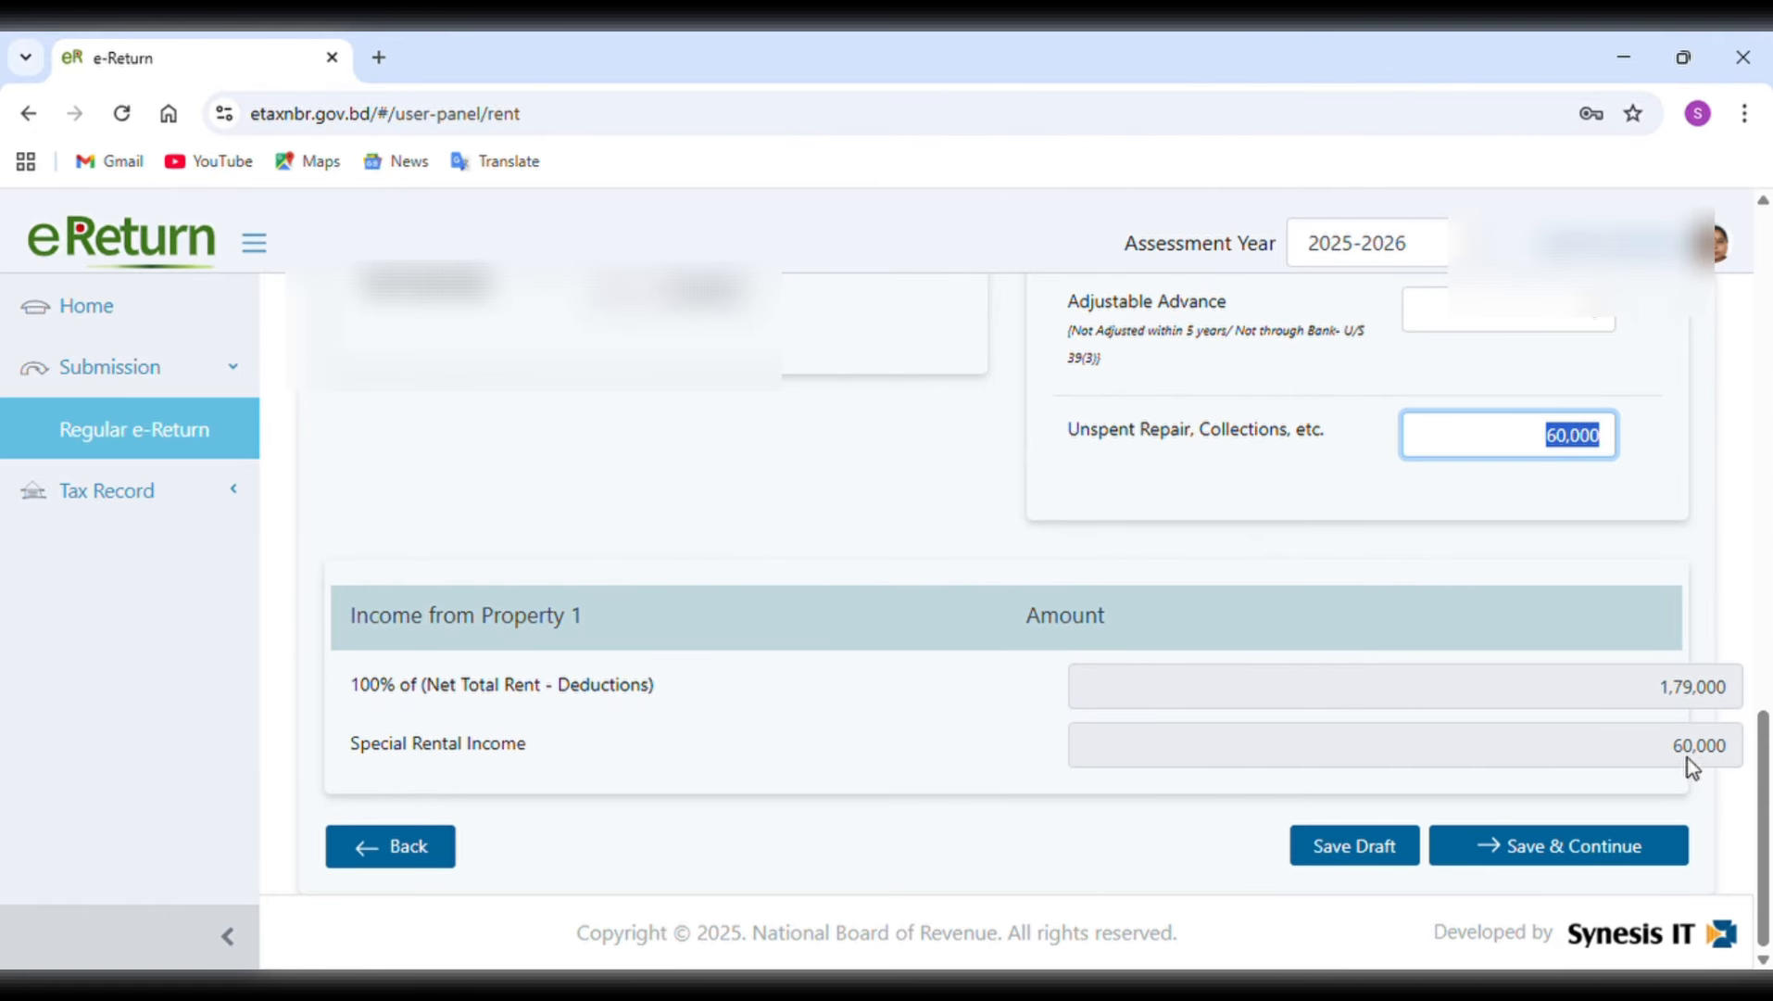
# Set Property 1's commercial area rented out to 0 sq. ft. and save the rent details to continue.
pyautogui.click(1619, 449)
pyautogui.click(1600, 857)
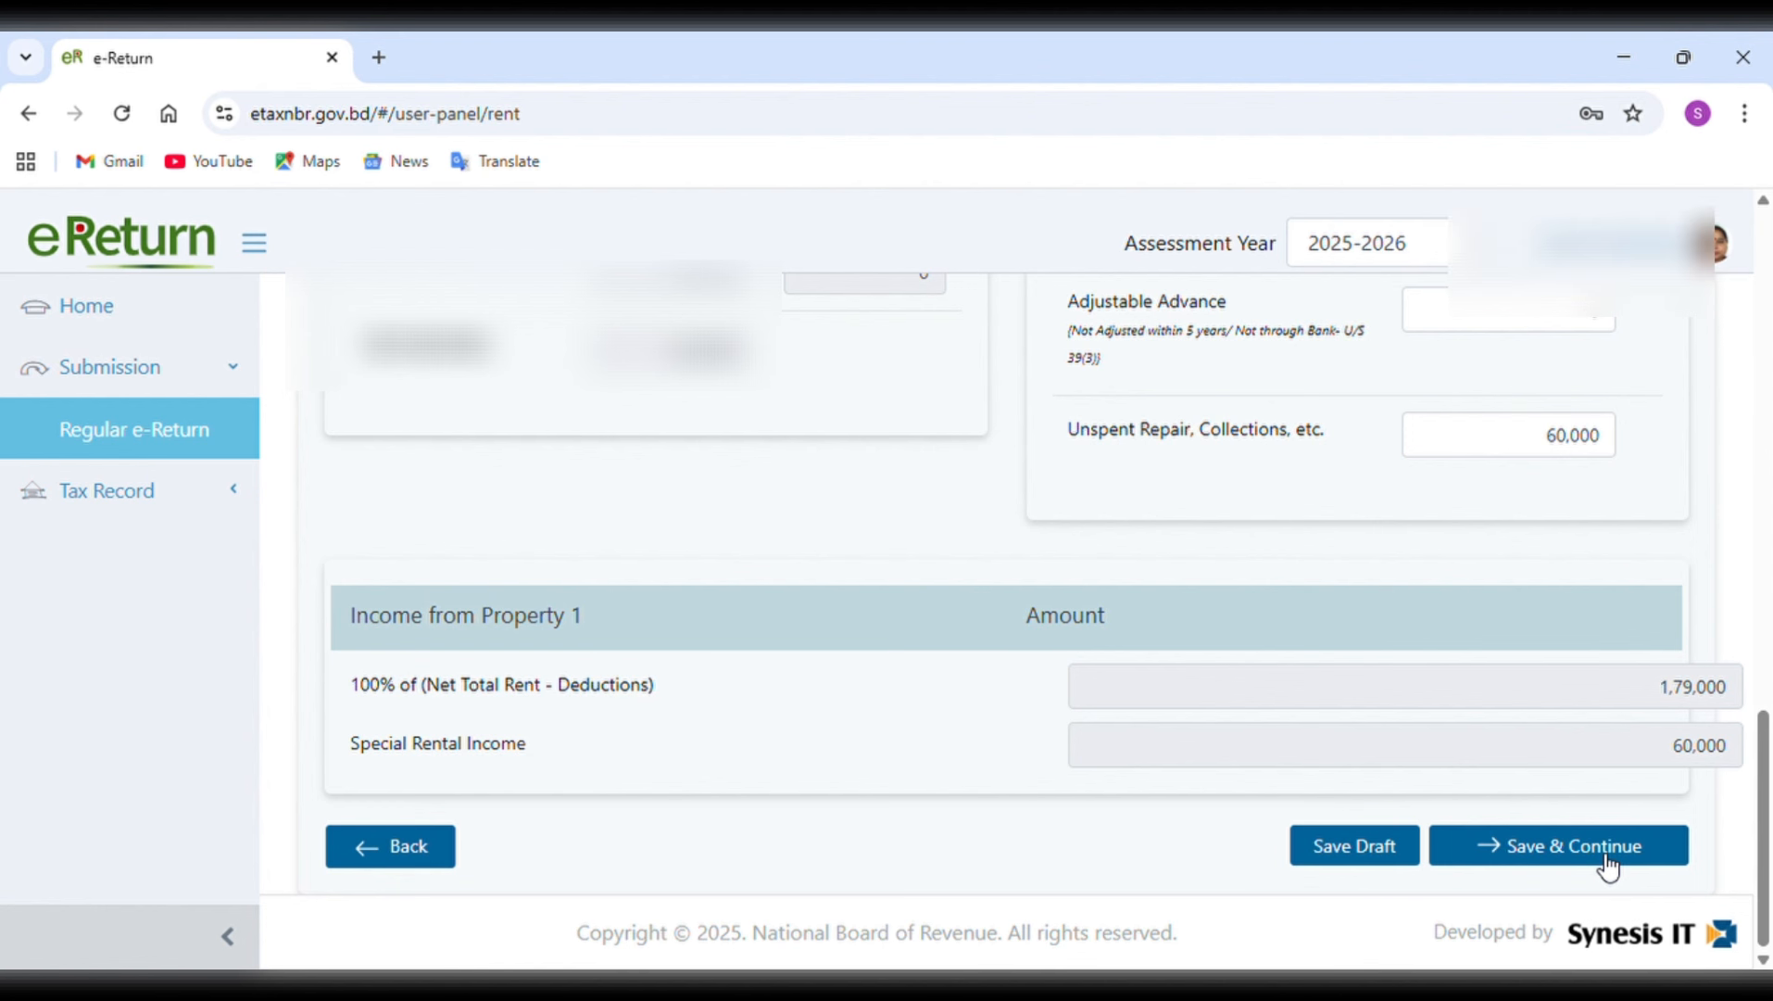
pyautogui.scroll(5, 1626, 574)
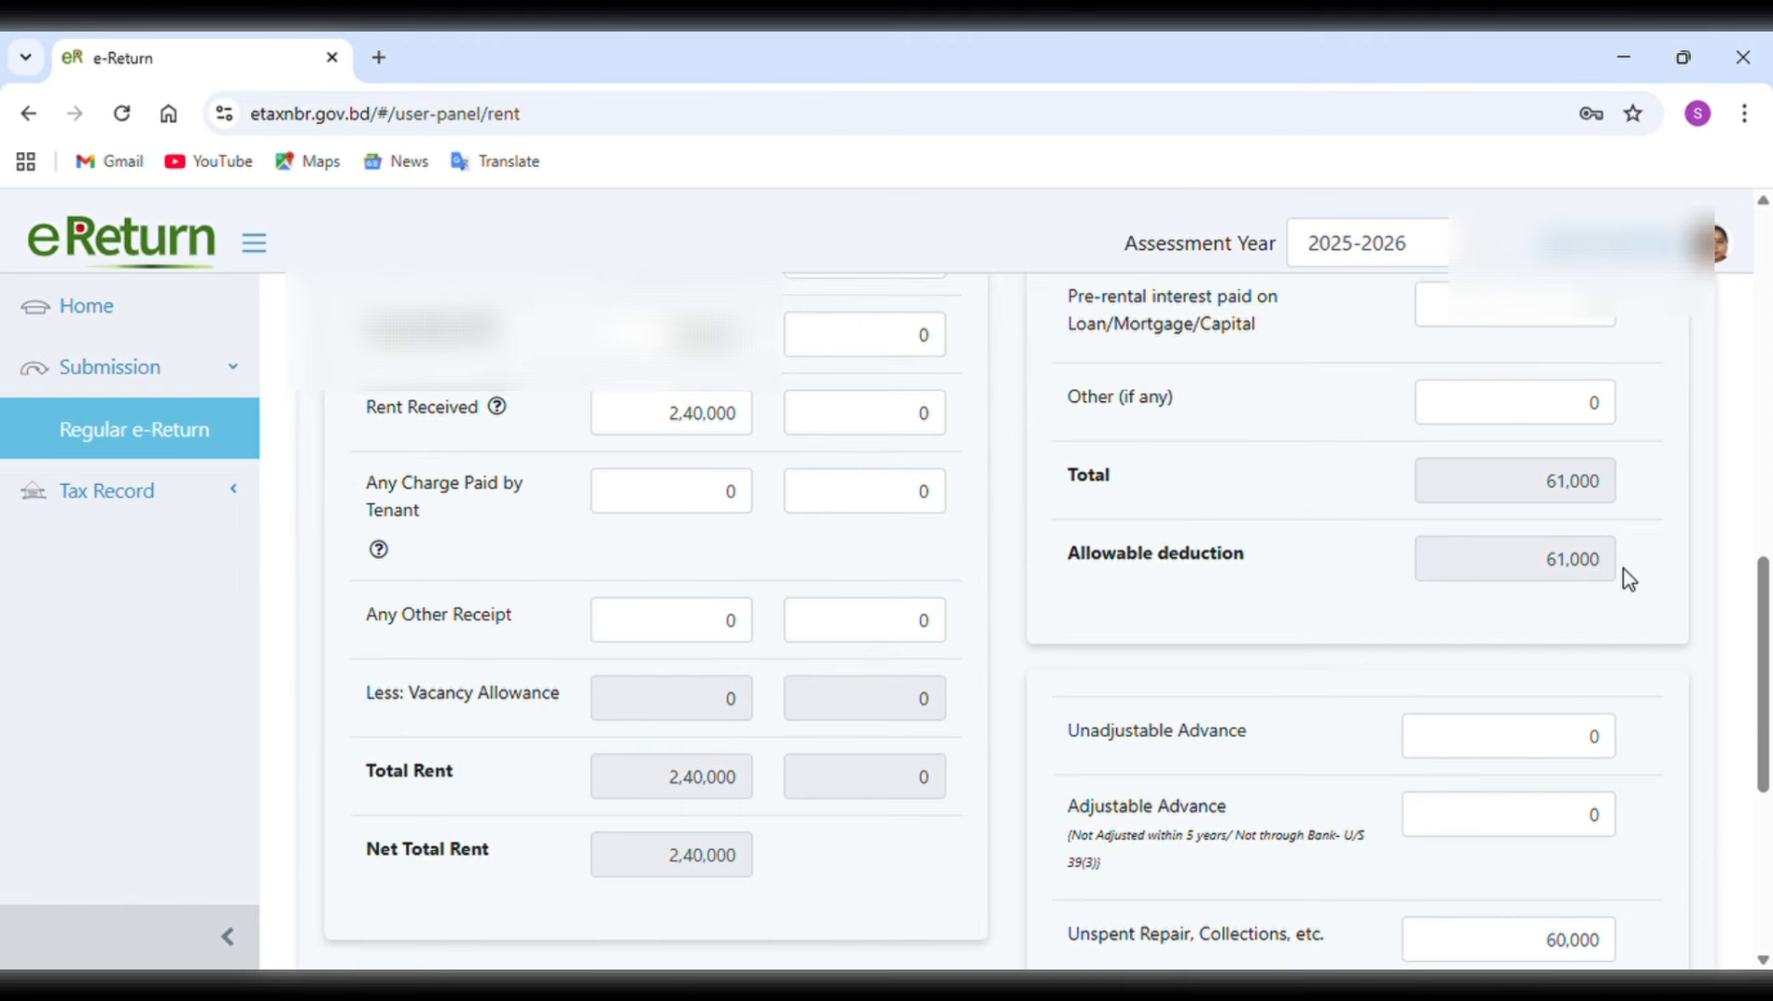
pyautogui.scroll(4, 1629, 579)
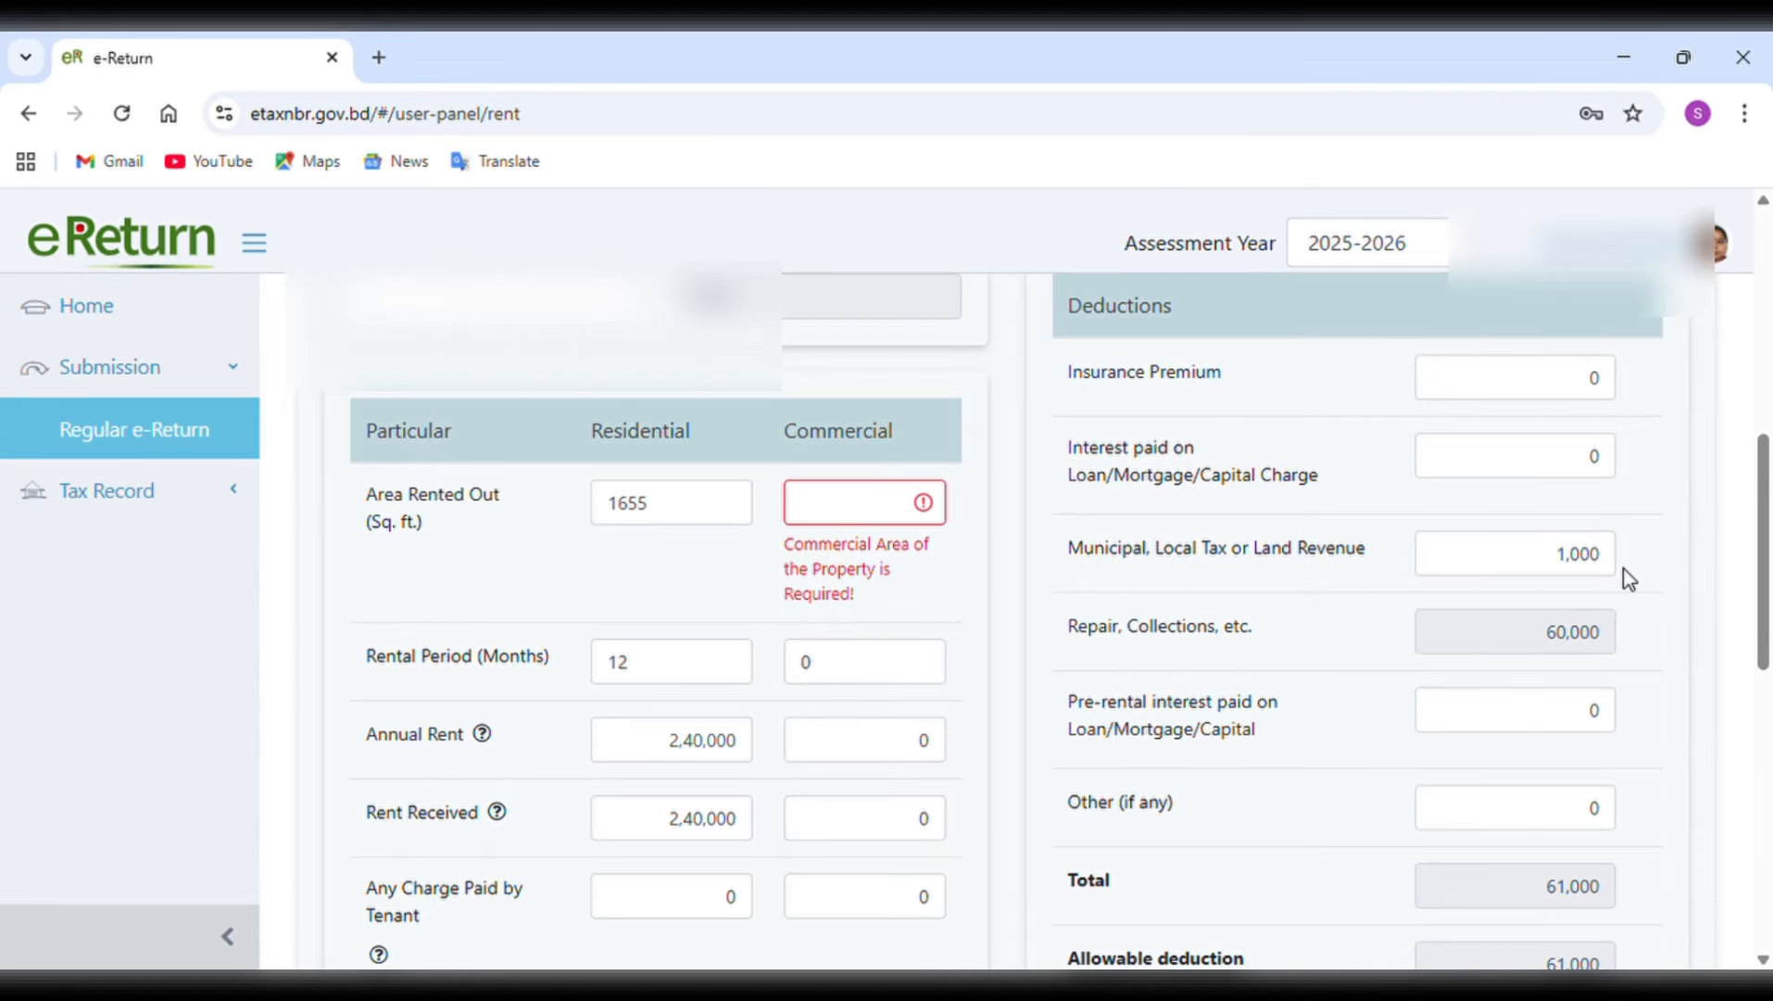
pyautogui.click(877, 517)
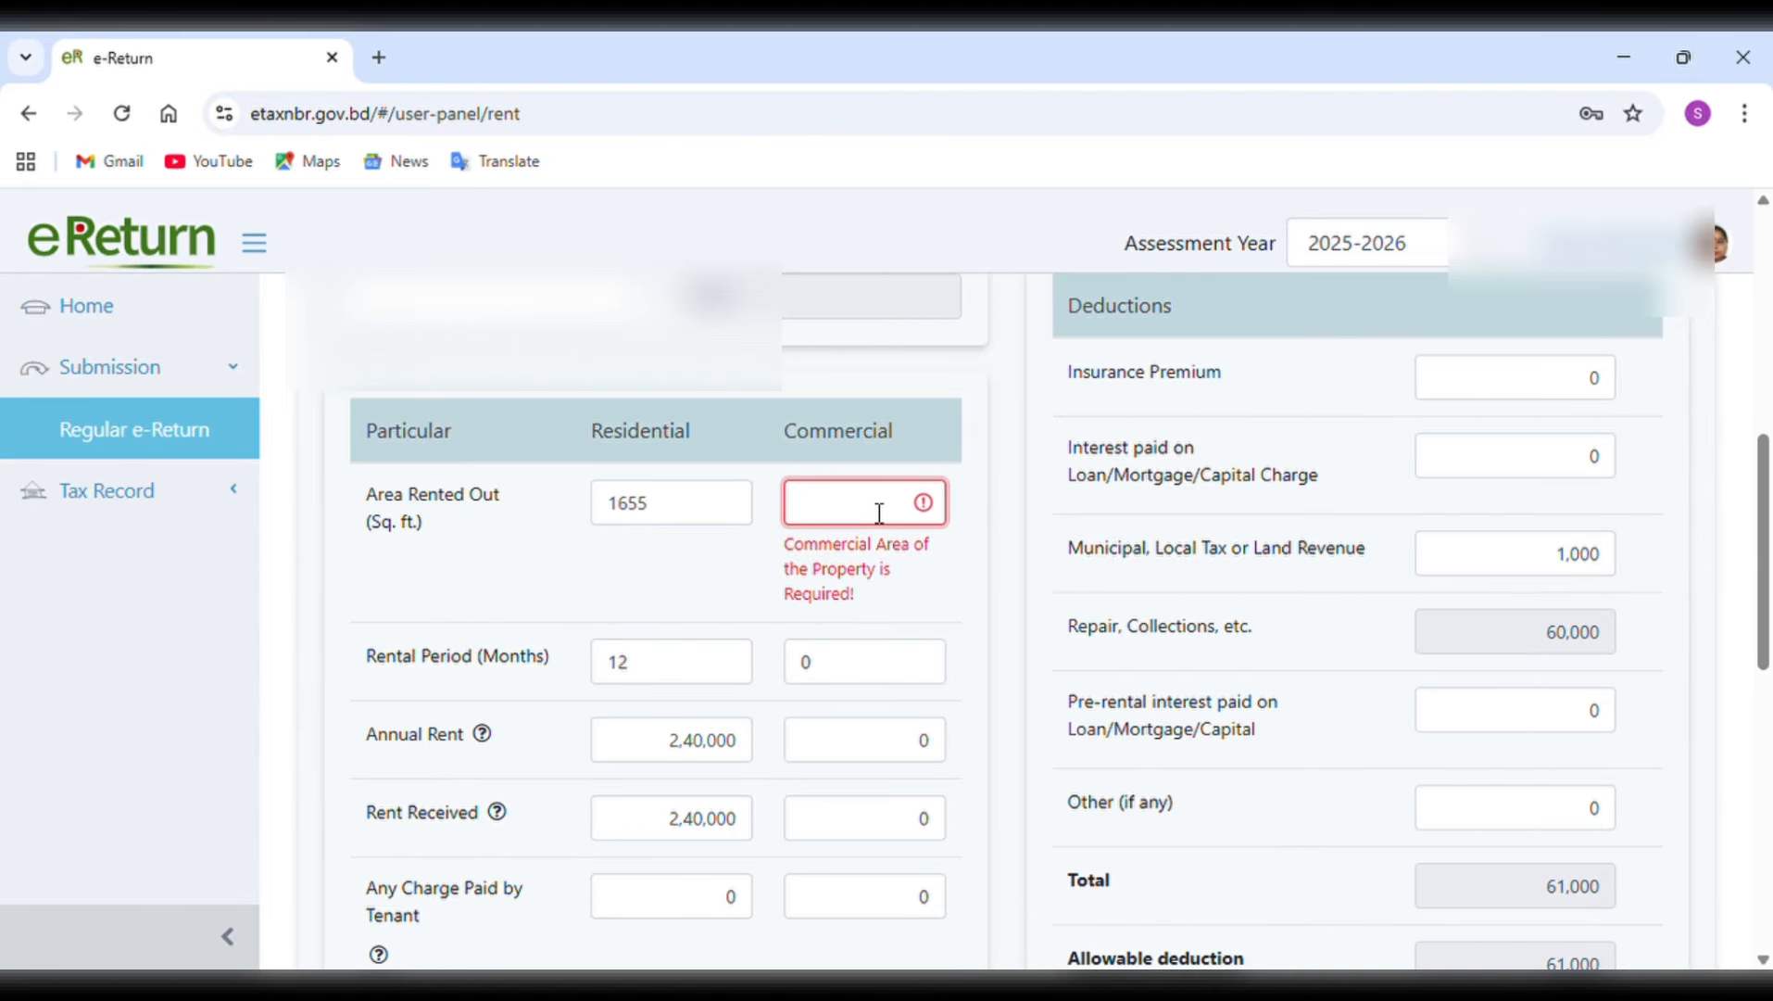
pyautogui.write('0')
pyautogui.scroll(-9, 877, 513)
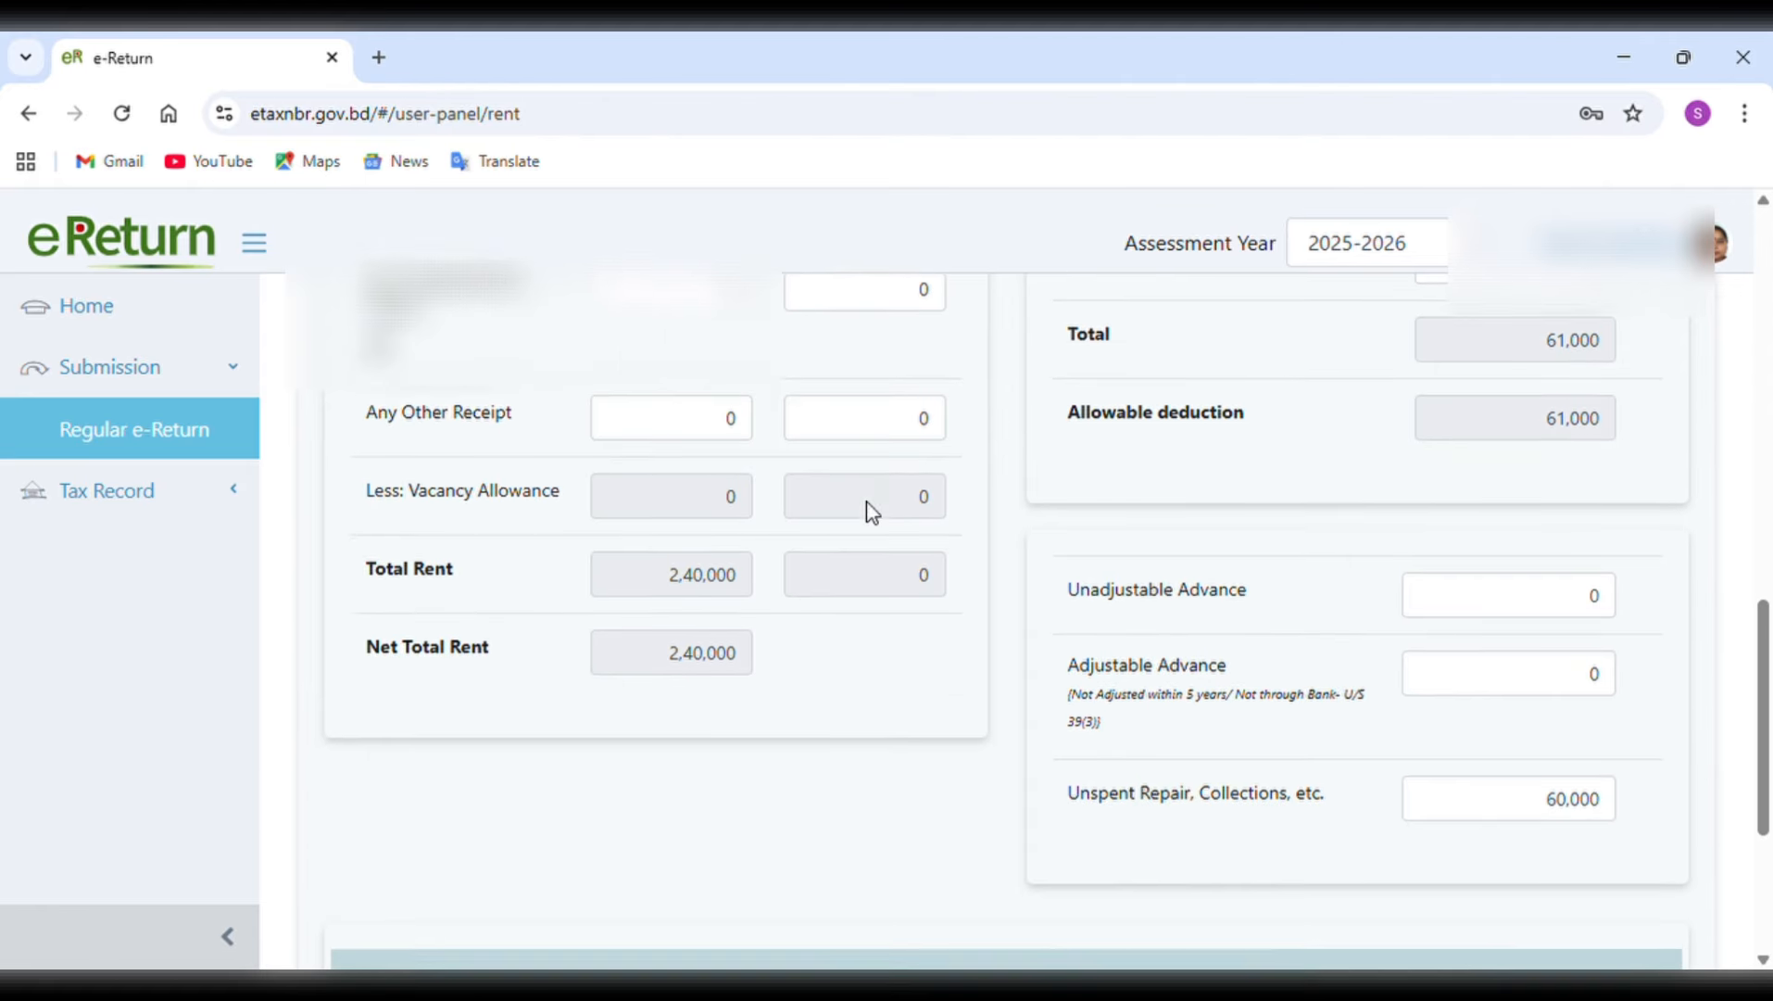
pyautogui.scroll(-2, 873, 513)
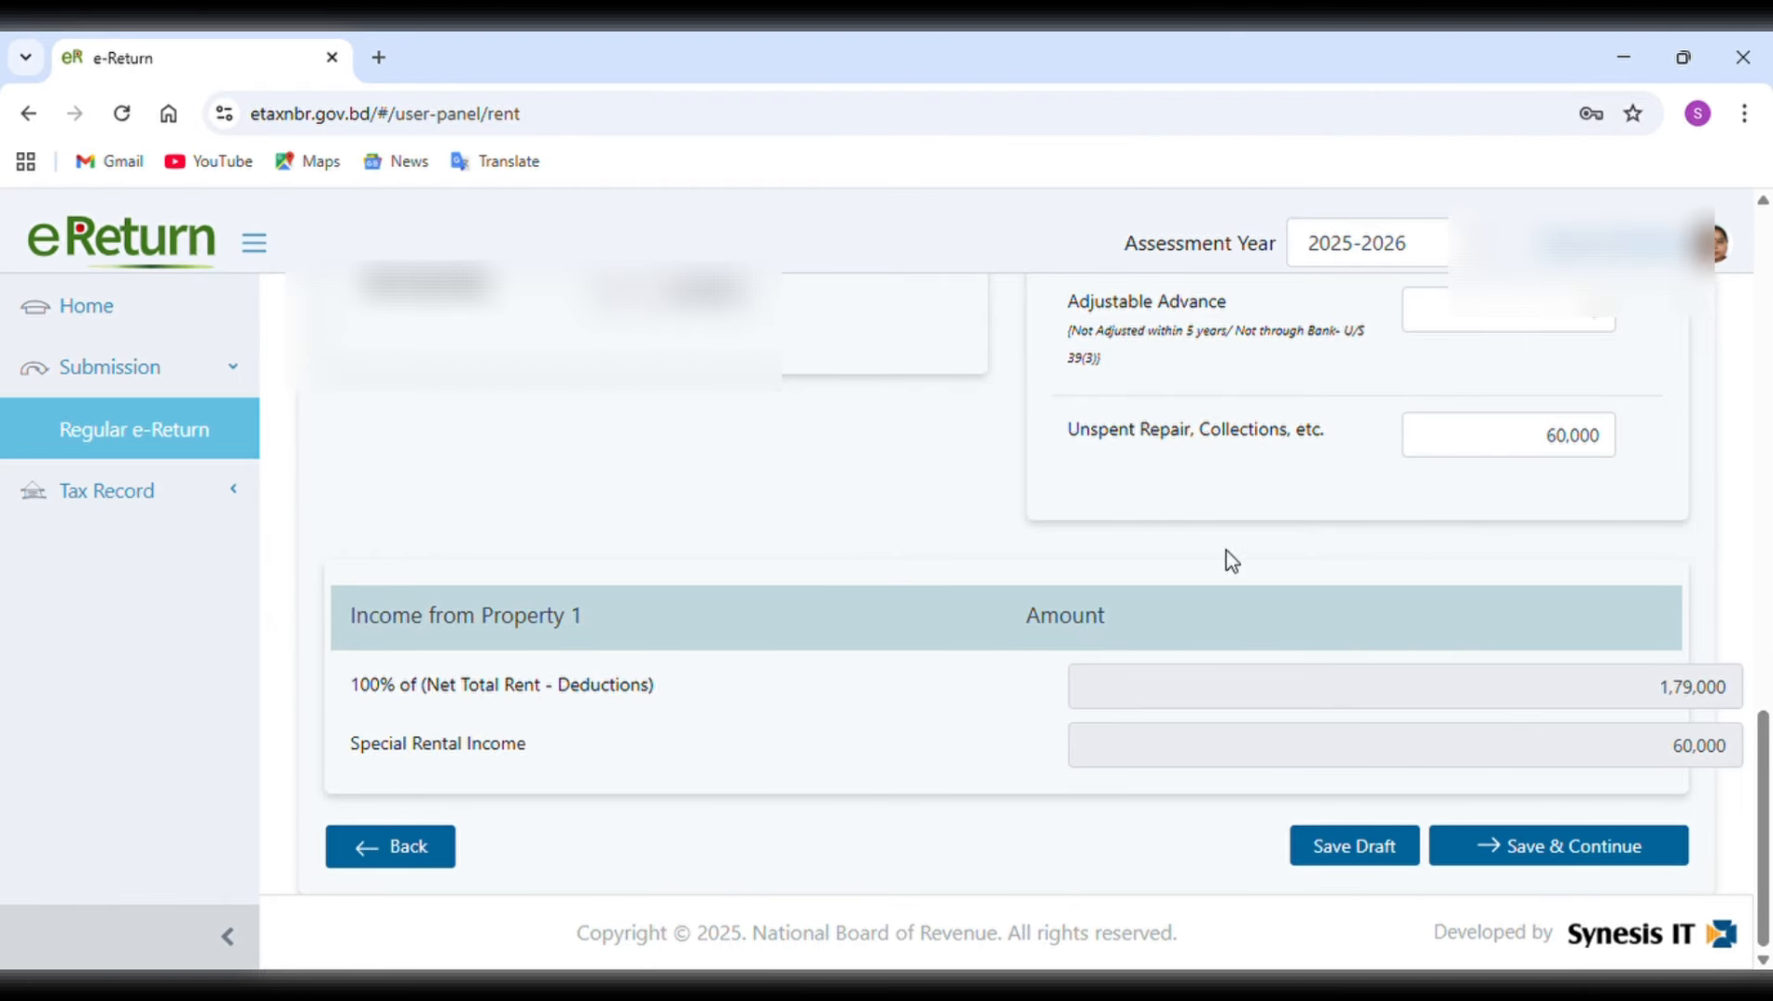
pyautogui.click(1610, 869)
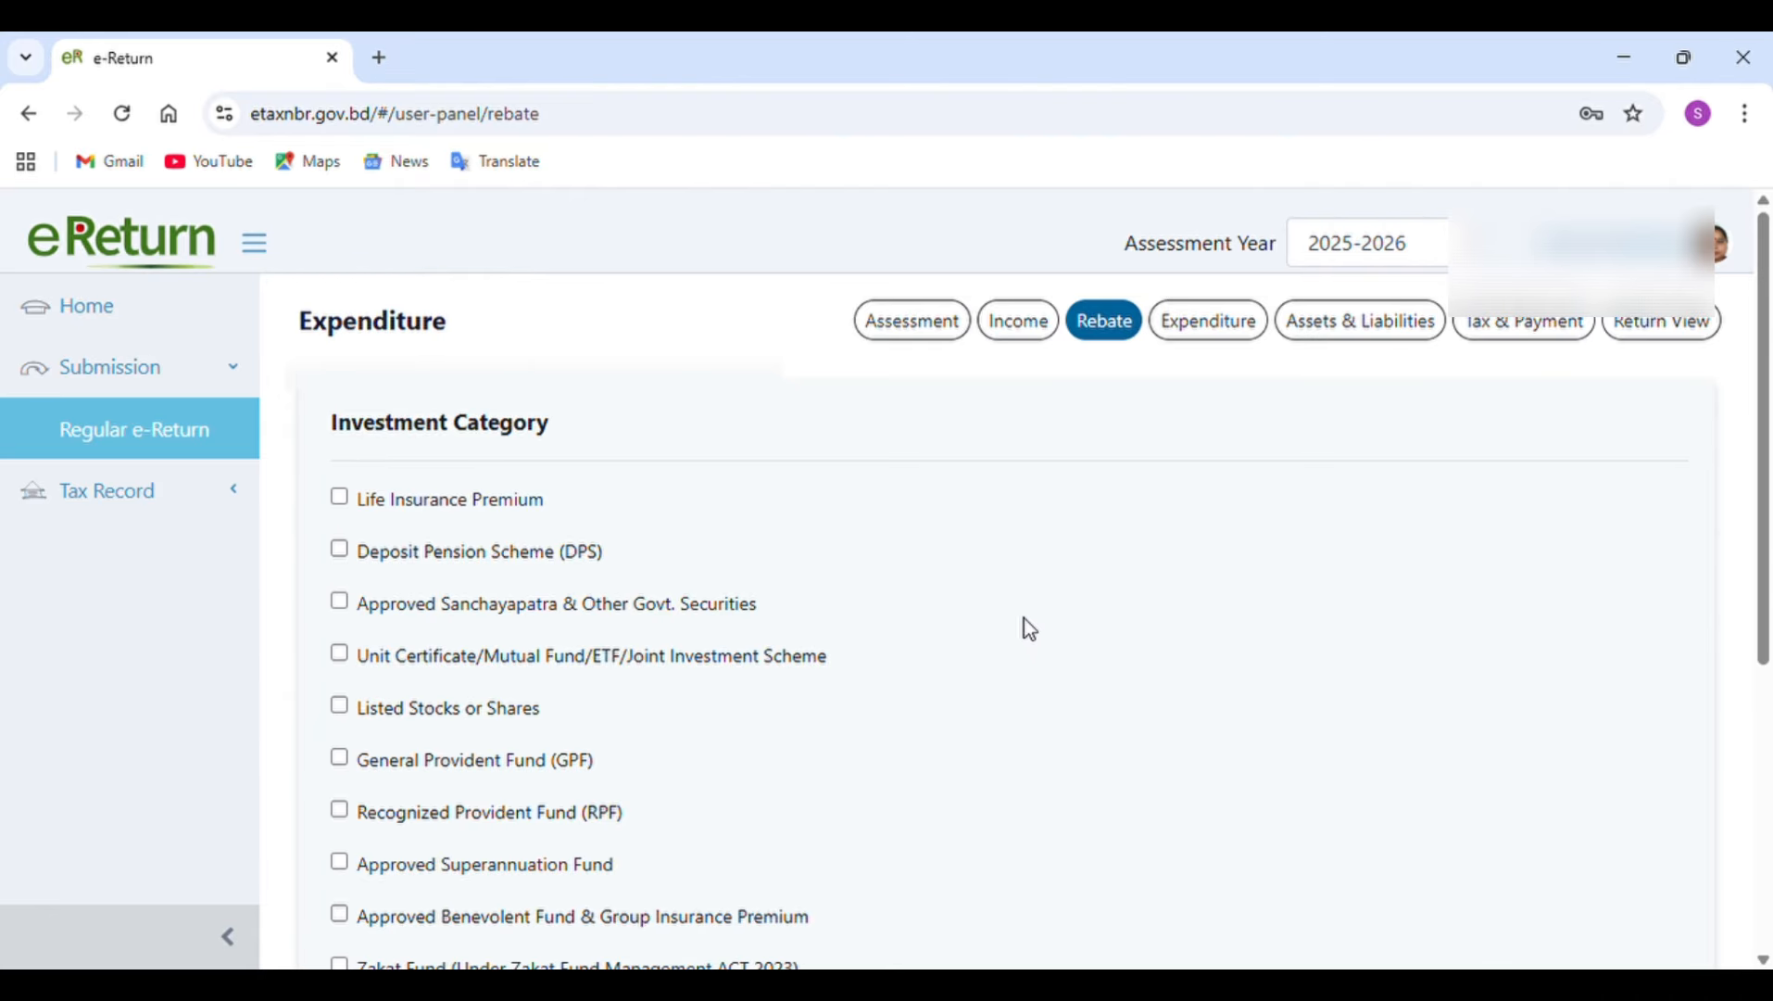
# Select Approved Sanchayapatra & Other Govt. Securities as a rebate investment category and try to sync its values from the income section.
pyautogui.scroll(-1, 1024, 618)
pyautogui.scroll(-1, 1024, 618)
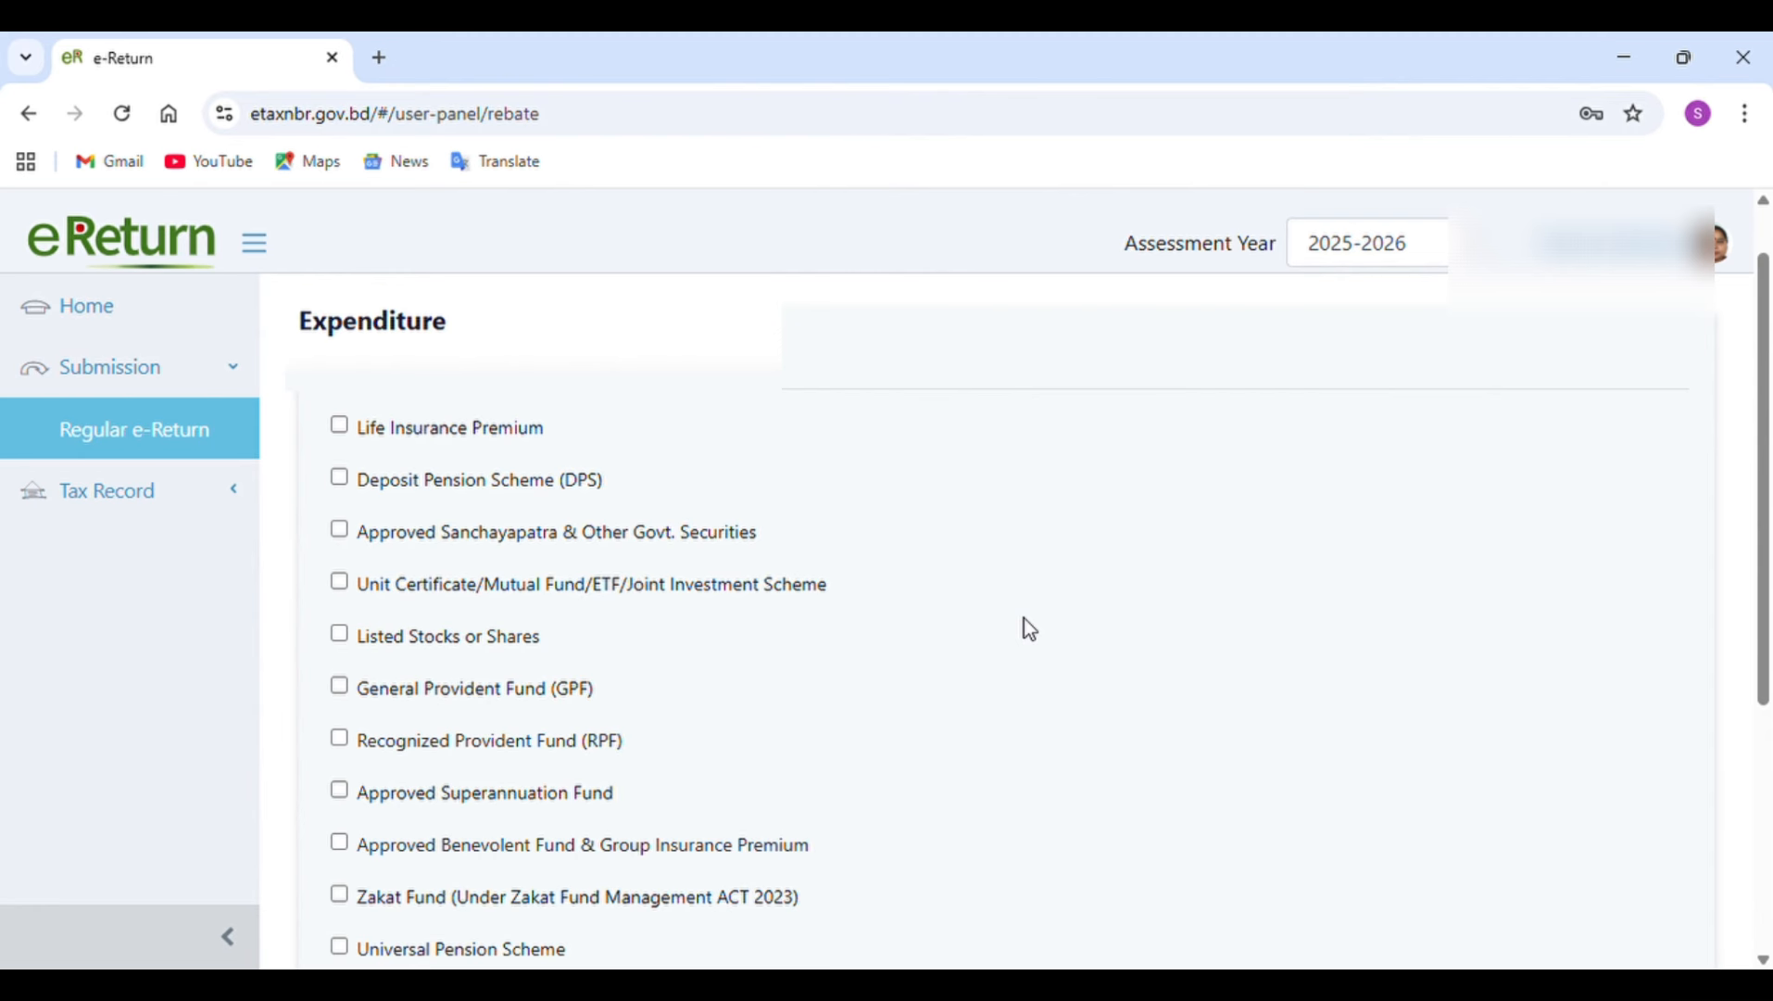
pyautogui.click(341, 540)
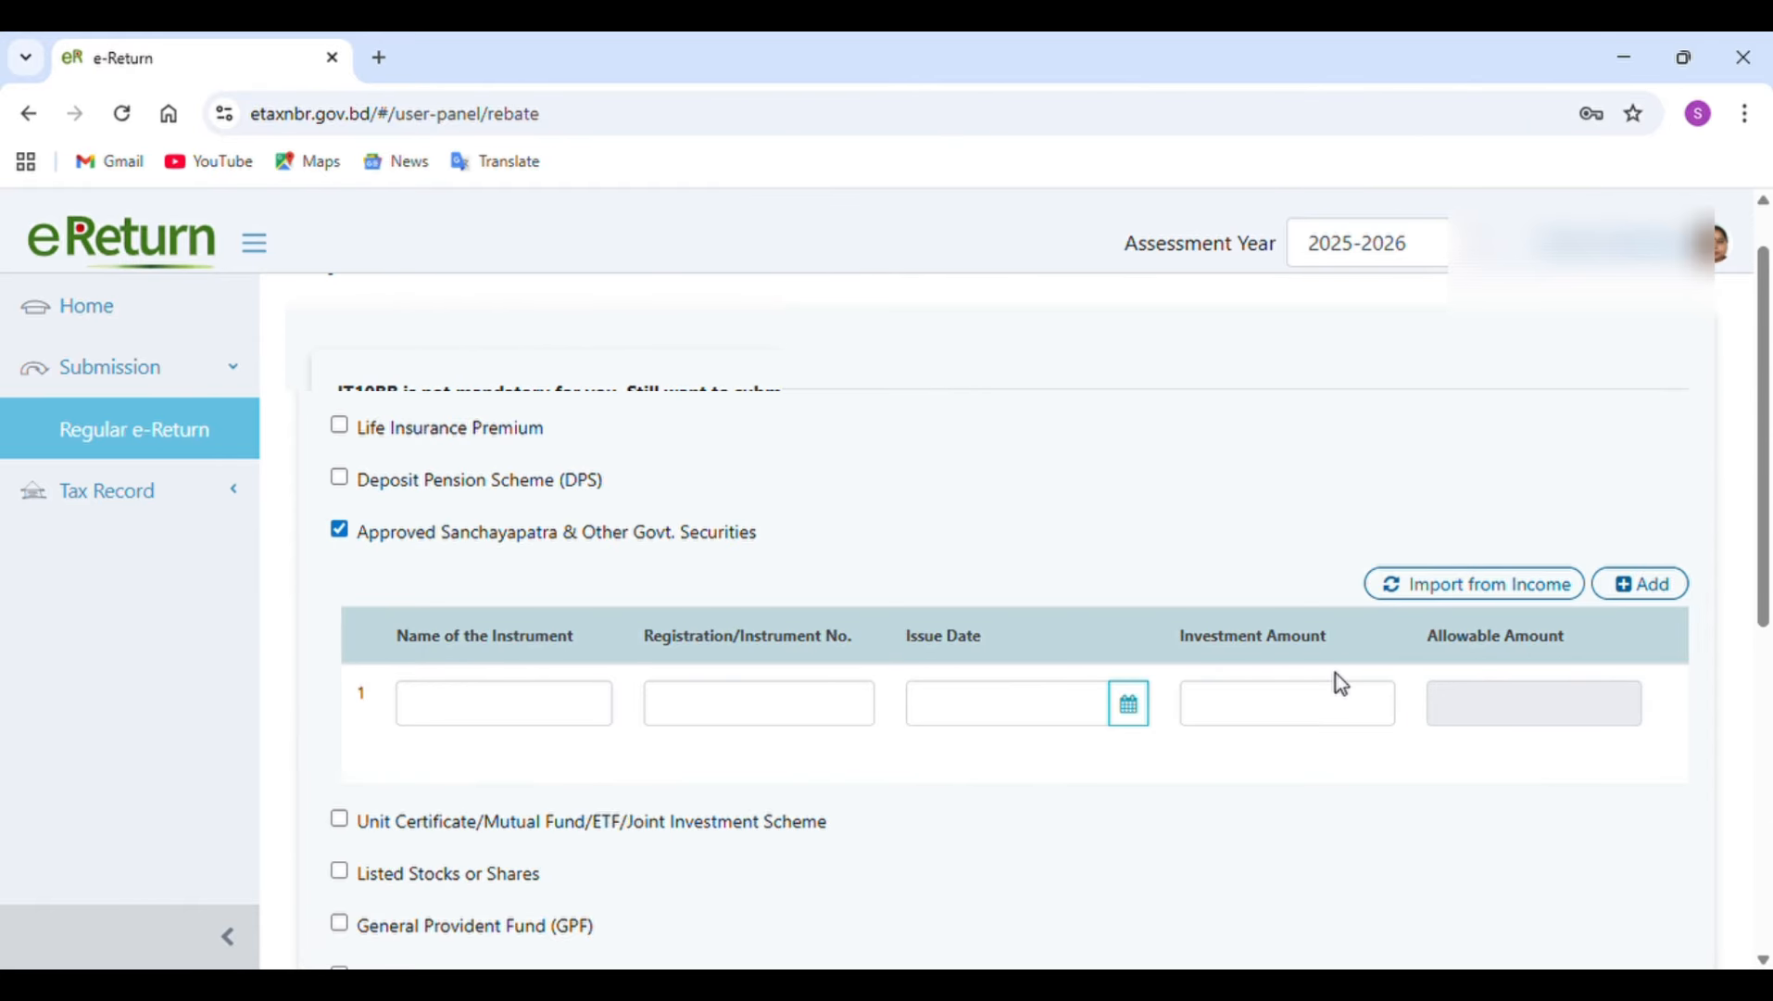
pyautogui.click(1431, 590)
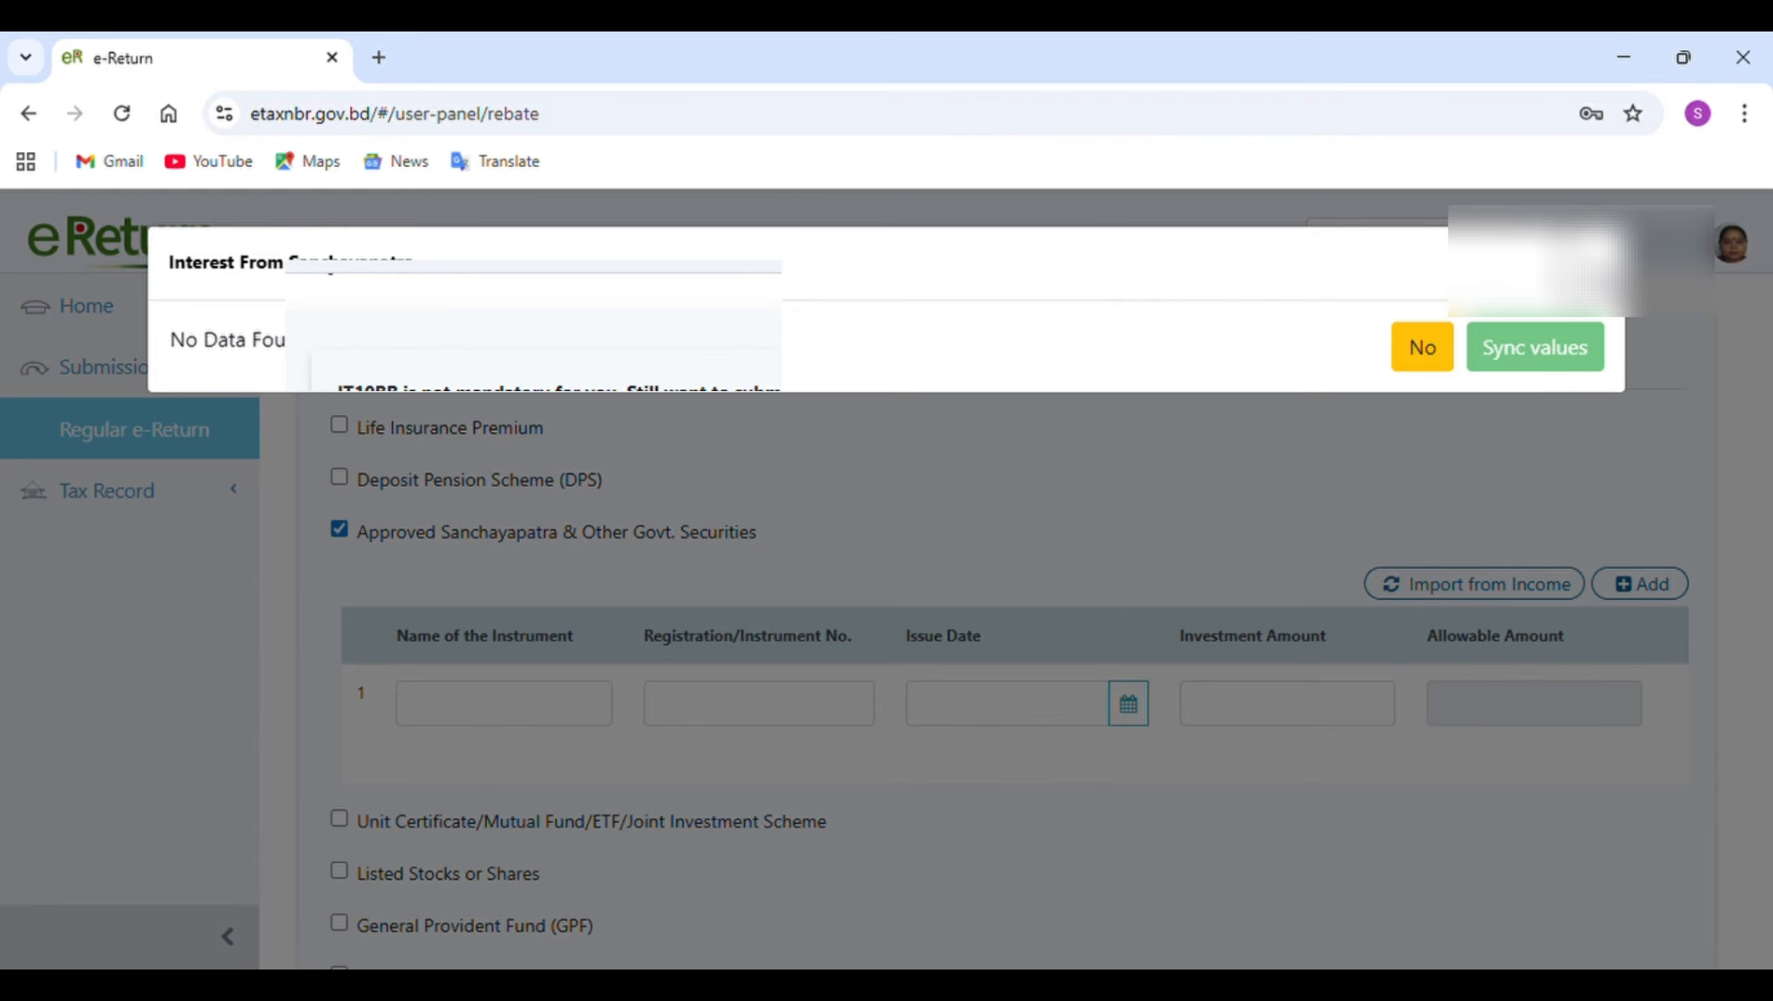
pyautogui.click(1535, 347)
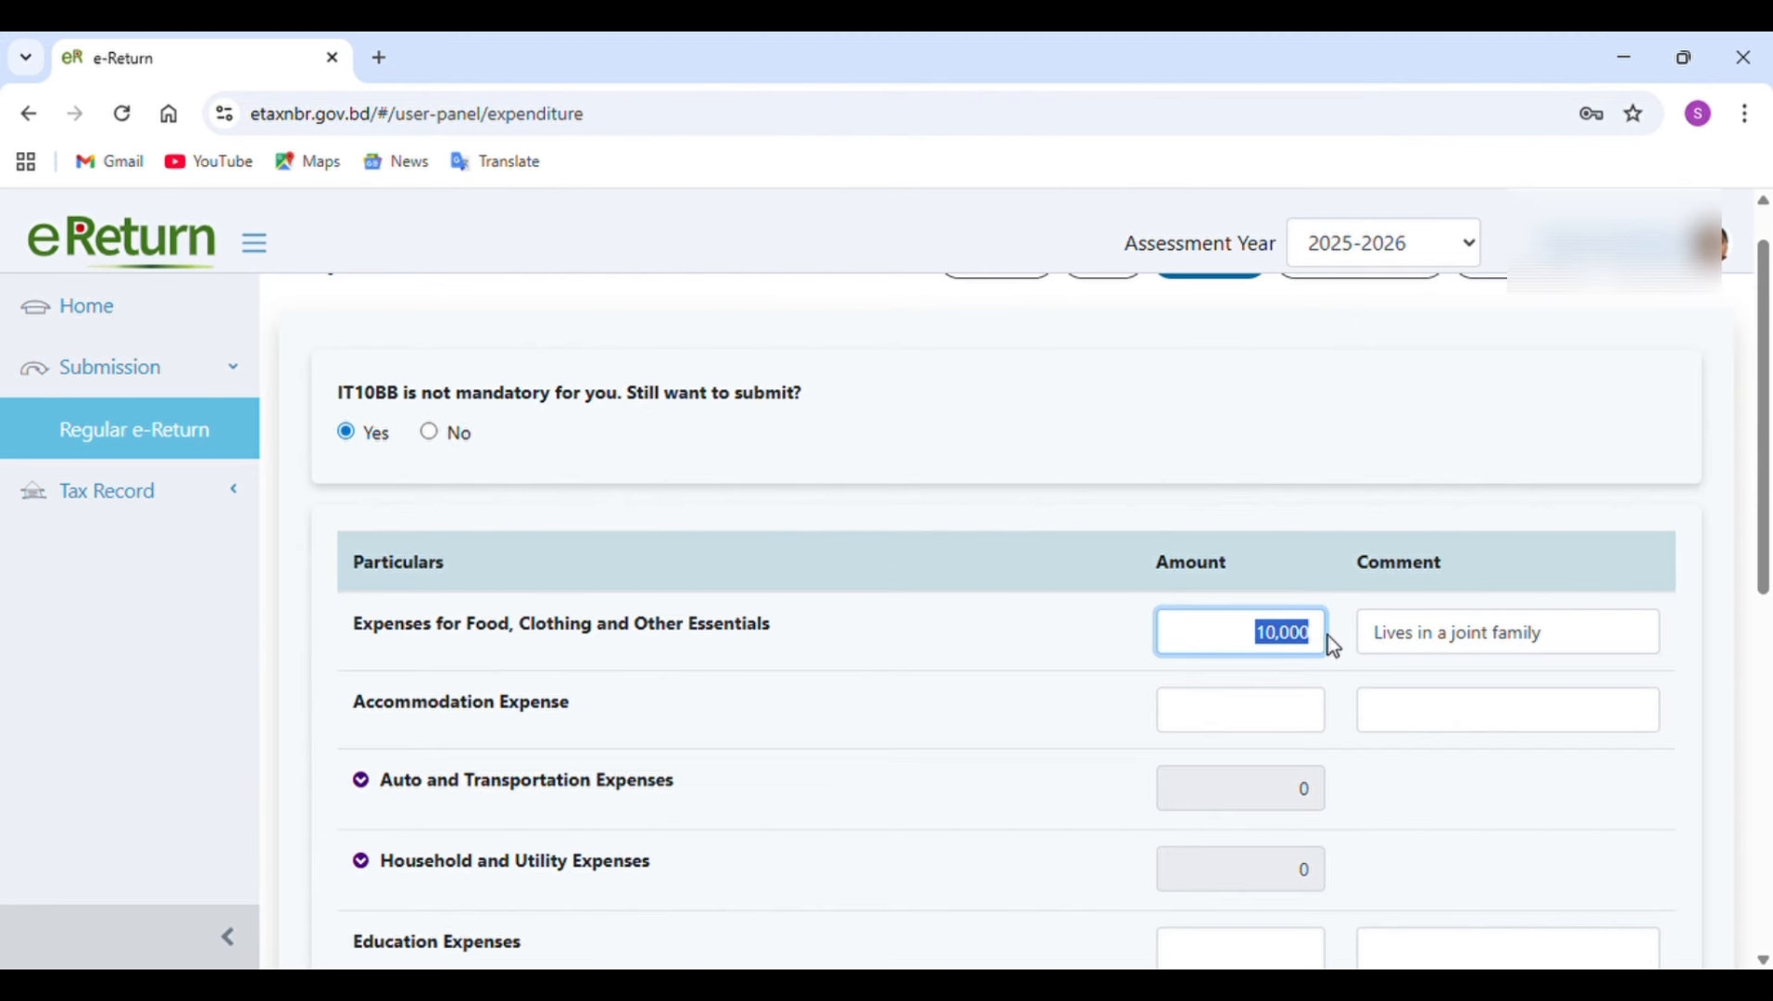
# Examine the food, clothing and other essentials expense, its comment, and the remaining expenditure rows and totals.
pyautogui.scroll(-1, 1328, 635)
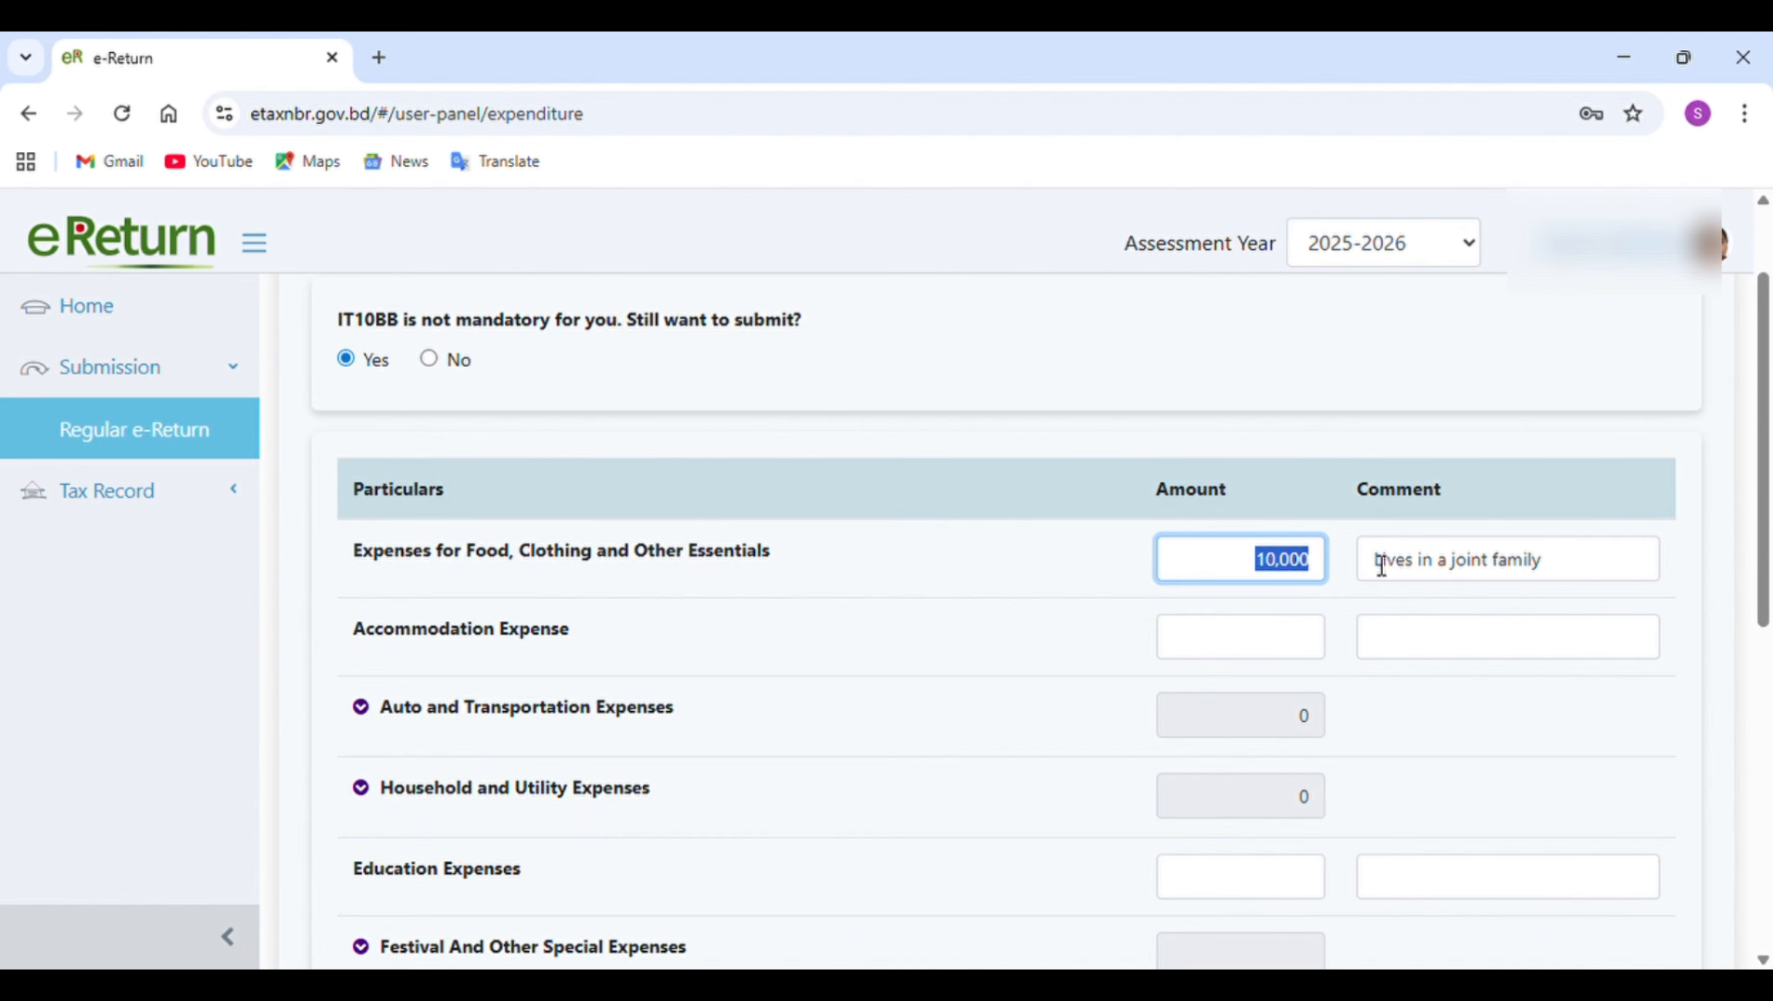
pyautogui.moveTo(1386, 567); pyautogui.dragTo(1599, 554)
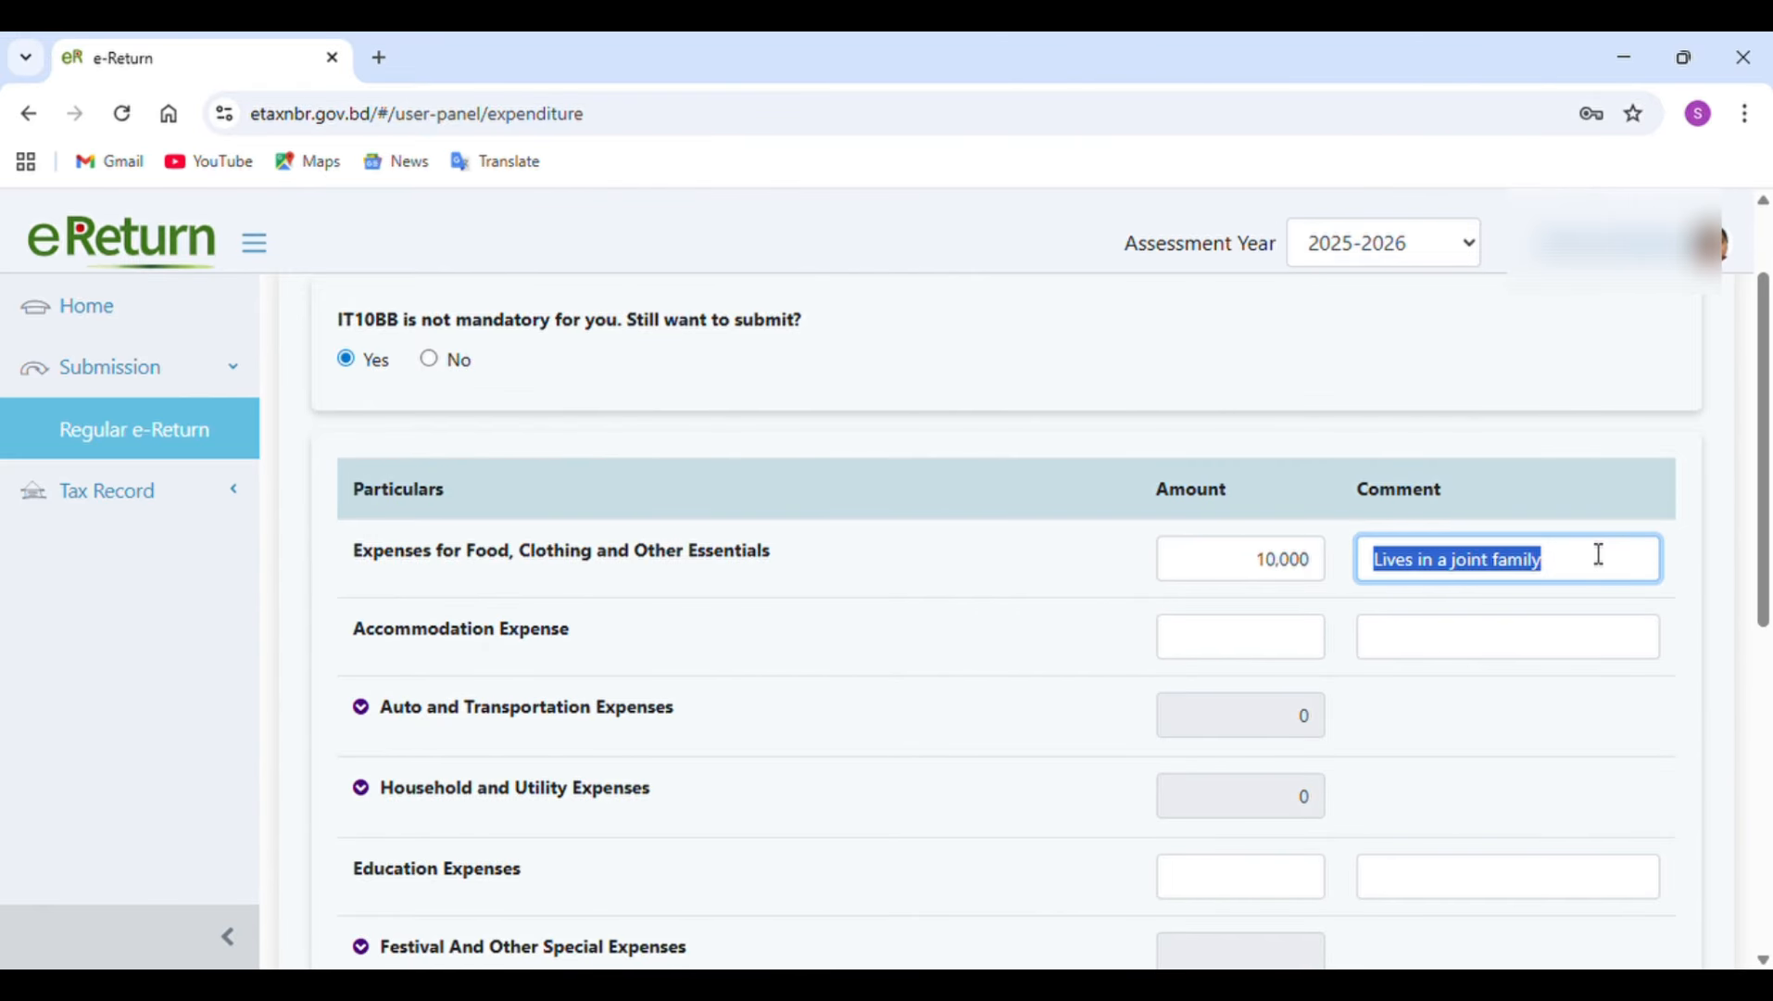
pyautogui.scroll(-1, 1599, 555)
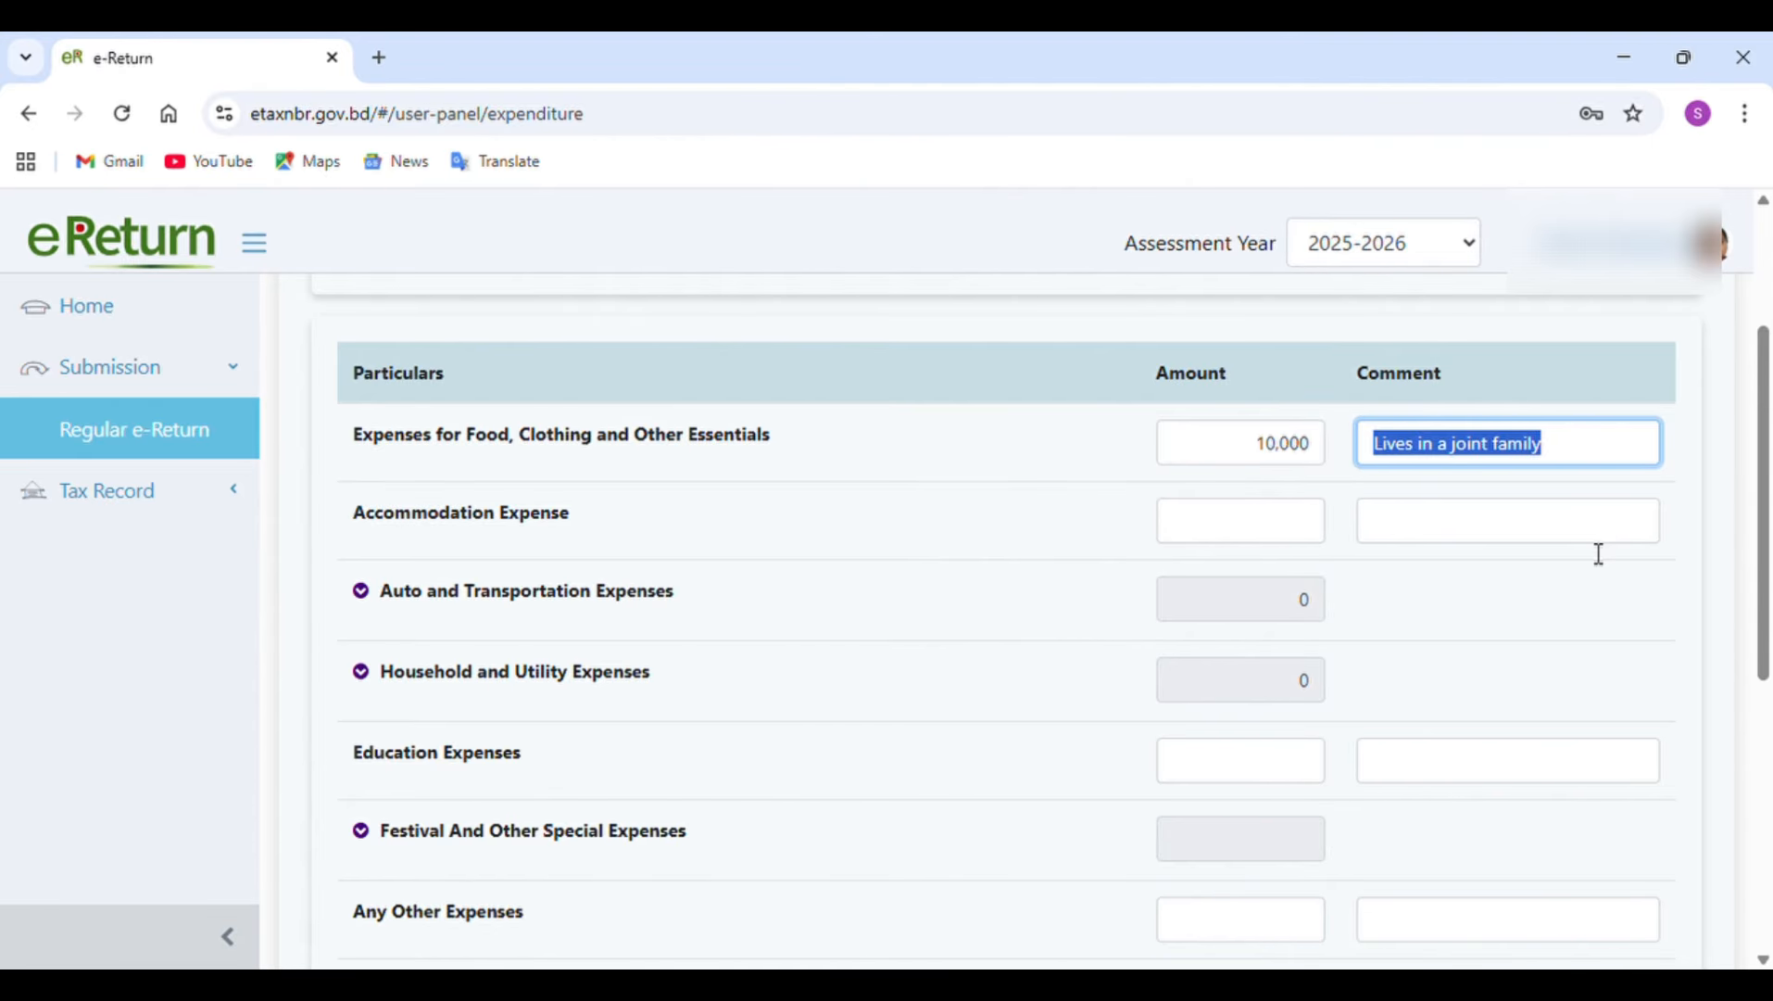
pyautogui.scroll(-6, 1598, 554)
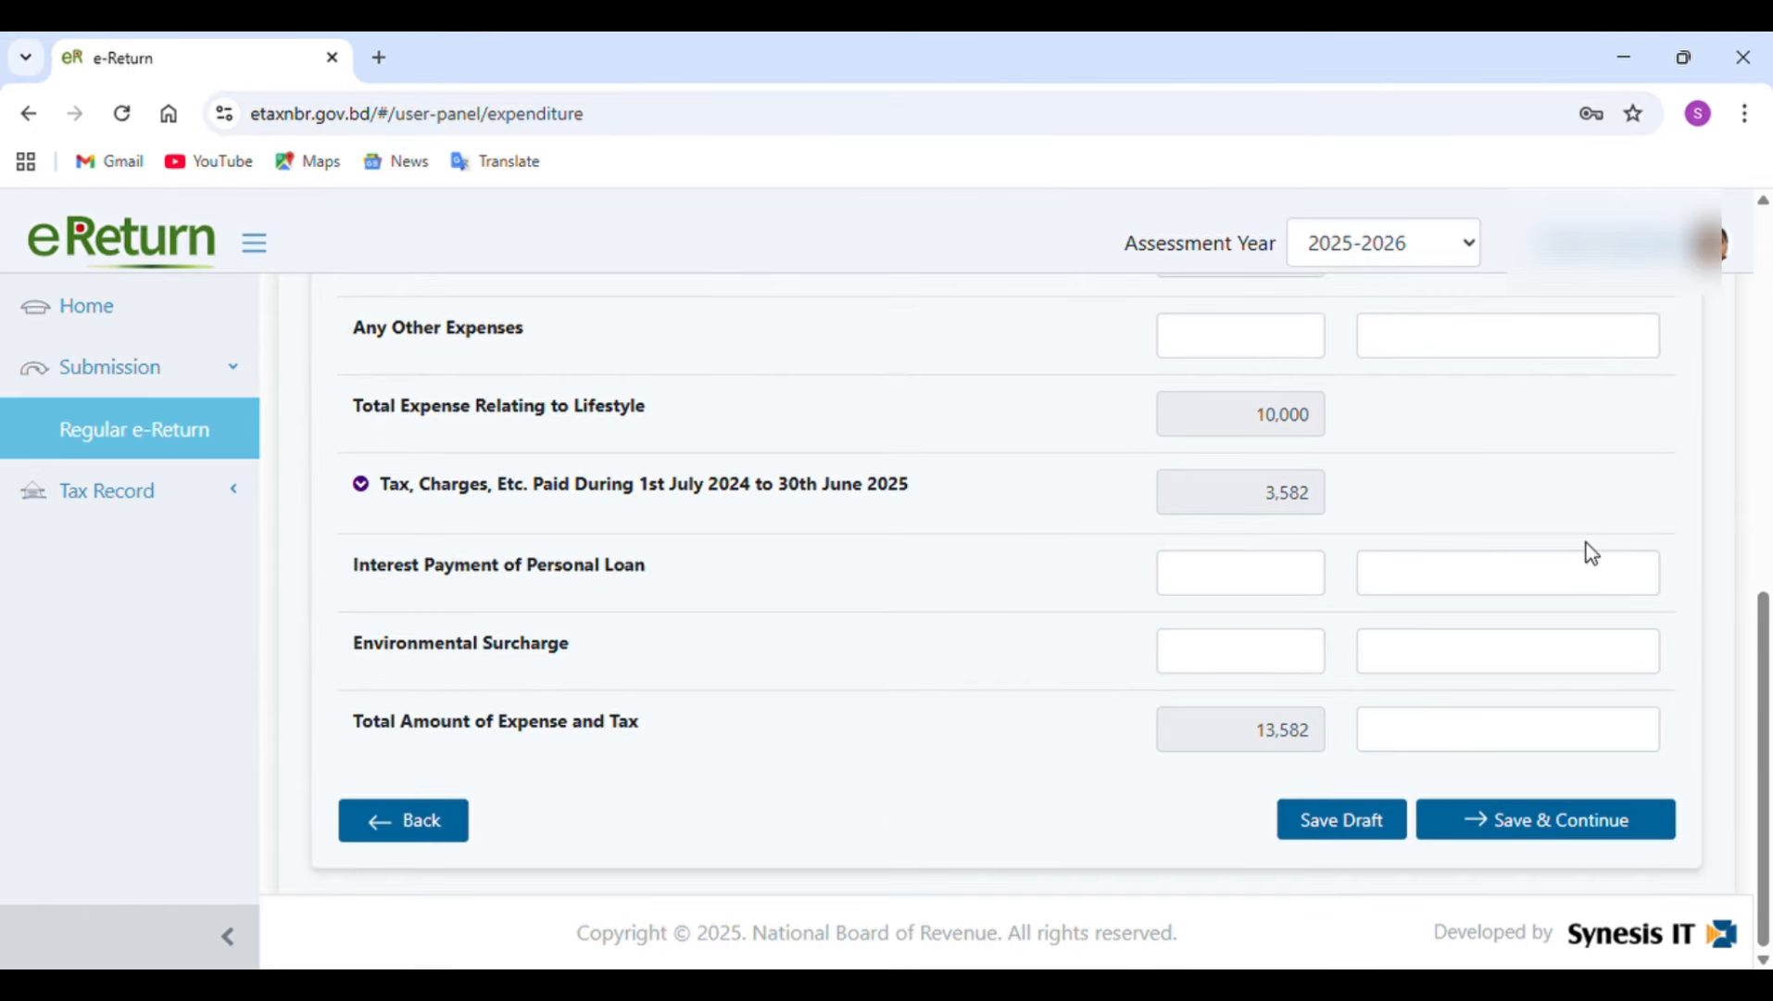
pyautogui.scroll(1, 1586, 543)
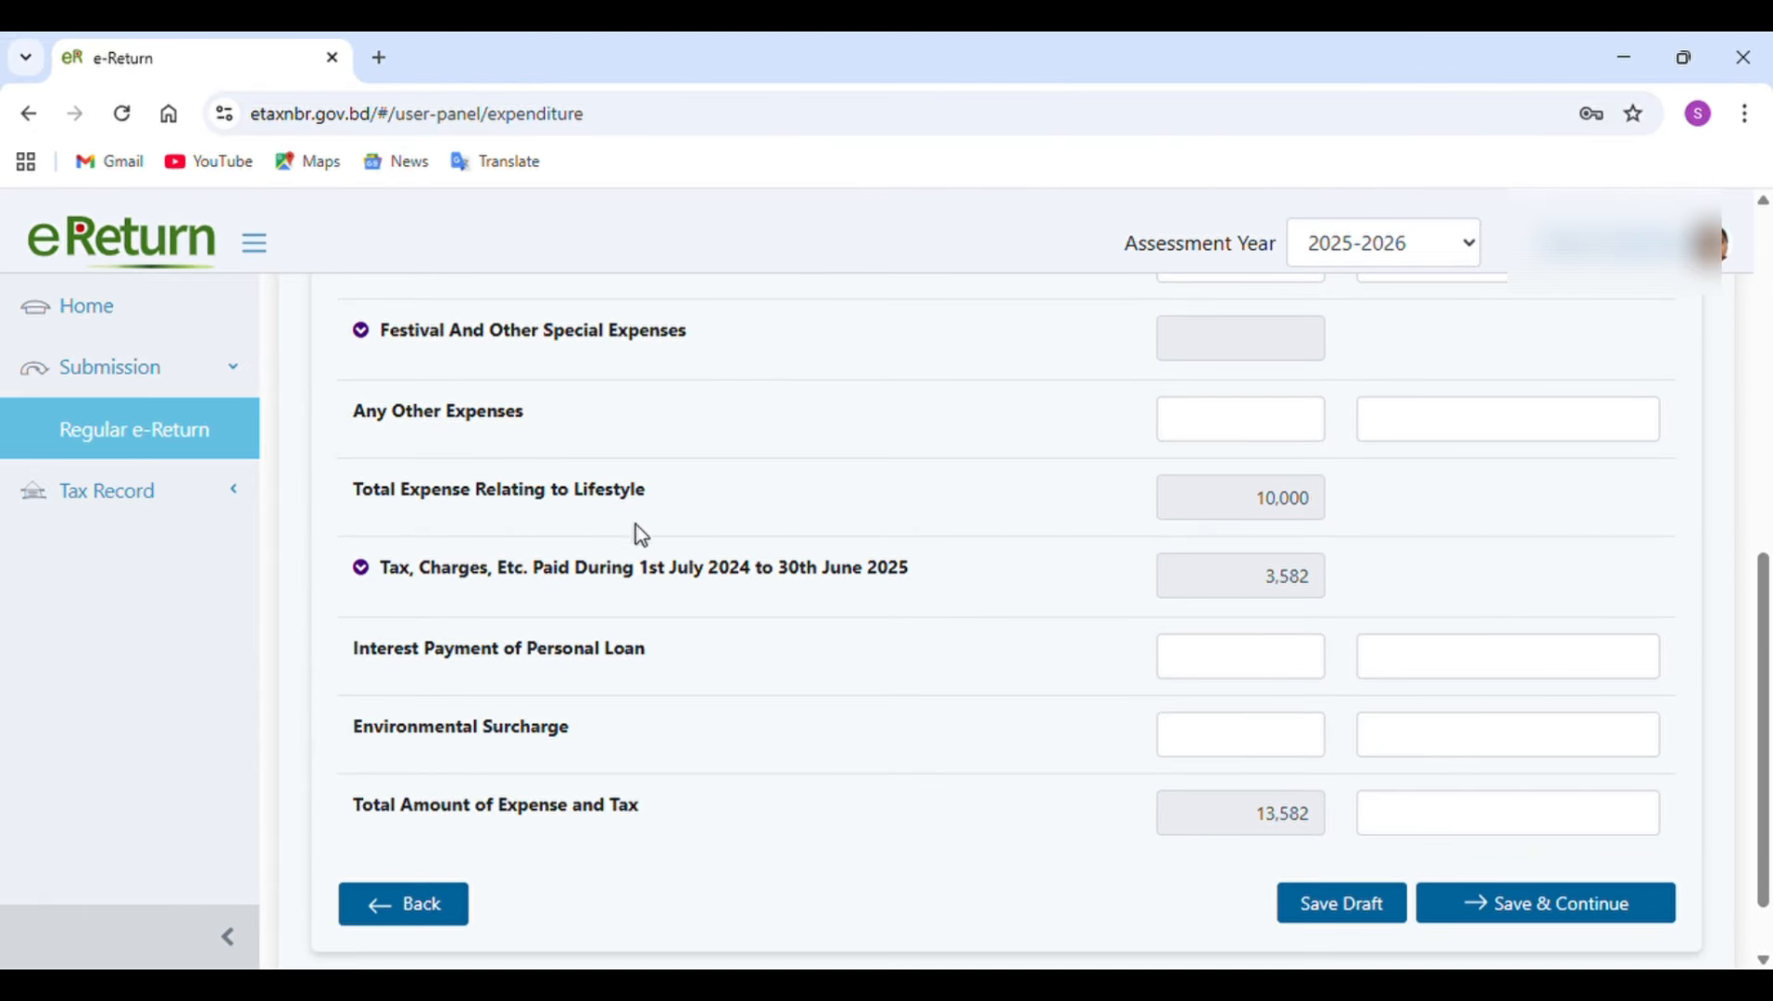
# Expand the tax and charges paid during the income year and read the source and advance tax payment's amount and full comment.
pyautogui.click(362, 568)
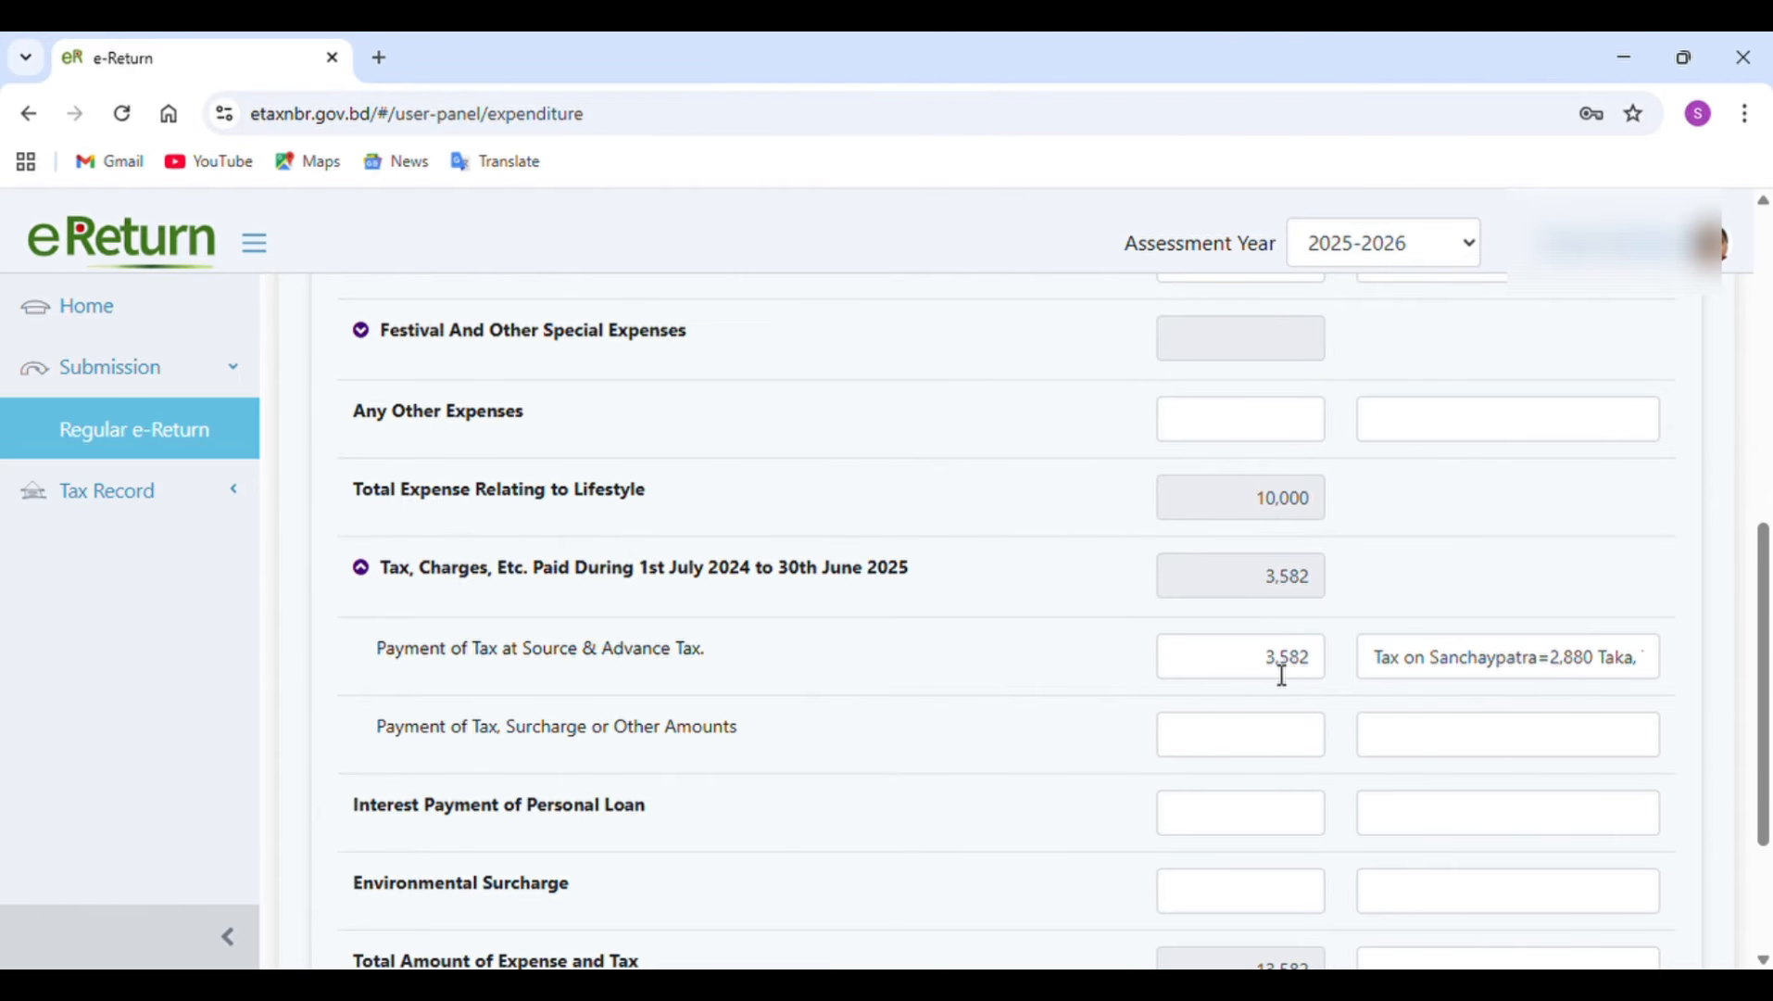
pyautogui.click(1469, 665)
pyautogui.press('Right')
pyautogui.press('Right')
pyautogui.press('Right')
pyautogui.press('Right')
pyautogui.press('Right')
pyautogui.press('Right')
pyautogui.press('Right')
pyautogui.press('Right')
pyautogui.press('Right')
pyautogui.press('Right')
pyautogui.press('Right')
pyautogui.press('Right')
pyautogui.press('Right')
pyautogui.press('Right')
pyautogui.press('Right')
pyautogui.press('Right')
pyautogui.press('Right')
pyautogui.press('Right')
pyautogui.press('Right')
pyautogui.press('Right')
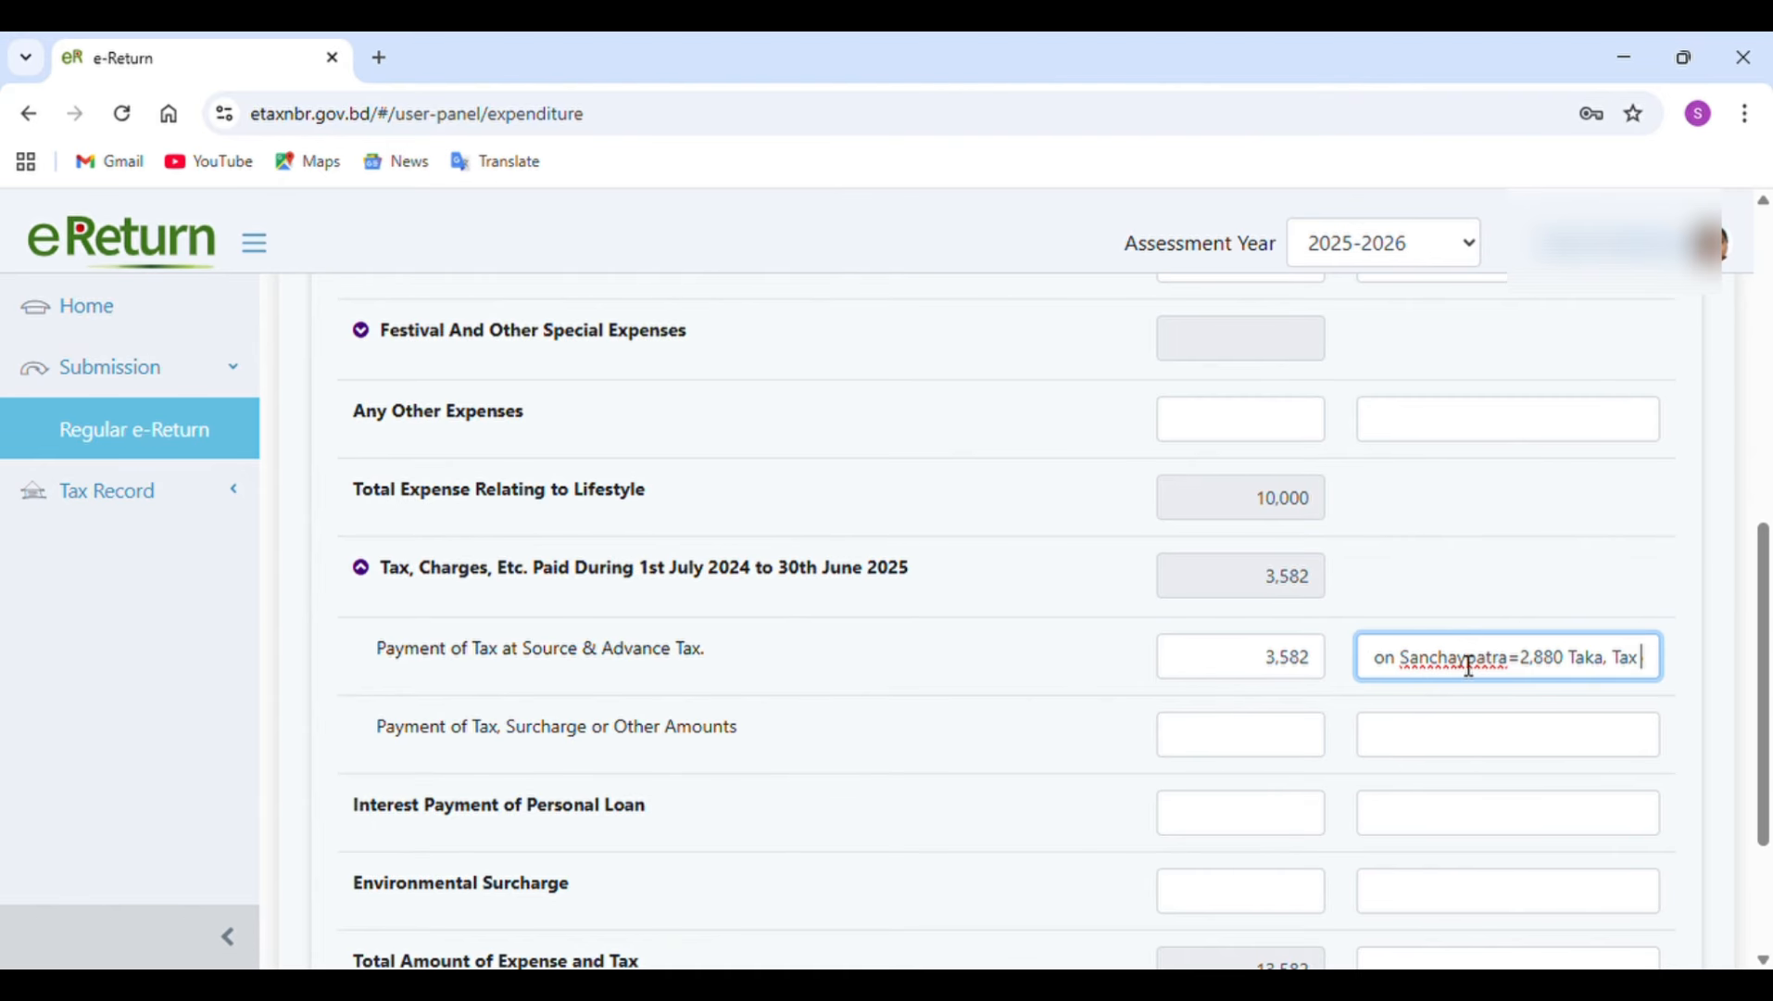
pyautogui.press('Right')
pyautogui.press('Right')
pyautogui.press('Right')
pyautogui.press('Right')
pyautogui.press('Right')
pyautogui.press('Right')
pyautogui.press('Right')
pyautogui.press('Right')
pyautogui.press('Right')
pyautogui.press('Right')
pyautogui.press('Right')
pyautogui.press('Right')
pyautogui.press('Right')
pyautogui.press('Right')
pyautogui.press('Right')
pyautogui.press('Right')
pyautogui.press('Right')
pyautogui.press('Right')
pyautogui.press('Right')
pyautogui.press('Right')
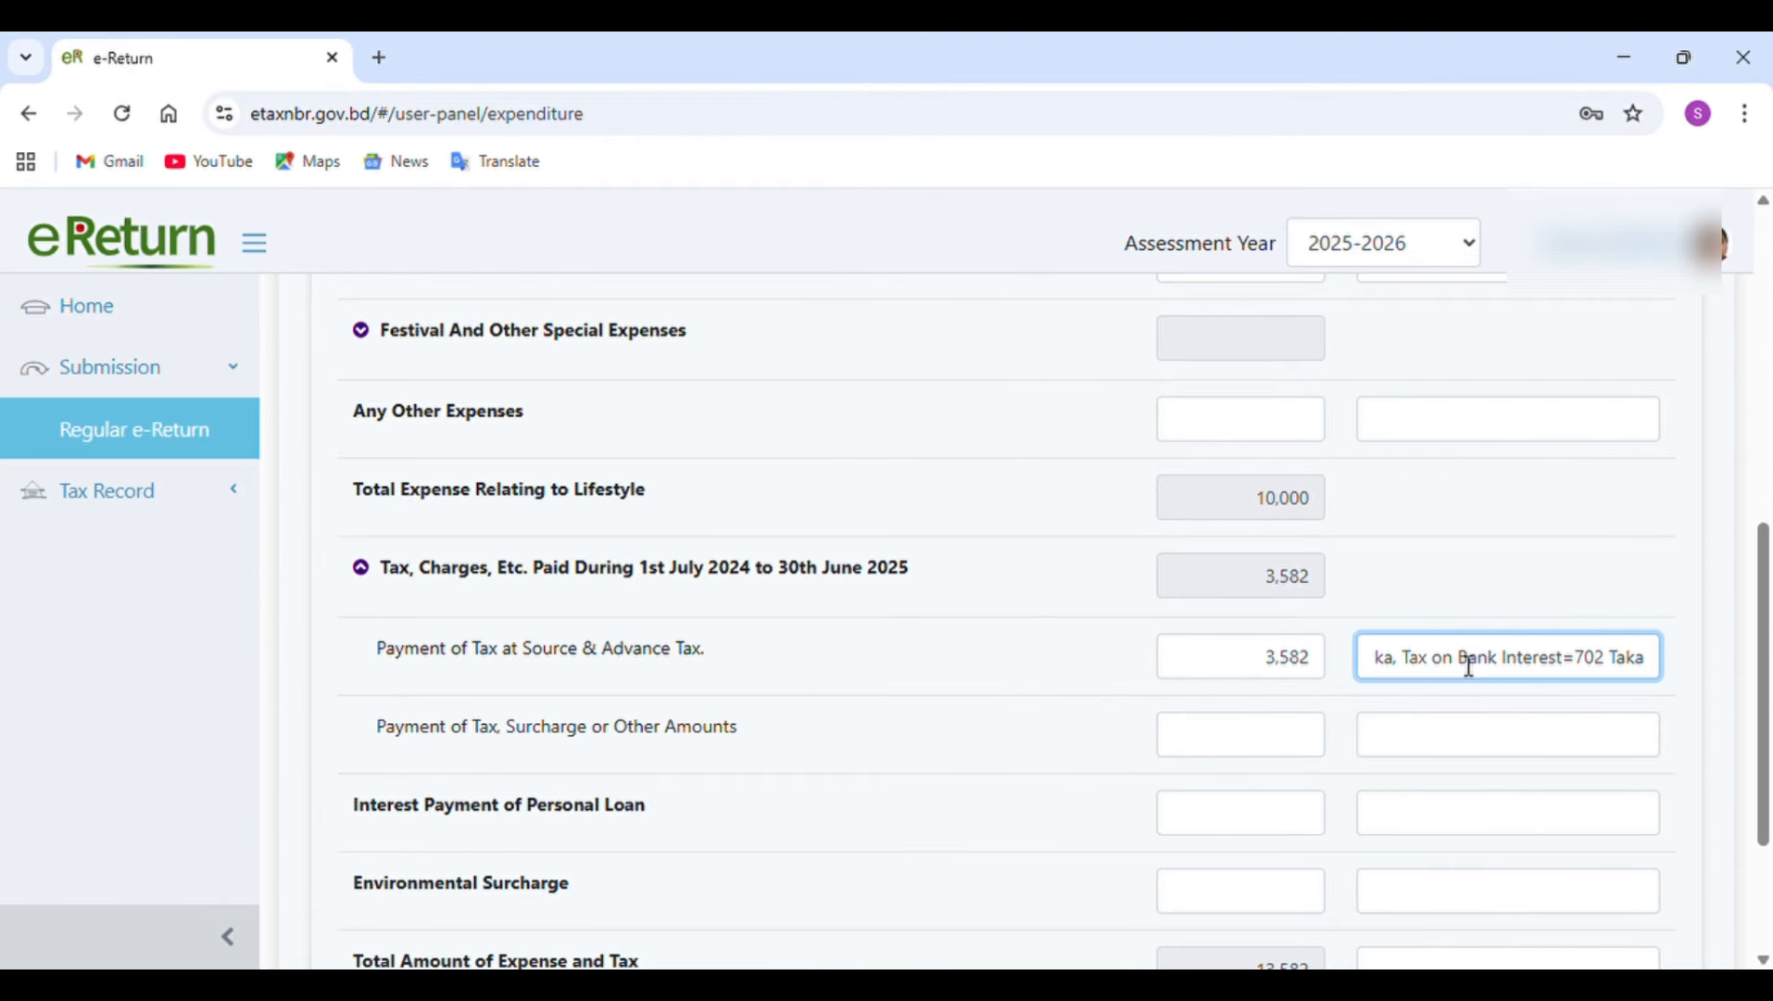
pyautogui.click(1291, 664)
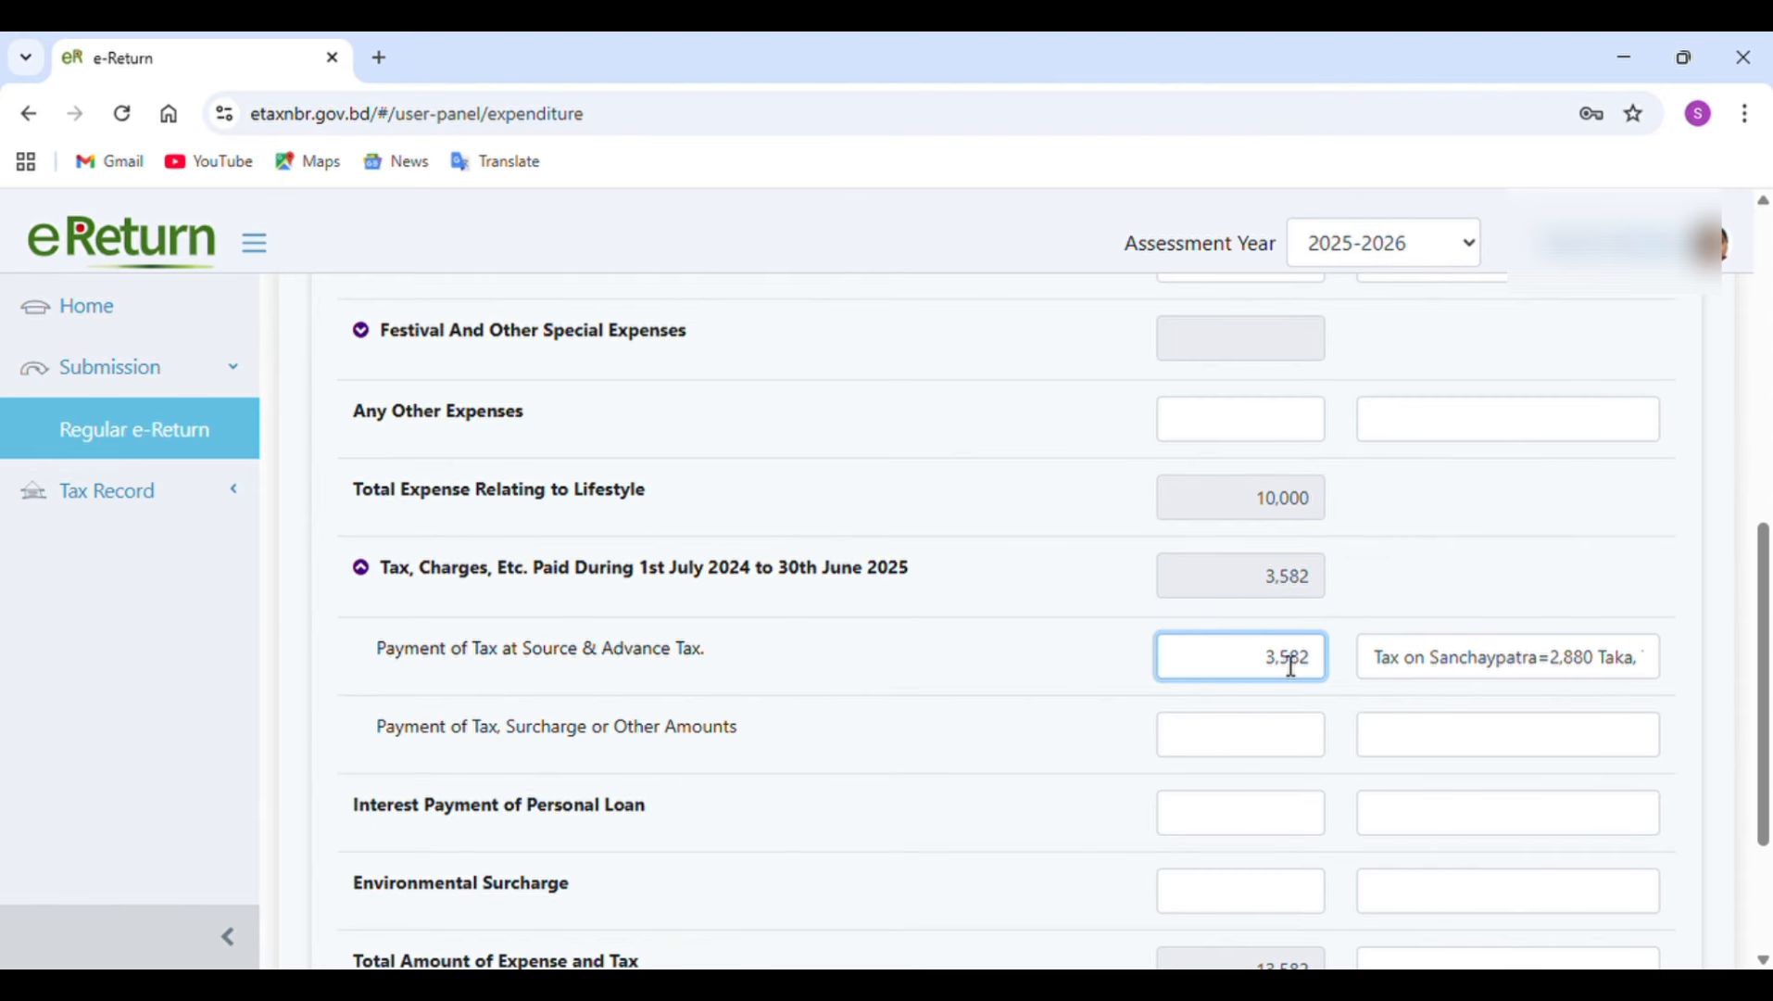
pyautogui.scroll(-3, 1290, 664)
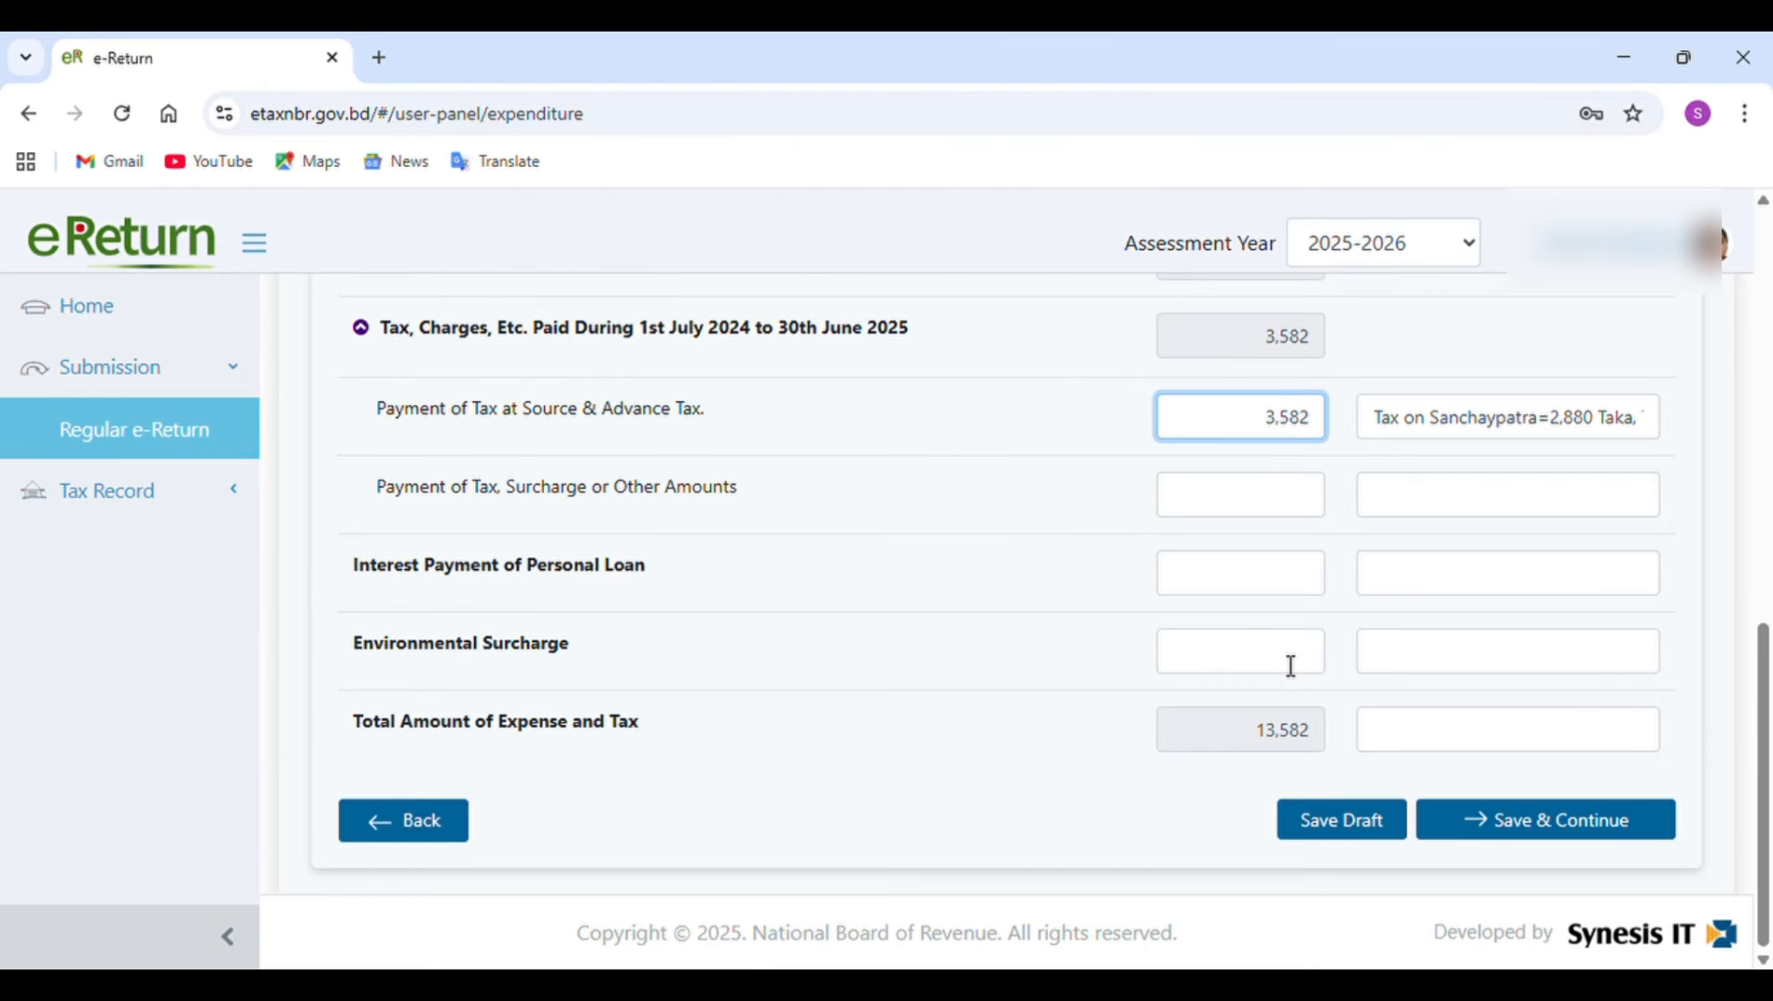
# Leave the accommodation, education and any other expenses blank and save the expenditure details to continue.
pyautogui.scroll(3, 1084, 610)
pyautogui.scroll(3, 1088, 609)
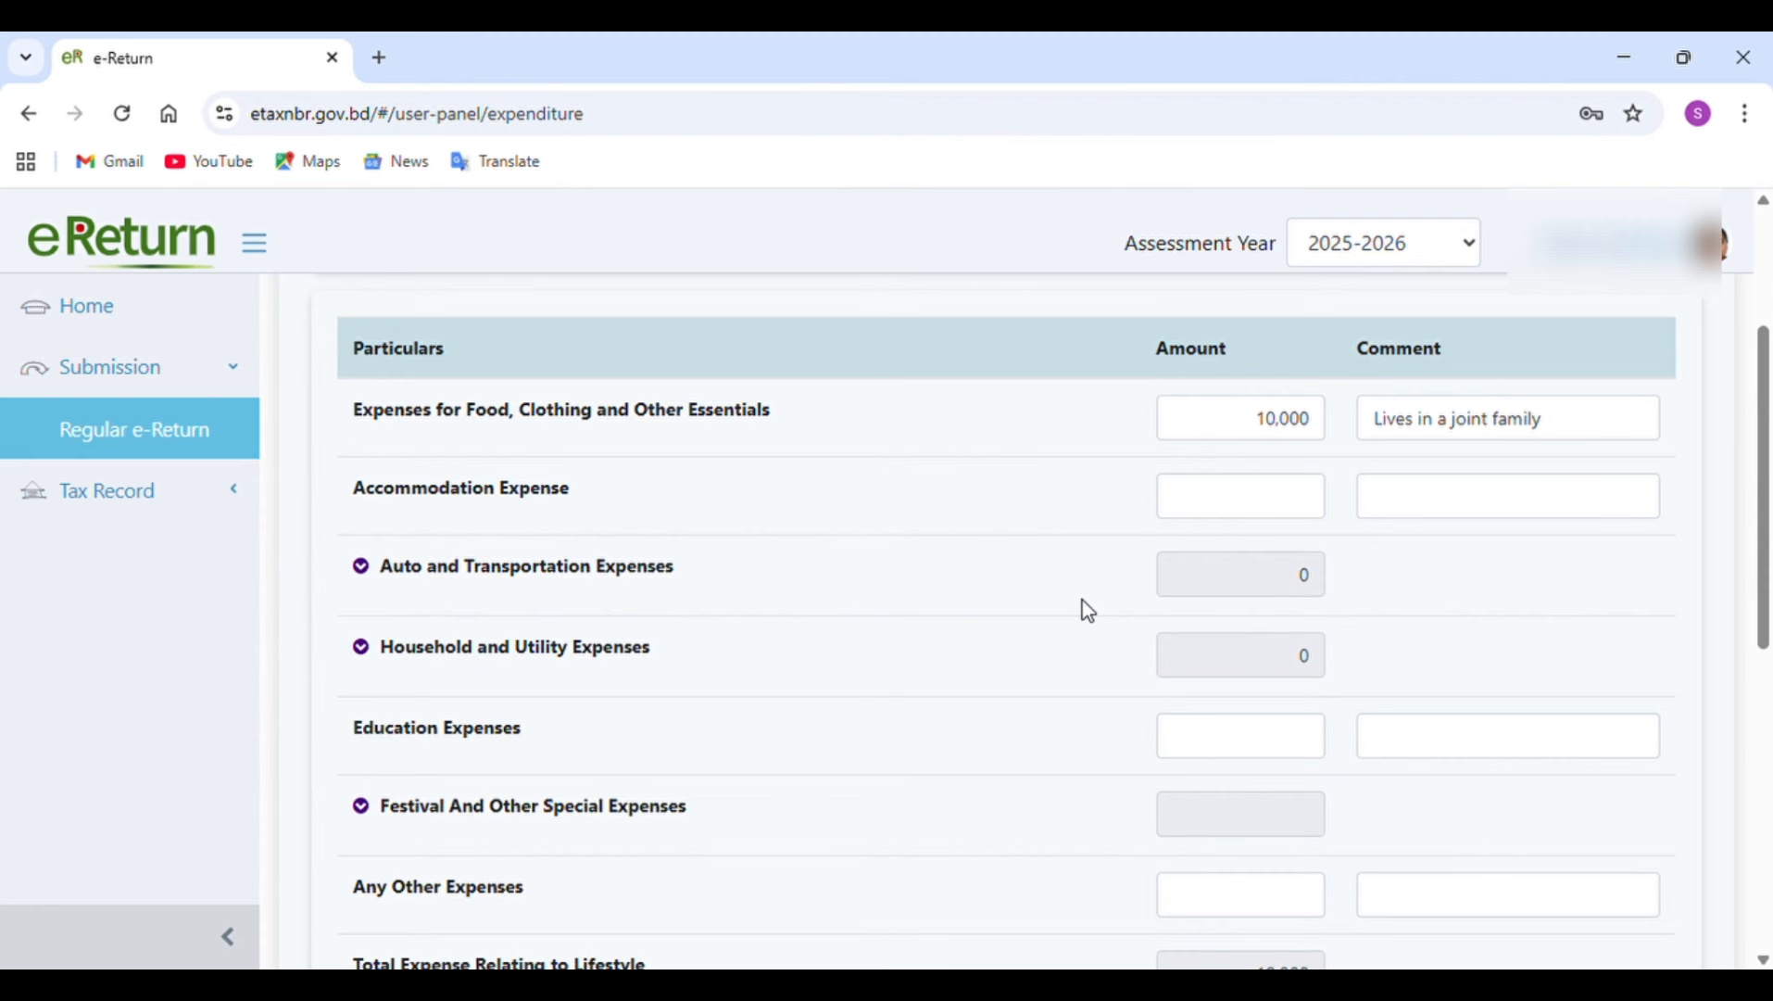
pyautogui.click(1298, 500)
pyautogui.click(1279, 750)
pyautogui.click(1246, 915)
pyautogui.scroll(-7, 1246, 917)
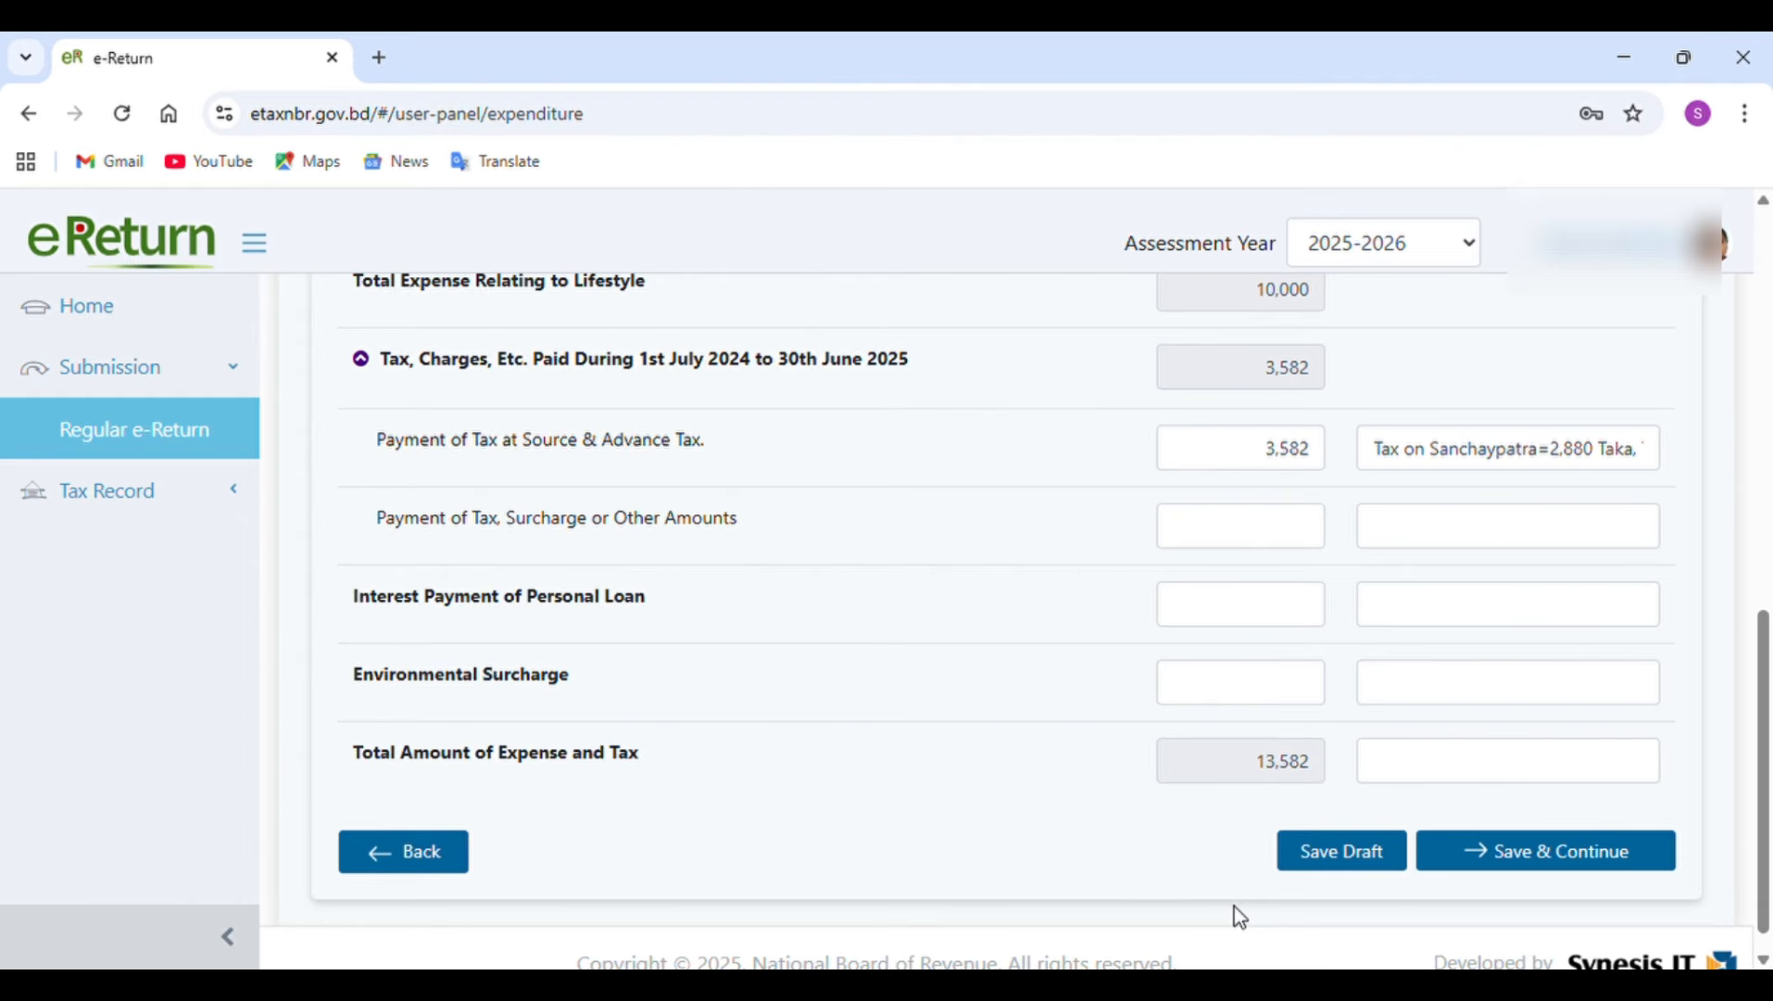
pyautogui.click(1578, 865)
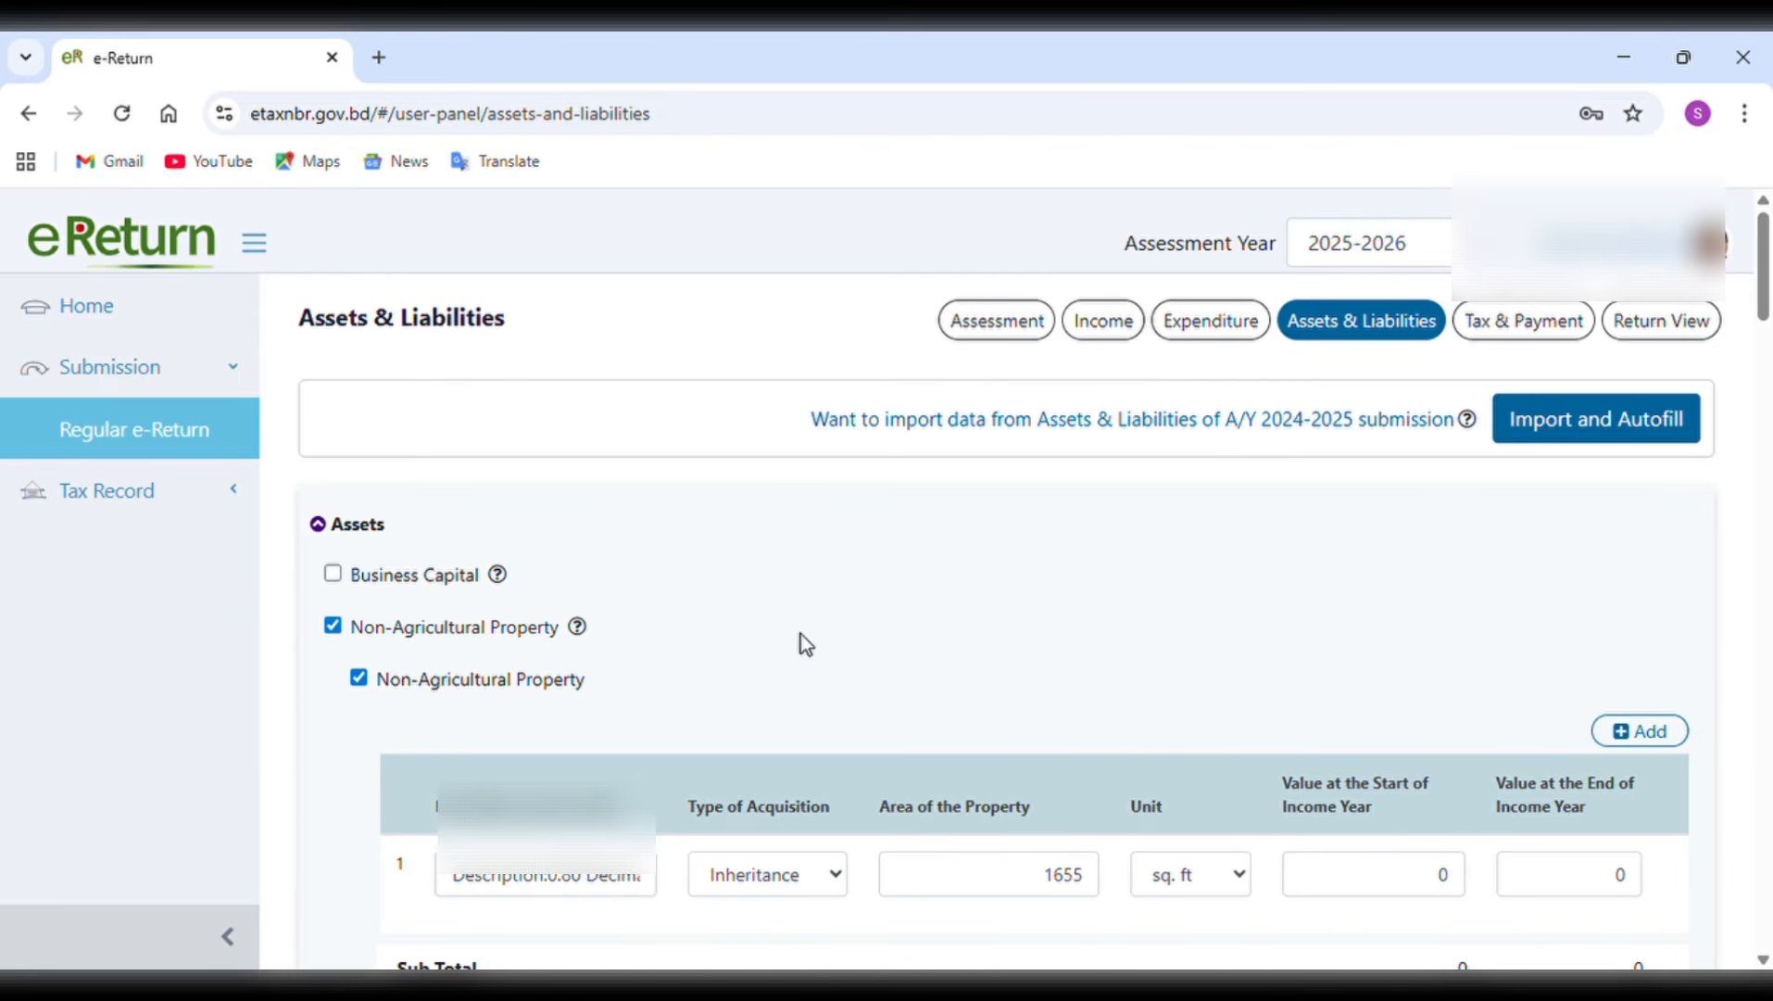
# Examine the non-agricultural property's description and location, type of acquisition, area and unit in the assets section.
pyautogui.scroll(-2, 800, 642)
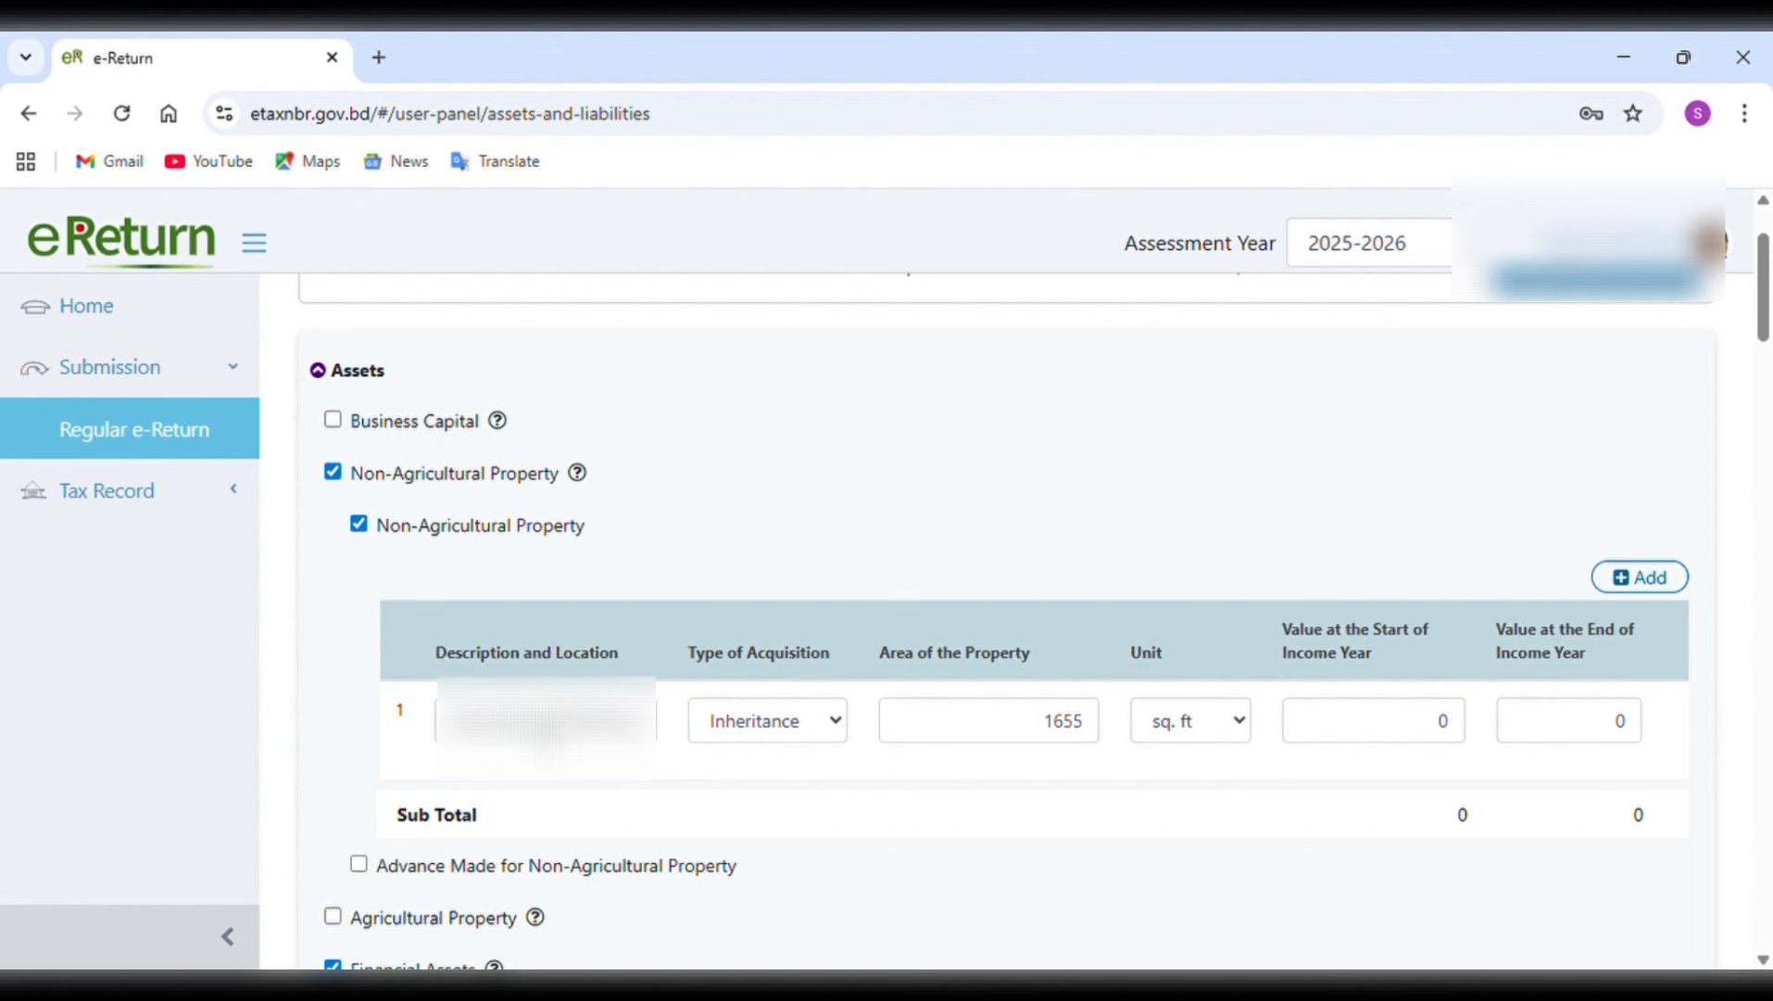
pyautogui.click(544, 728)
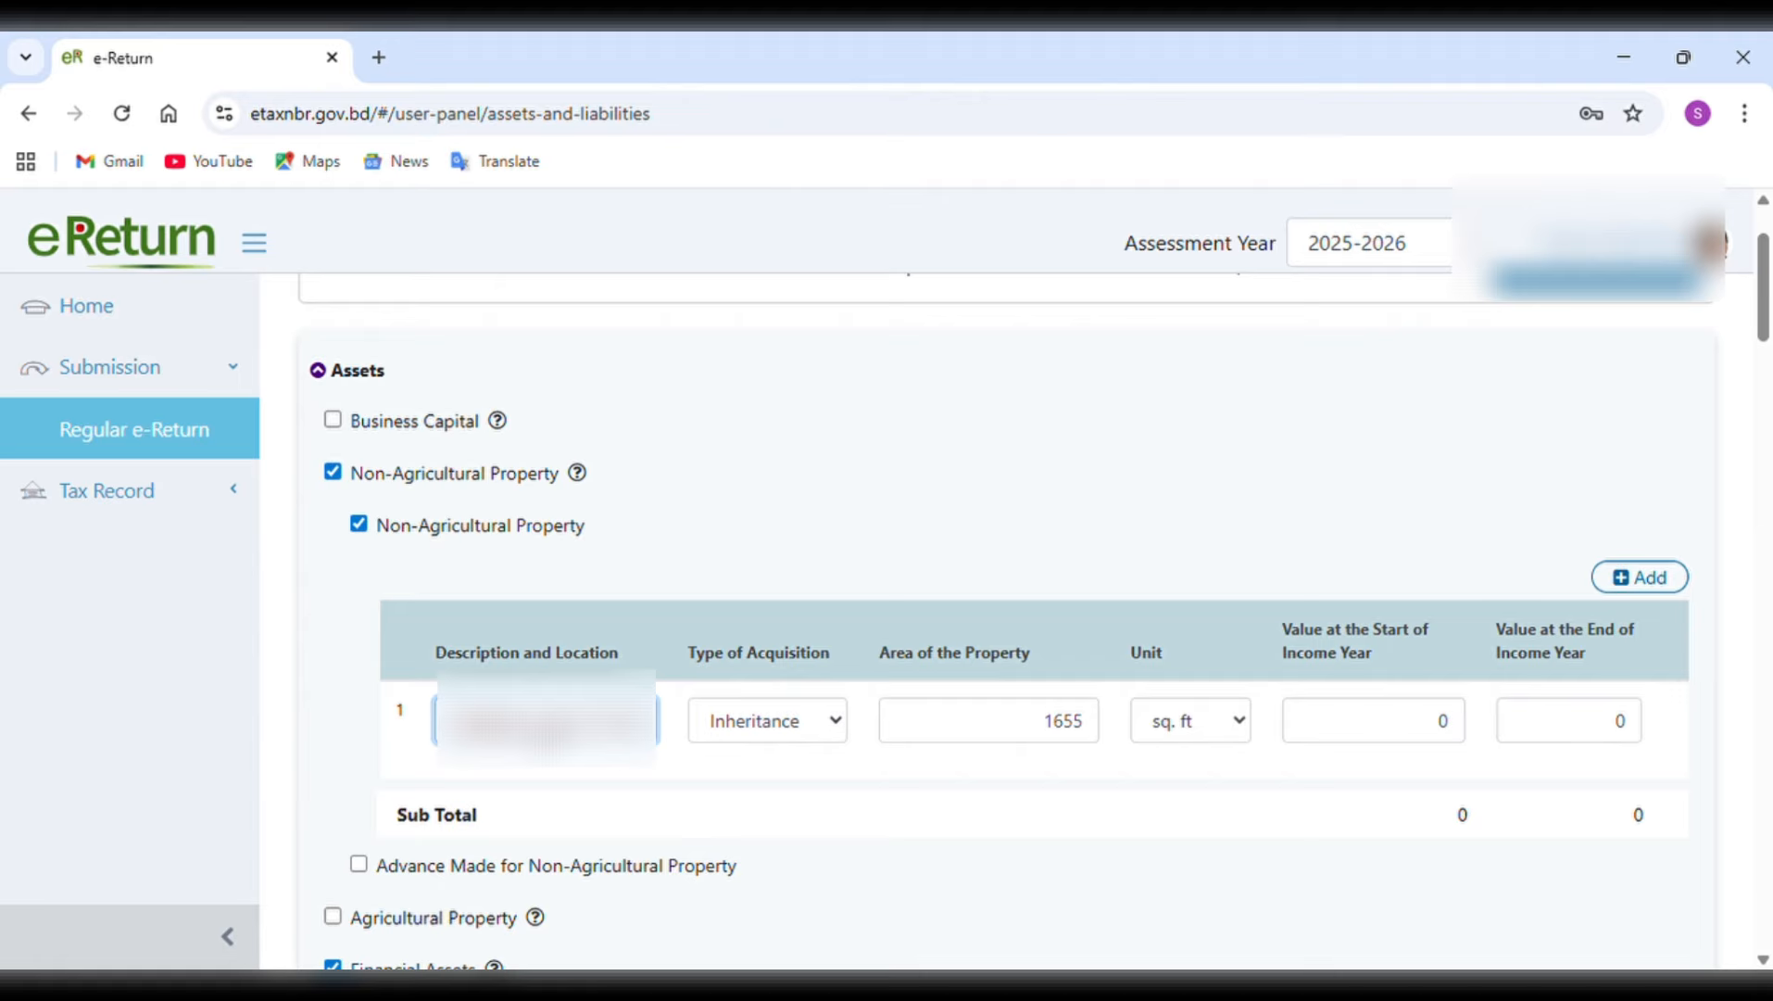
pyautogui.click(562, 686)
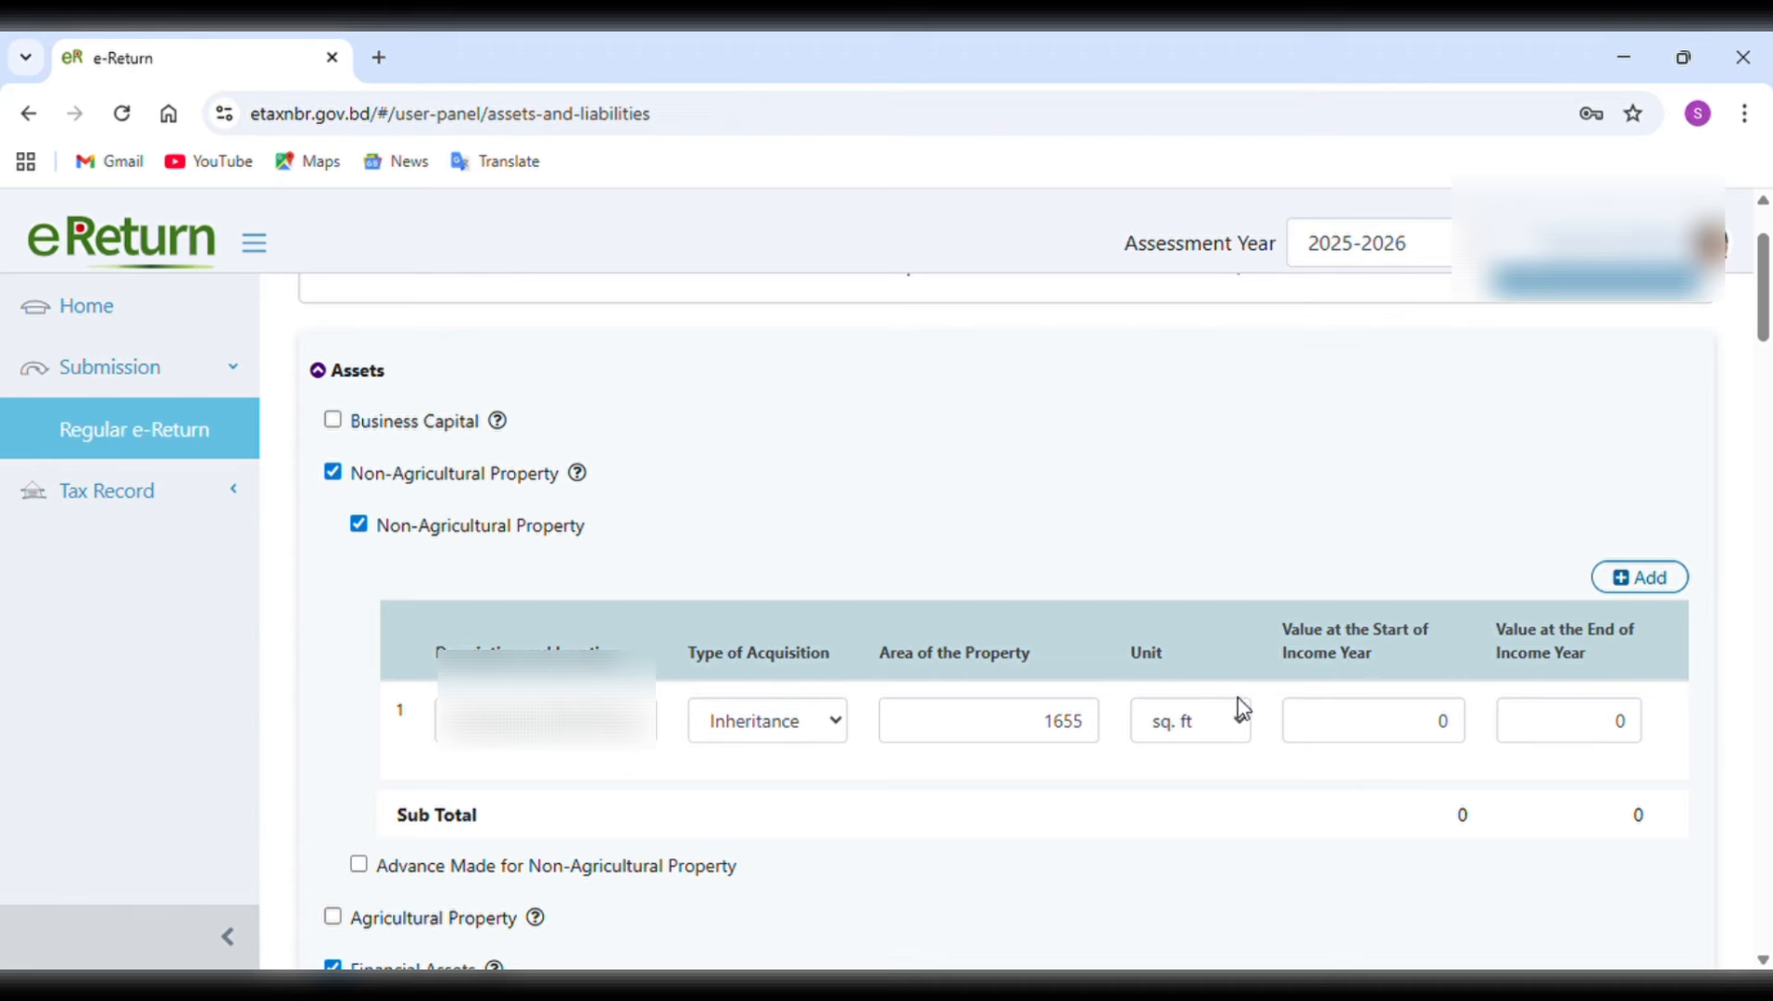
pyautogui.click(1241, 728)
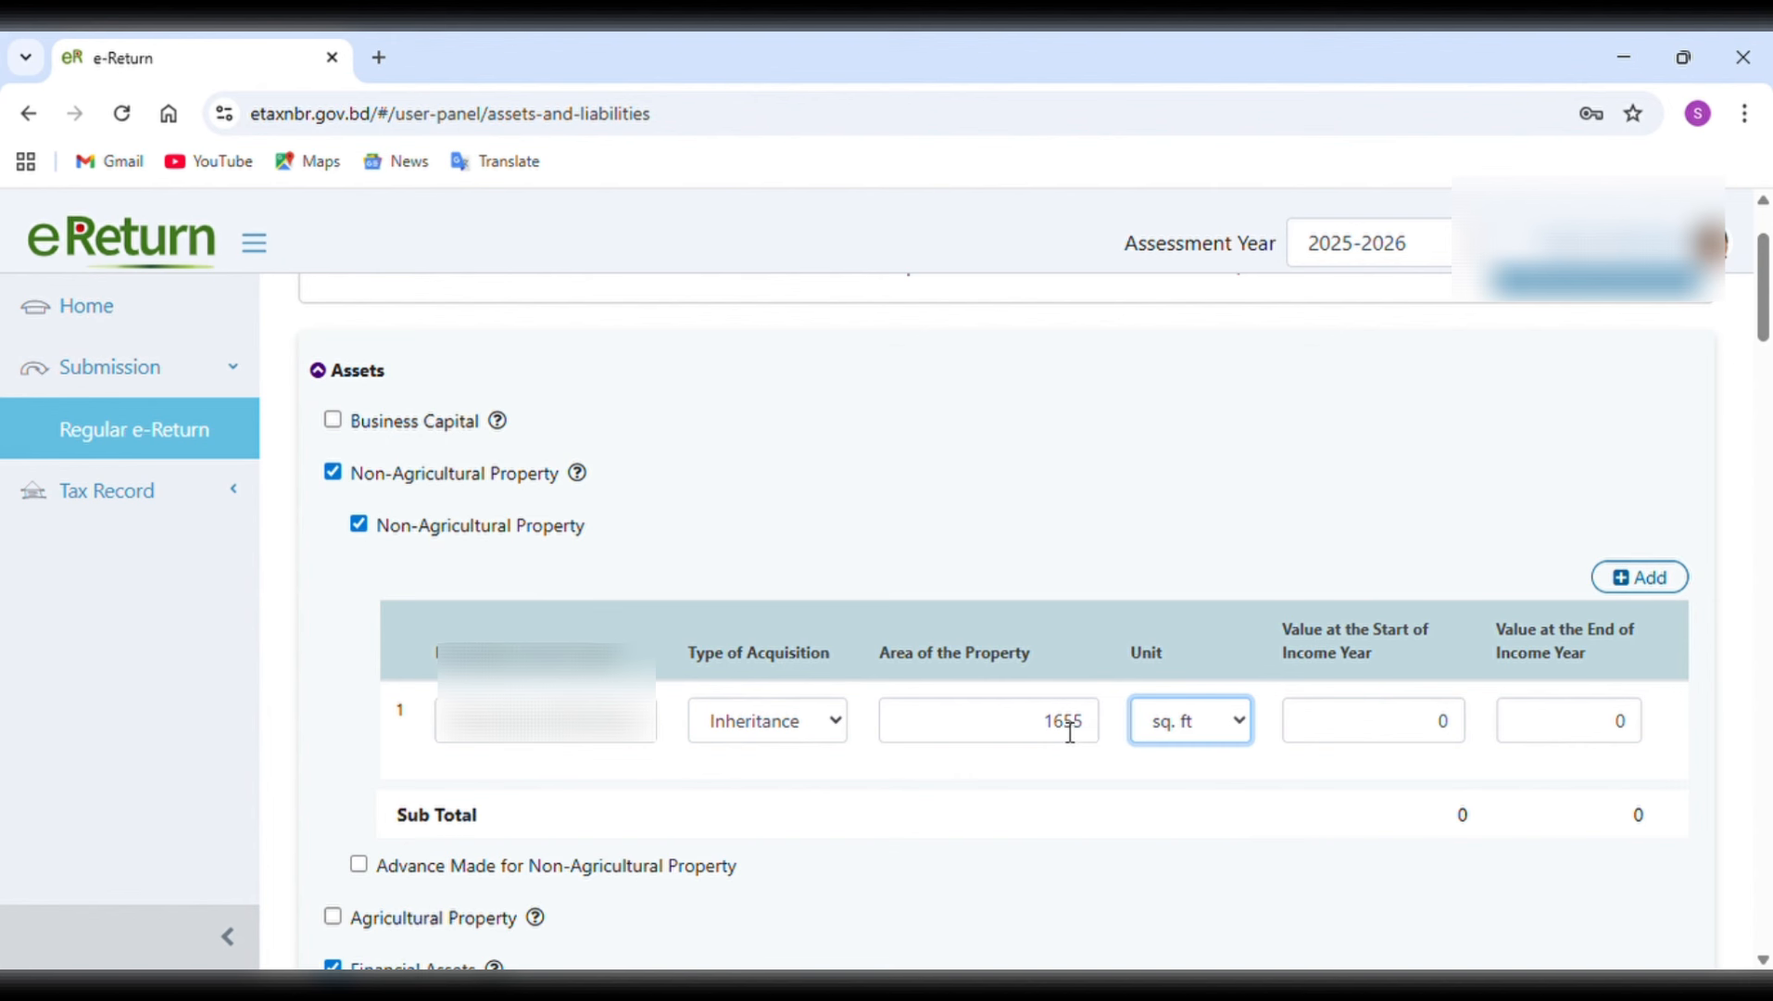
# Add a second blank row to the non-agricultural property table and delete it again.
pyautogui.click(1021, 827)
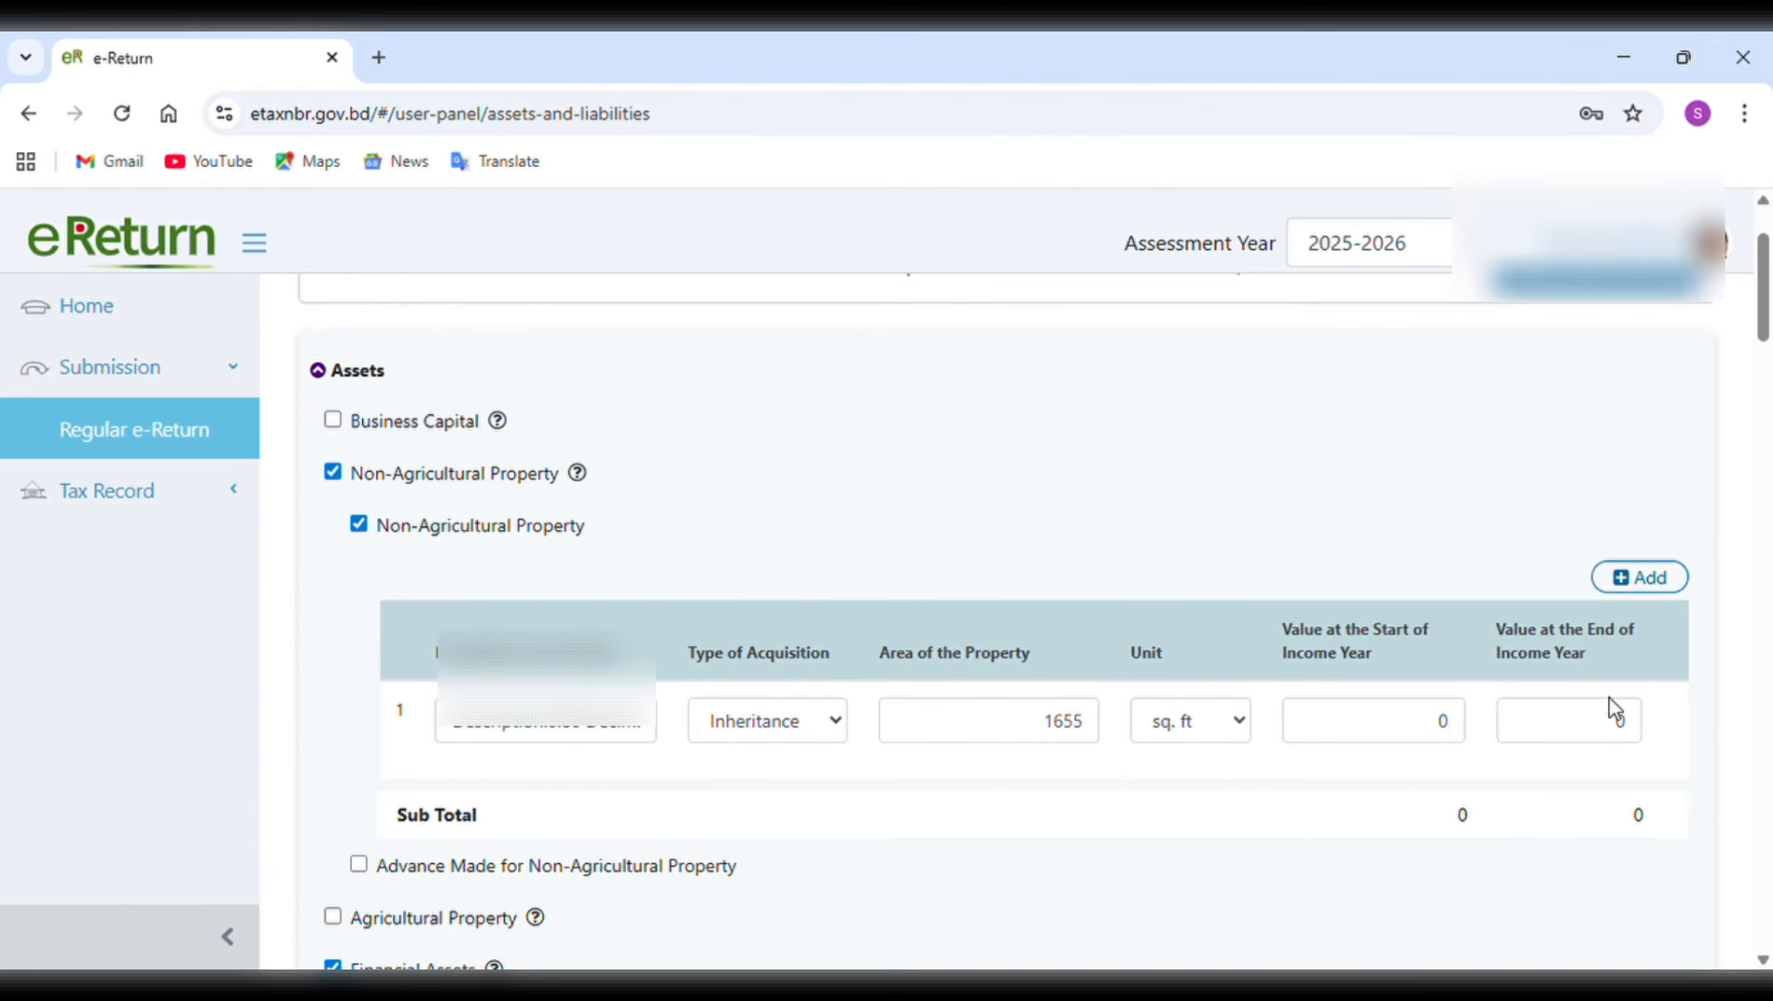
pyautogui.click(1228, 709)
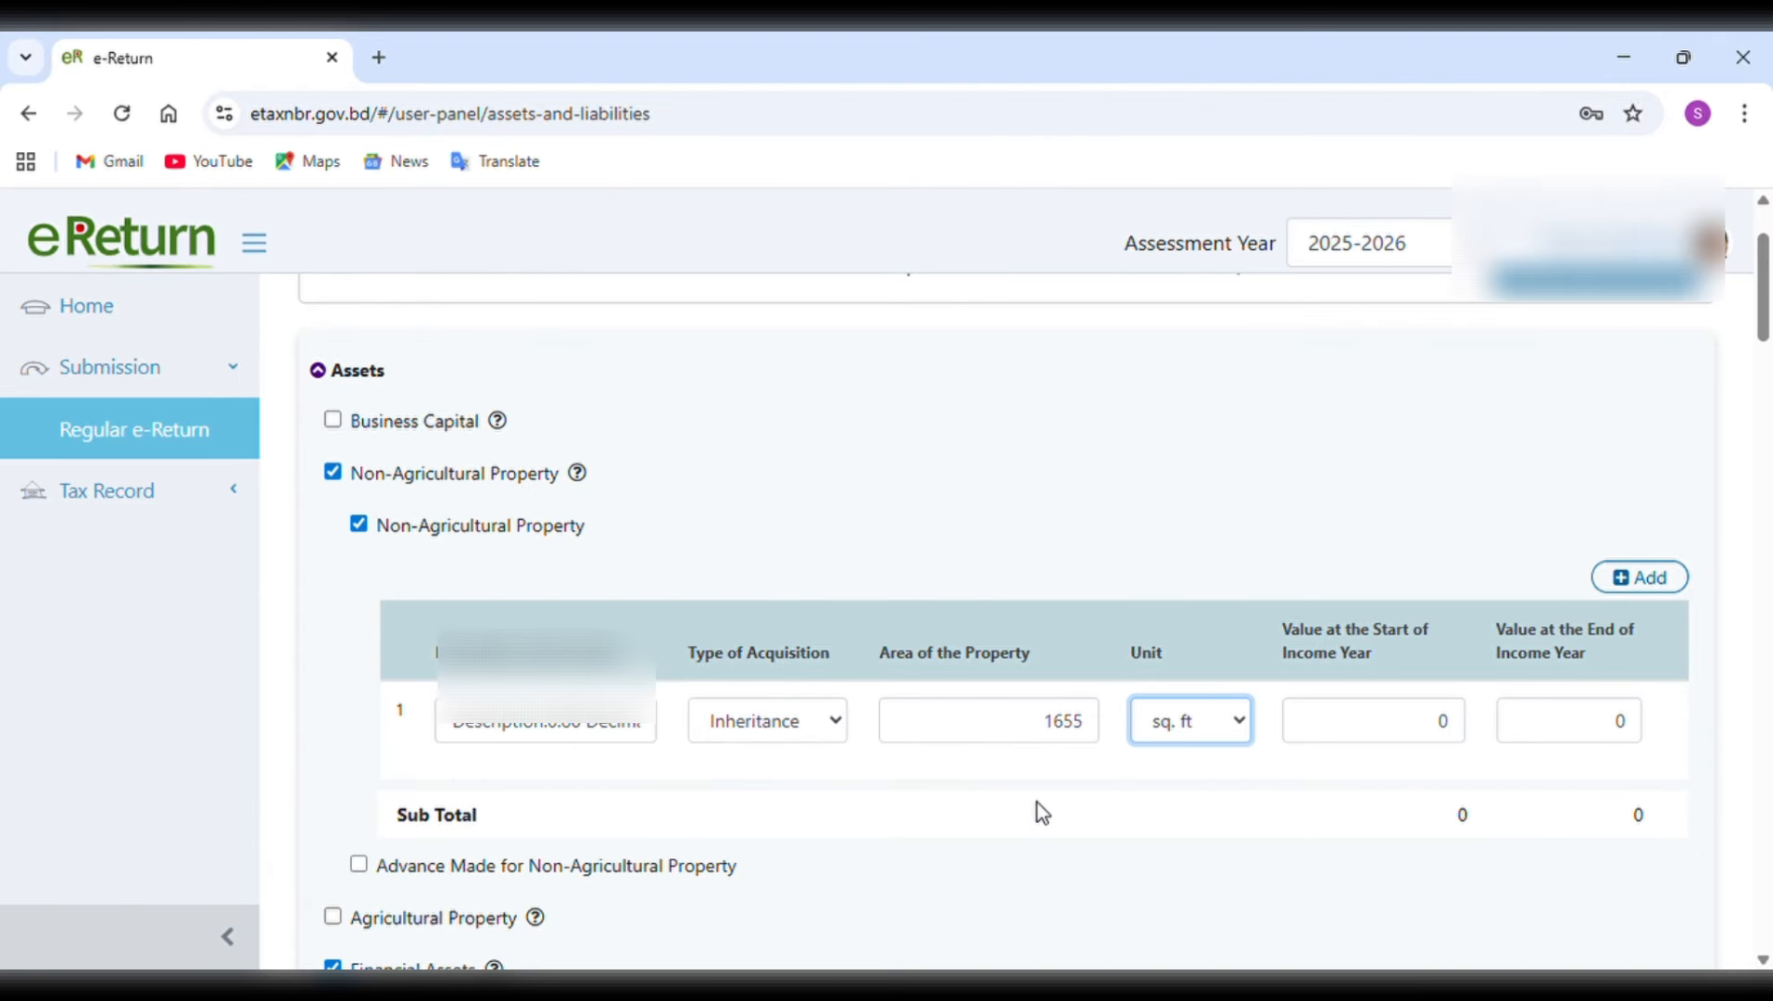
pyautogui.scroll(-1, 1035, 801)
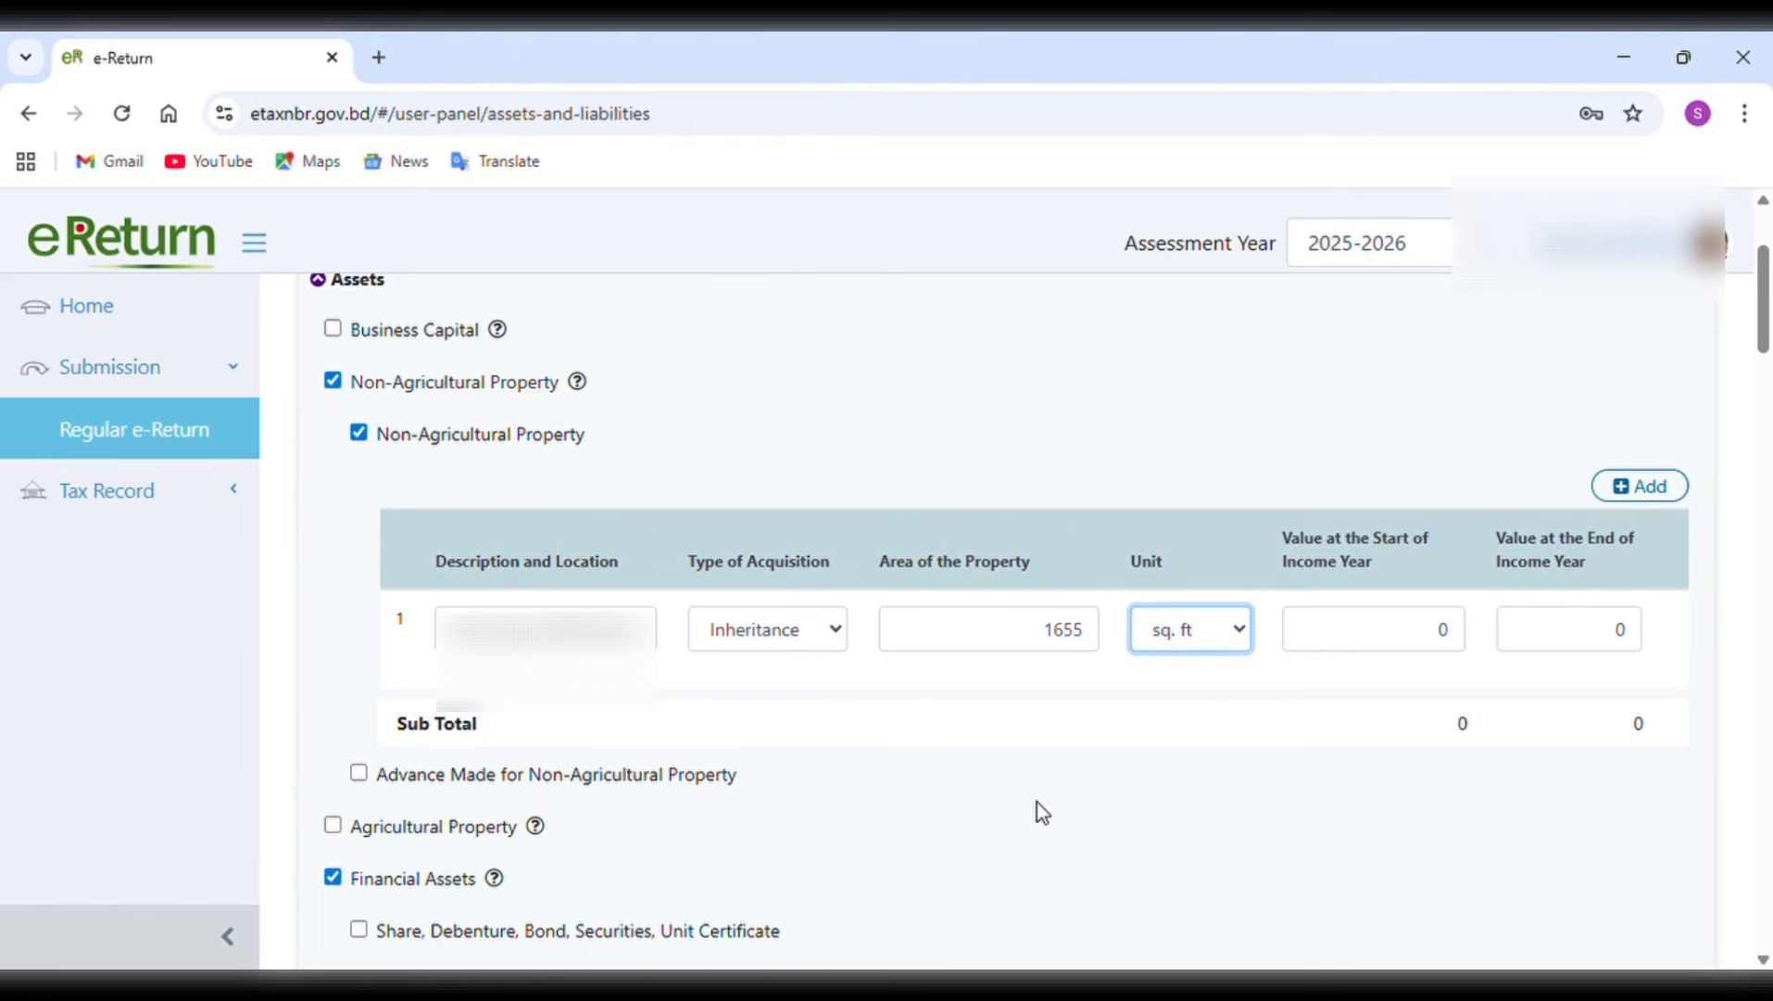
pyautogui.click(1665, 491)
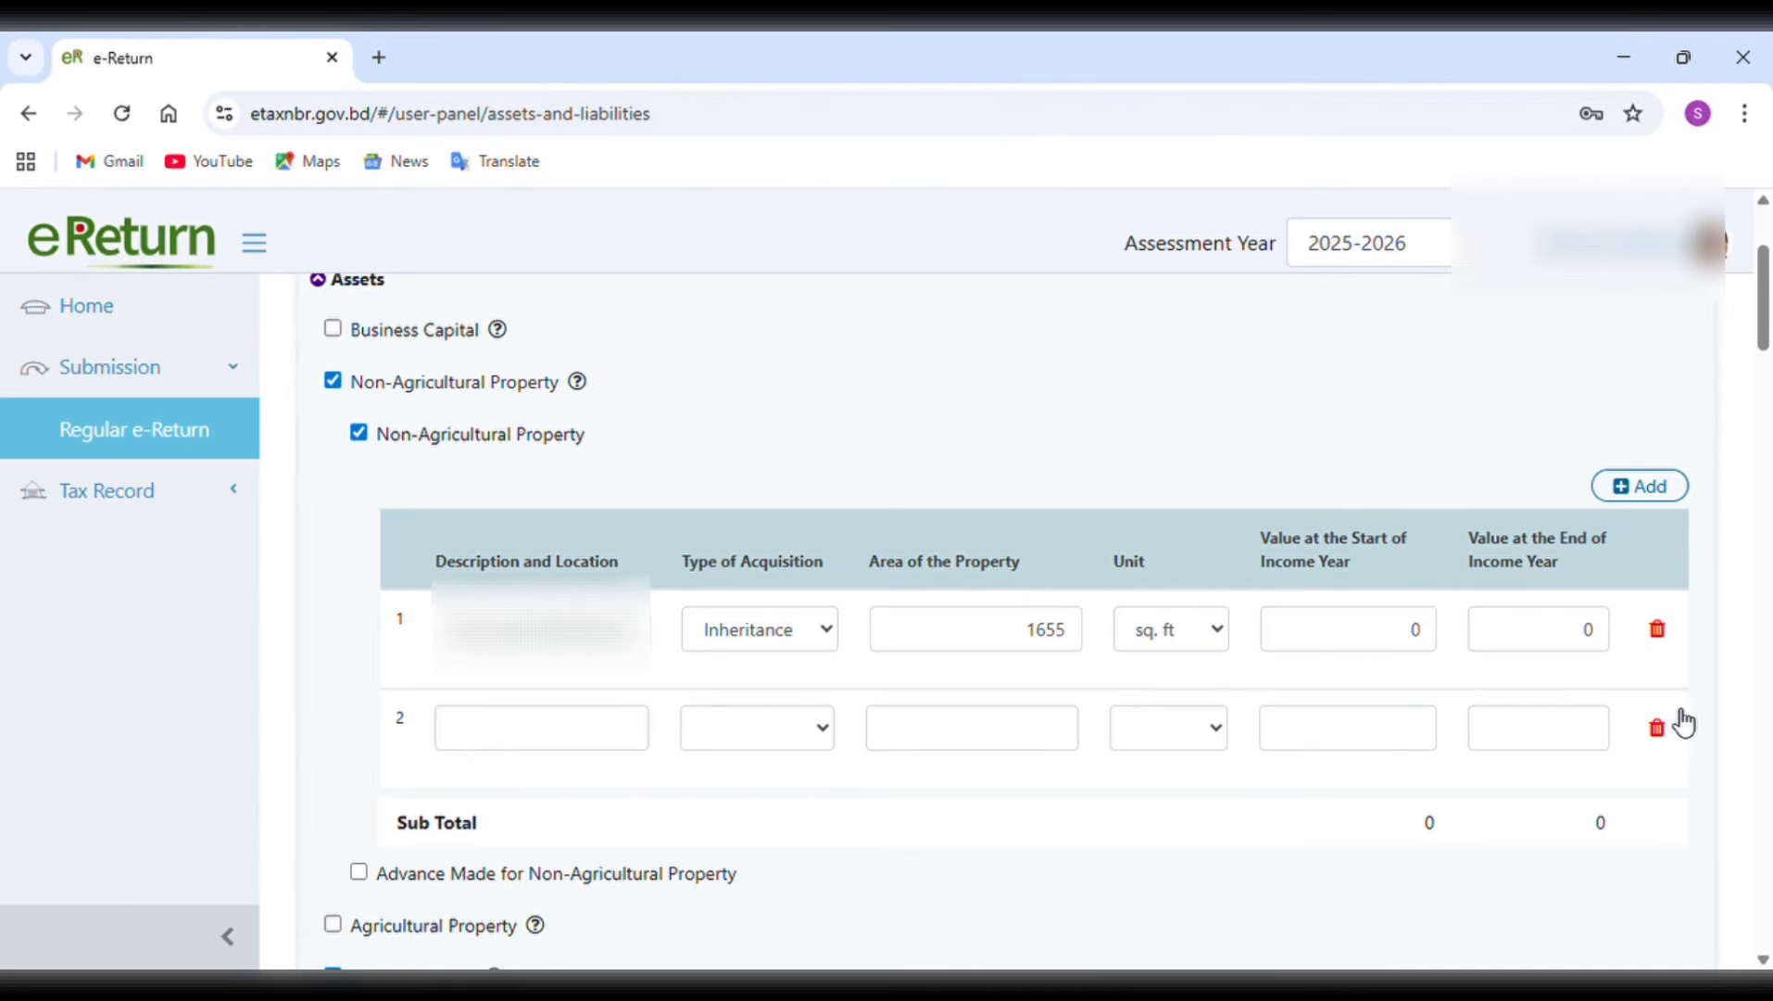
pyautogui.click(1668, 733)
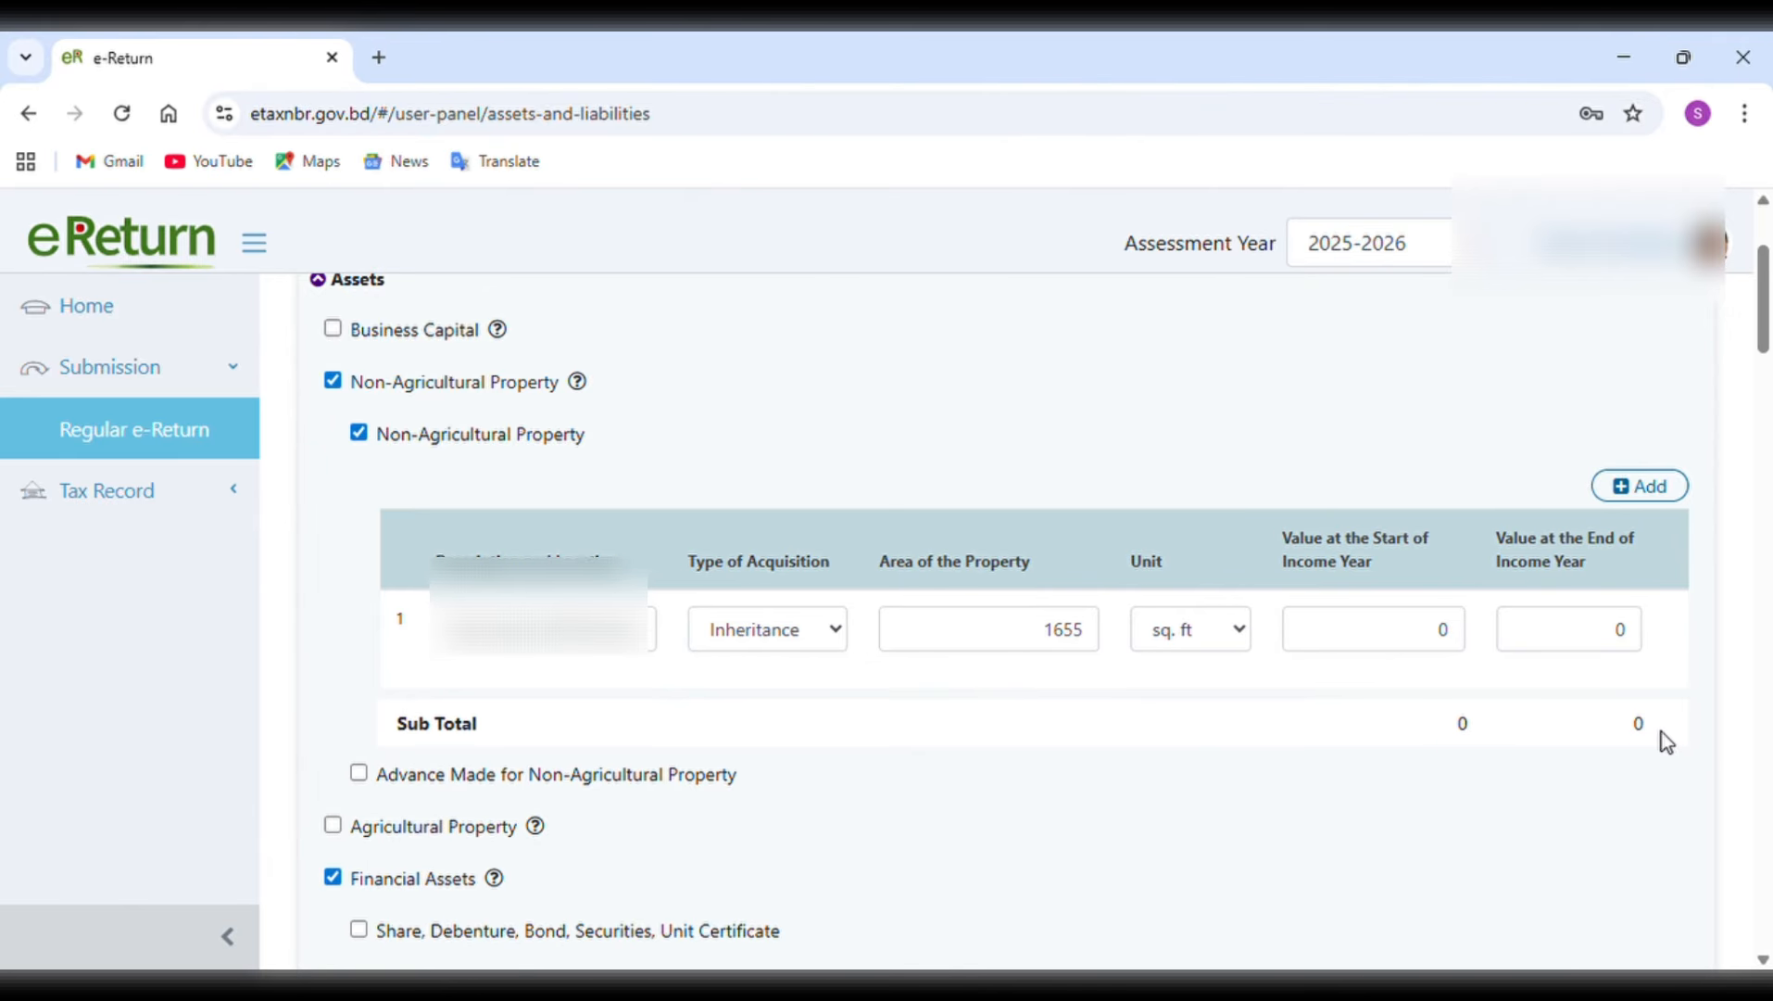
# Open the Sanchayapatra import from income, select all three certificates and decline the import without syncing values.
pyautogui.scroll(-4, 1217, 744)
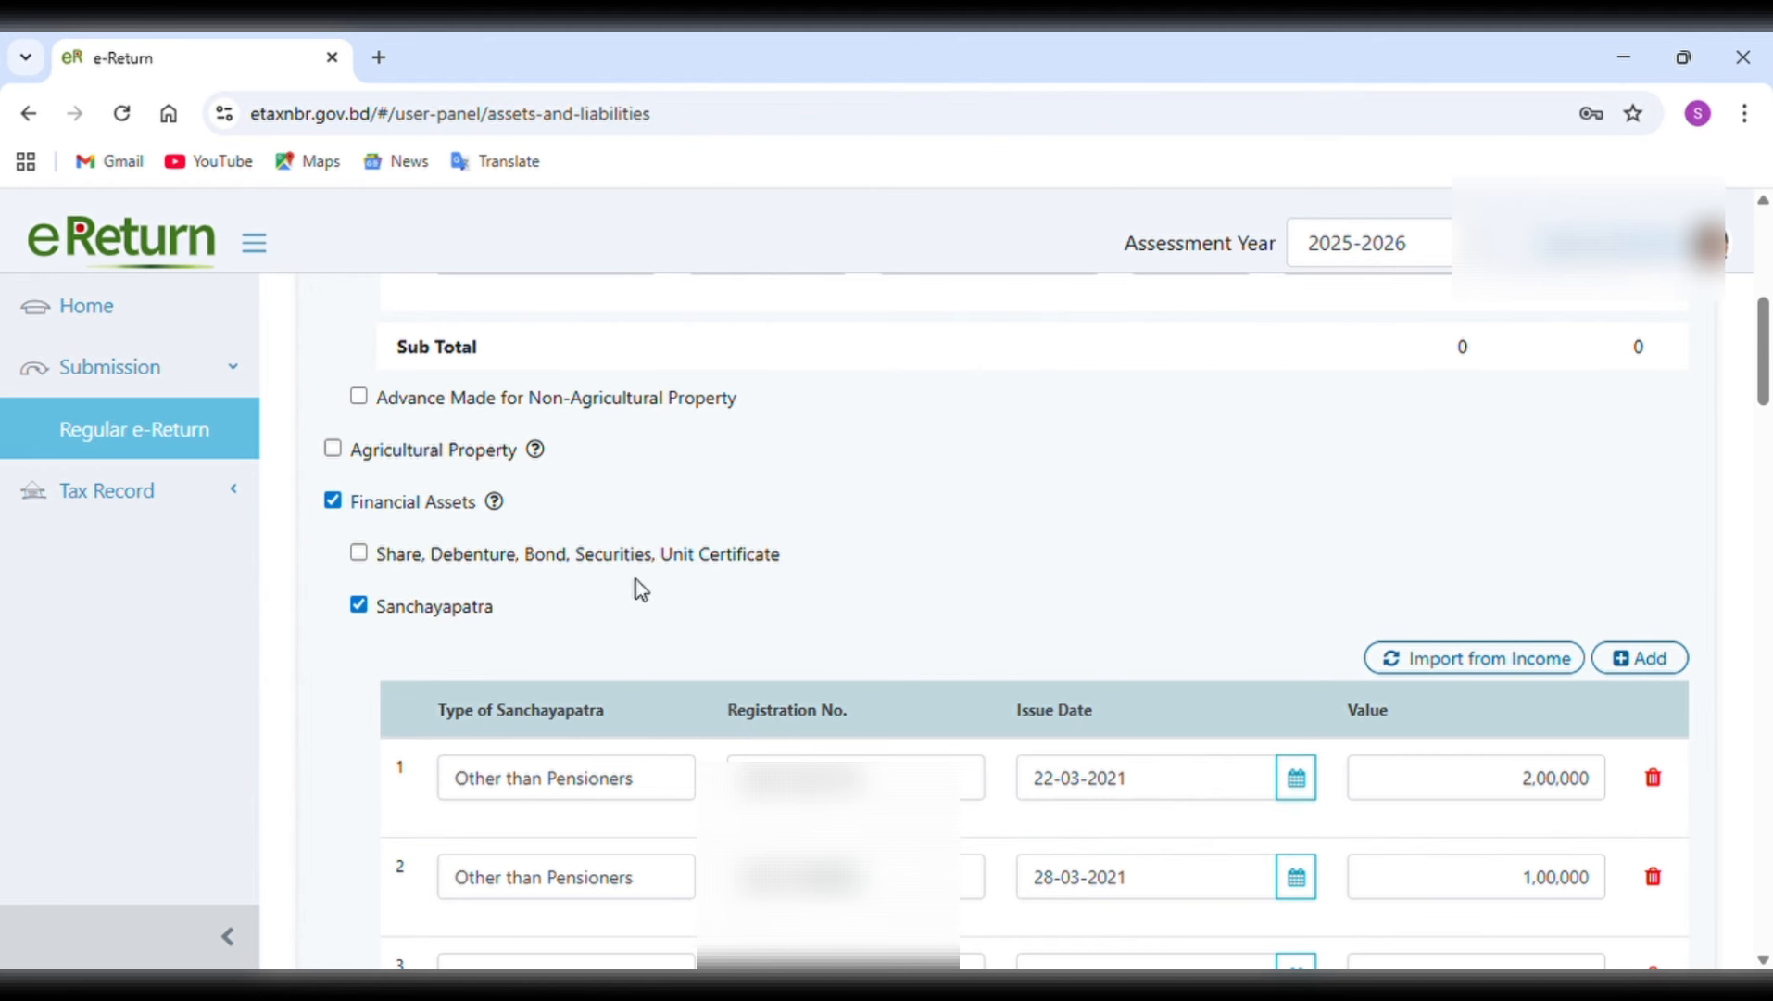
pyautogui.click(1464, 659)
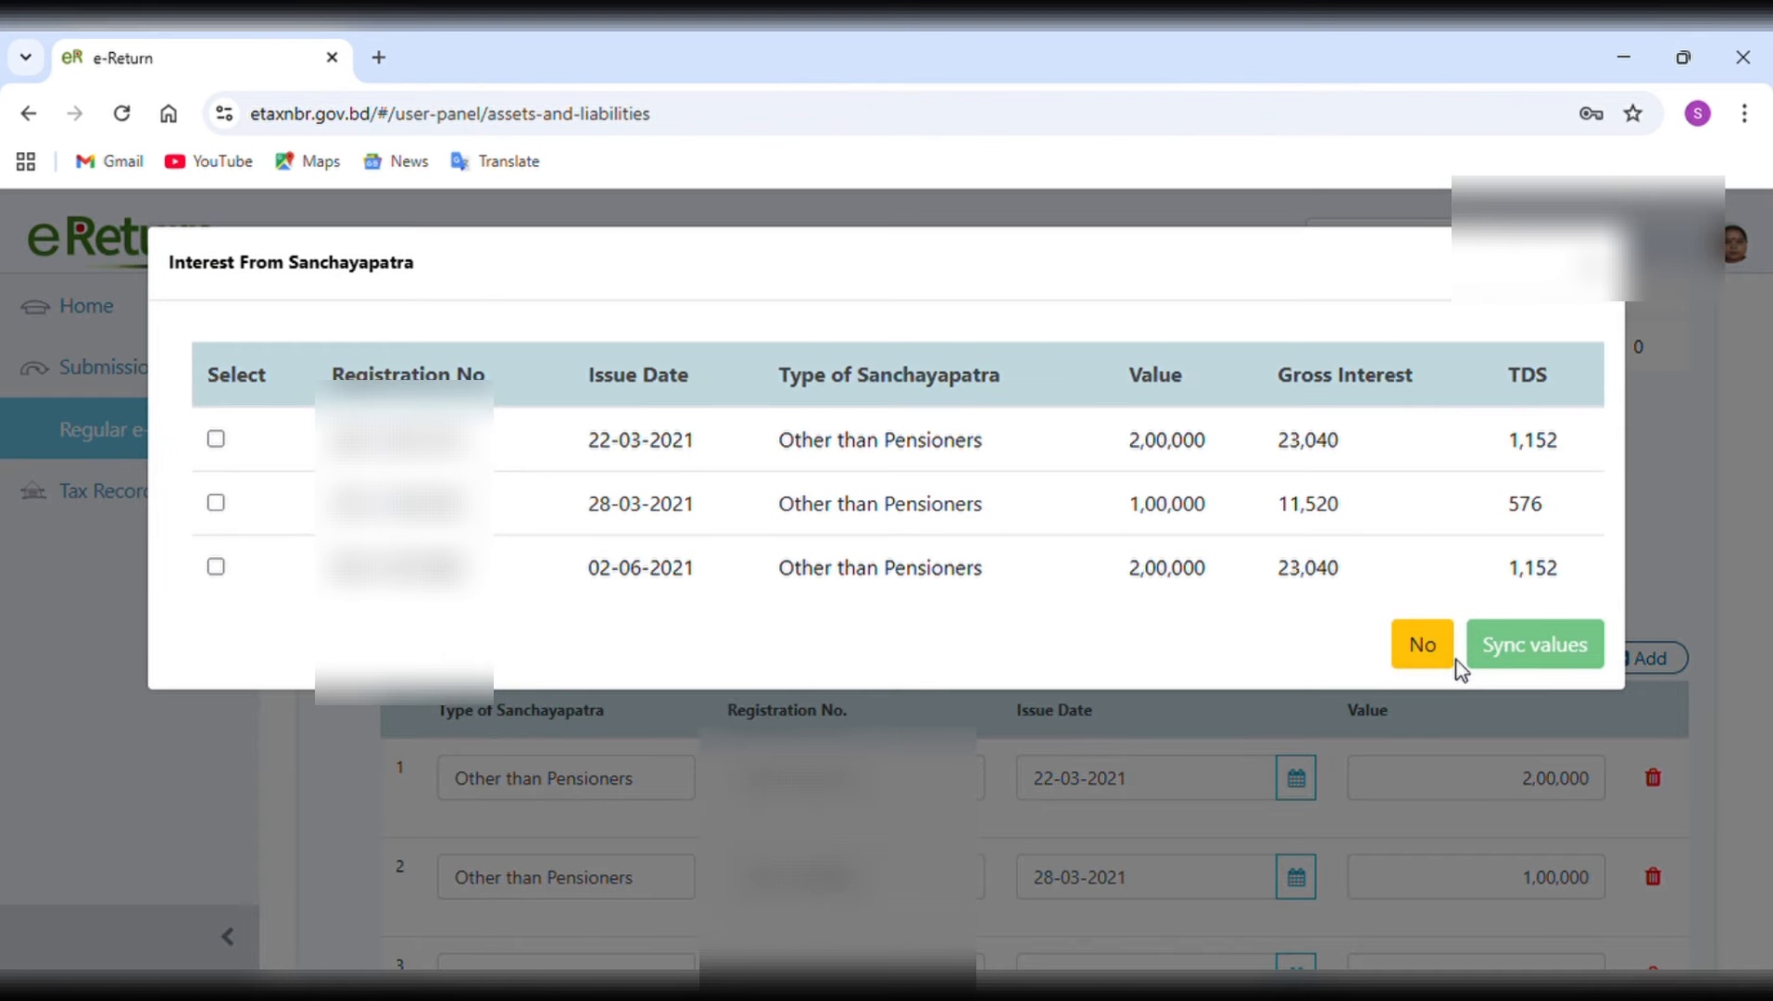
pyautogui.click(216, 439)
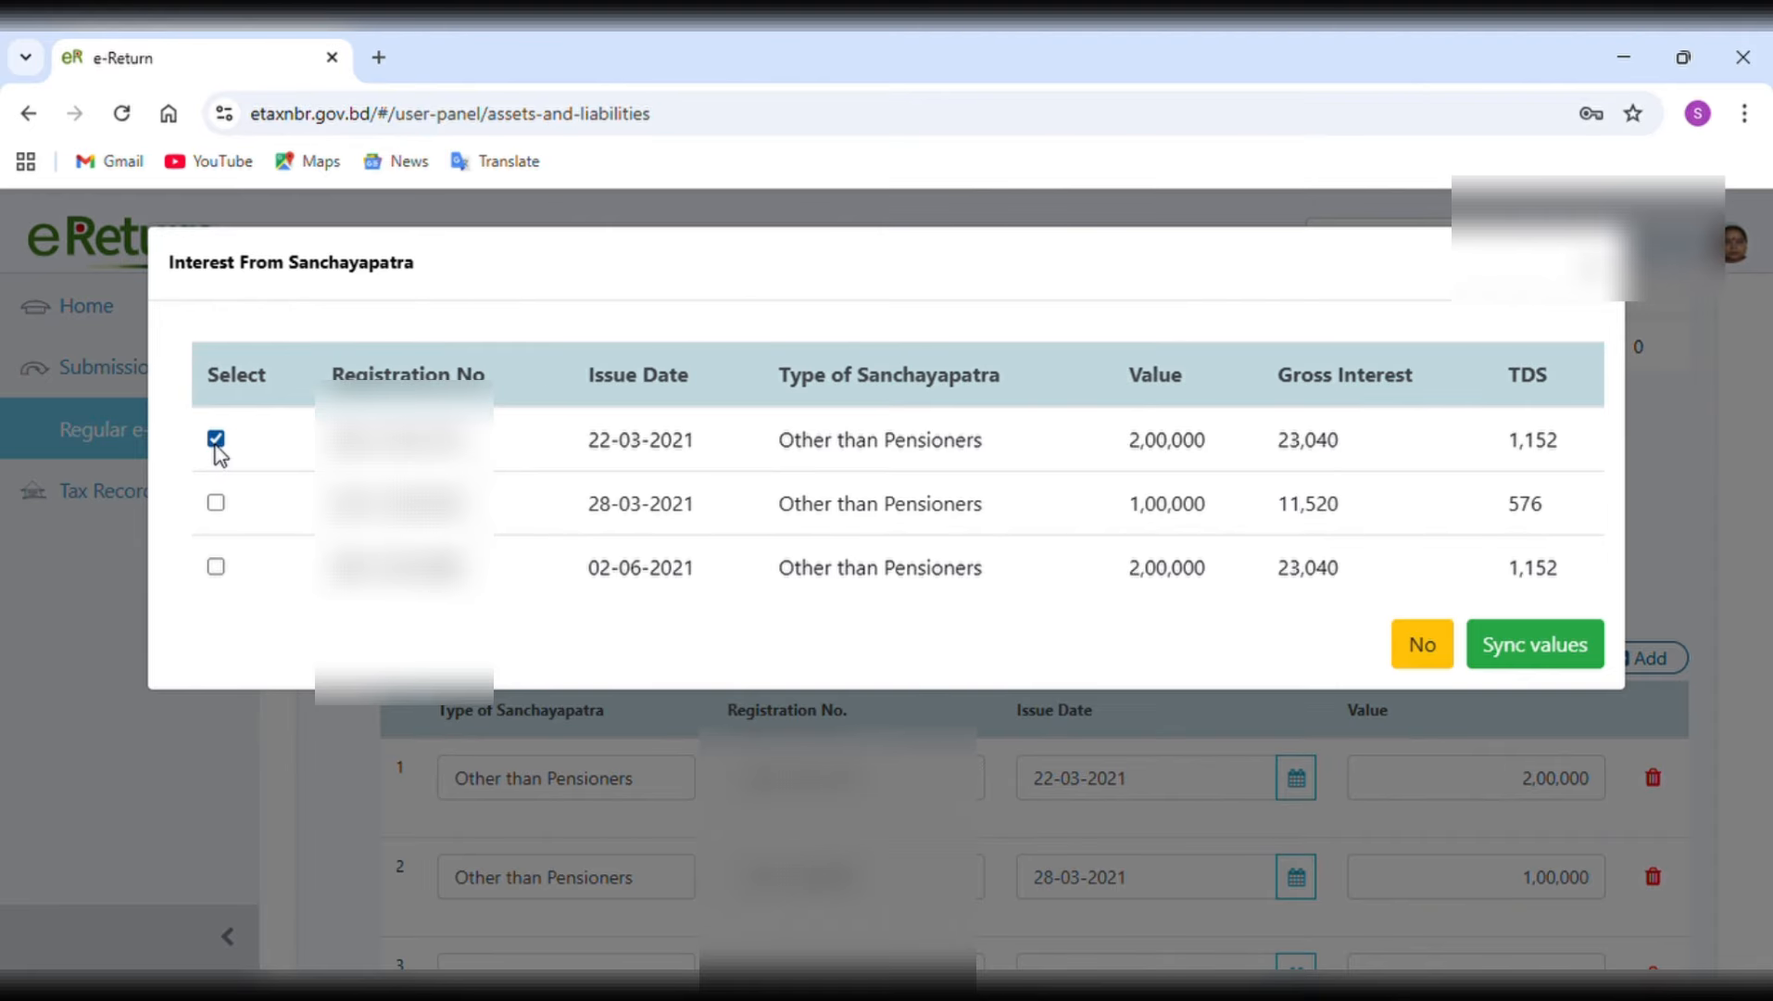
pyautogui.click(216, 503)
pyautogui.click(217, 567)
pyautogui.click(1425, 646)
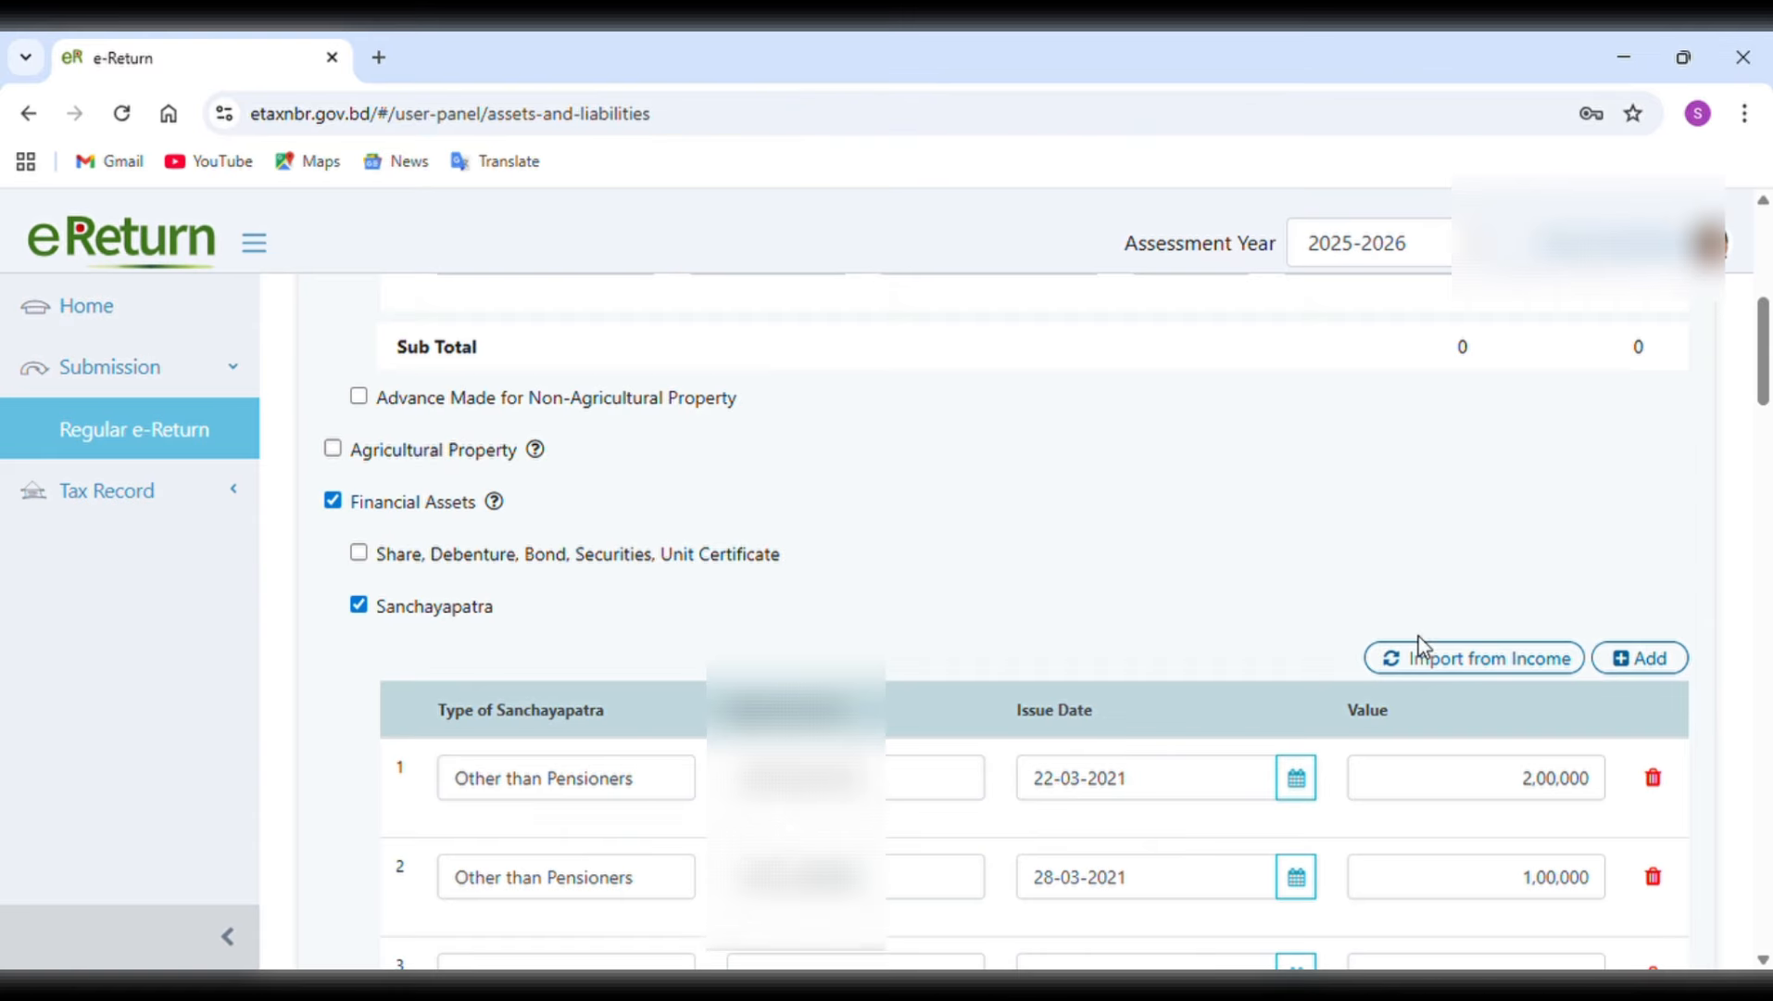
# Review the Sanchayapatra entries, the other financial asset categories and the gold row's particulars, acquisition type, quantity and unit.
pyautogui.scroll(-2, 728, 869)
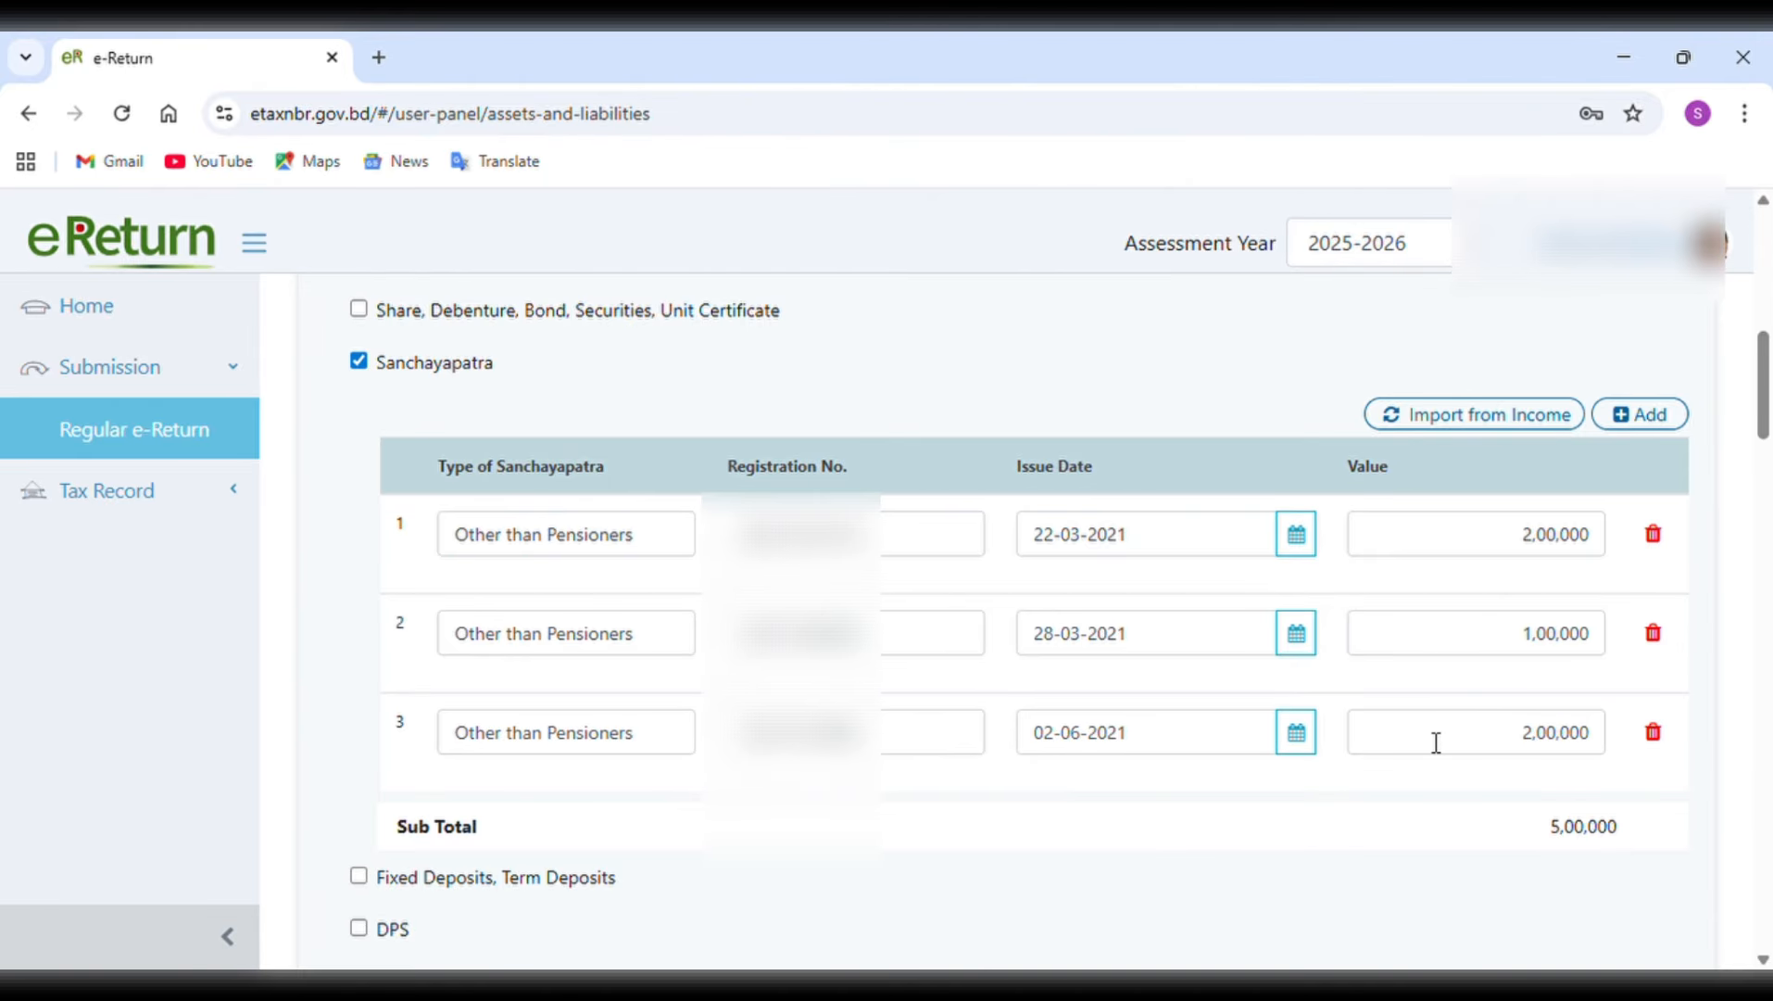
pyautogui.scroll(-2, 1434, 744)
pyautogui.scroll(-3, 1430, 741)
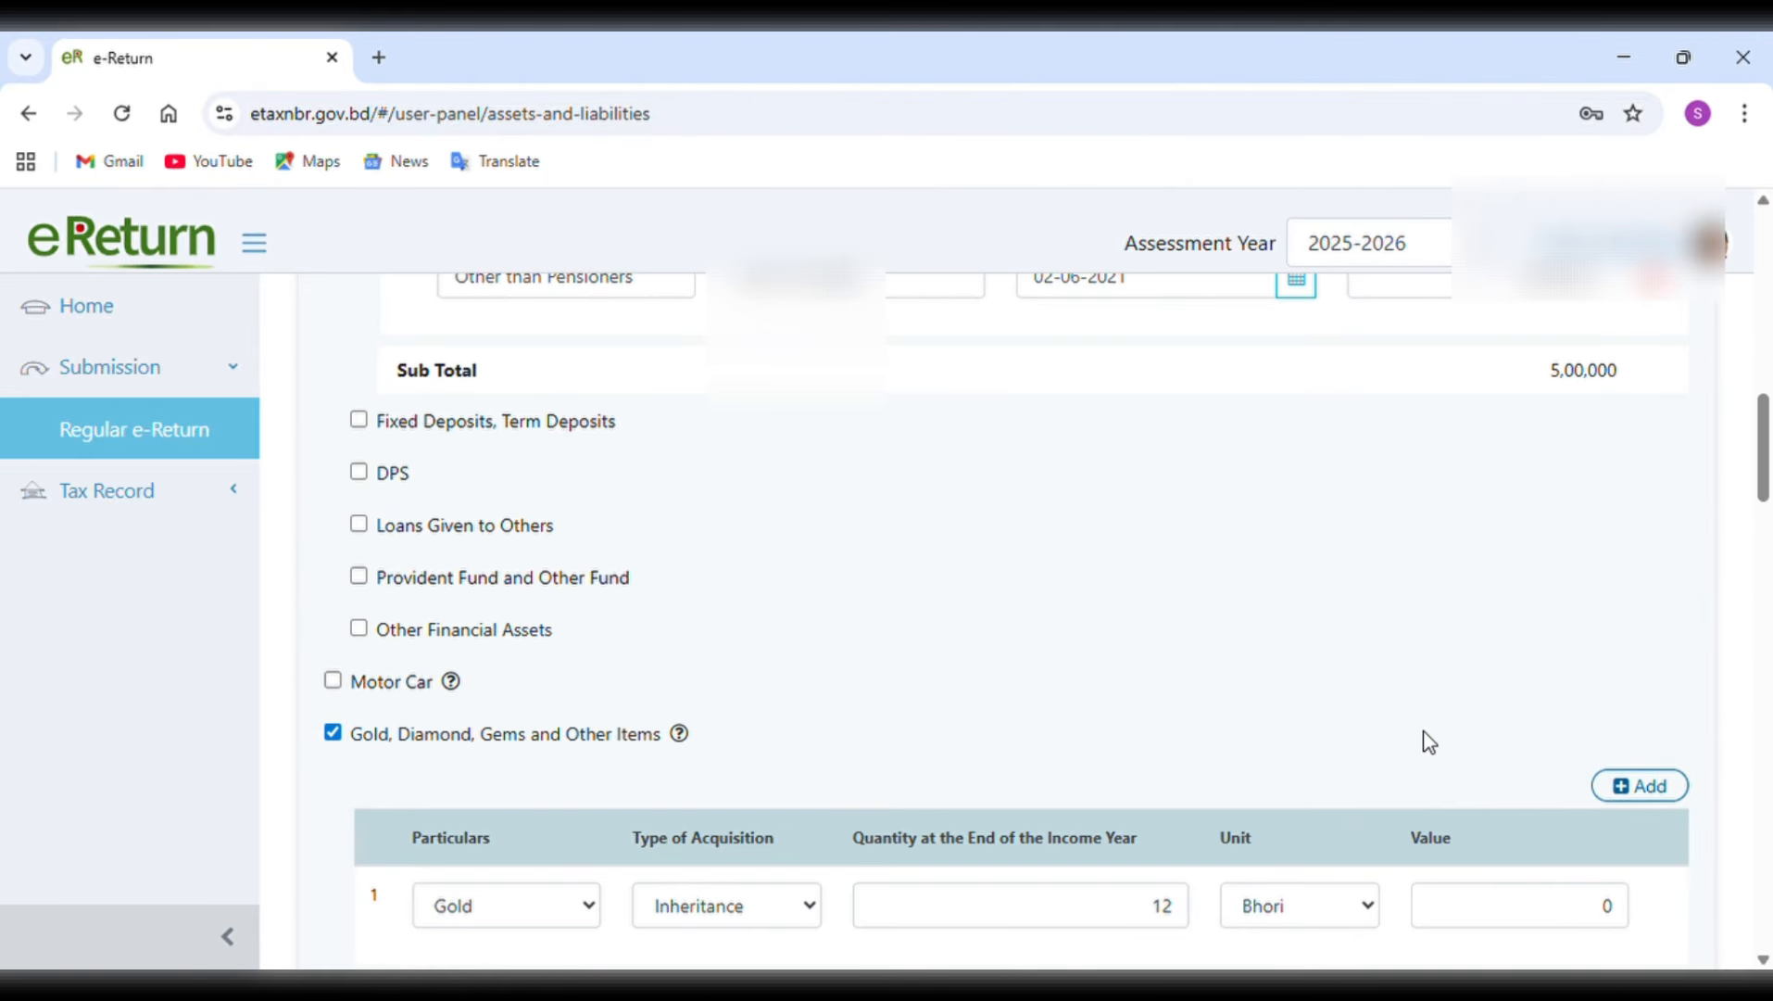
pyautogui.scroll(1, 1430, 741)
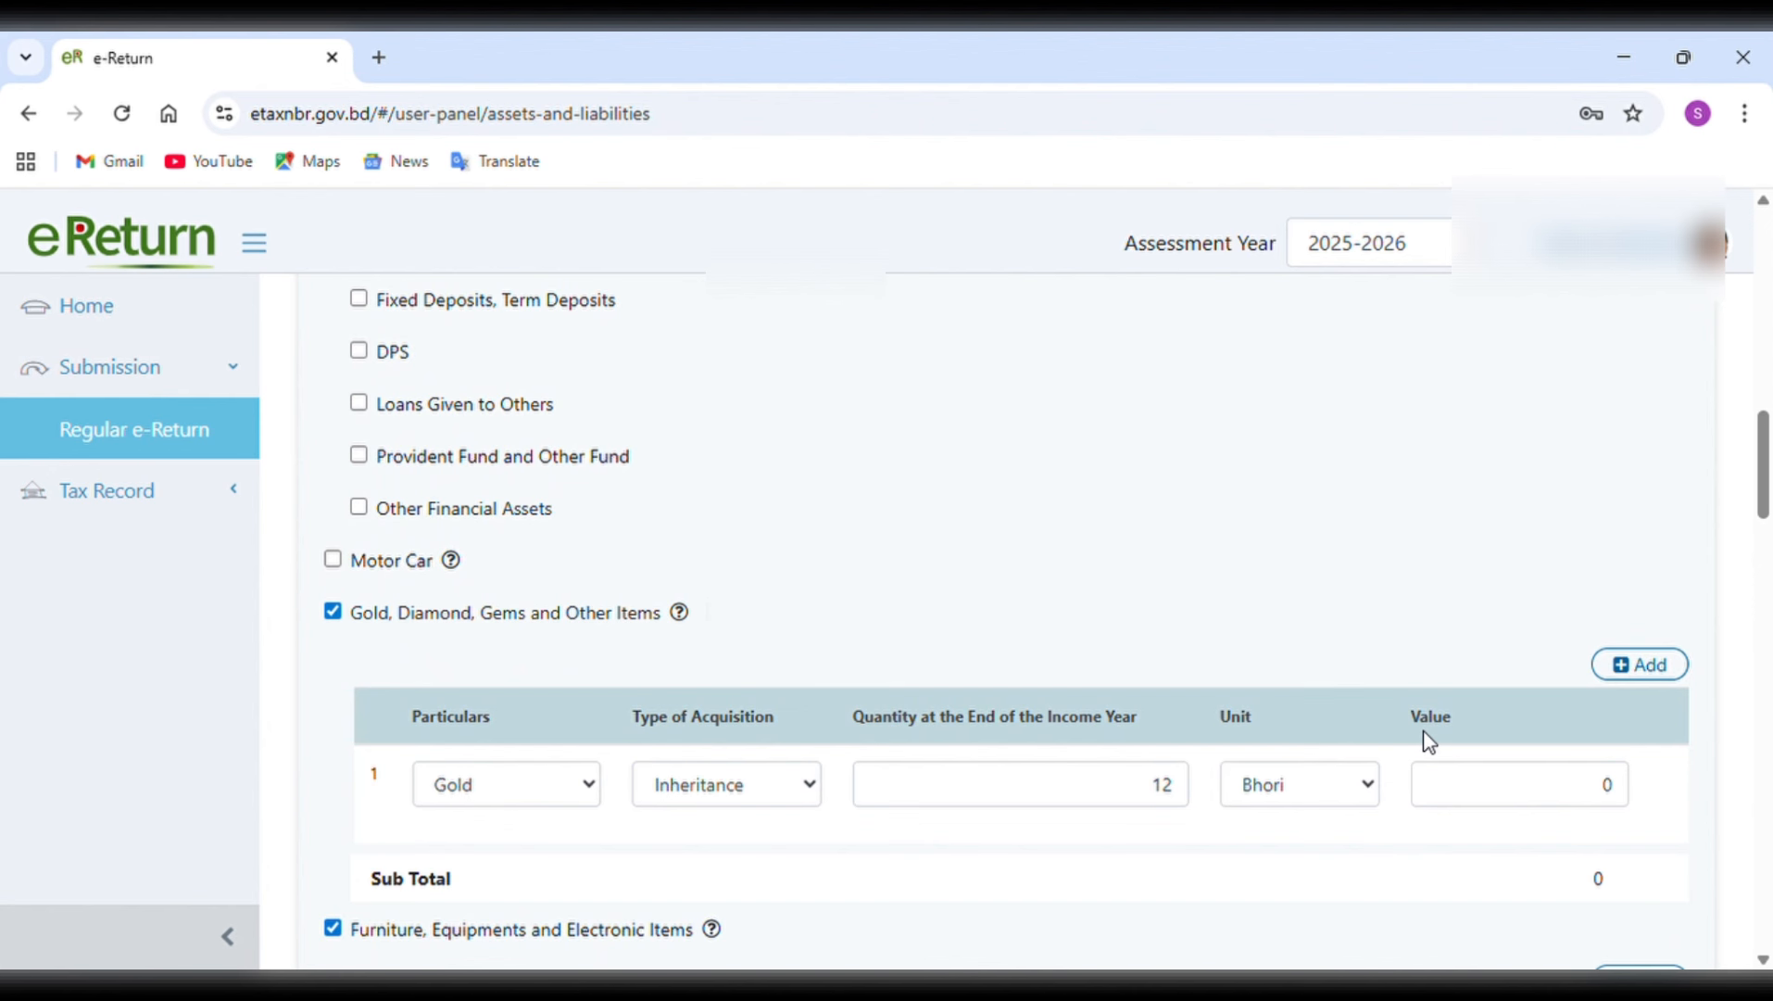
pyautogui.scroll(-1, 1430, 742)
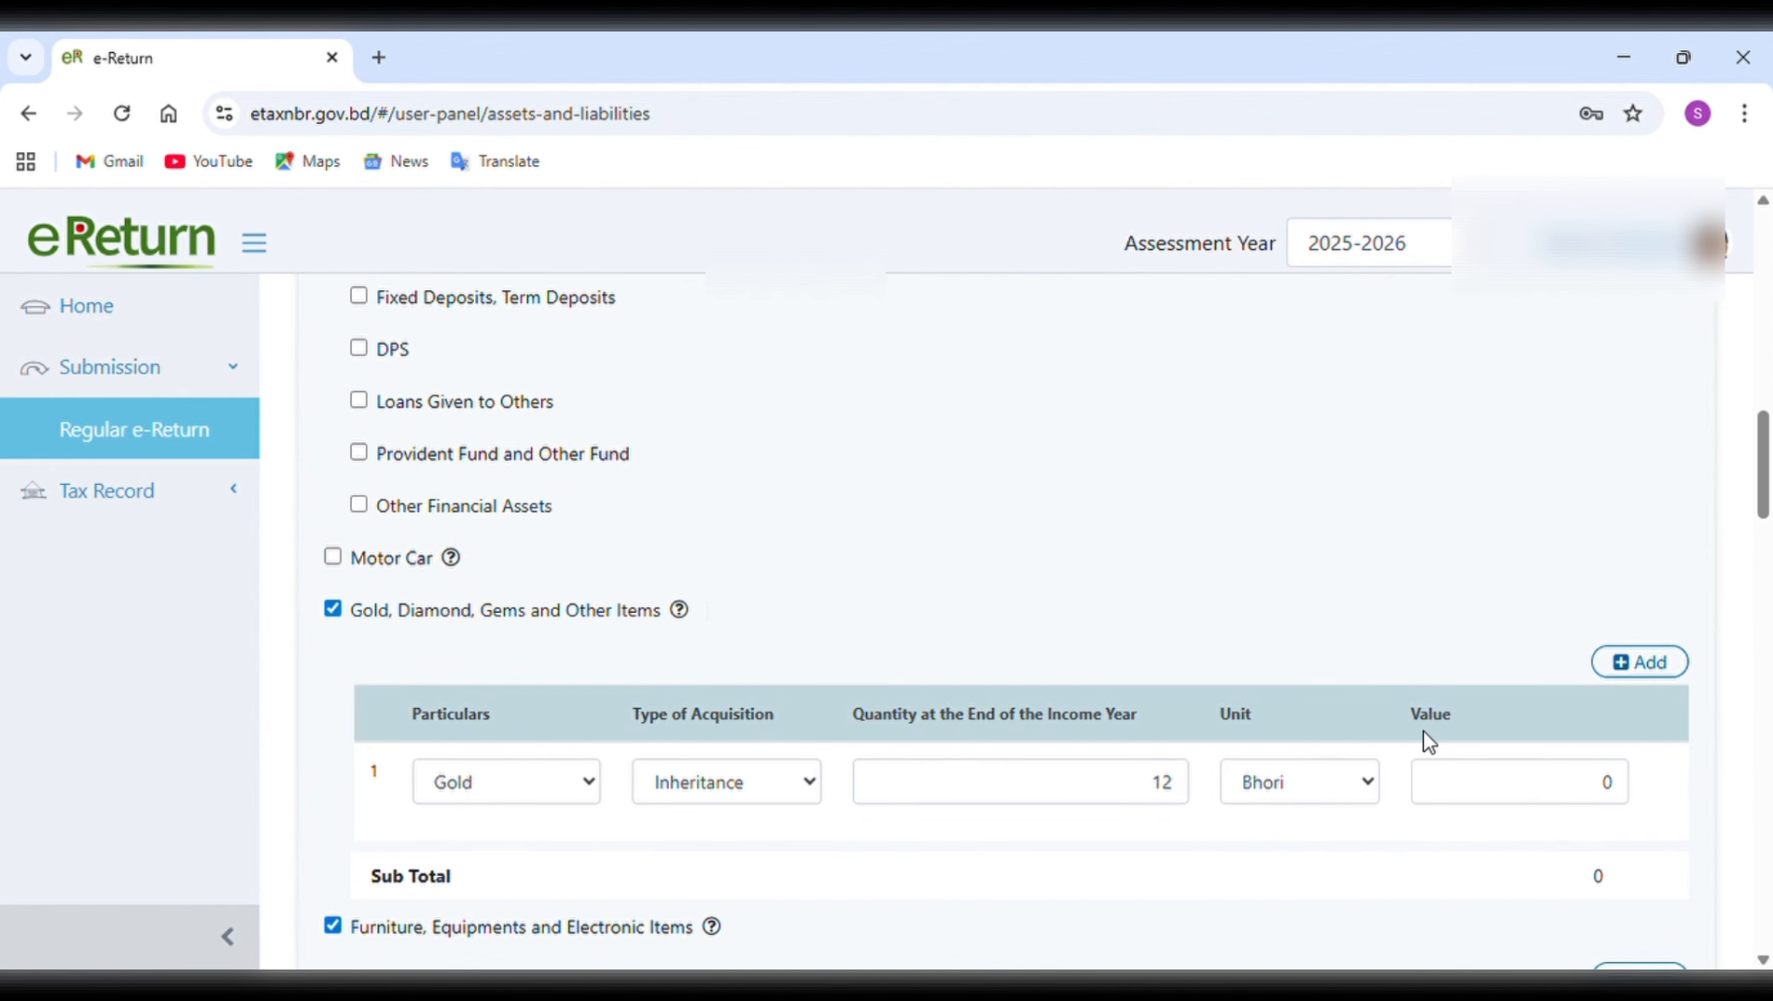
pyautogui.scroll(-1, 1430, 741)
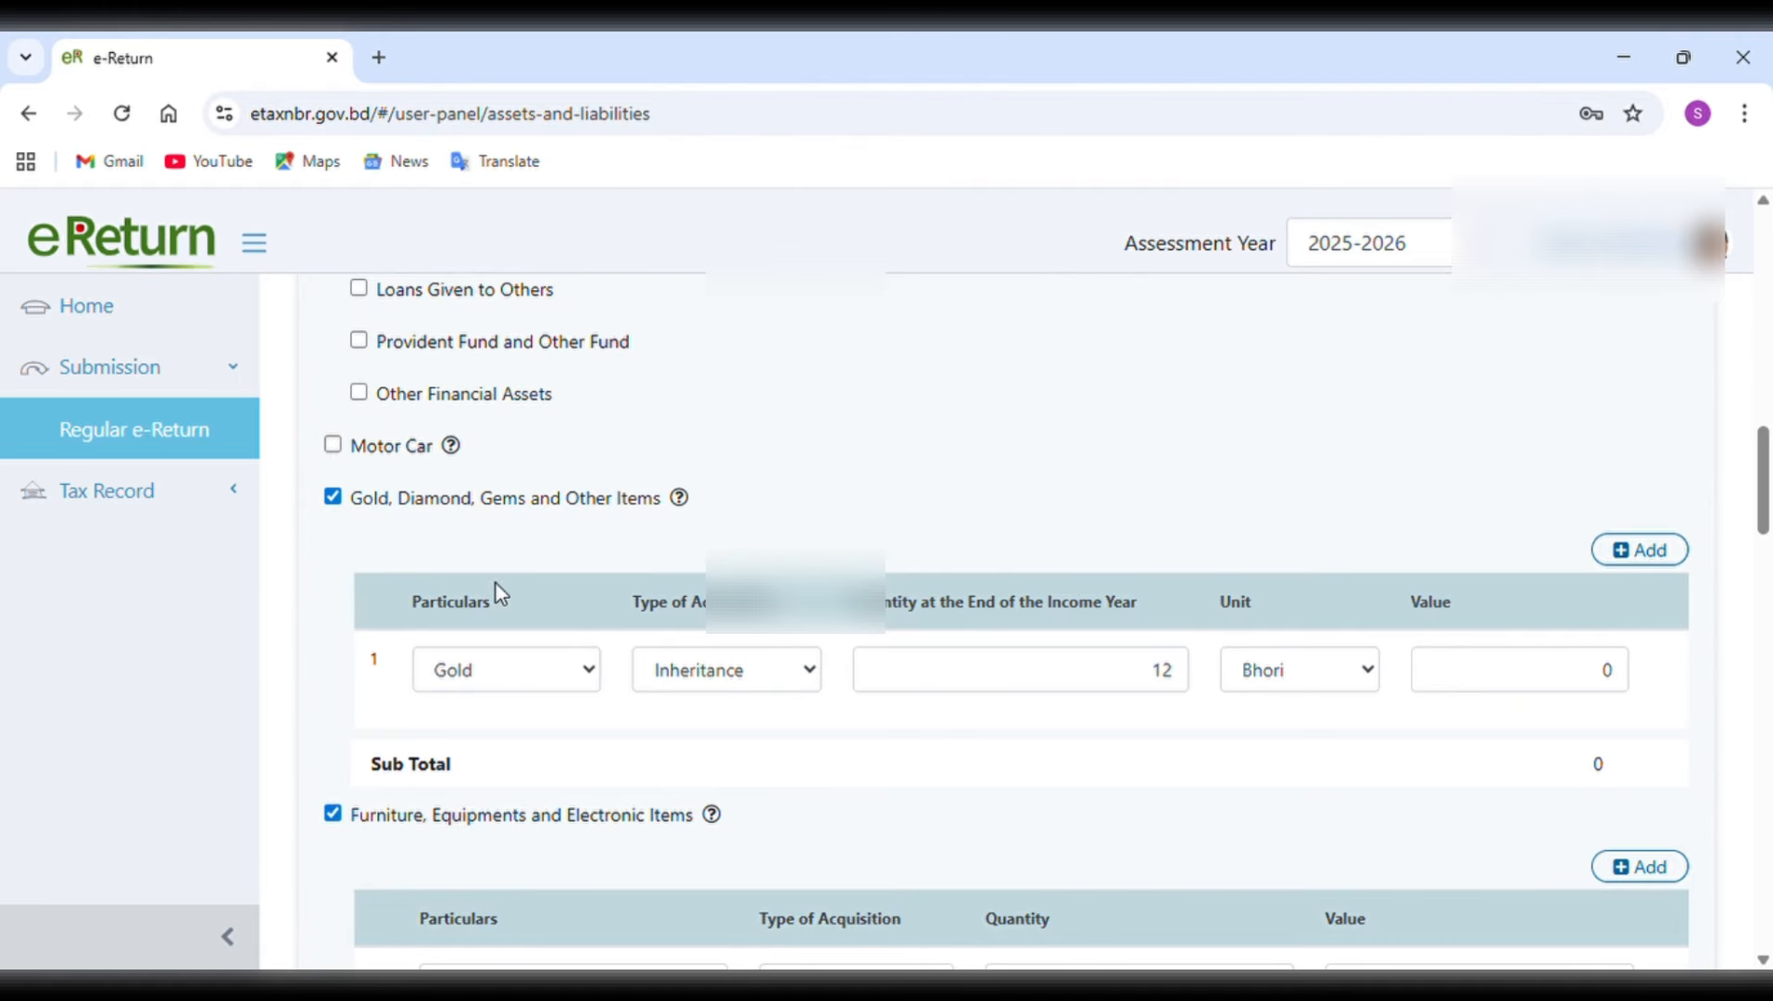
pyautogui.click(587, 669)
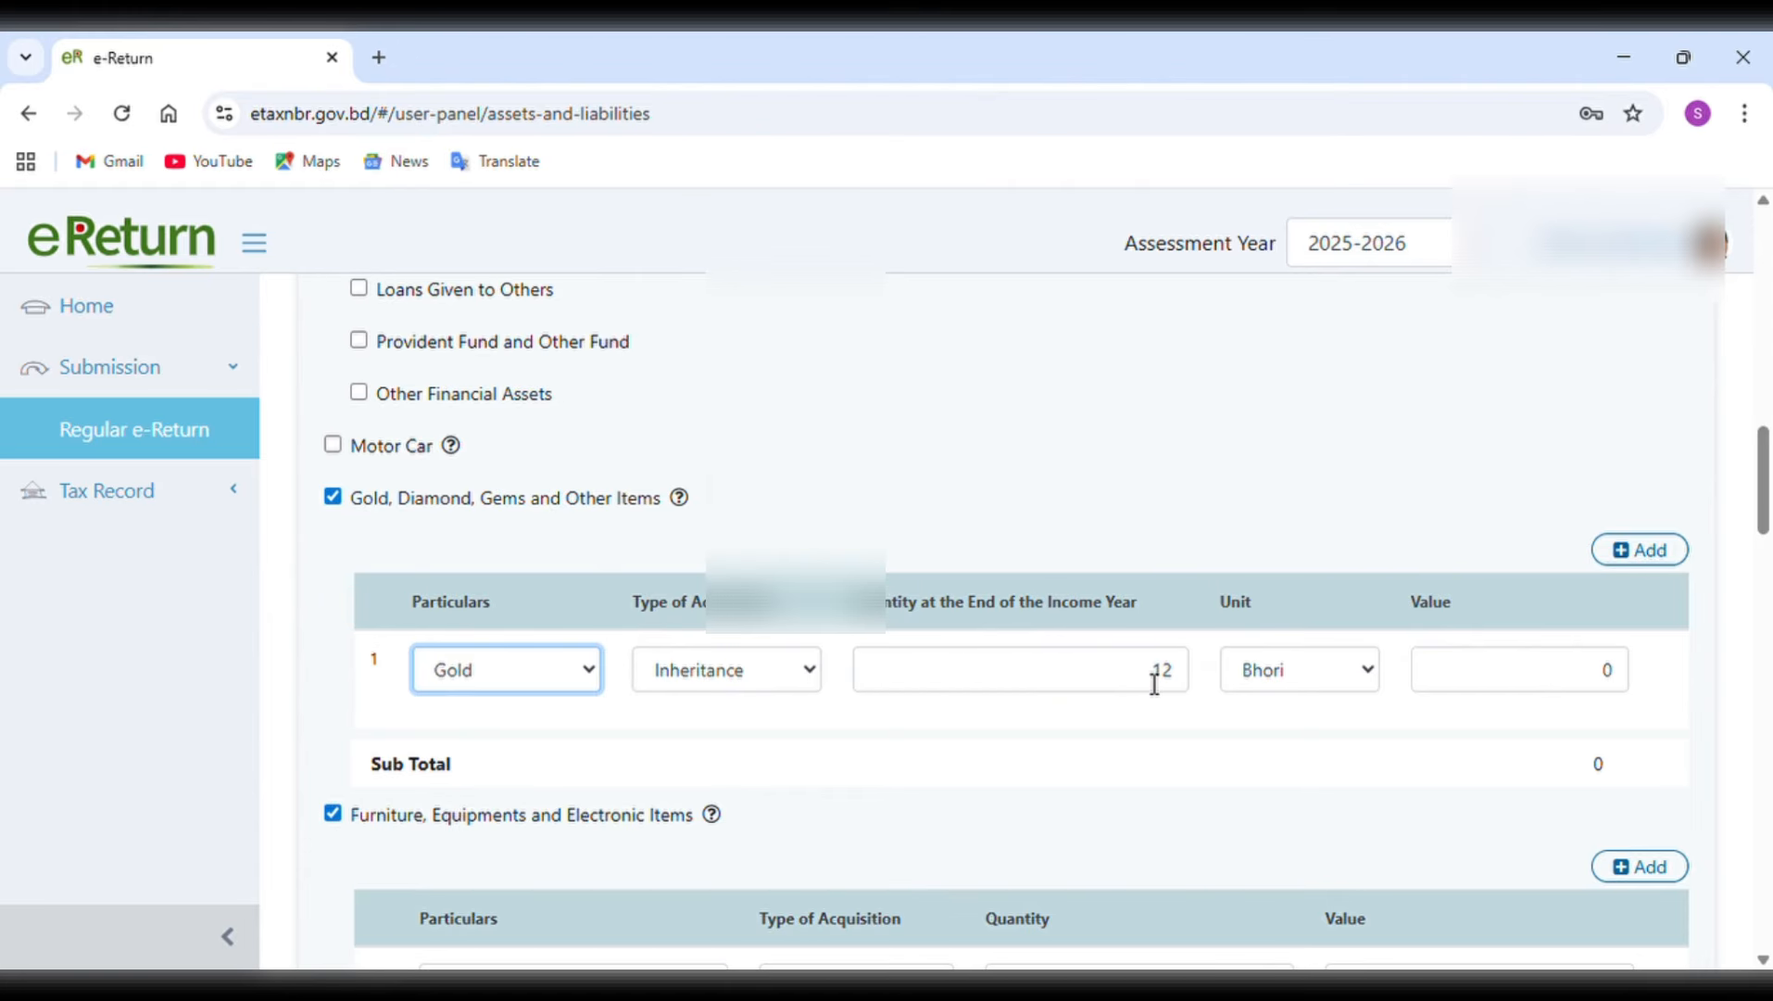
pyautogui.click(1350, 680)
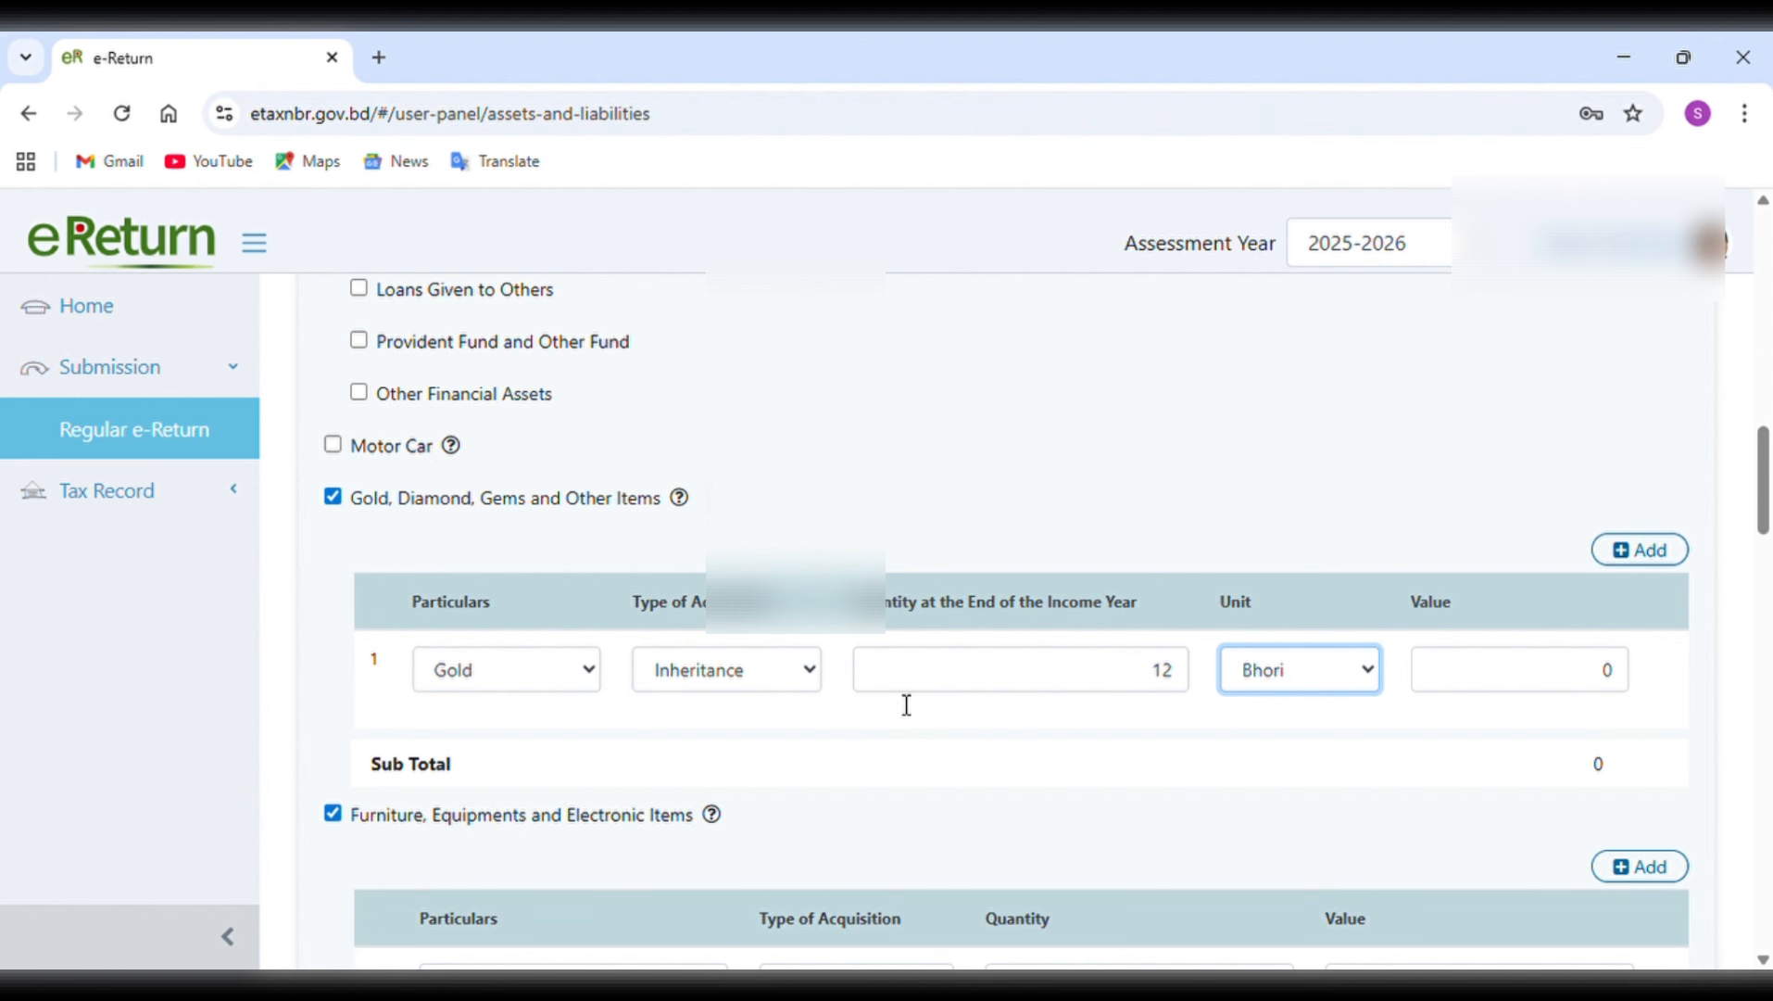
# Review the furniture and electronic items, the bank account balance and the cash in hand at the end of the income year.
pyautogui.scroll(-1, 957, 783)
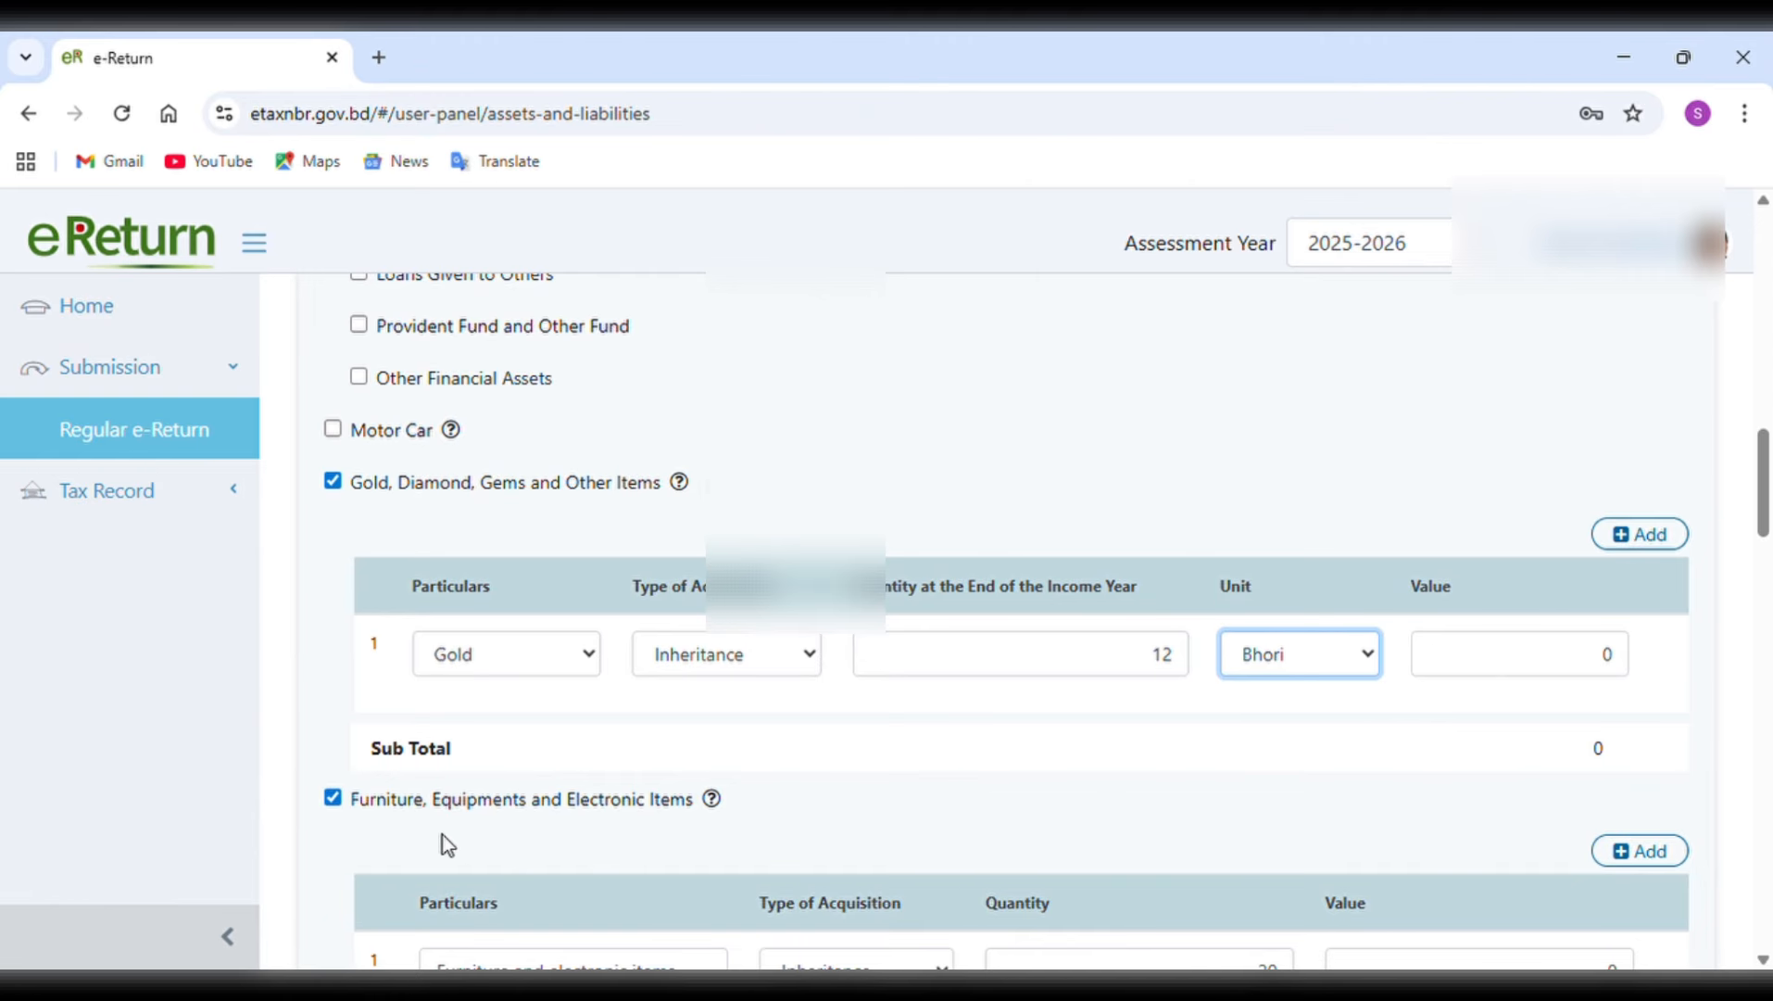
pyautogui.scroll(-2, 847, 773)
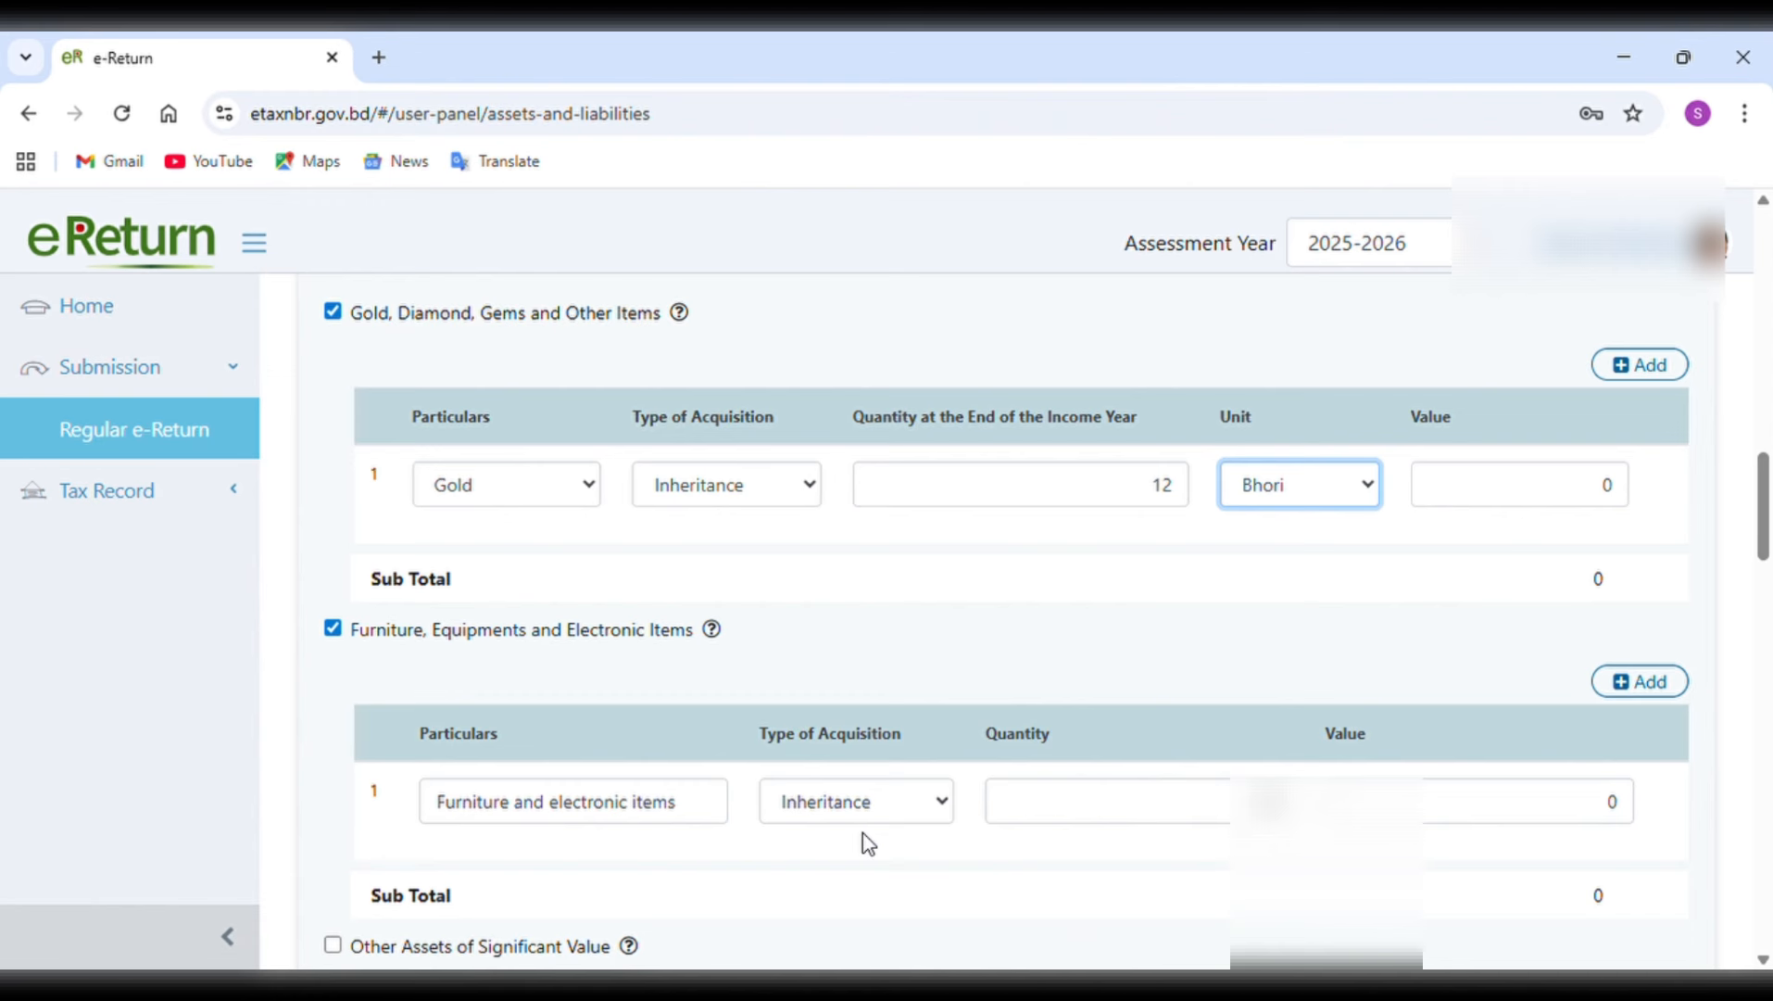
pyautogui.scroll(-3, 863, 833)
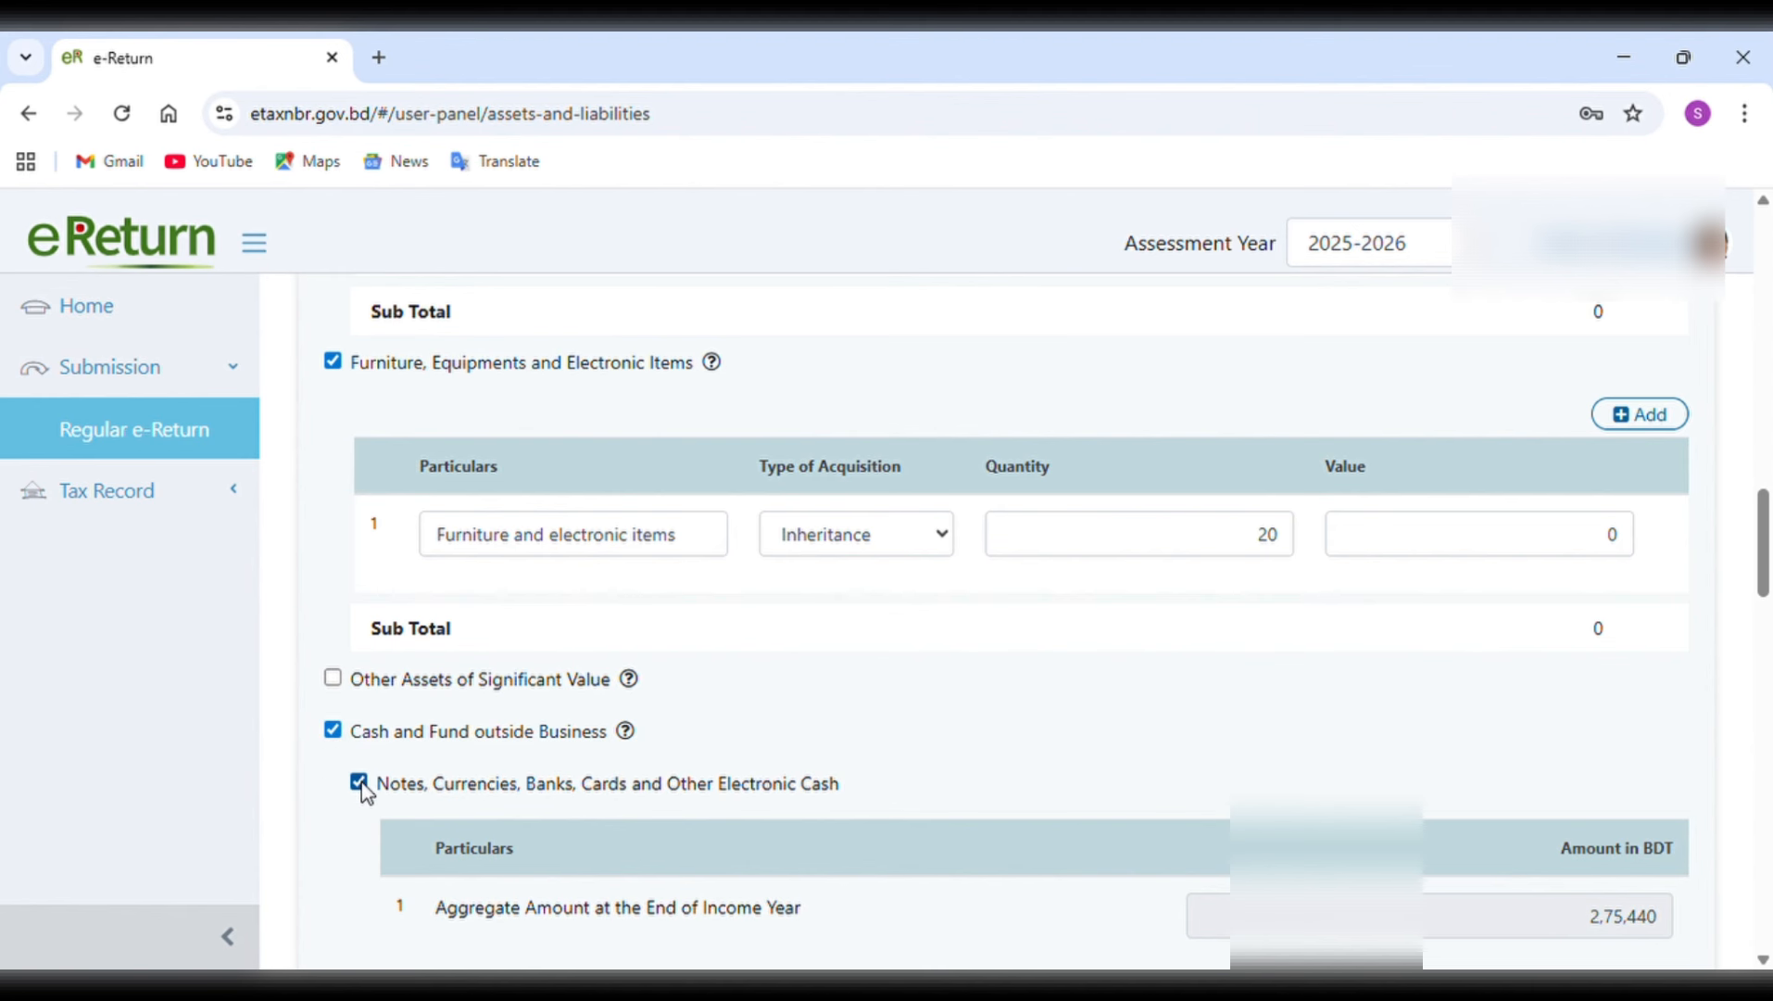
pyautogui.scroll(-2, 1001, 763)
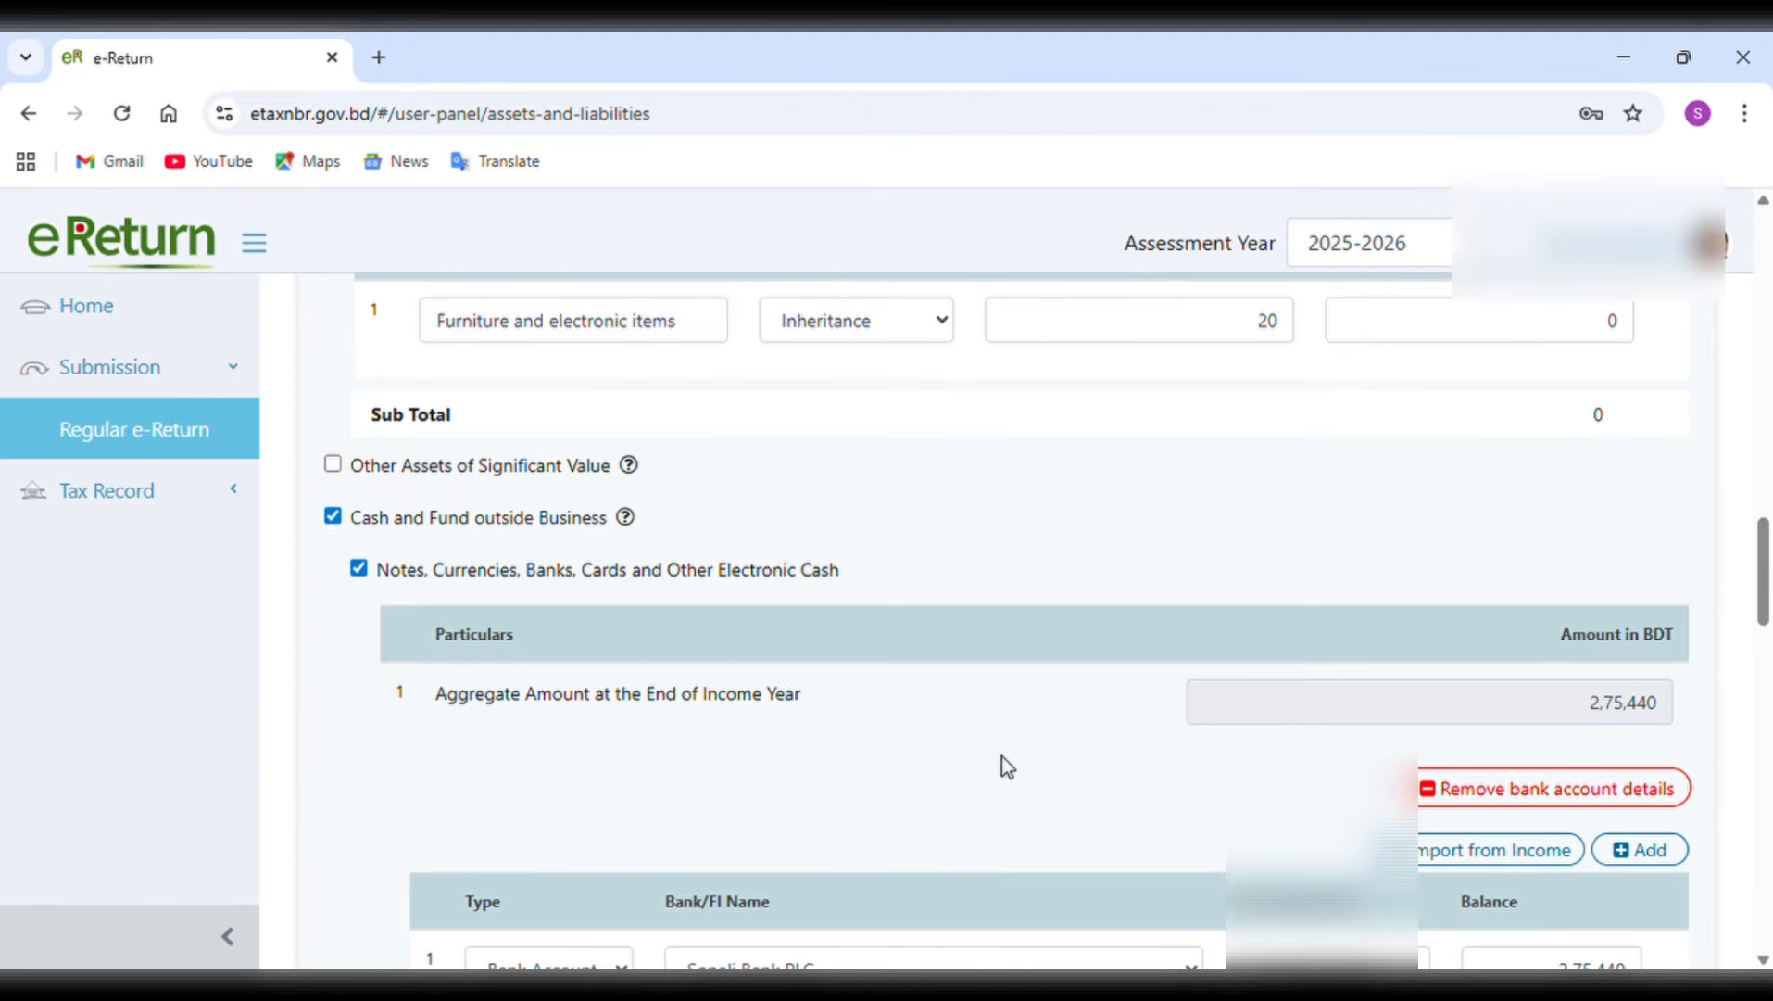
pyautogui.scroll(-1, 1007, 765)
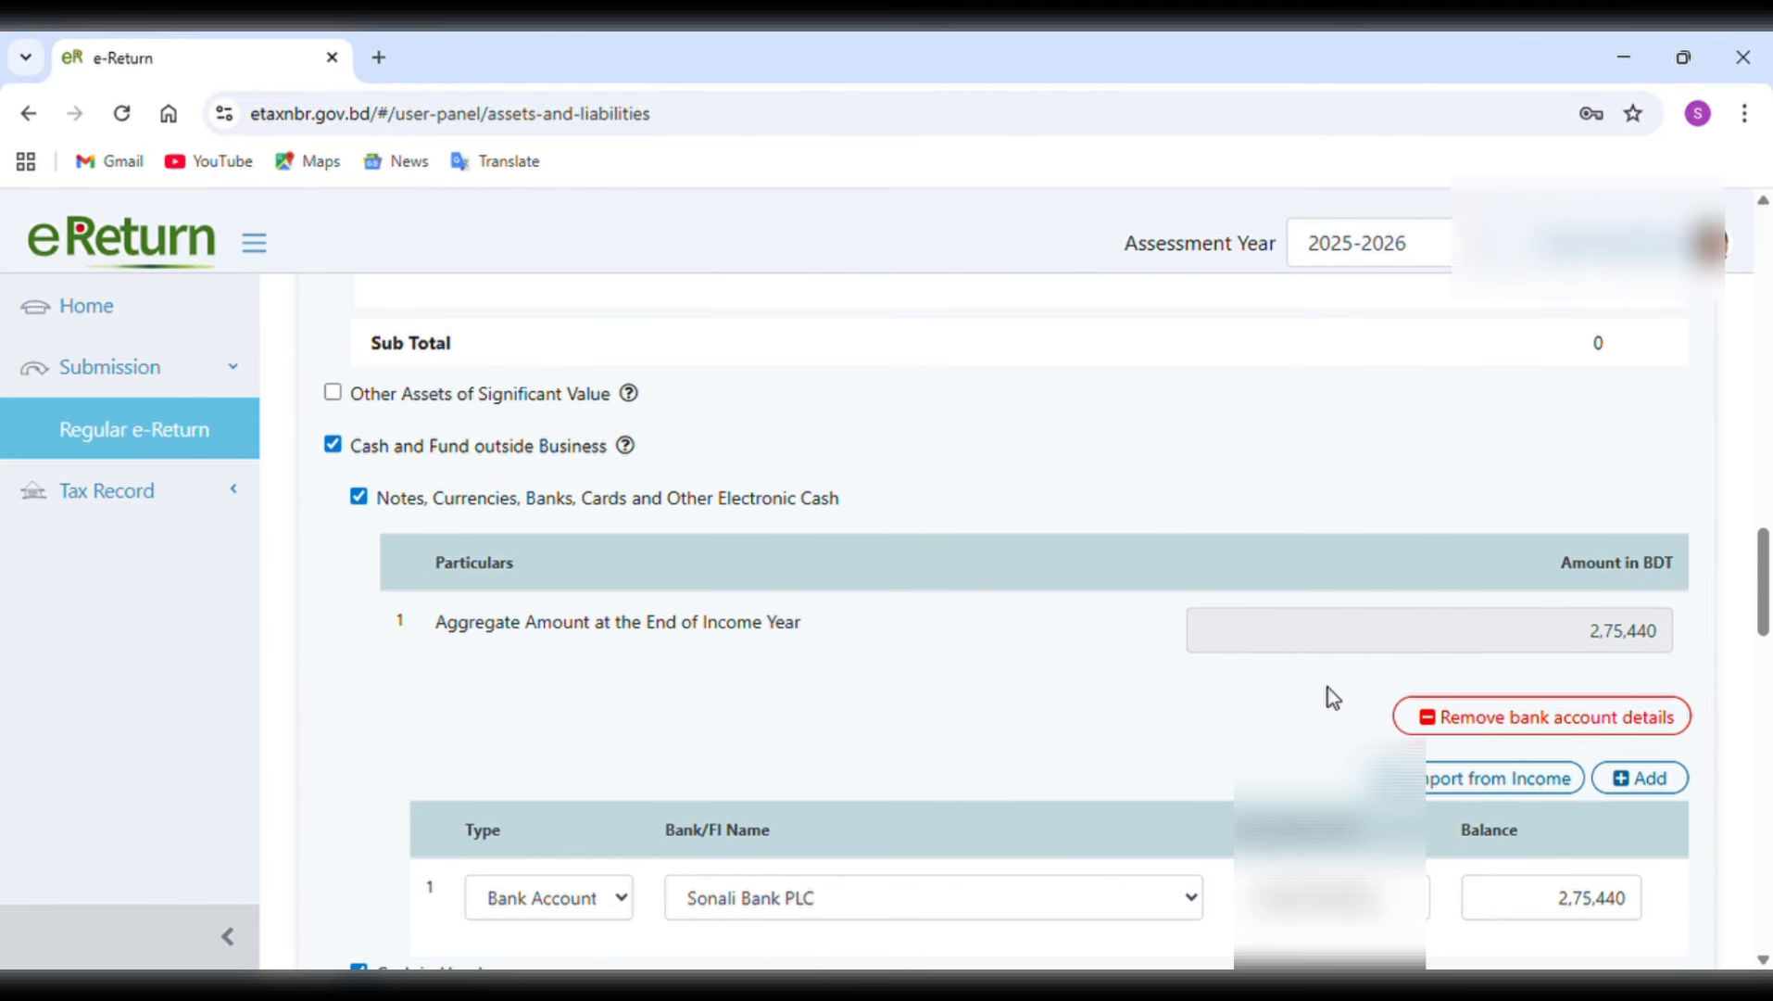
pyautogui.scroll(-2, 1329, 695)
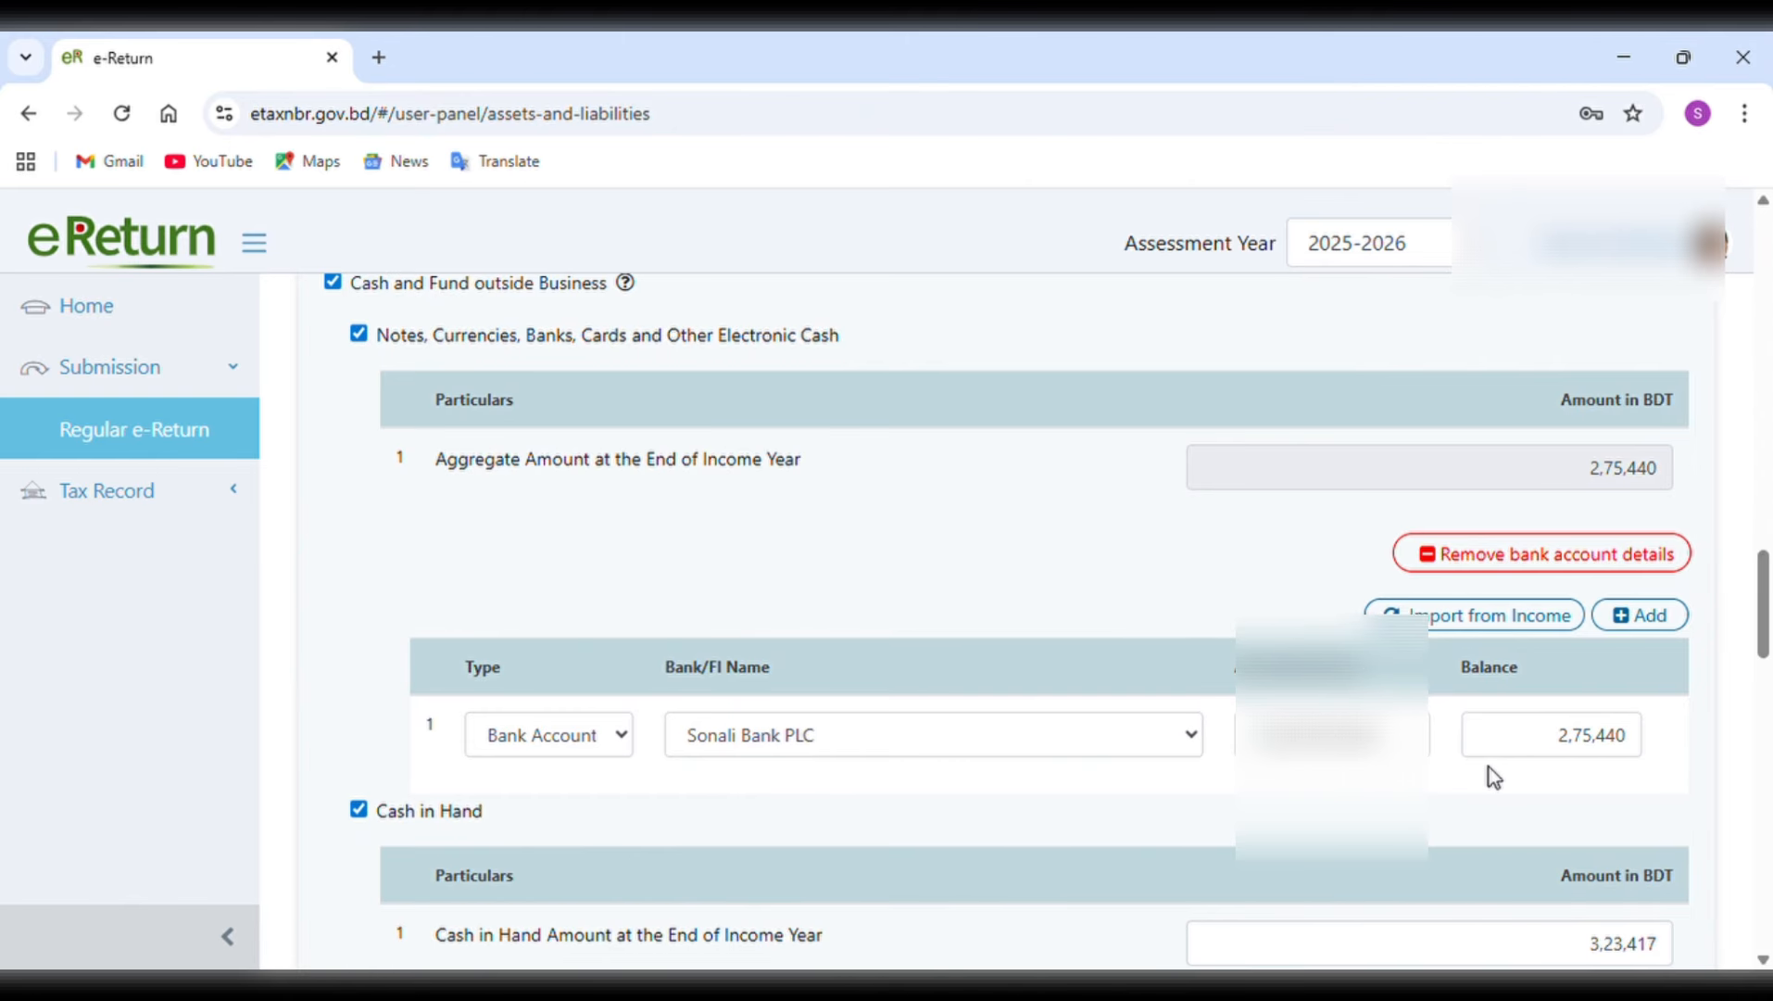
pyautogui.scroll(1, 1492, 774)
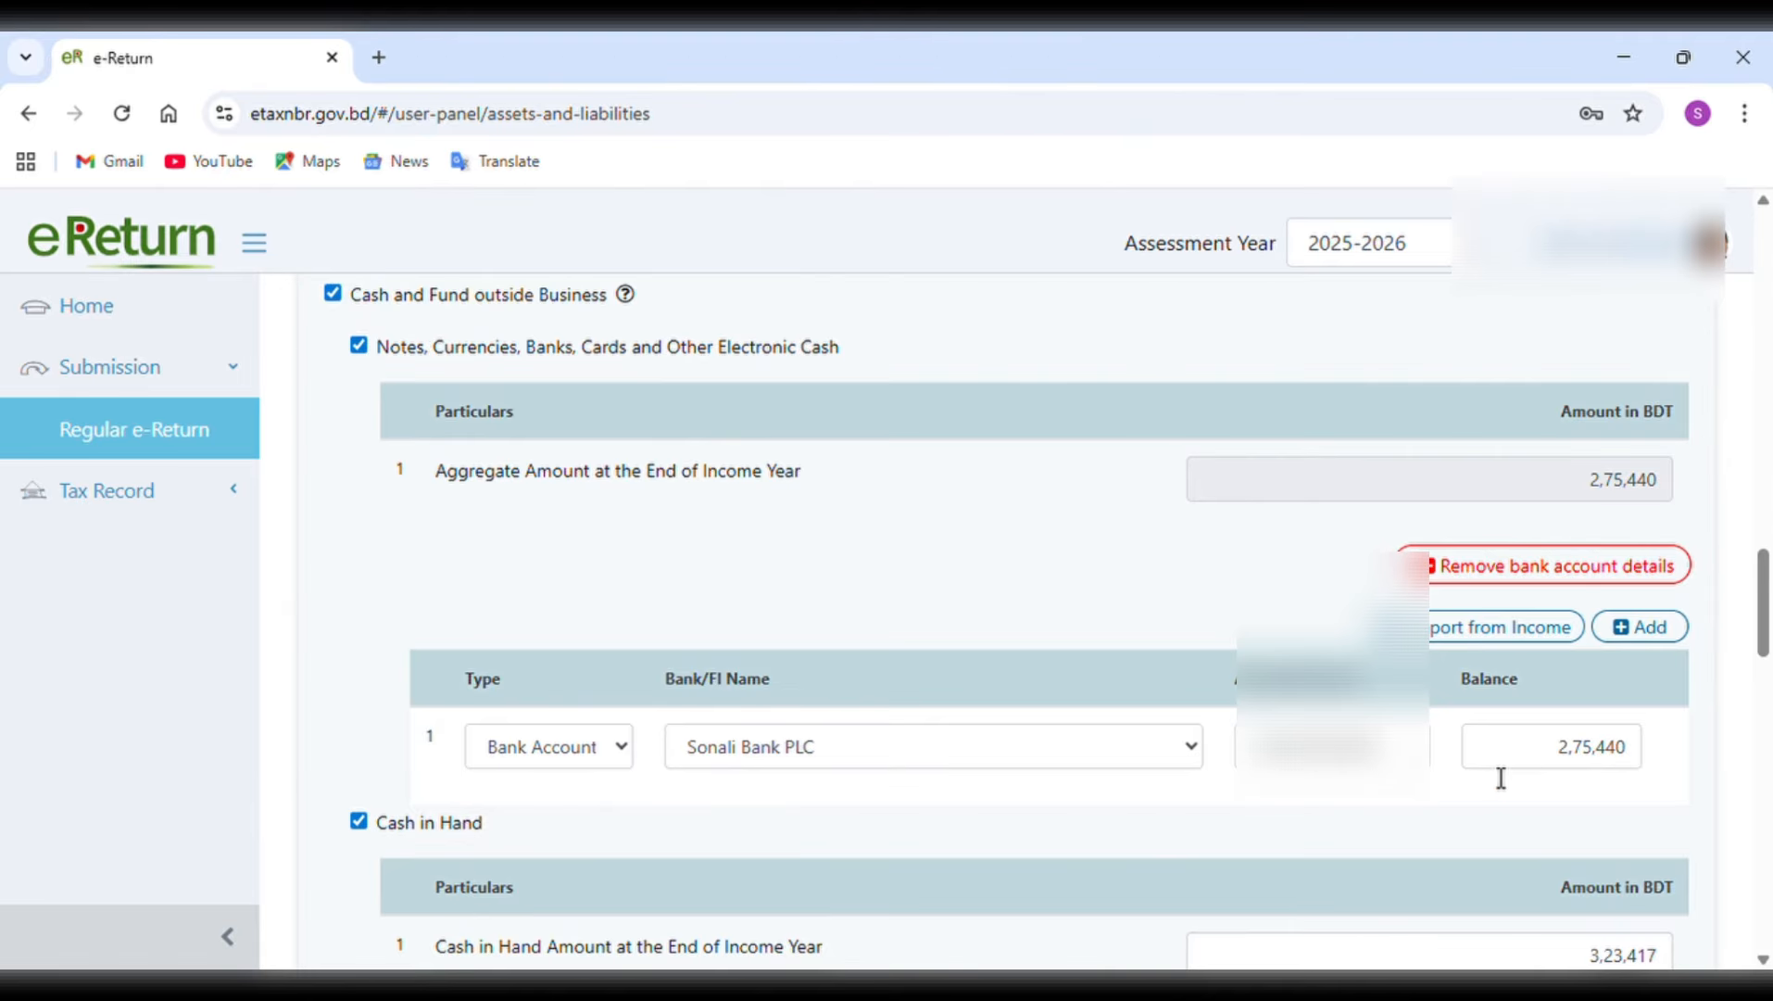
pyautogui.scroll(-2, 1494, 775)
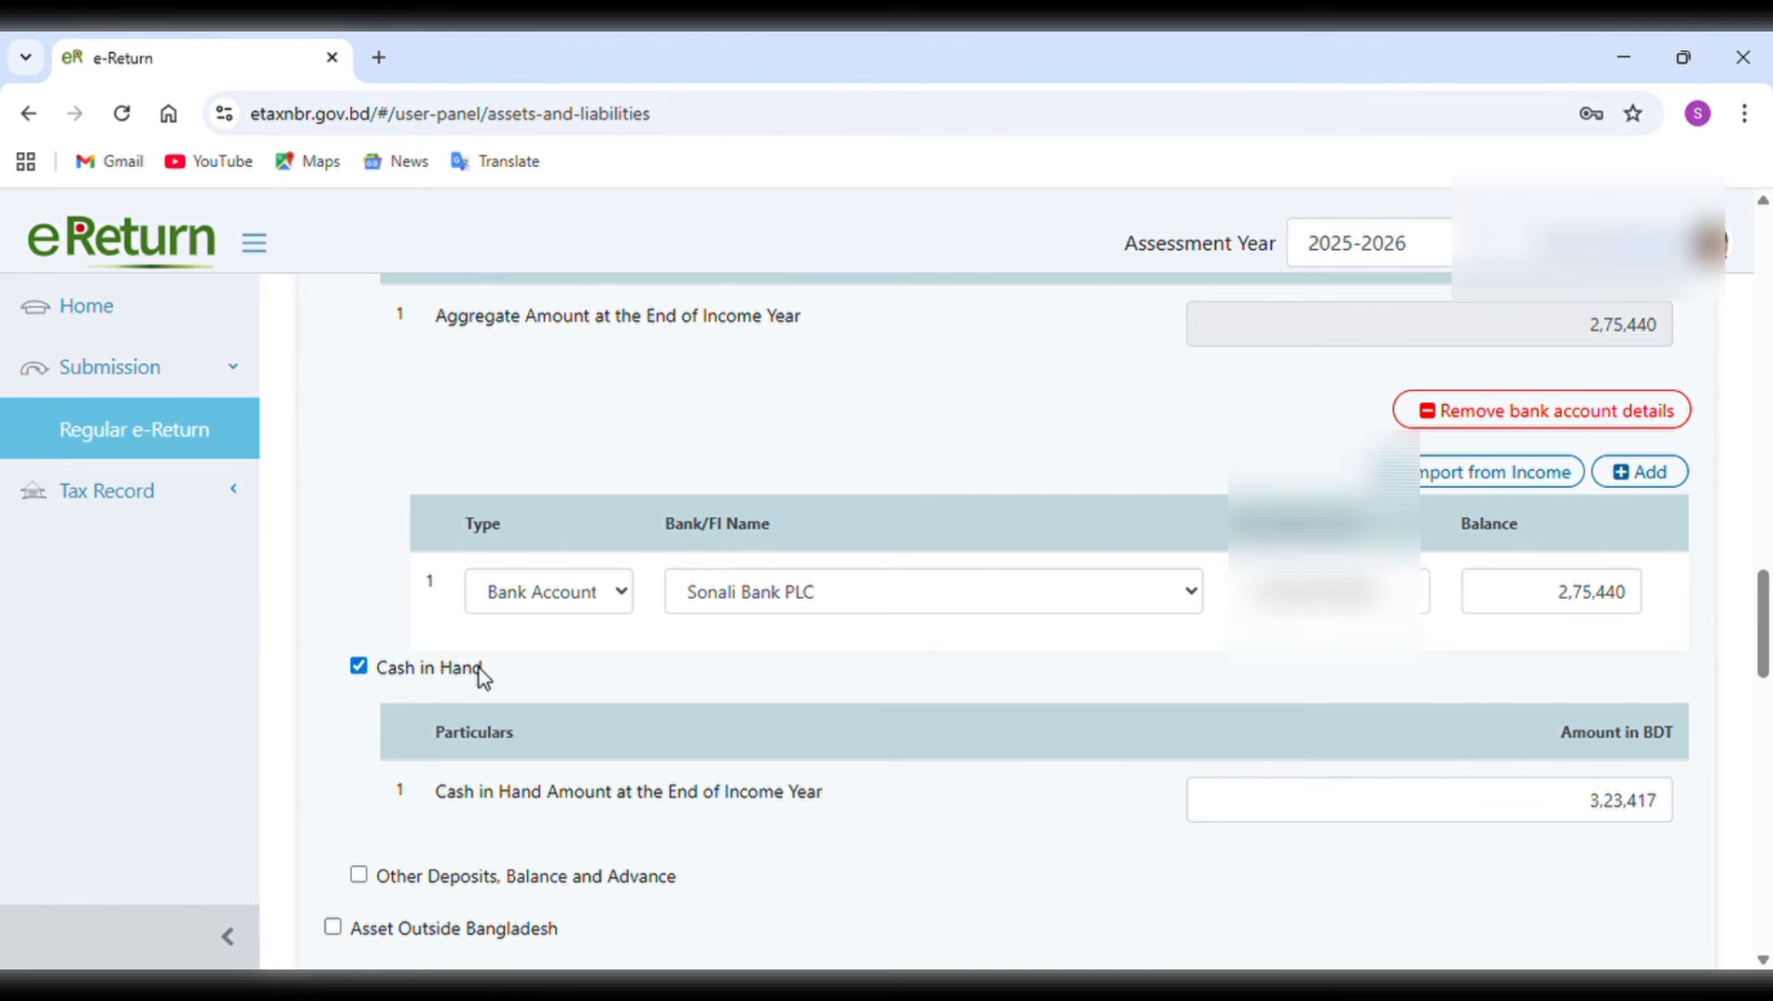
pyautogui.scroll(-4, 1129, 833)
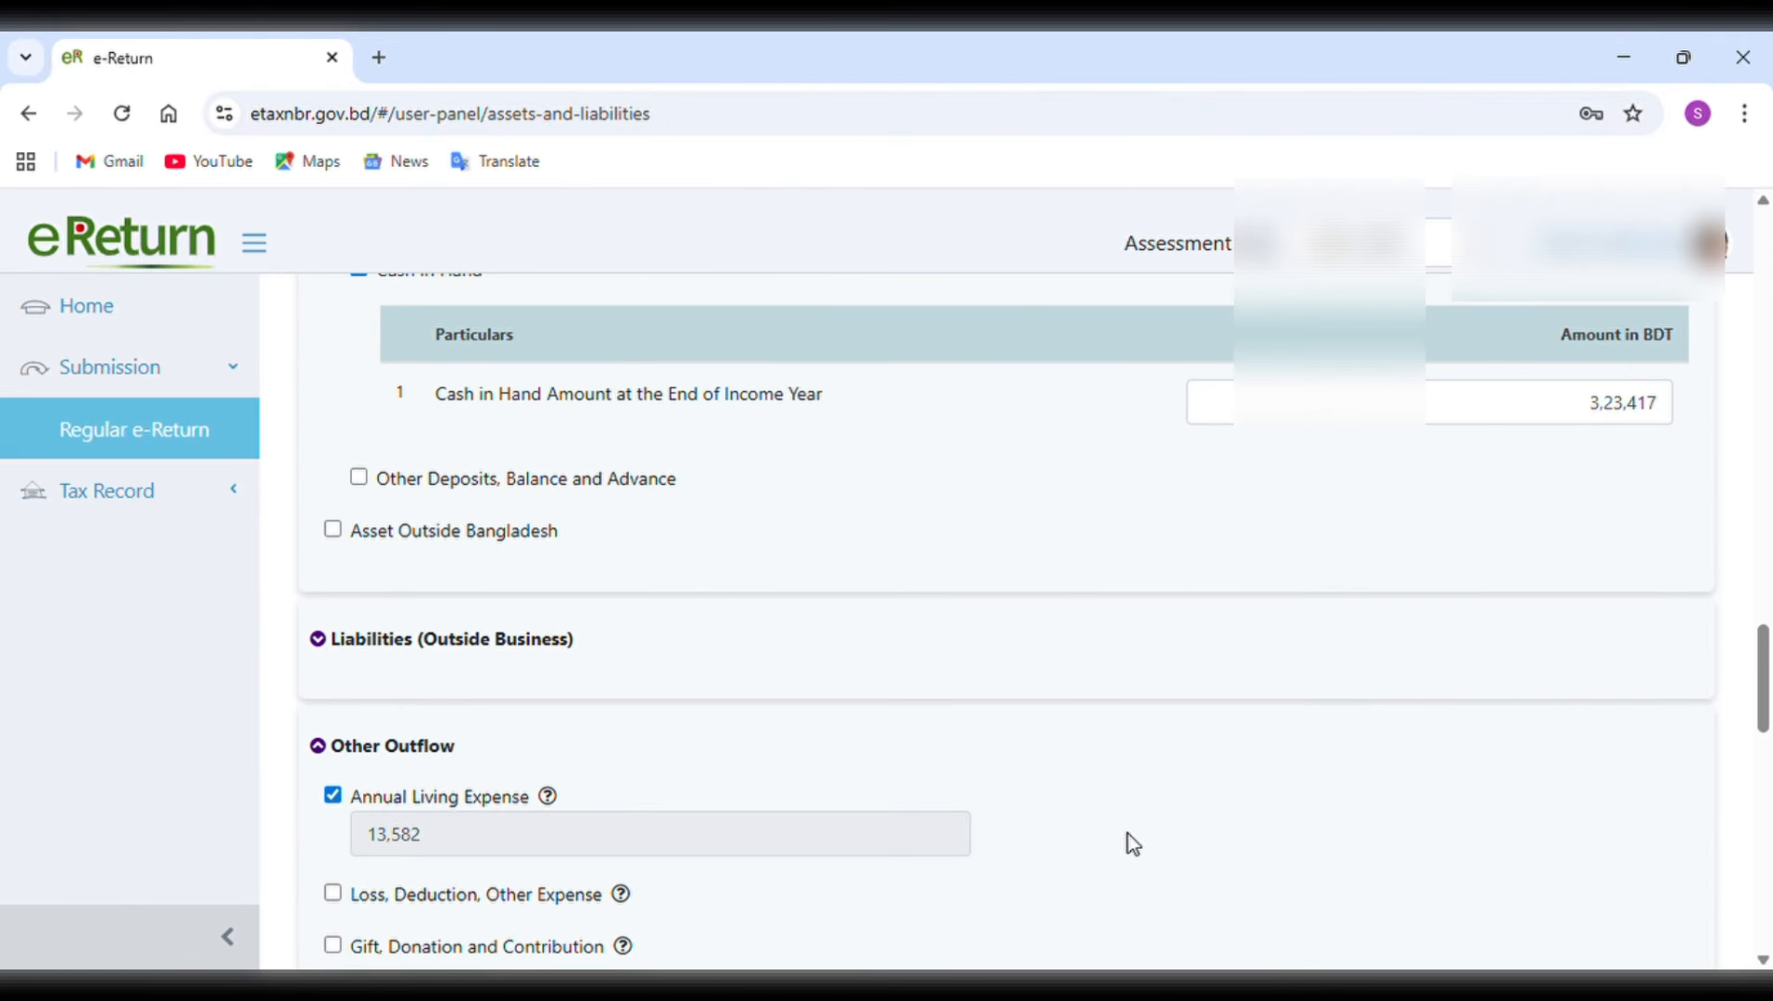
# Expand the liabilities outside business to view their categories, collapse them, and check the annual living expense under other outflow.
pyautogui.click(333, 646)
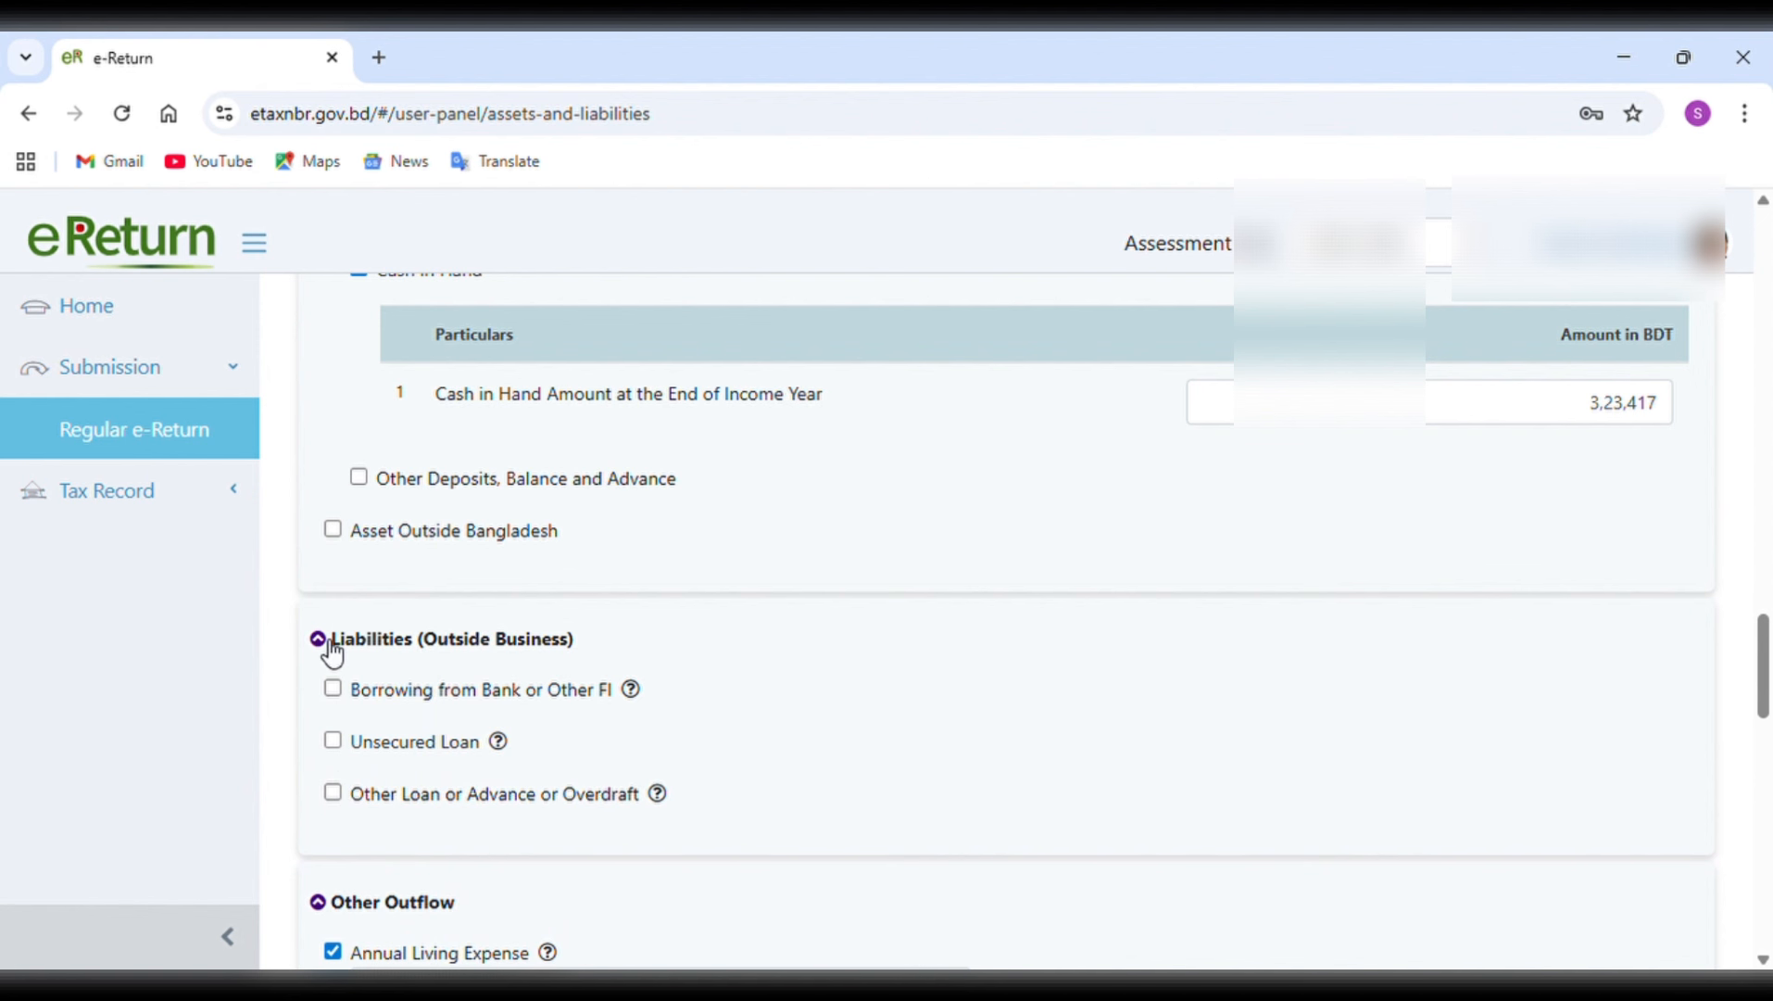
pyautogui.click(333, 651)
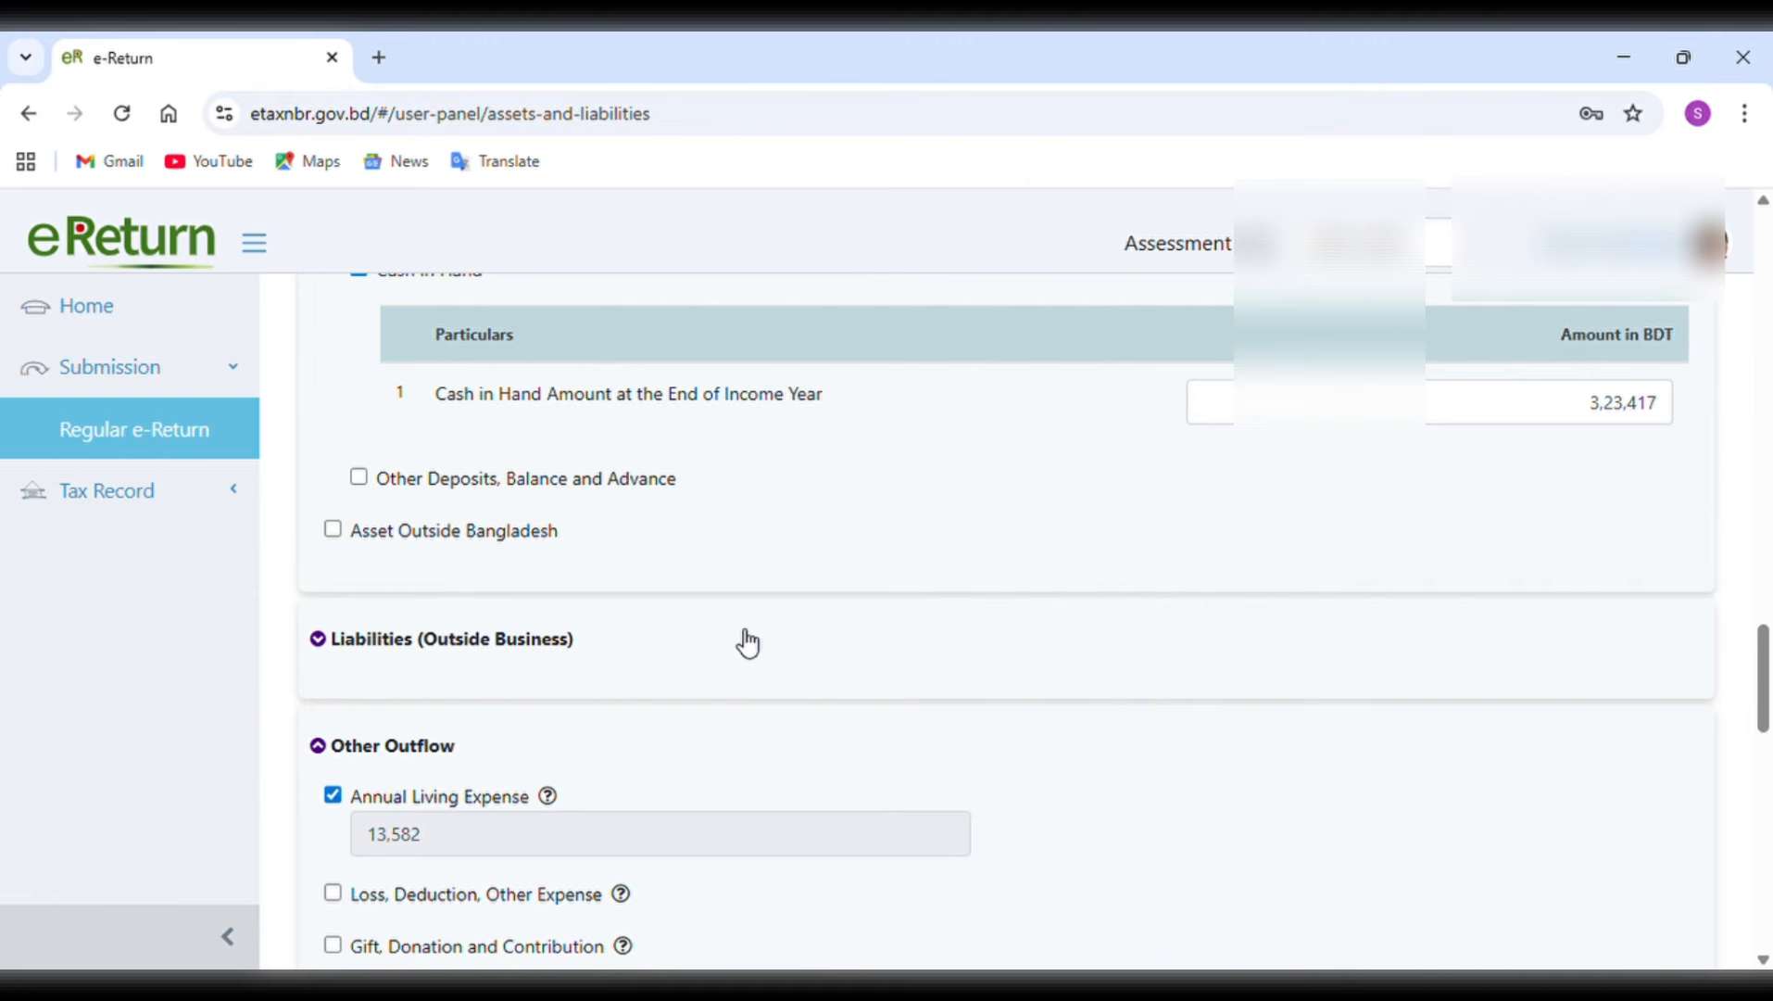
pyautogui.scroll(-2, 748, 641)
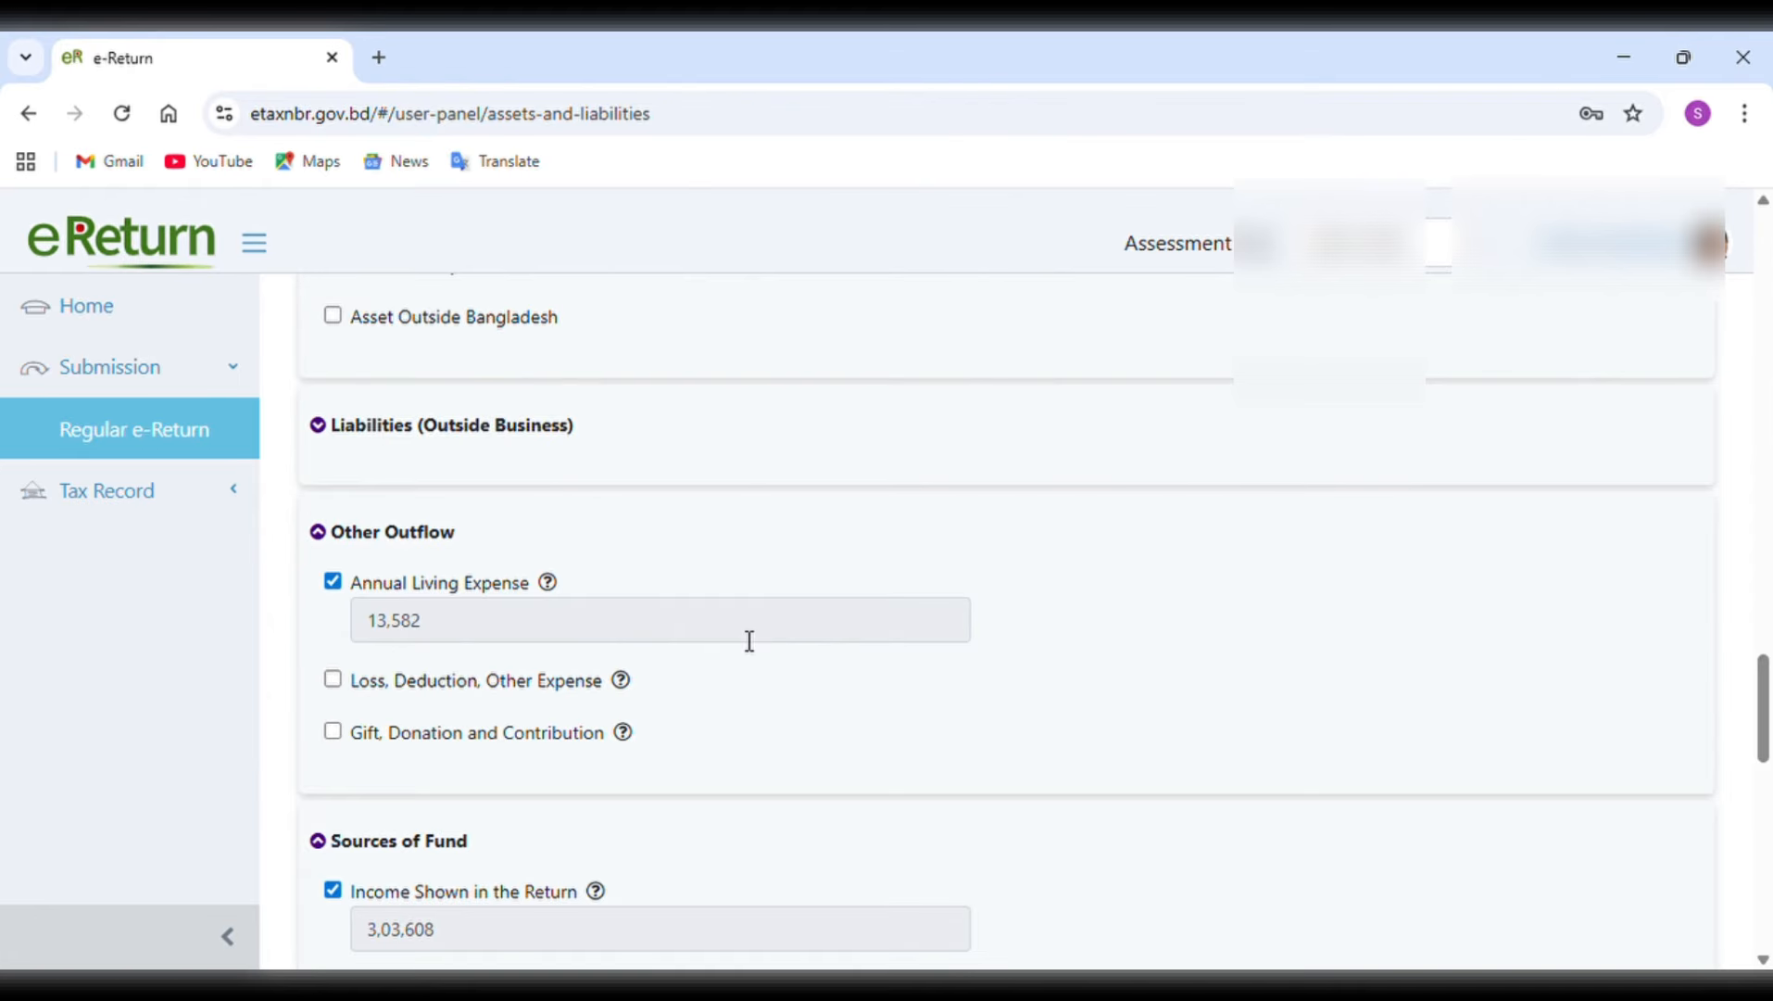
pyautogui.click(699, 639)
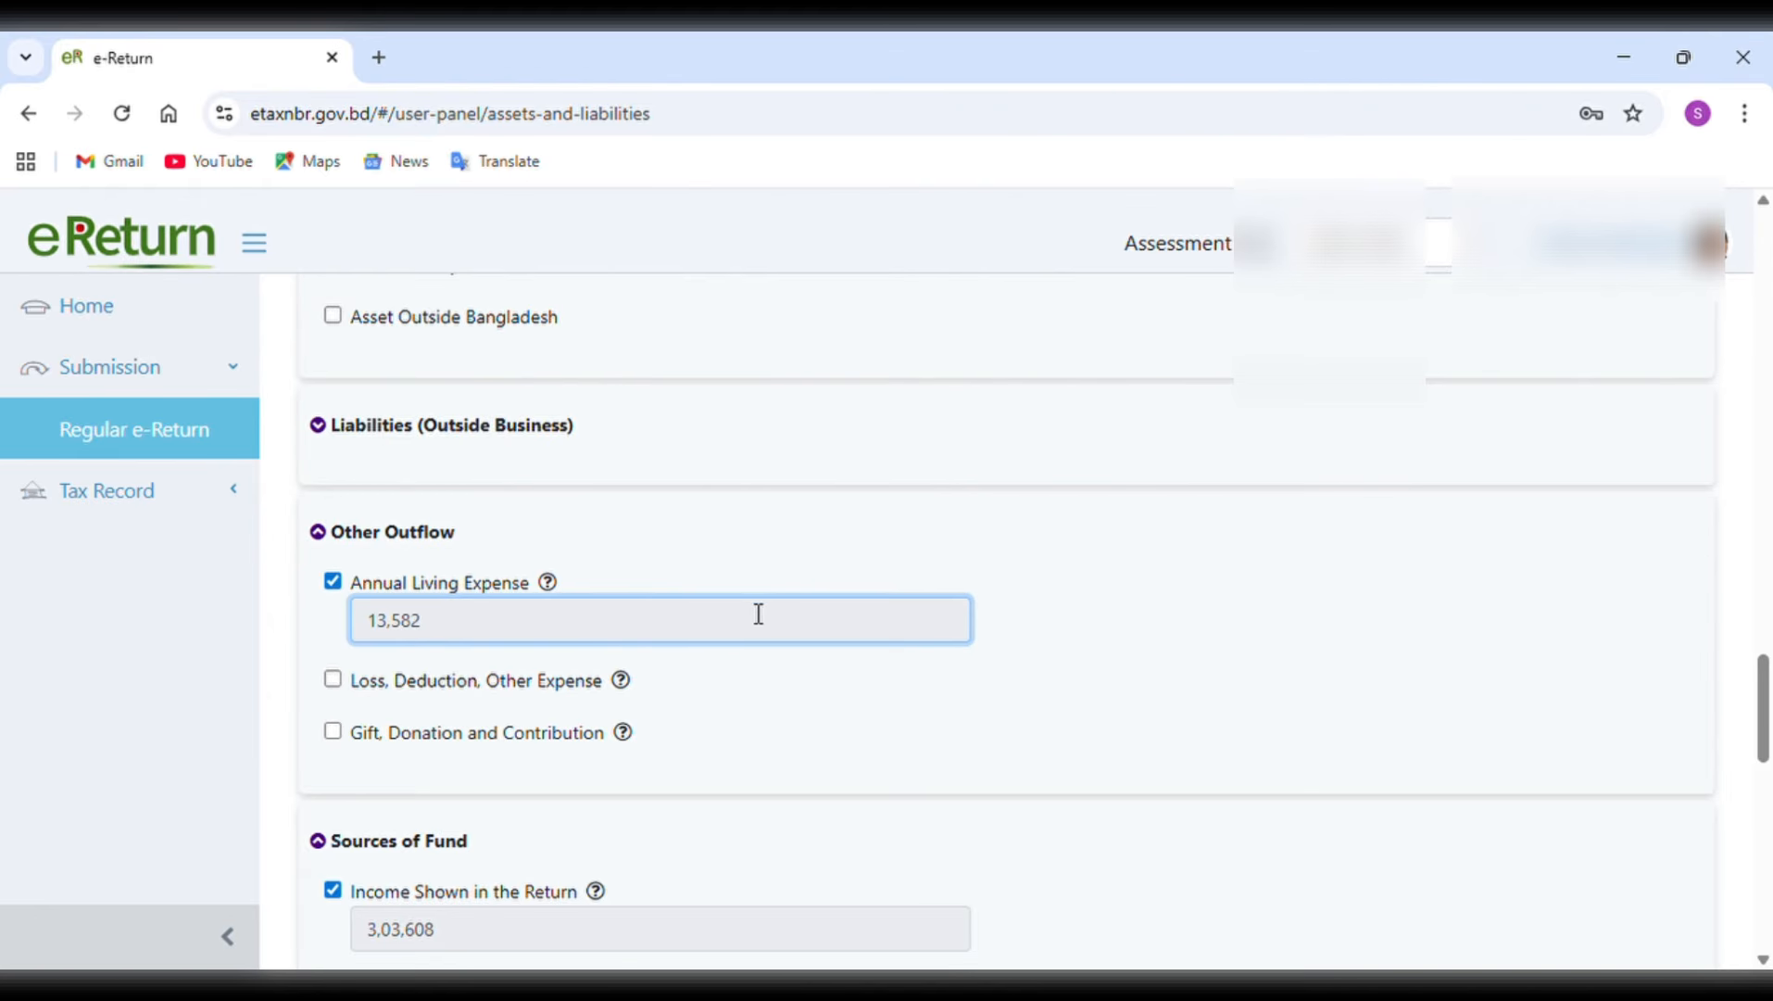
pyautogui.scroll(-2, 760, 623)
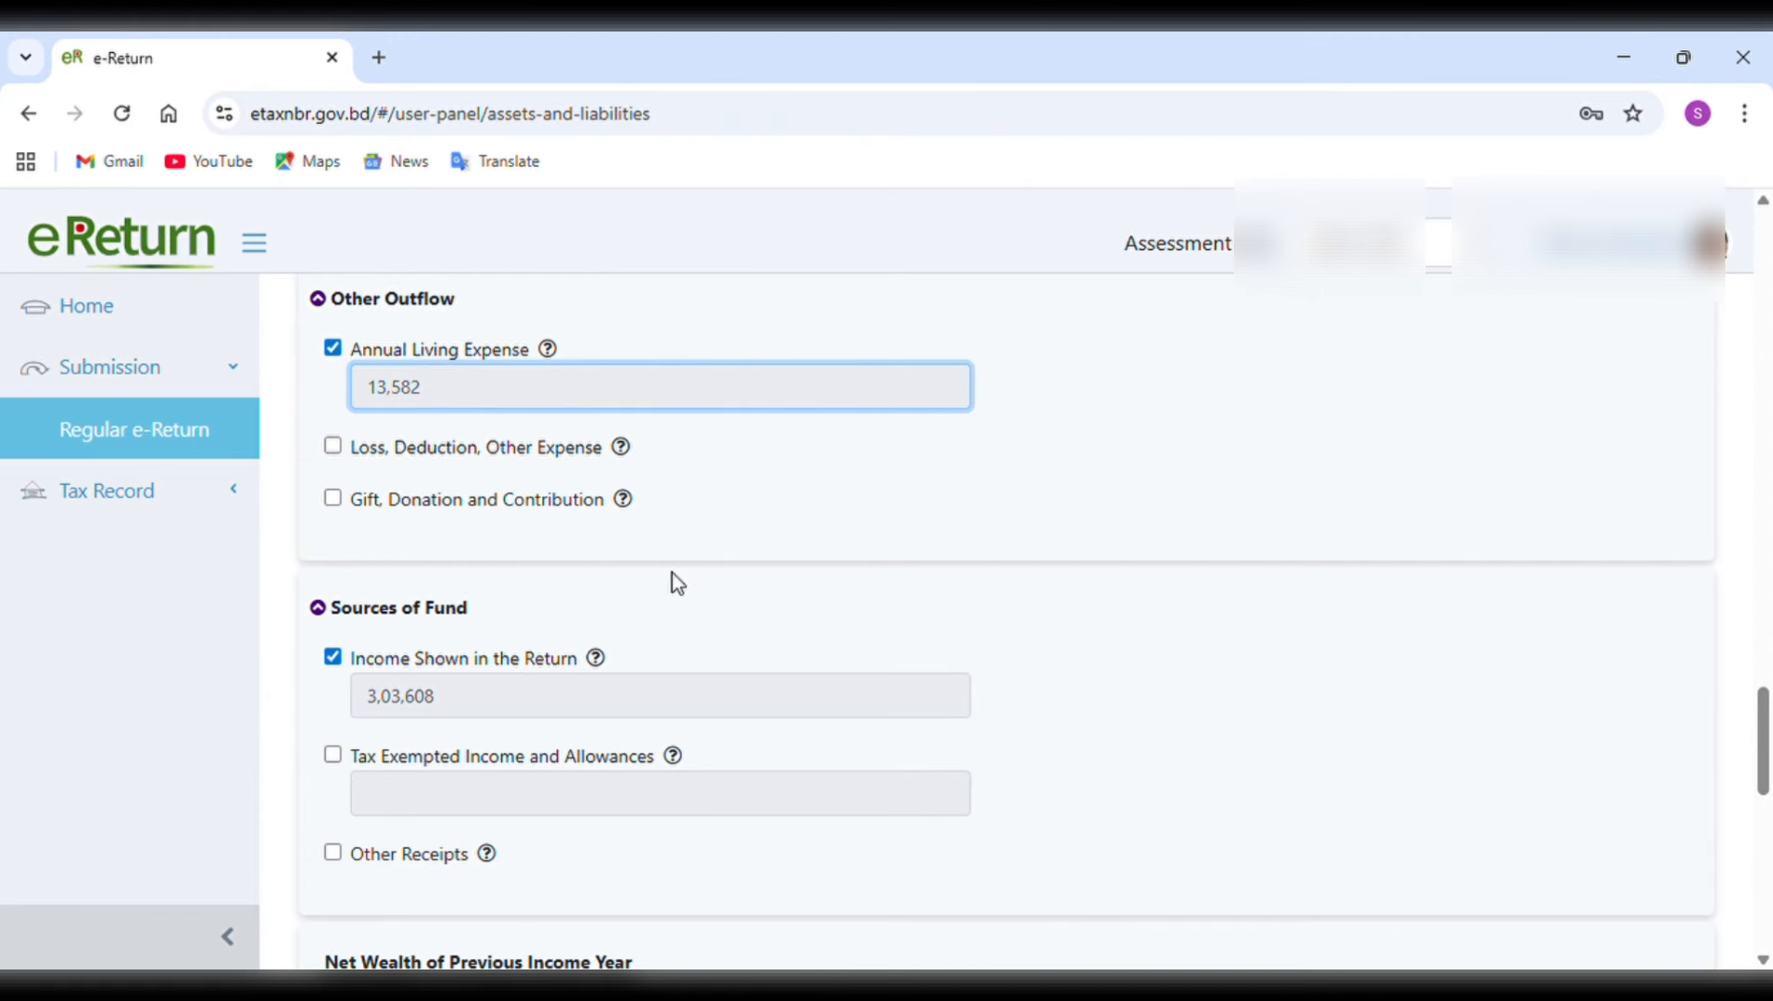
# Enable gift, donation and contribution to view its entry fields, leave them blank and disable it again.
pyautogui.click(335, 502)
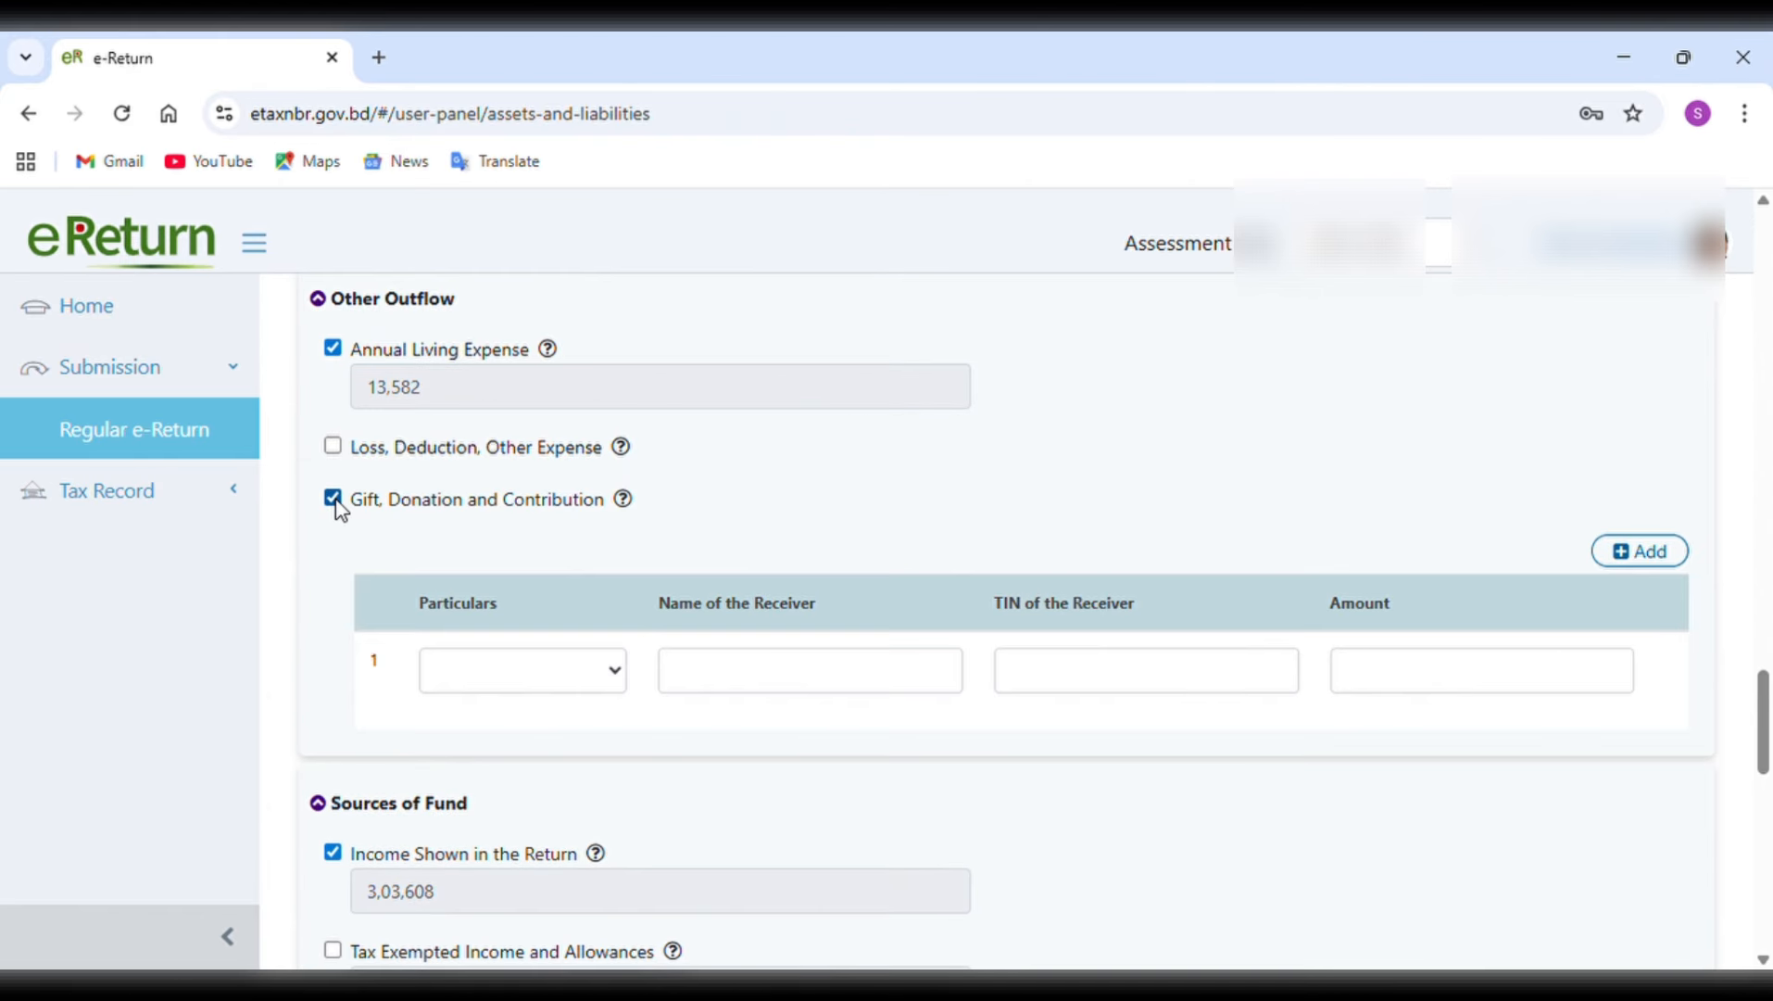
pyautogui.click(598, 690)
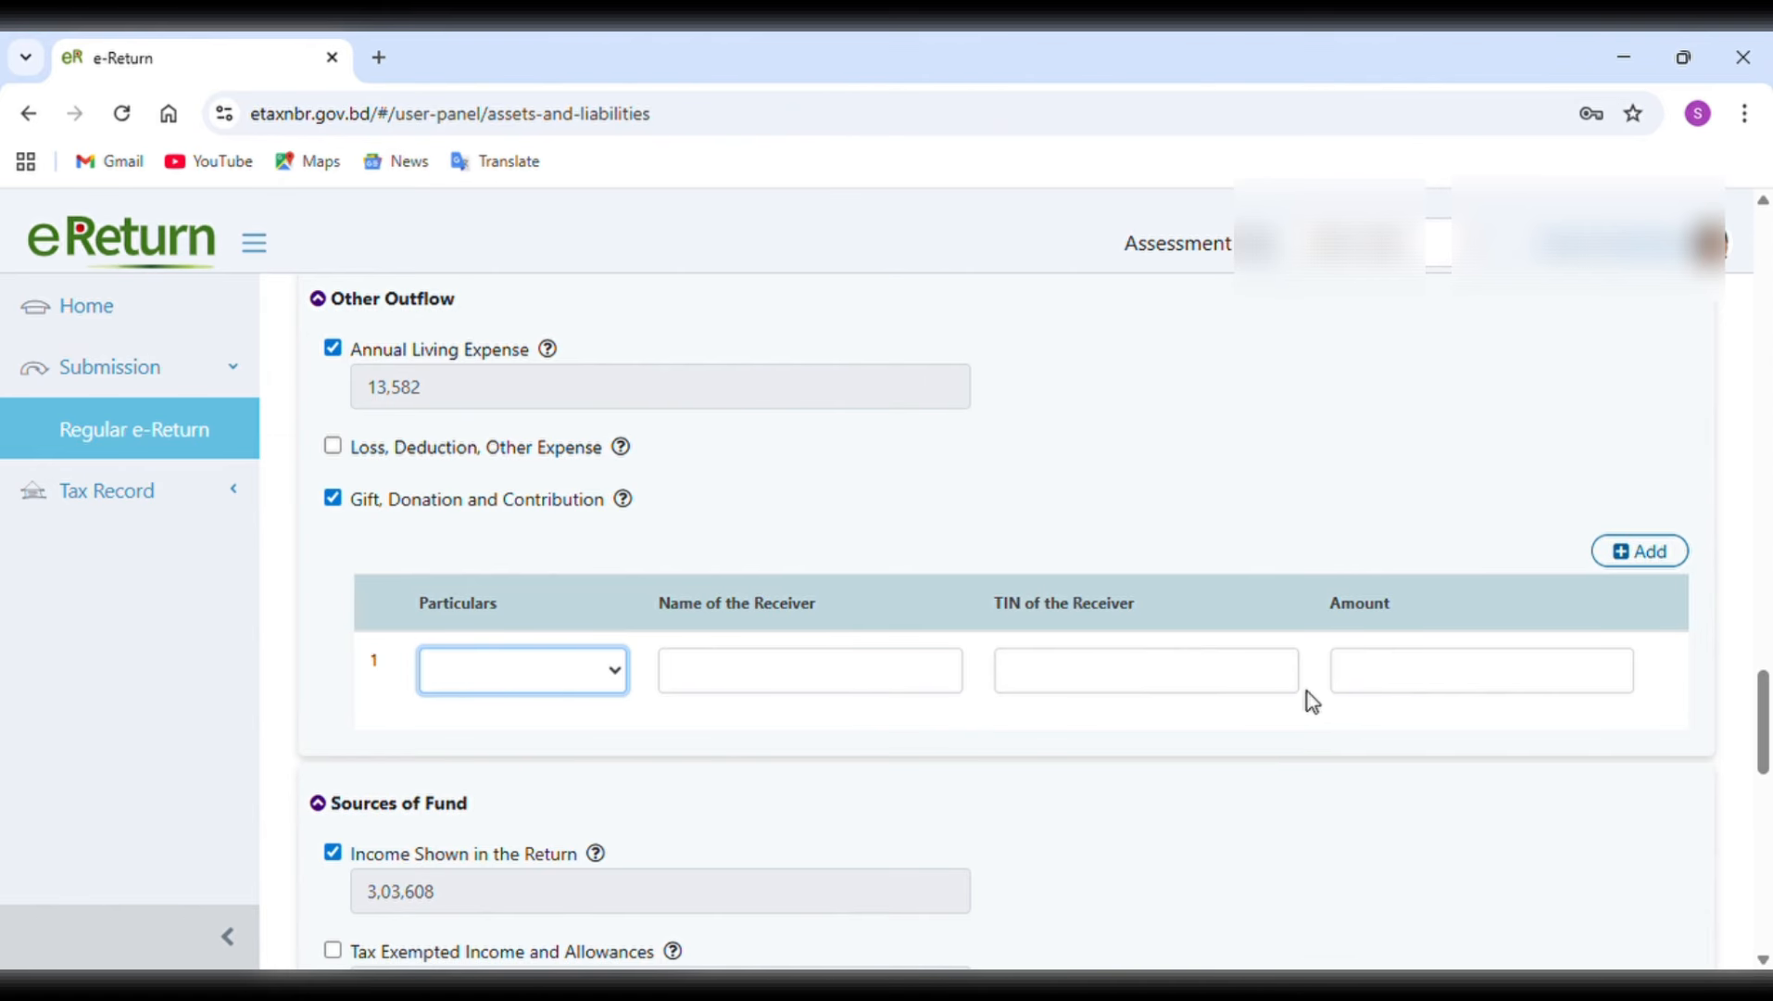
pyautogui.click(1432, 485)
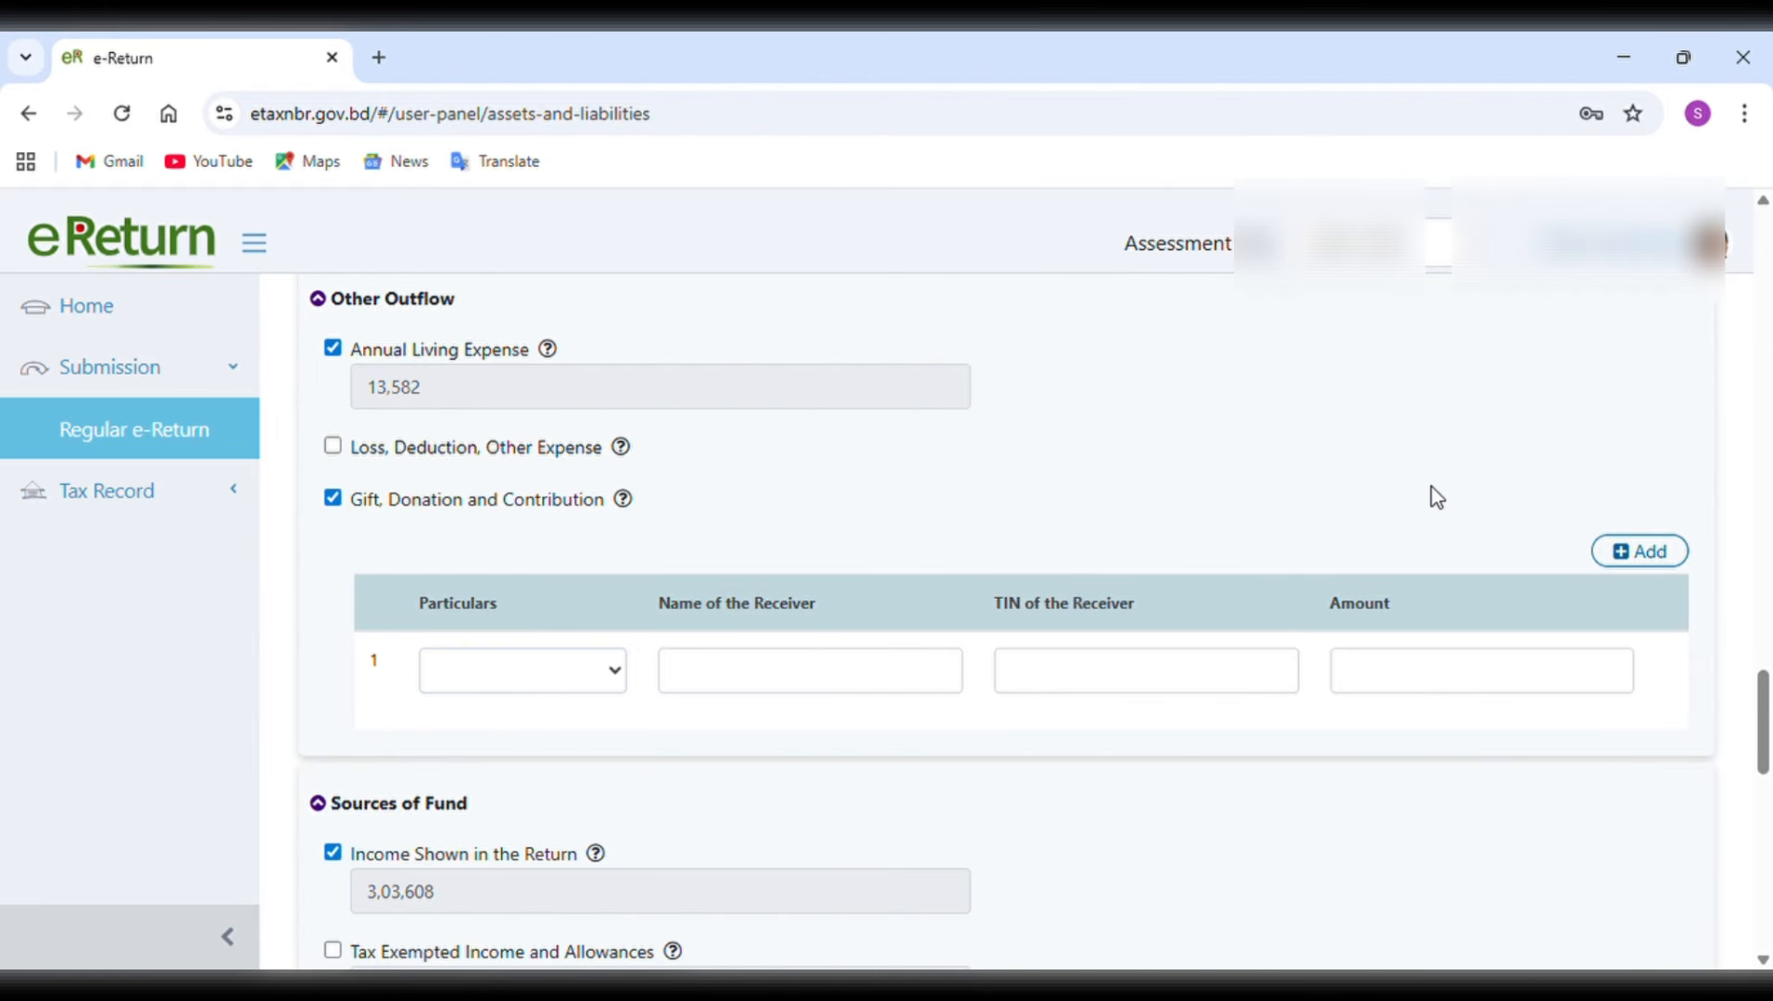
pyautogui.click(332, 501)
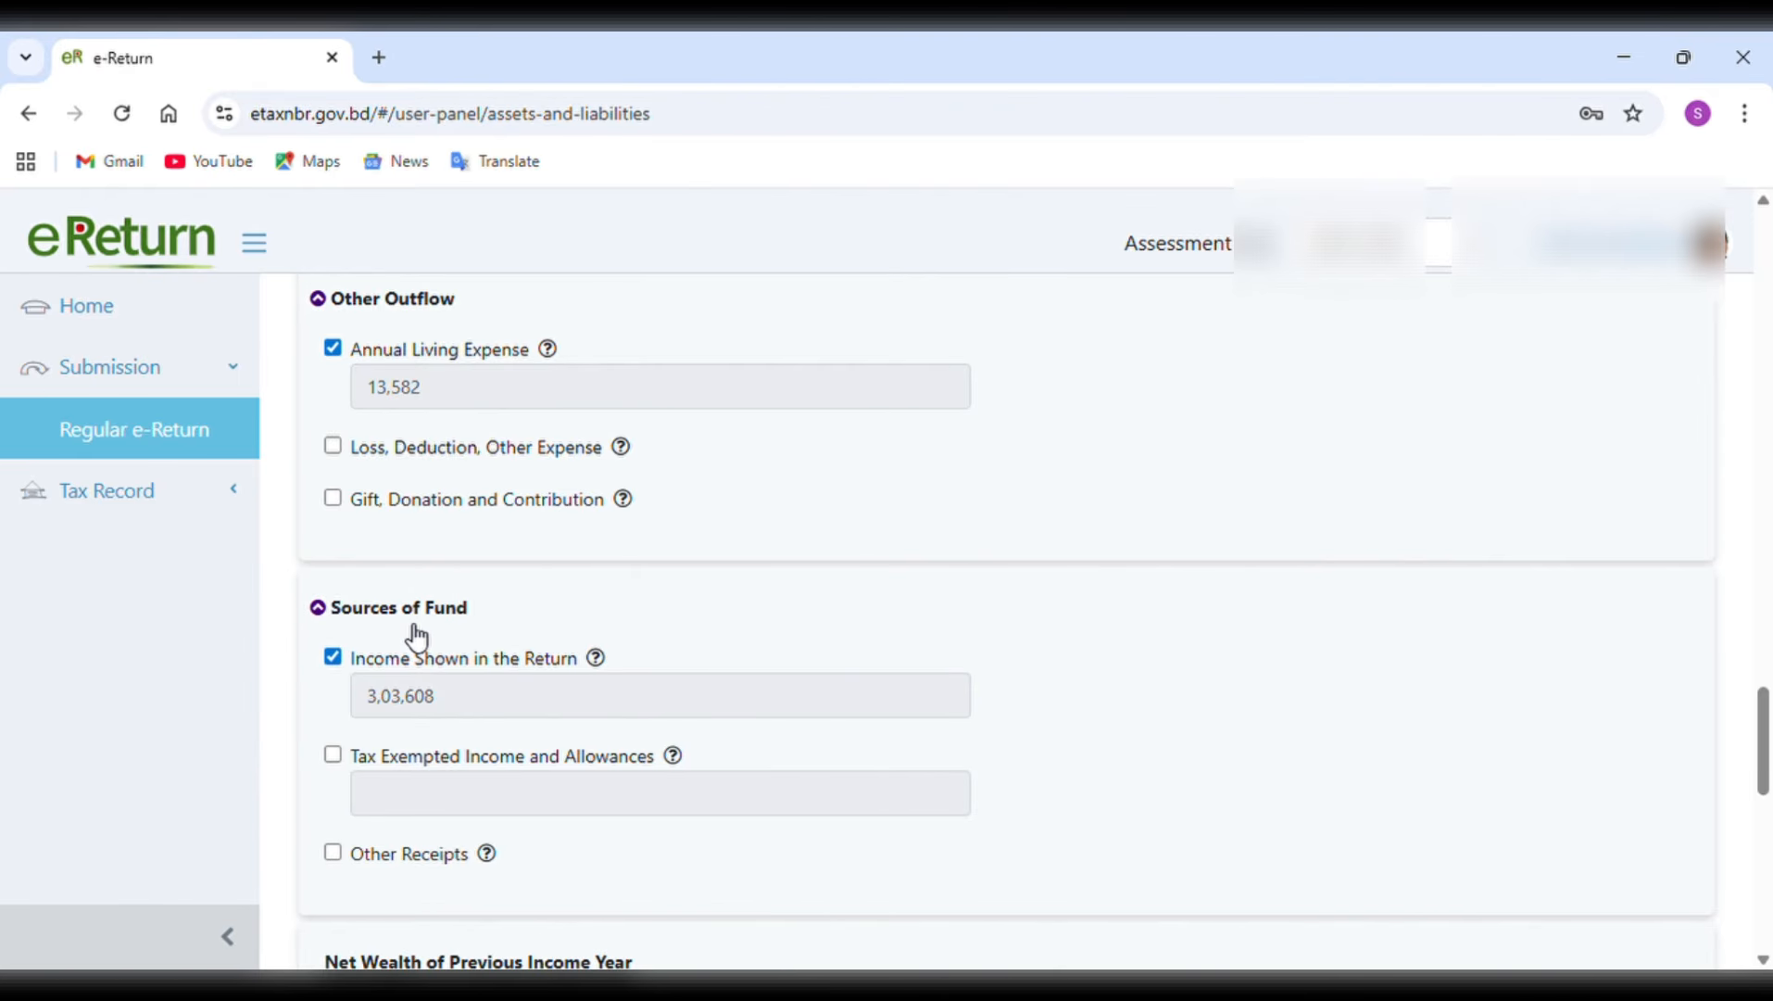
# Review the sources of fund, the net wealth of the previous income year and the summary's fund outflow, source of fund and difference.
pyautogui.scroll(-3, 416, 637)
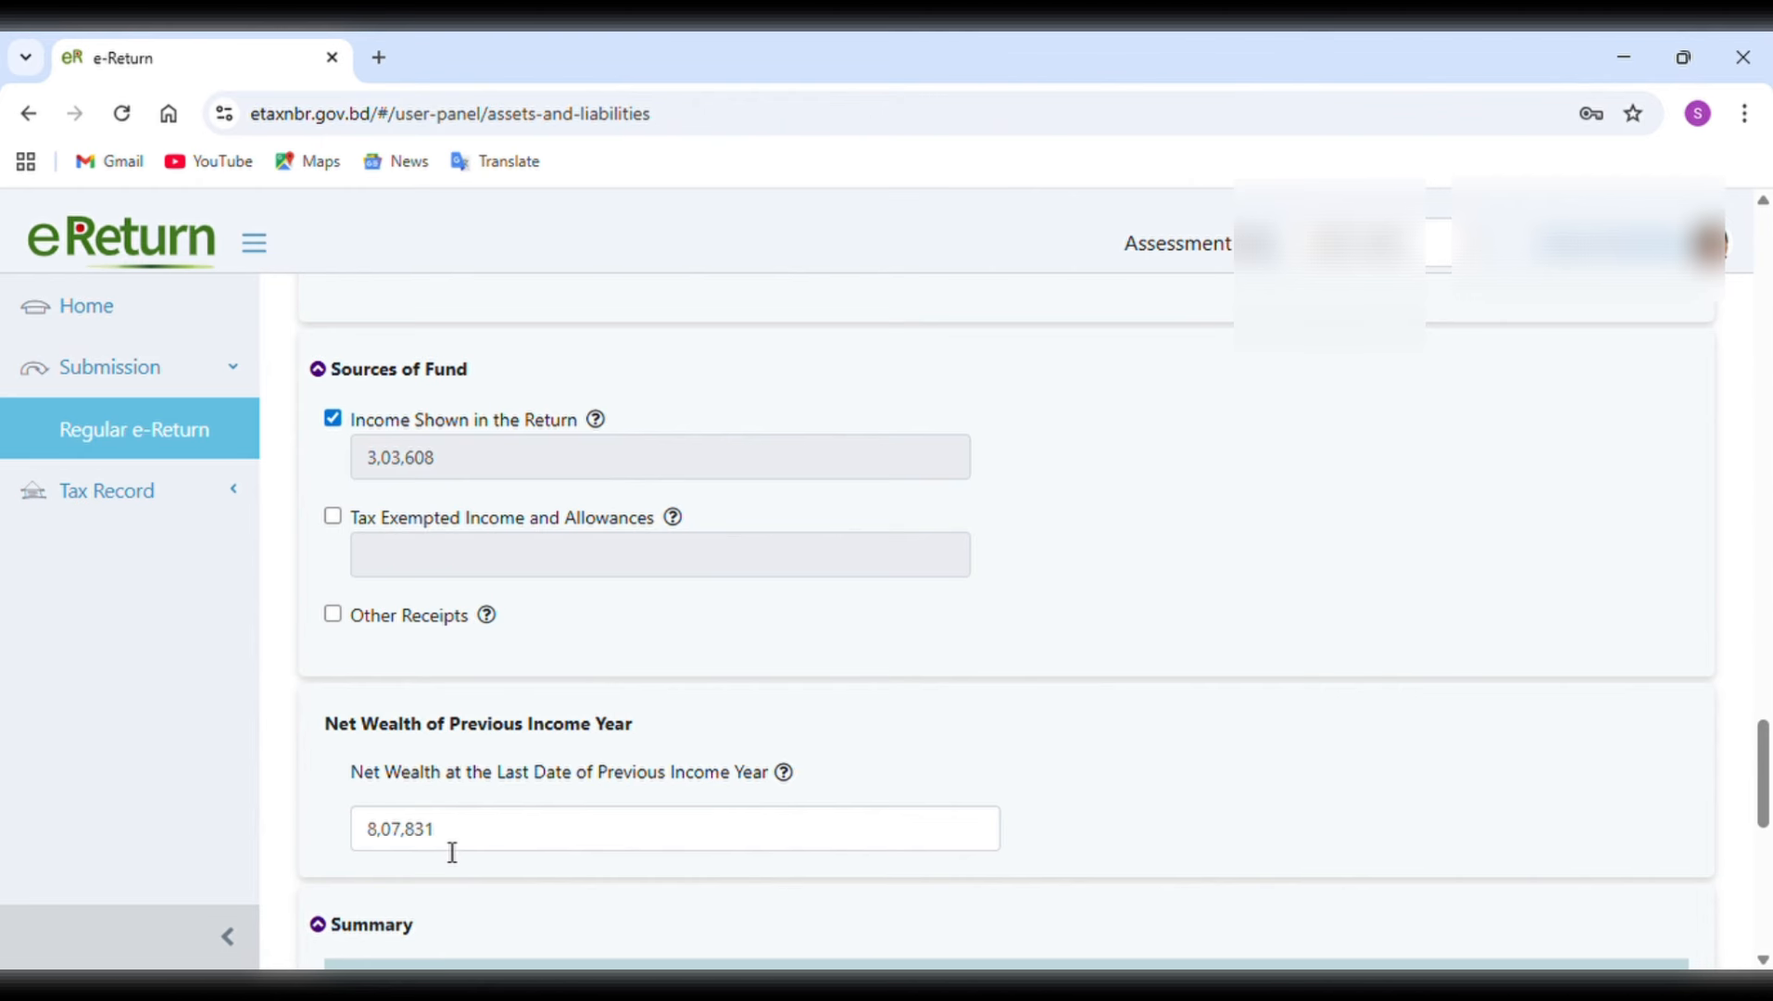
pyautogui.scroll(-3, 452, 848)
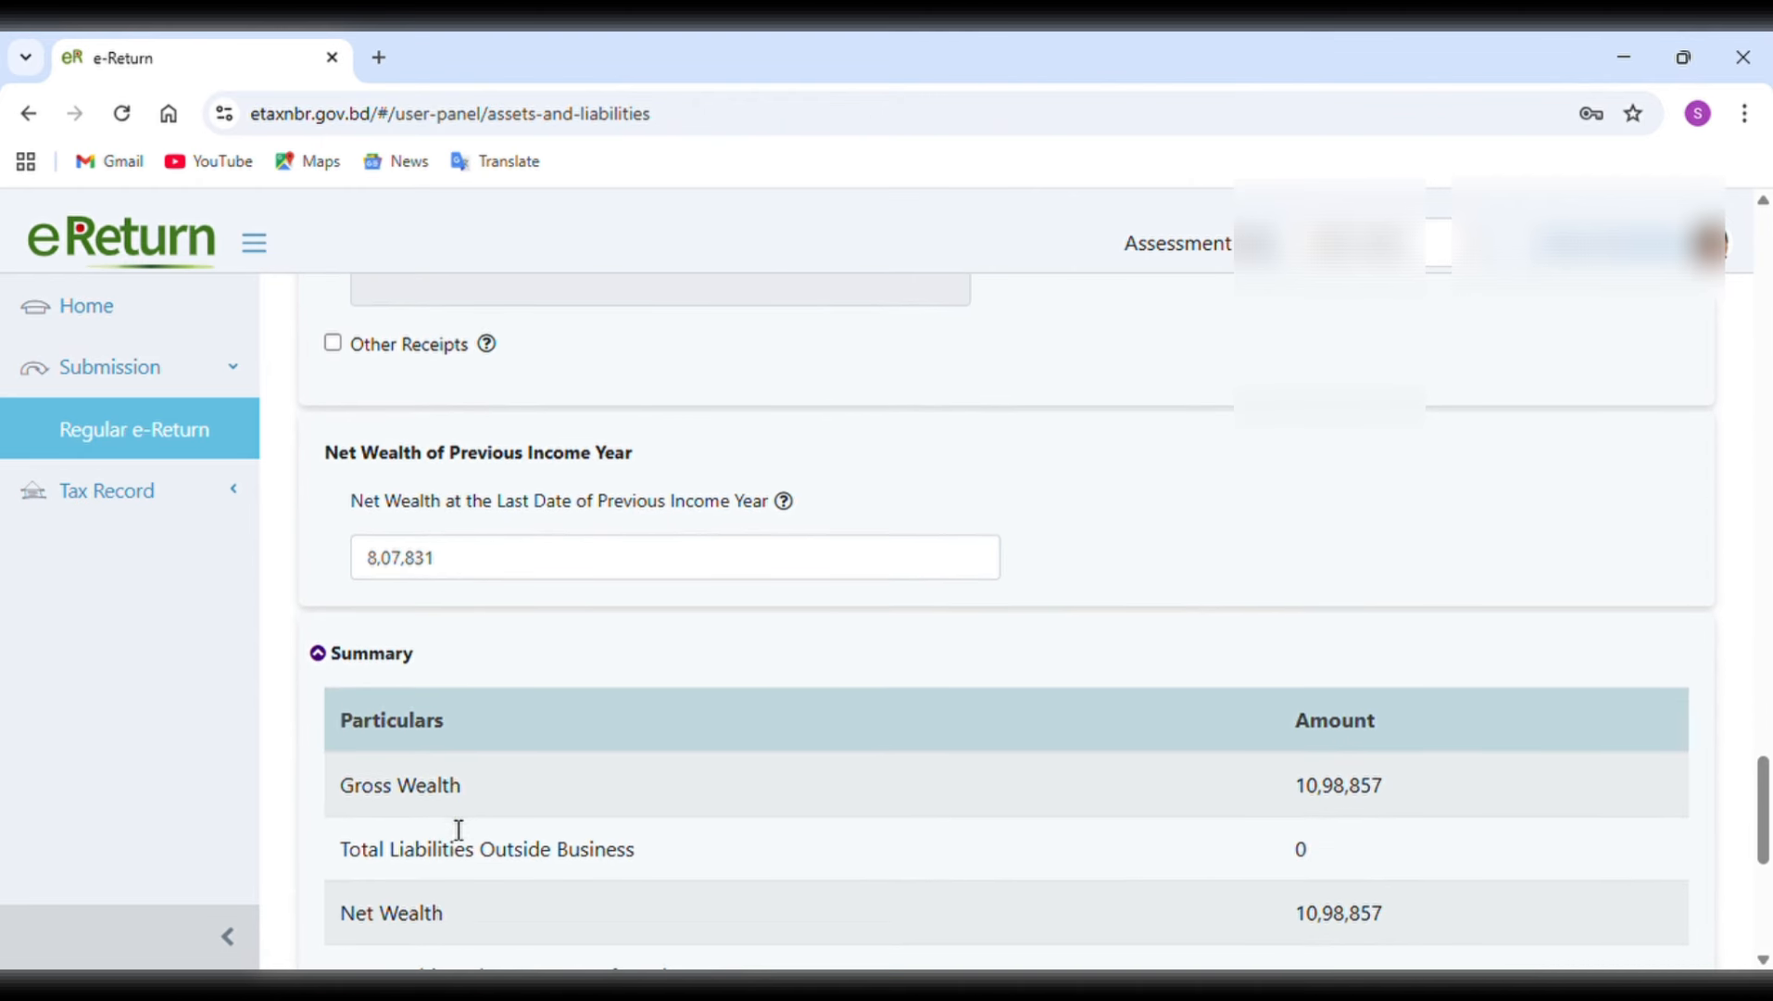
pyautogui.scroll(-2, 451, 827)
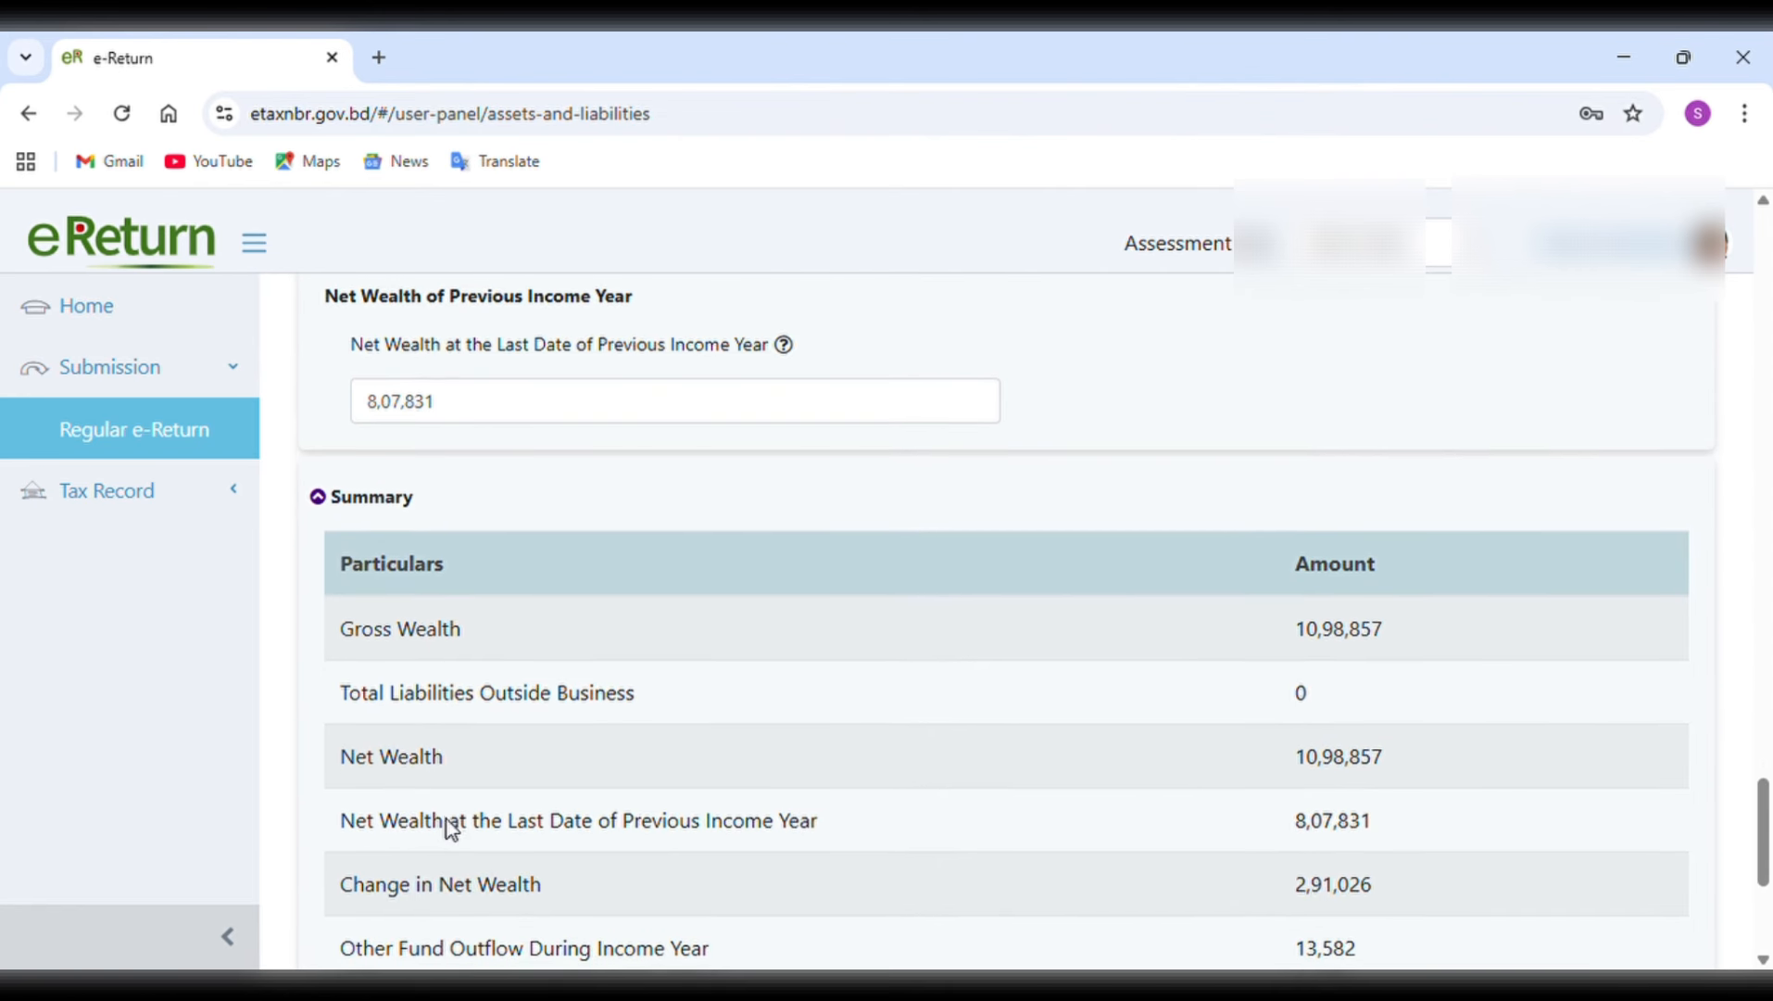
pyautogui.scroll(-2, 448, 824)
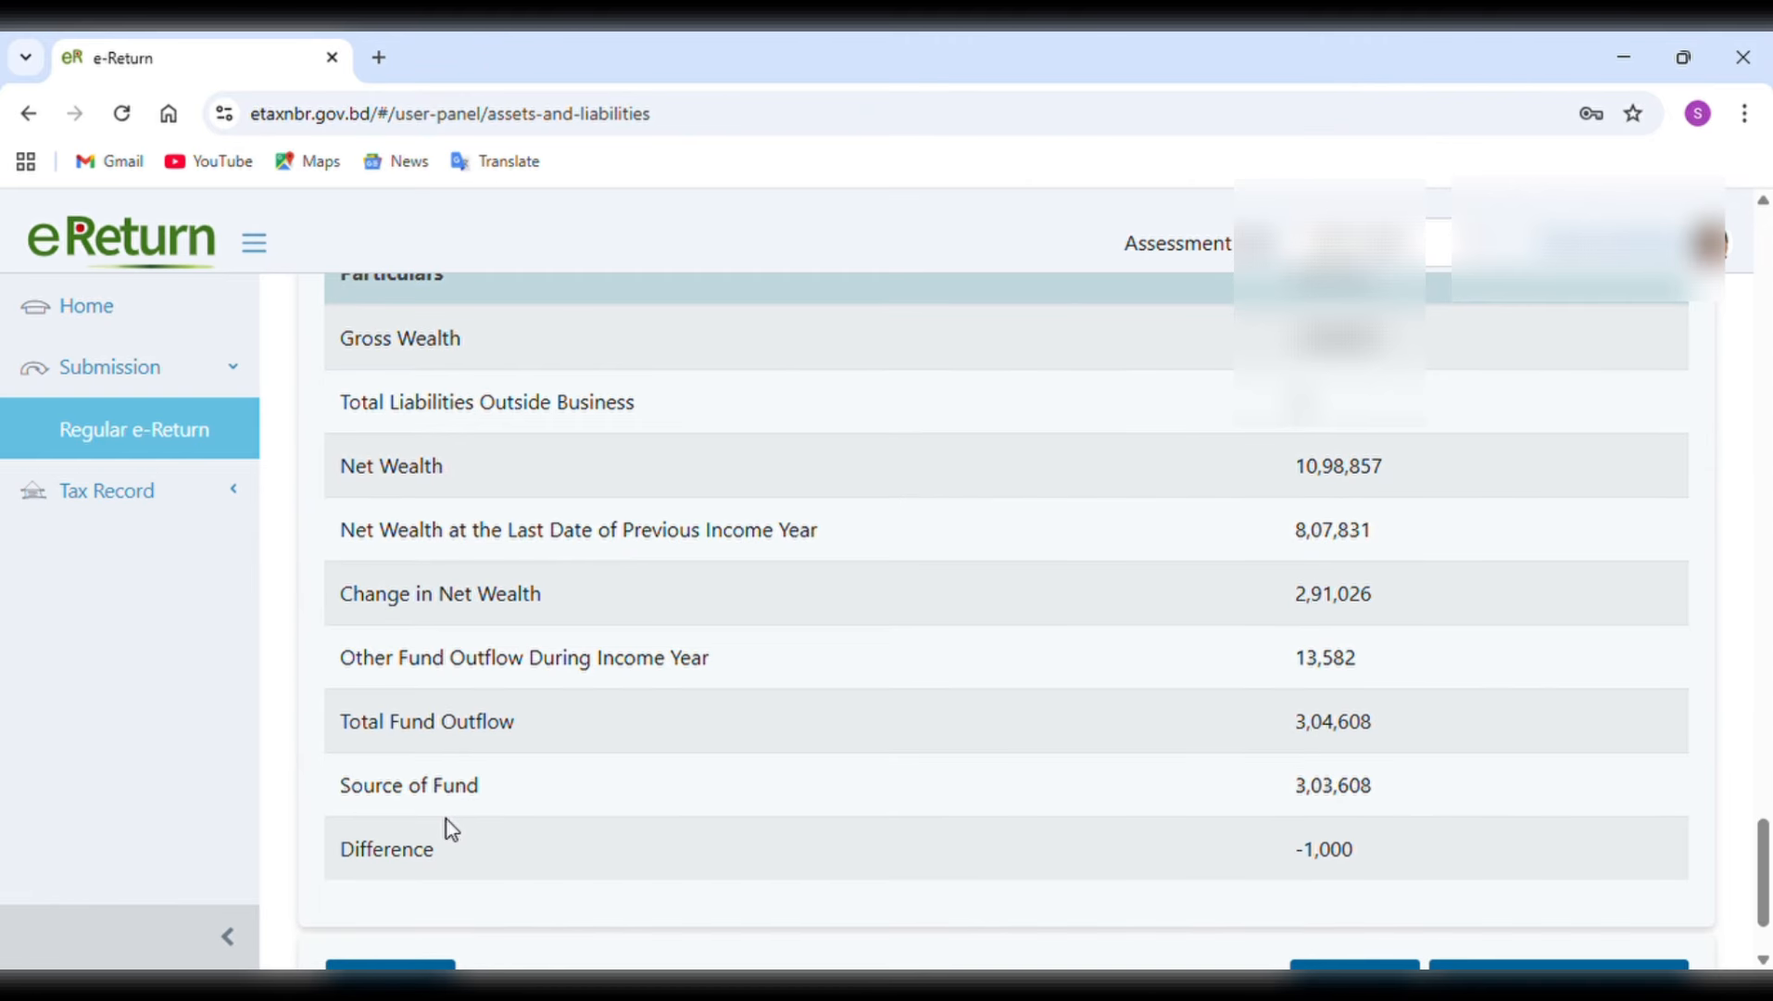
pyautogui.scroll(1, 445, 819)
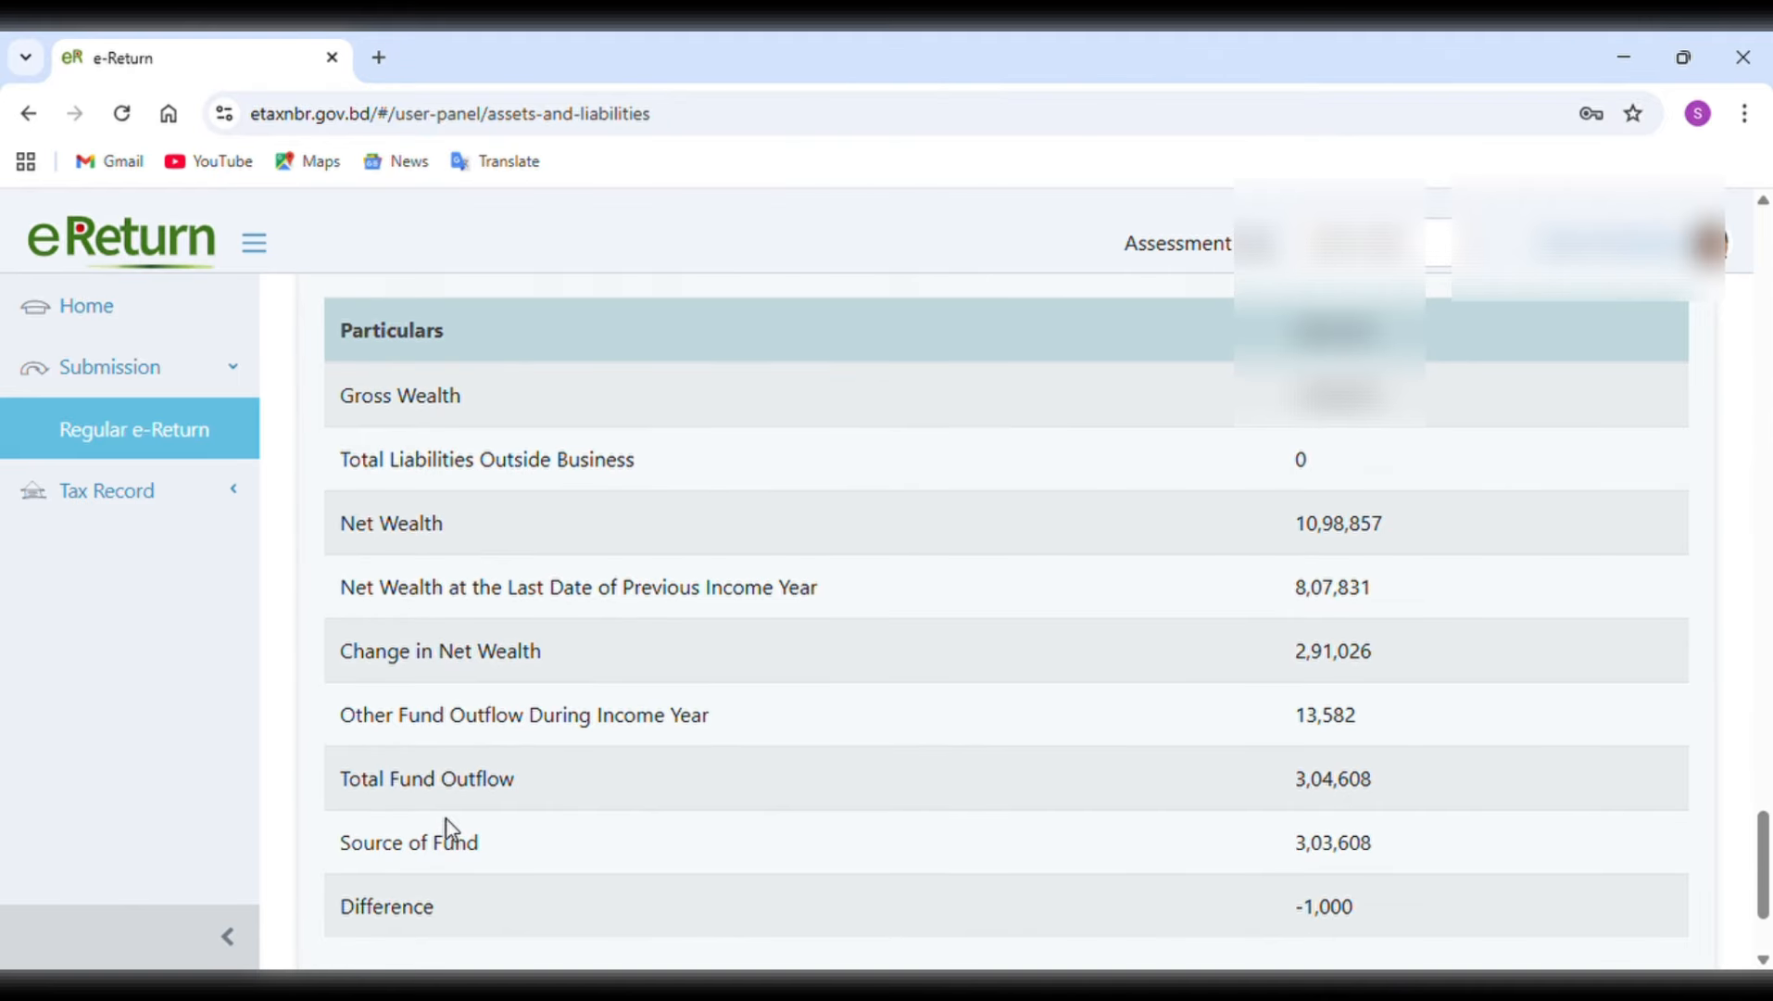
pyautogui.scroll(-2, 446, 819)
pyautogui.scroll(1, 445, 819)
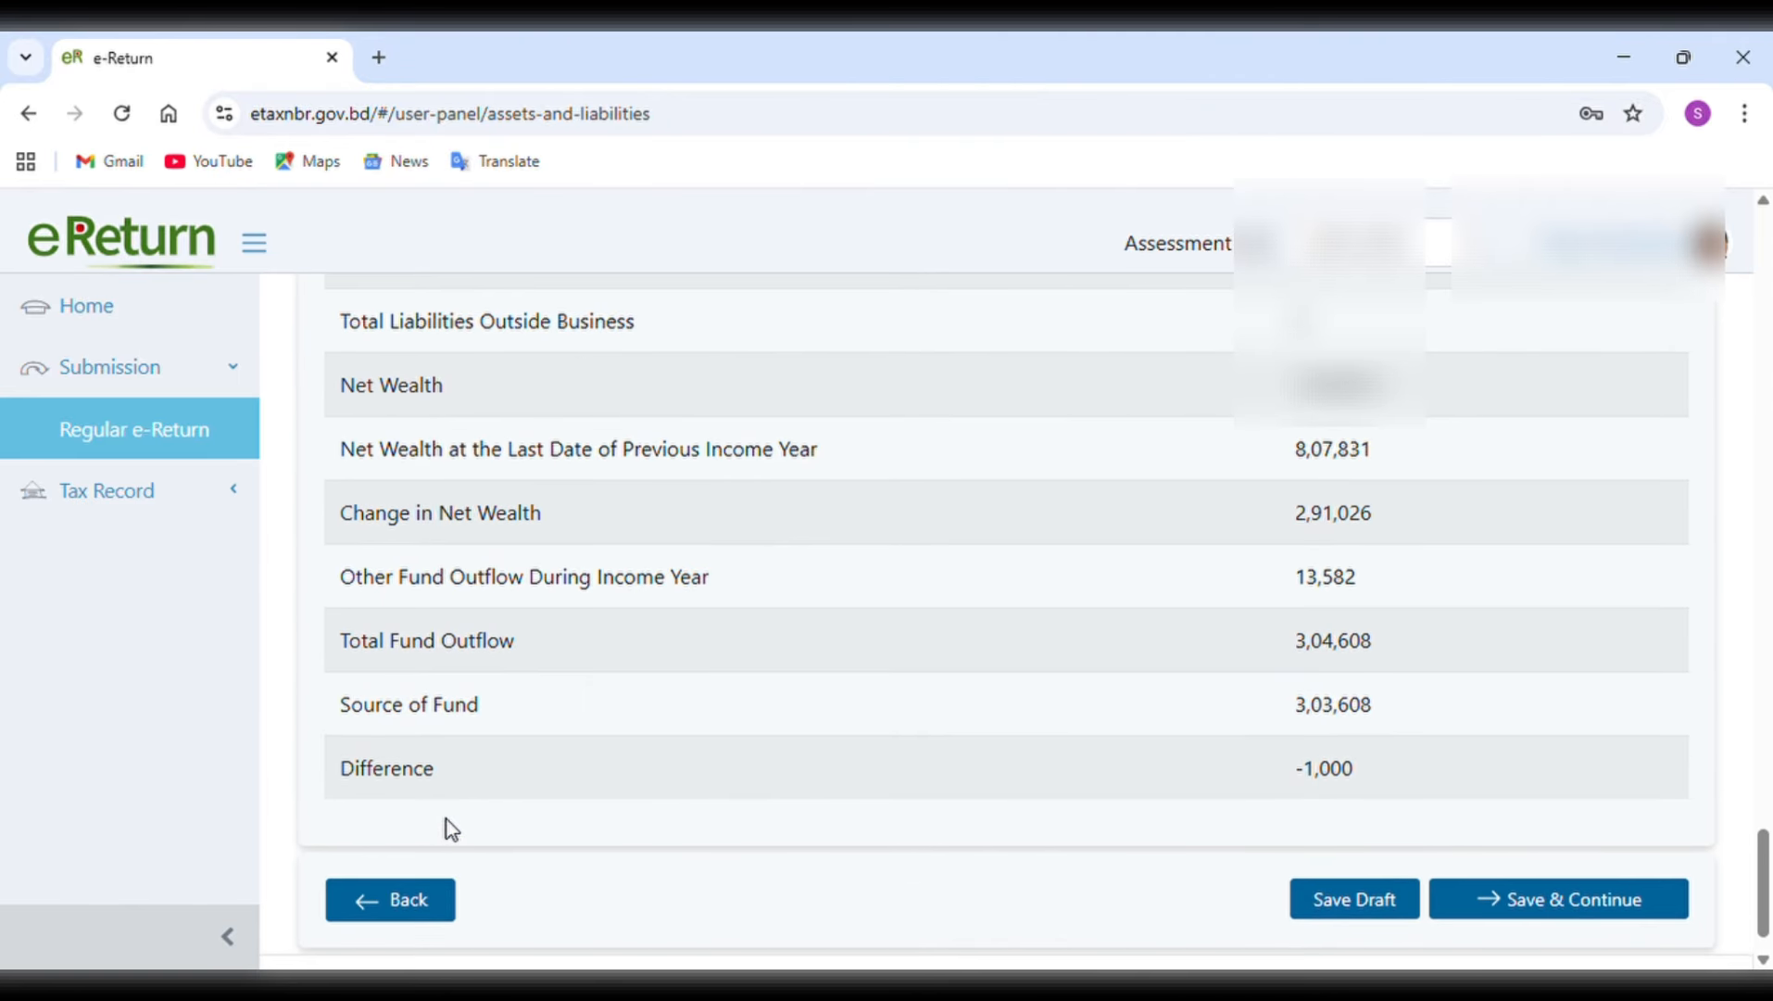
pyautogui.scroll(1, 446, 819)
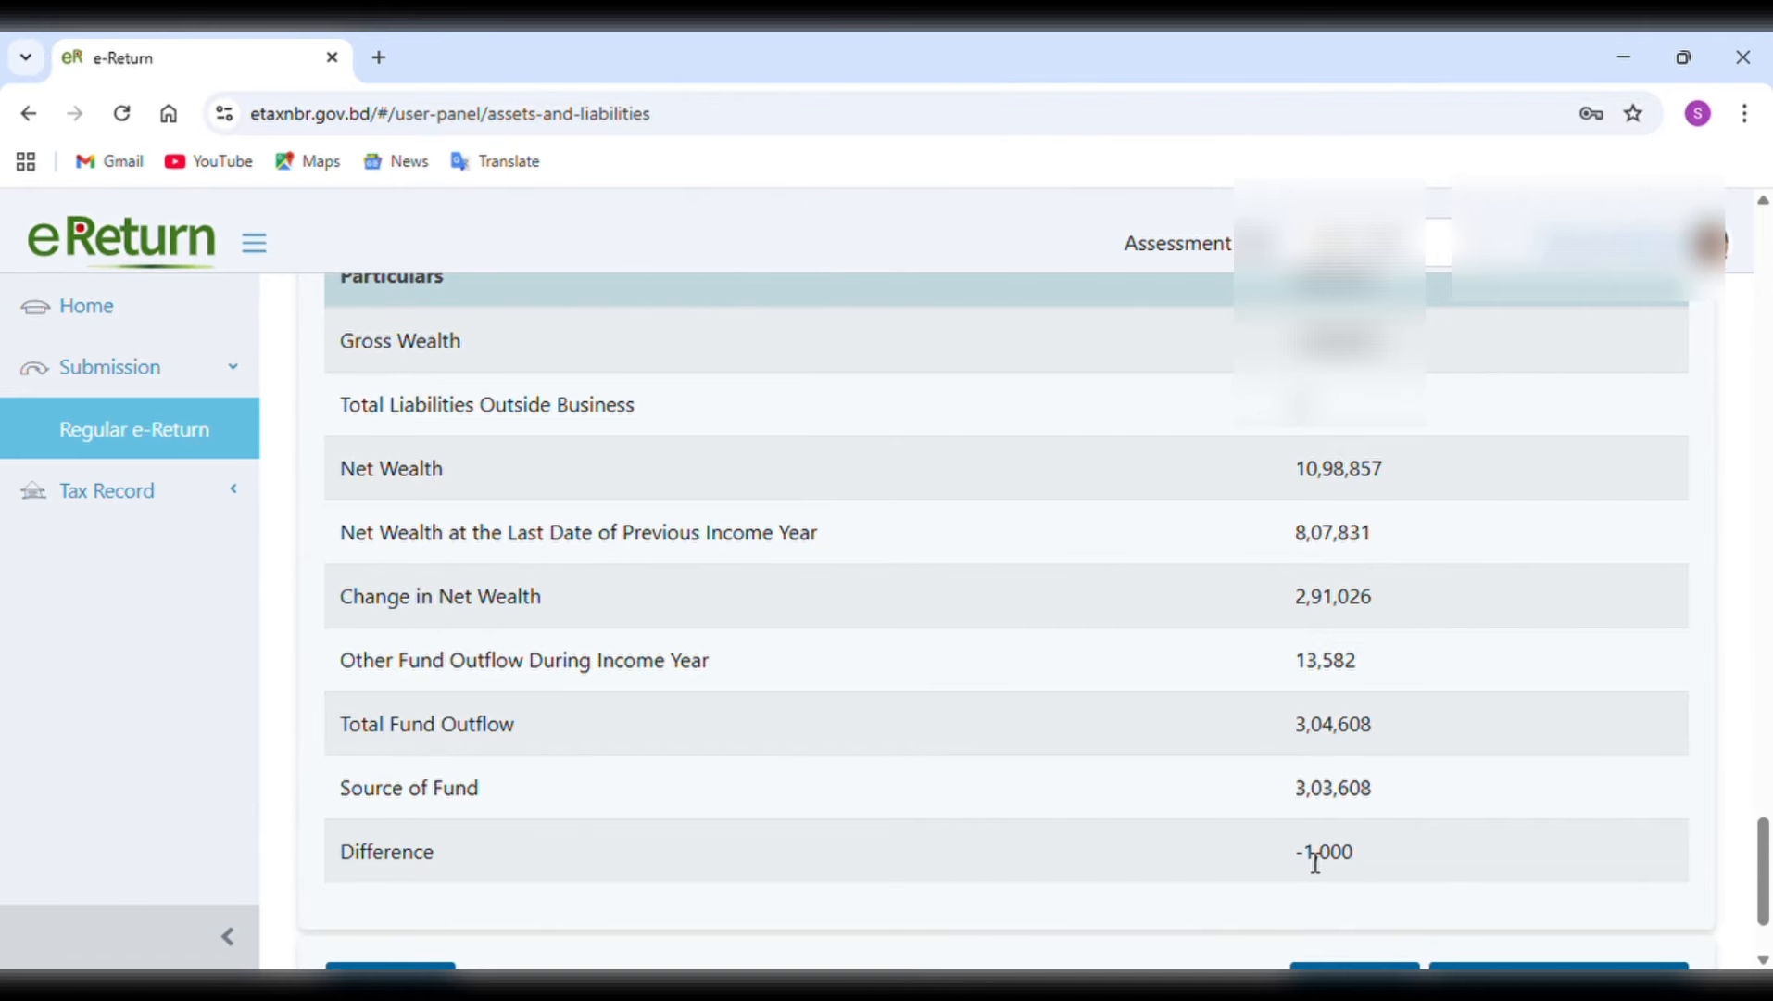
# Set the cash in hand at the end of the income year to 3,22,471 and check the summary's difference.
pyautogui.scroll(4, 1316, 861)
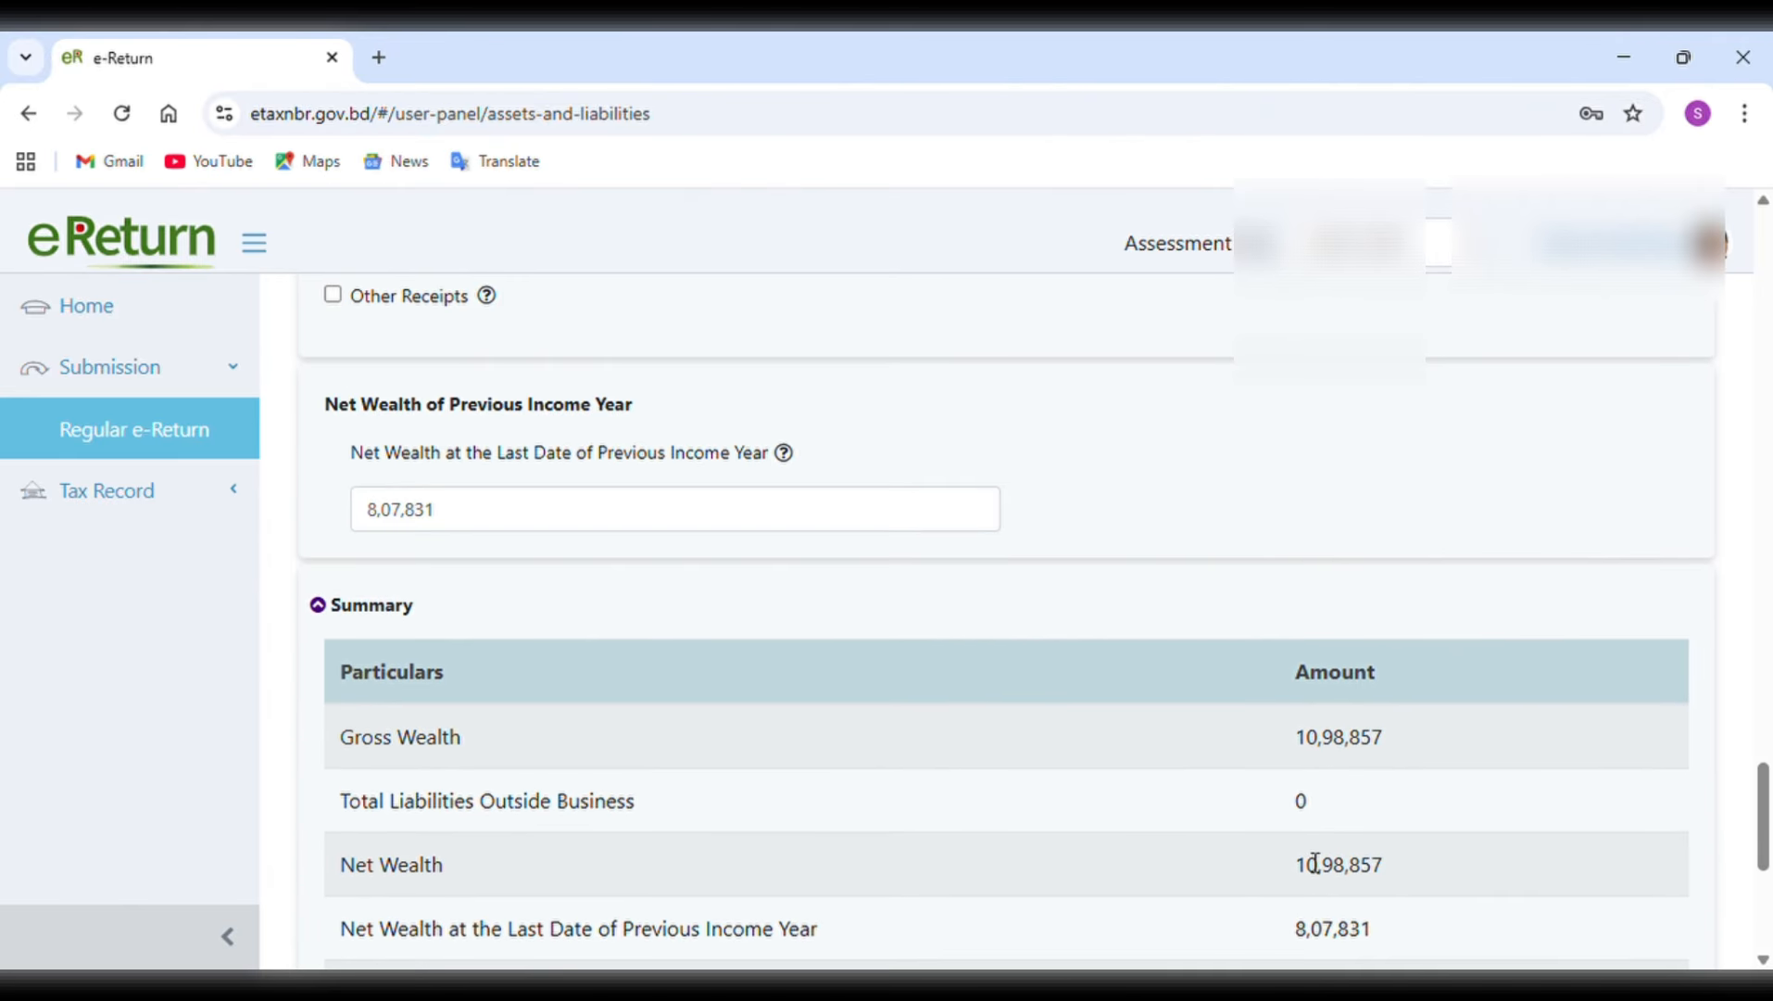
pyautogui.scroll(8, 1316, 864)
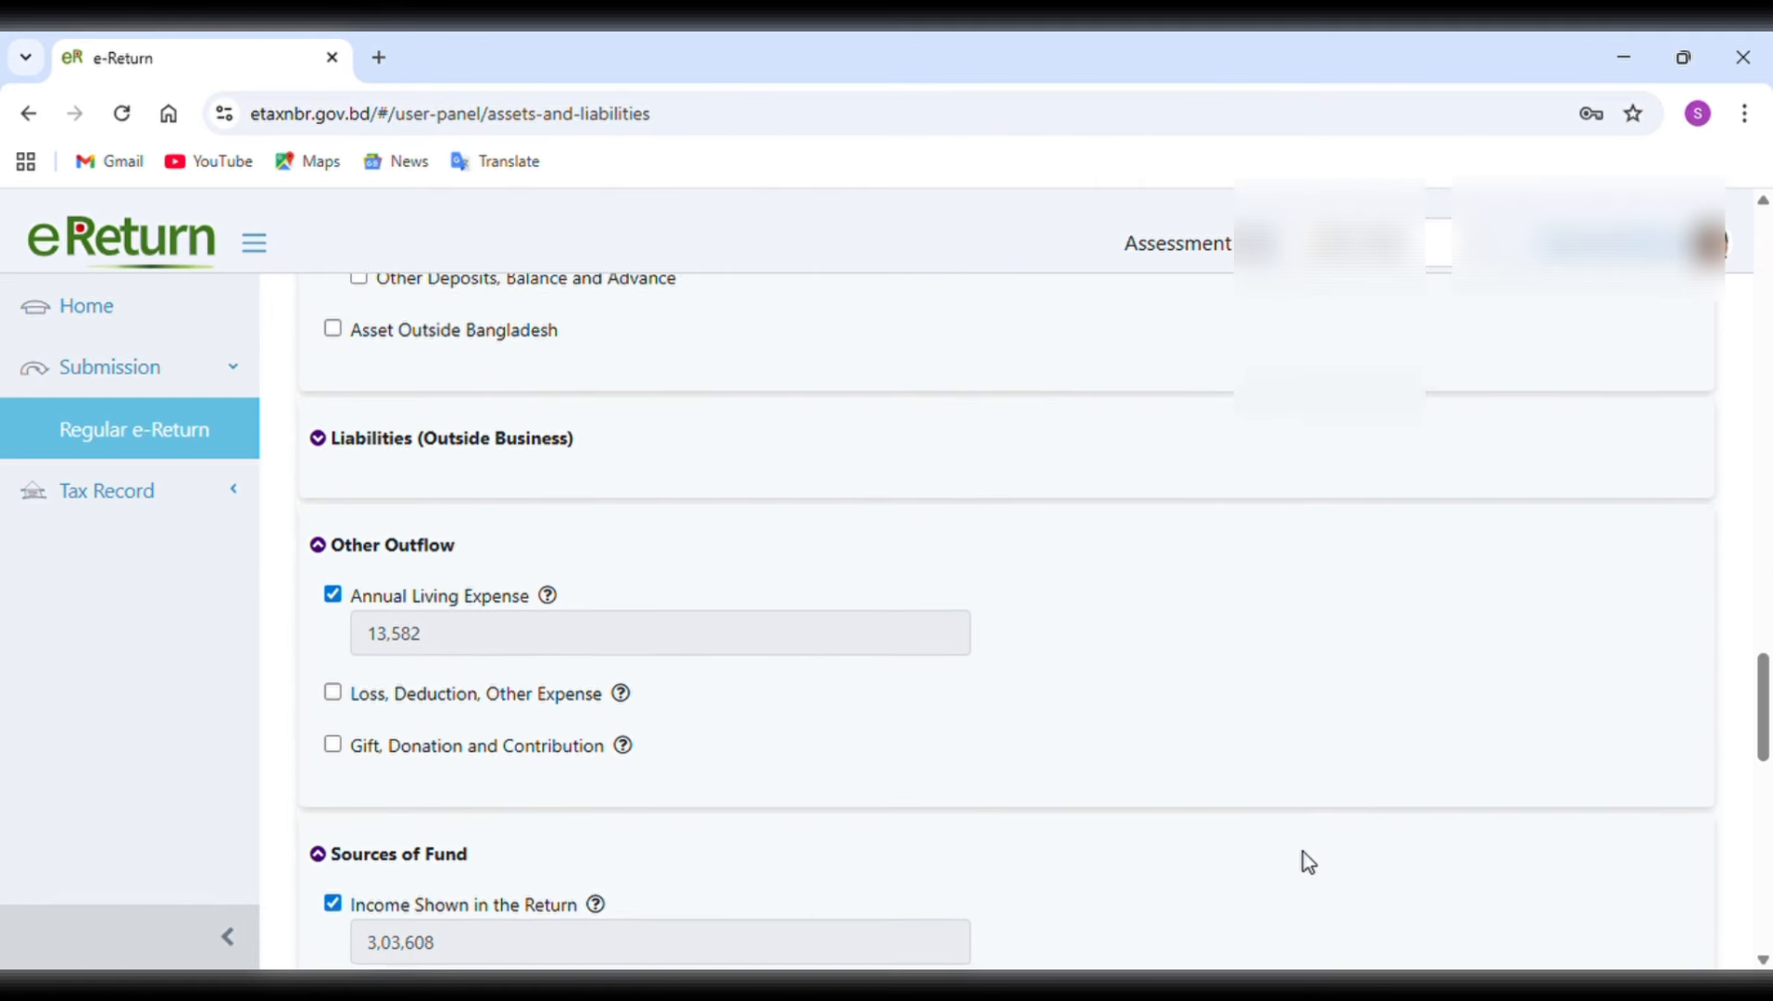
pyautogui.scroll(4, 1304, 861)
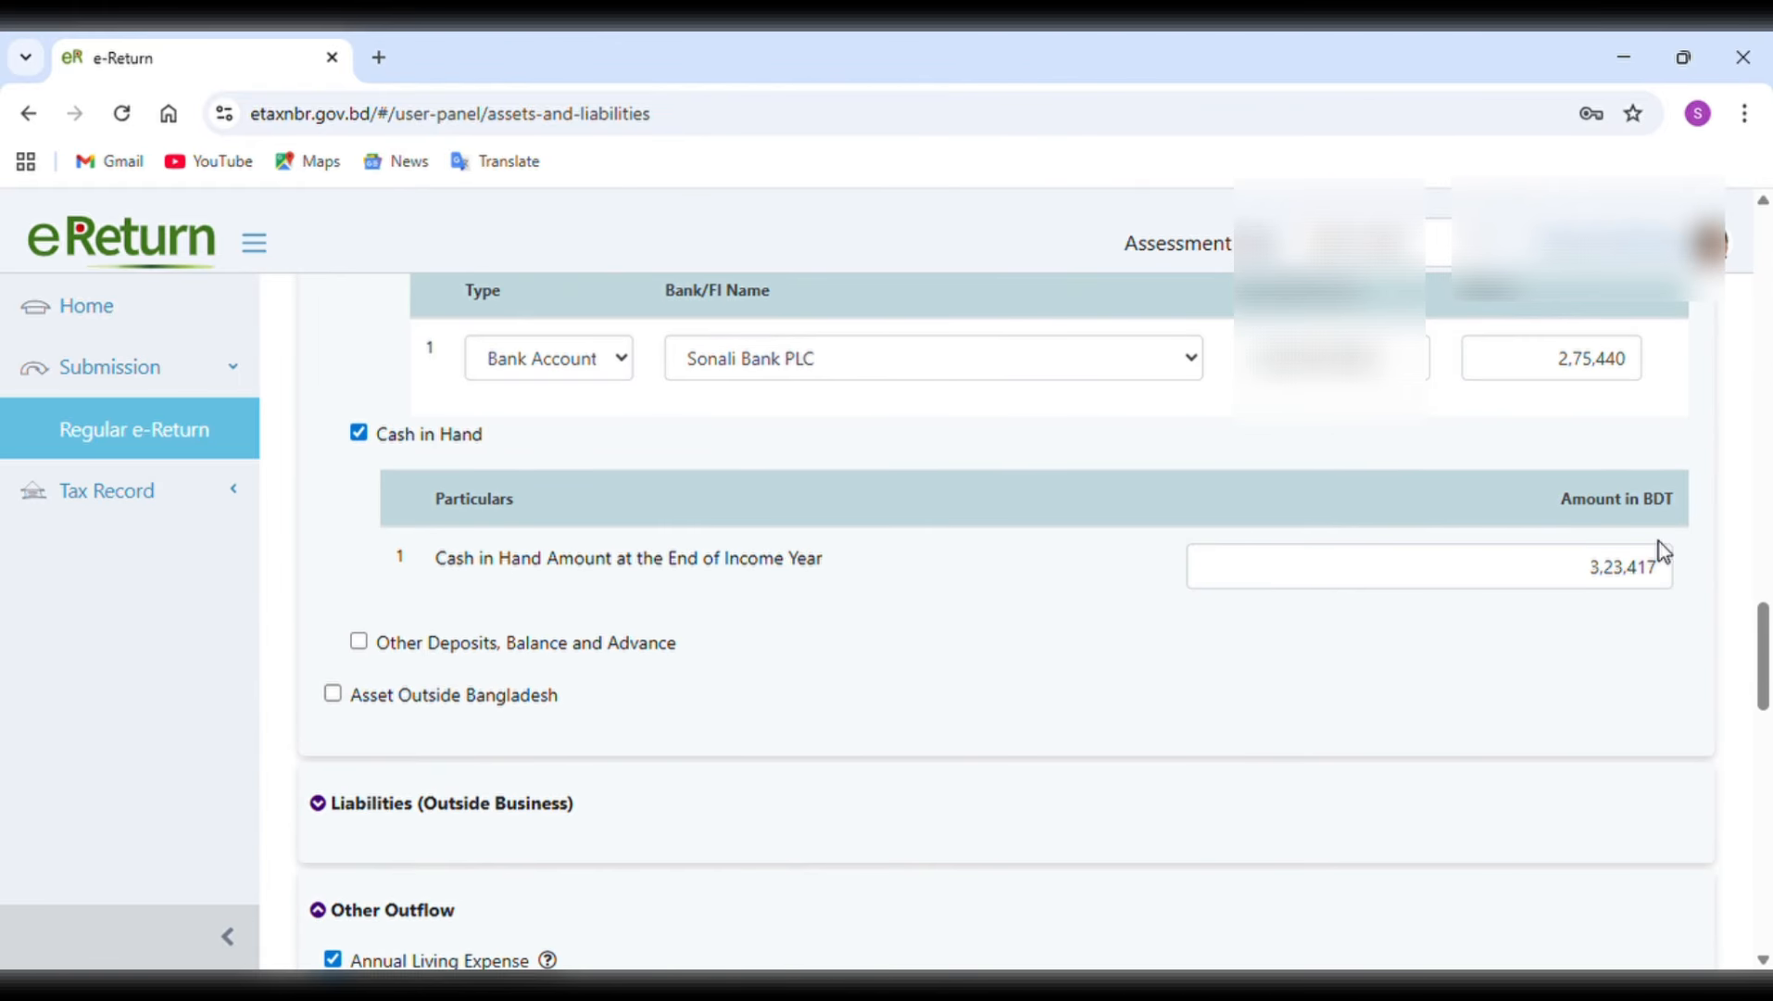
pyautogui.click(1667, 575)
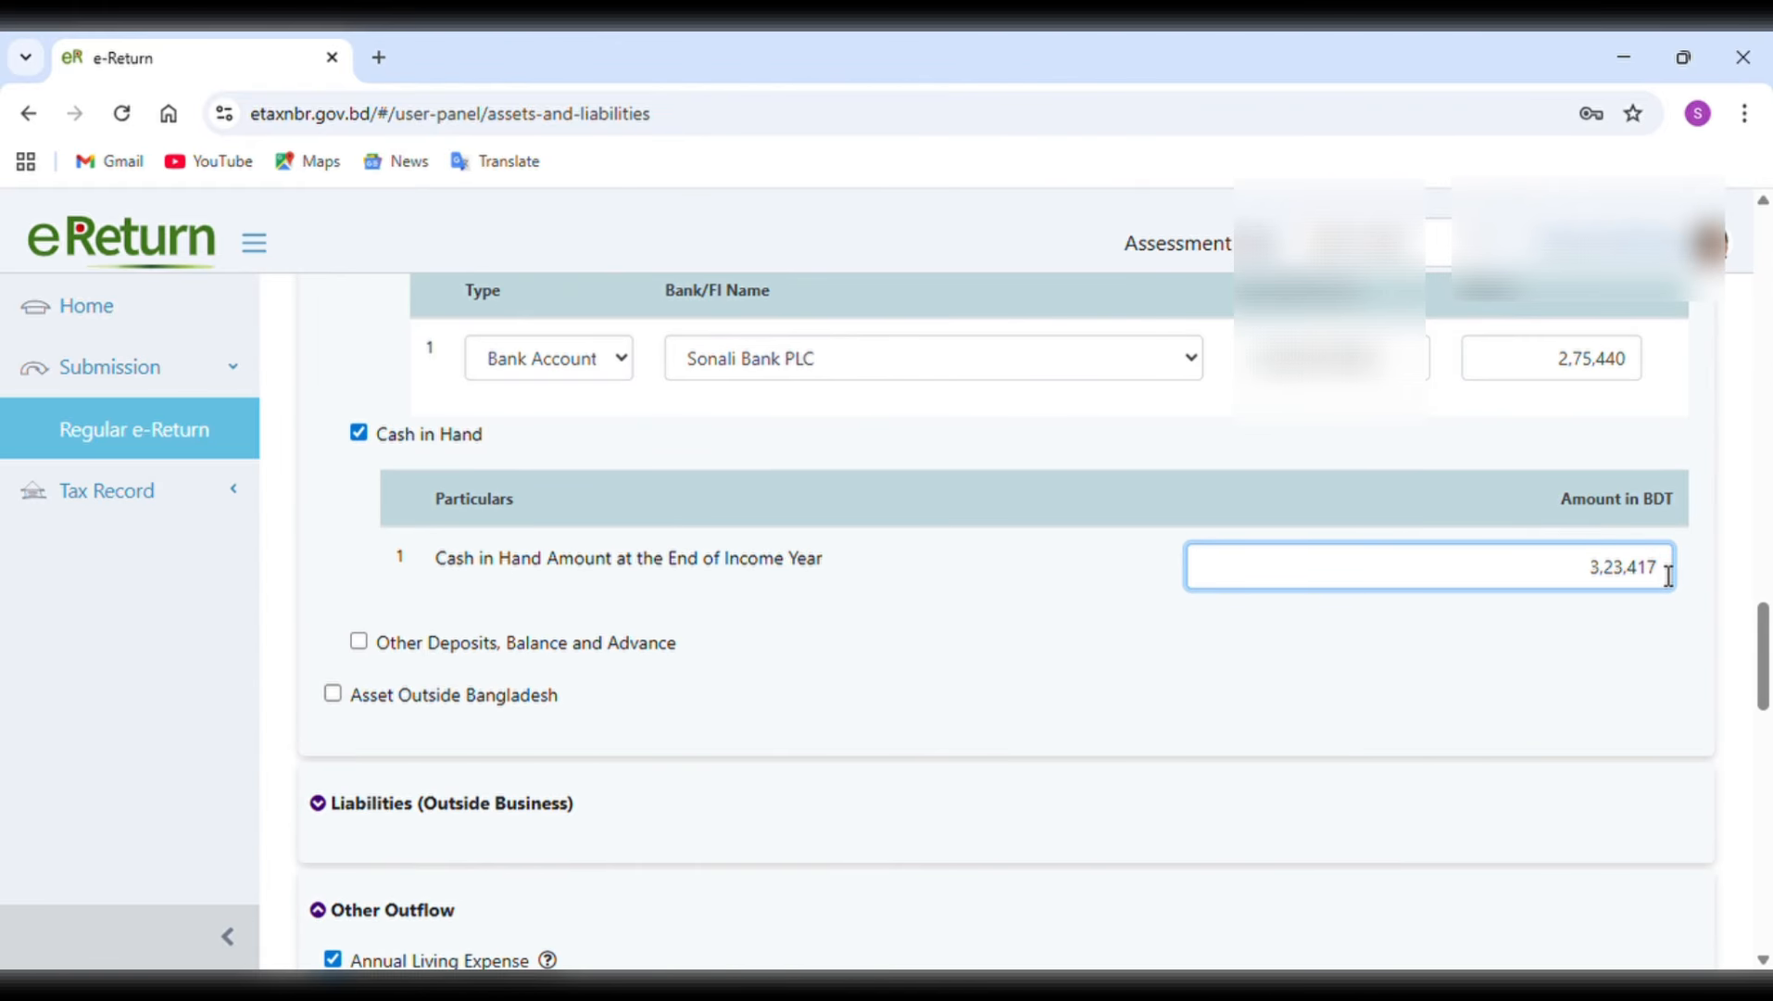
pyautogui.press('BackSpace')
pyautogui.press('BackSpace')
pyautogui.press('BackSpace')
pyautogui.press('BackSpace')
pyautogui.write('22')
pyautogui.press('BackSpace')
pyautogui.click(1654, 636)
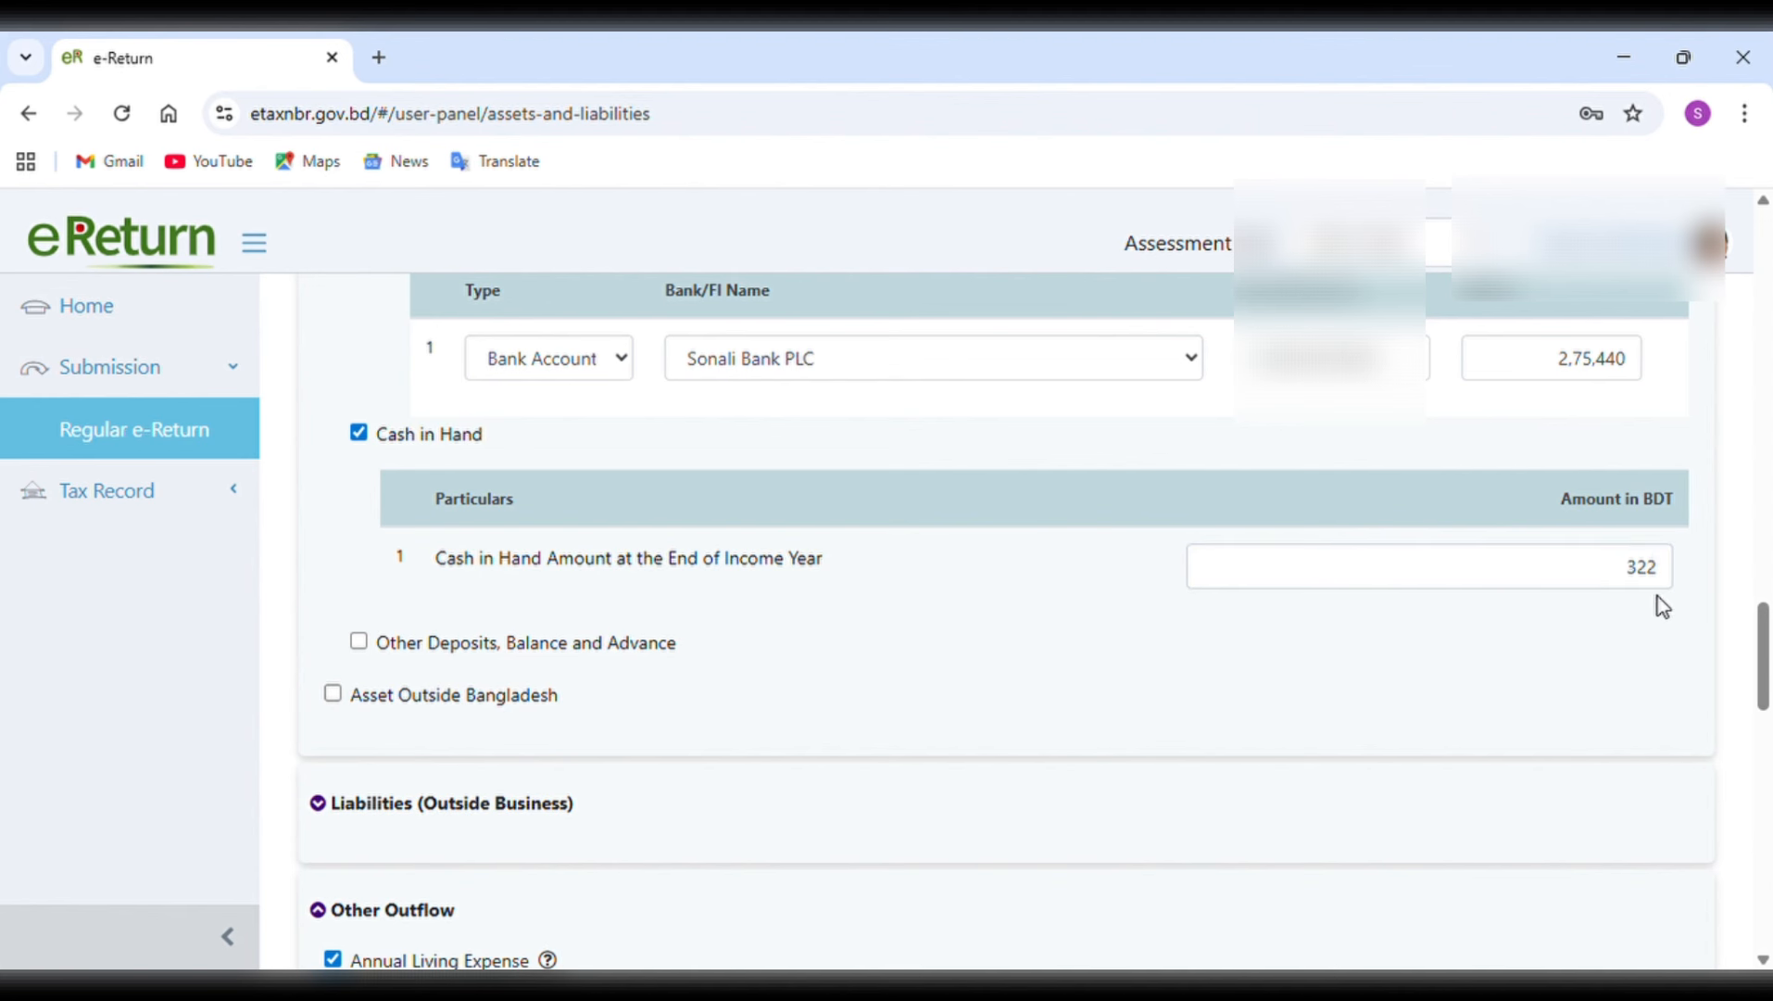
pyautogui.moveTo(1657, 566); pyautogui.dragTo(1625, 567)
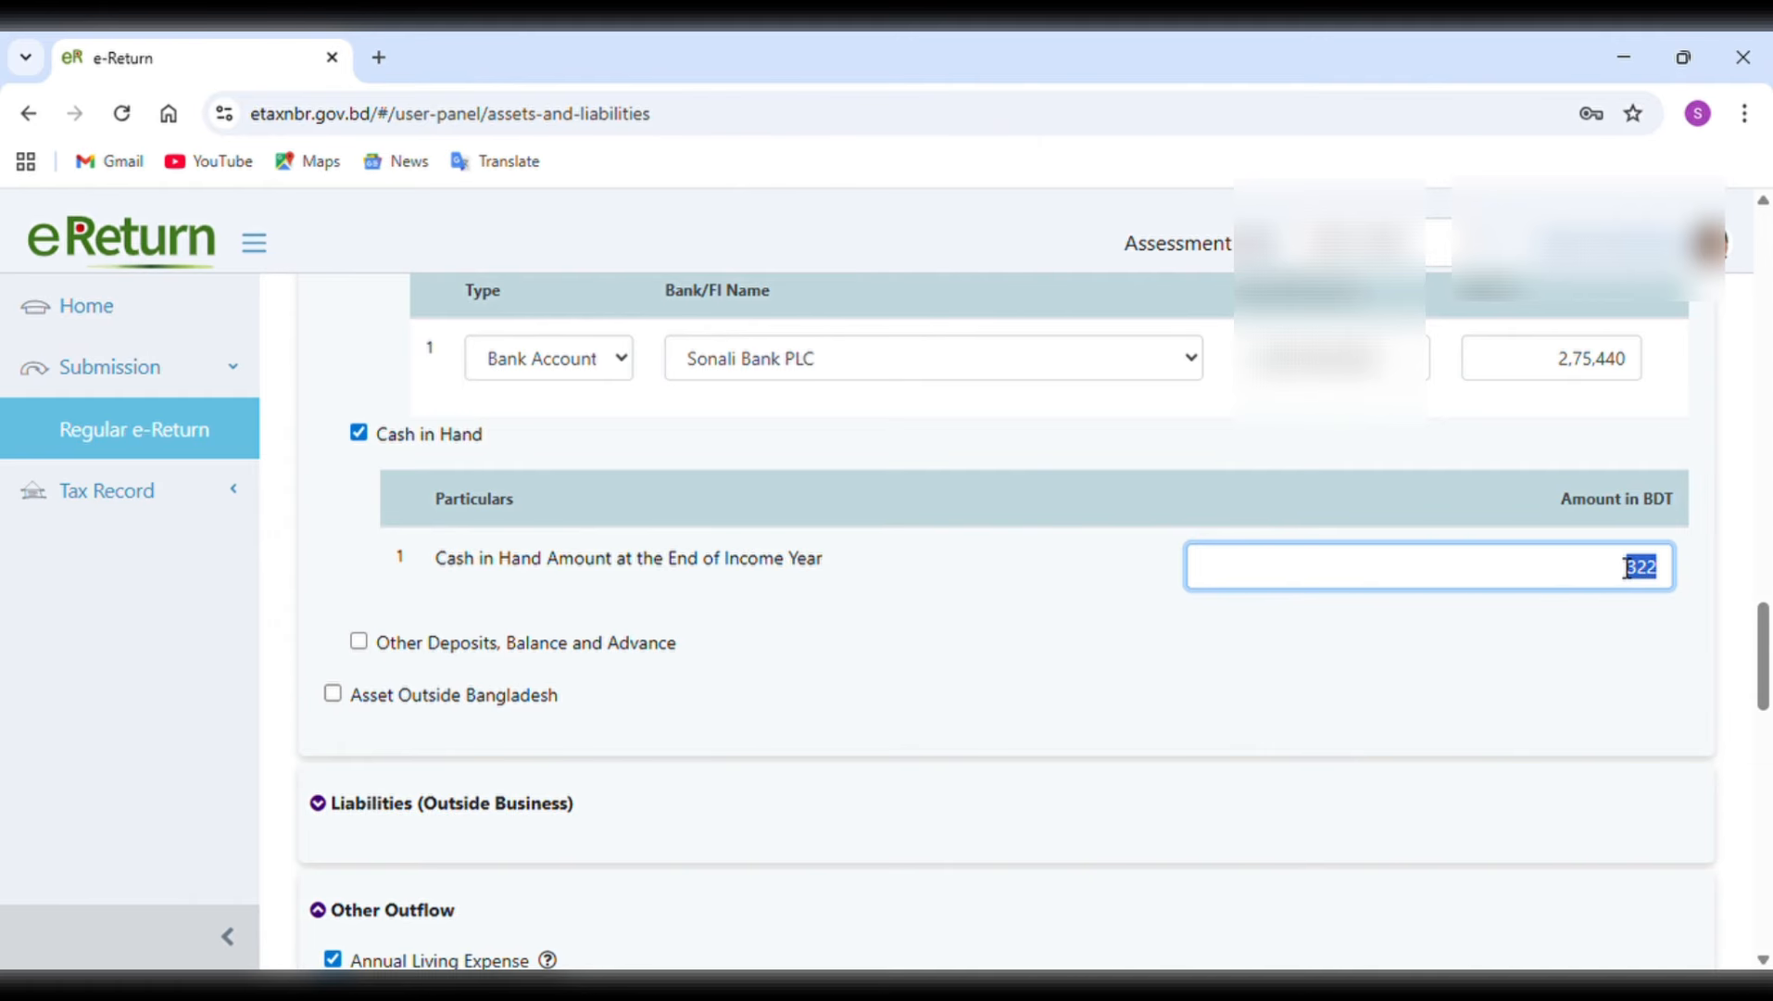
pyautogui.click(1677, 591)
pyautogui.write('471')
pyautogui.scroll(-10, 1677, 591)
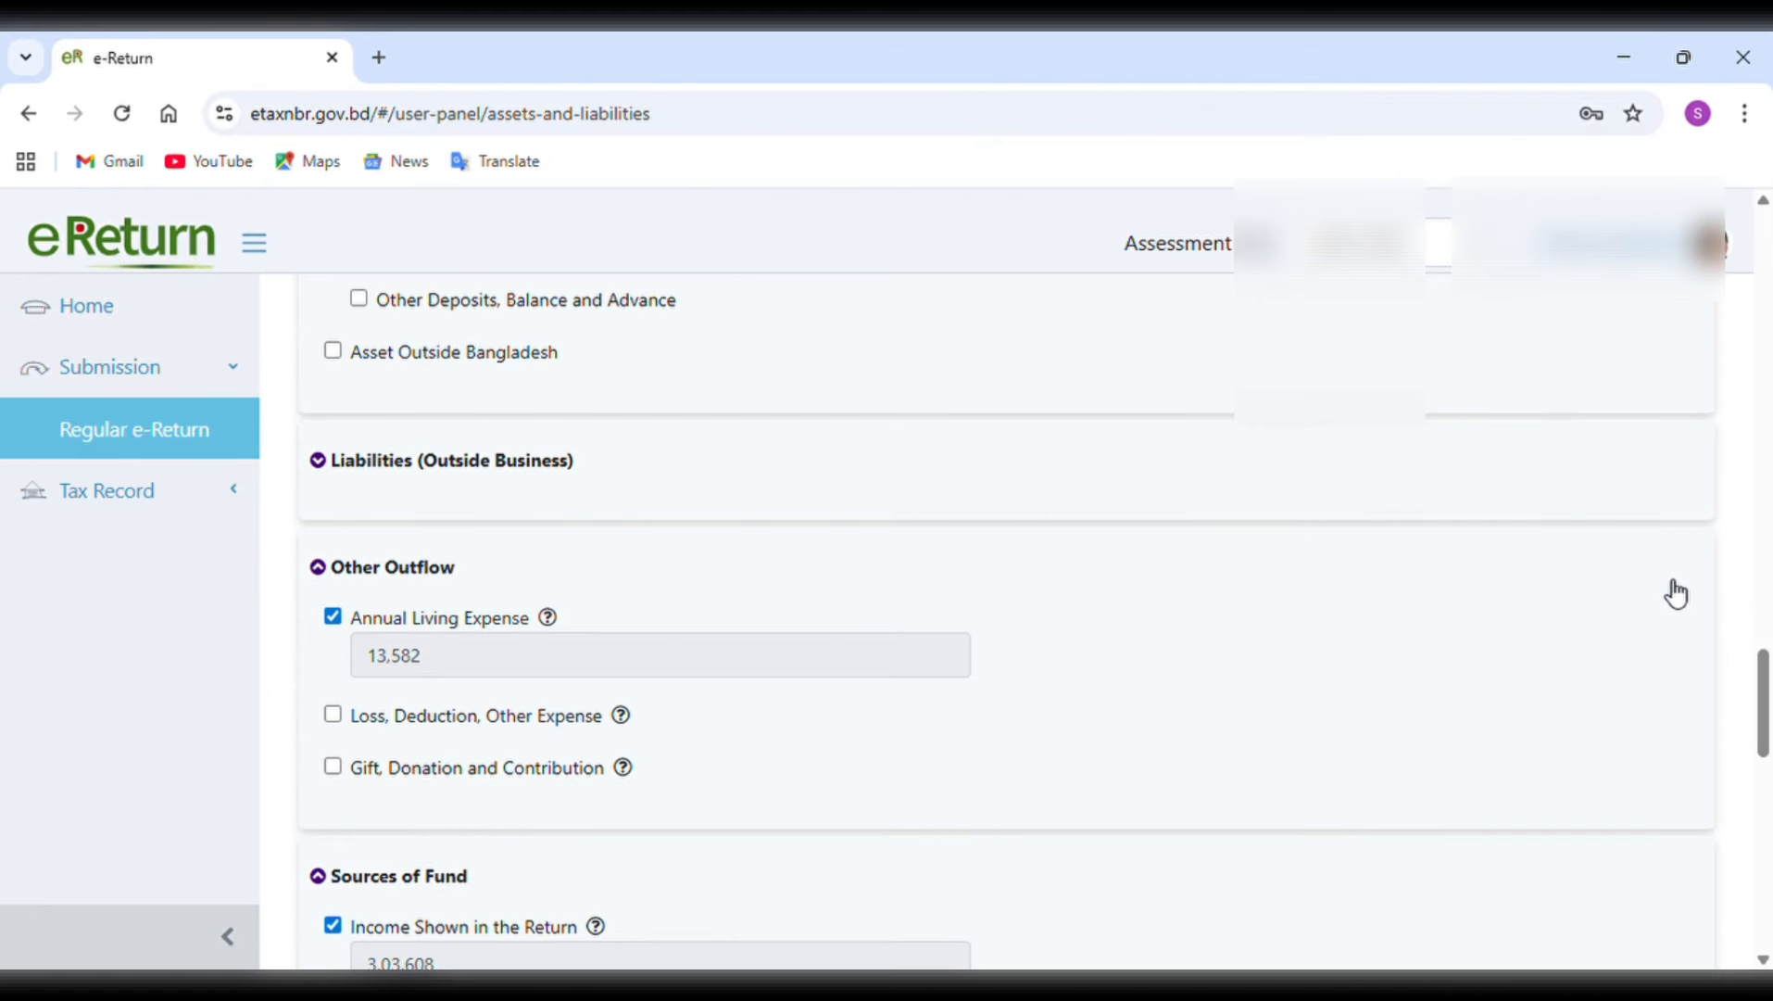
pyautogui.scroll(-5, 1671, 591)
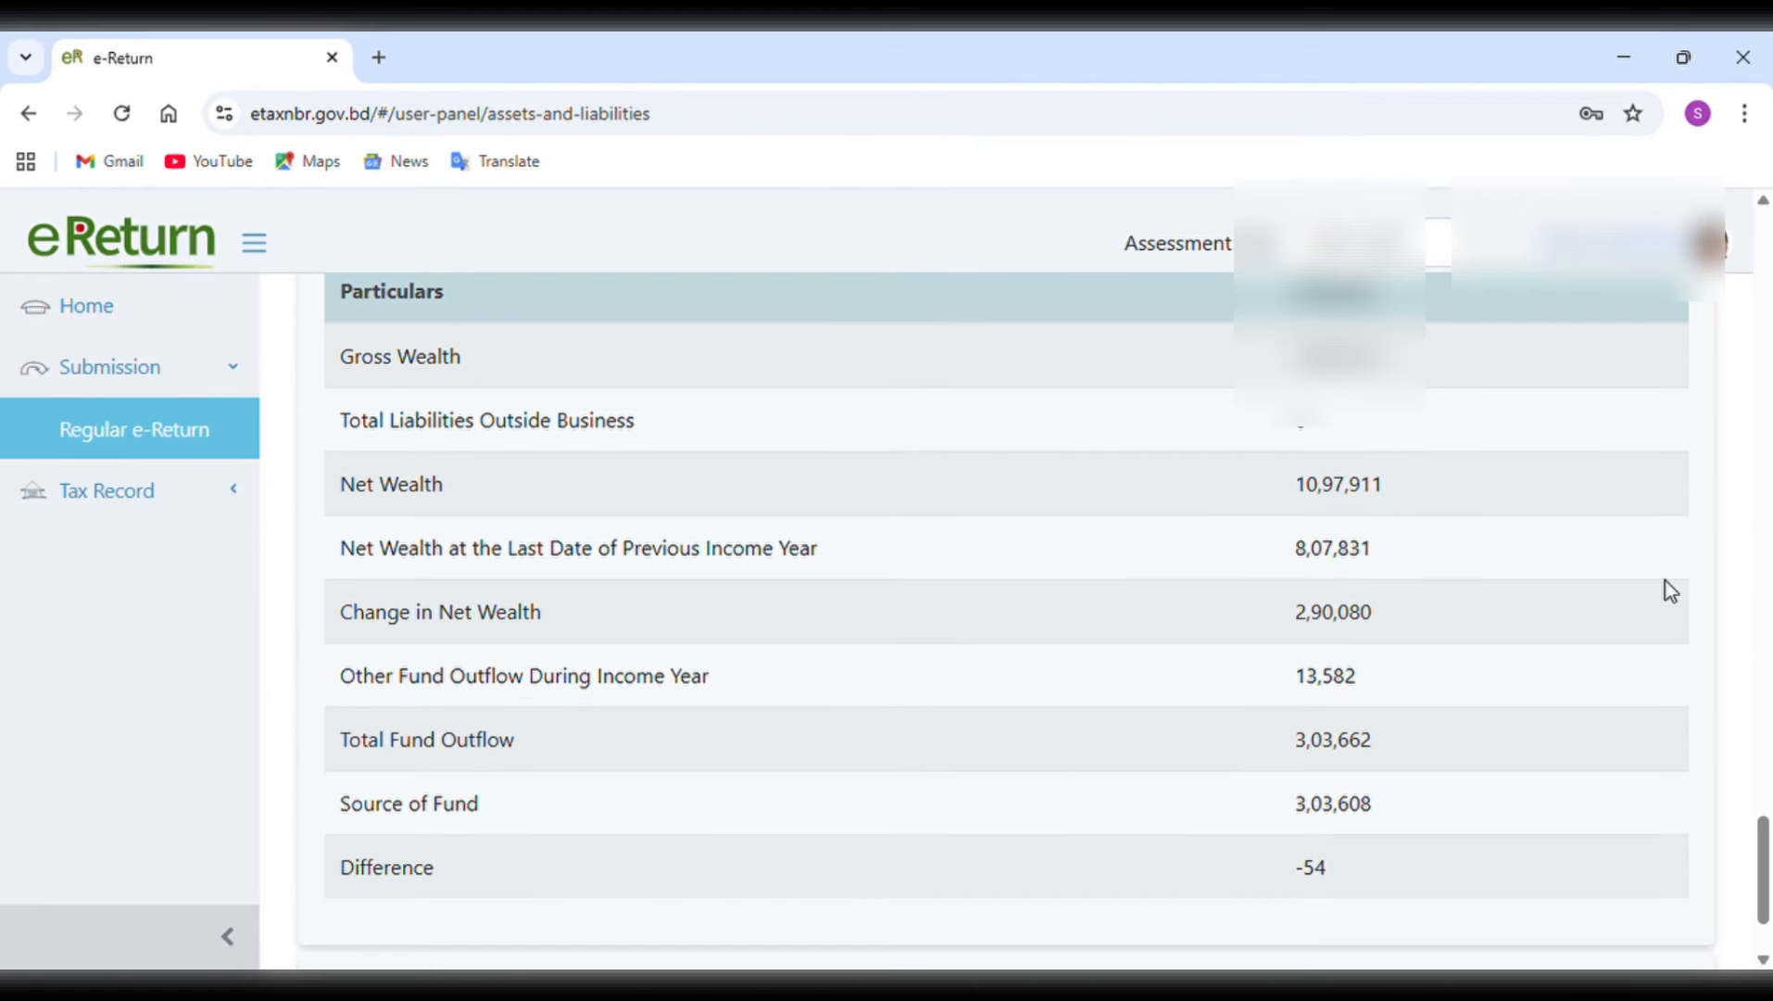
# Set the cash in hand amount at the end of the income year to 3,22,420.
pyautogui.scroll(10, 1670, 590)
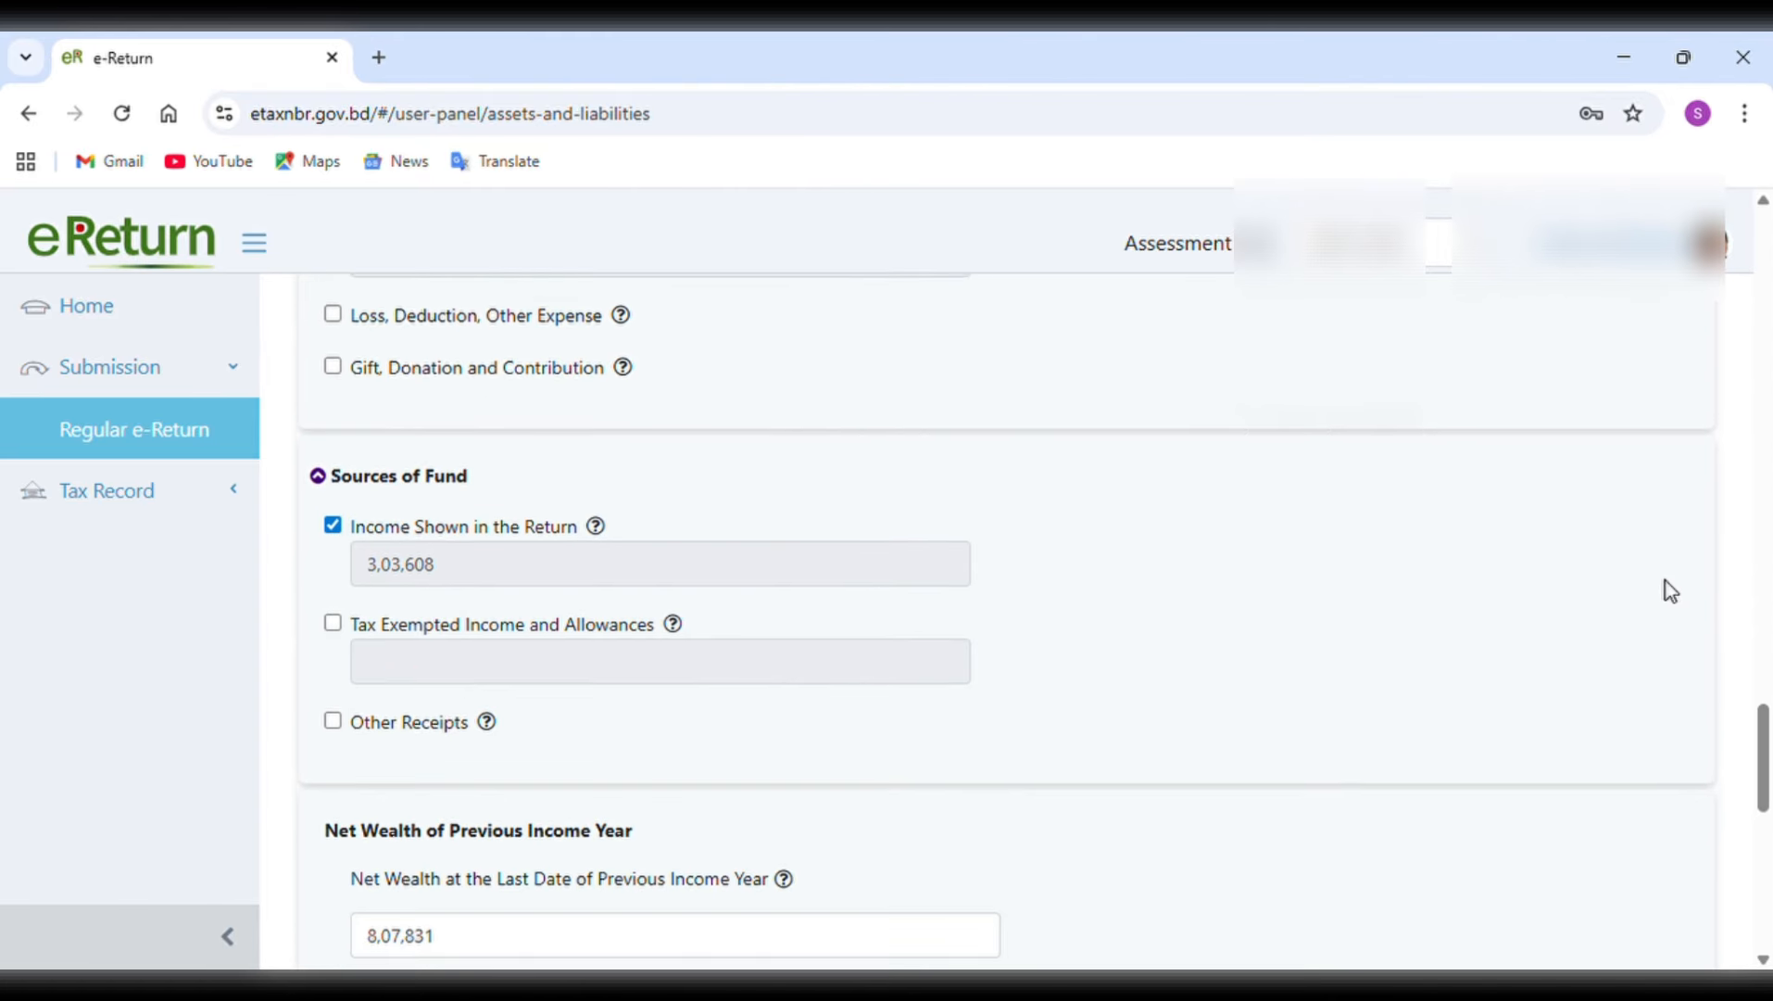
pyautogui.scroll(4, 1671, 590)
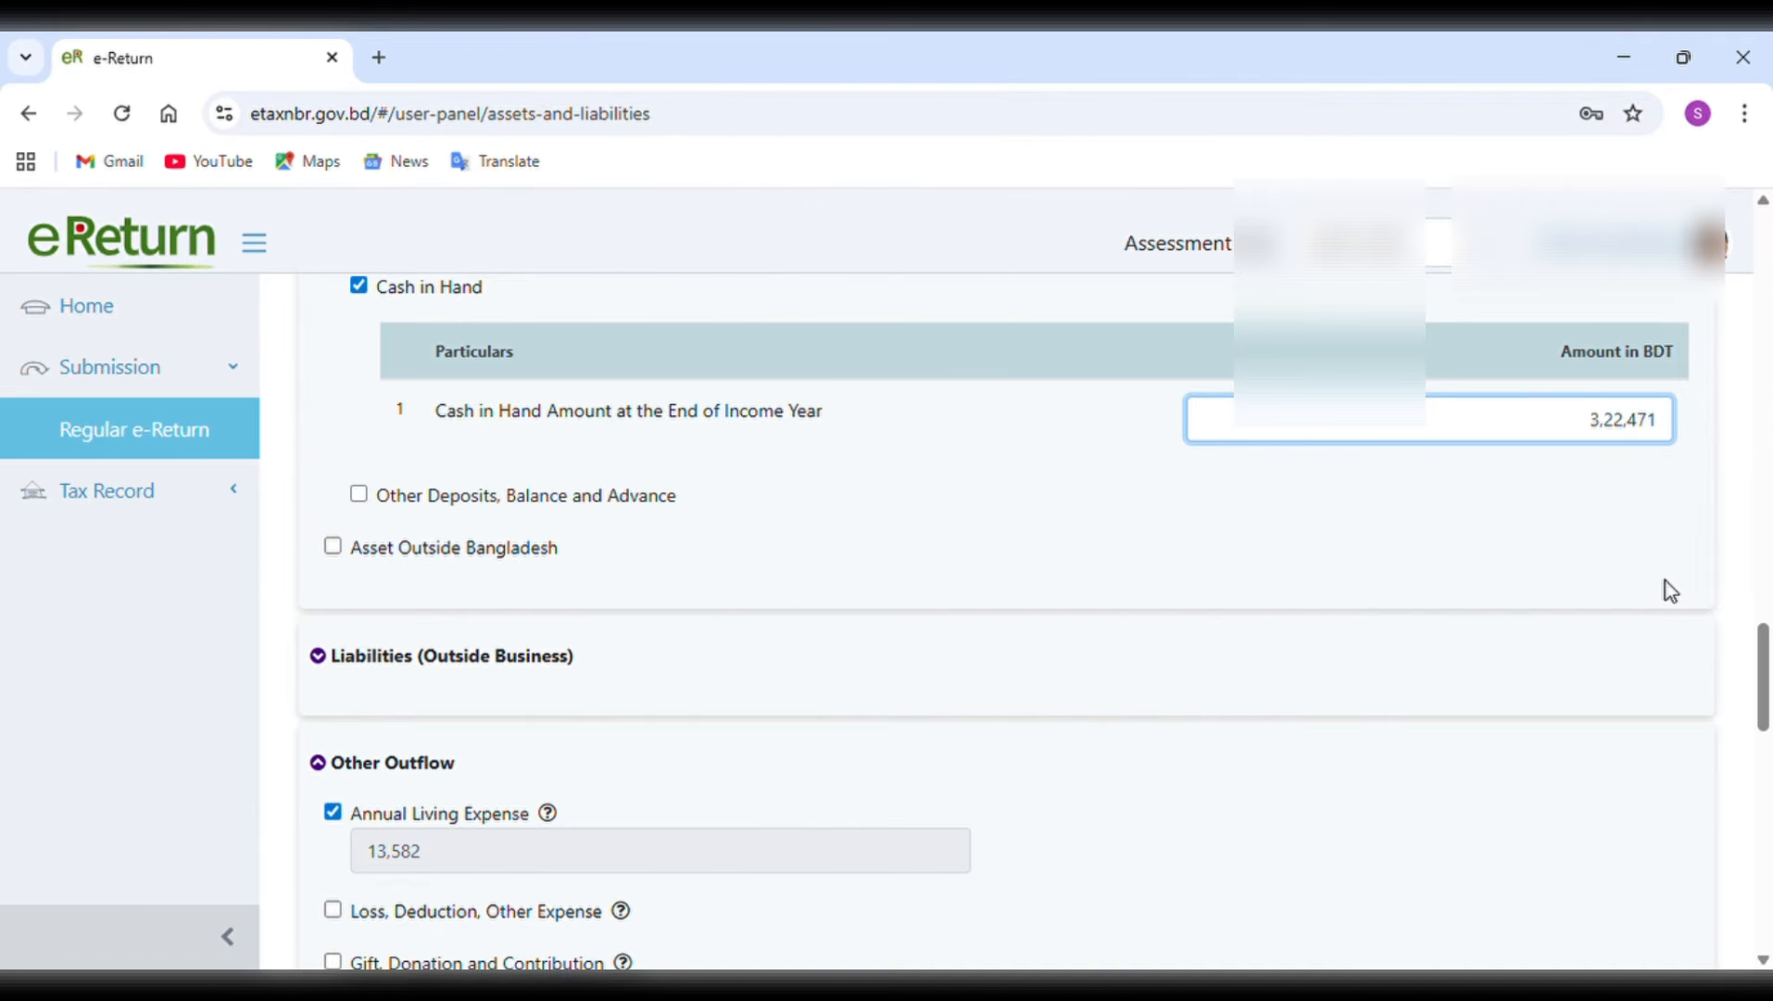
pyautogui.press('BackSpace')
pyautogui.press('BackSpace')
pyautogui.write('20')
pyautogui.scroll(-20, 1665, 581)
# Set the cash in hand at the end of the income year to 3,22,417 and check the recalculated wealth summary.
pyautogui.scroll(20, 1665, 581)
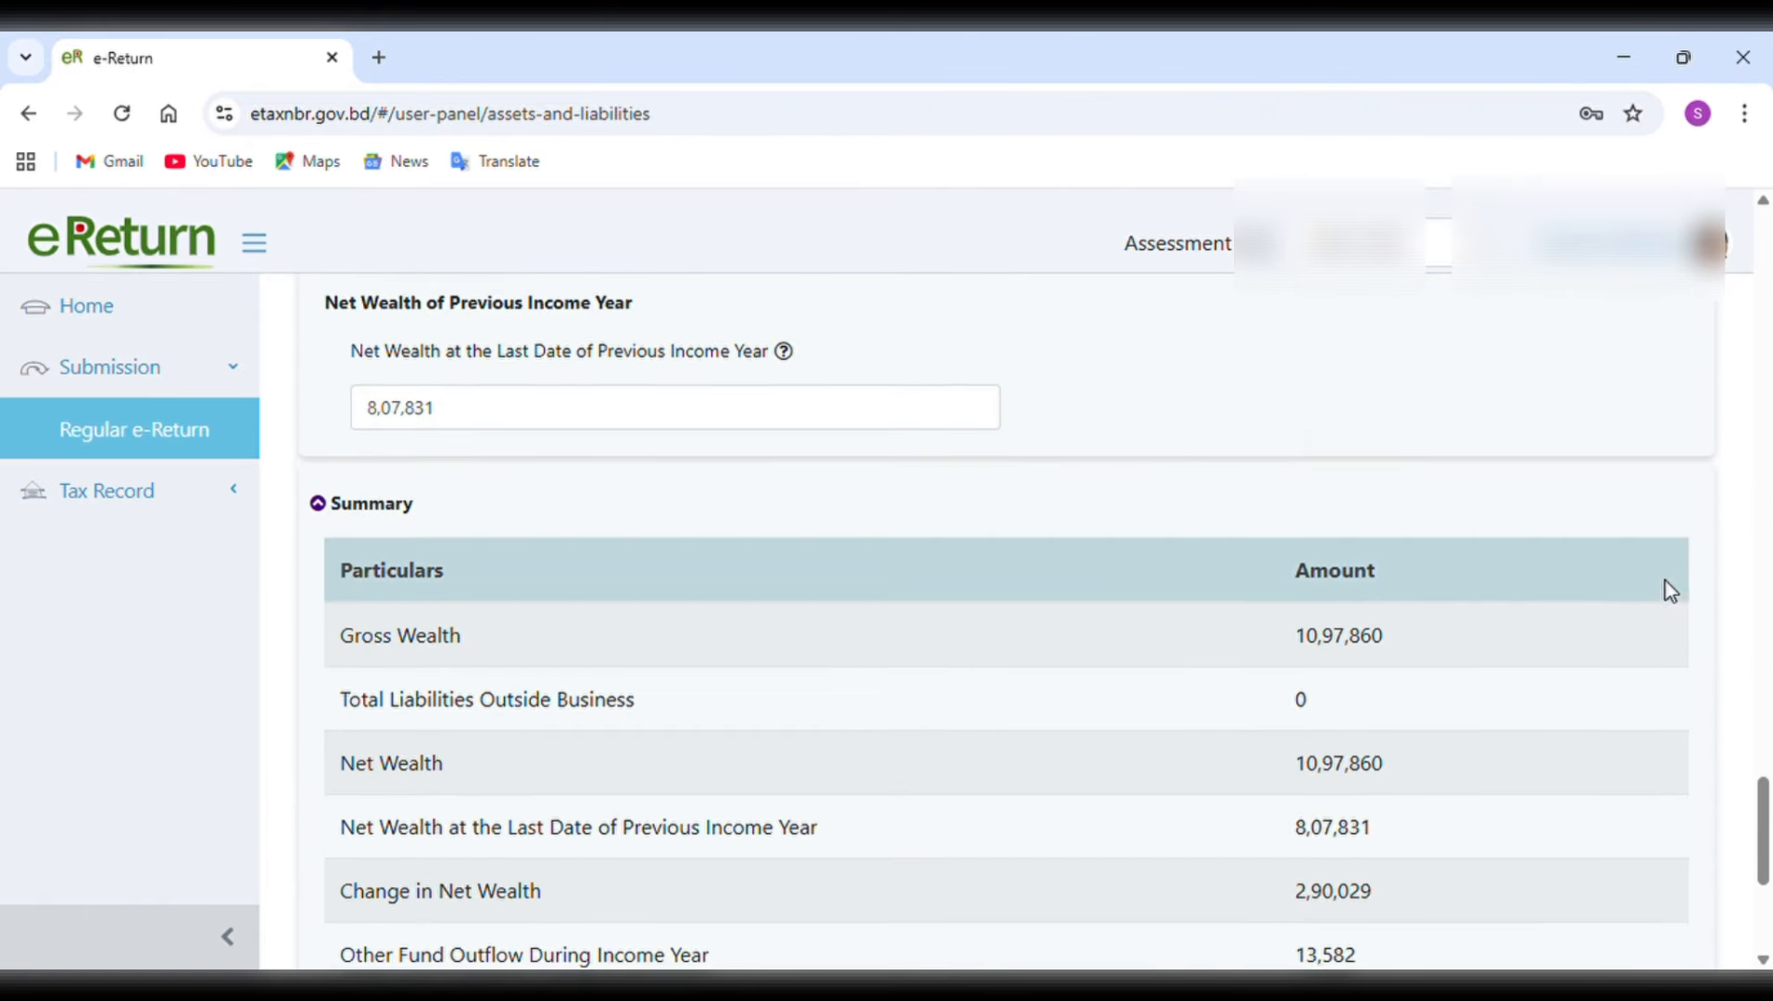
pyautogui.press('BackSpace')
pyautogui.press('BackSpace')
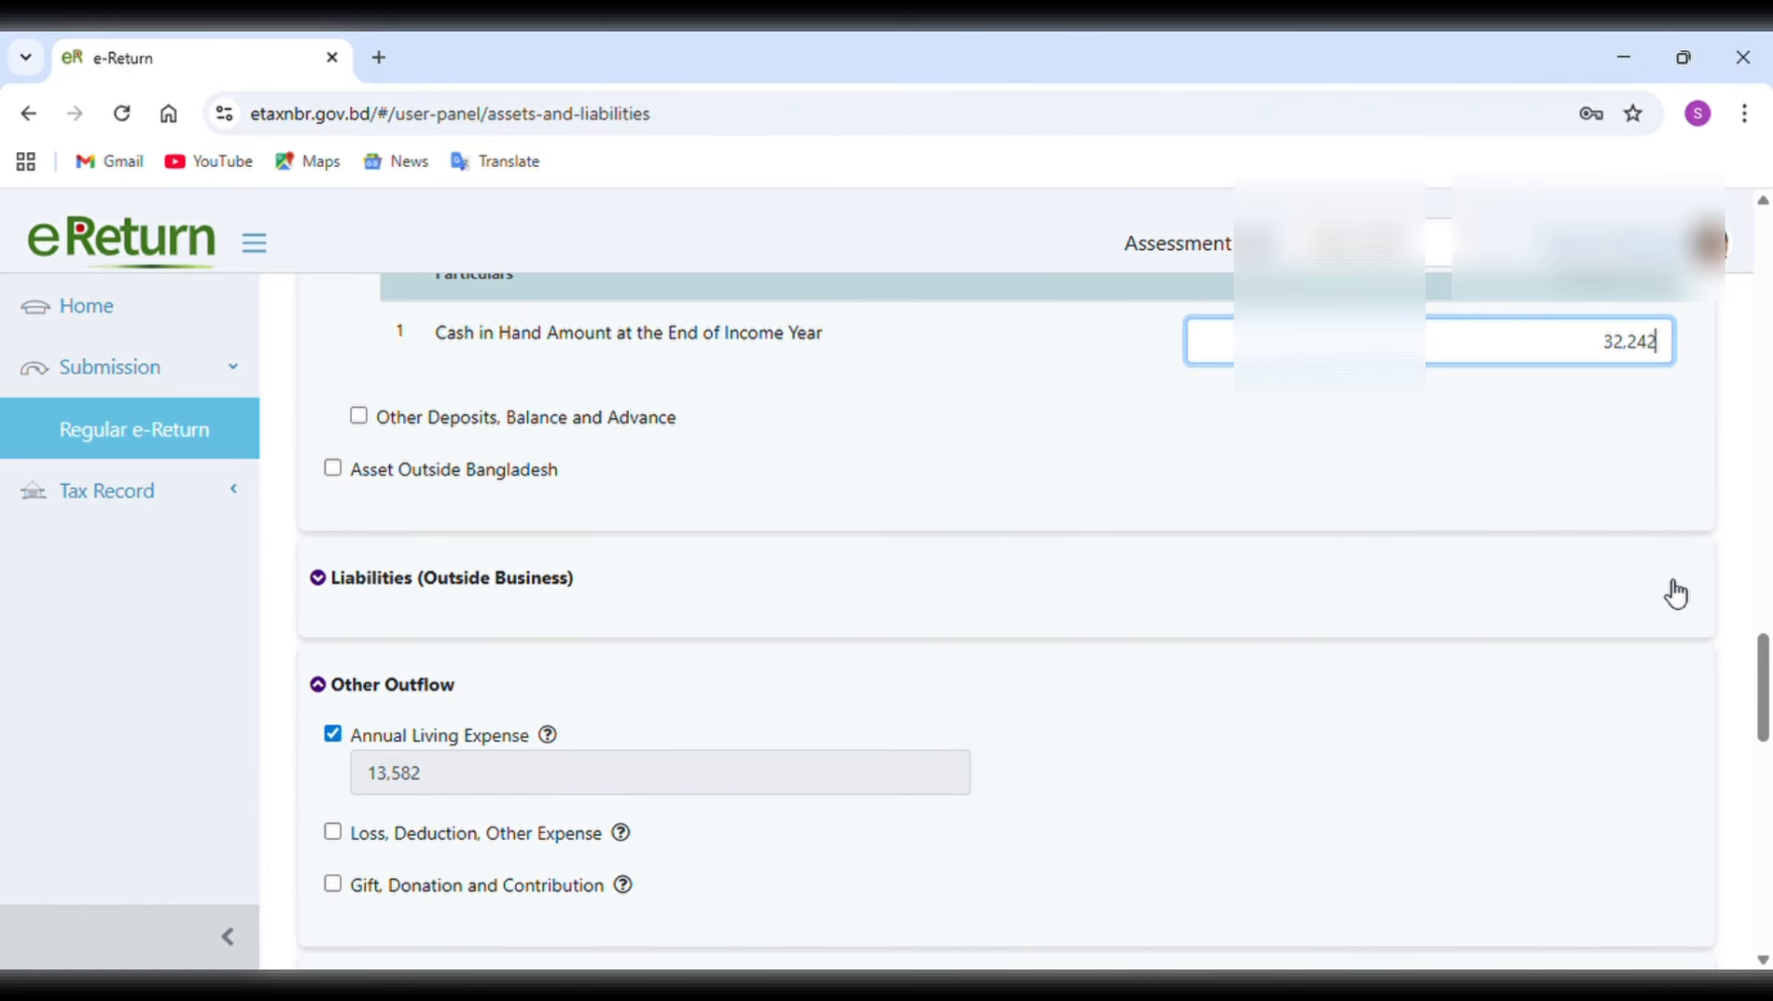
pyautogui.write('17')
pyautogui.scroll(-4, 1676, 593)
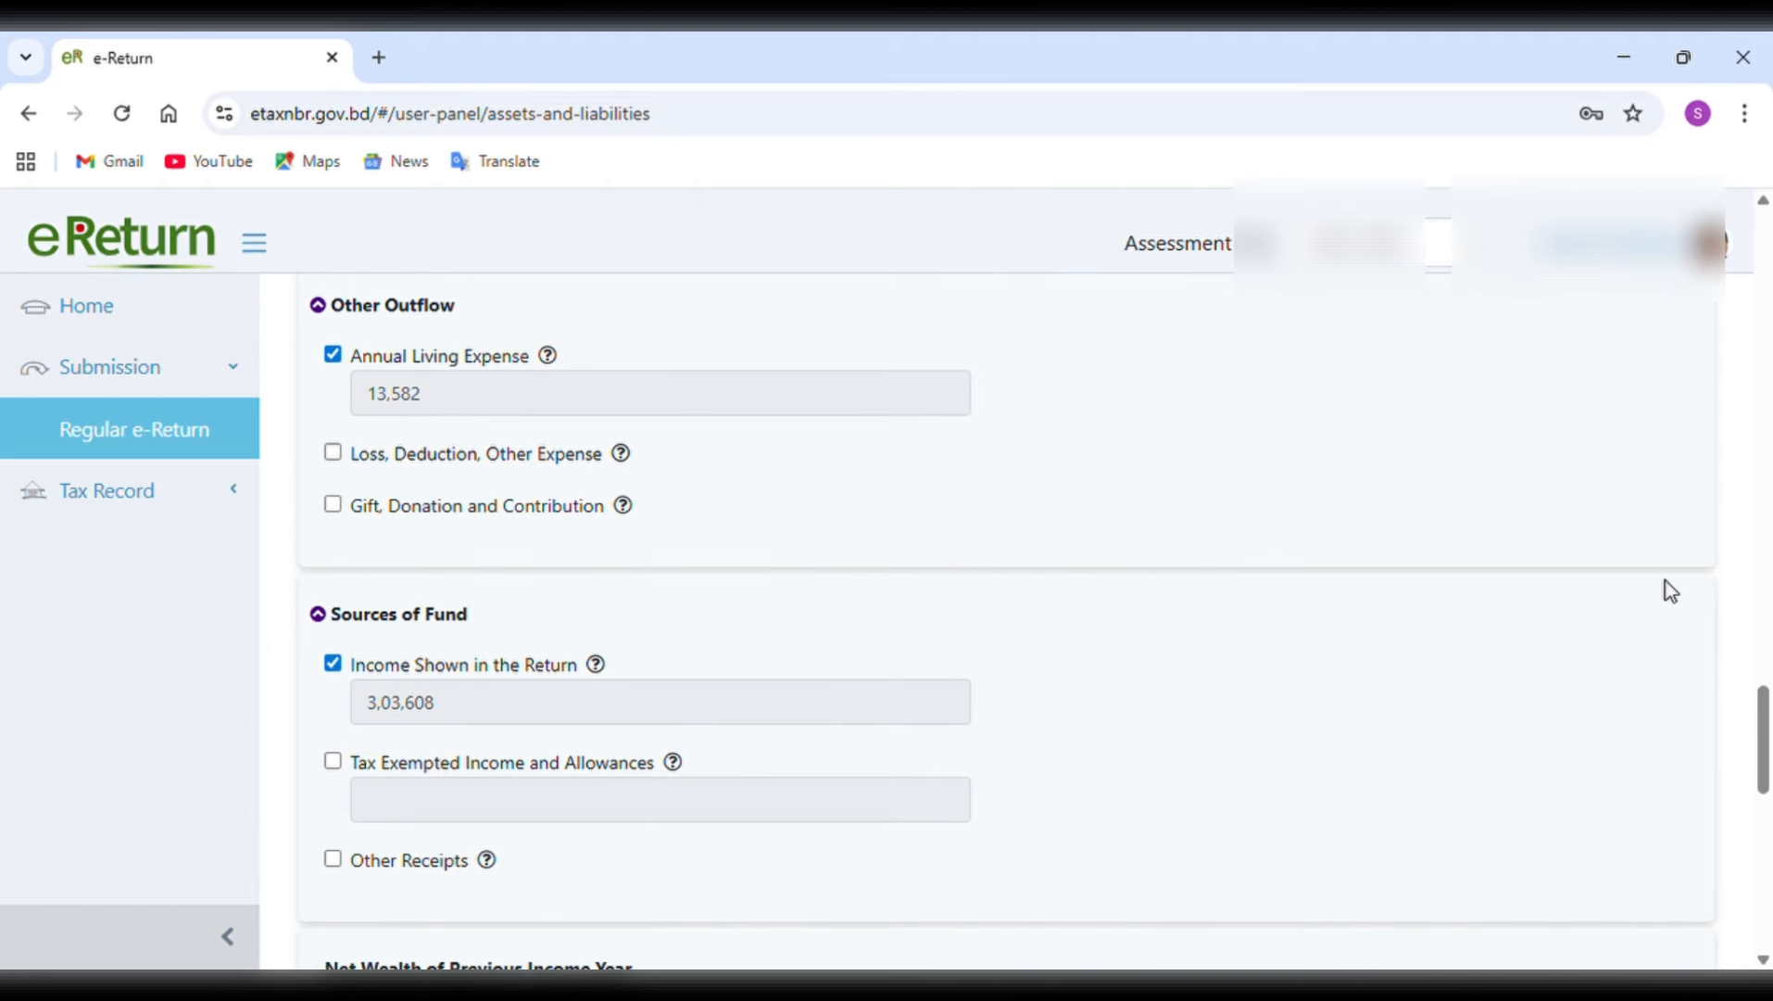
pyautogui.scroll(4, 1677, 593)
pyautogui.scroll(-5, 1676, 593)
pyautogui.scroll(-9, 1676, 592)
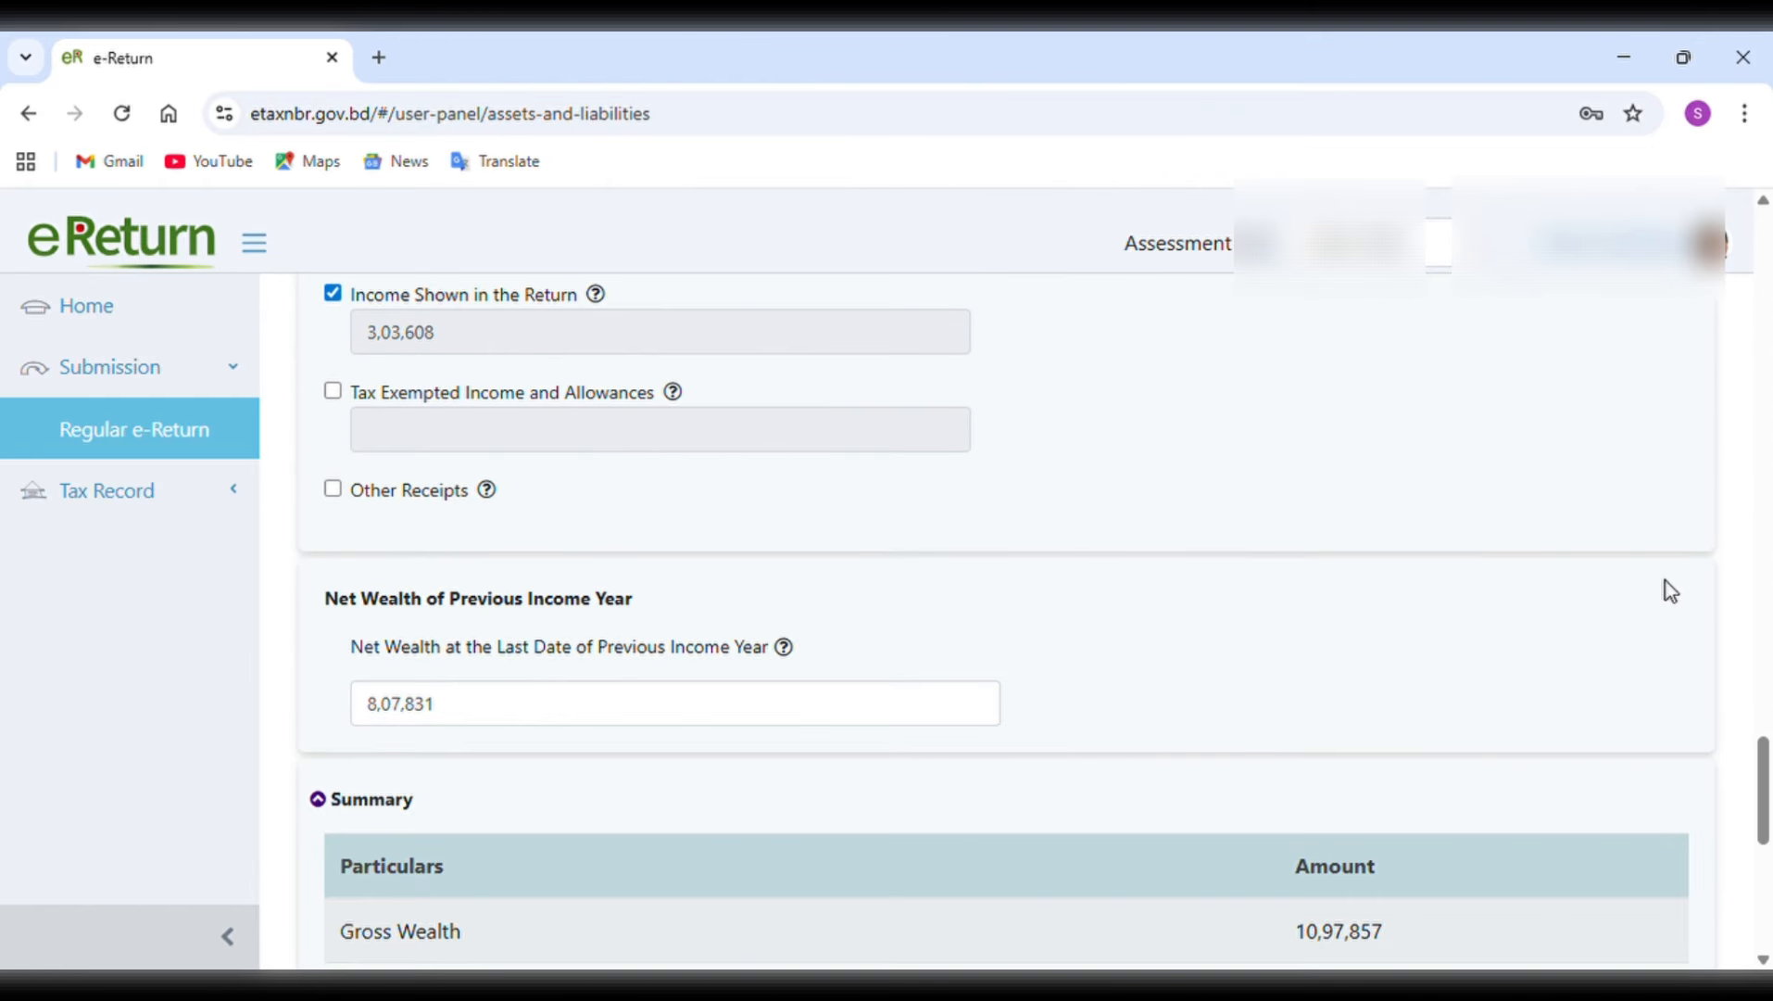
pyautogui.scroll(-1, 1664, 581)
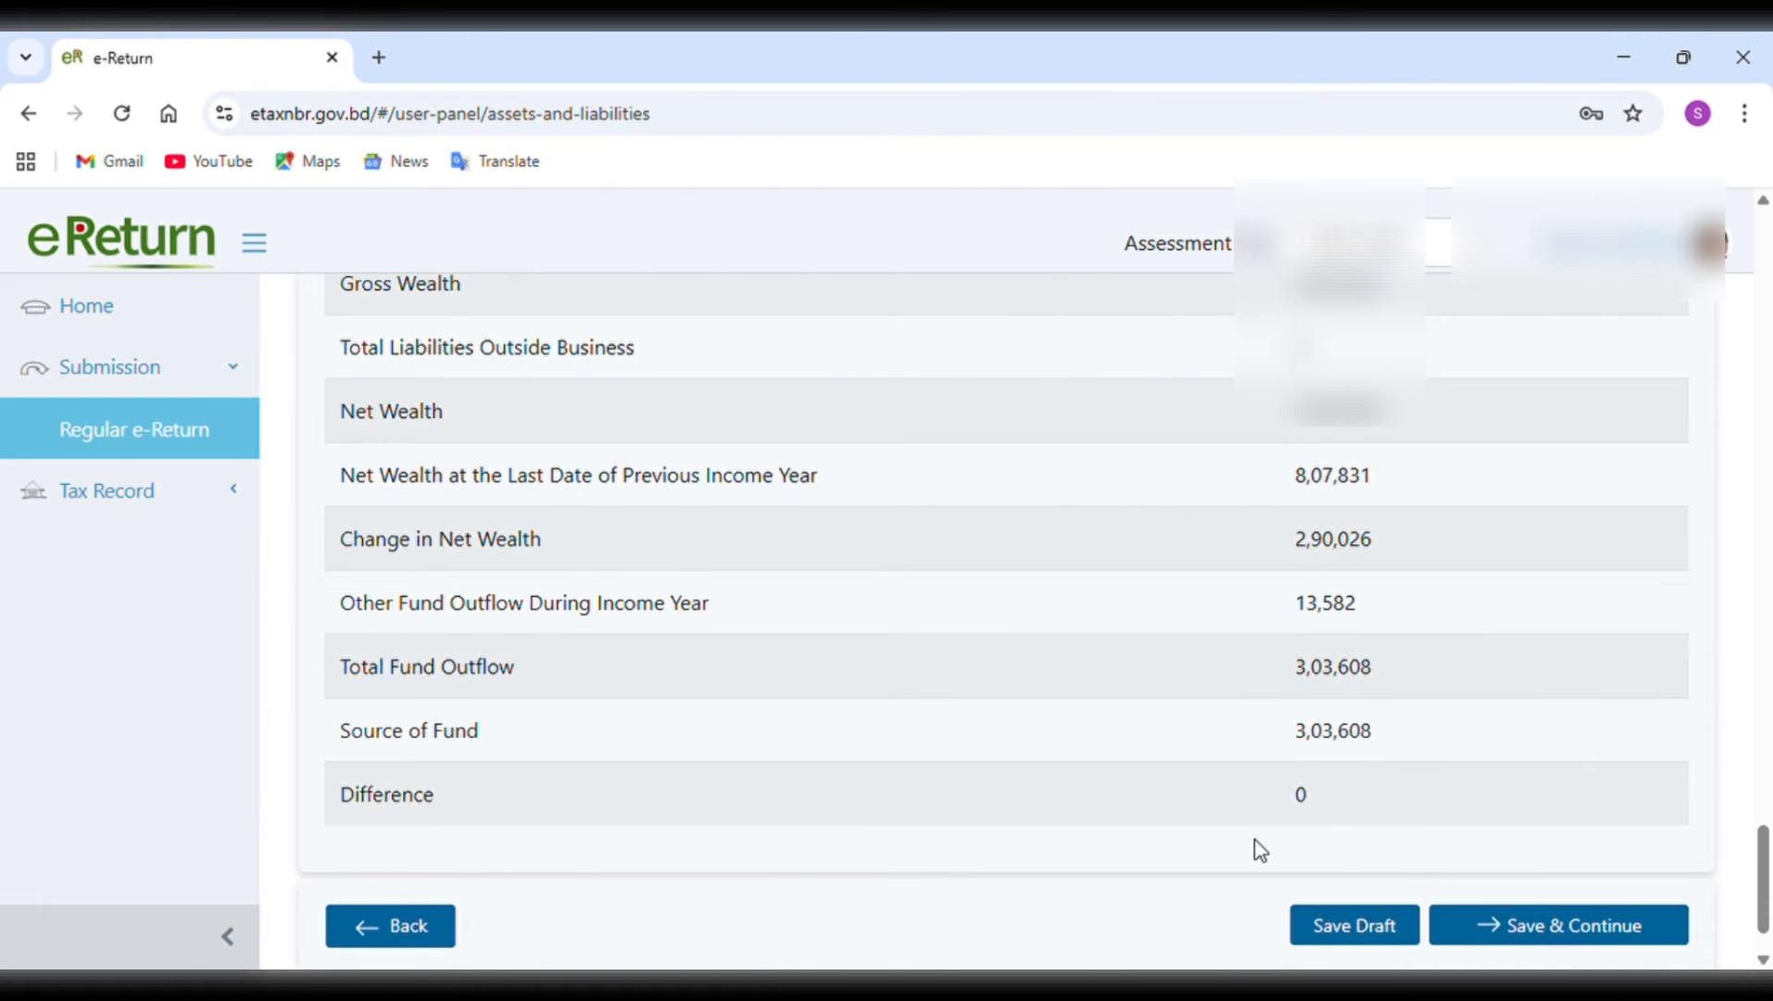
pyautogui.scroll(3, 1233, 810)
pyautogui.scroll(-2, 1233, 811)
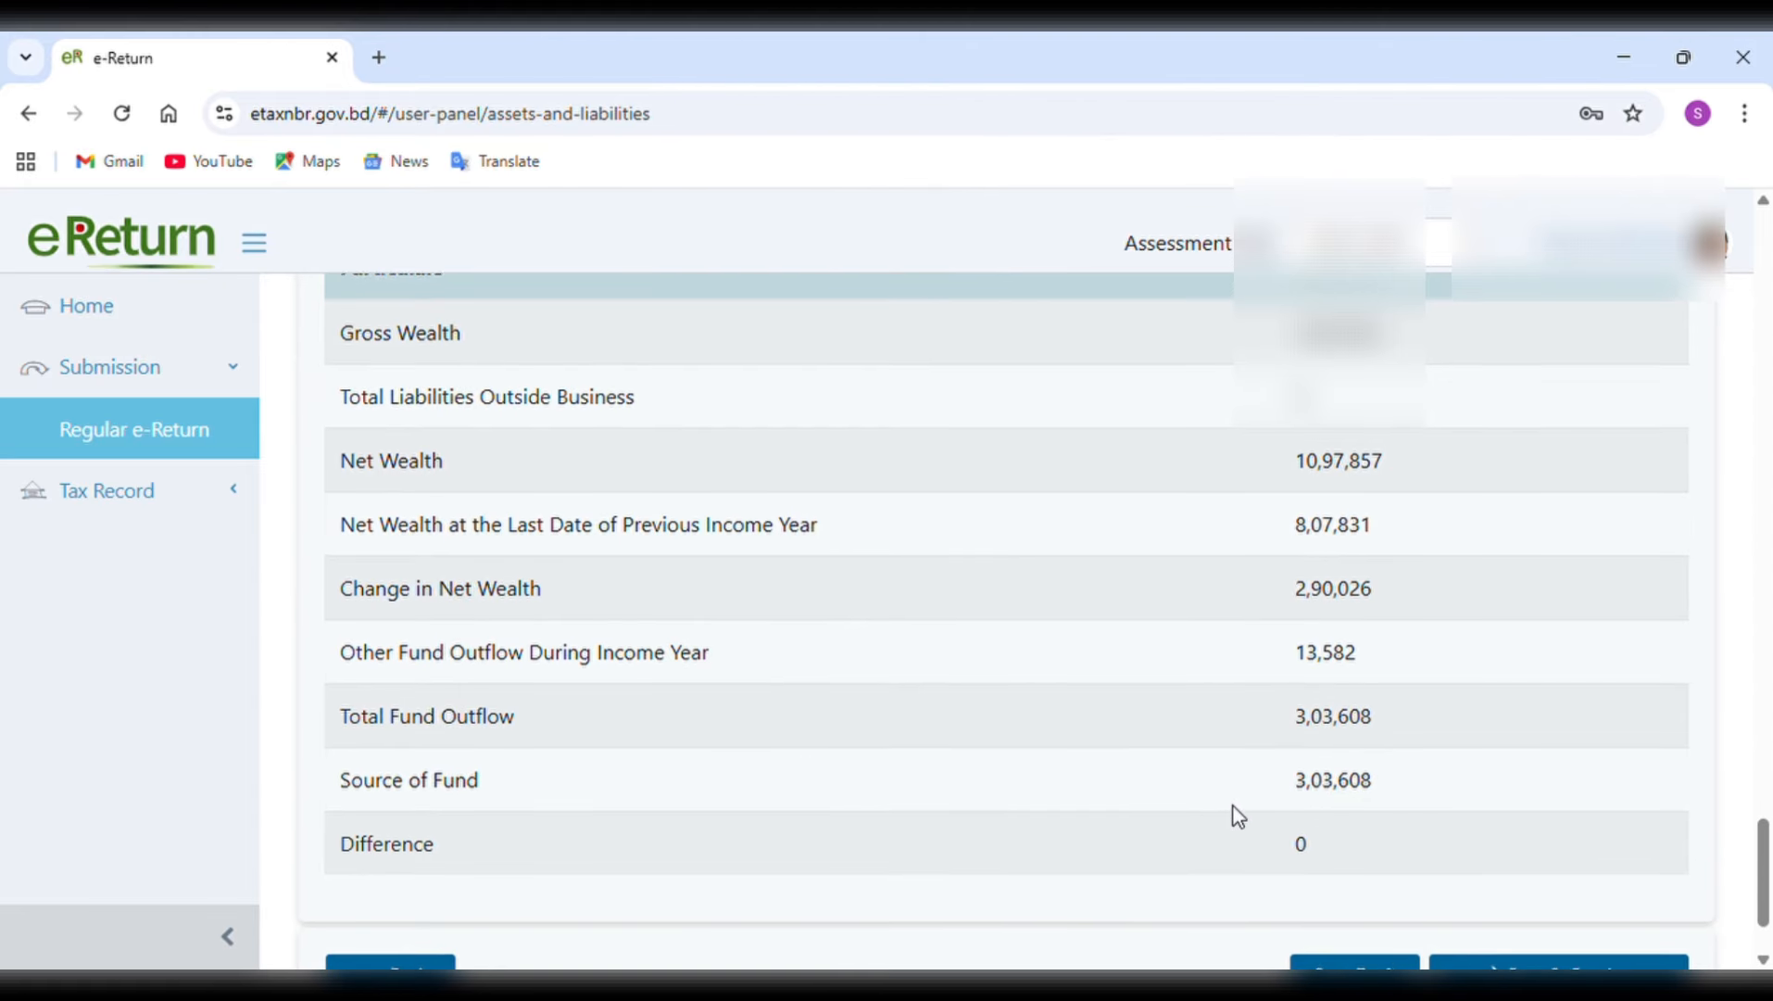
pyautogui.scroll(1, 1233, 806)
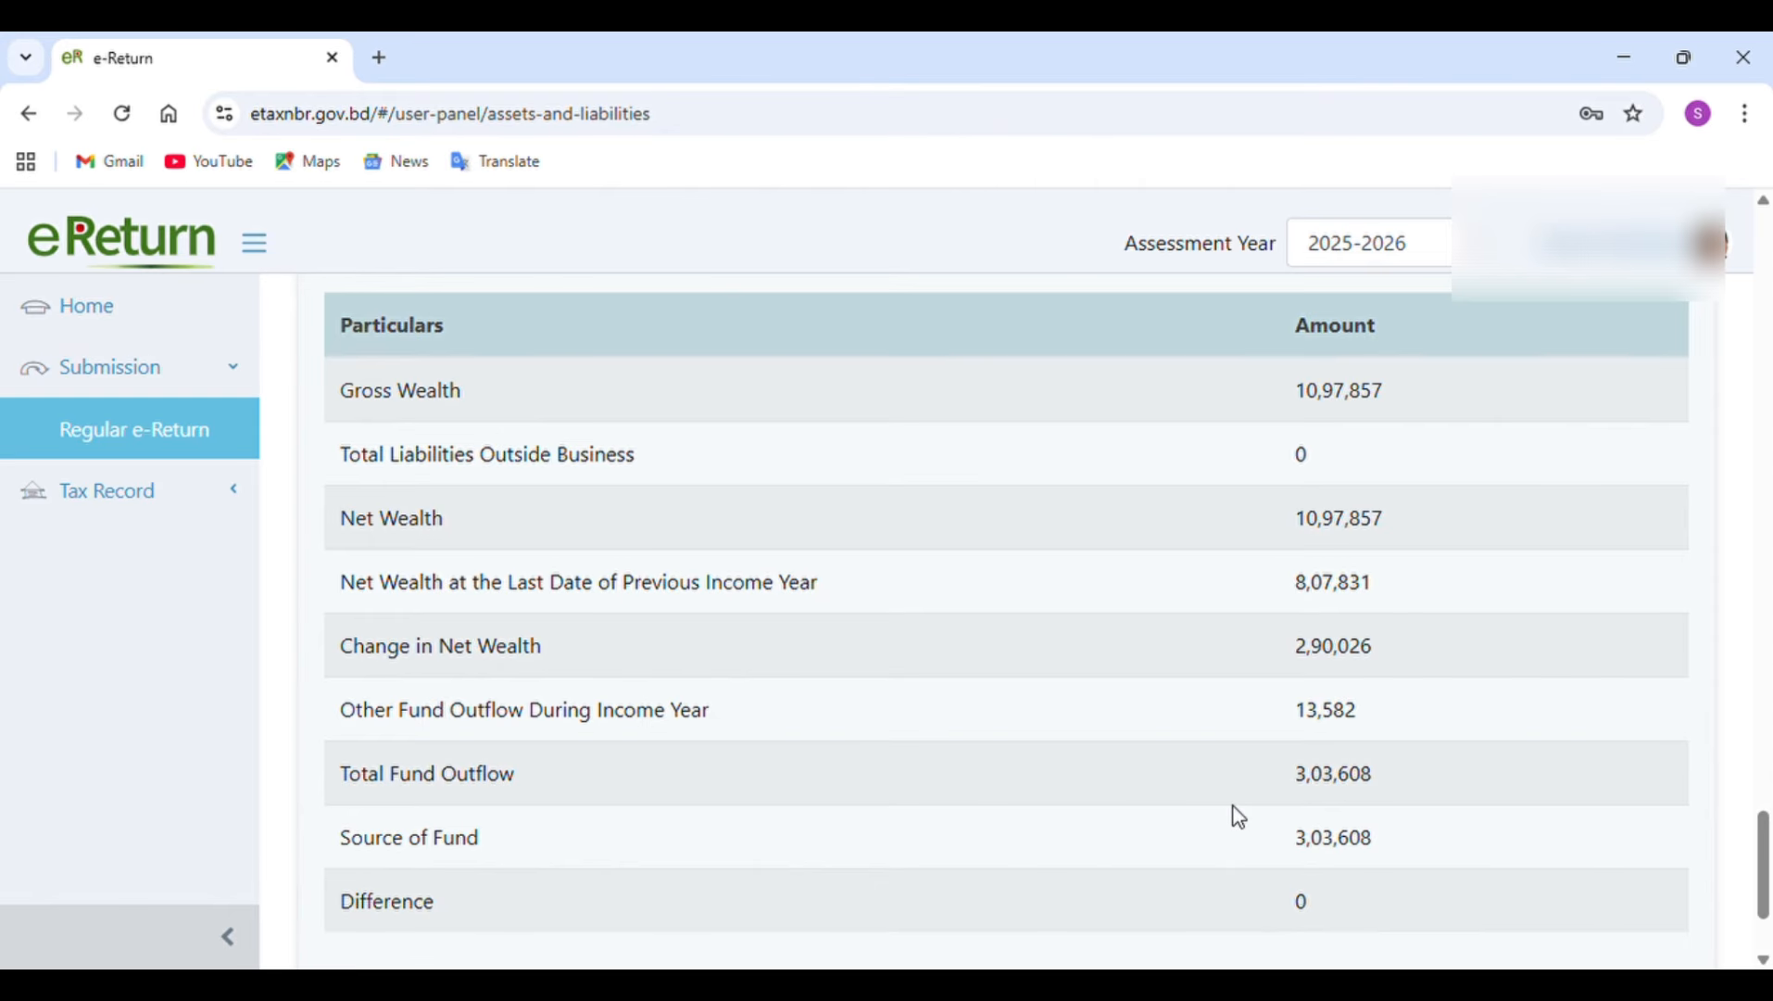
# Try a higher cash in hand amount of 3,25,417 and check its effect on the summary's difference.
pyautogui.scroll(15, 1239, 815)
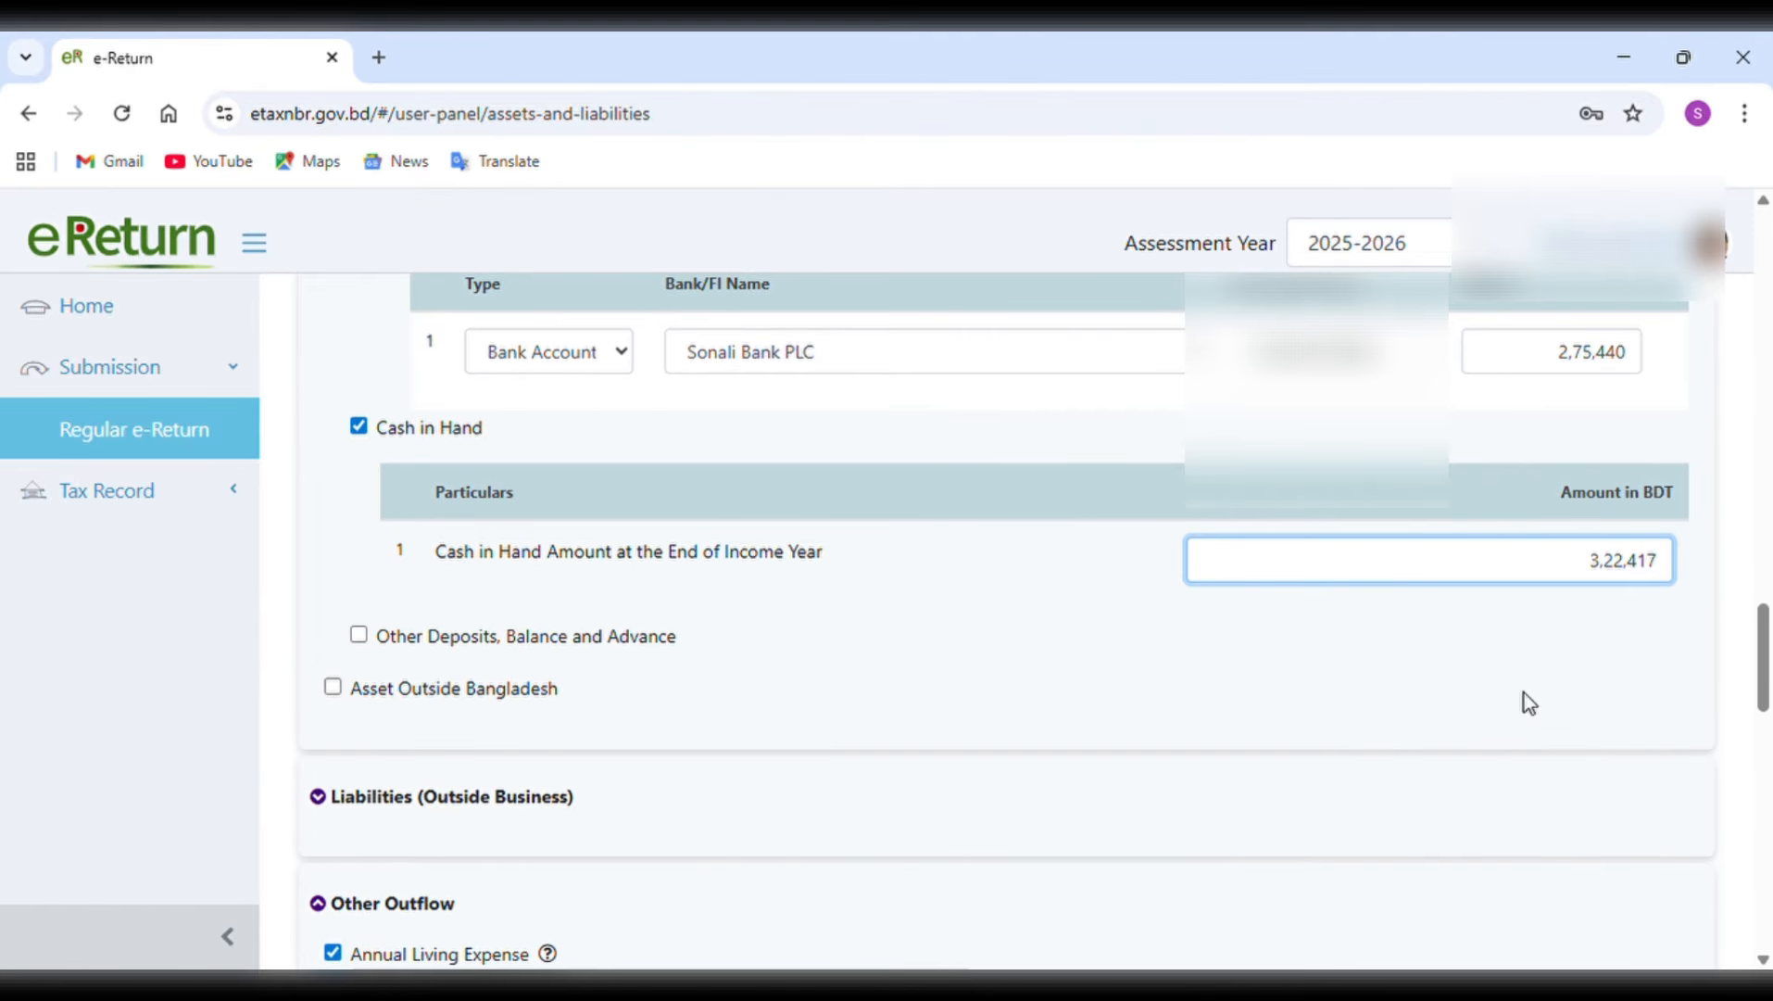
pyautogui.click(1665, 575)
pyautogui.press('BackSpace')
pyautogui.press('BackSpace')
pyautogui.press('BackSpace')
pyautogui.press('BackSpace')
pyautogui.write('5417')
pyautogui.scroll(-10, 1665, 578)
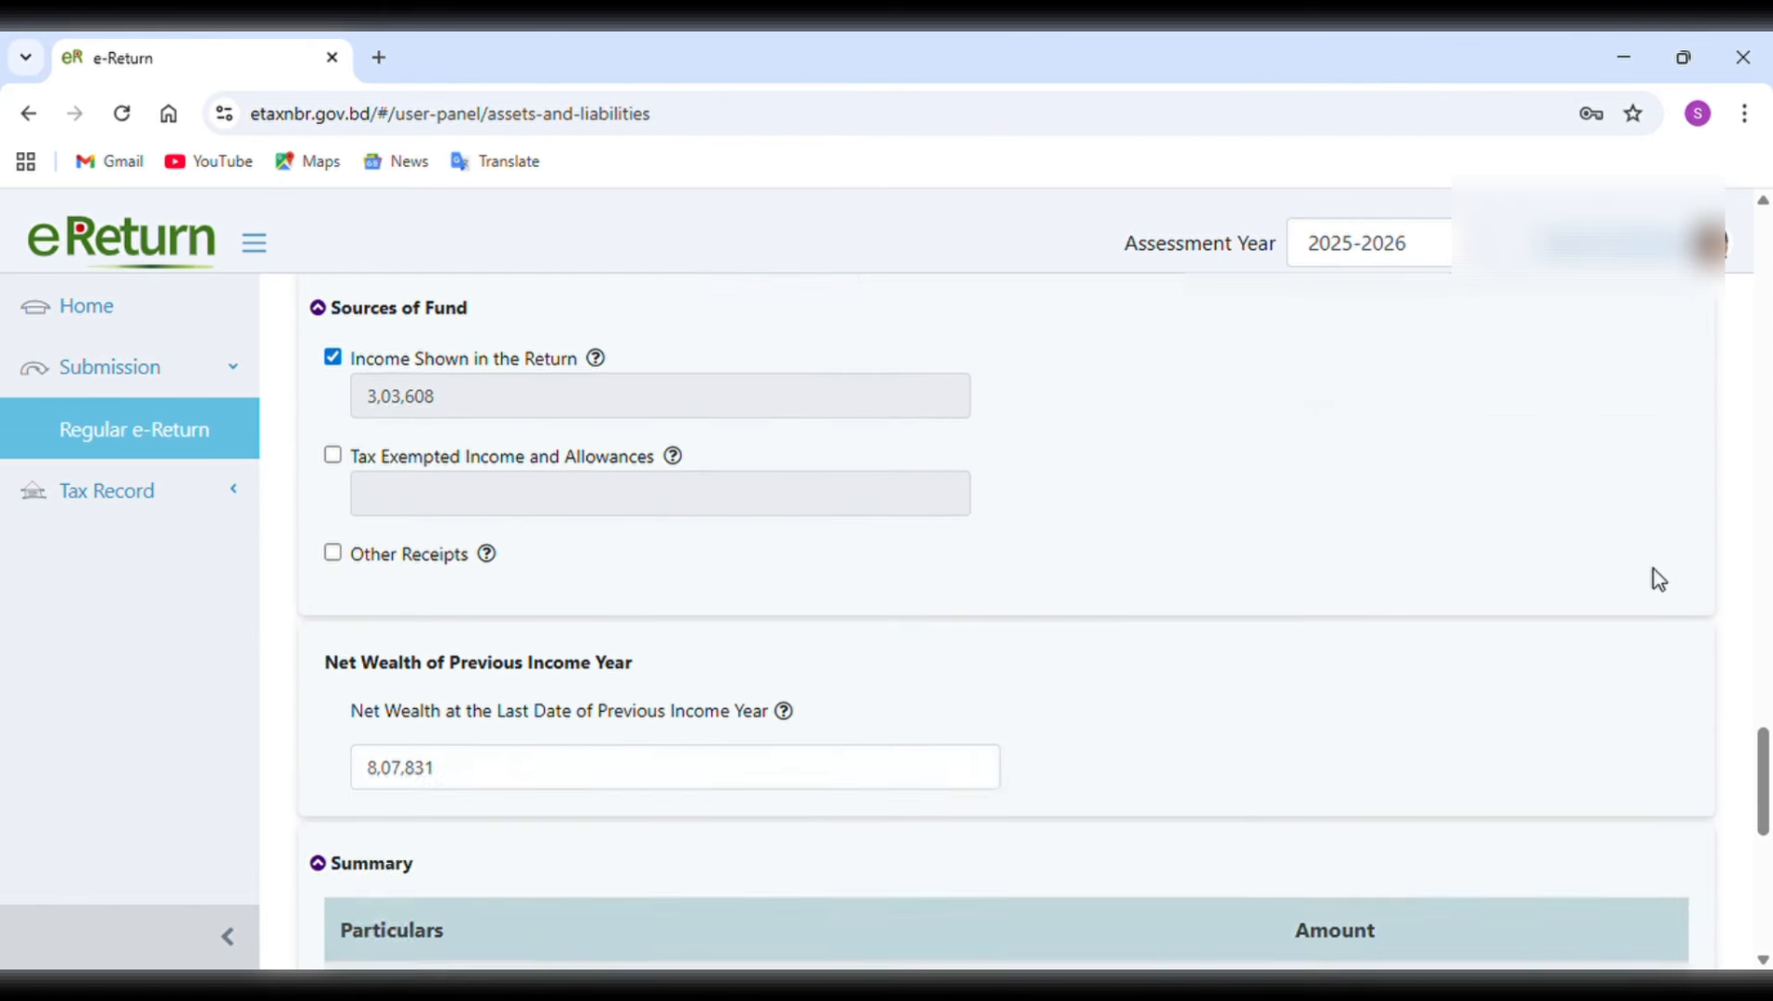
pyautogui.scroll(-8, 1658, 579)
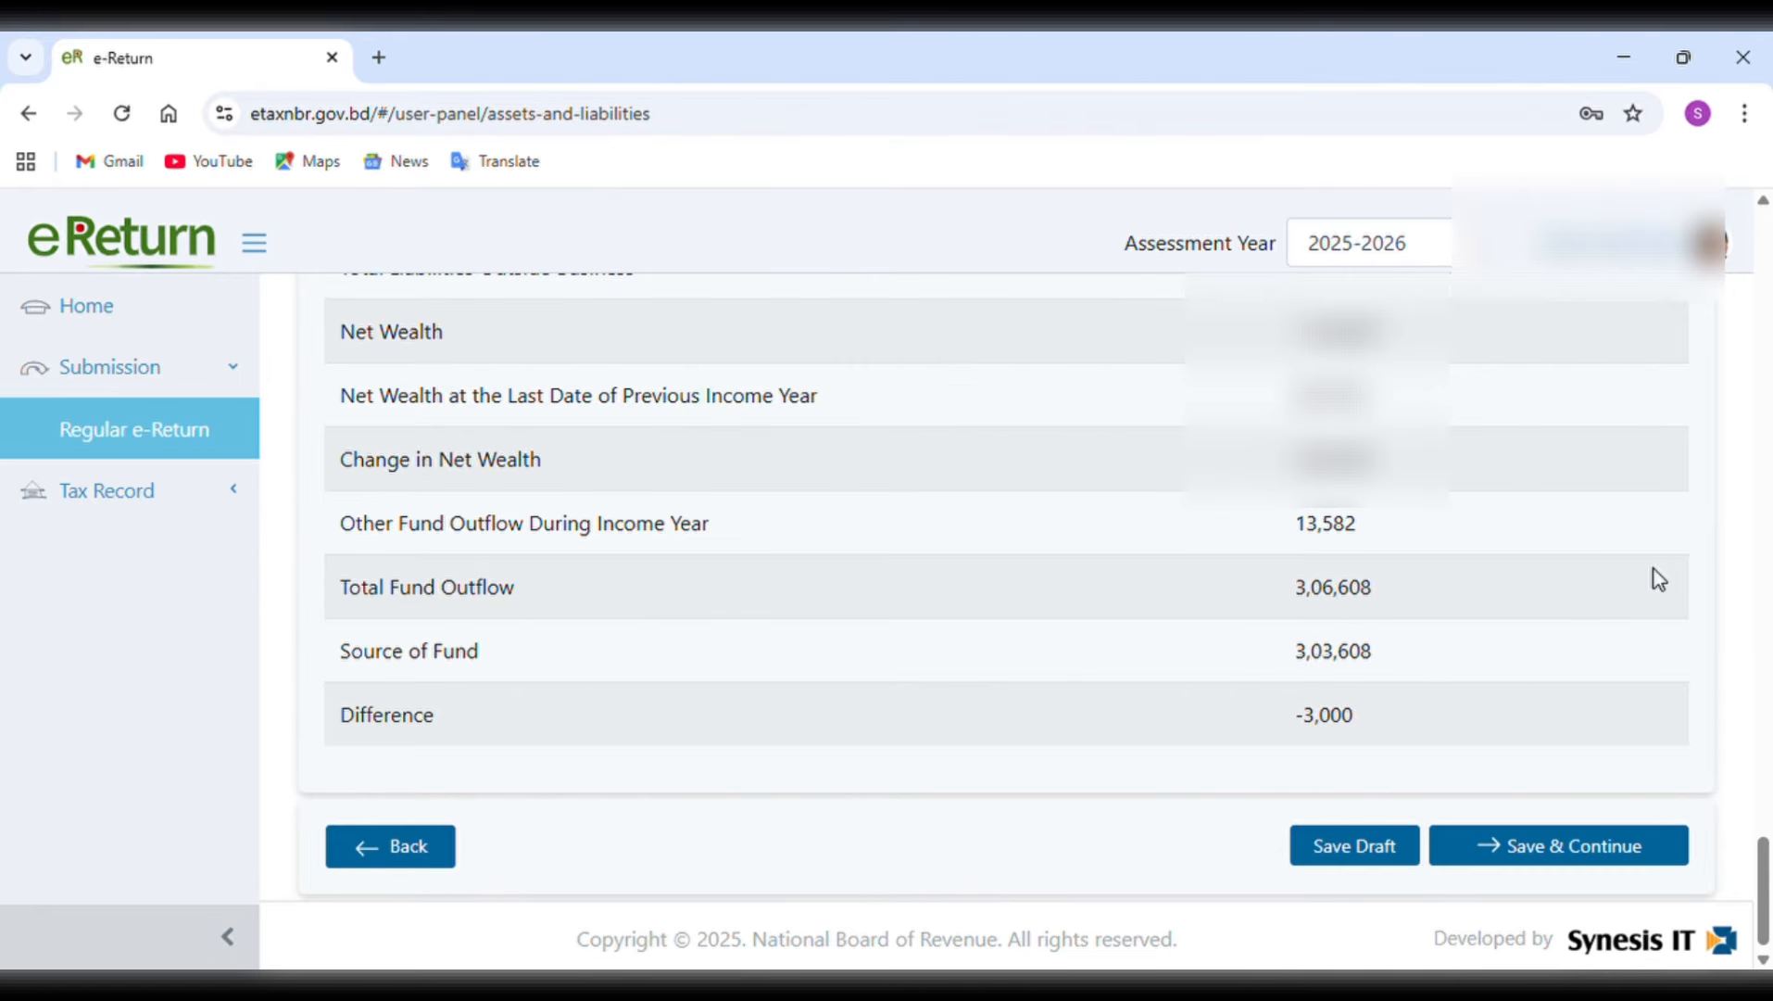
# Return the cash in hand amount to 3,22,417 and recheck the total fund outflow and difference in the summary.
pyautogui.scroll(15, 1658, 579)
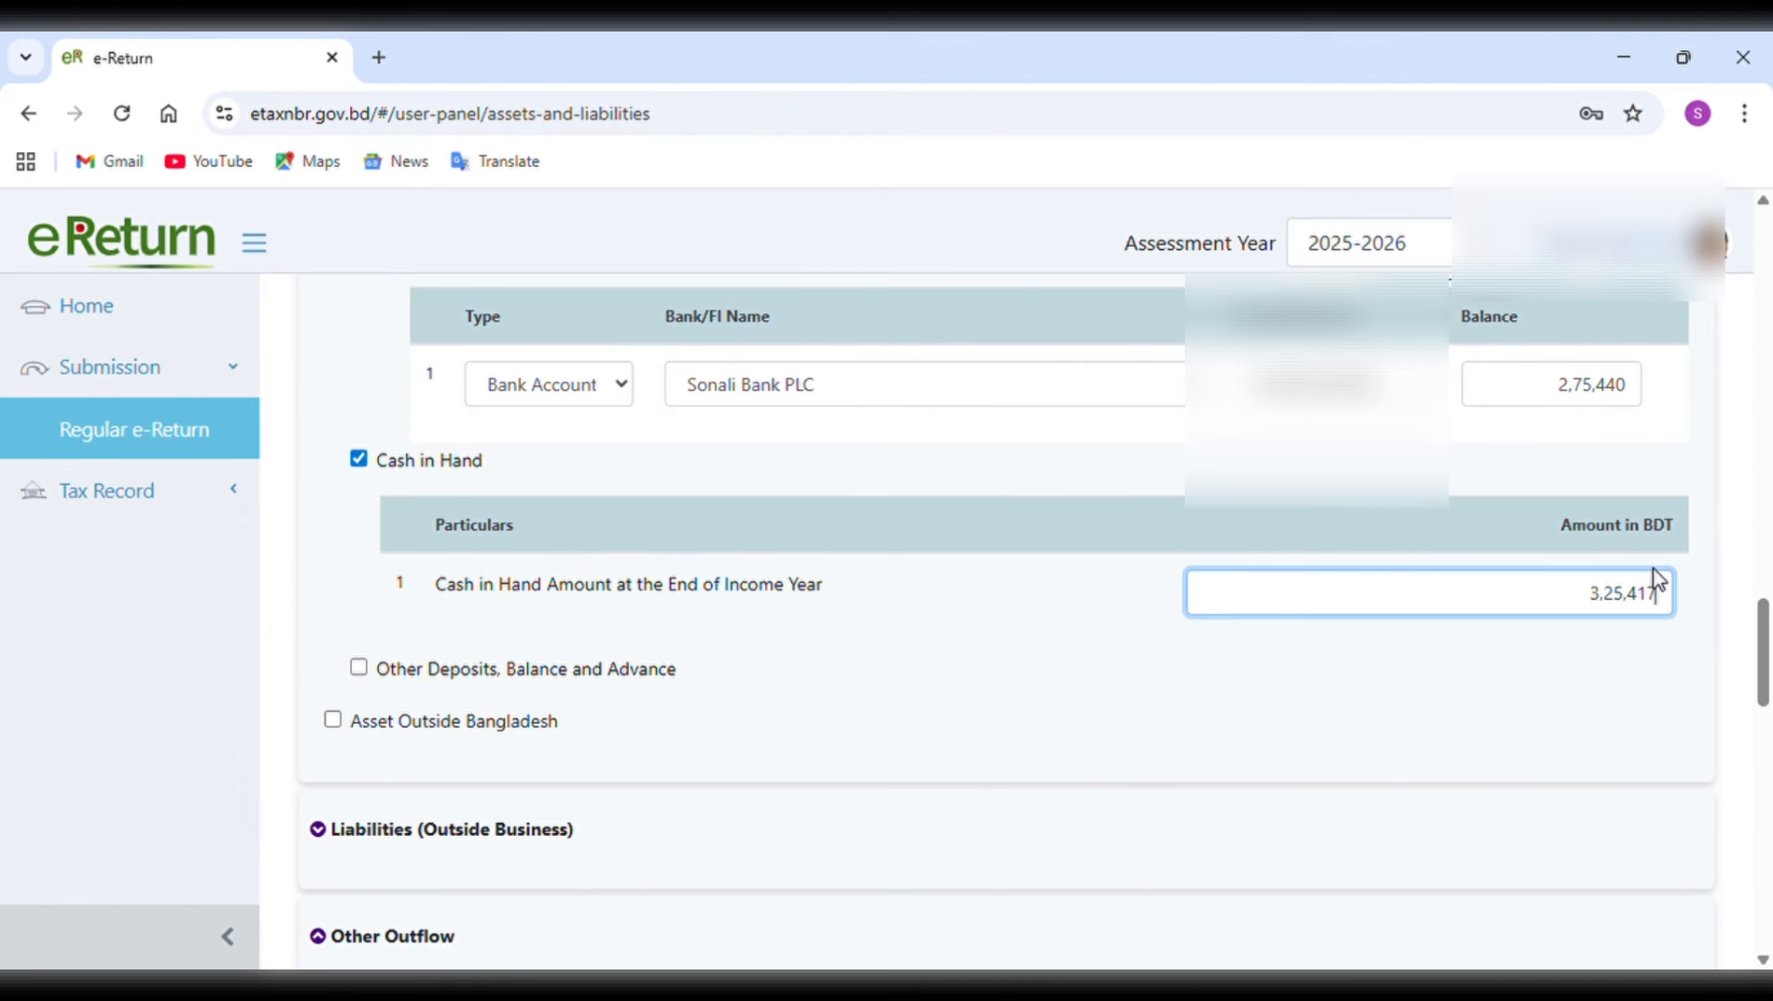
pyautogui.press('BackSpace')
pyautogui.press('BackSpace')
pyautogui.press('BackSpace')
pyautogui.press('BackSpace')
pyautogui.write('2417')
pyautogui.scroll(-12, 1658, 579)
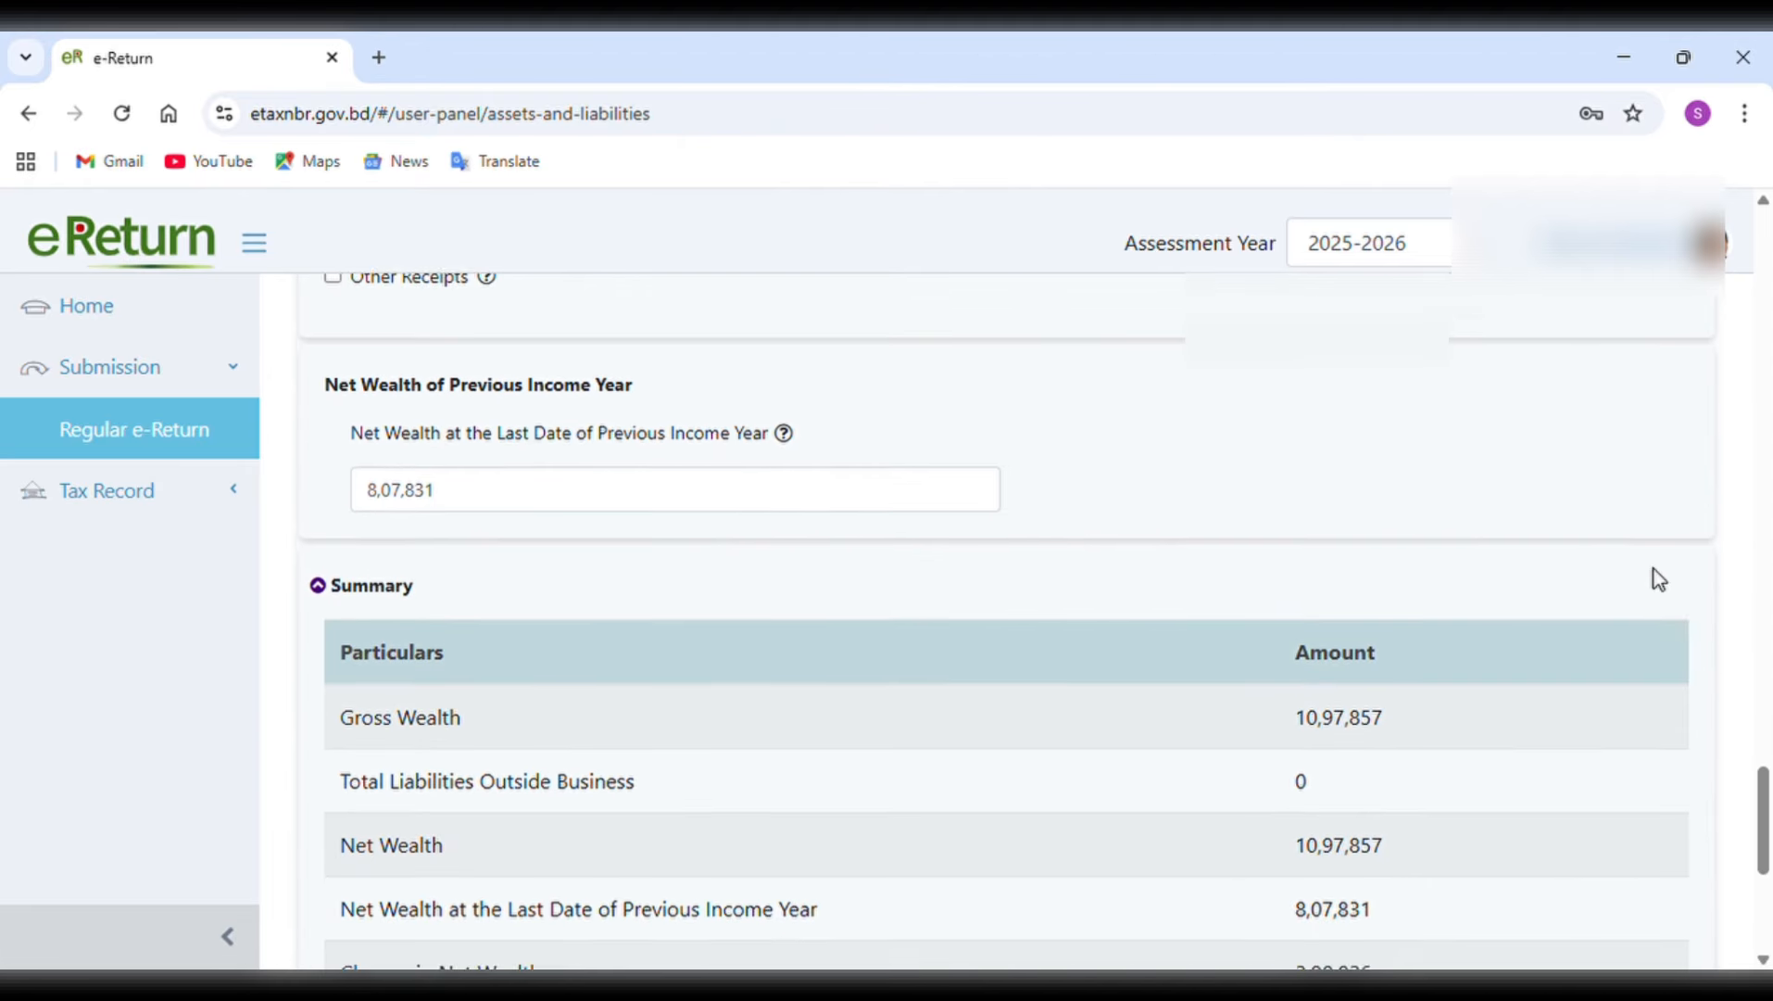
pyautogui.scroll(-4, 1658, 579)
pyautogui.scroll(1, 1658, 579)
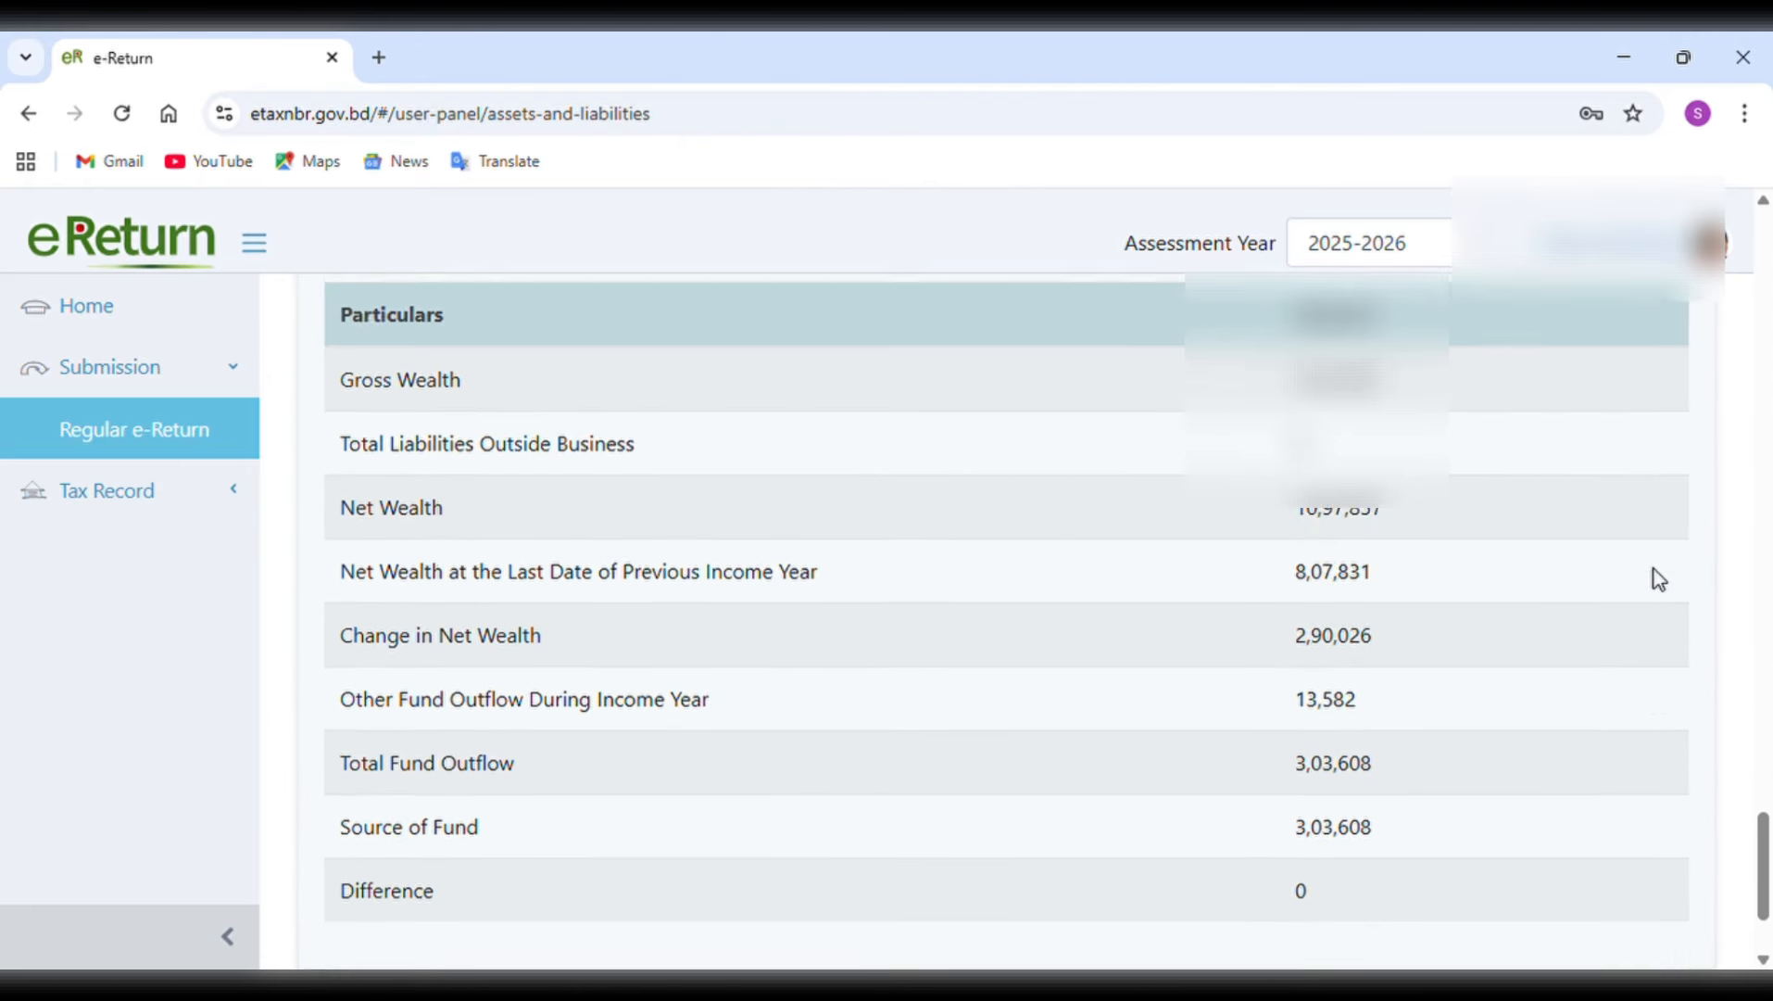
# Try a lower cash in hand amount of 3,20,417 and check its effect on the summary's difference.
pyautogui.scroll(14, 1658, 579)
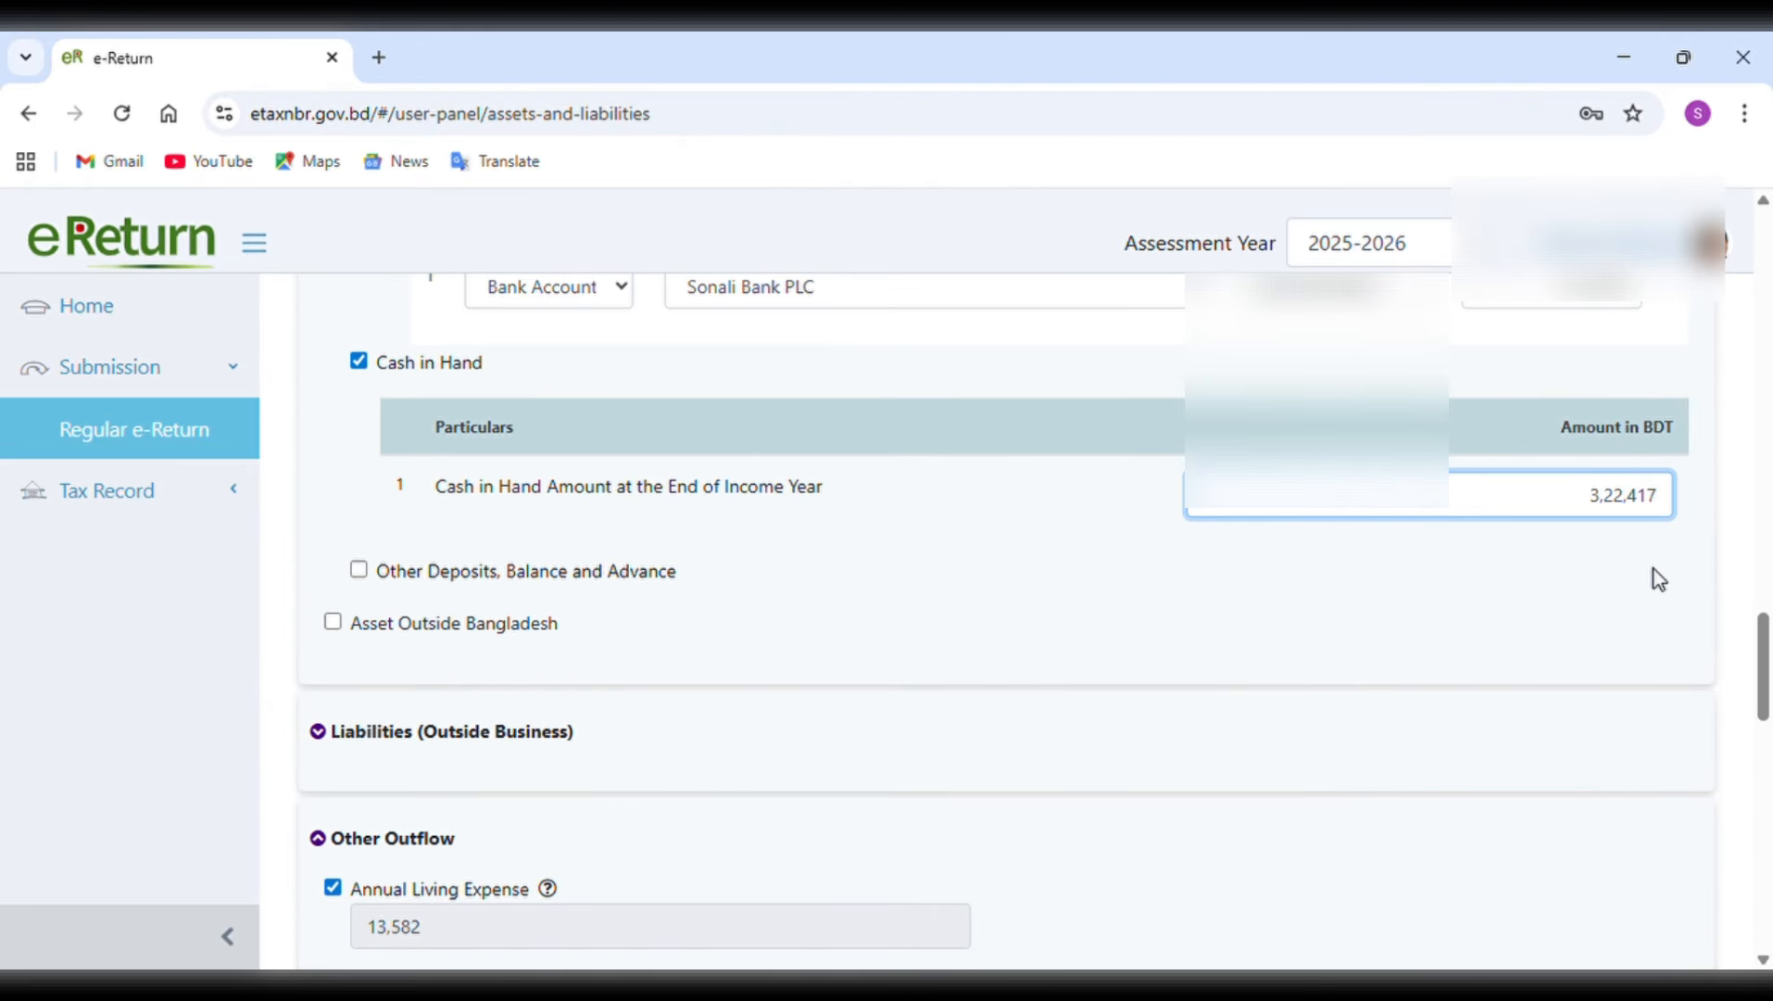
pyautogui.press('BackSpace')
pyautogui.press('BackSpace')
pyautogui.press('BackSpace')
pyautogui.press('BackSpace')
pyautogui.write('0417')
pyautogui.scroll(-15, 1658, 579)
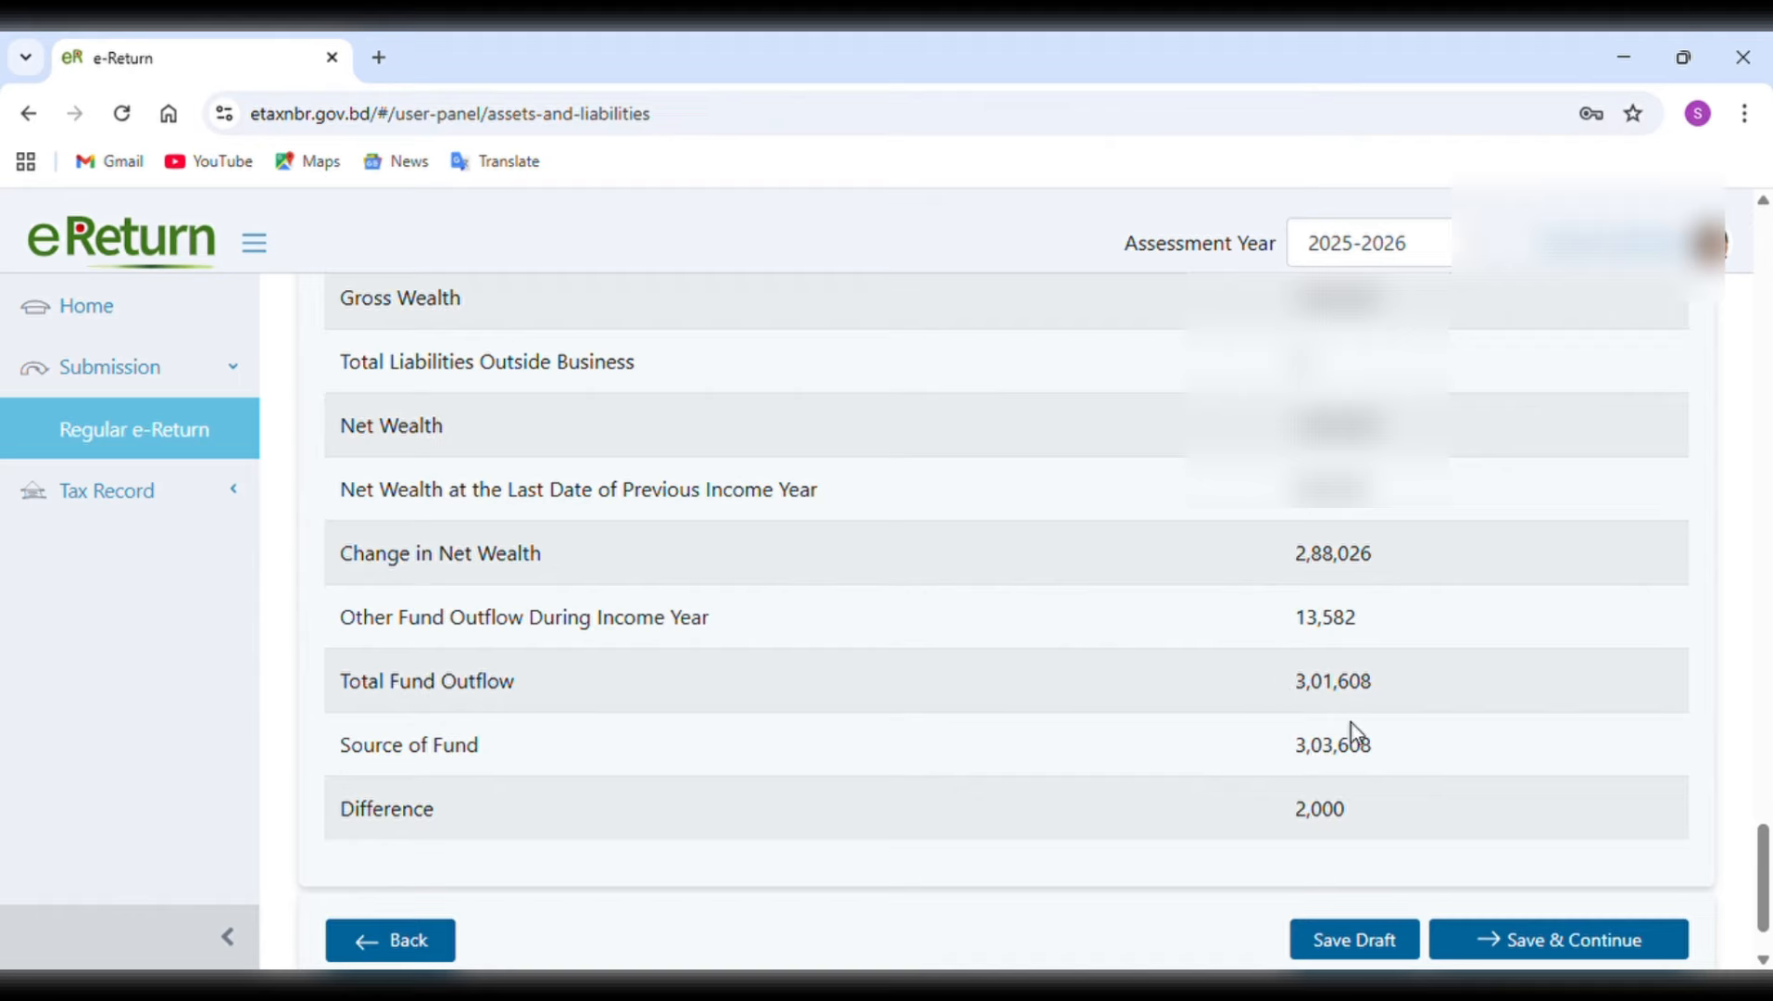
pyautogui.scroll(10, 1509, 615)
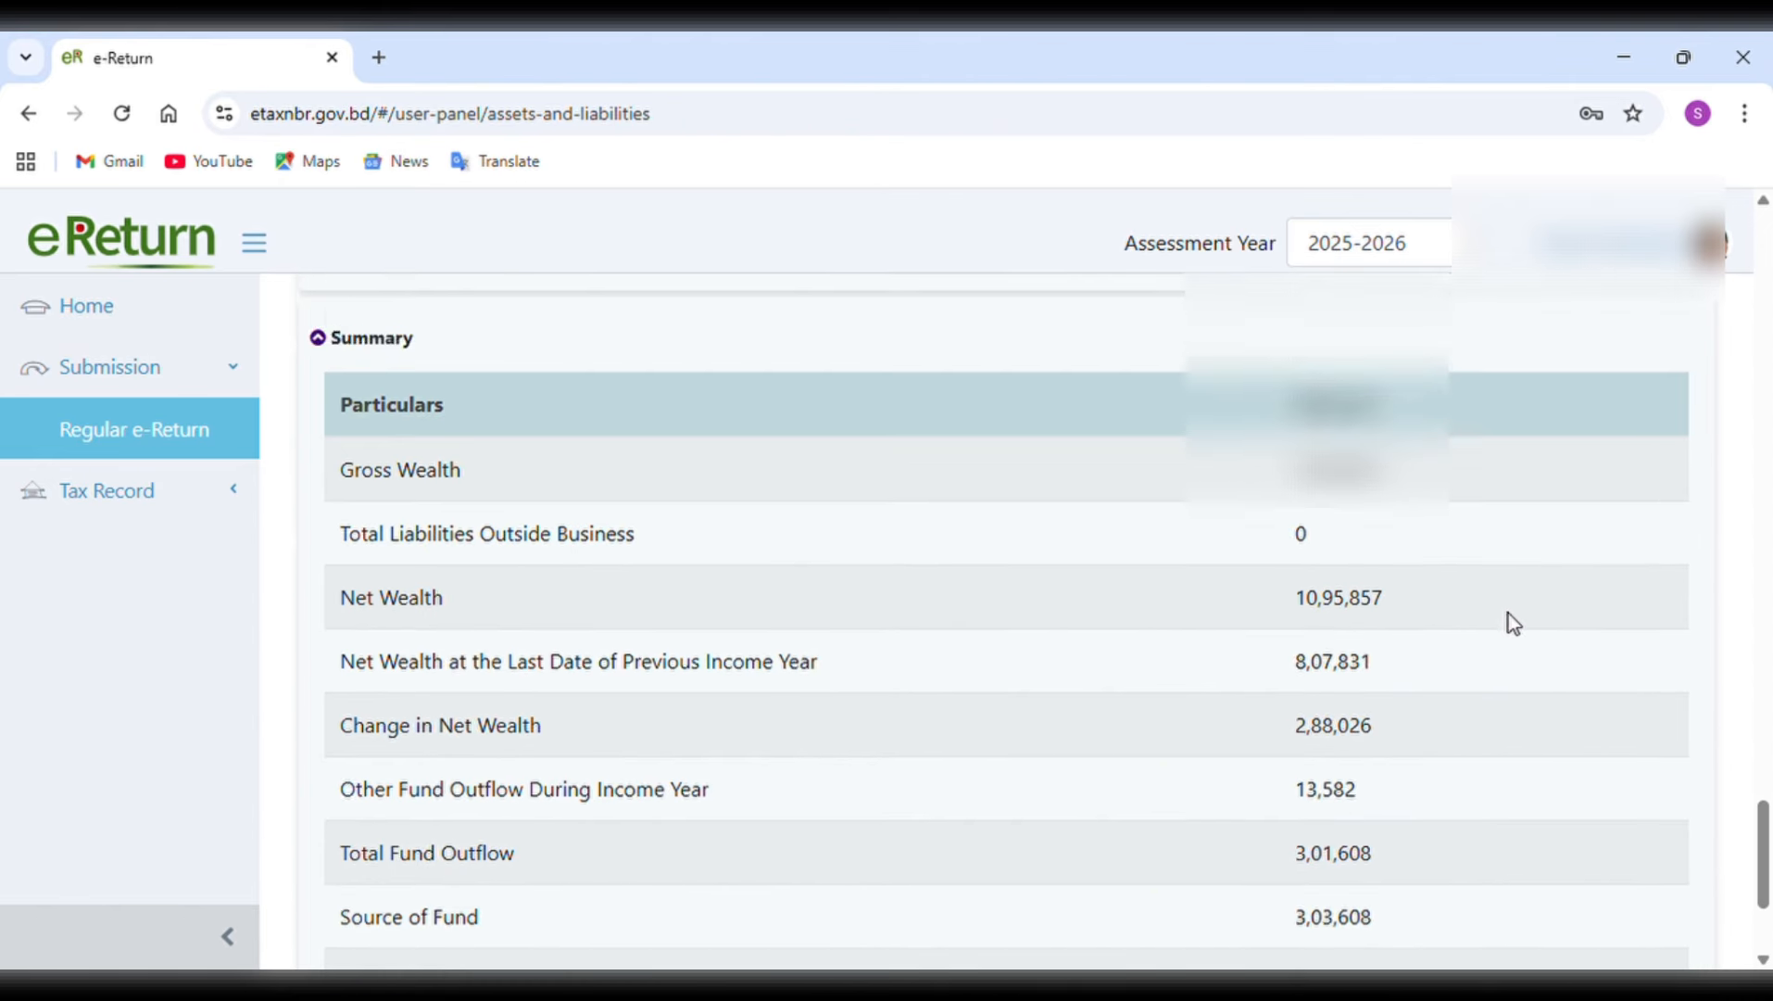
# Set the cash in hand at the end of the income year back to 3,22,417 and save the page to continue to Tax & Payment.
pyautogui.scroll(1, 1508, 613)
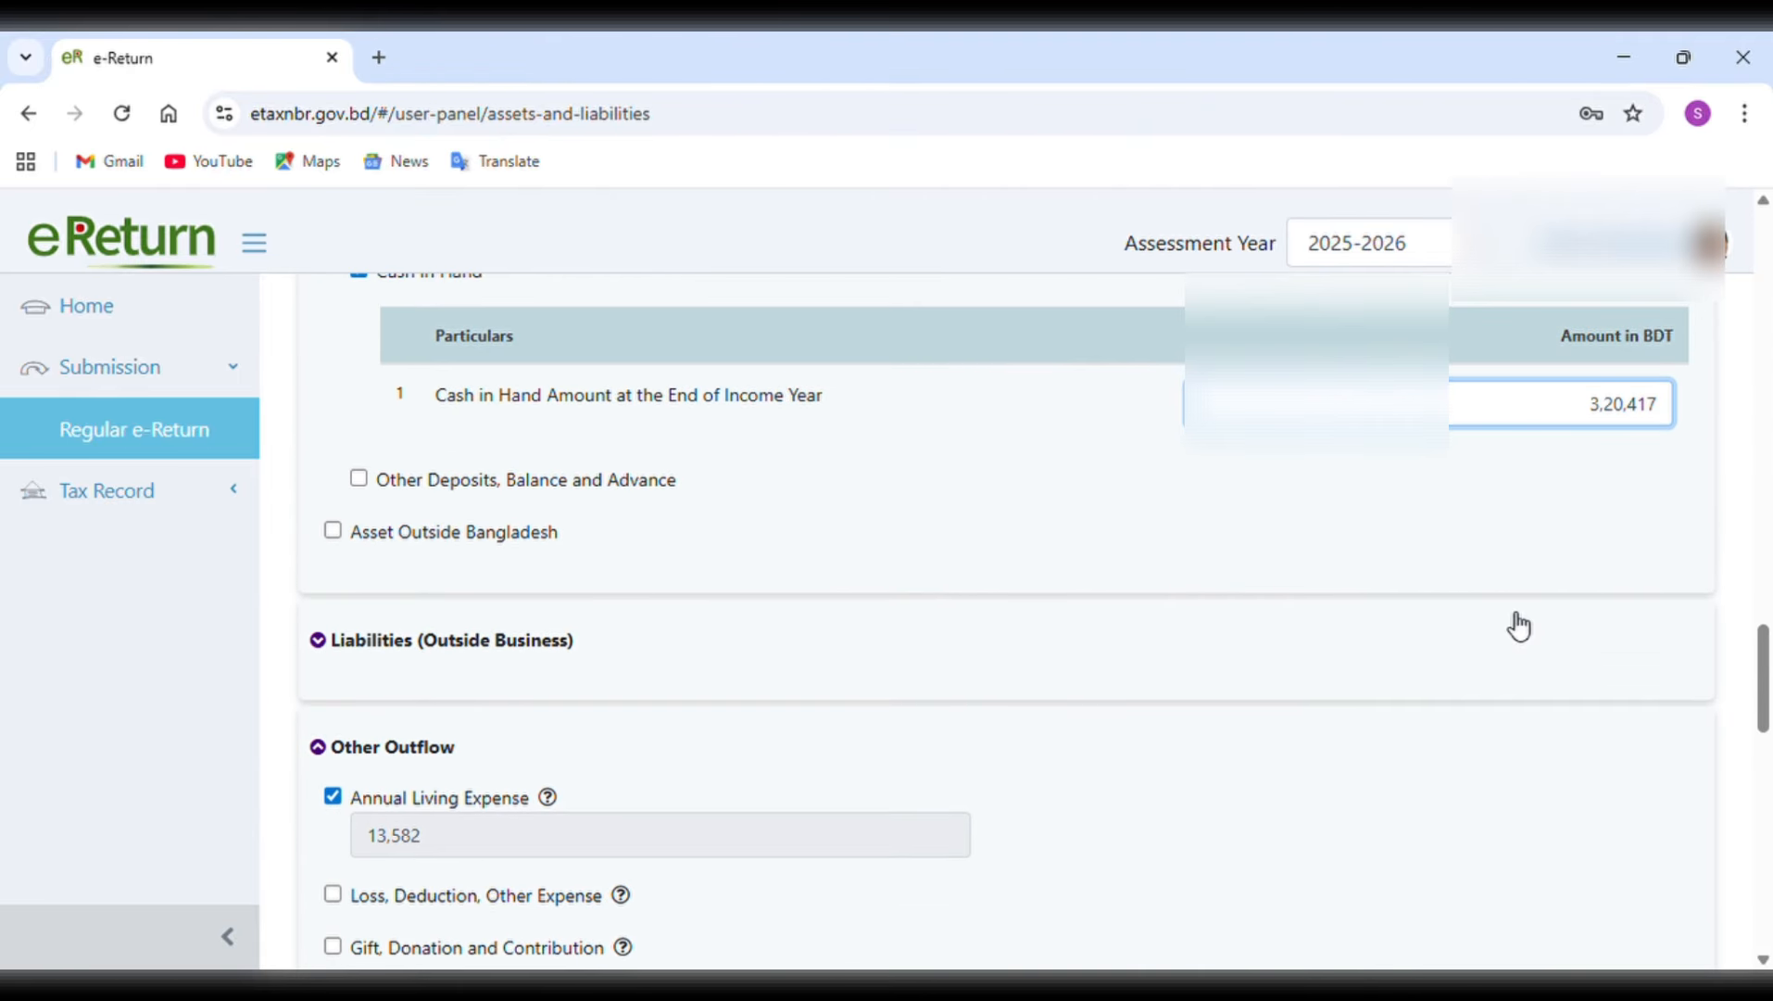
pyautogui.press('BackSpace')
pyautogui.press('BackSpace')
pyautogui.press('BackSpace')
pyautogui.press('BackSpace')
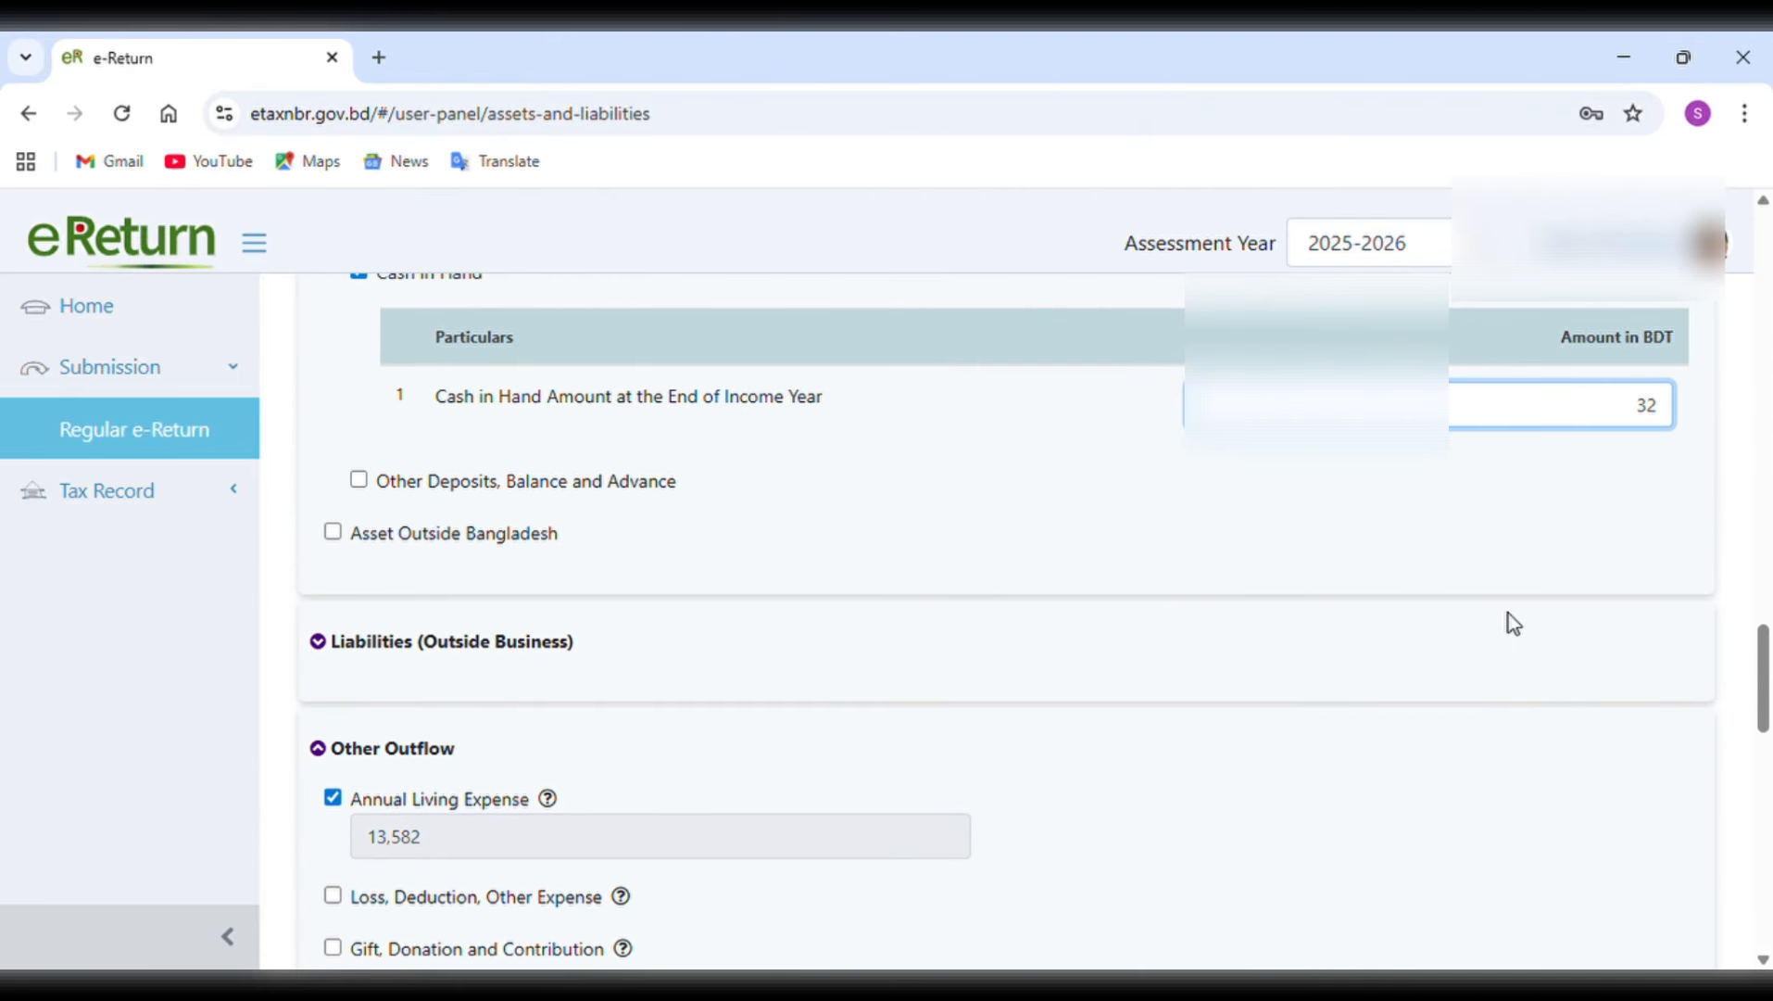
pyautogui.write('2417')
pyautogui.scroll(-10, 1508, 613)
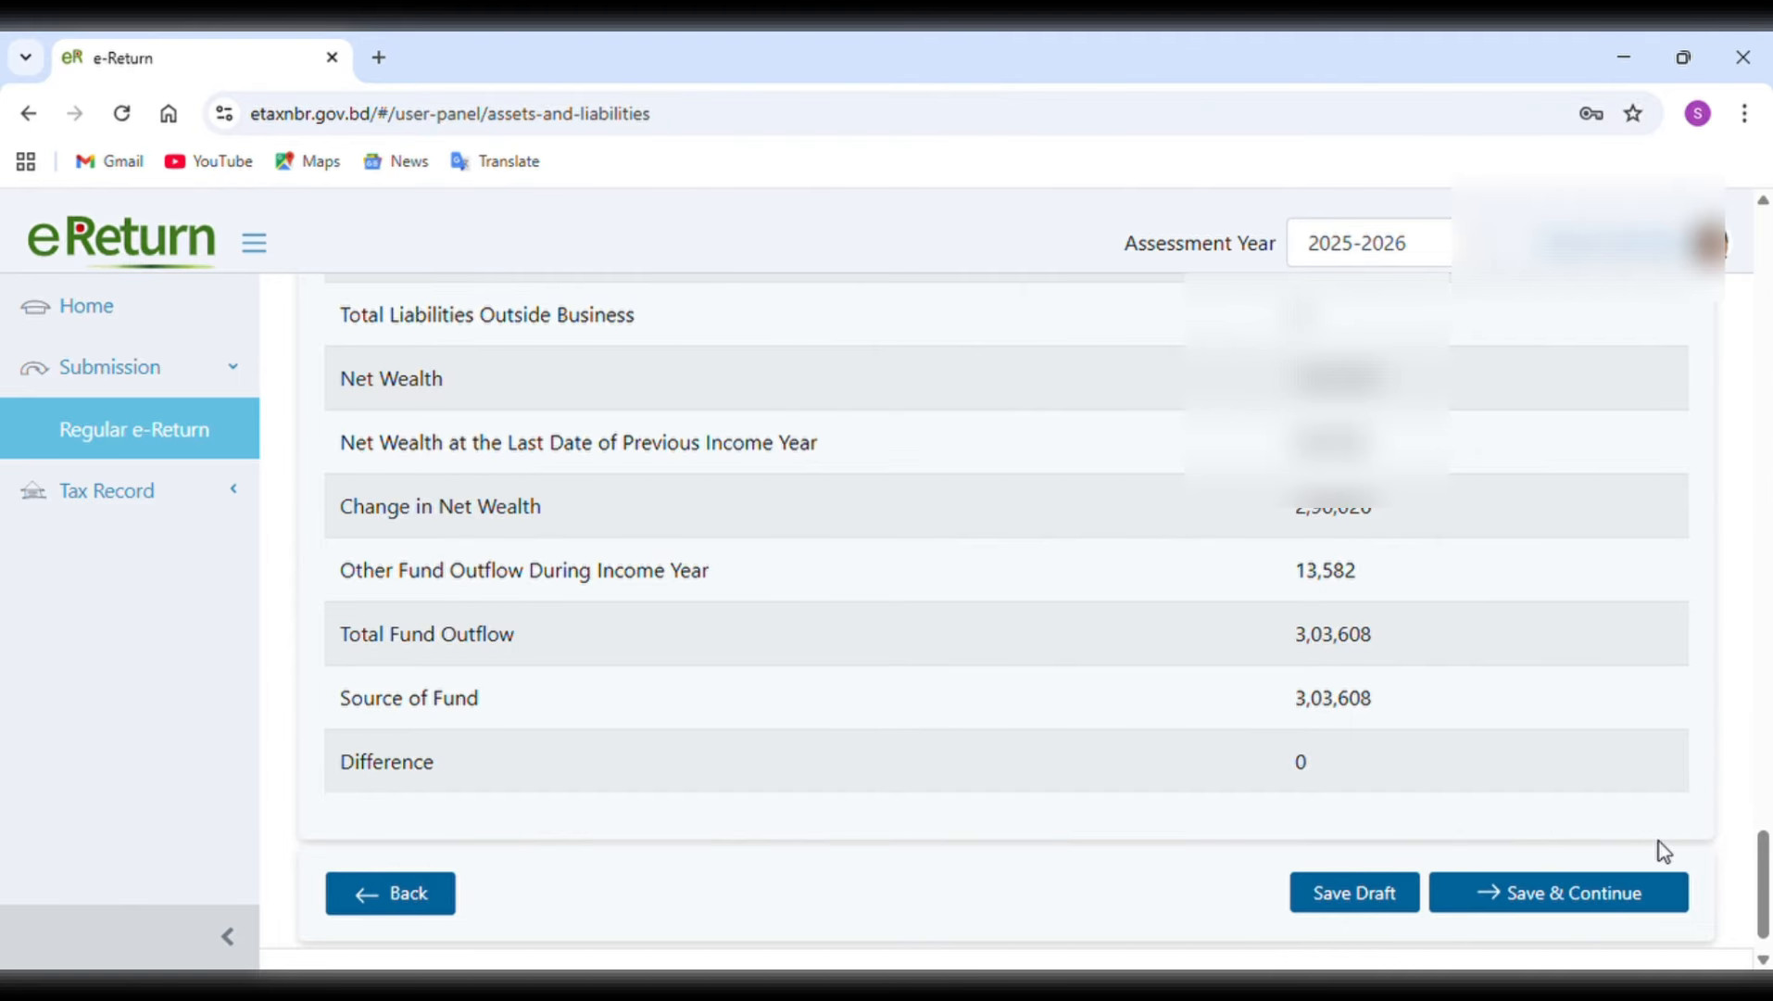
pyautogui.click(1566, 890)
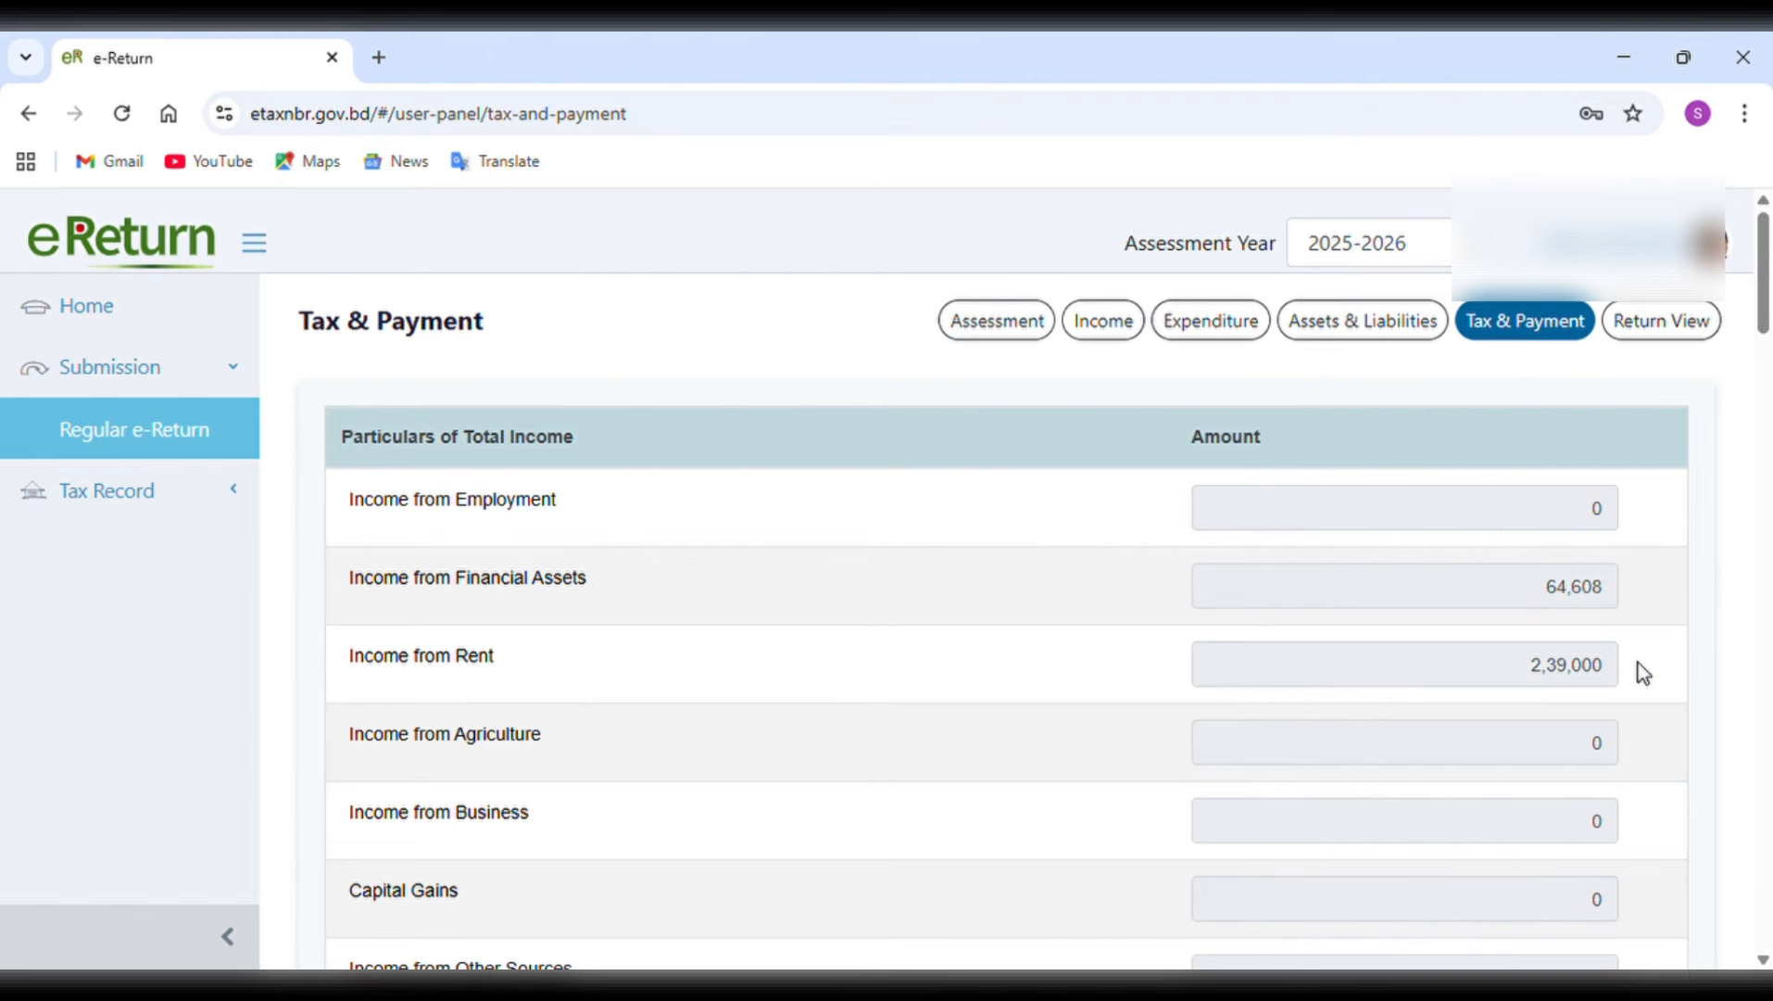
# Review the income particulars, gross tax, rebate, minimum tax, surcharge and total amount payable on the Tax & Payment page.
pyautogui.scroll(-6, 1638, 672)
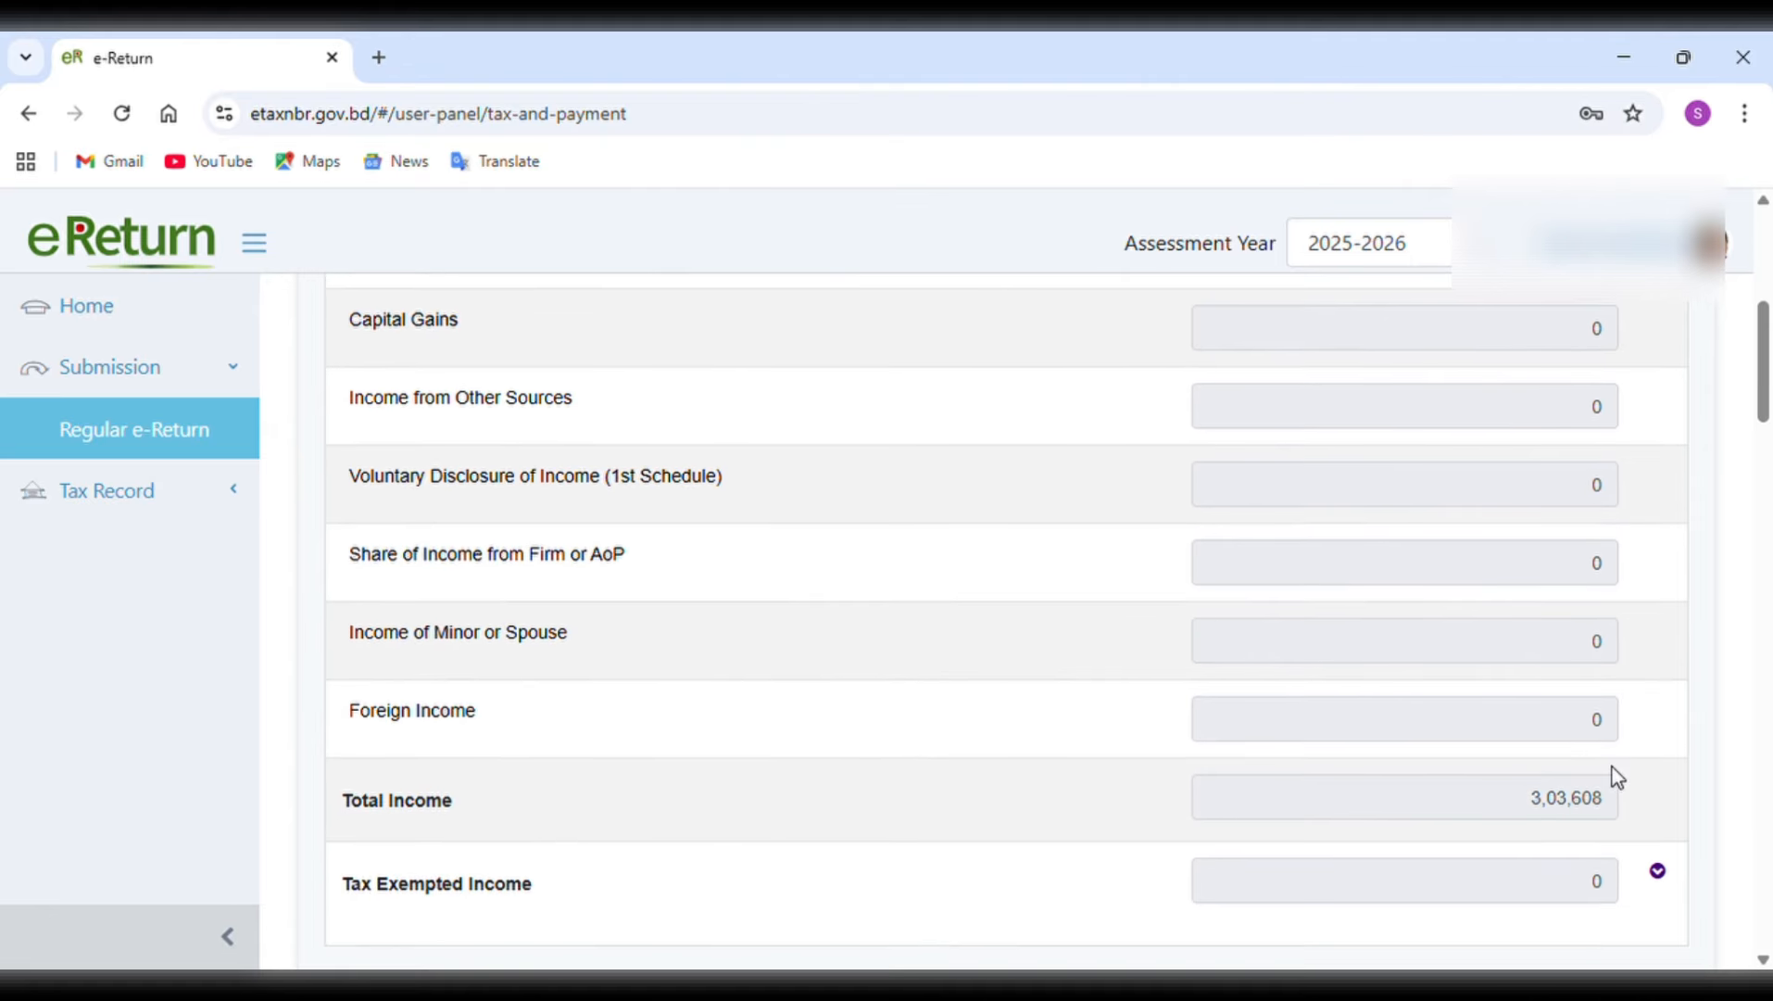
pyautogui.scroll(-2, 1624, 778)
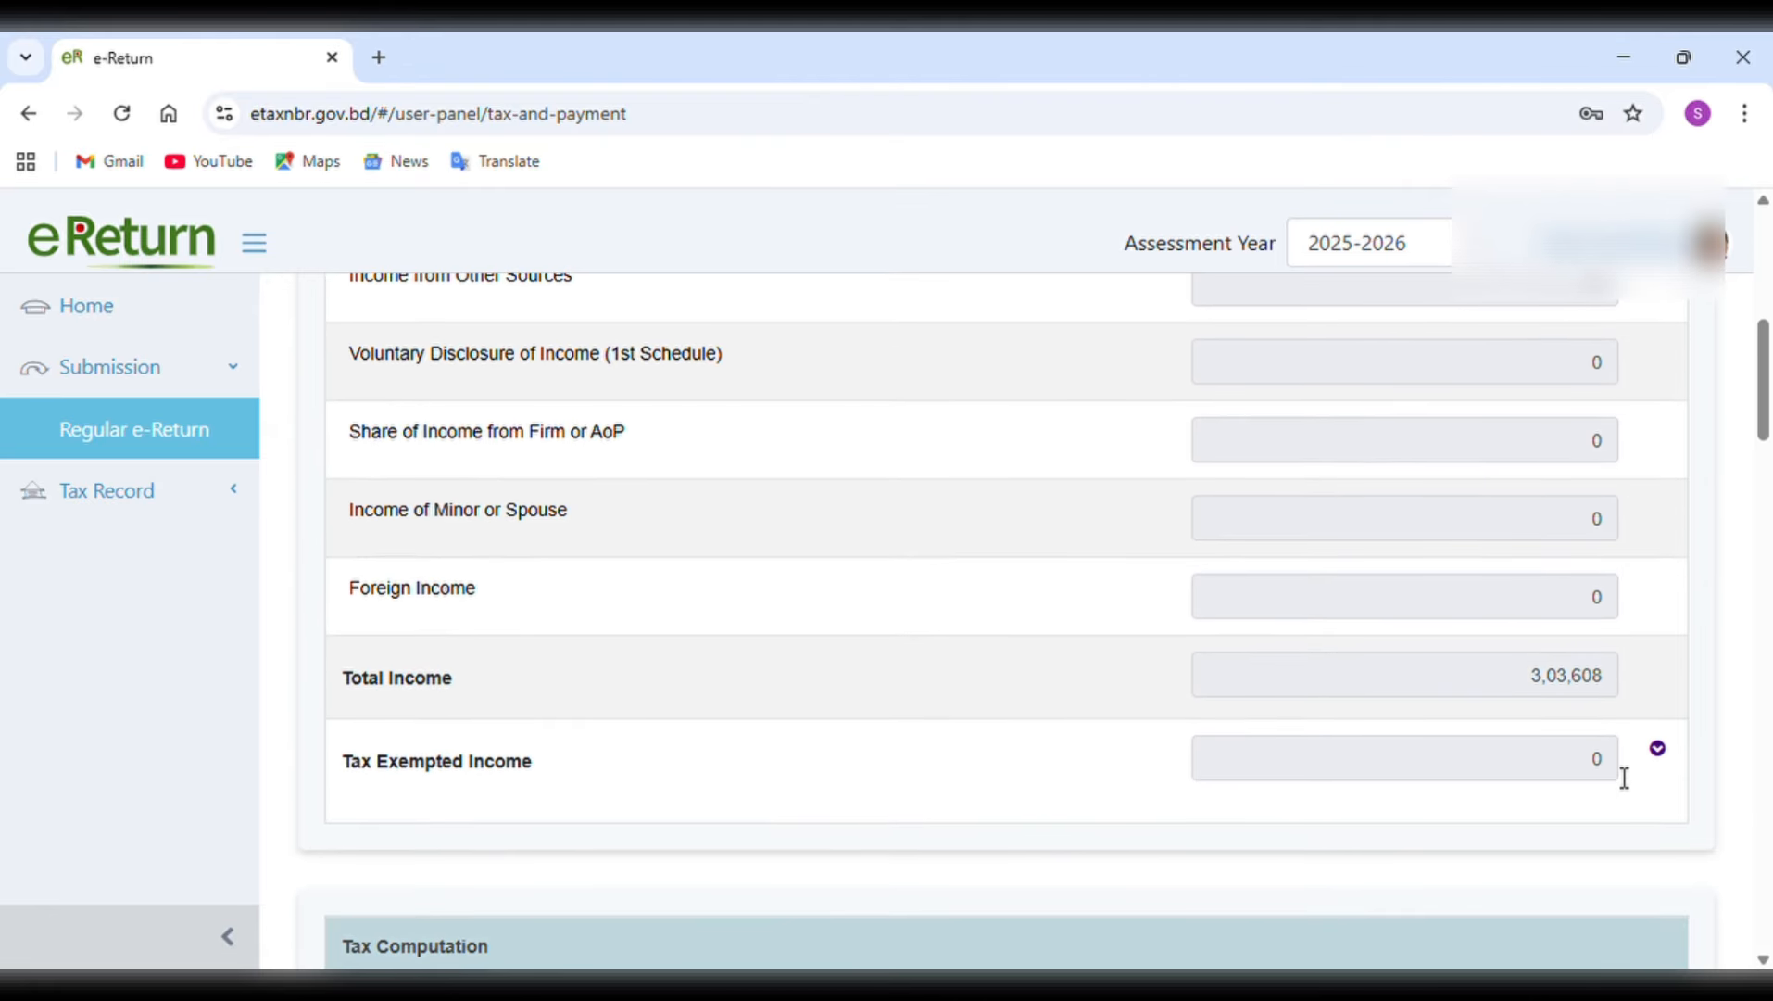
pyautogui.scroll(-3, 1624, 778)
pyautogui.scroll(-1, 1612, 776)
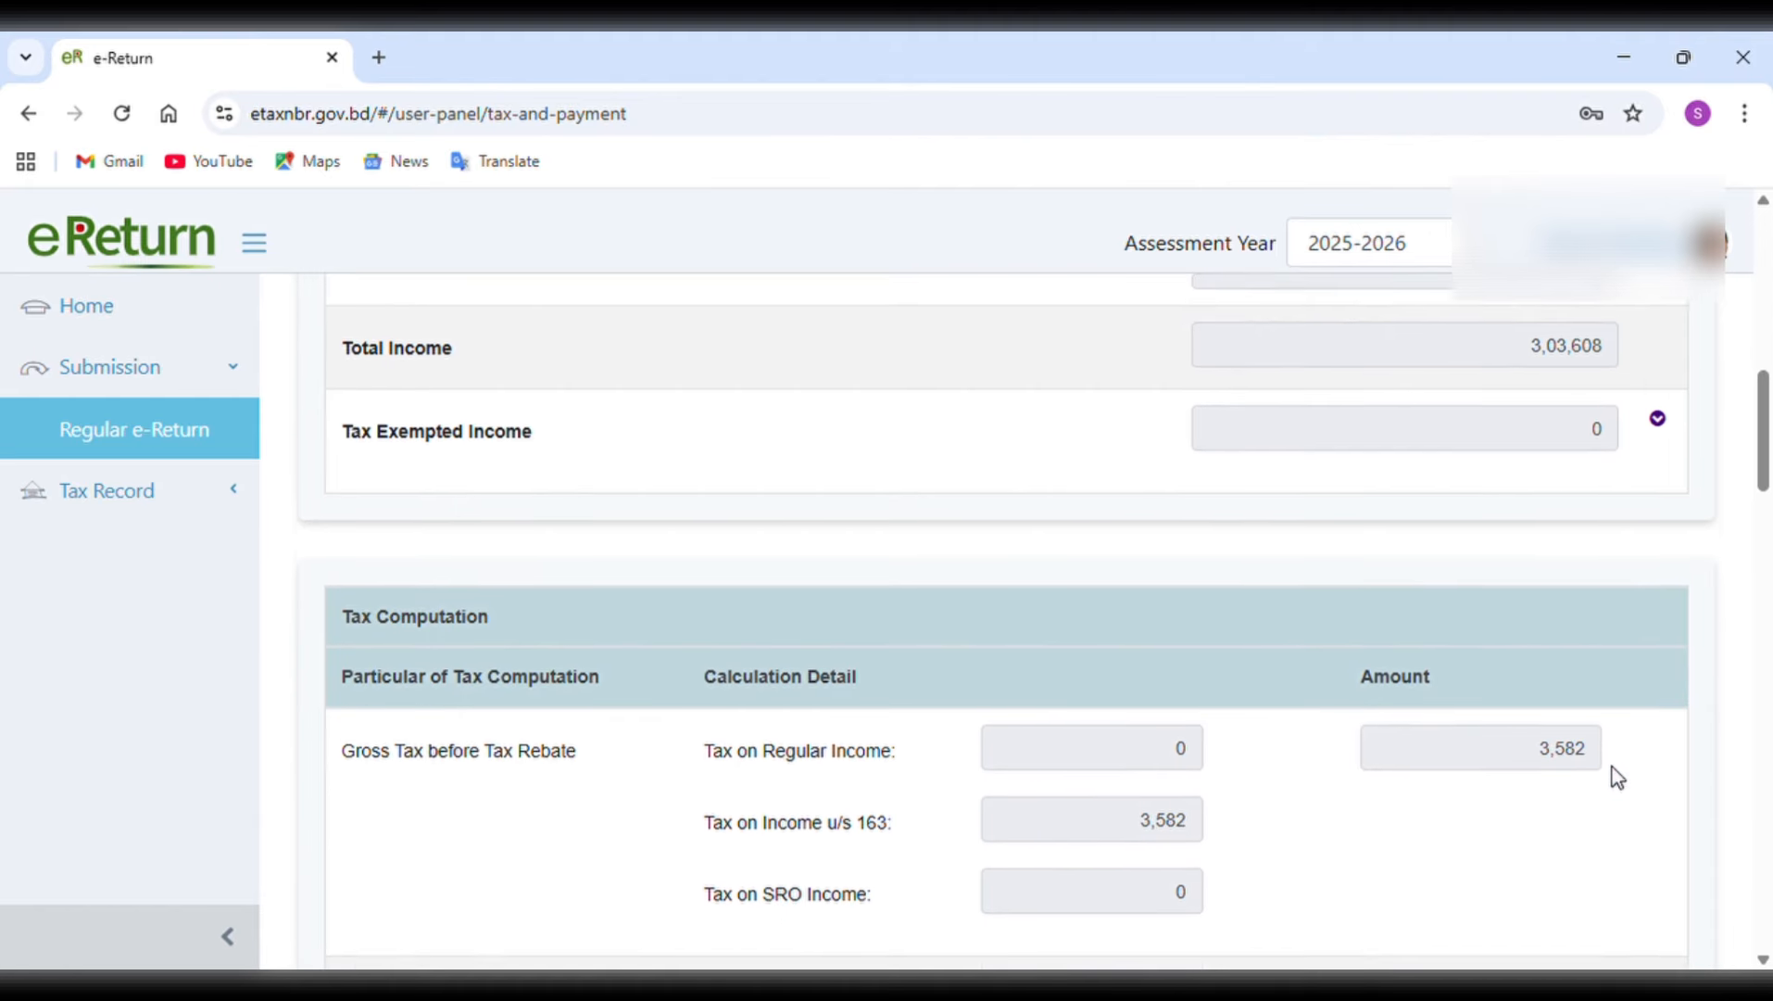
pyautogui.scroll(-1, 1617, 777)
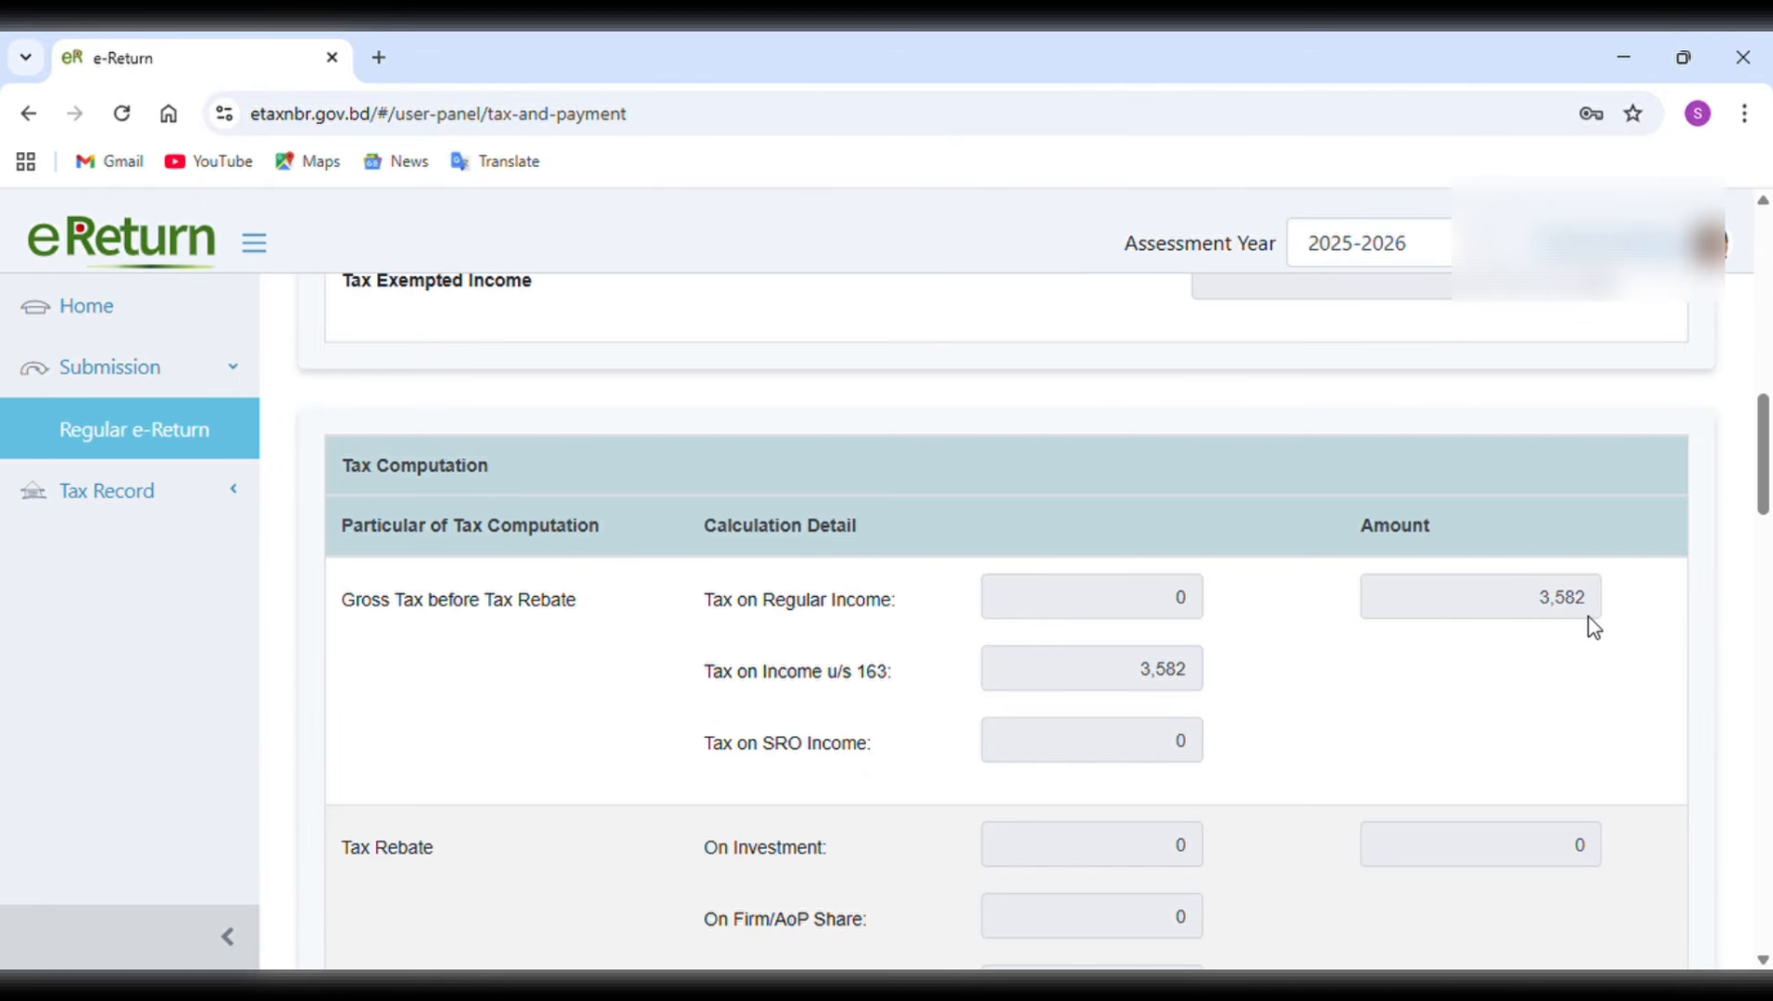
pyautogui.scroll(-5, 1594, 627)
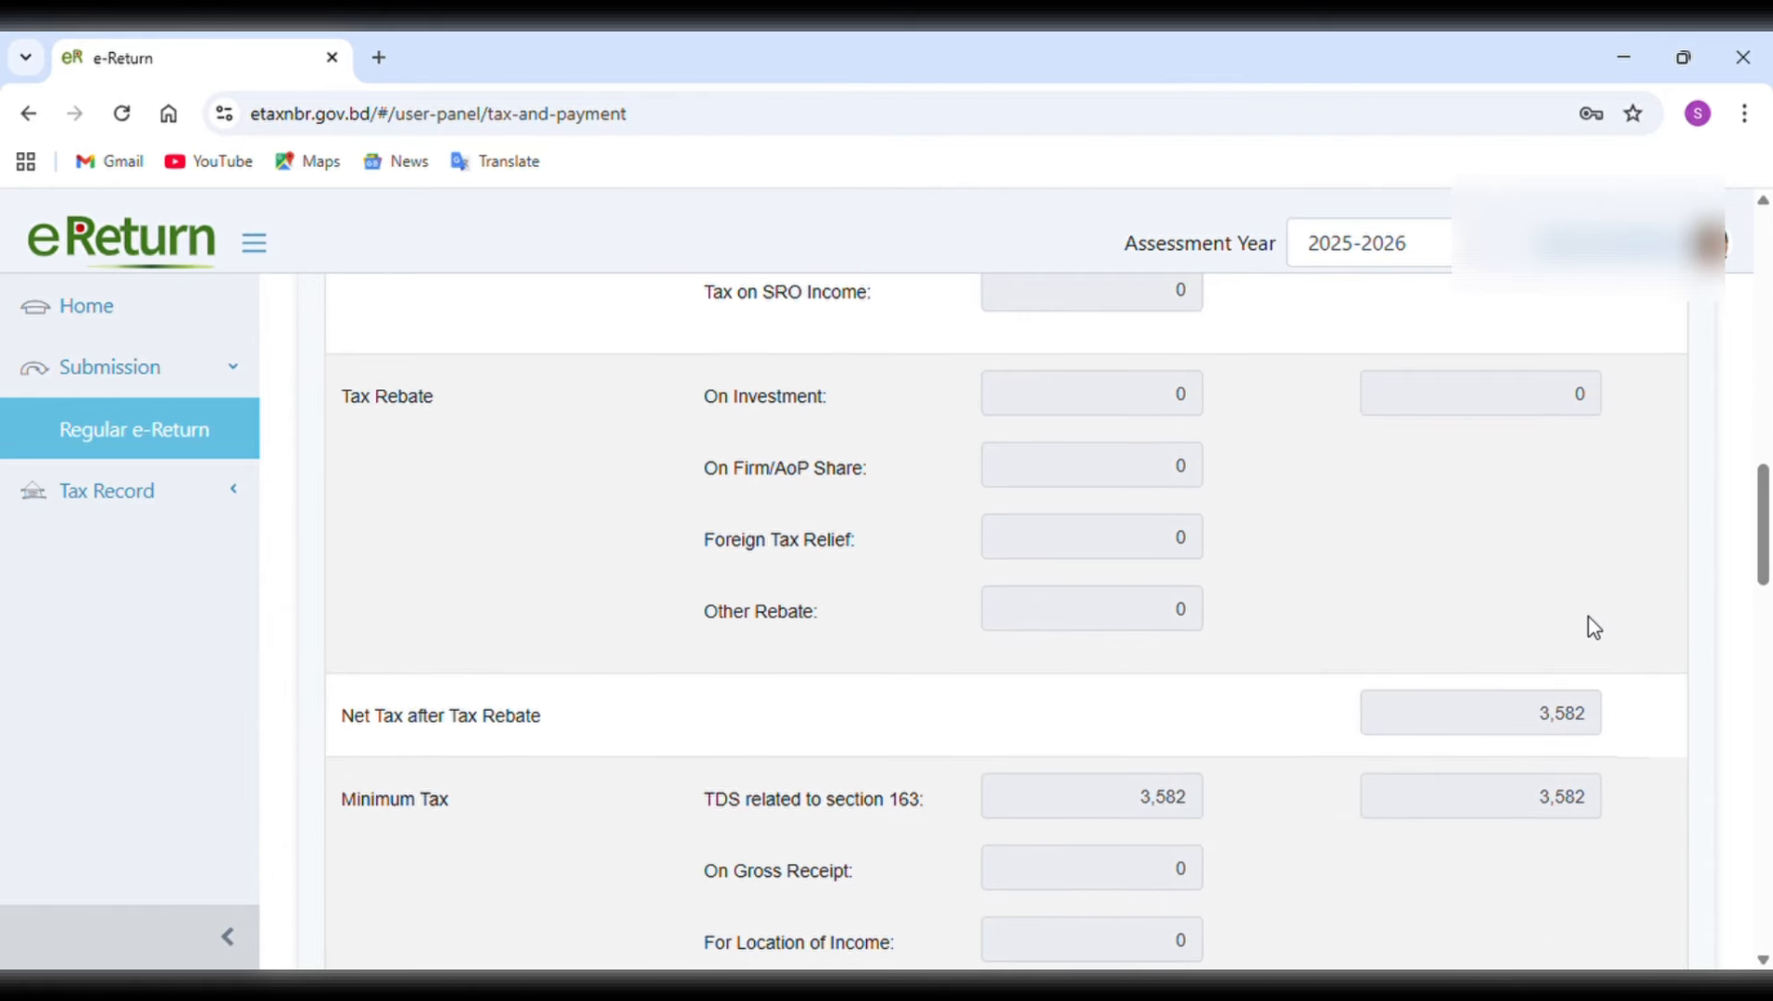
pyautogui.scroll(-7, 1594, 627)
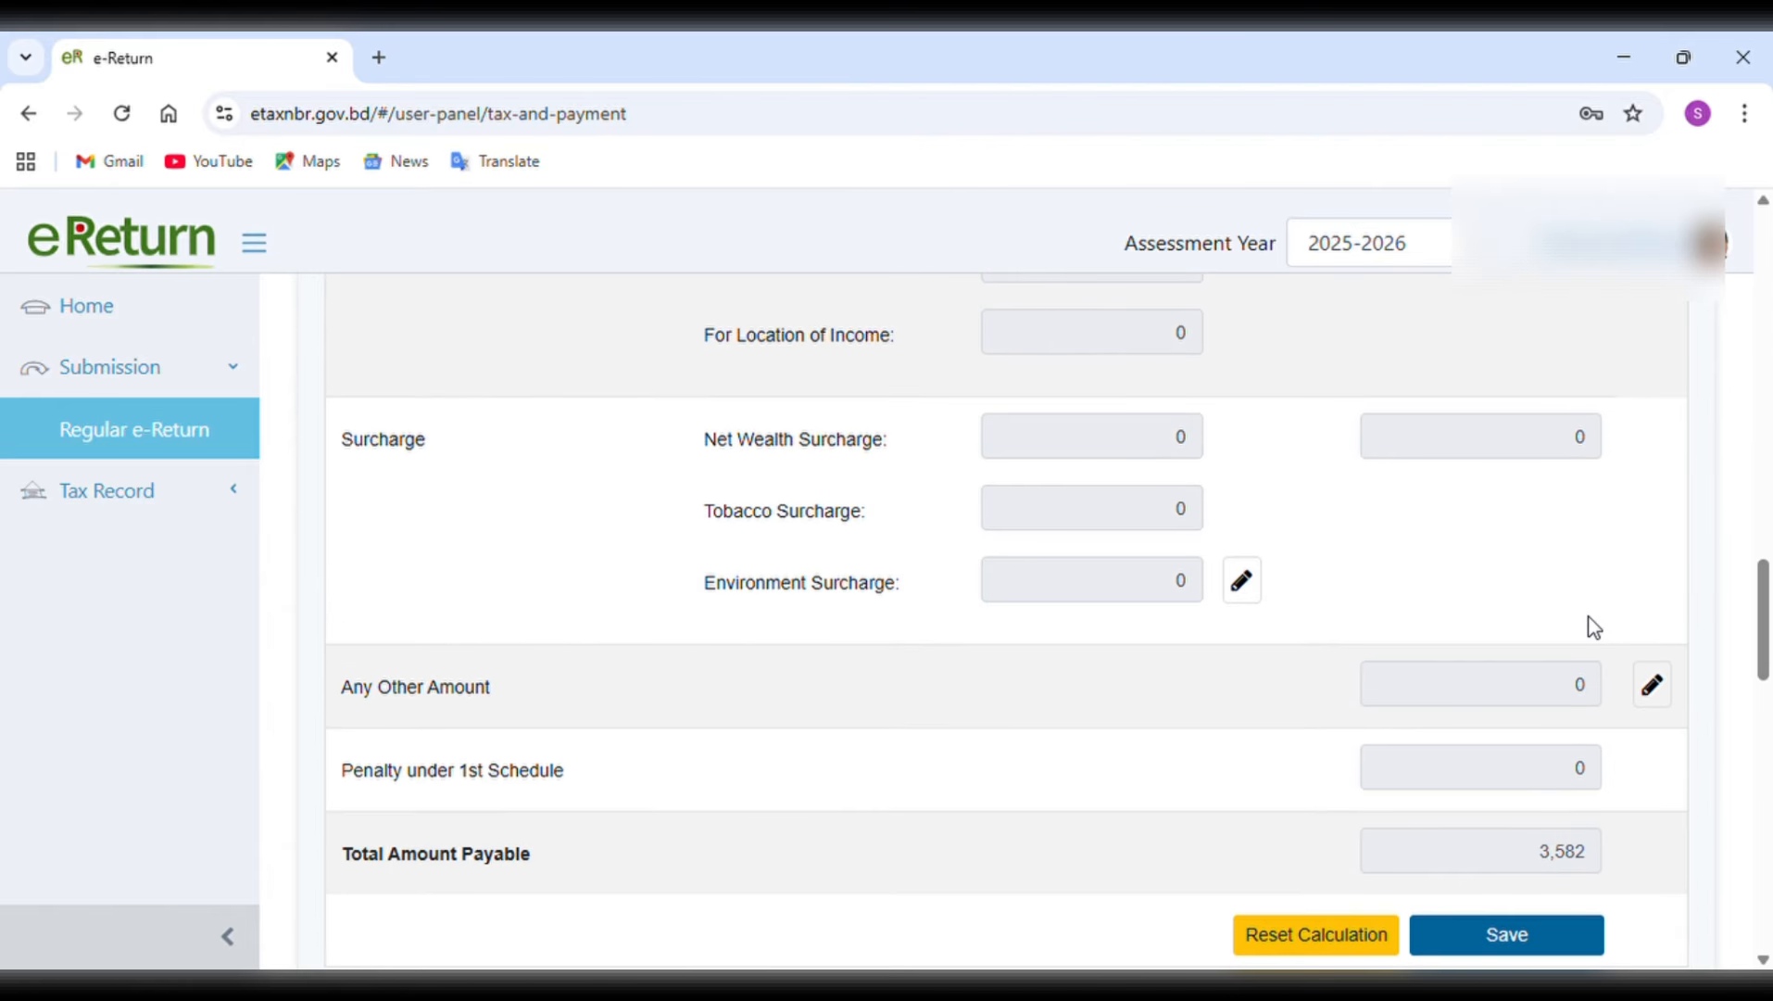
pyautogui.scroll(-2, 1594, 628)
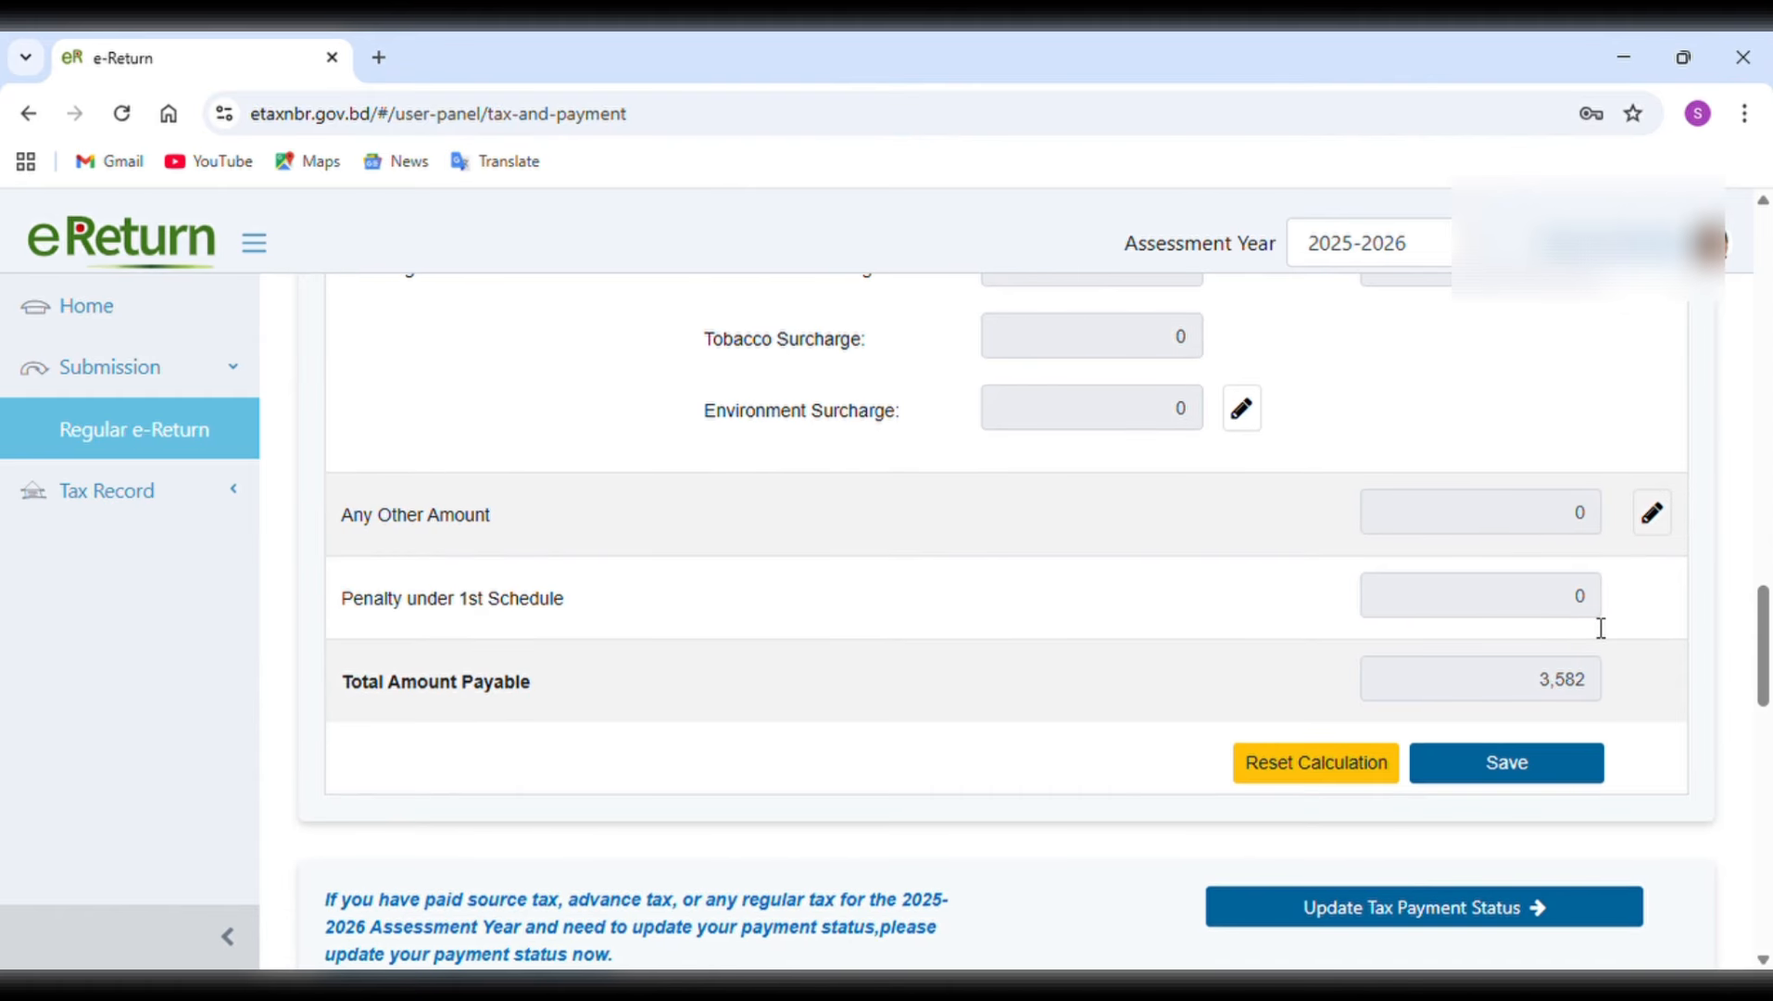
pyautogui.scroll(-1, 1601, 627)
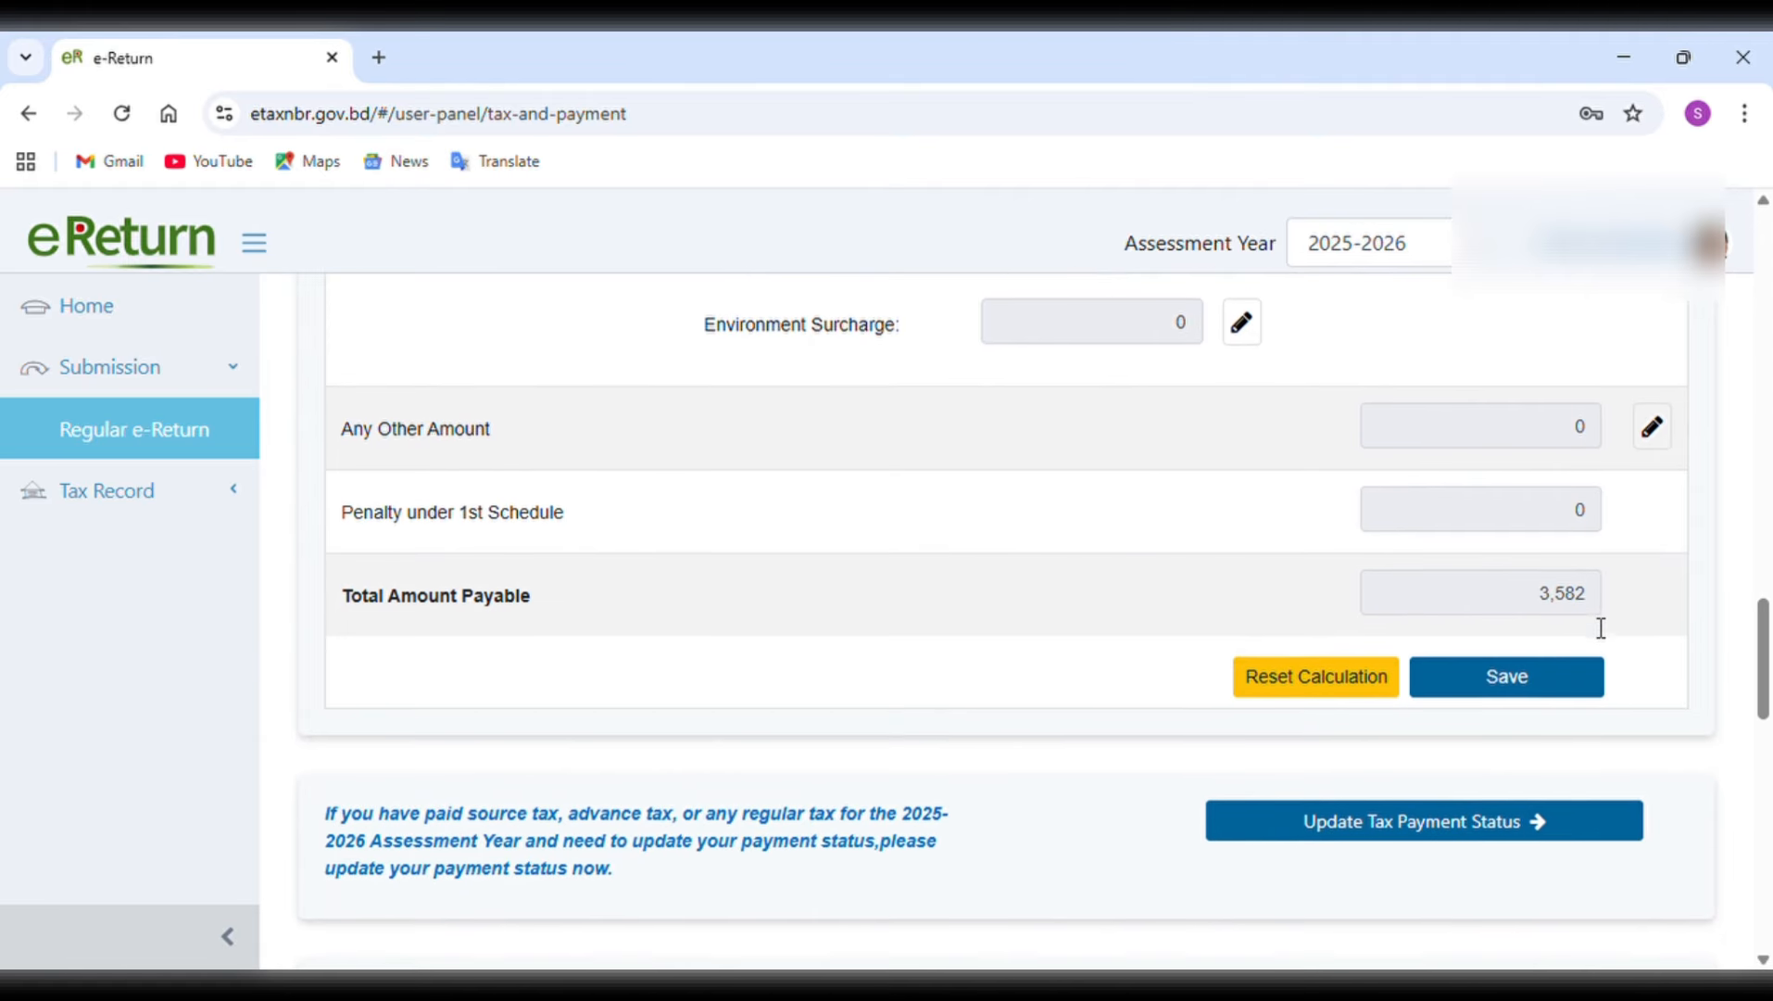
pyautogui.scroll(1, 1592, 626)
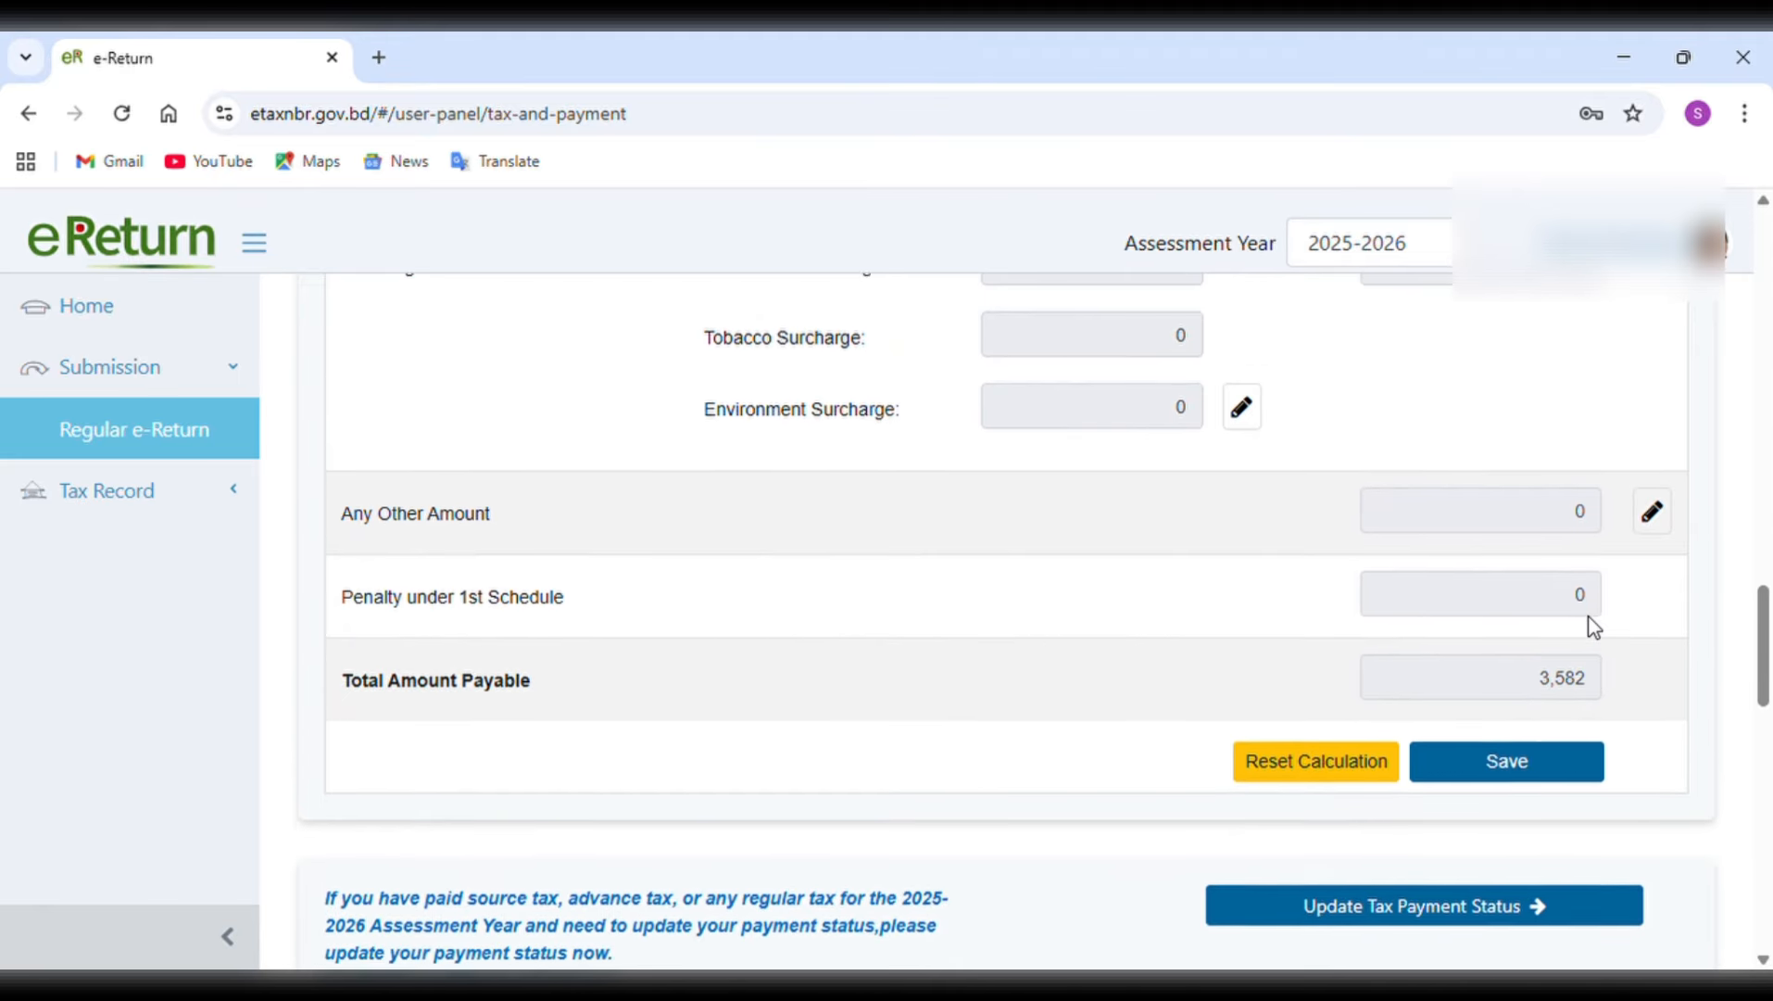
pyautogui.scroll(1, 1599, 627)
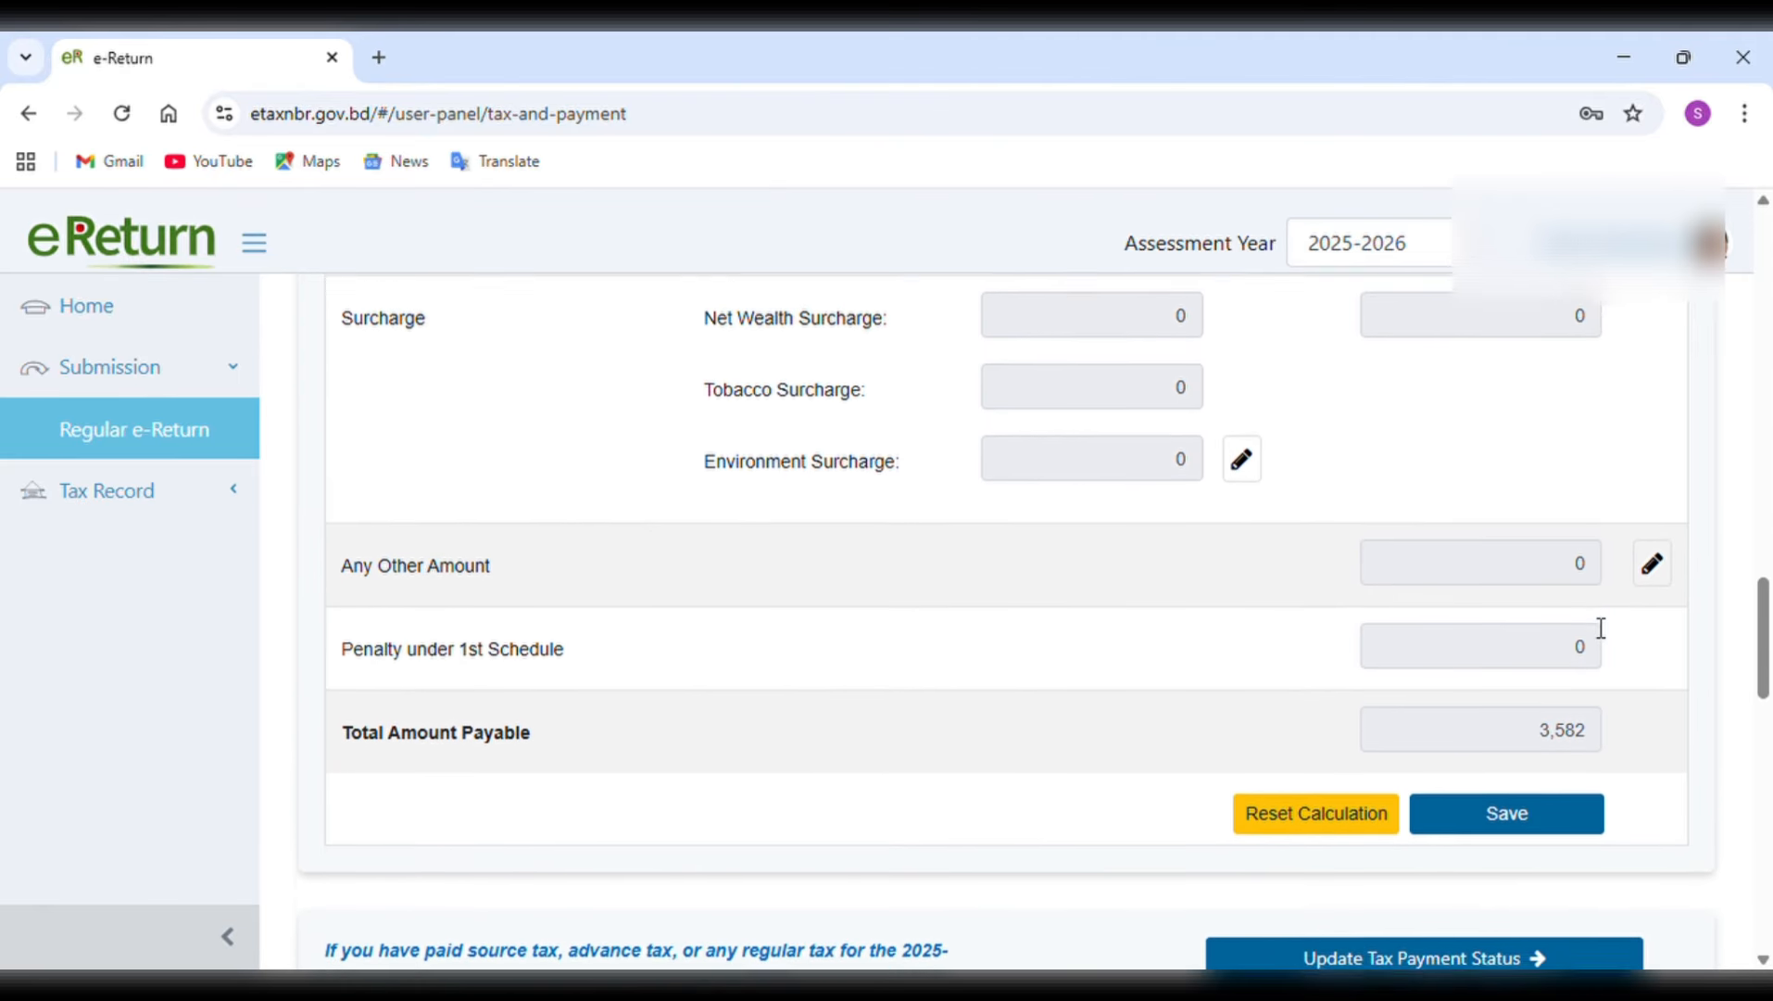
pyautogui.scroll(2, 1601, 627)
pyautogui.scroll(-2, 1601, 627)
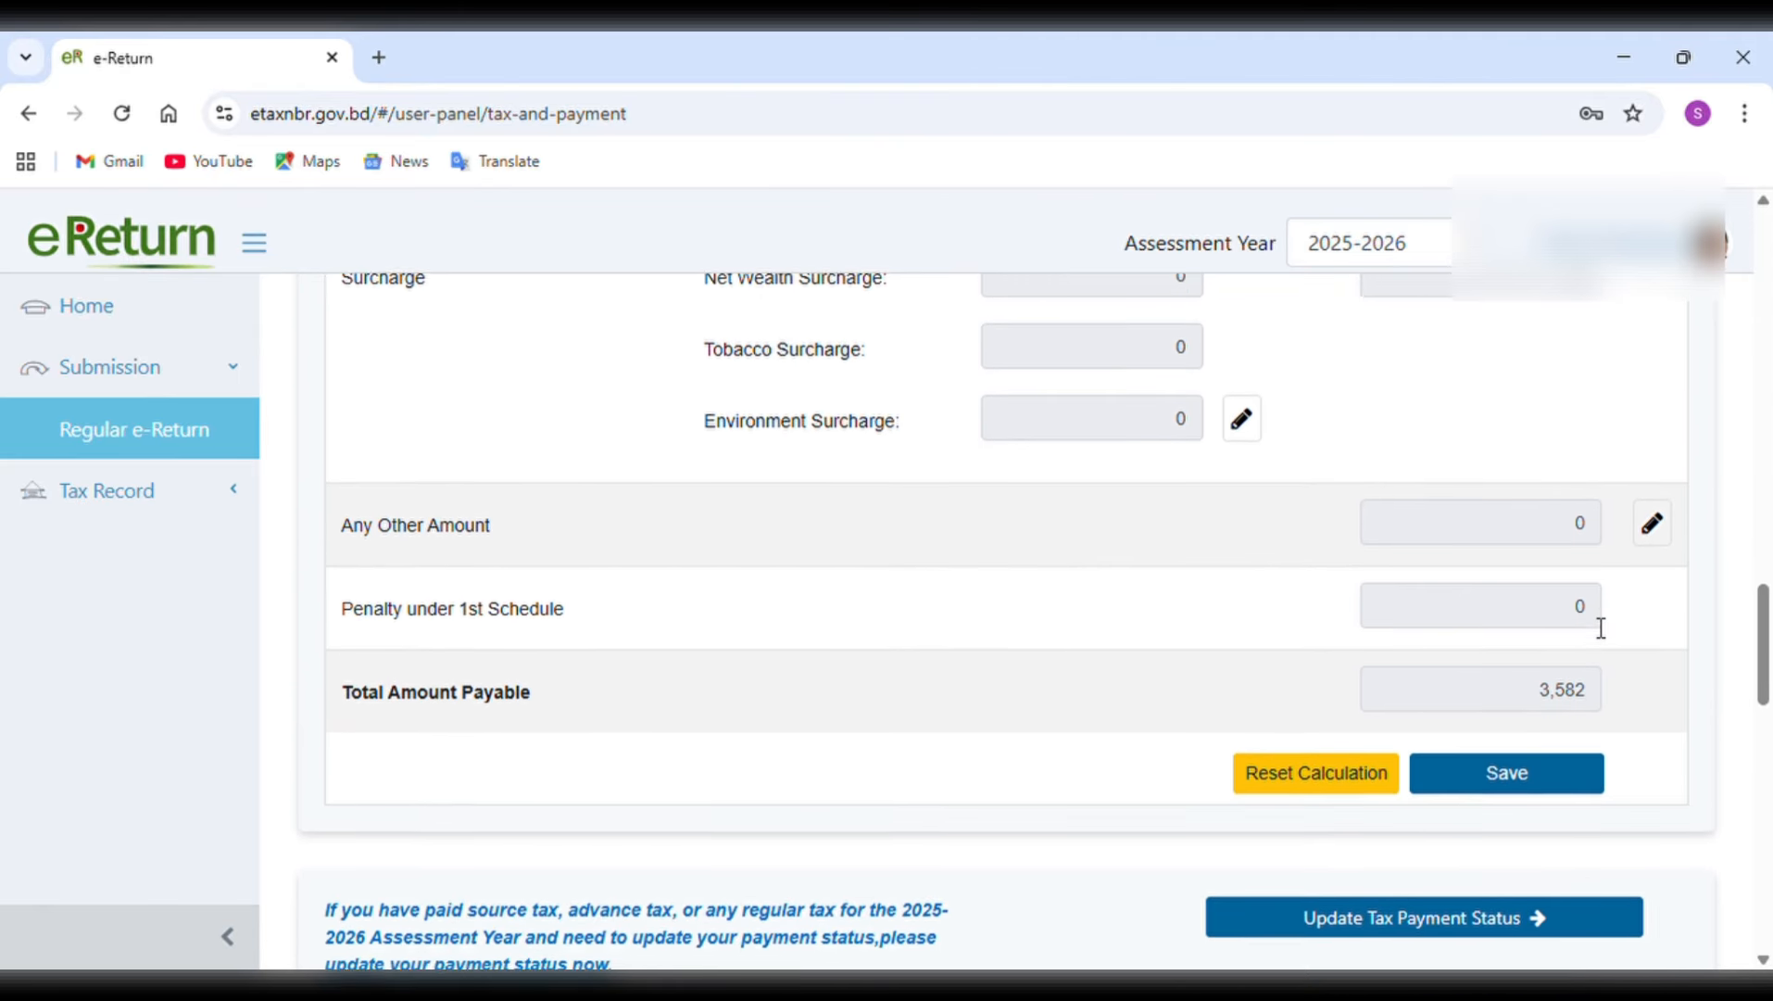
pyautogui.scroll(-1, 1601, 628)
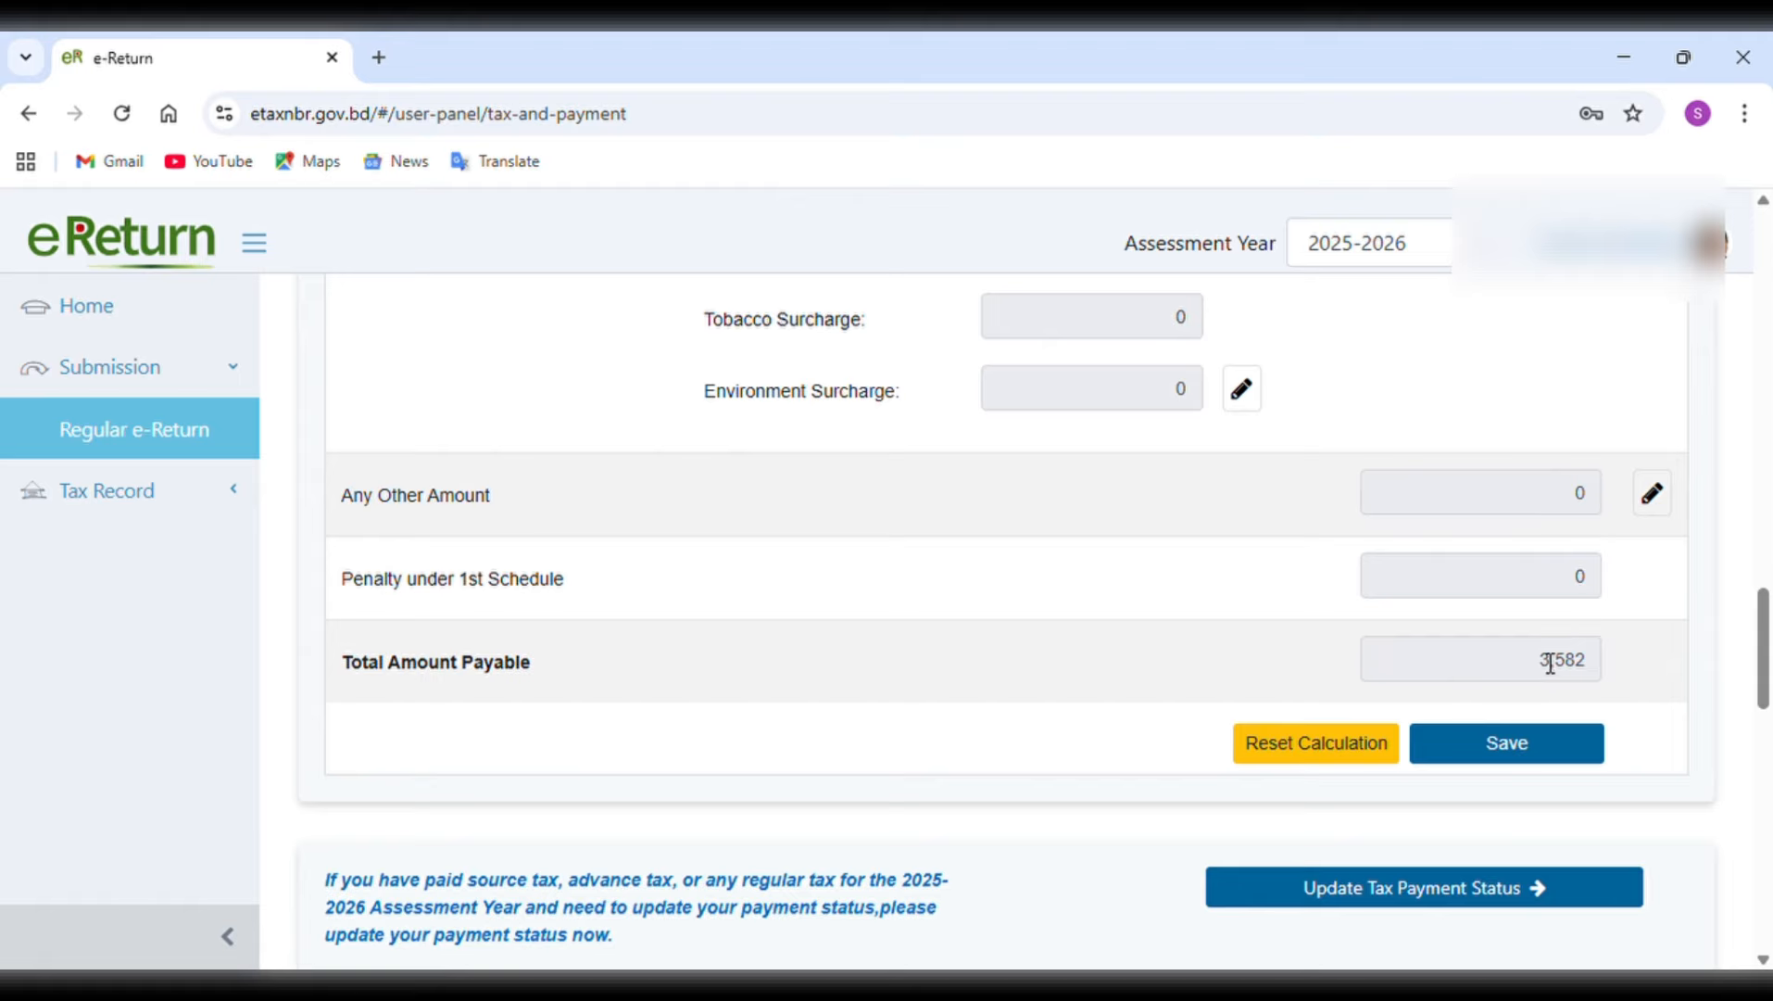
# Go to the tax payment status update in the eReturn Ledger and open the Sanchayapatra source tax claim page.
pyautogui.click(1478, 897)
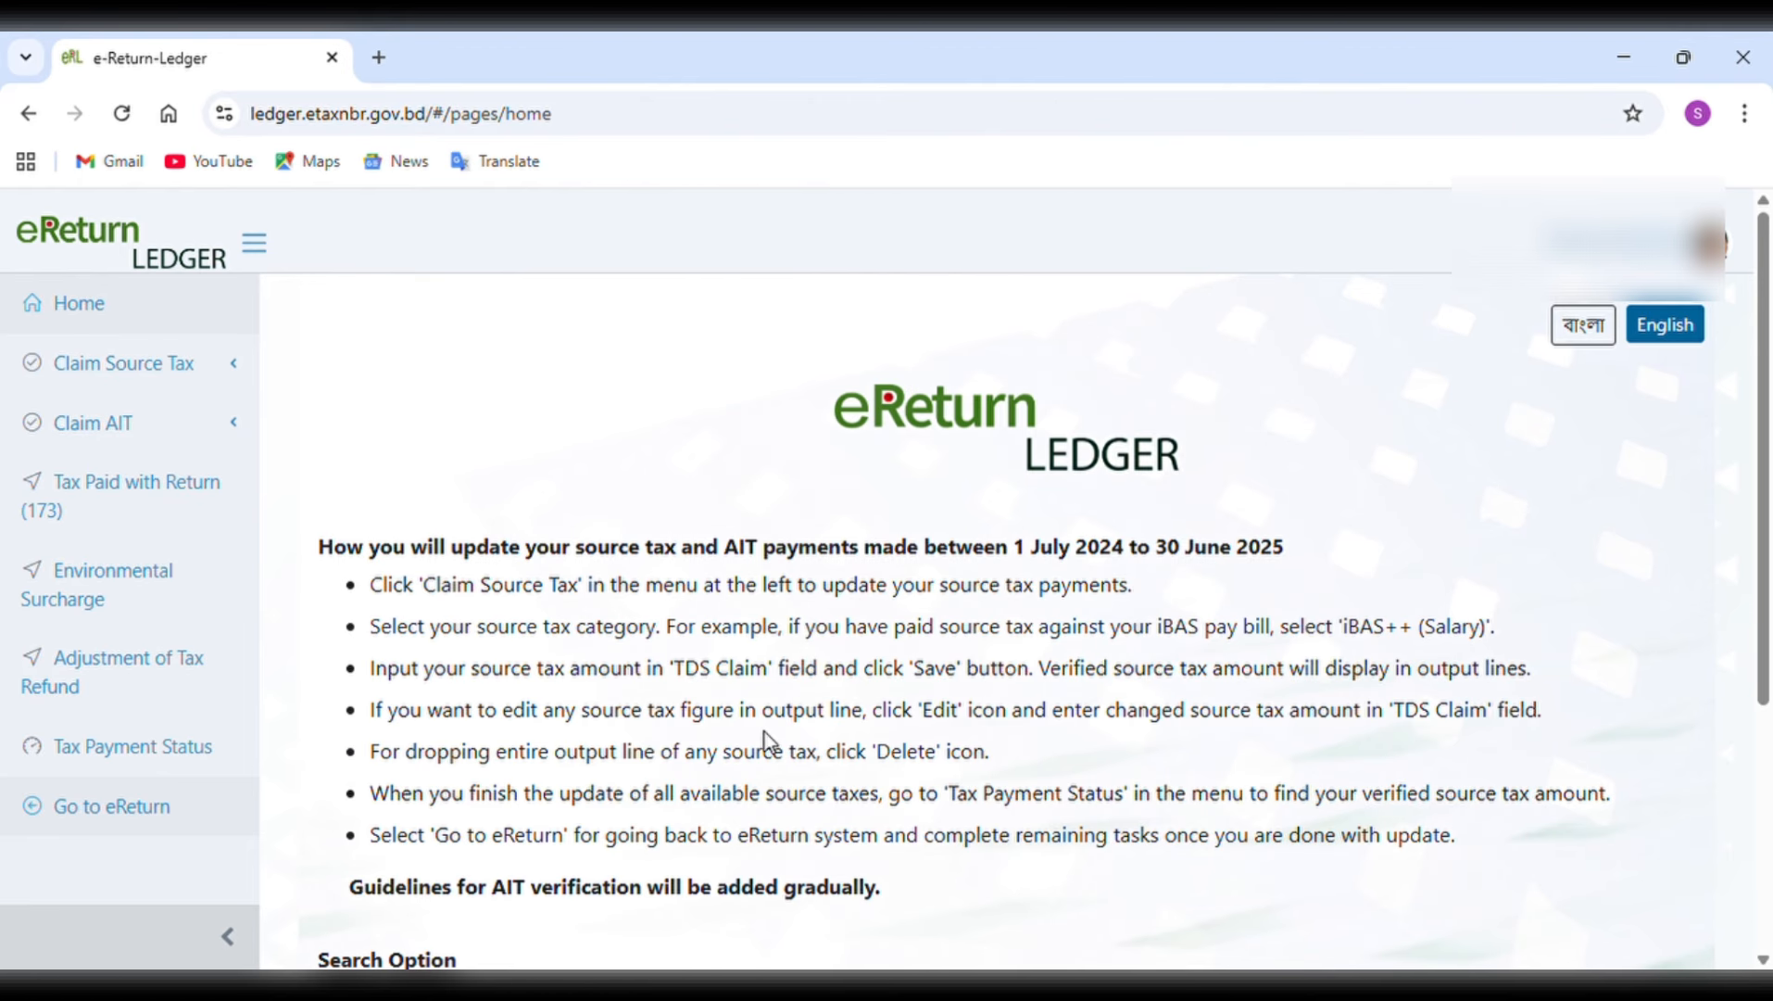
pyautogui.click(183, 398)
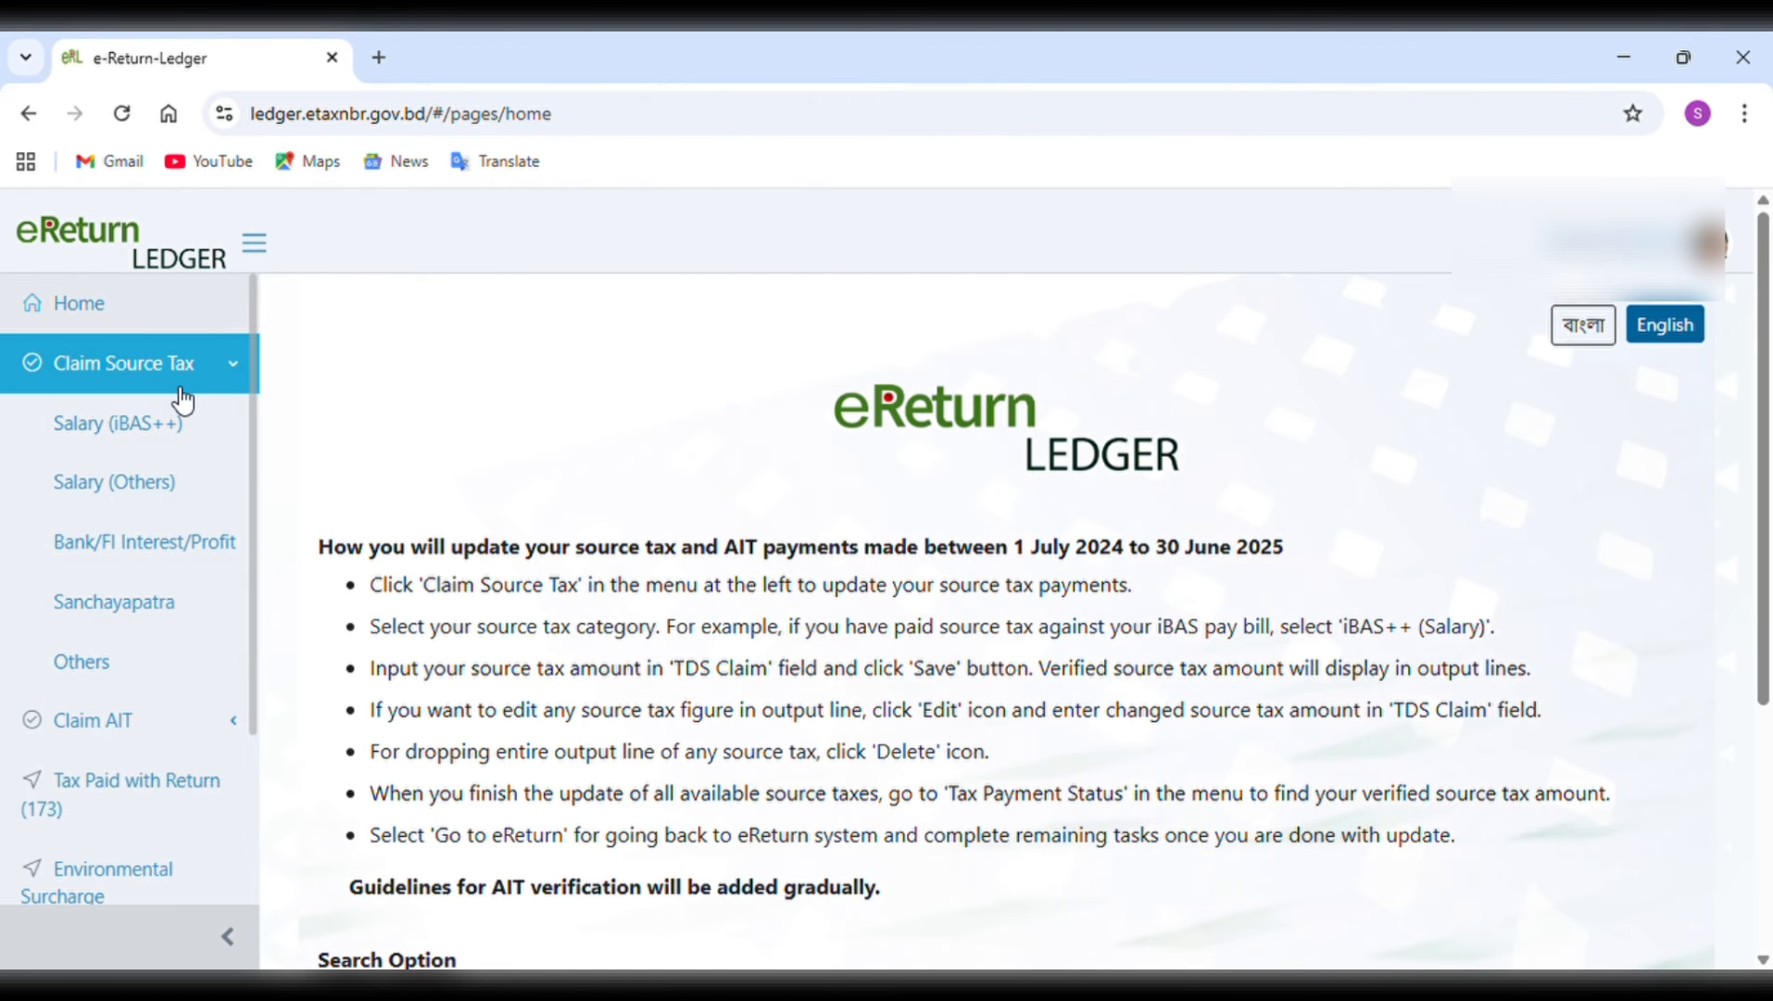
pyautogui.click(149, 604)
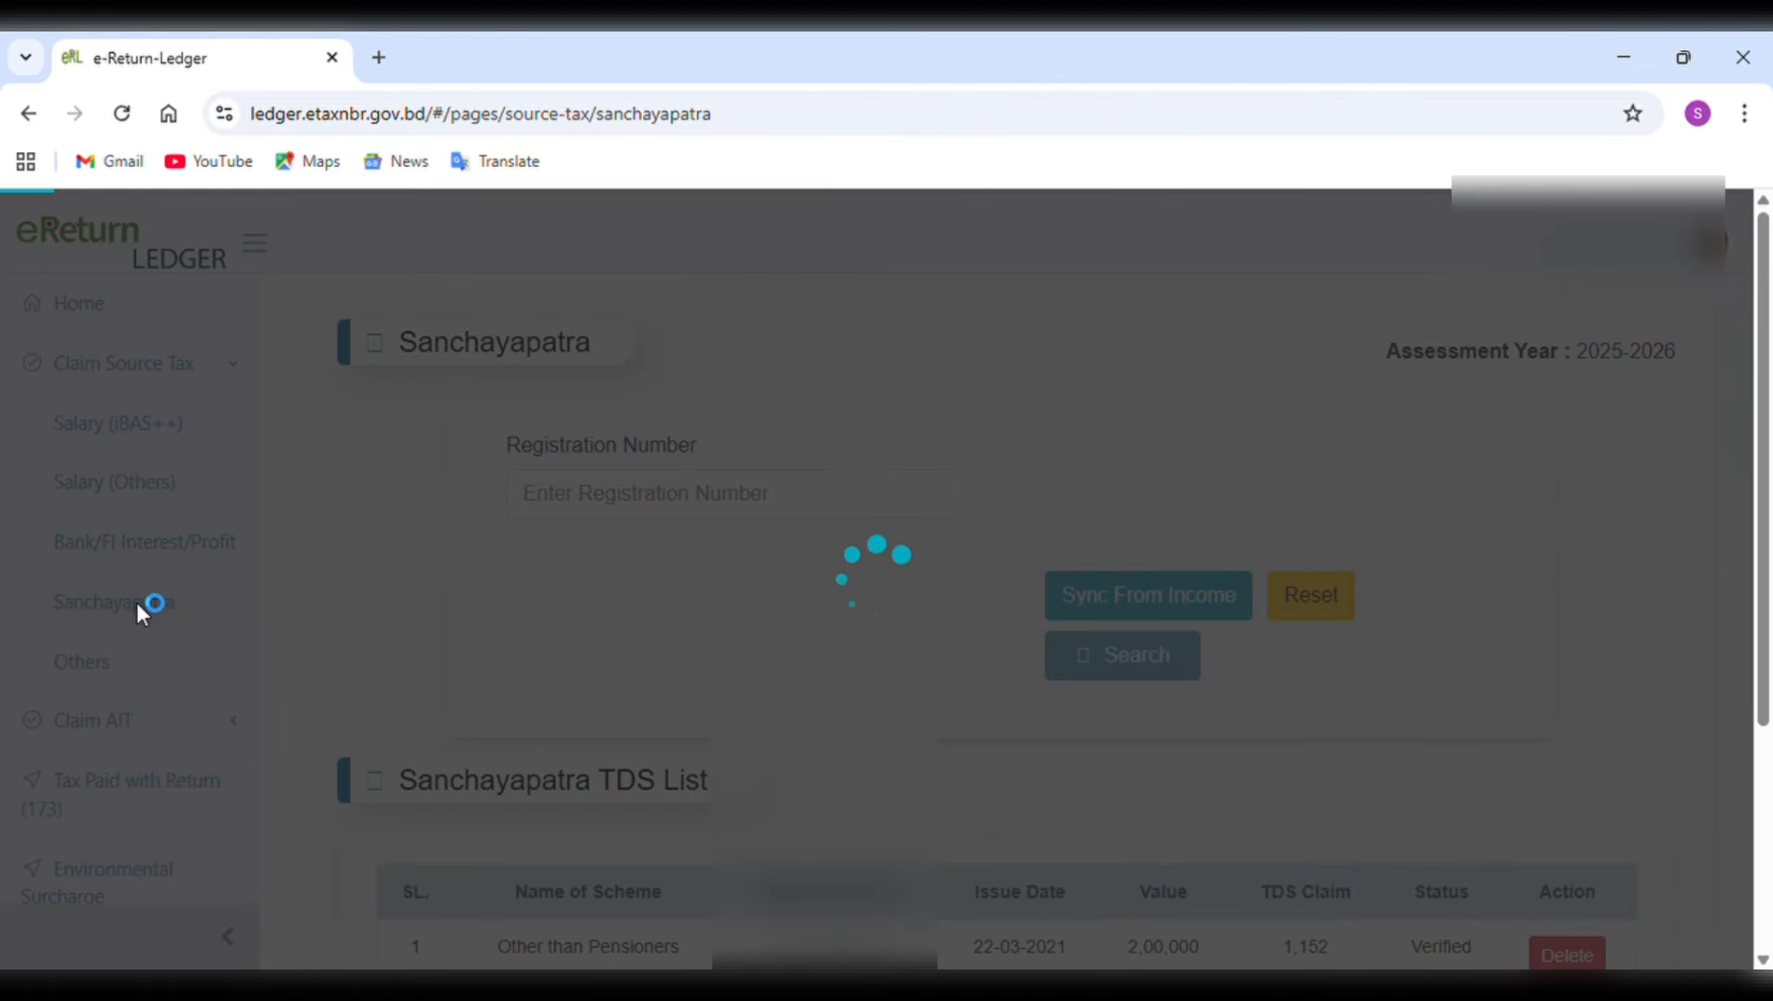
pyautogui.scroll(-2, 176, 510)
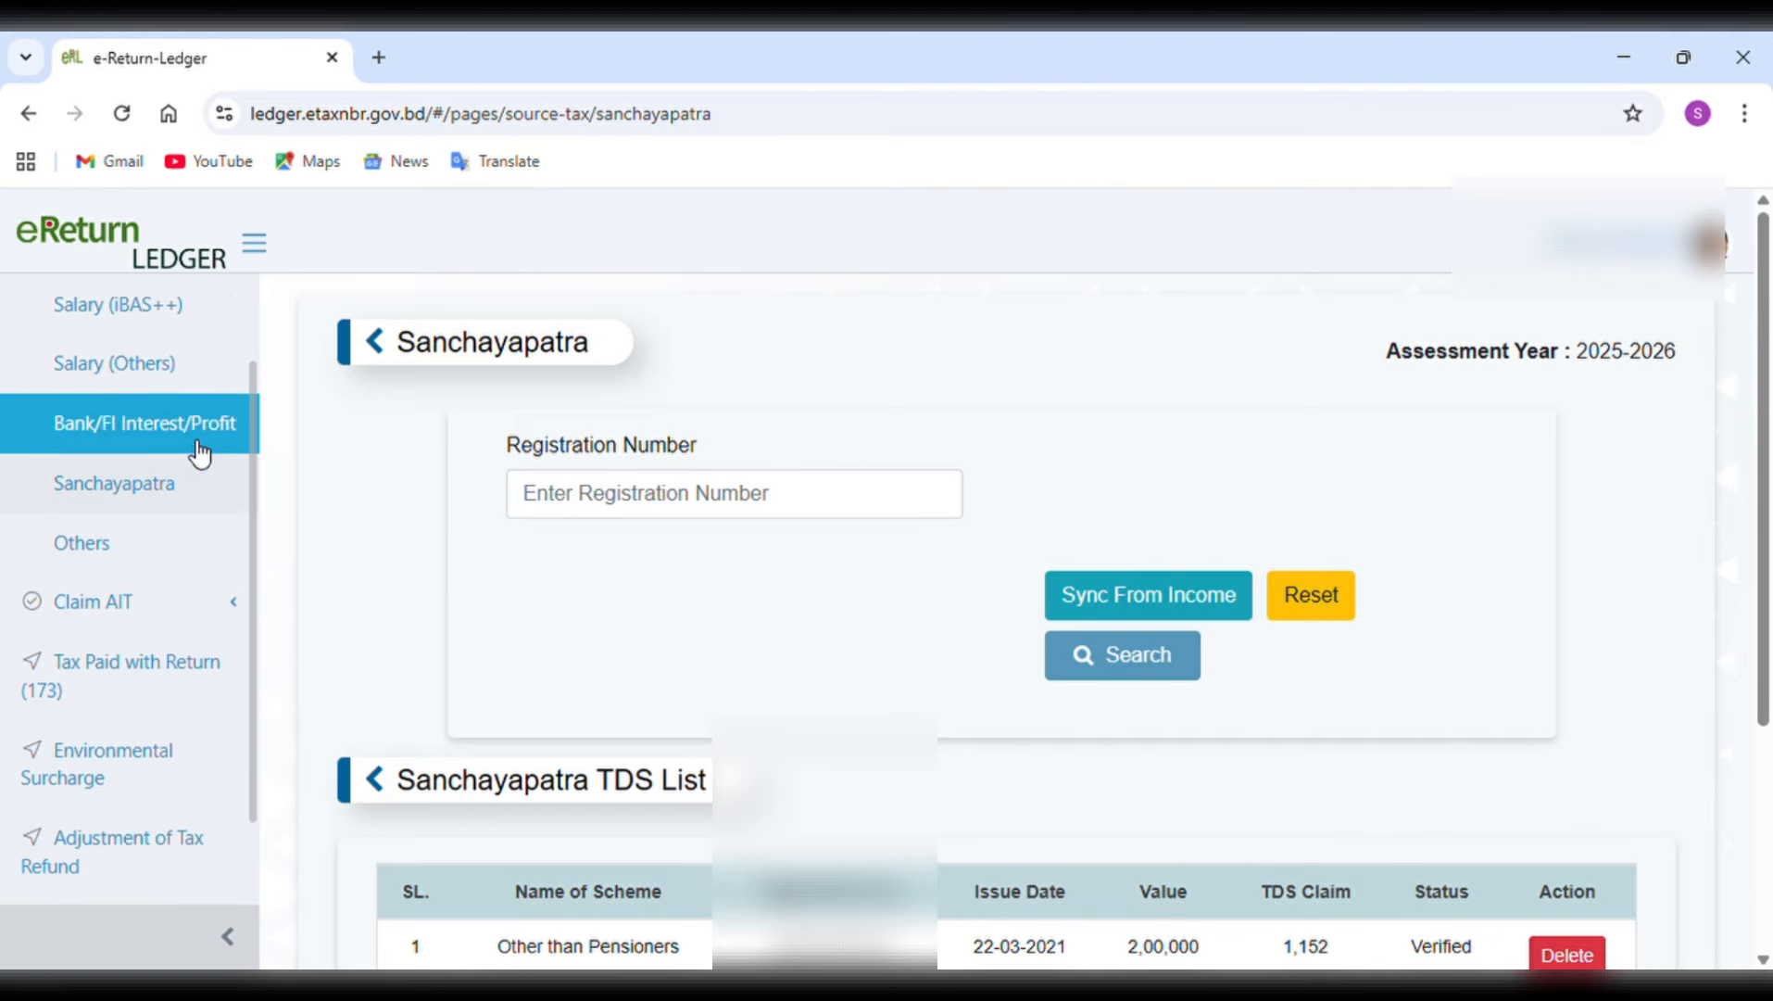
pyautogui.scroll(-2, 808, 619)
pyautogui.scroll(1, 809, 621)
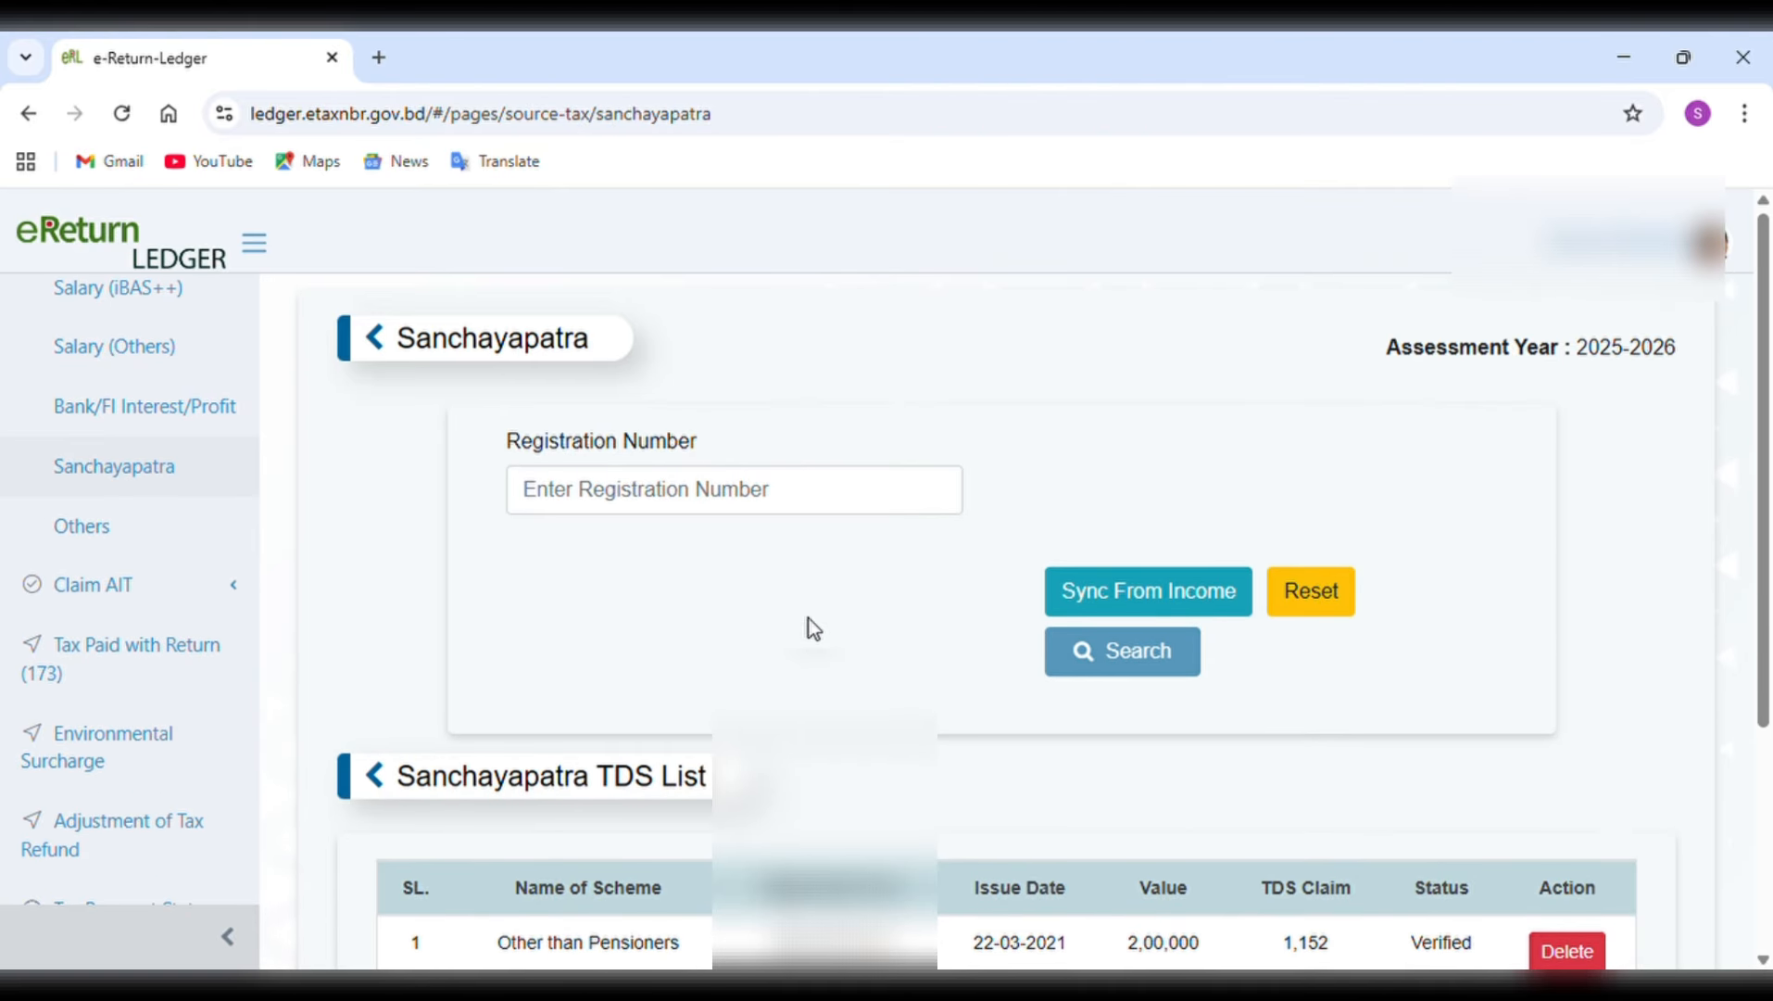
# Start syncing the Sanchayapatra source tax from income and select all three Other than Pensioners certificates.
pyautogui.click(1117, 600)
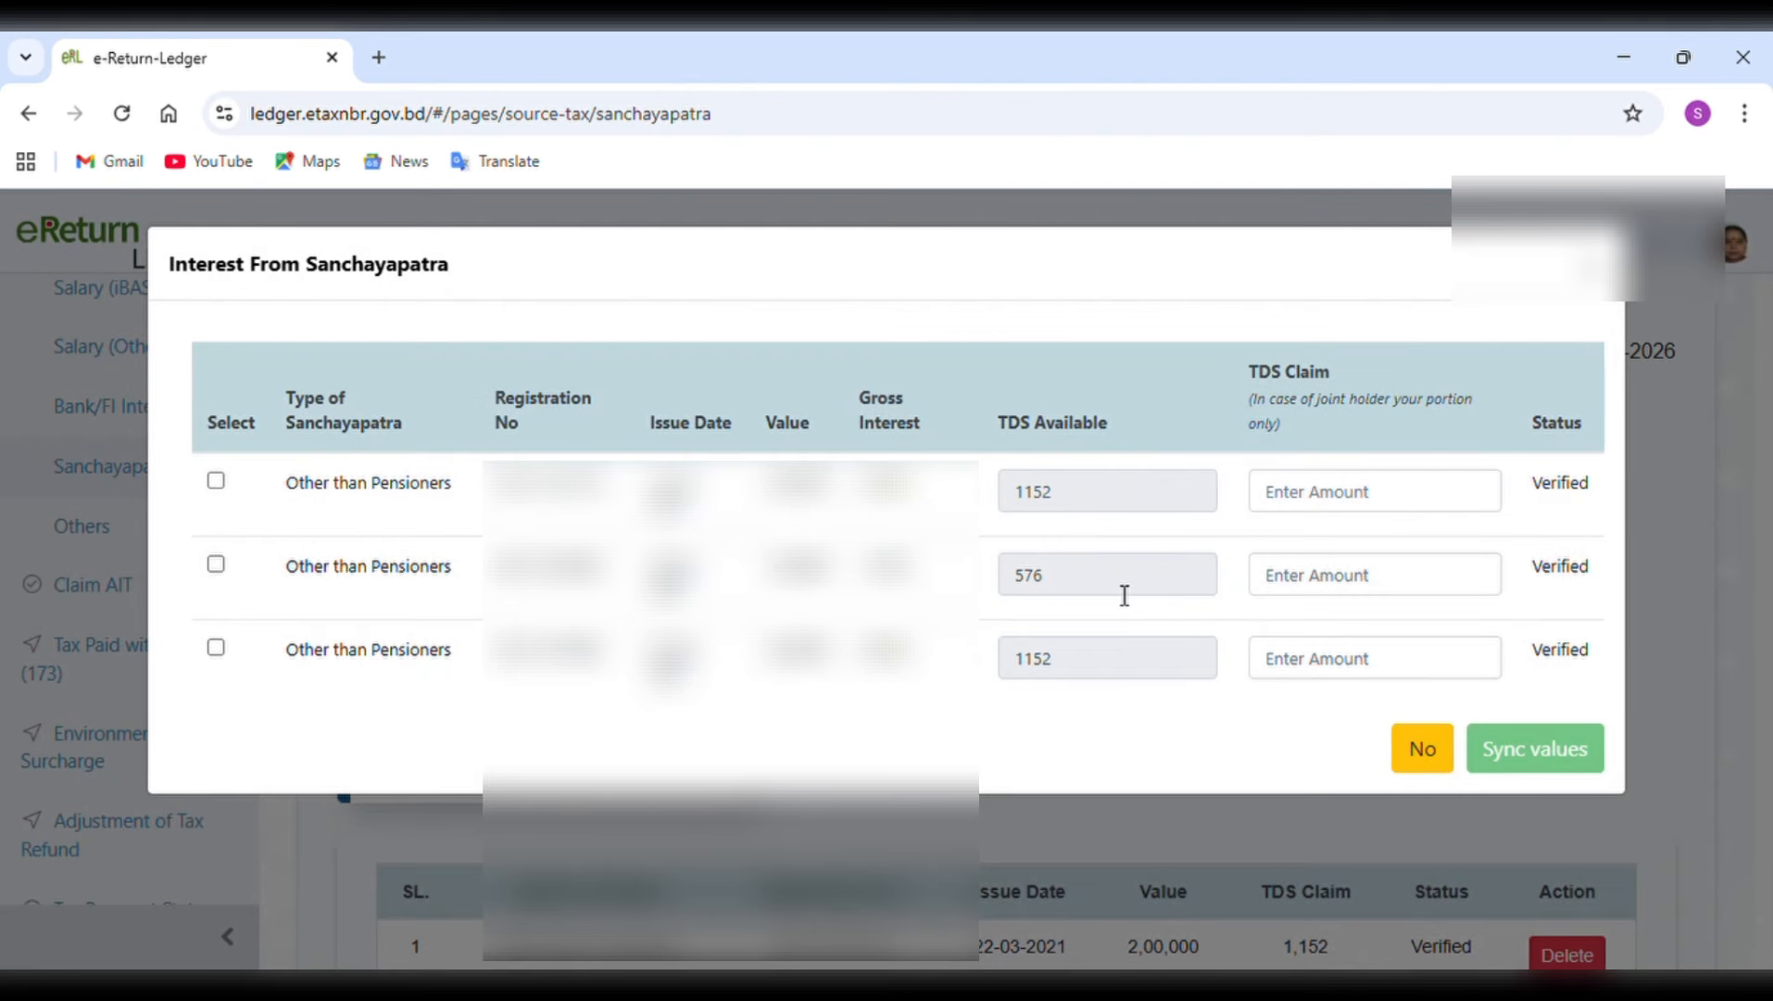
pyautogui.click(216, 480)
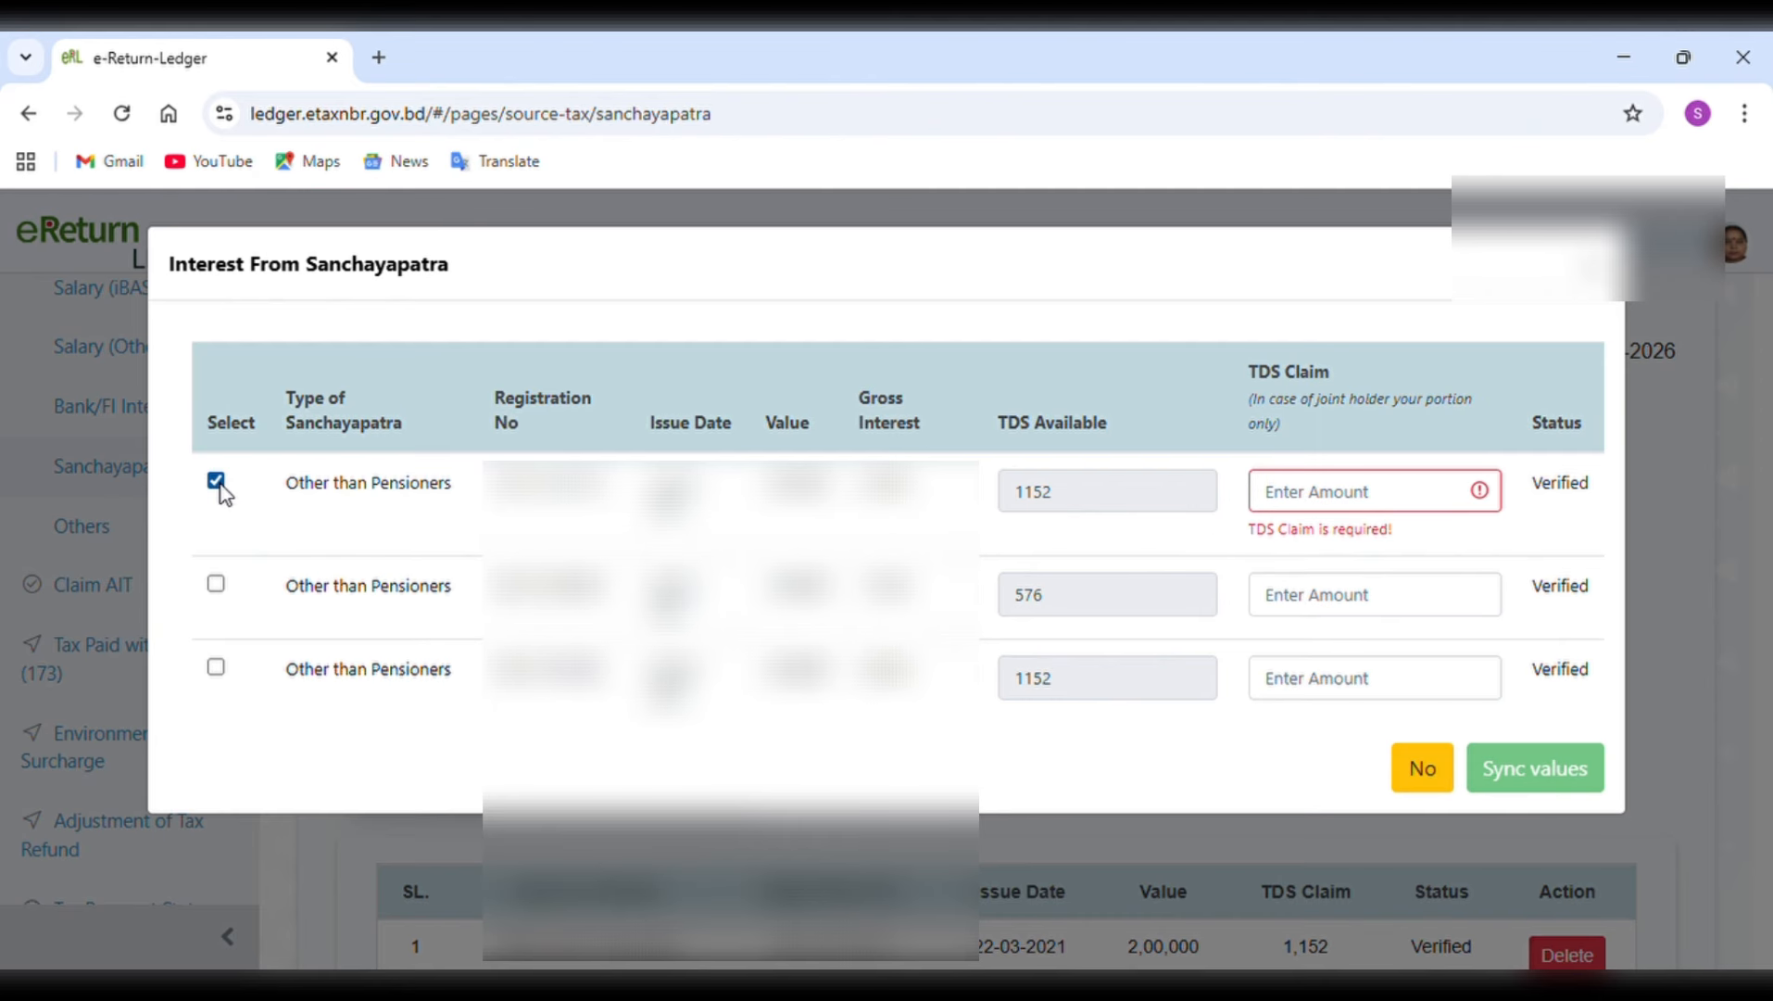
pyautogui.click(217, 585)
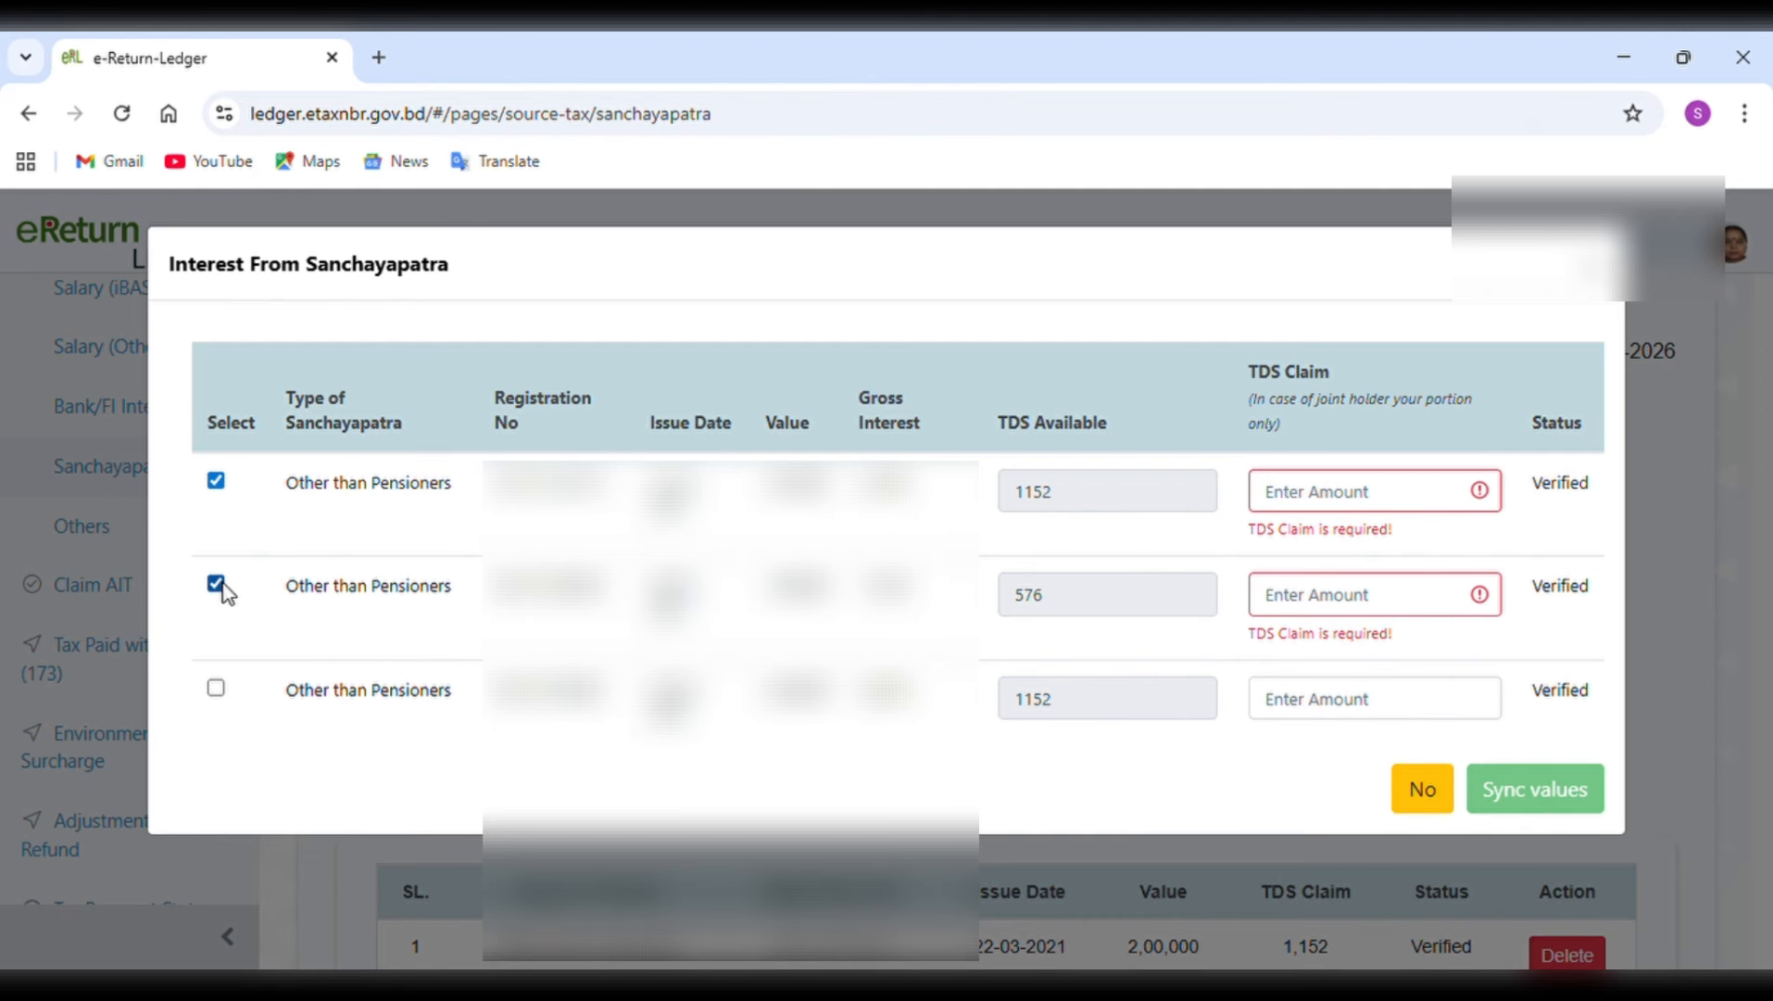
pyautogui.click(216, 690)
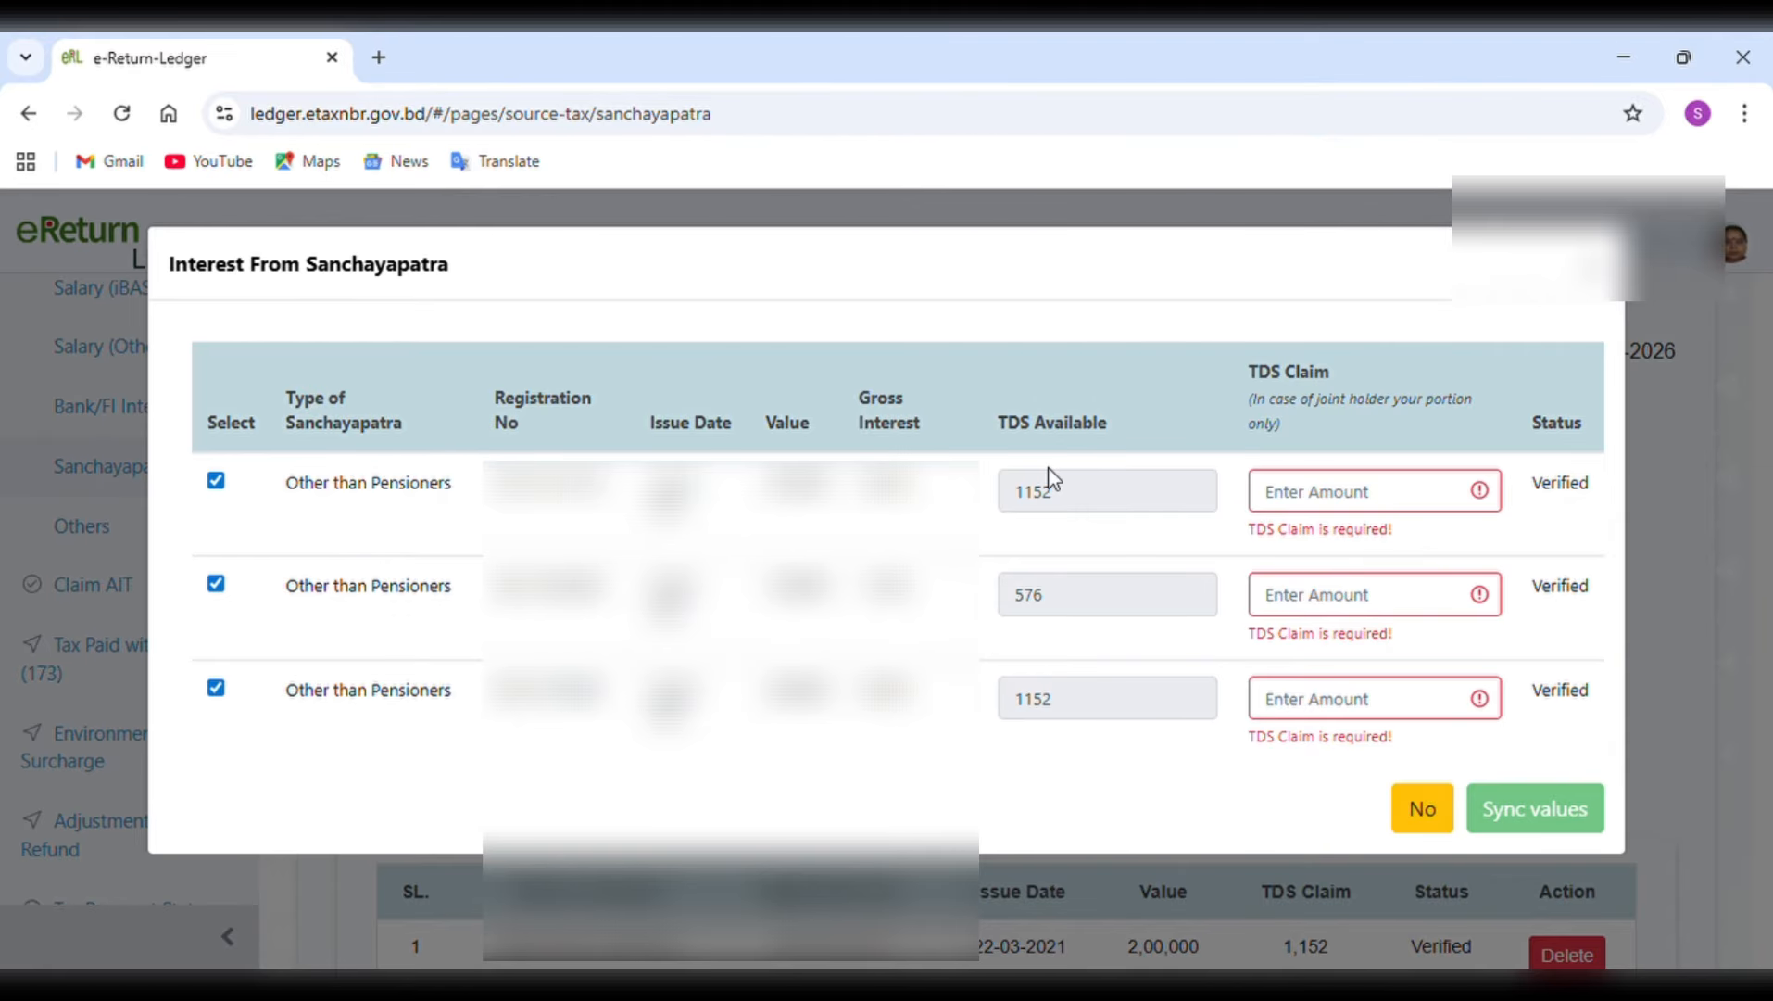
# Enter TDS claims of 1,152, 576 and 1,152 for the three certificates in order, and close the dialog without syncing.
pyautogui.click(1318, 491)
pyautogui.write('1152')
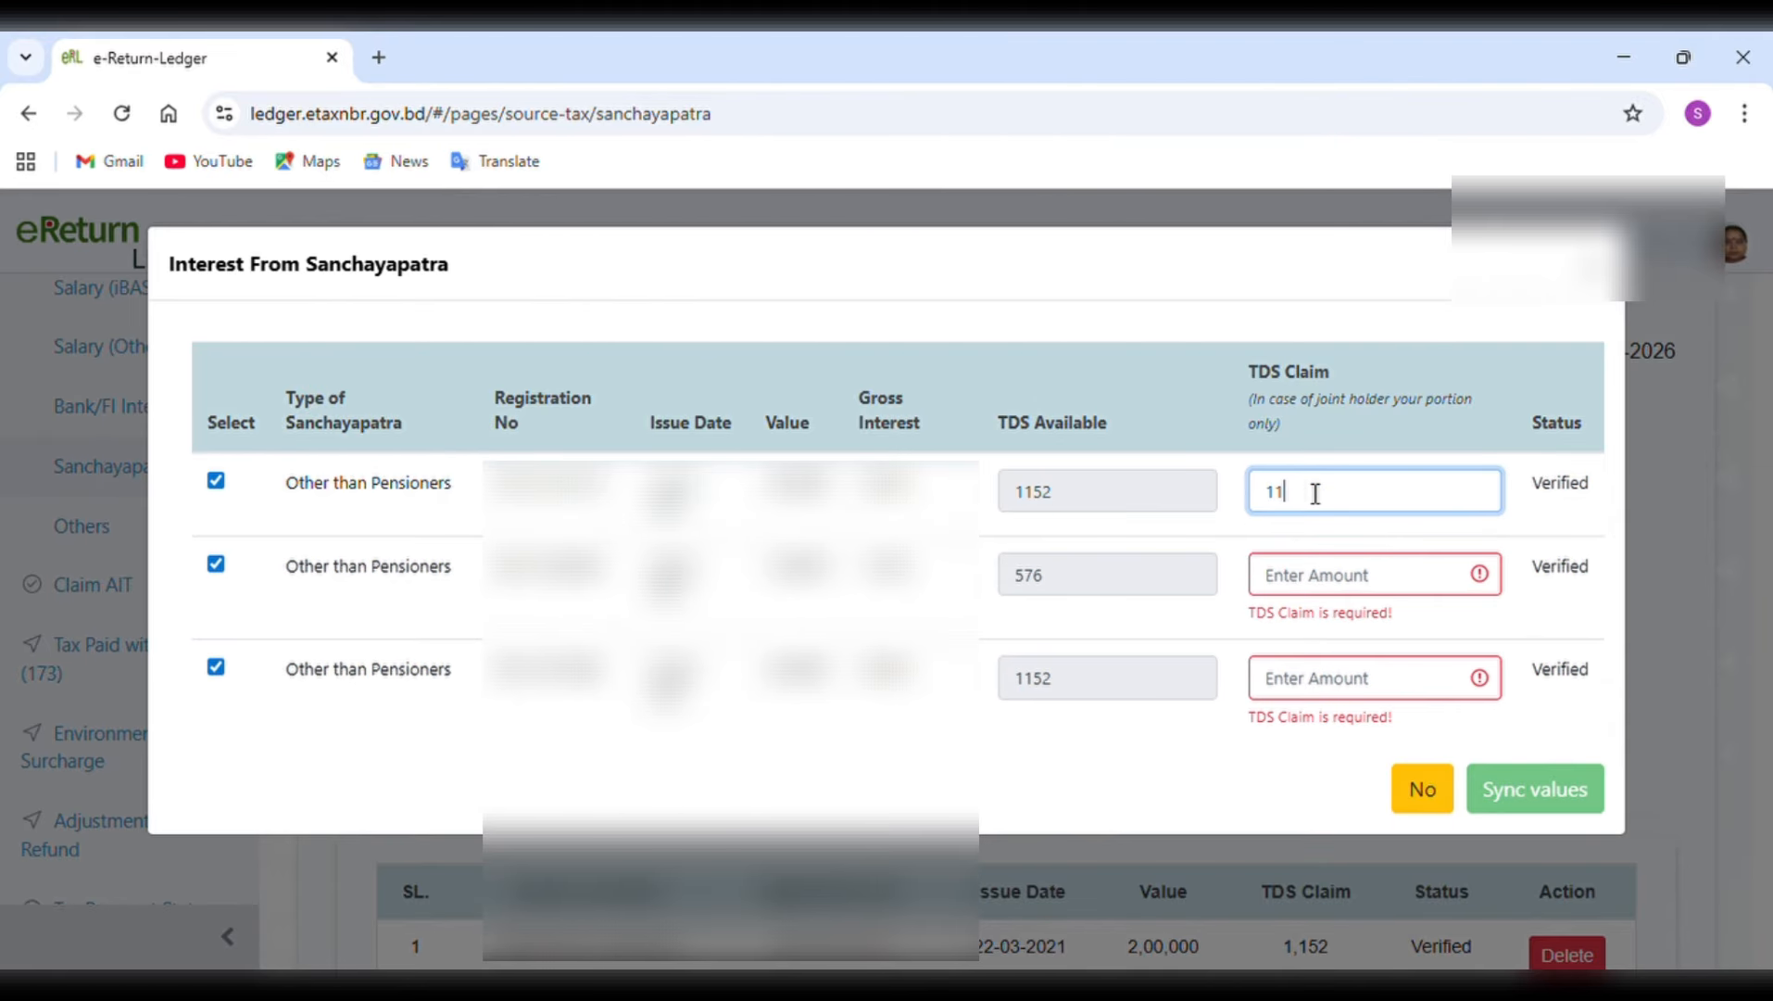
pyautogui.click(1310, 589)
pyautogui.write('576')
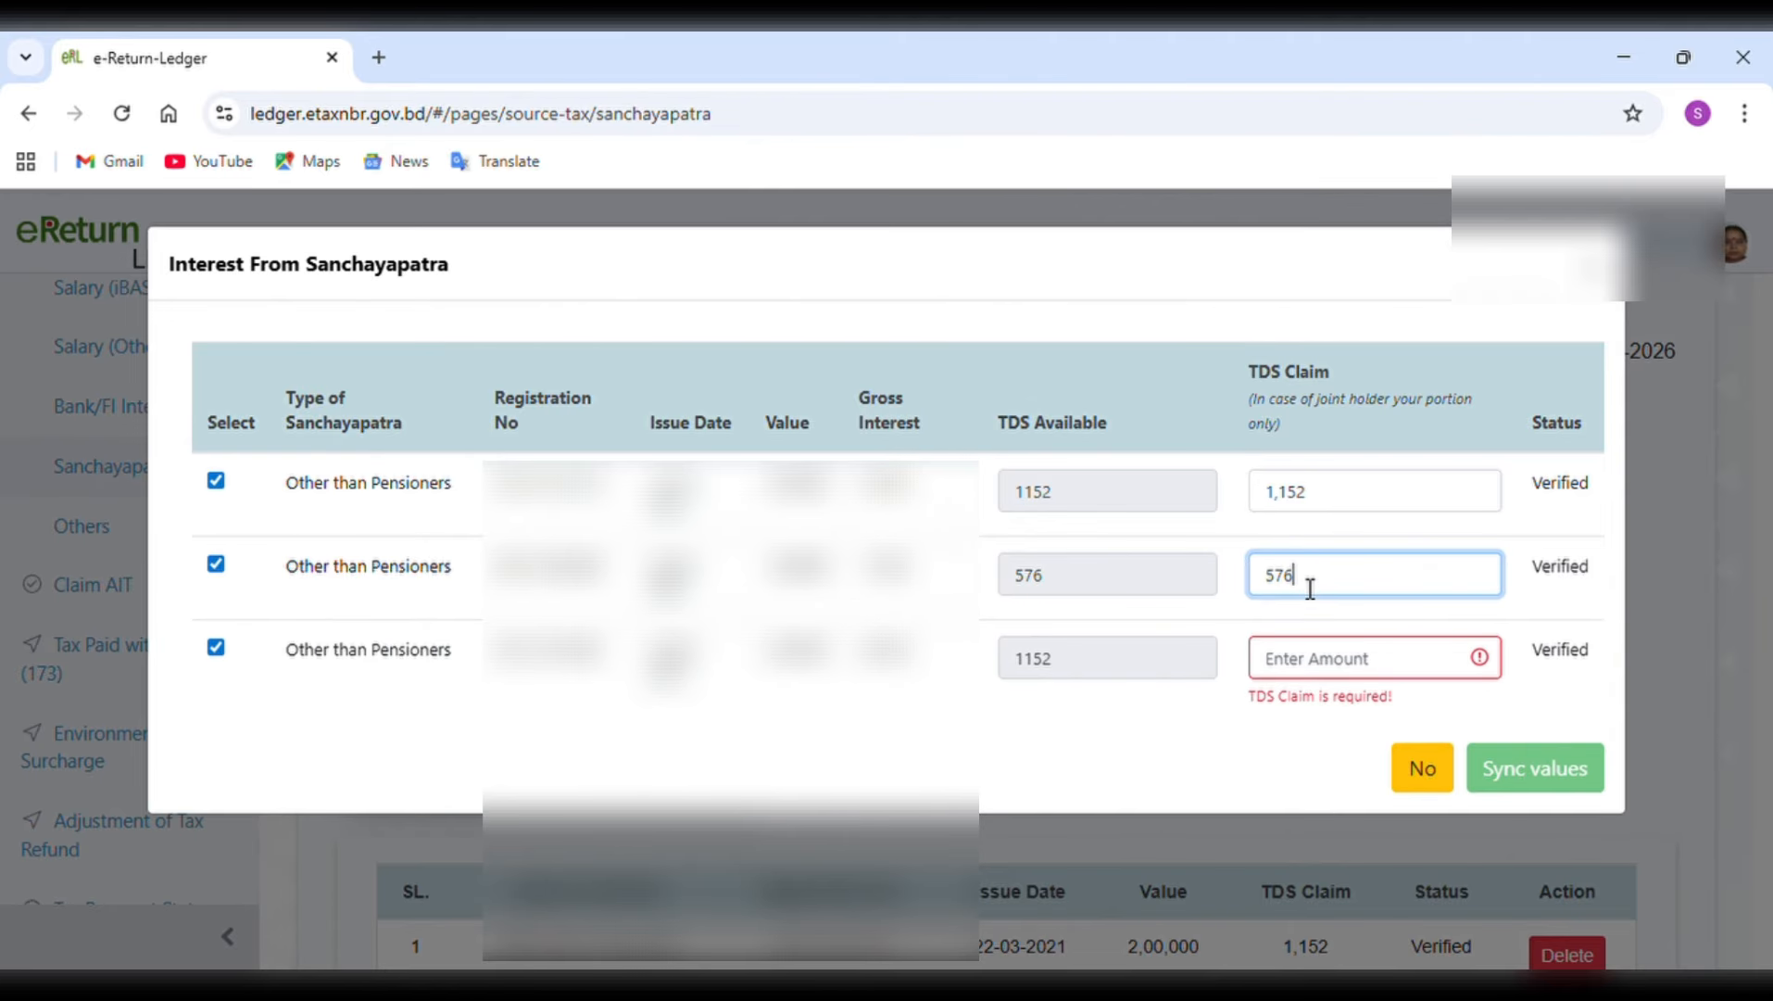
pyautogui.click(1314, 660)
pyautogui.write('1')
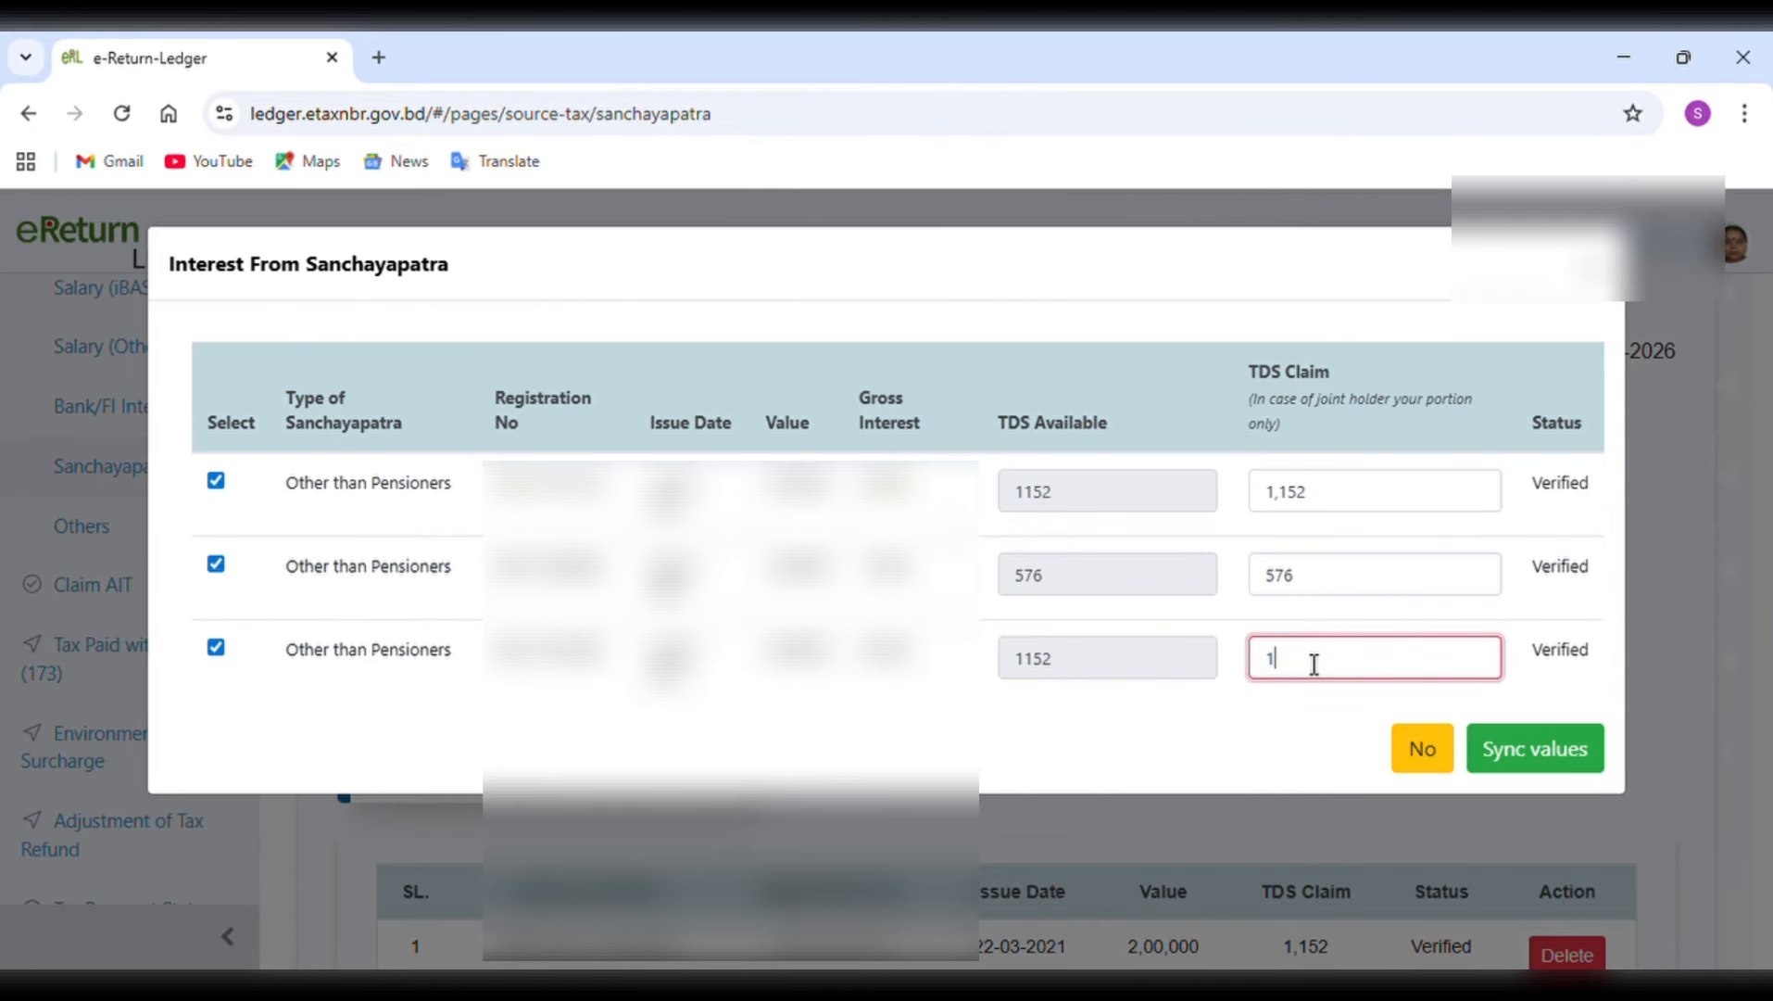
pyautogui.write(',152')
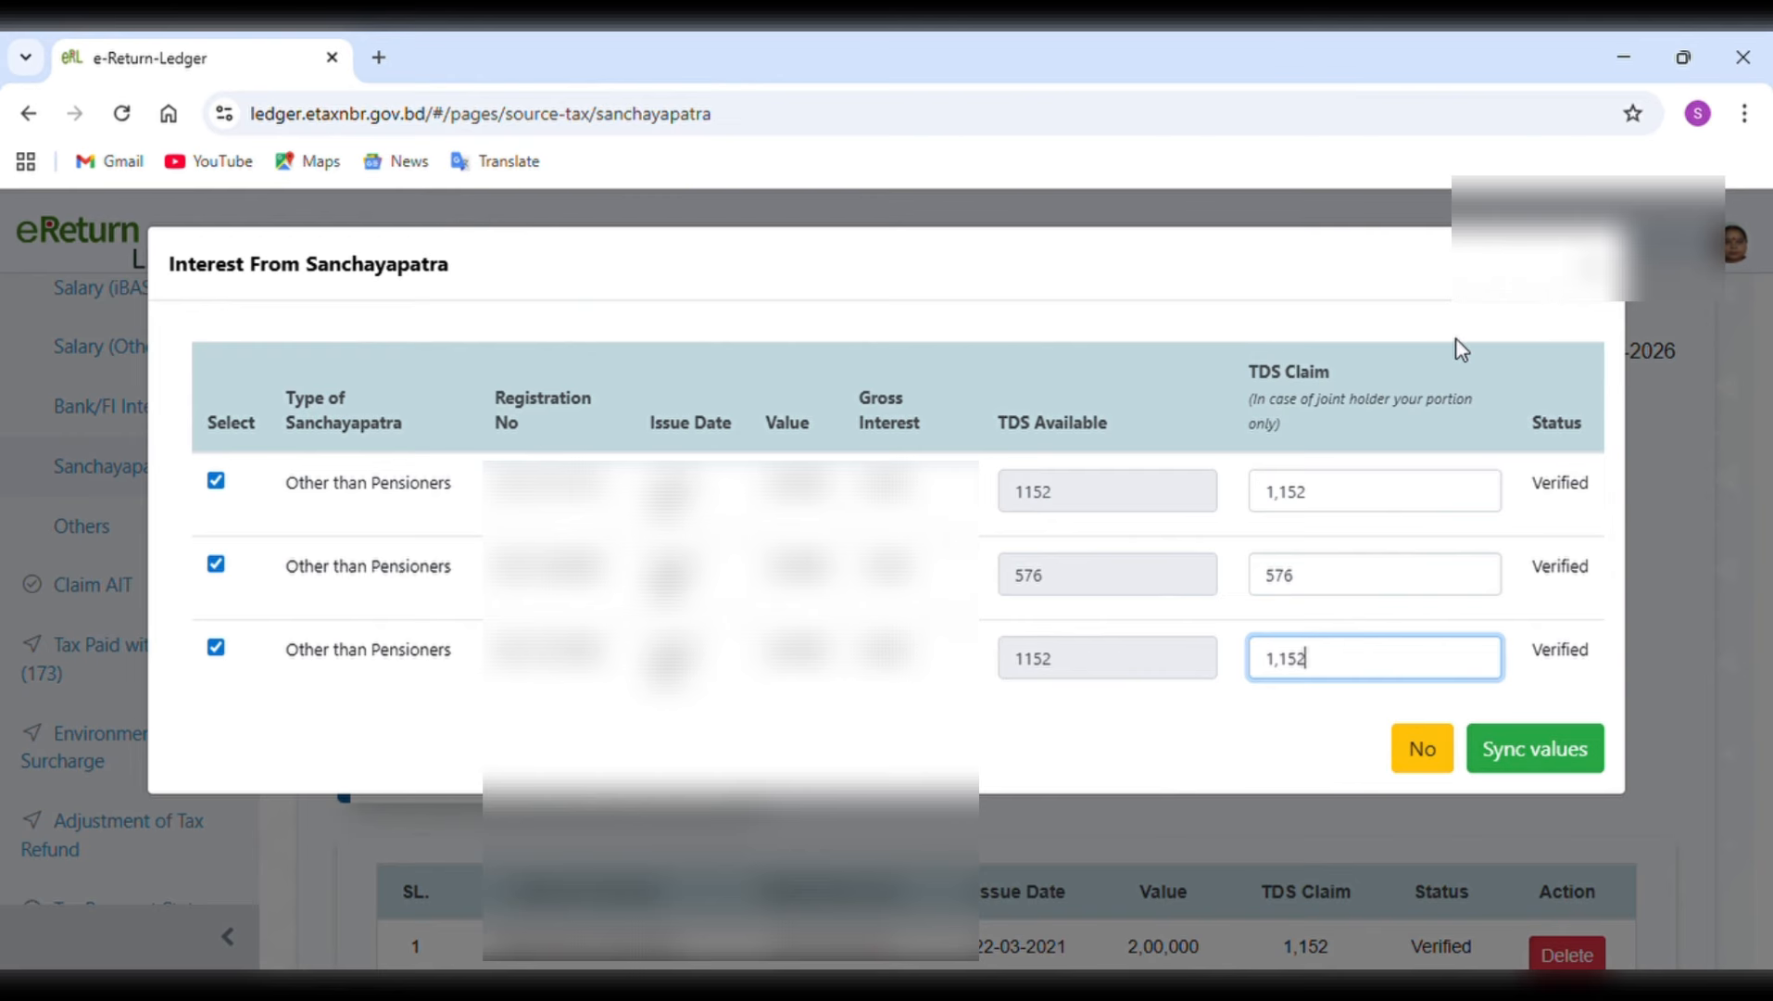
pyautogui.click(1595, 269)
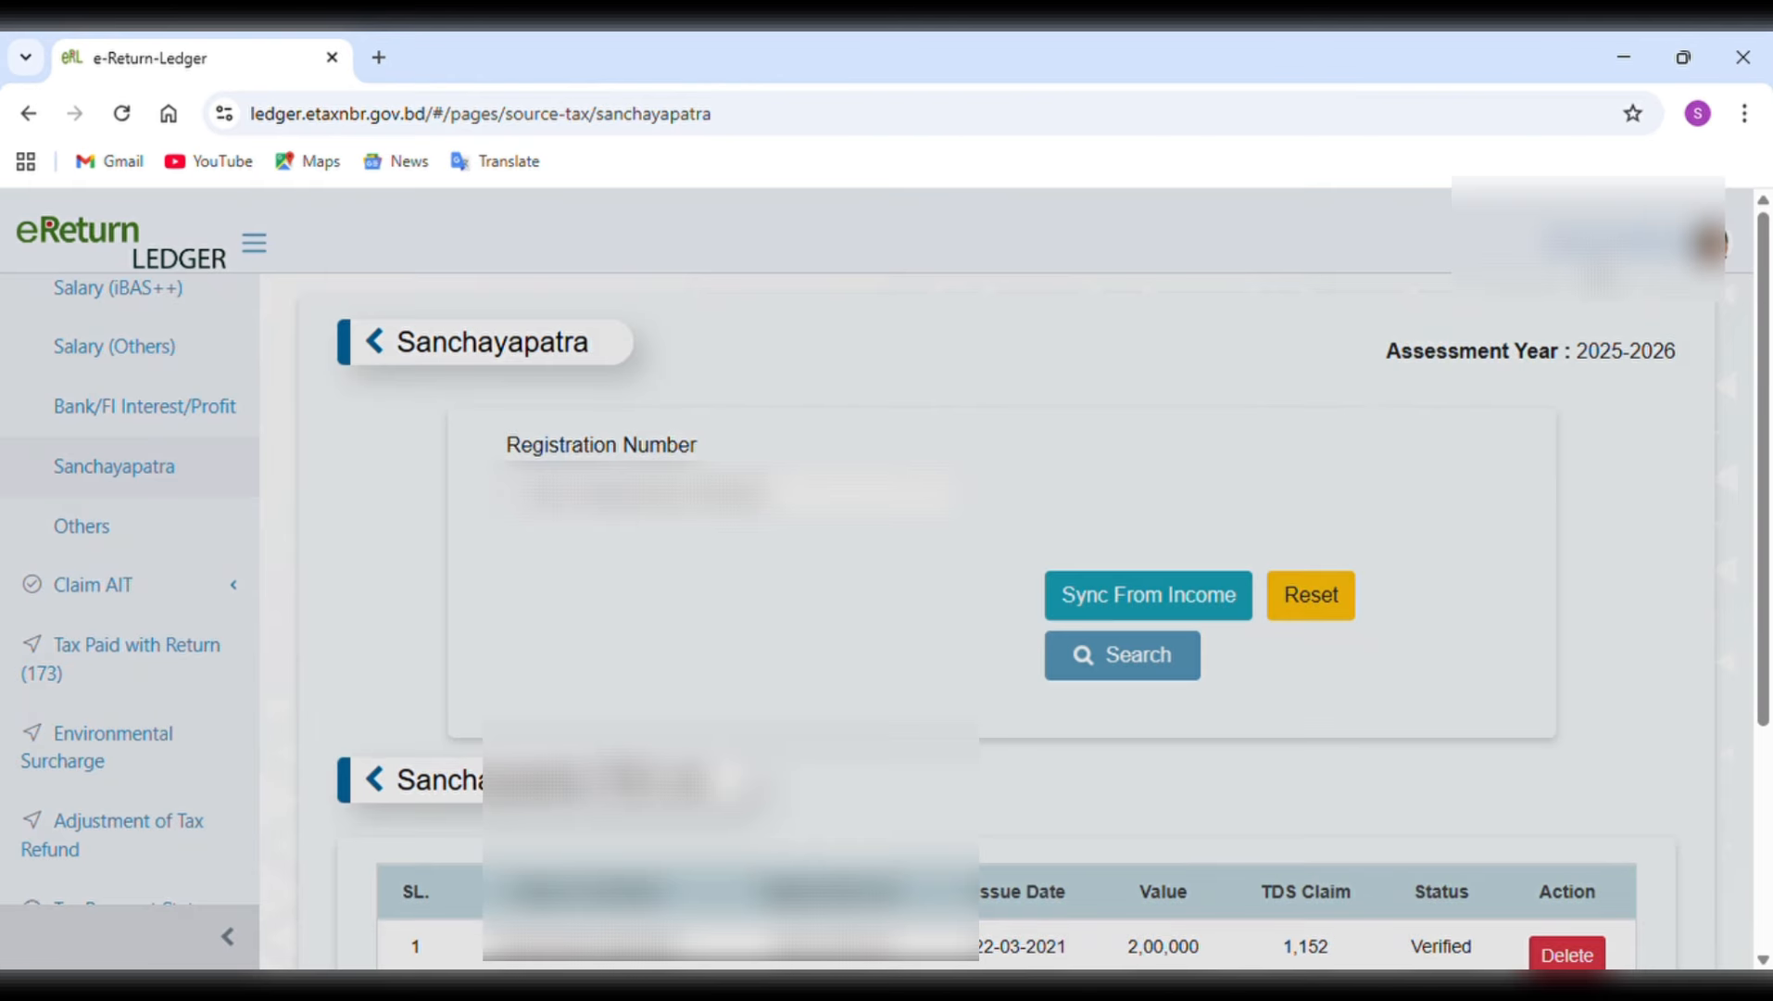
# Open the Bank/FI Interest/Profit source tax claim and sync the Sonali Bank PLC, PATC Branch entry with 702 TDS from income.
pyautogui.scroll(-4, 1382, 732)
pyautogui.scroll(3, 1381, 732)
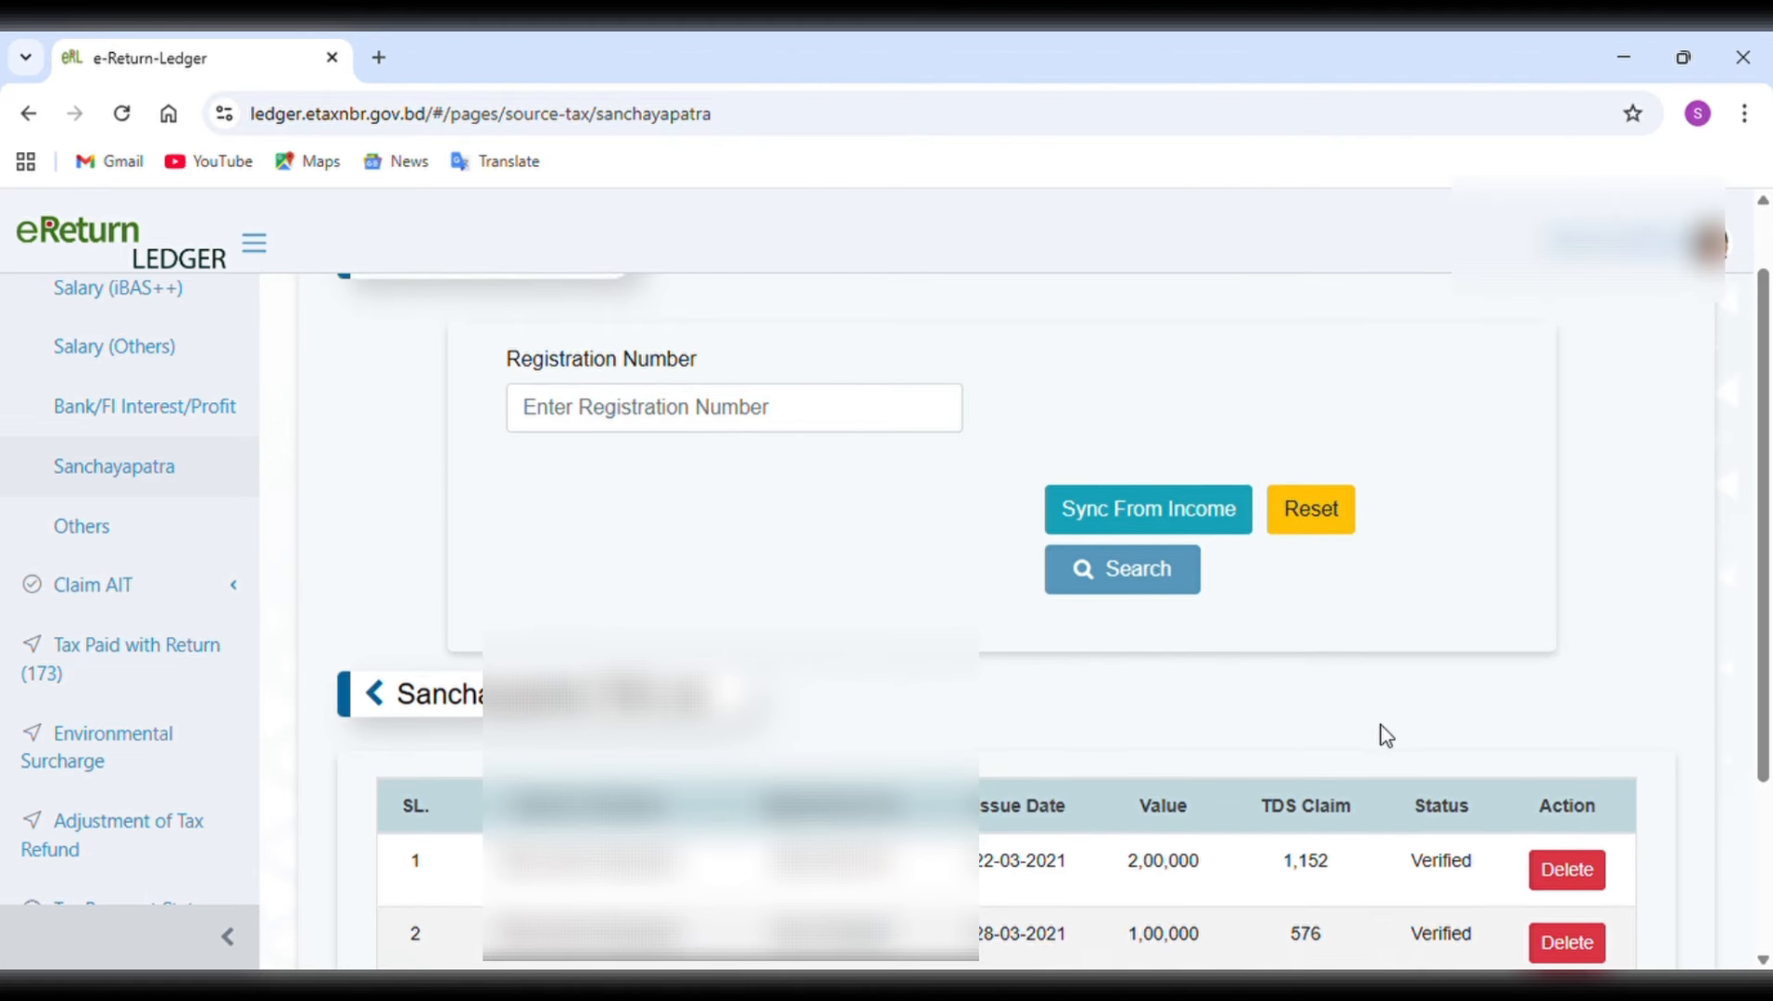
pyautogui.scroll(1, 1381, 731)
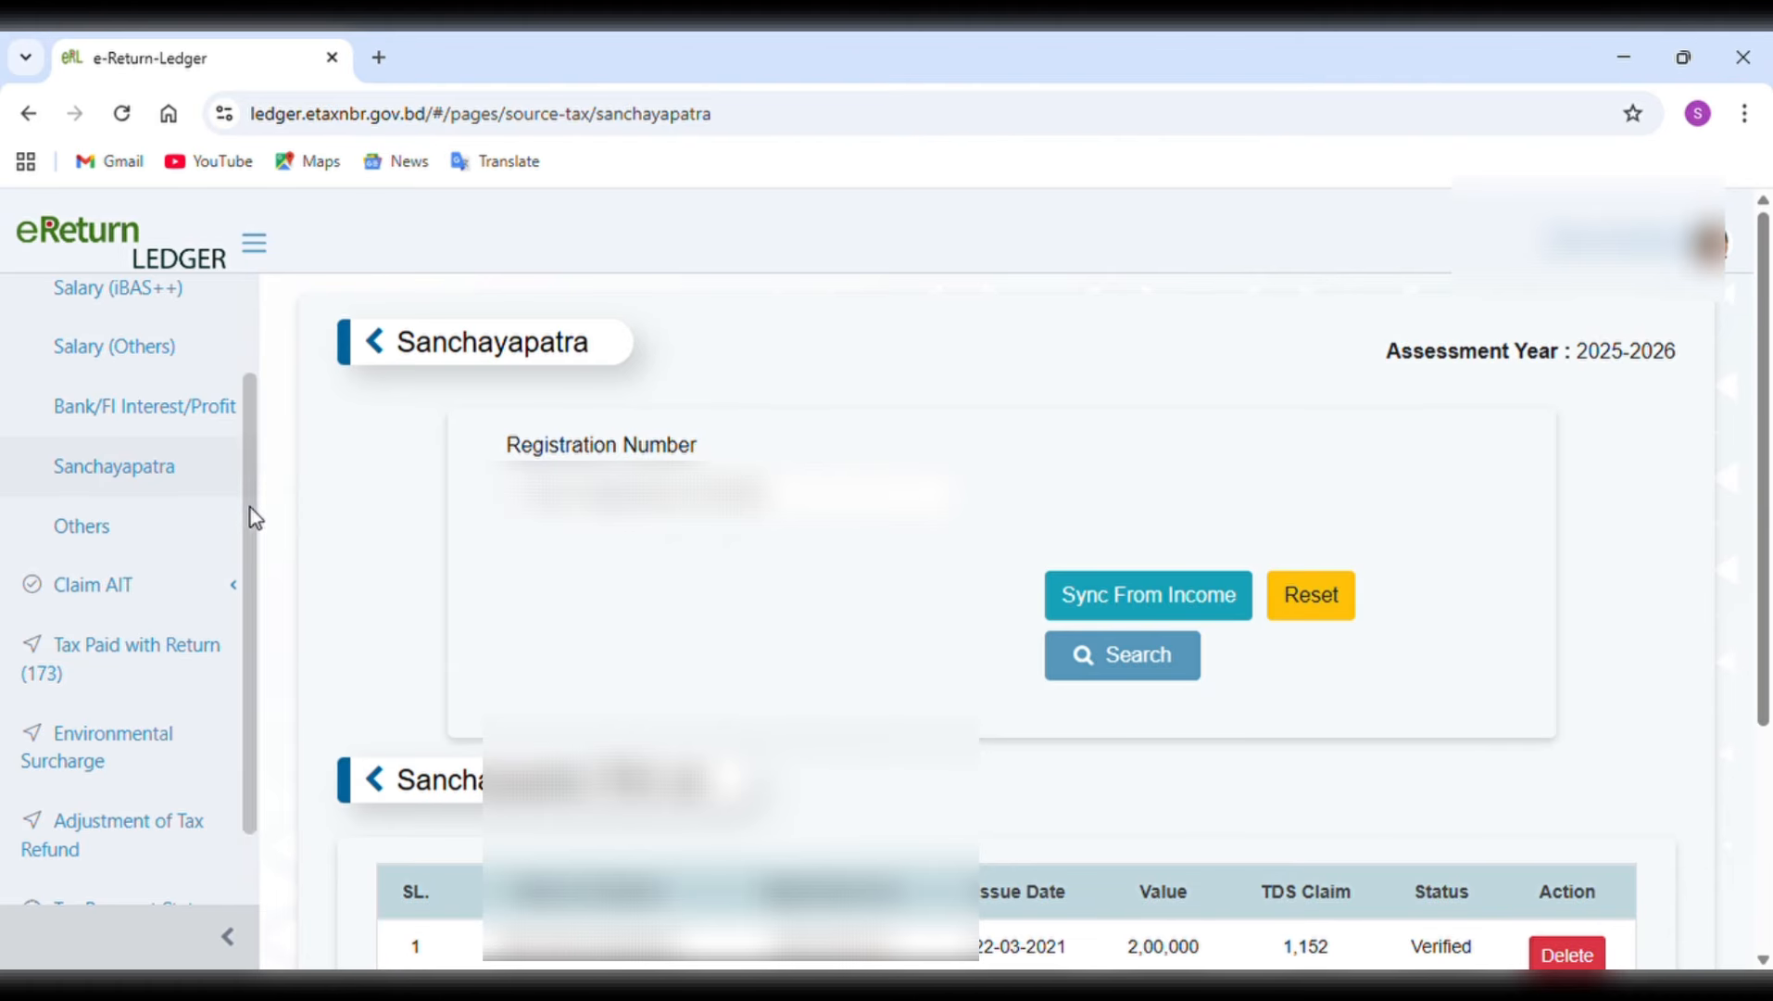
pyautogui.click(204, 407)
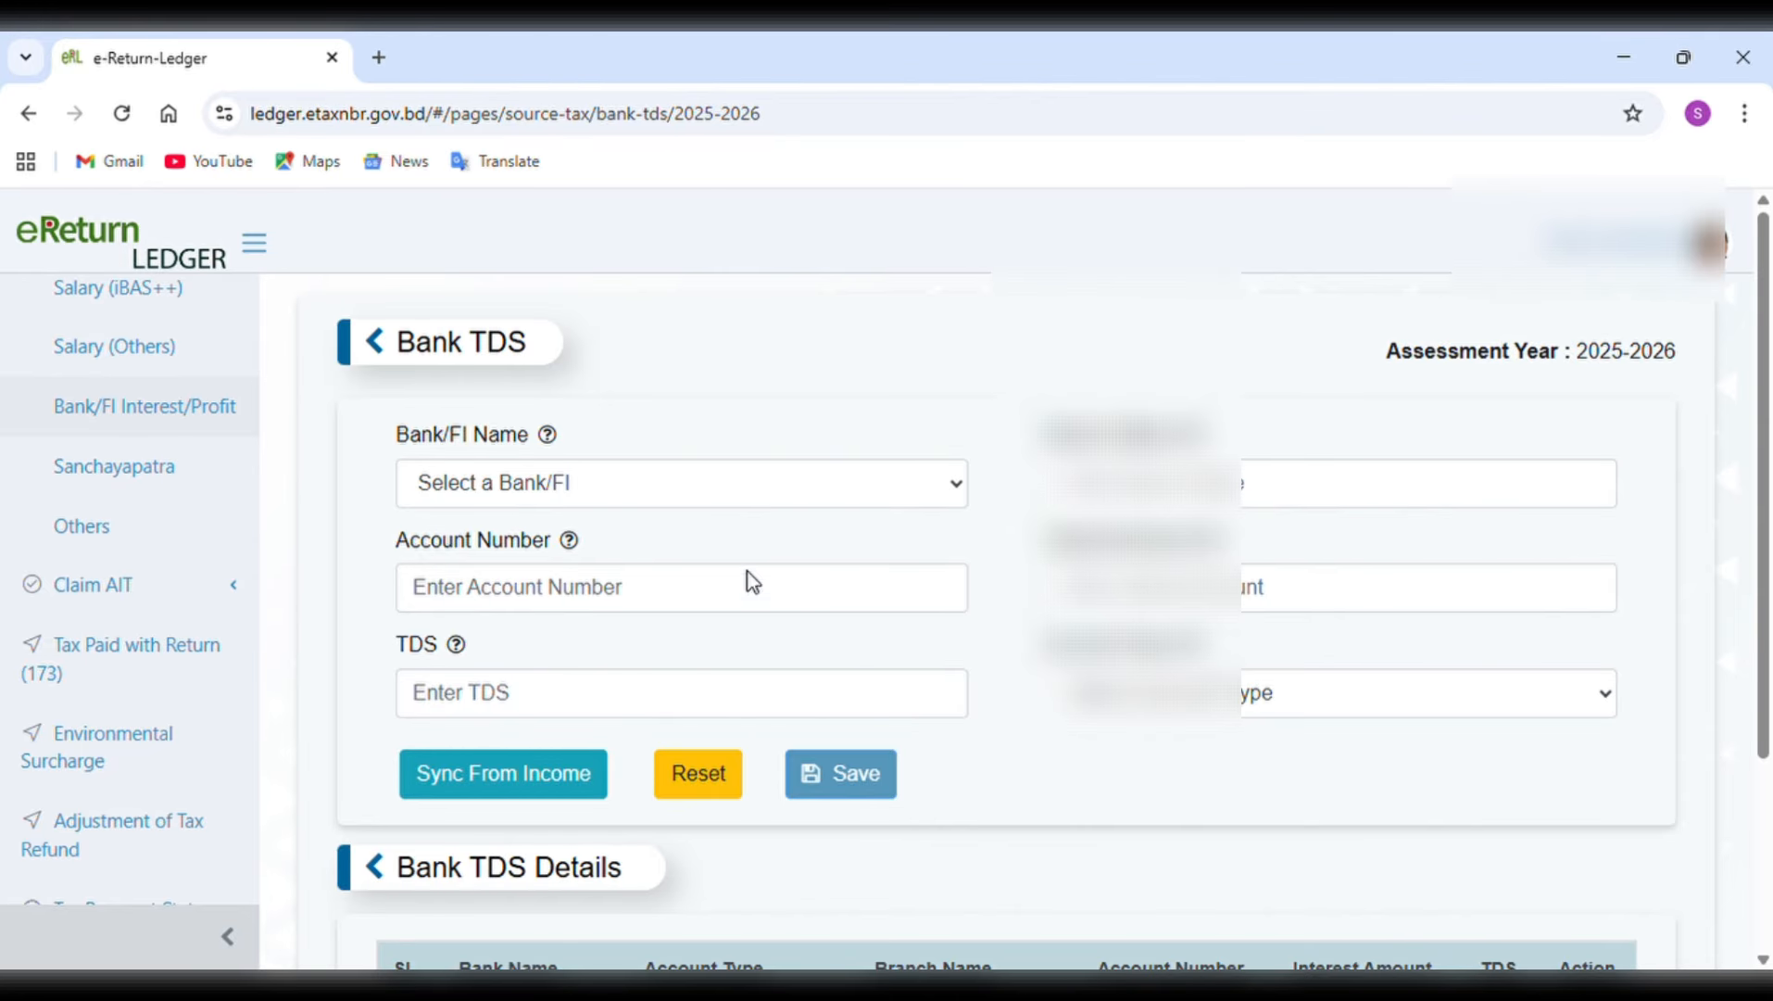
pyautogui.click(554, 773)
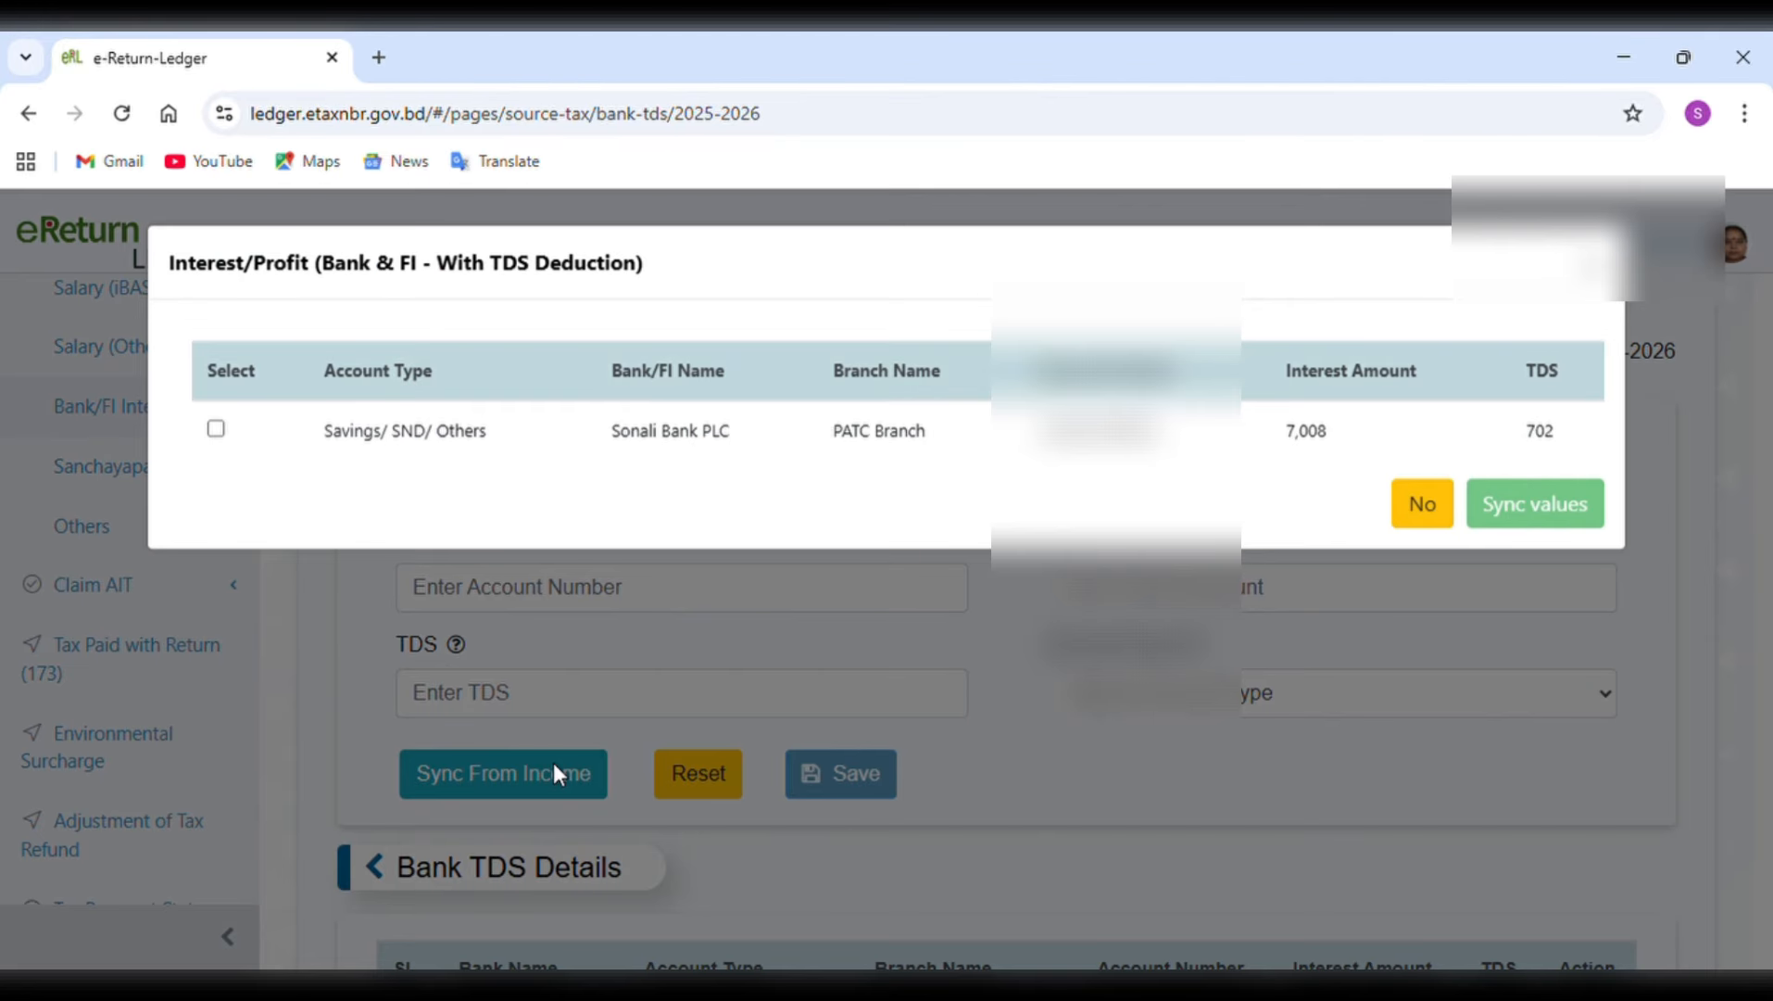
pyautogui.click(216, 430)
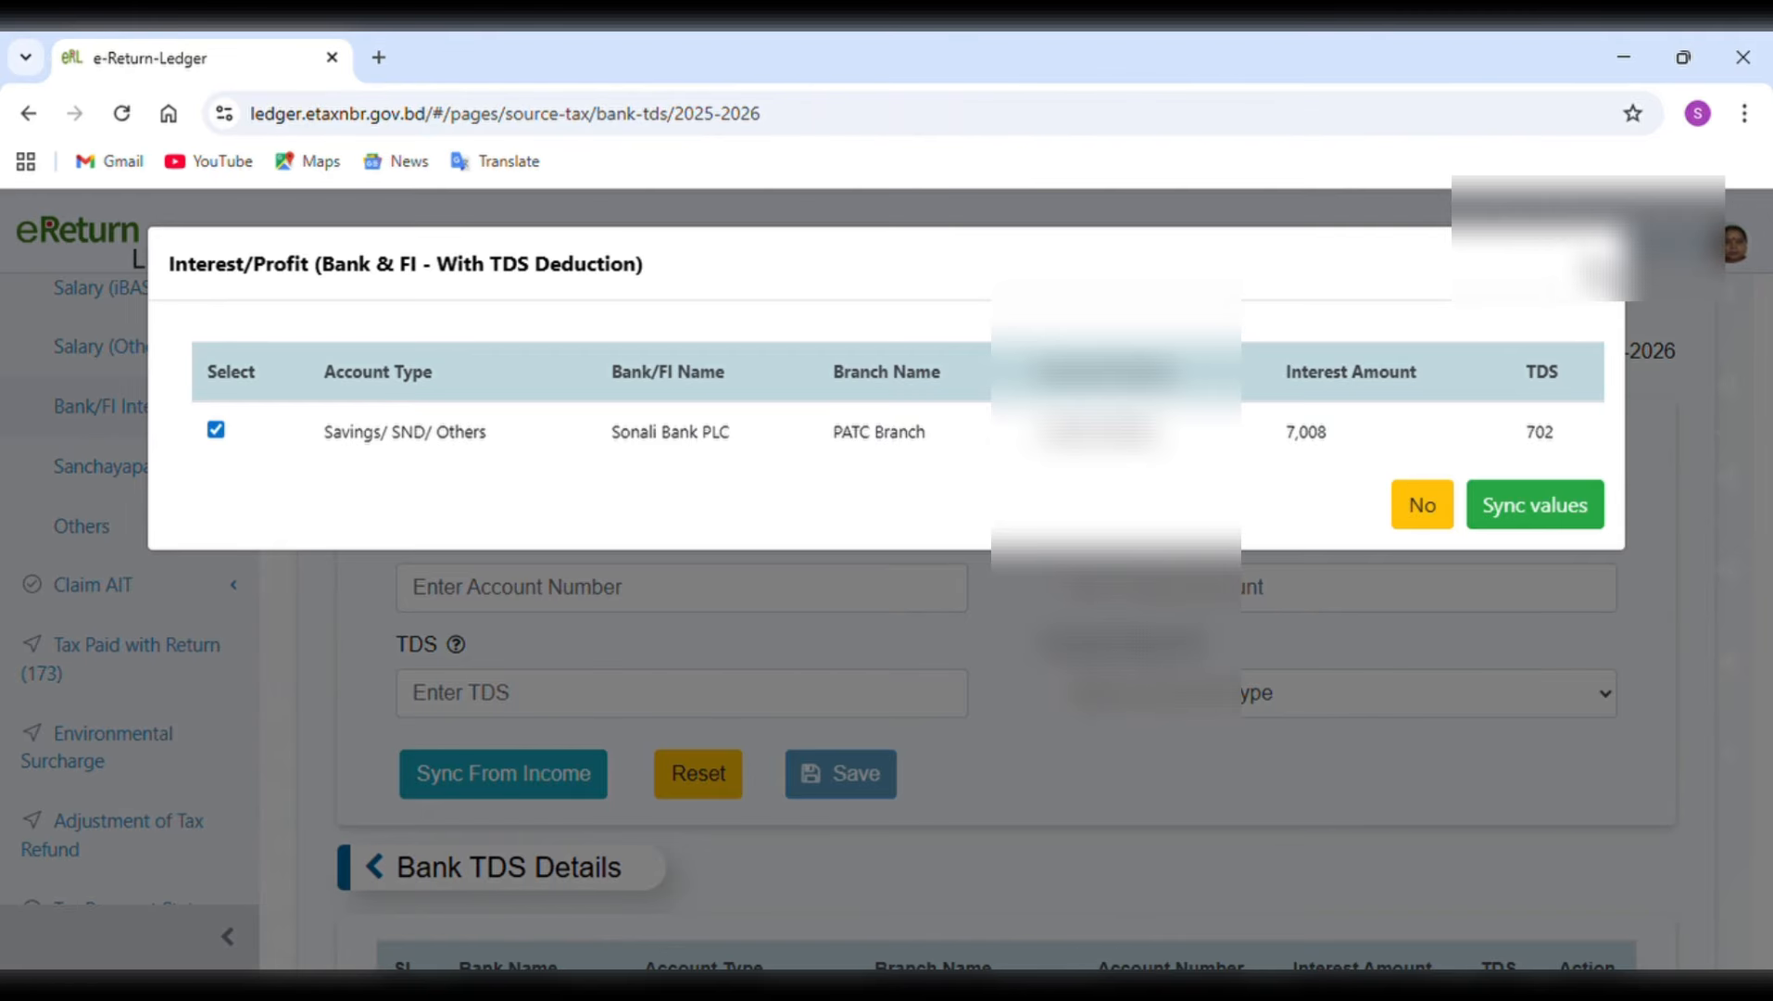
pyautogui.click(1535, 505)
pyautogui.scroll(-3, 1452, 602)
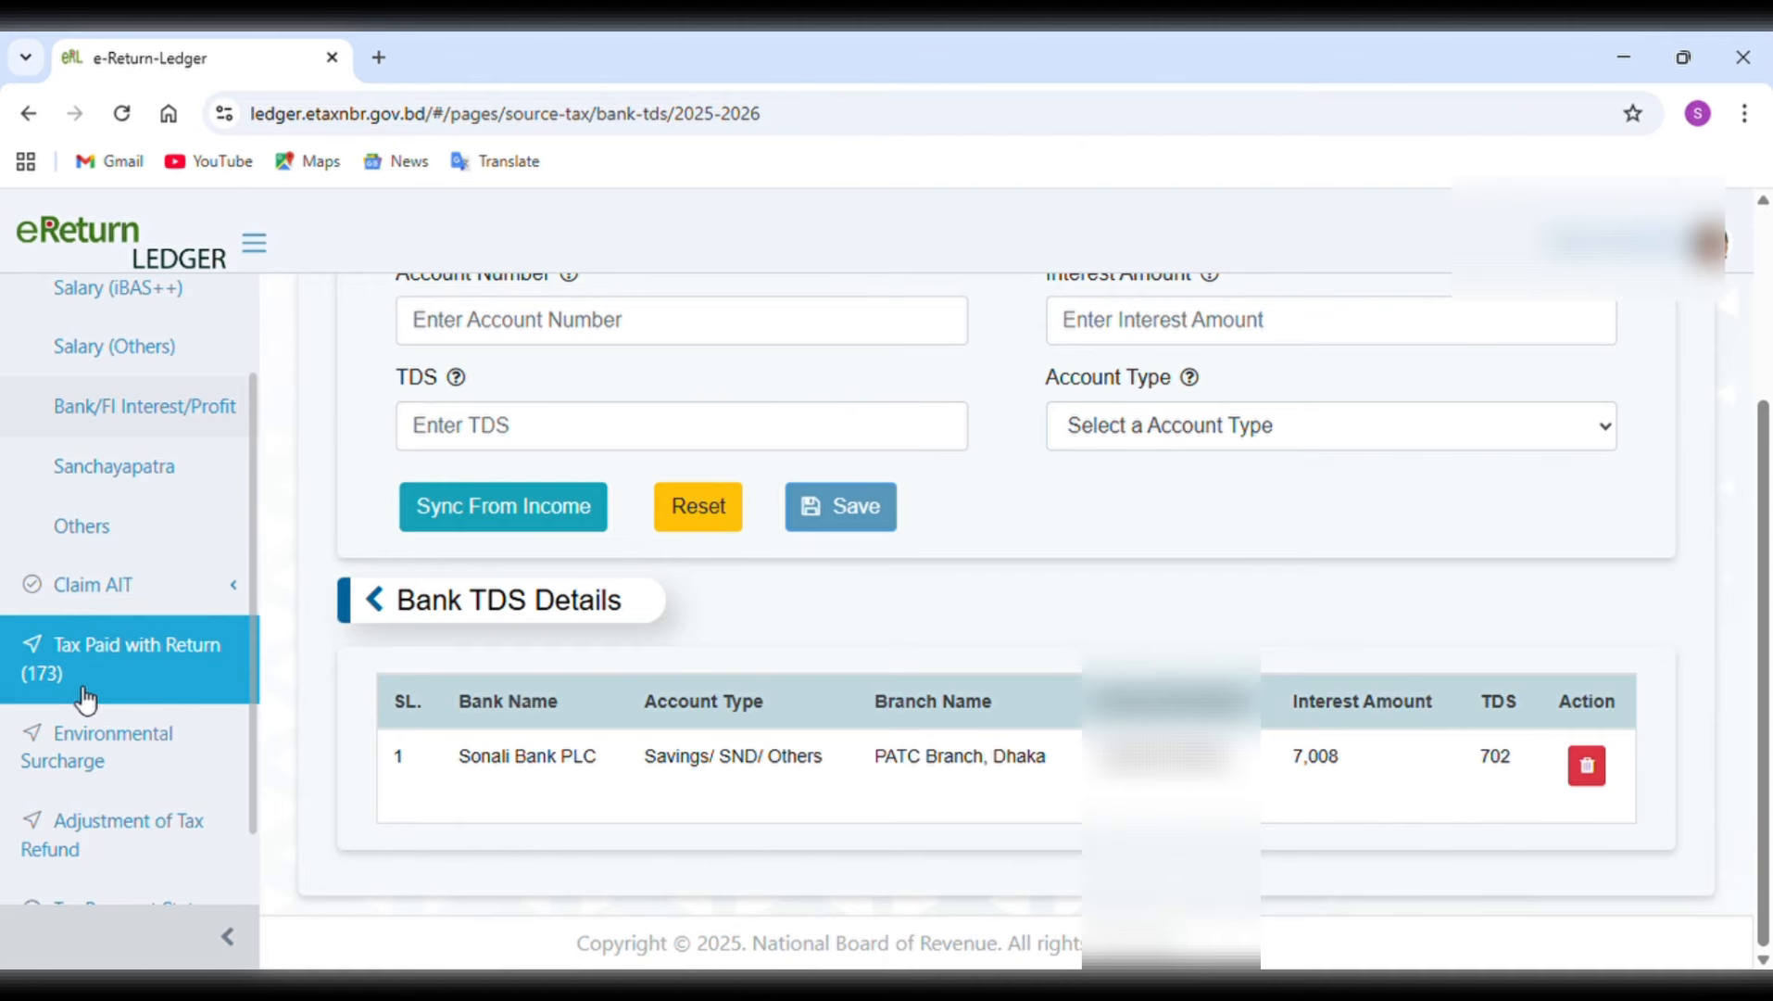
# Return to eReturn and review the tax computation, payment breakdown and final payable amounts on the Tax & Payment page.
pyautogui.scroll(-2, 85, 702)
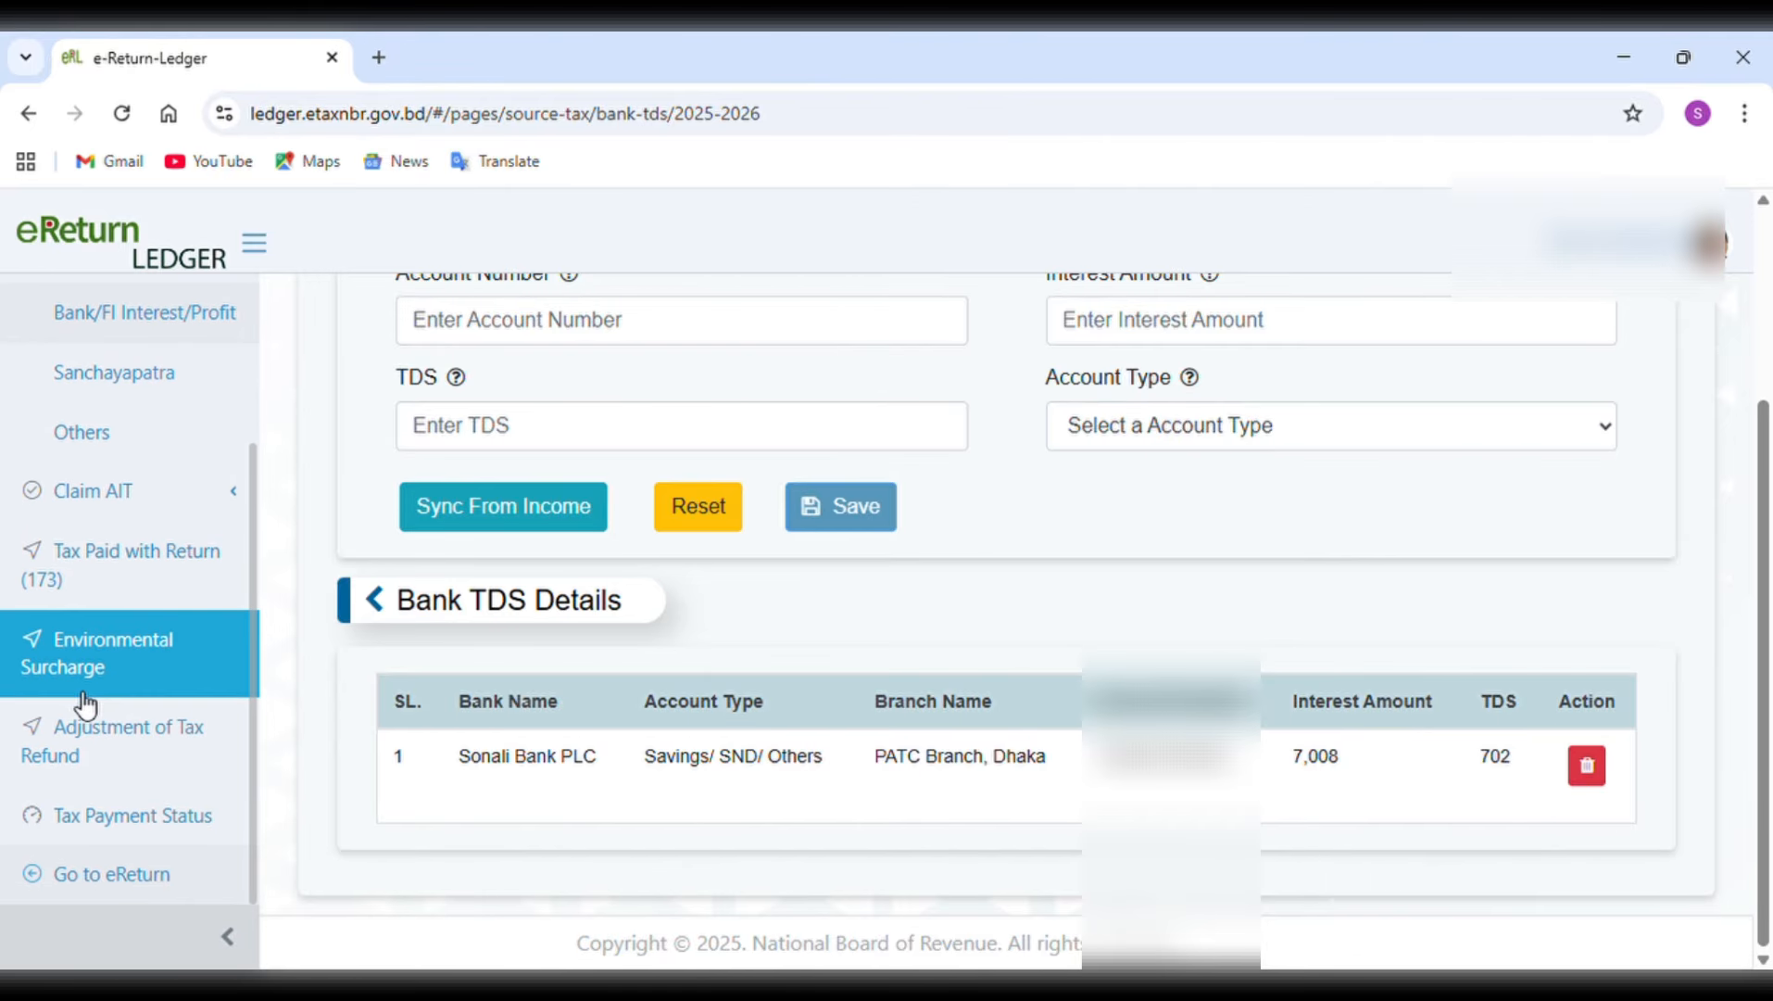
pyautogui.click(106, 873)
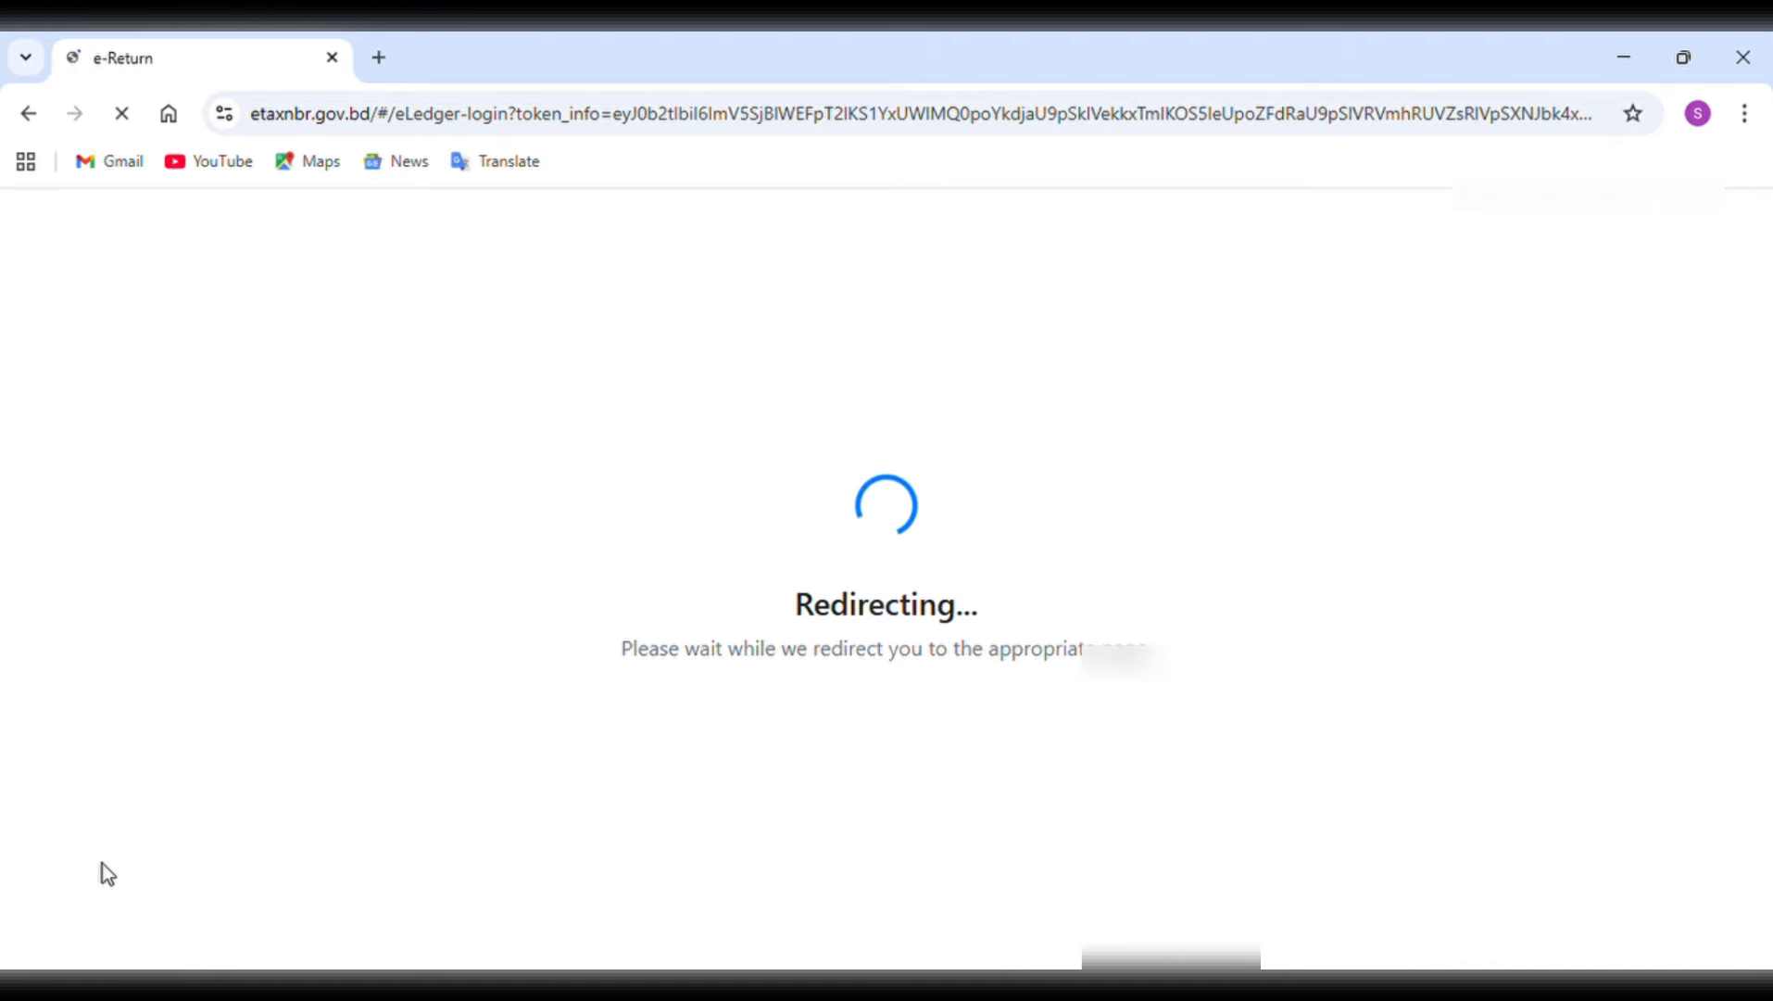
pyautogui.scroll(-14, 1202, 716)
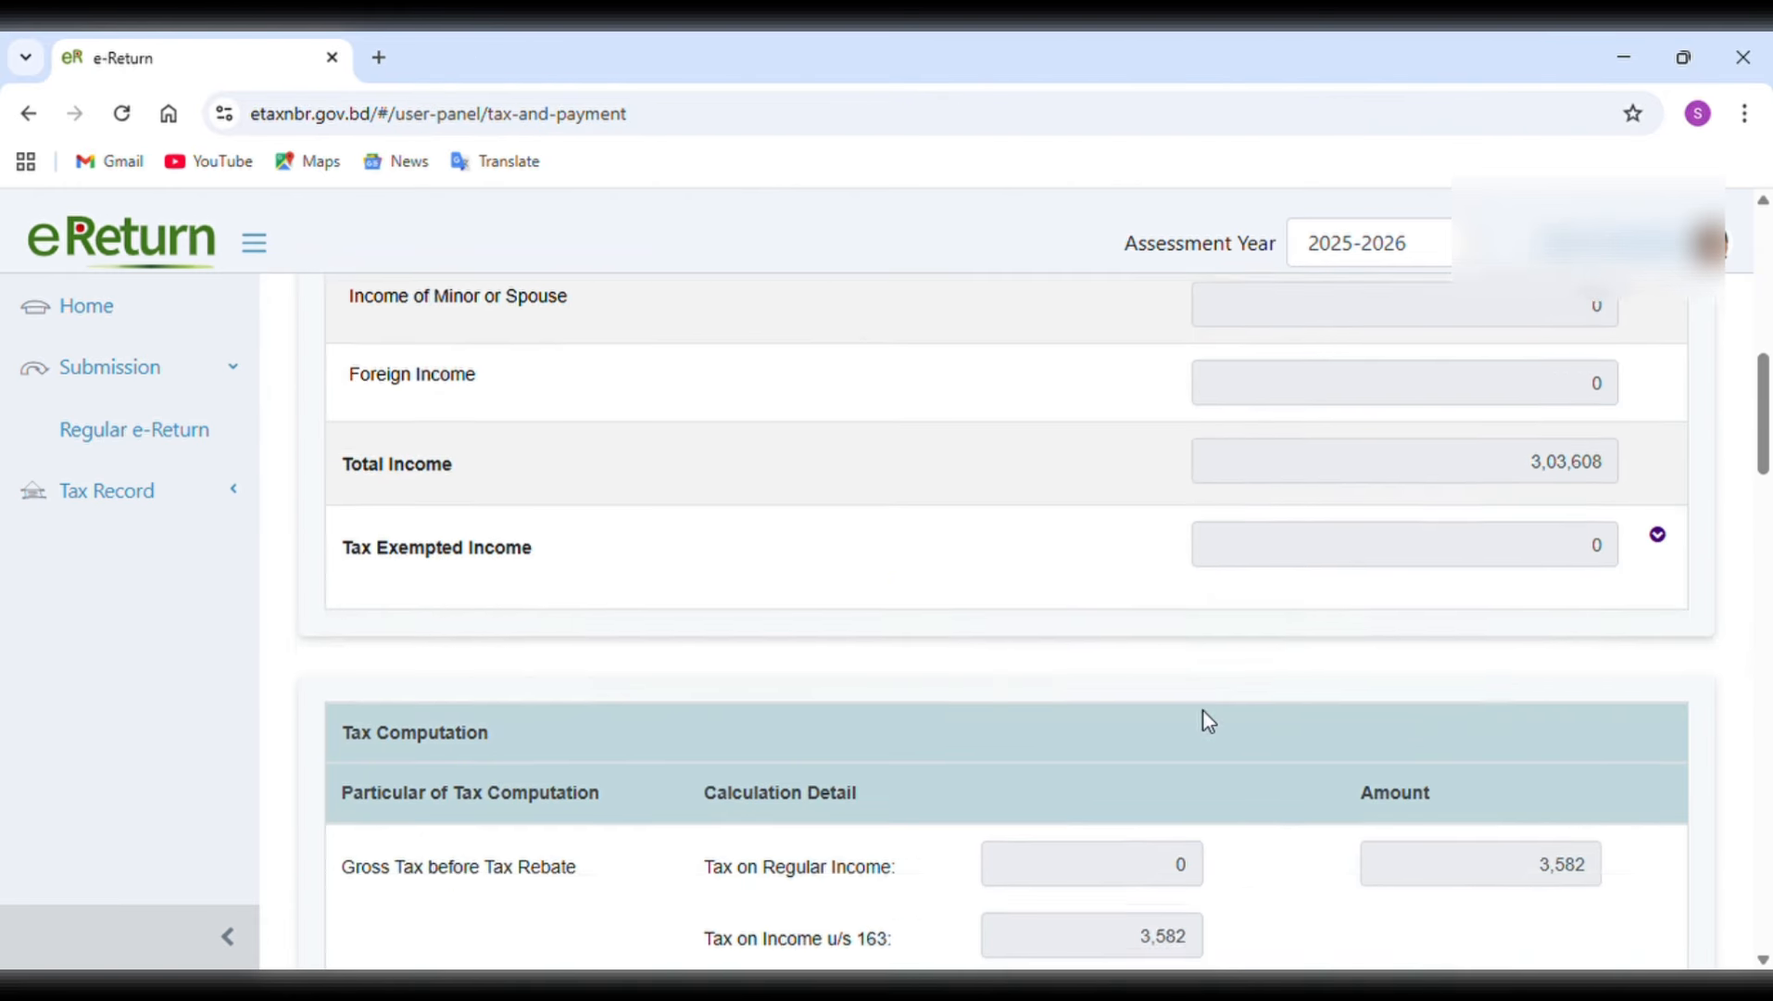
pyautogui.scroll(-6, 1215, 721)
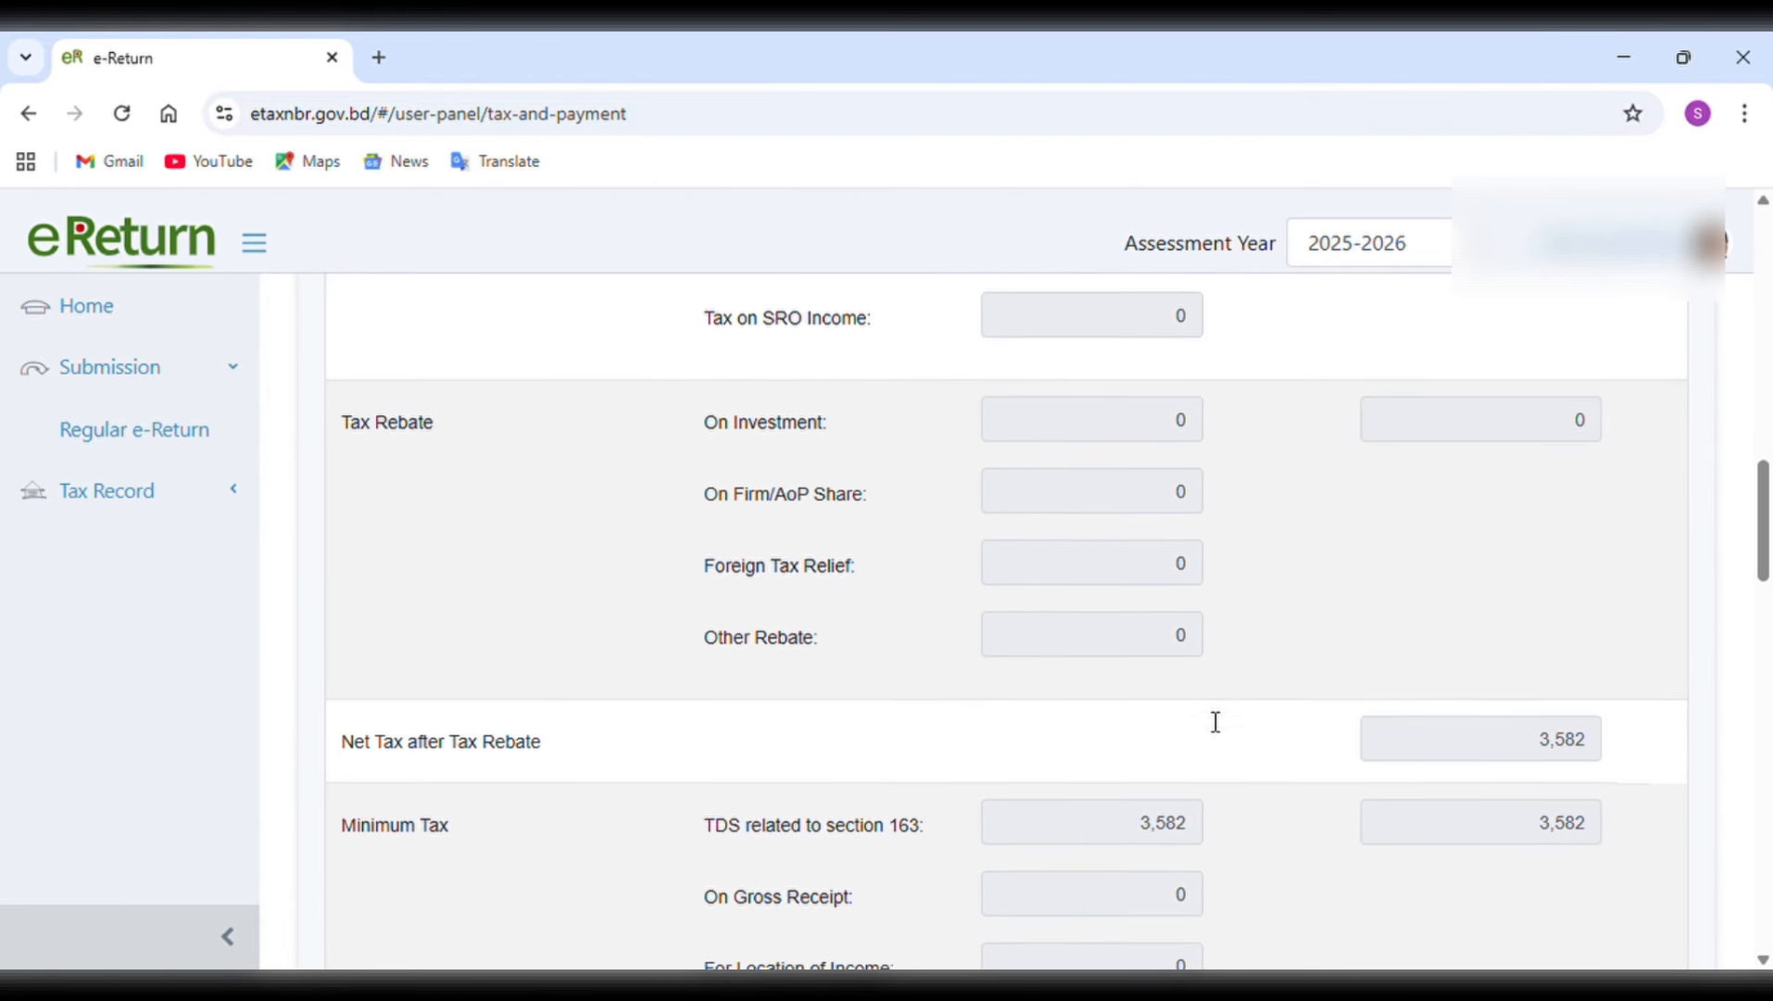
pyautogui.scroll(-5, 1215, 721)
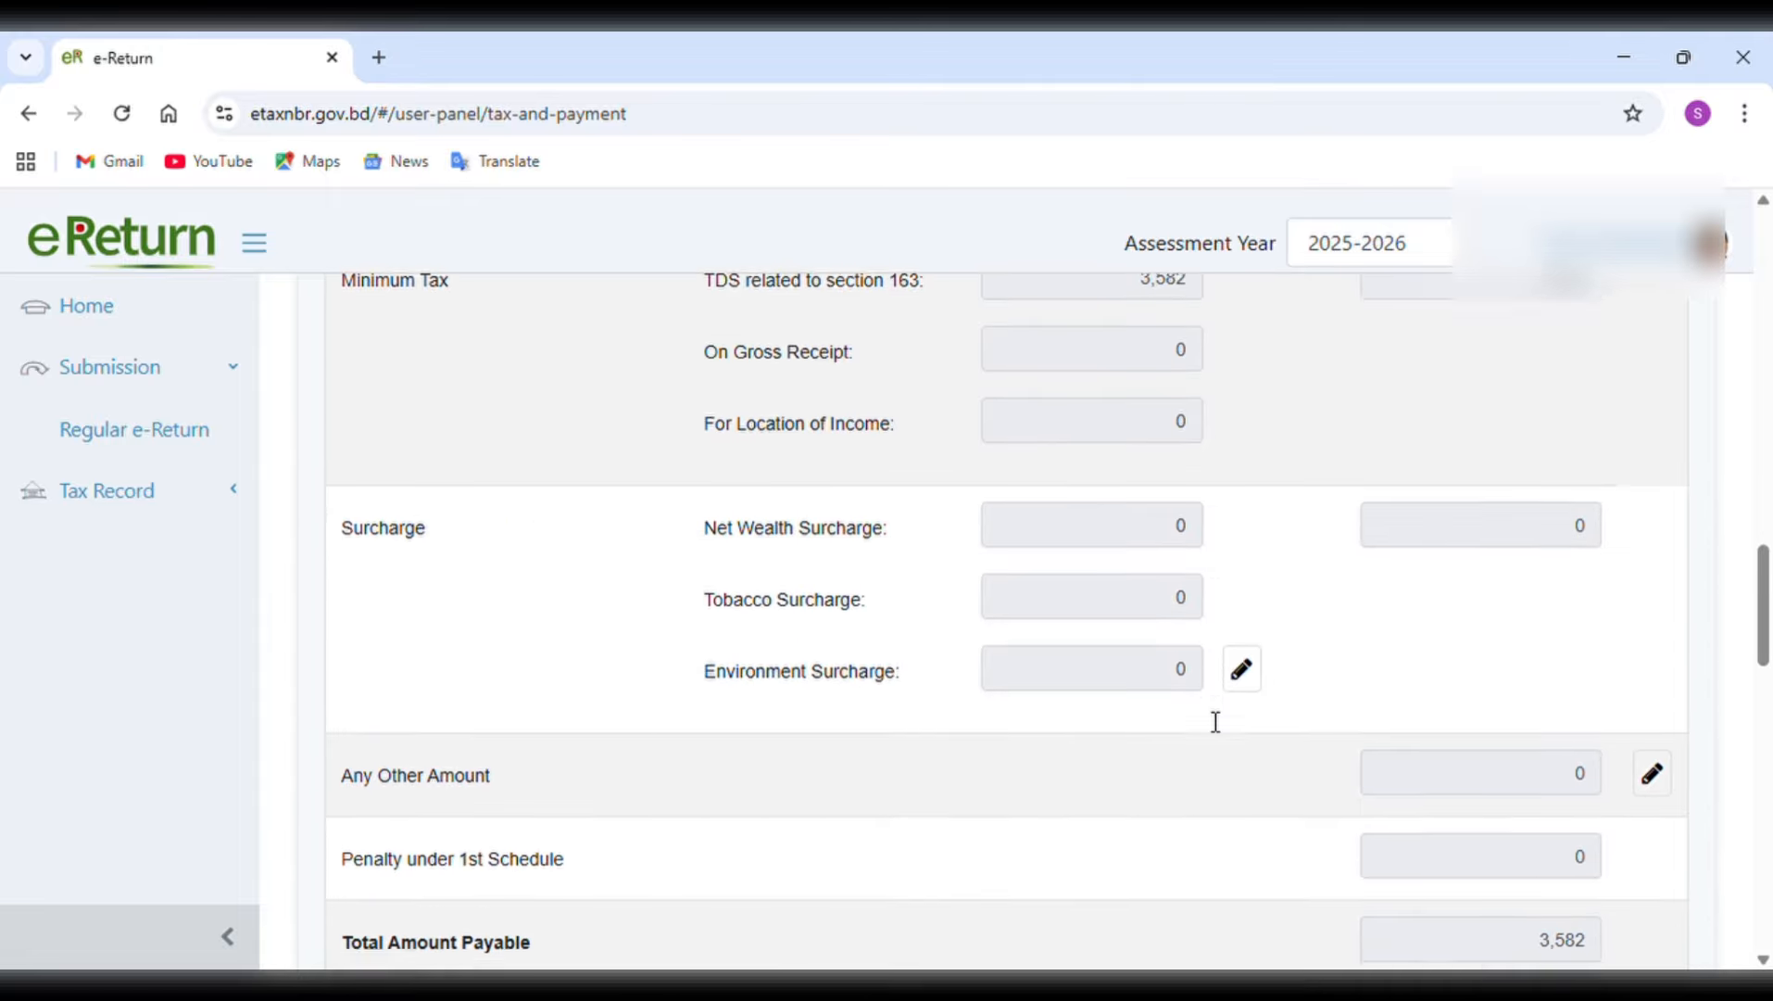
pyautogui.scroll(-6, 1209, 721)
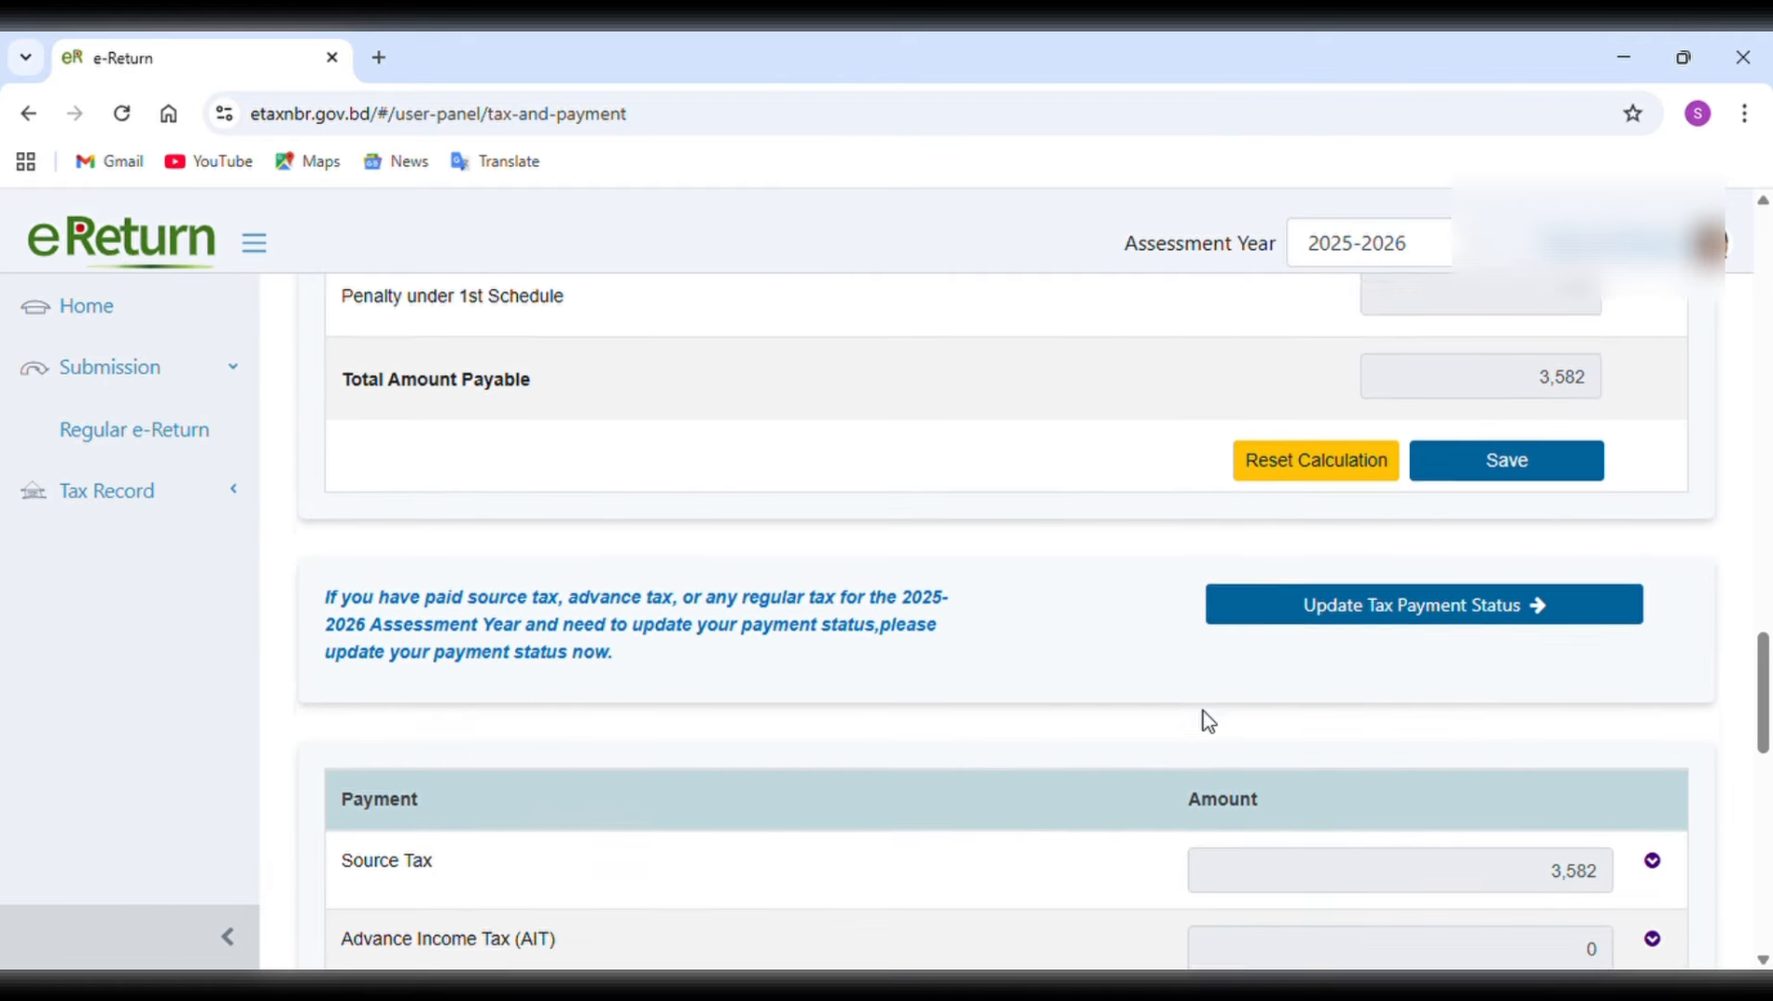
pyautogui.scroll(5, 1214, 720)
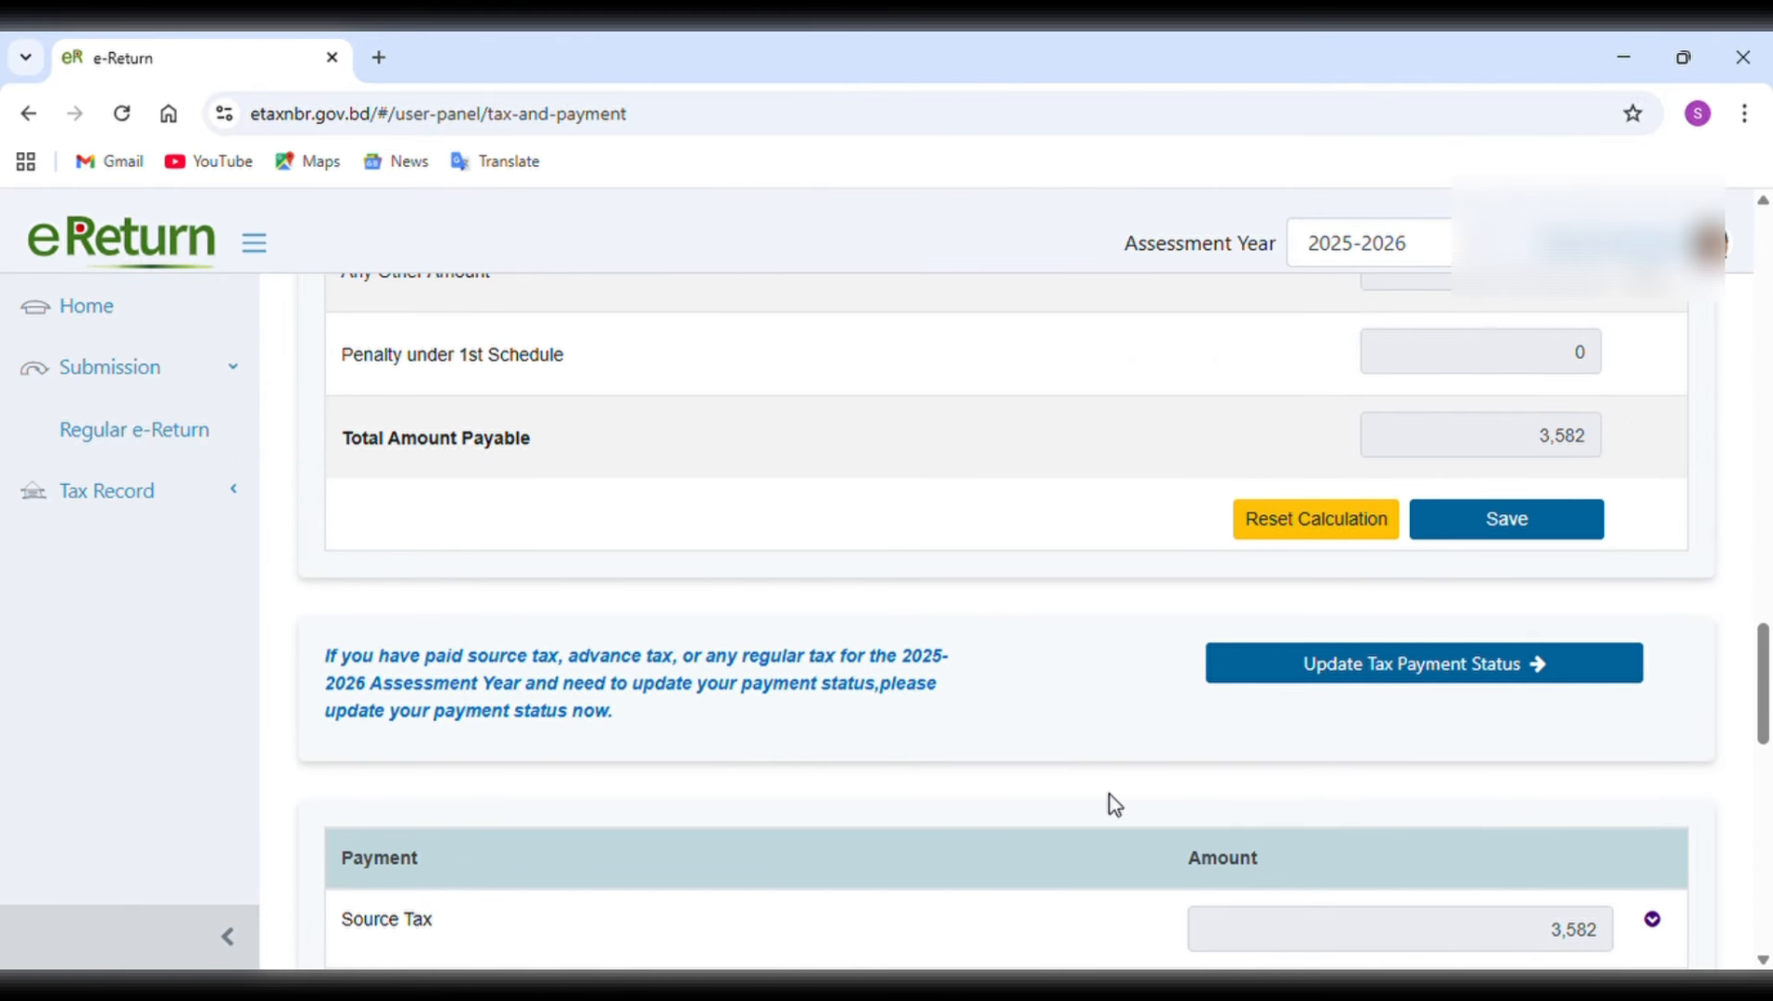
pyautogui.scroll(-3, 1106, 771)
pyautogui.scroll(-1, 1108, 779)
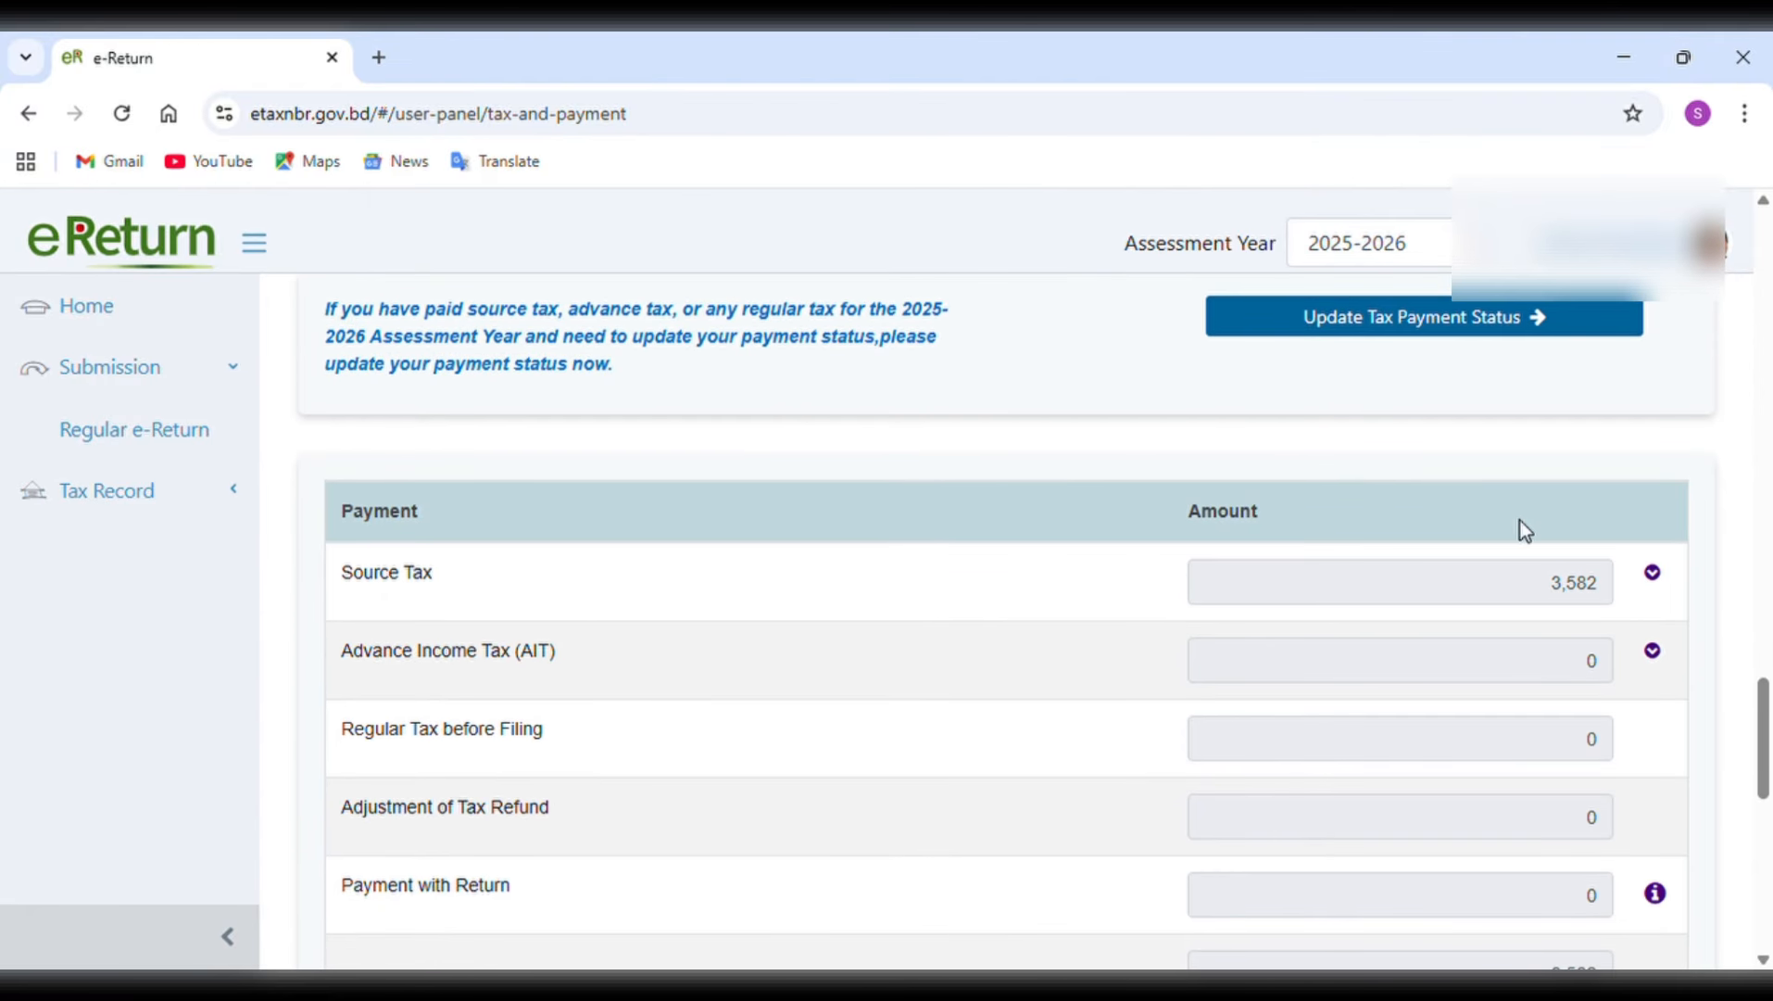
pyautogui.scroll(-2, 1281, 871)
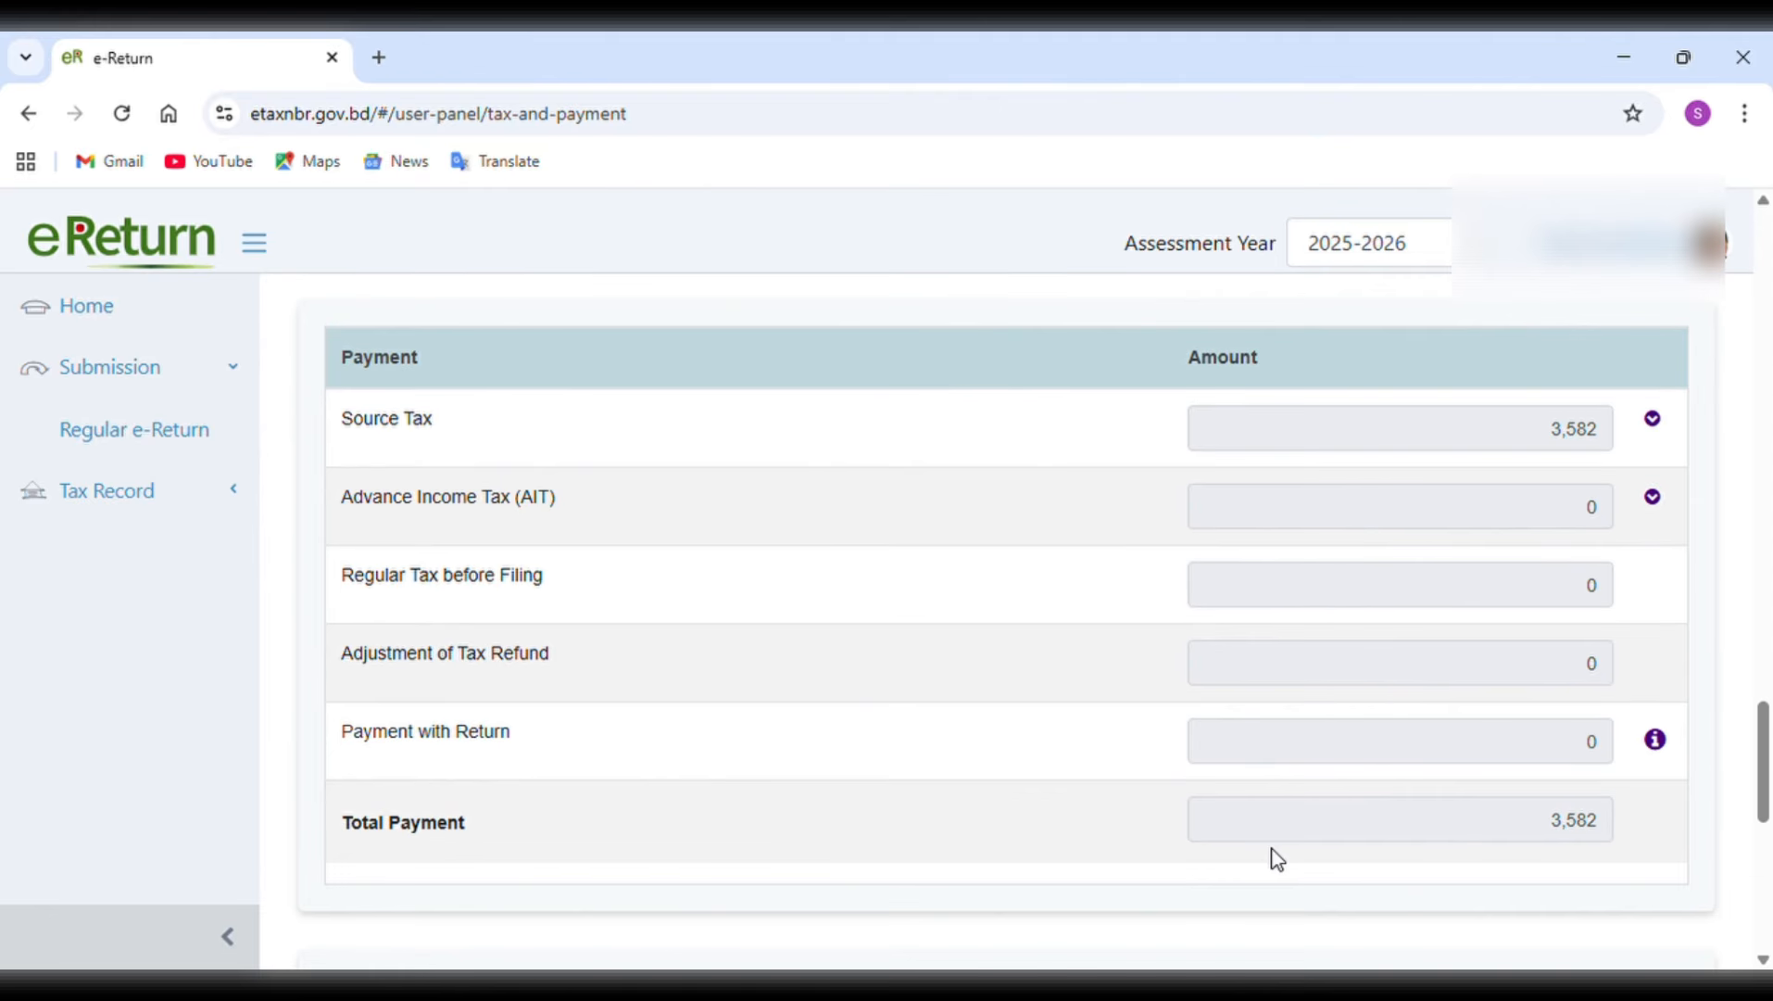
pyautogui.scroll(-3, 1279, 860)
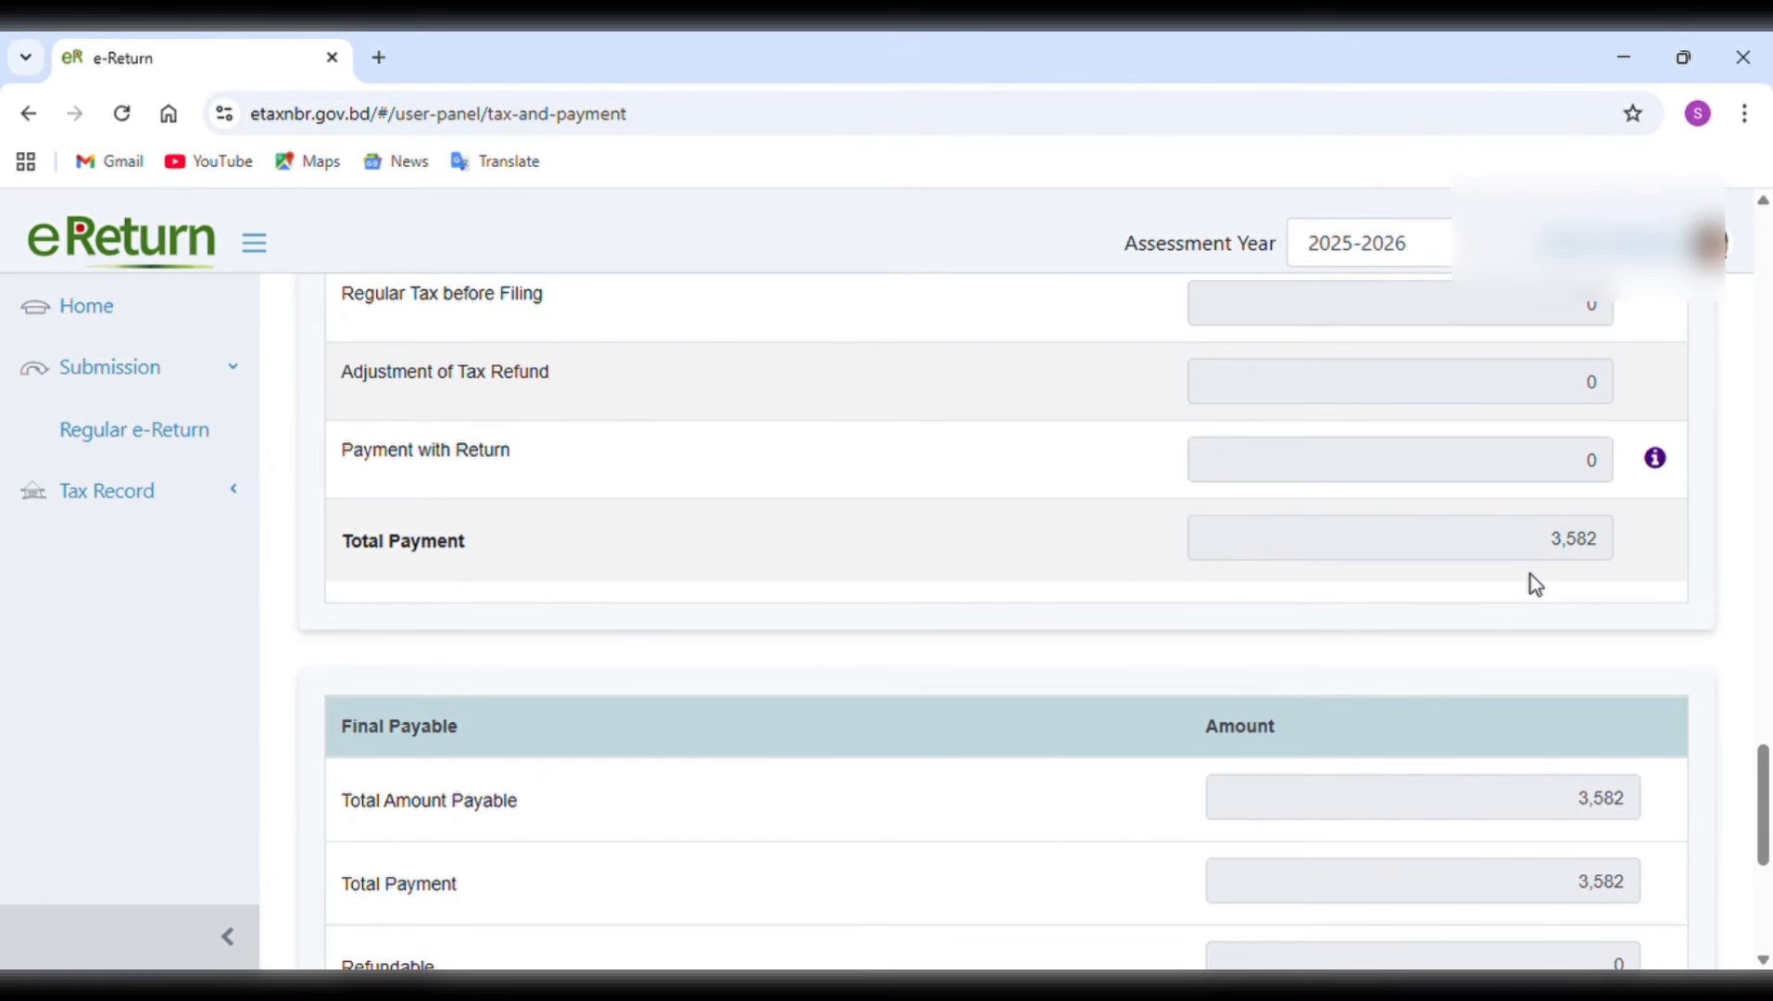
pyautogui.scroll(-3, 1166, 771)
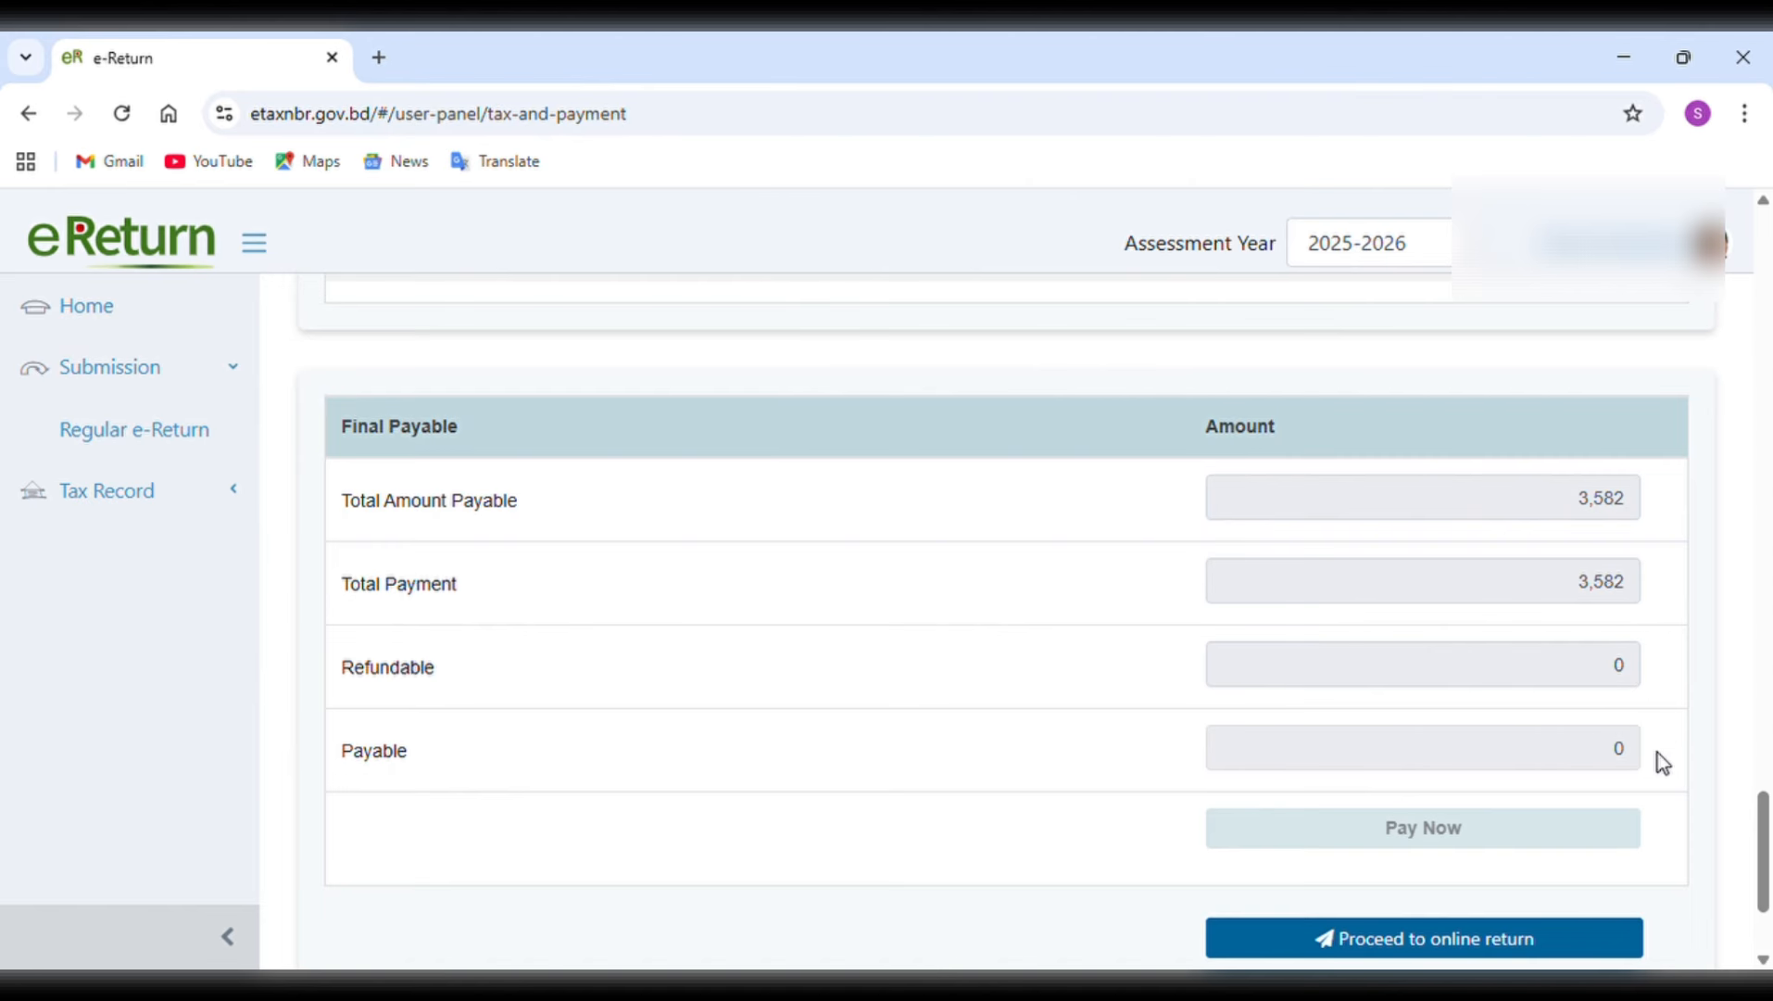
# Proceed to the online return and examine the IT-11GA individual return form through its schedules and statements.
pyautogui.click(1401, 949)
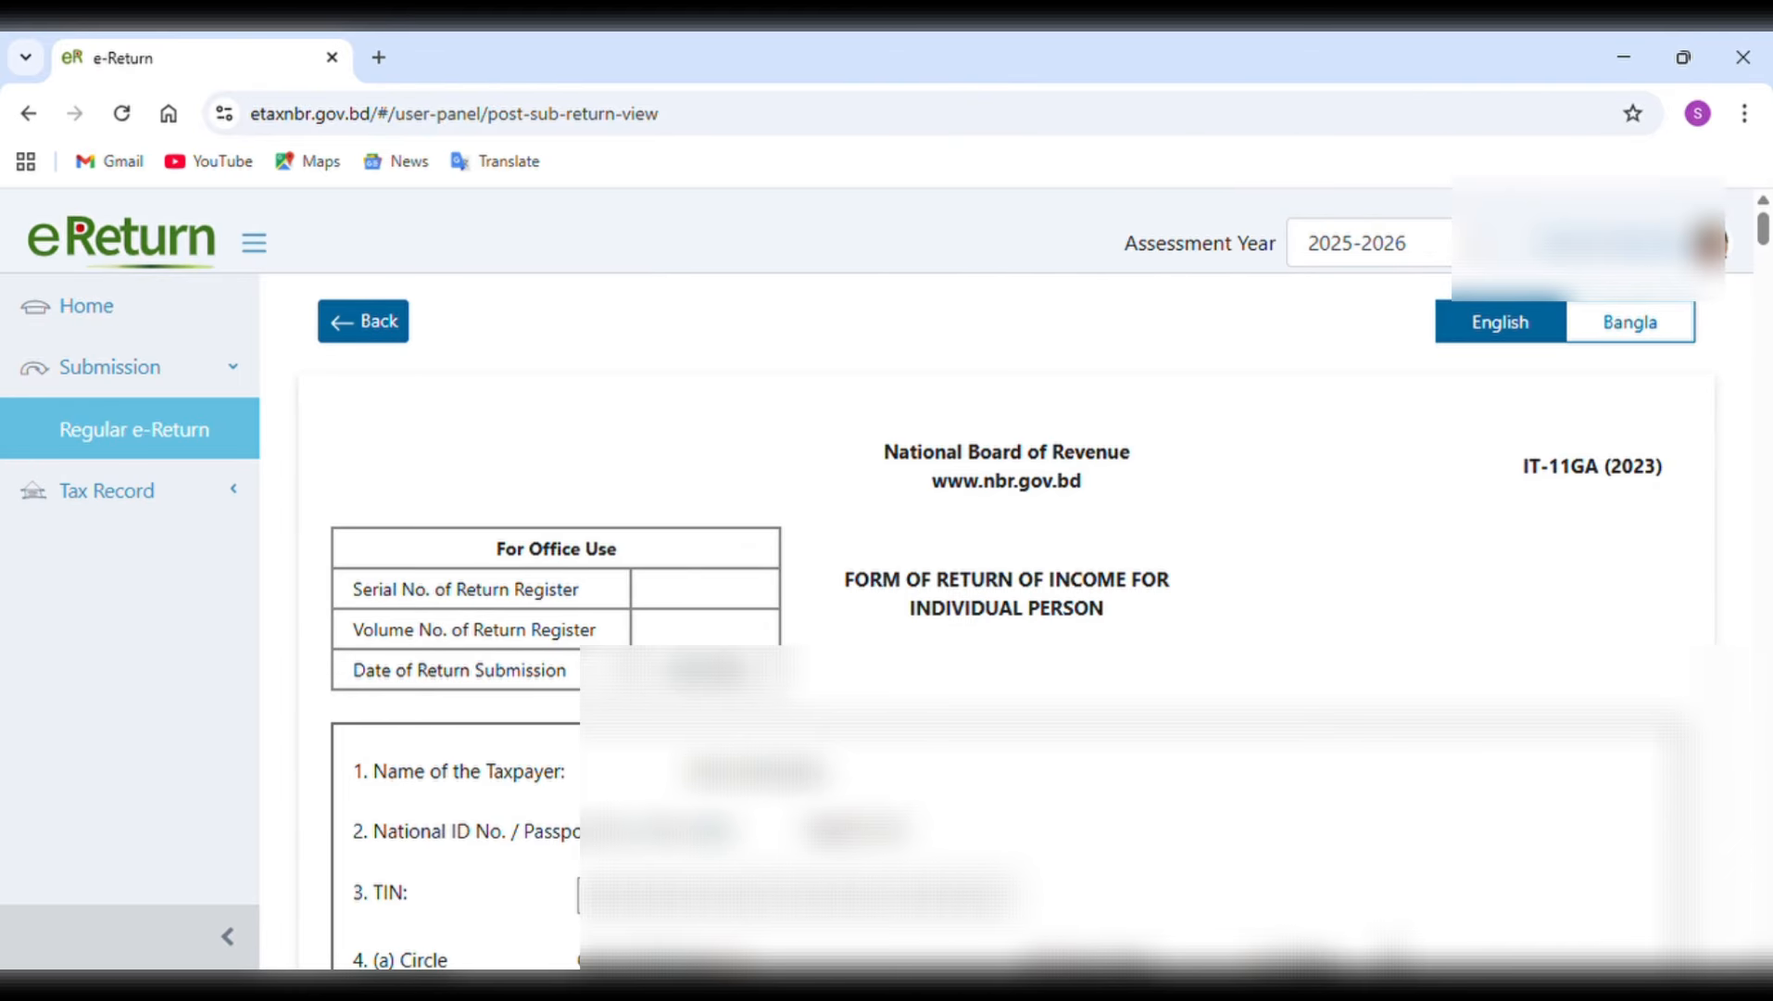
pyautogui.scroll(-15, 982, 630)
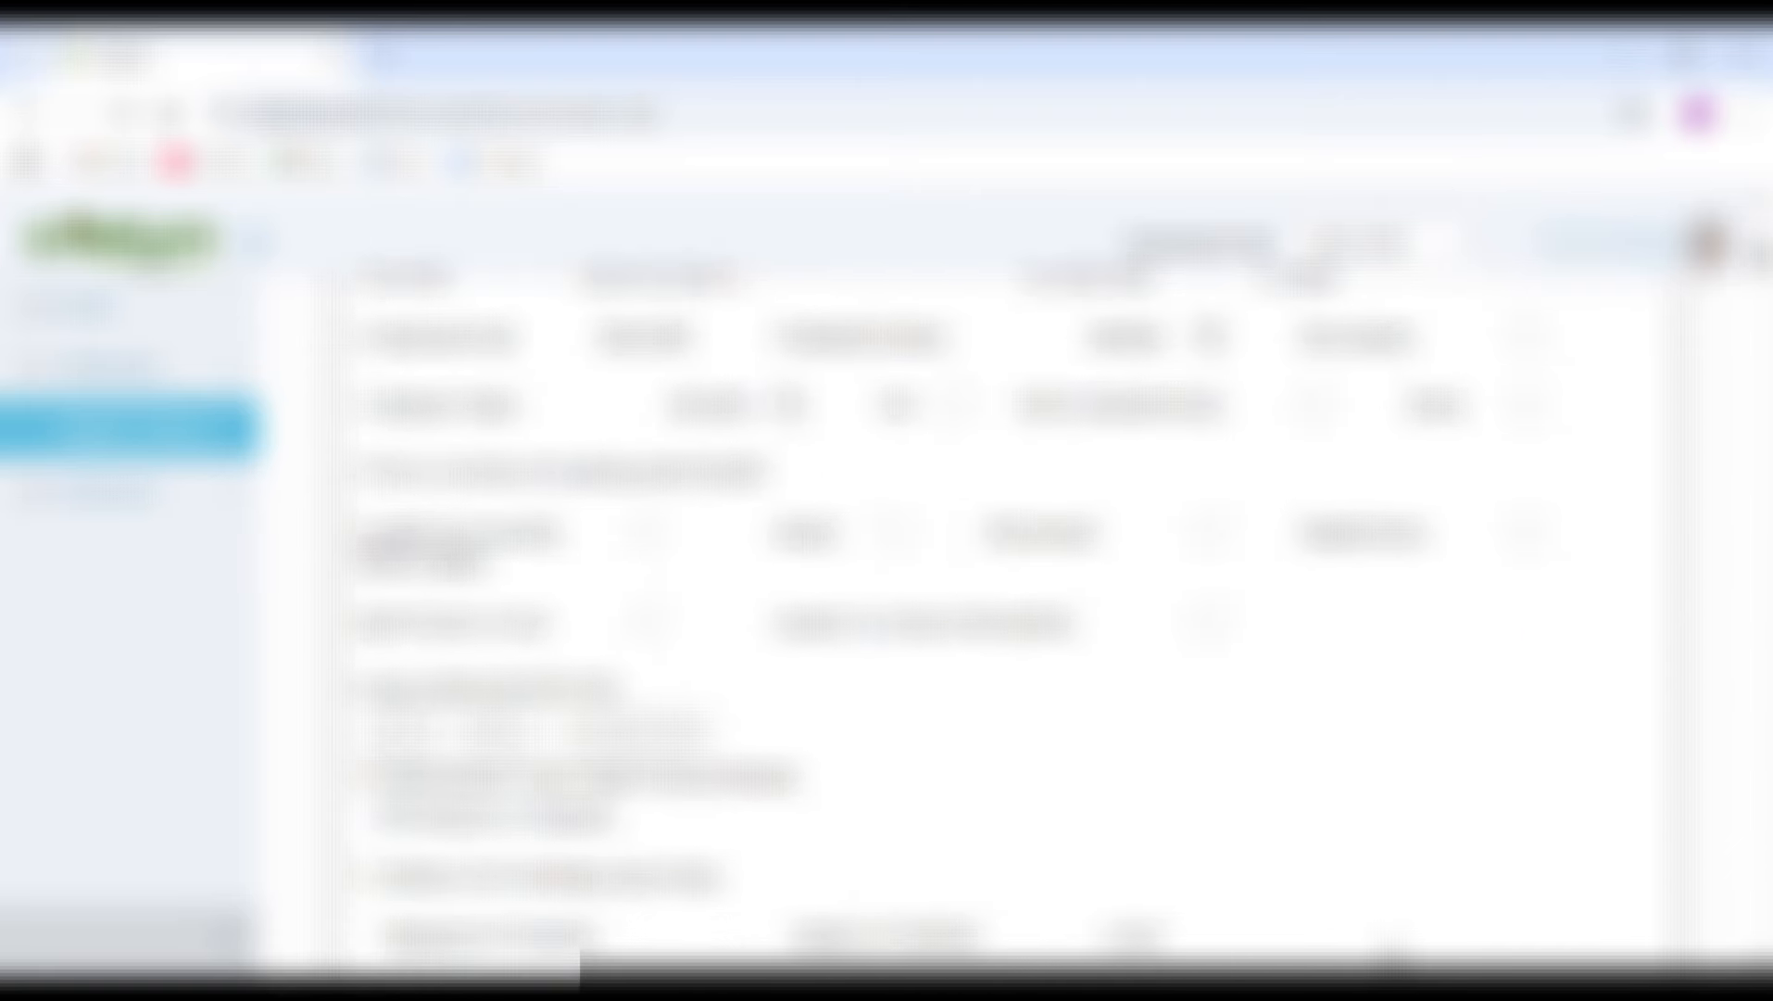
pyautogui.scroll(-20, 982, 630)
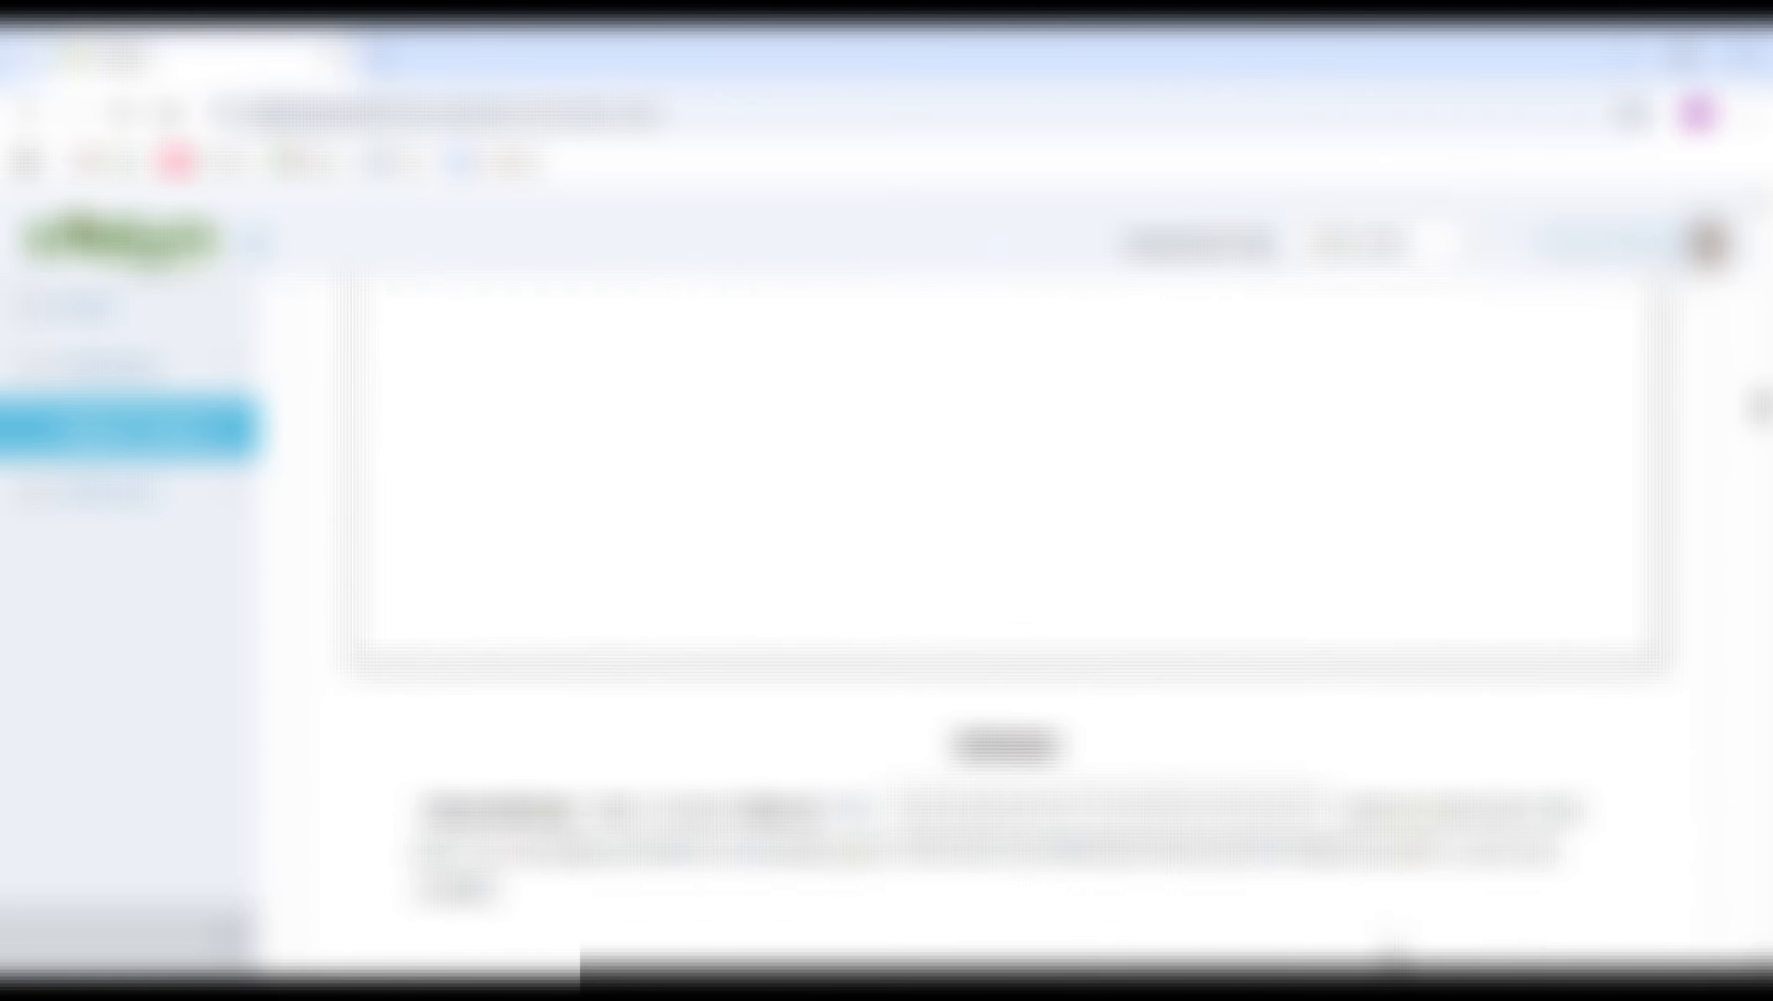
pyautogui.scroll(-20, 982, 630)
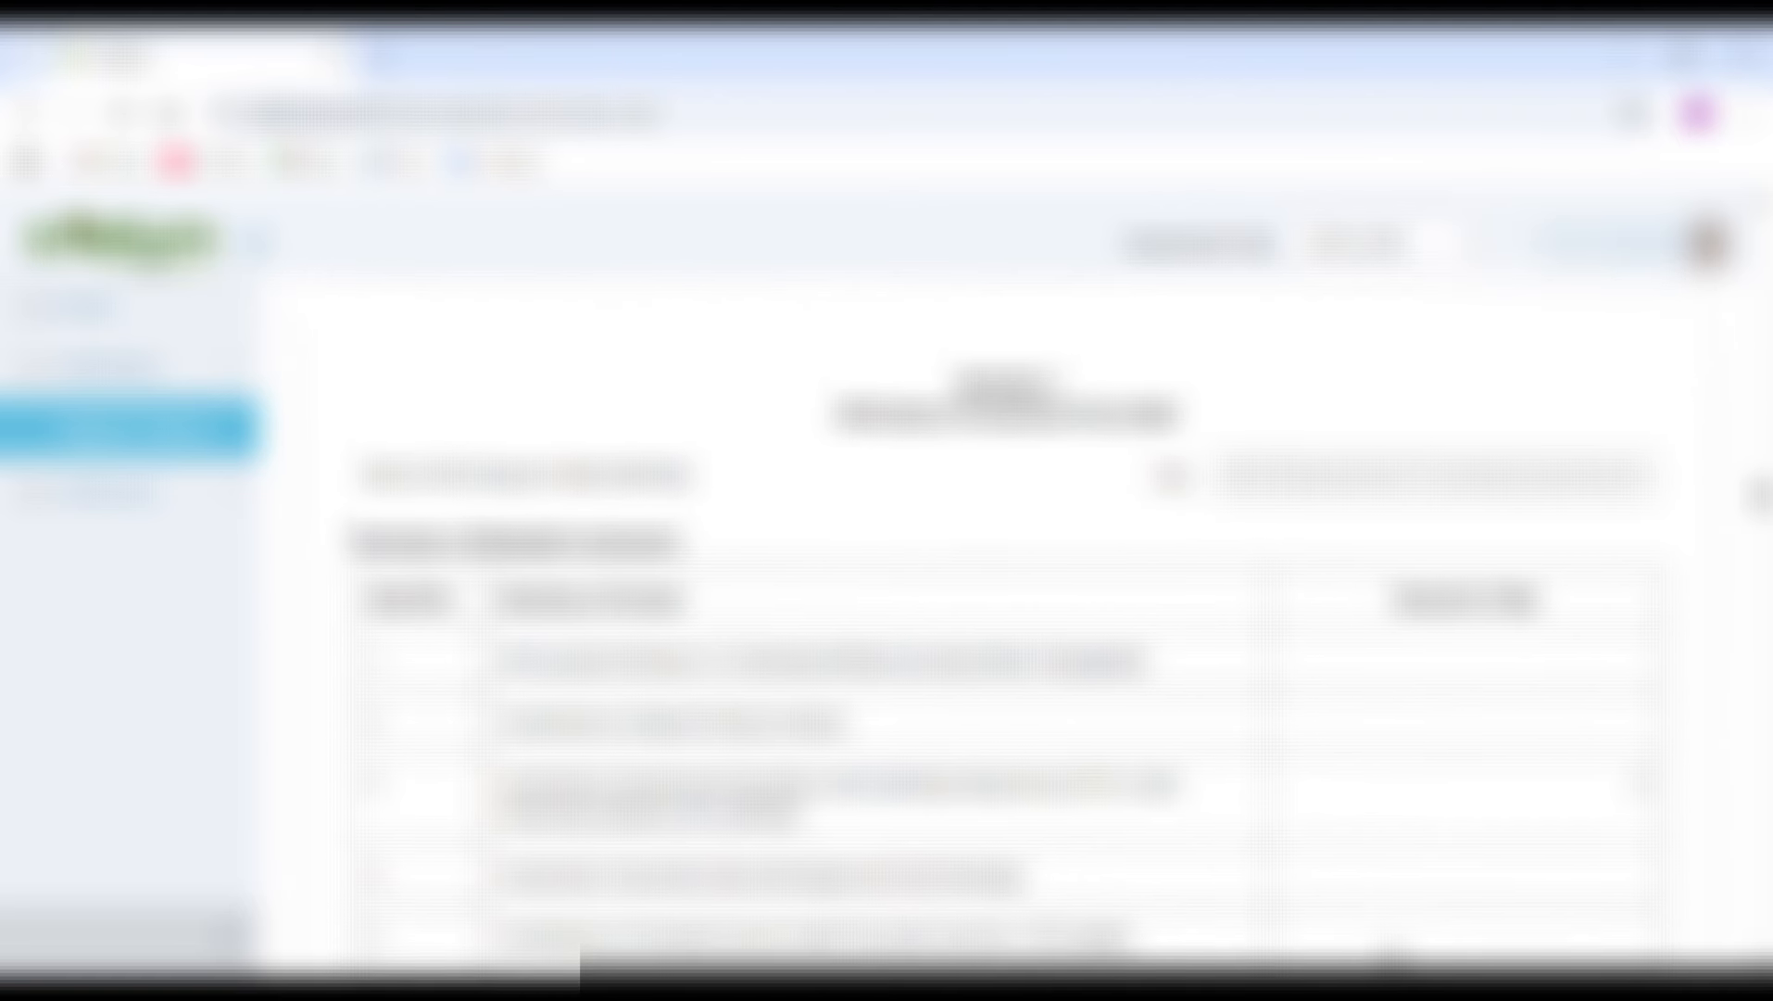
pyautogui.scroll(-20, 982, 630)
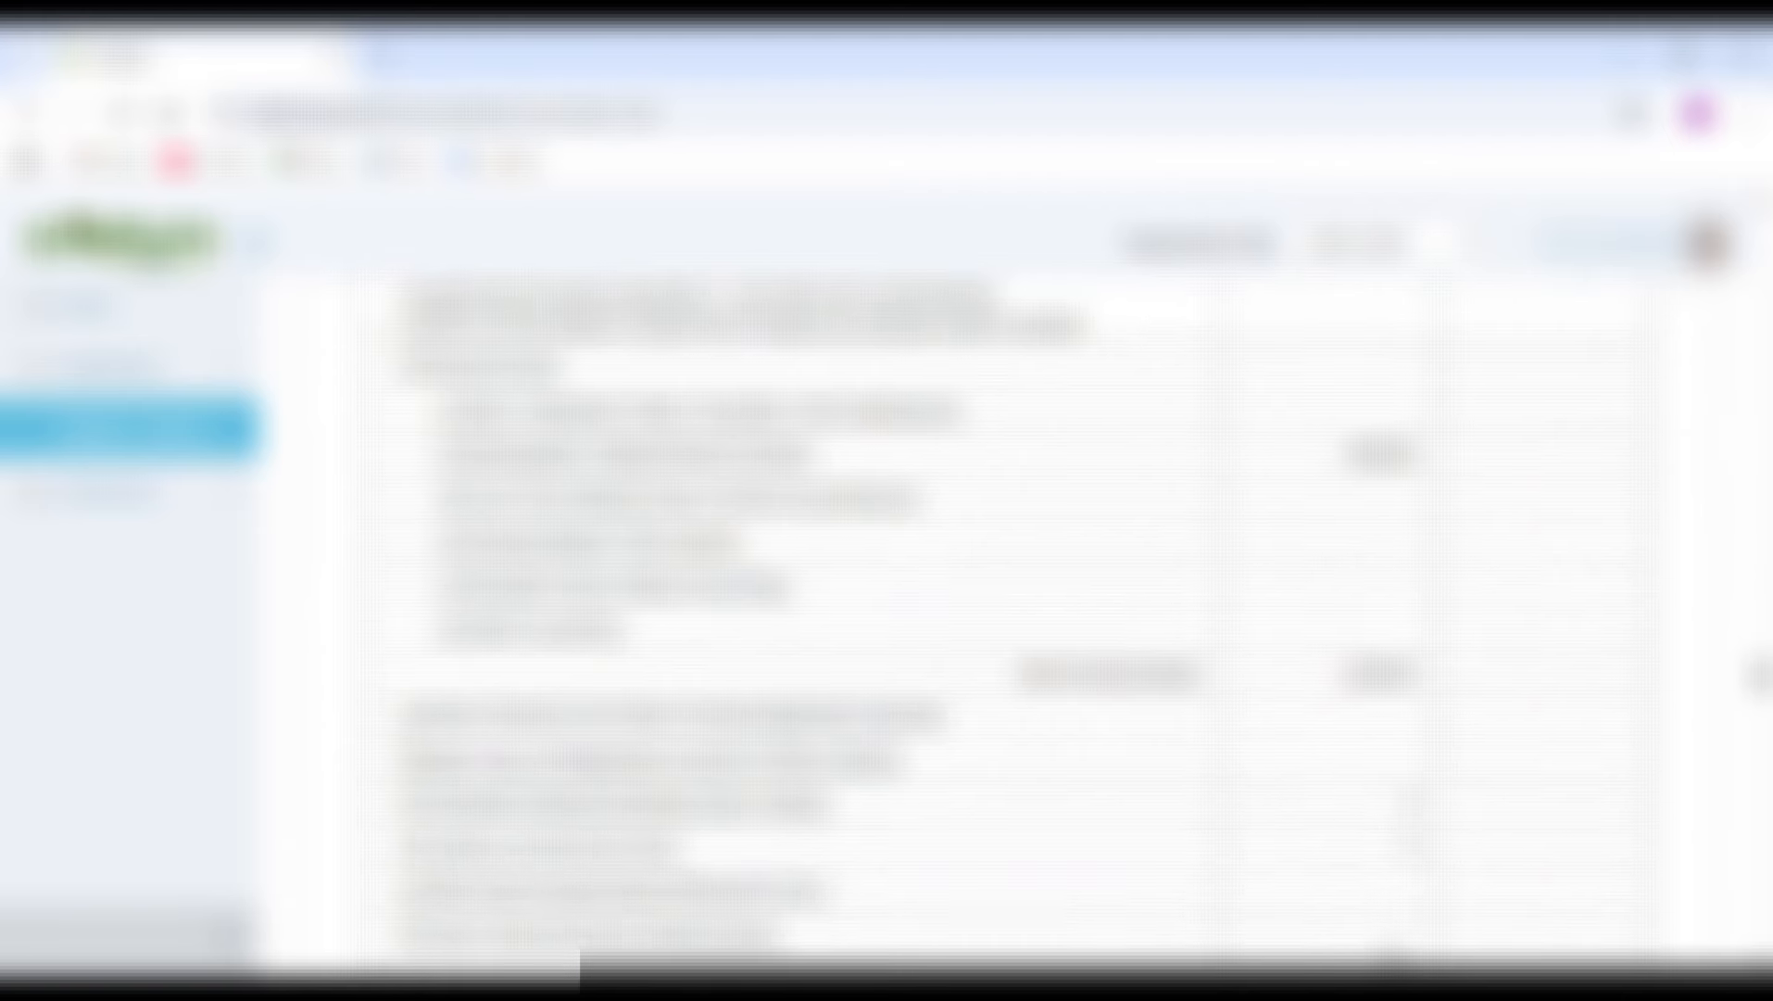
pyautogui.scroll(-20, 982, 630)
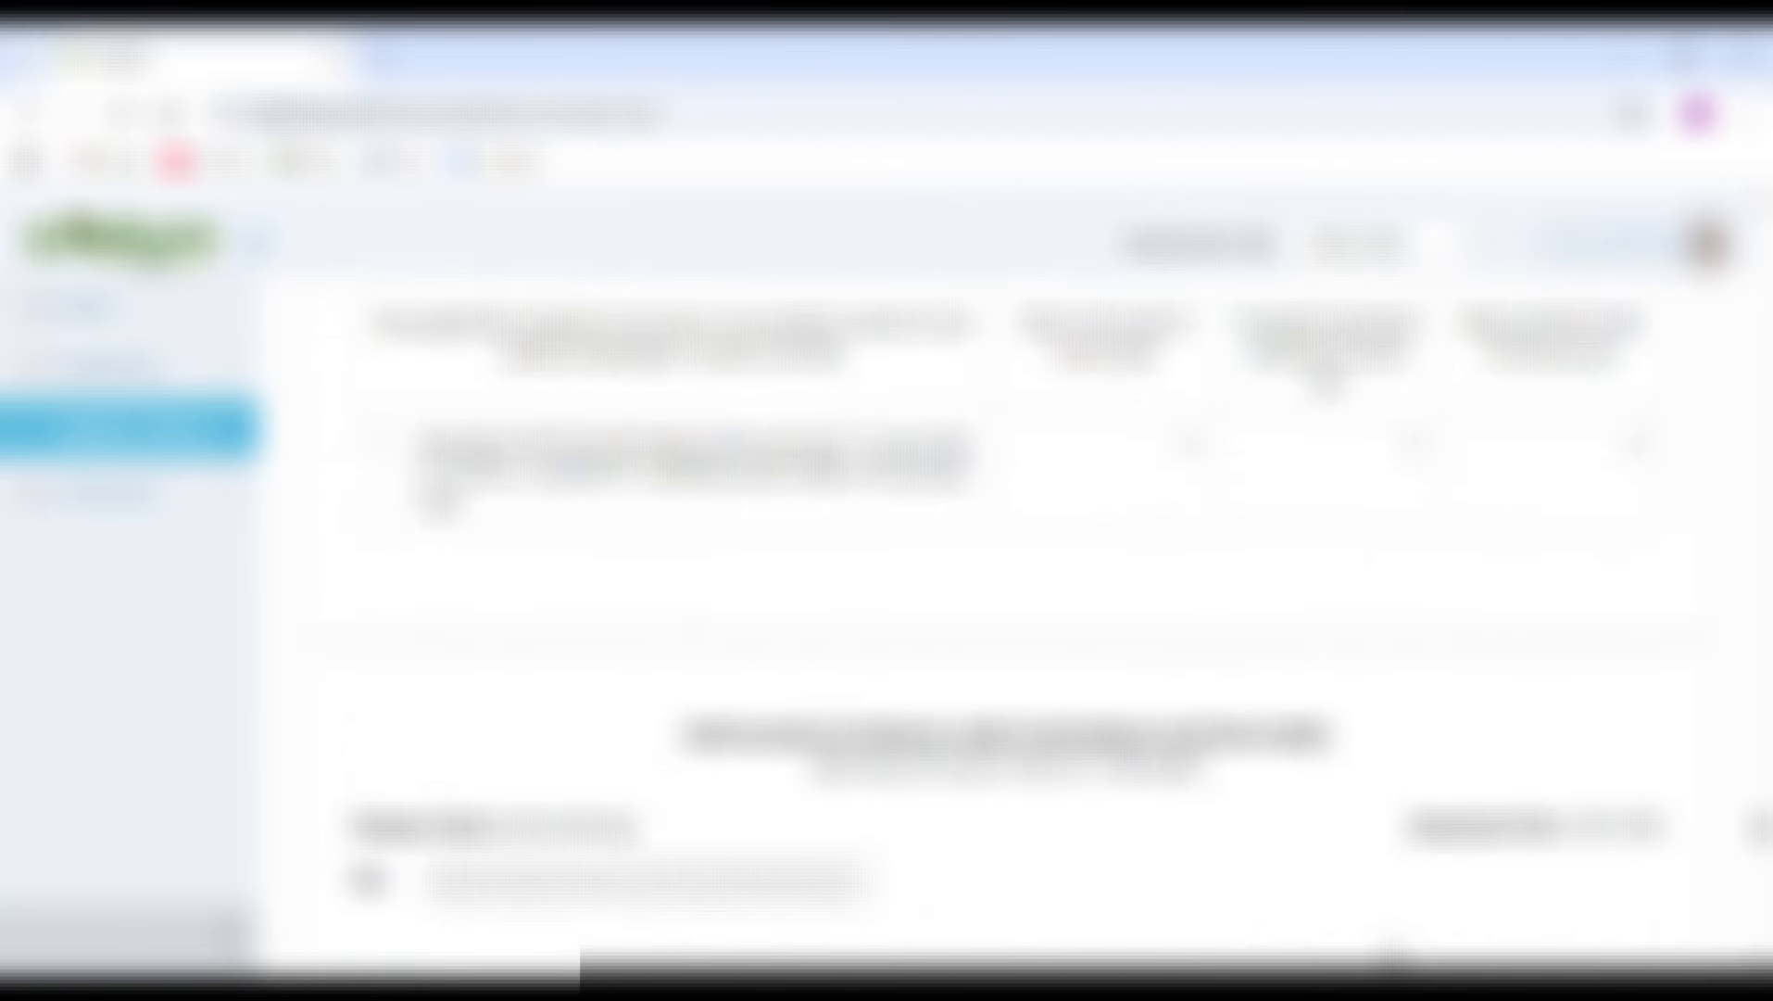
pyautogui.scroll(-1, 982, 630)
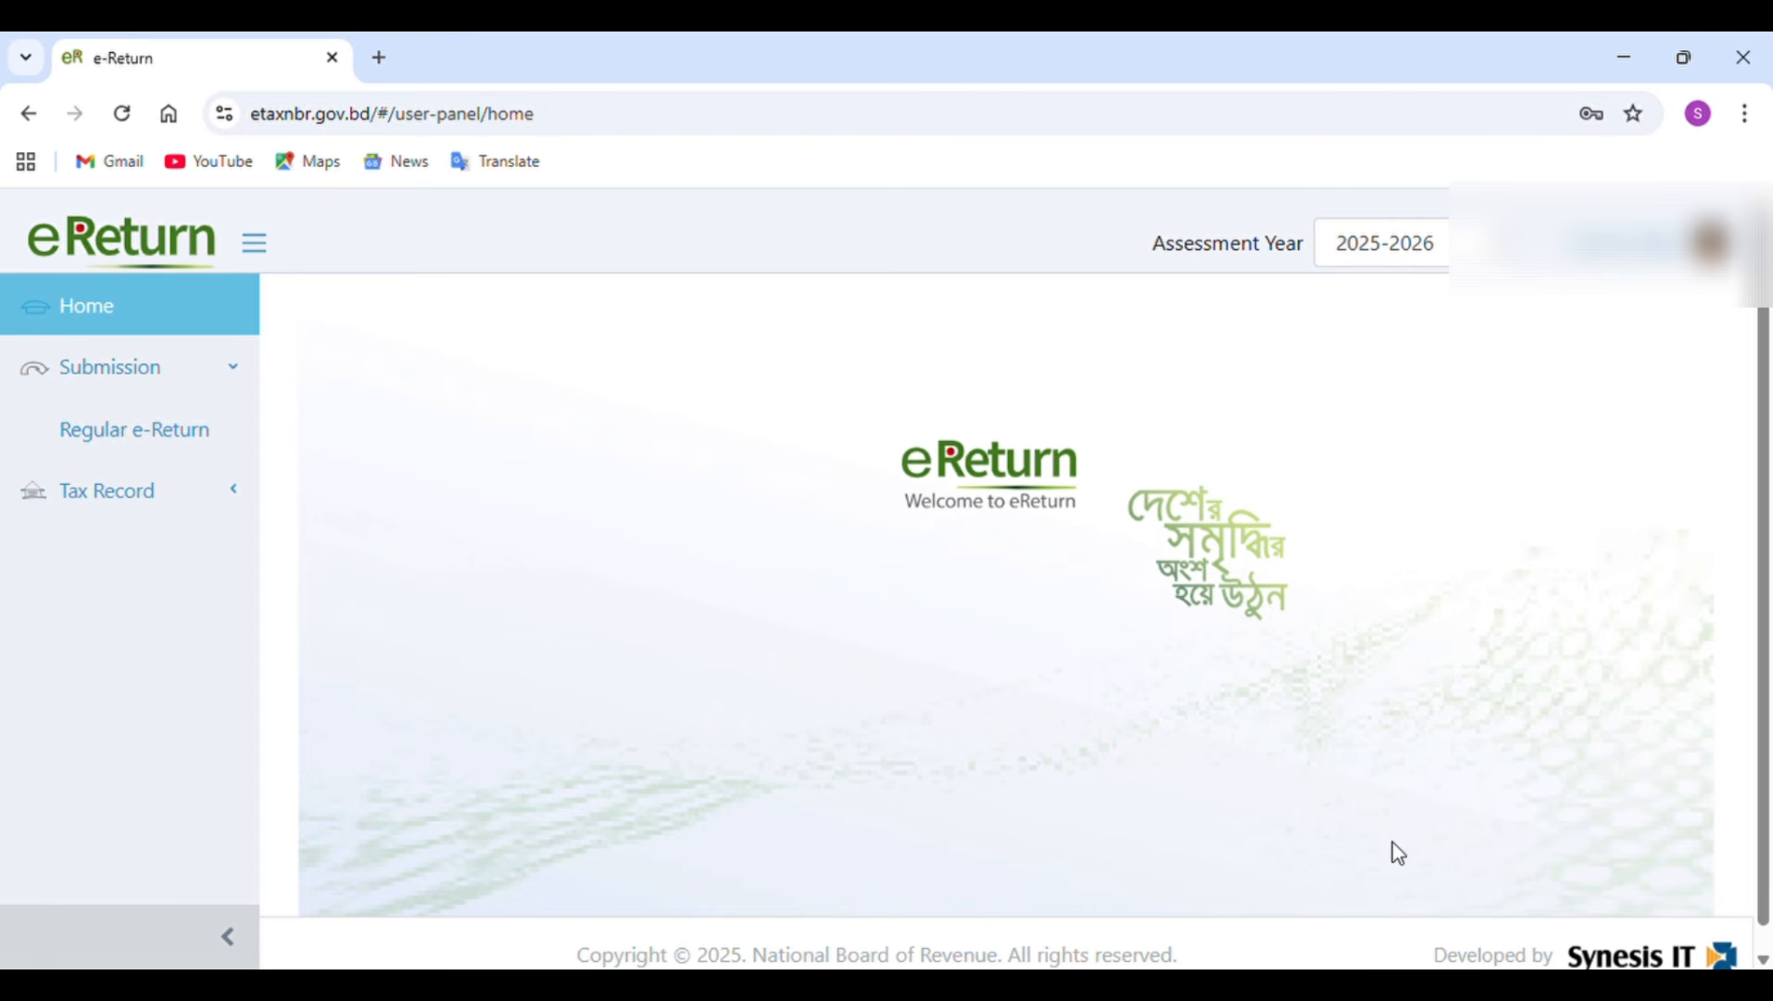
# Open the Regular e-Return submission page for assessment year 2025-2026 from the home page.
pyautogui.click(194, 445)
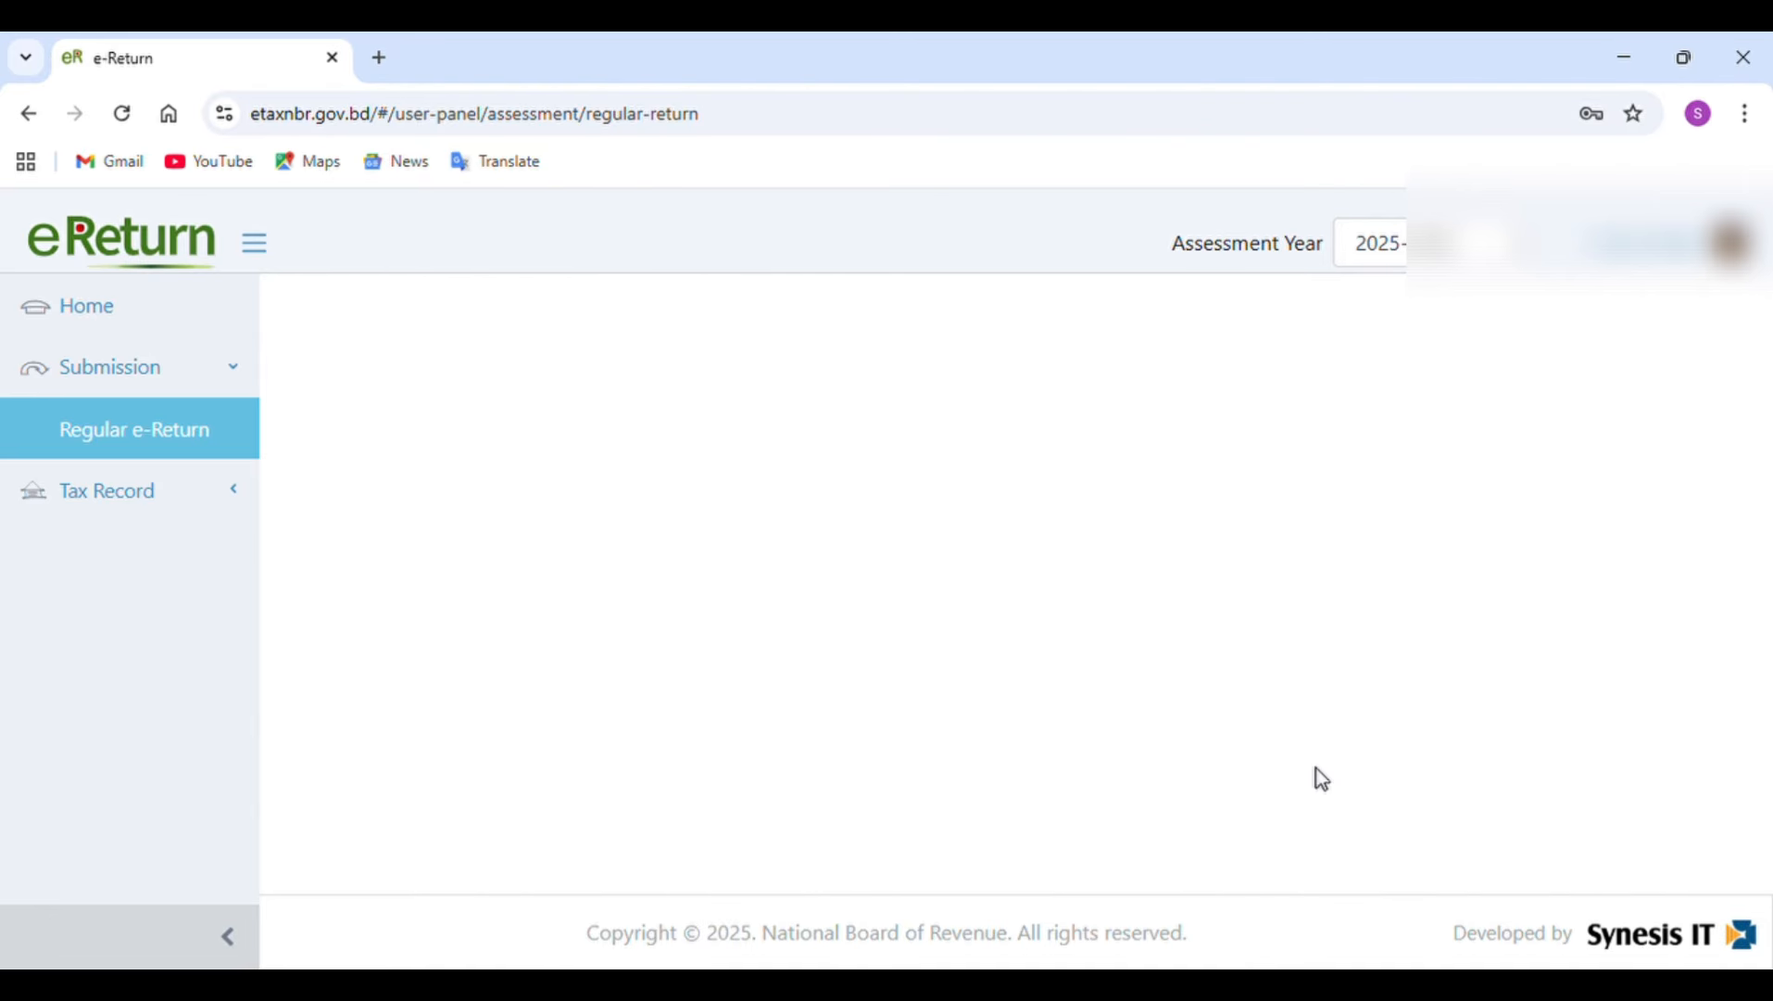
pyautogui.moveTo(1316, 767); pyautogui.dragTo(1632, 268)
pyautogui.click(1628, 232)
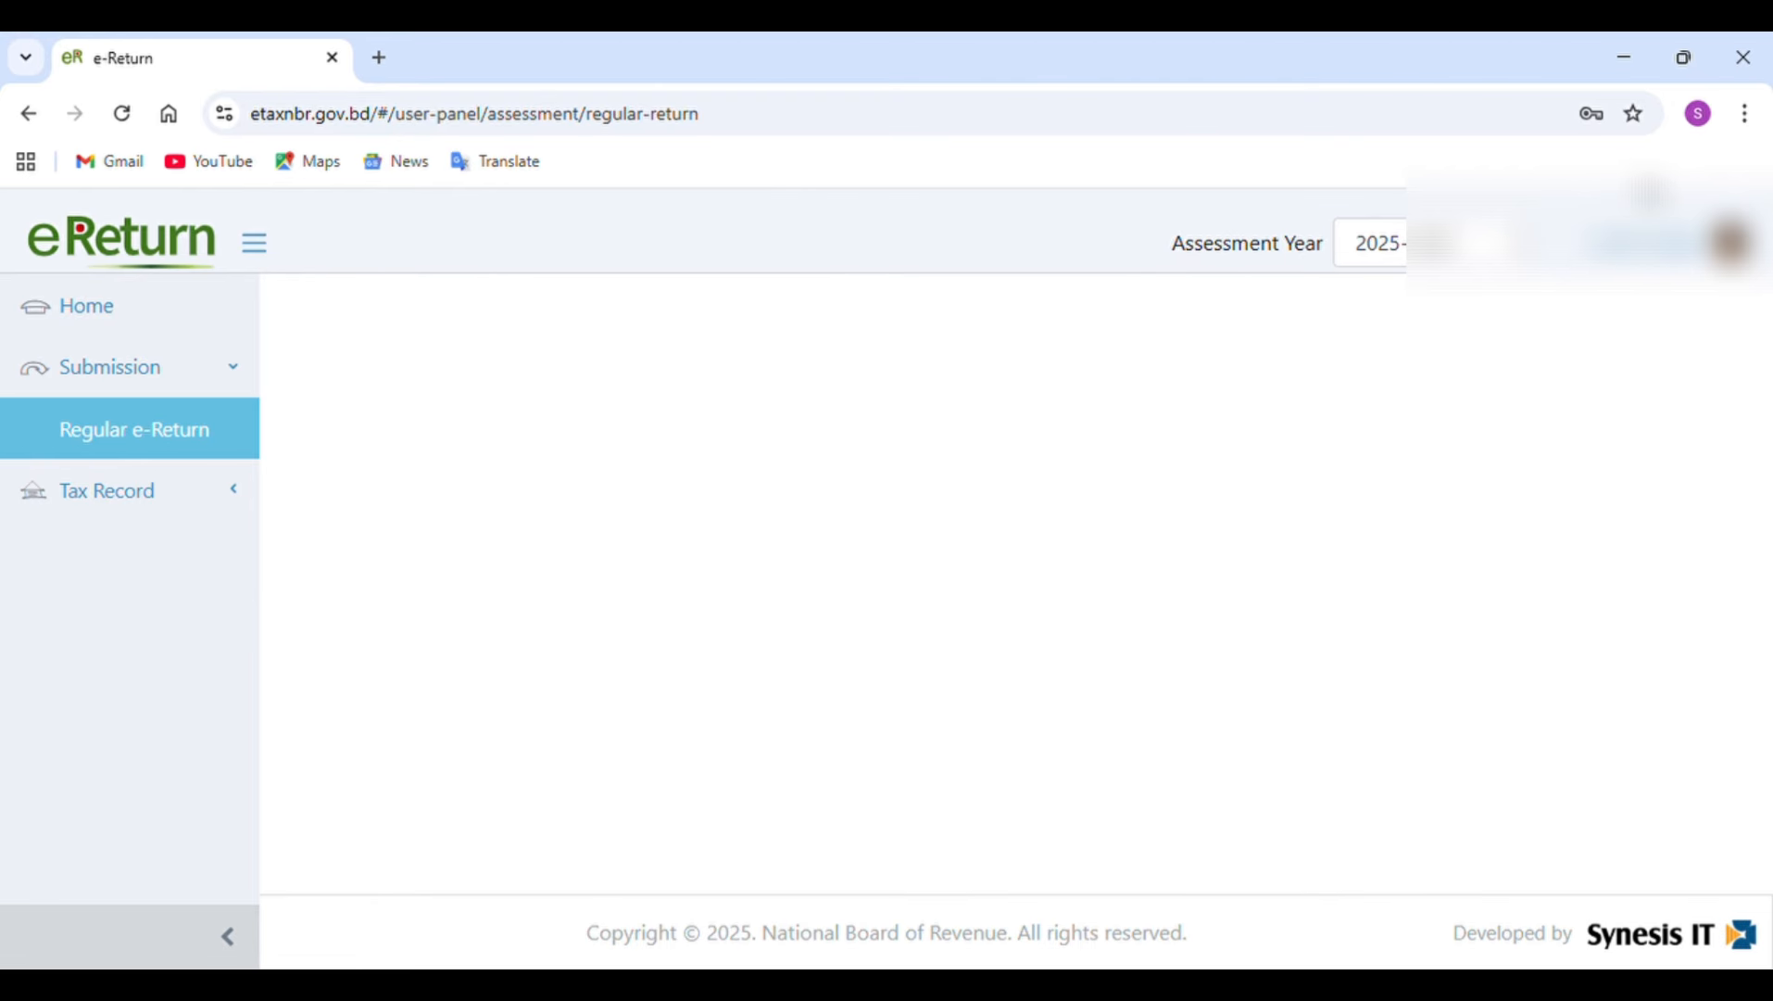